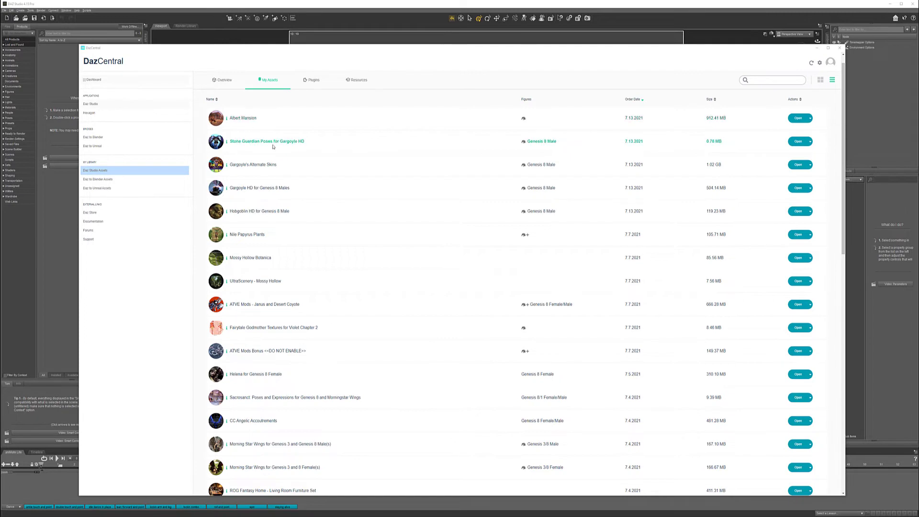
# Open Gargoyle HD for Genesis 8 Males from DAZ Central, list All Products, and end the guided tour
pyautogui.click(798, 187)
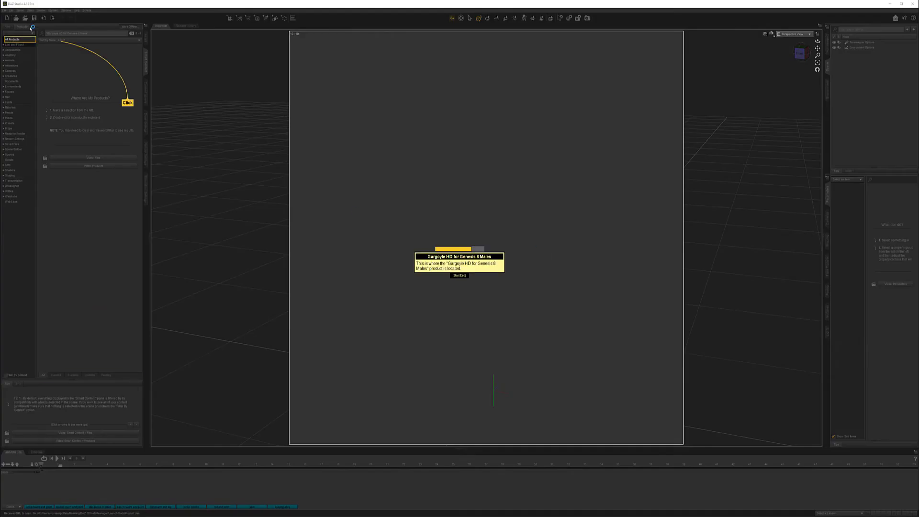
pyautogui.click(9, 39)
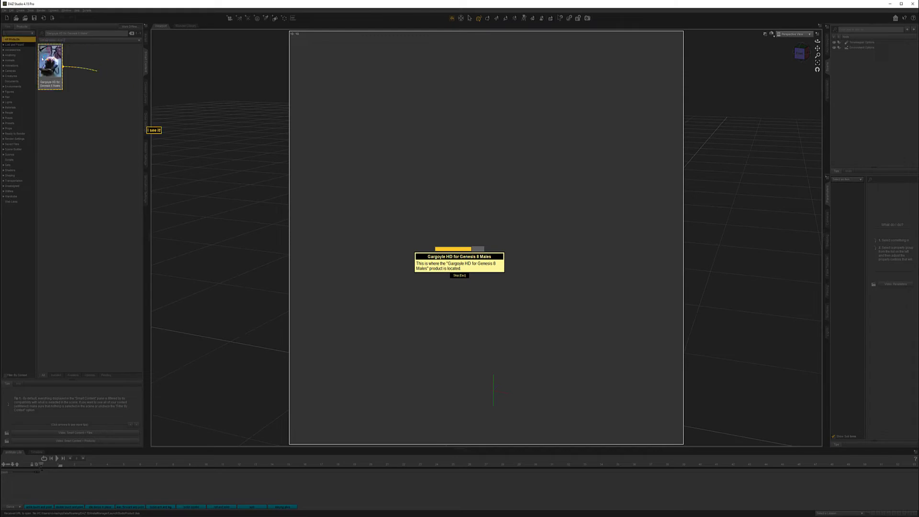
pyautogui.click(460, 275)
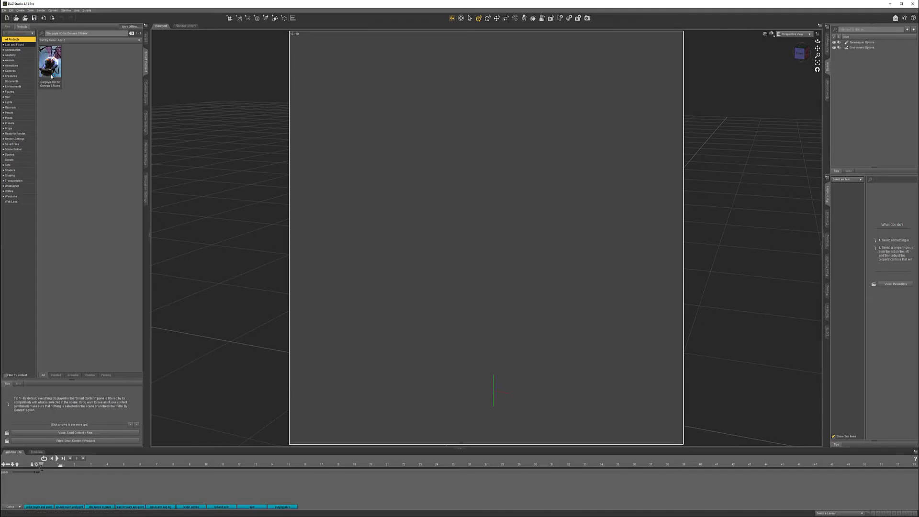
# Filter Smart Content with the search term 'ra' and preview the three gargoyle product thumbnails
pyautogui.moveTo(52, 62)
pyautogui.tripleClick(116, 33)
pyautogui.write('ra')
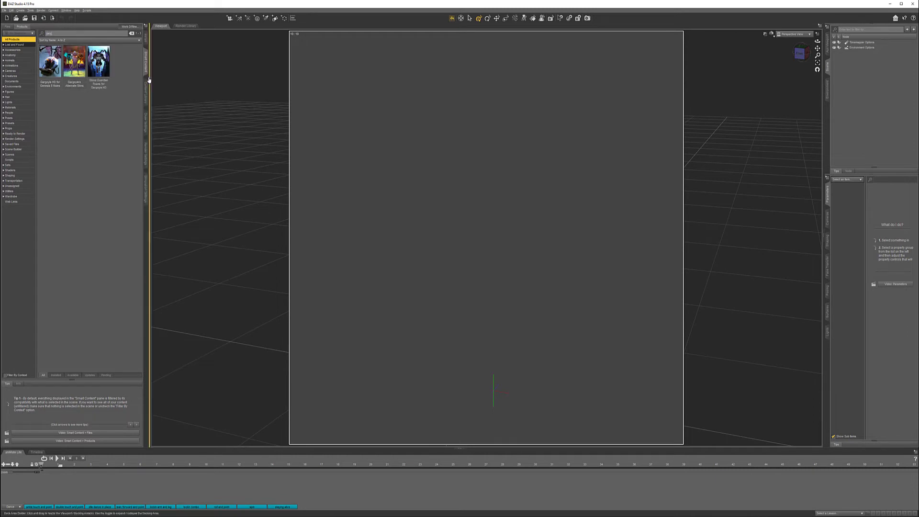
pyautogui.moveTo(85, 54)
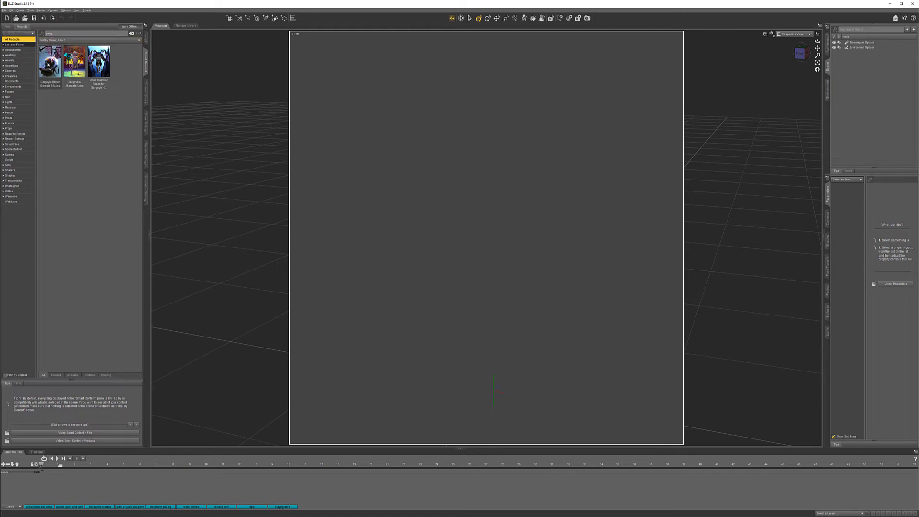
pyautogui.moveTo(105, 69)
# Load the Gargoyle HD figure from the product's Figures category and set the viewport to Smooth Shaded
pyautogui.doubleClick(48, 70)
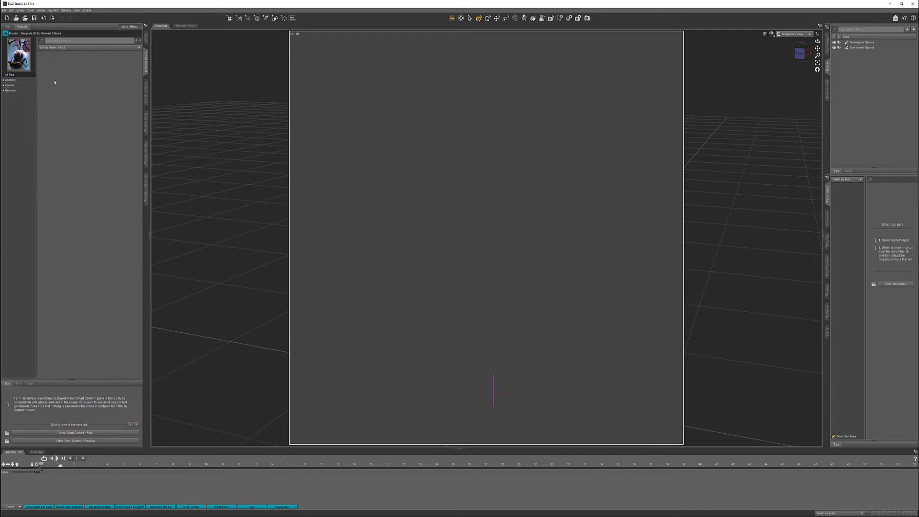
pyautogui.click(16, 85)
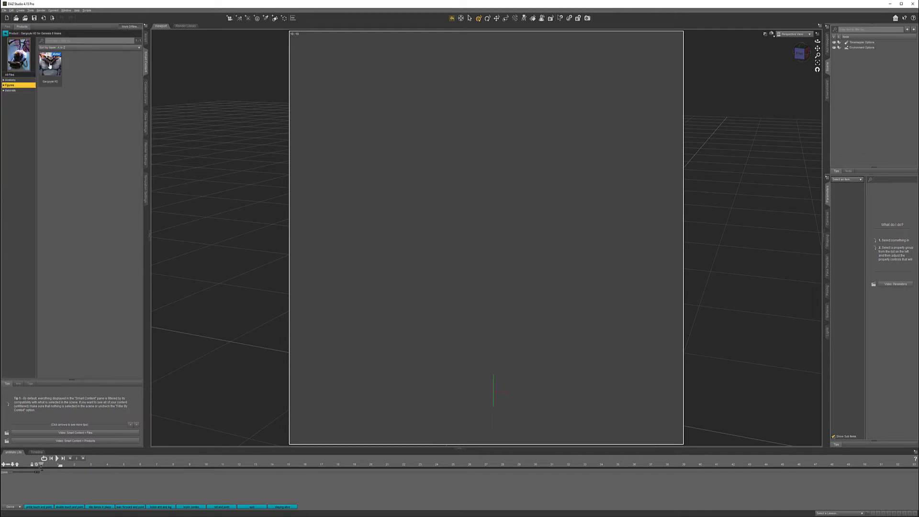
pyautogui.doubleClick(49, 65)
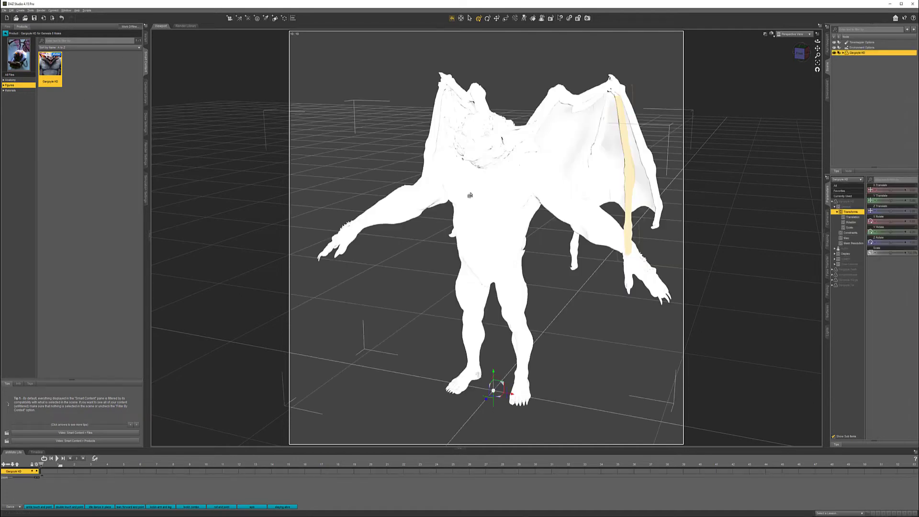
pyautogui.click(773, 34)
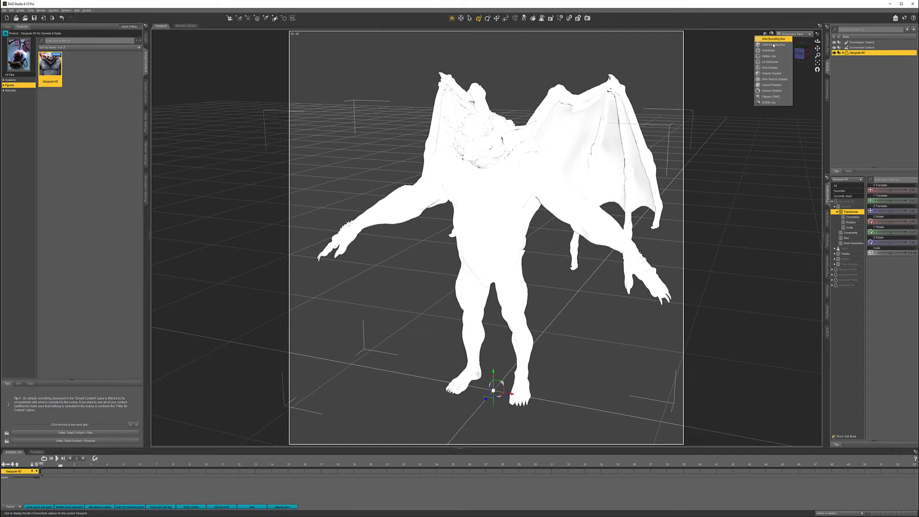
pyautogui.click(772, 74)
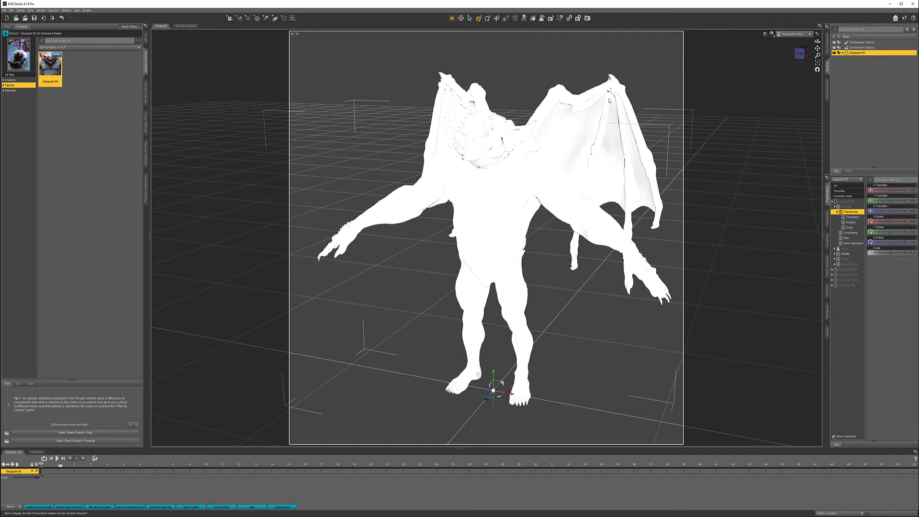
# Deselect the gargoyle, keep Smooth Shaded, view it from behind, and return to All Products
pyautogui.click(771, 37)
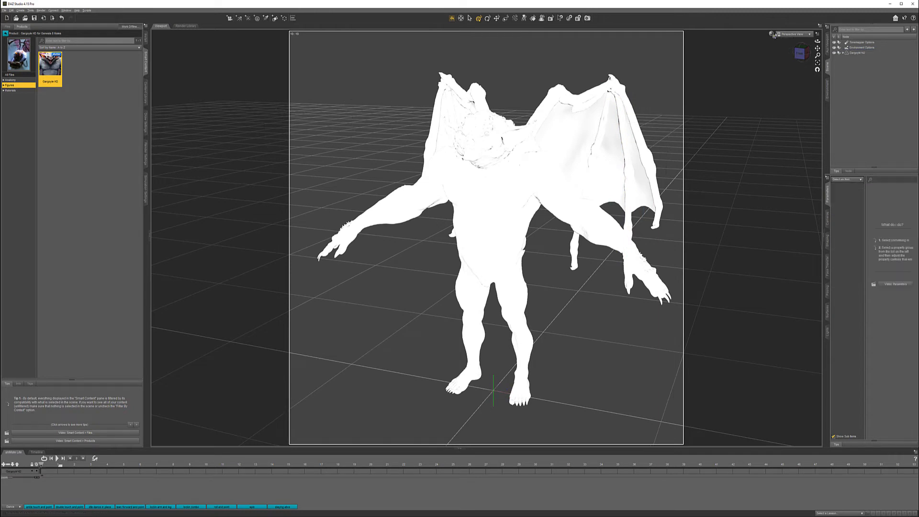
pyautogui.click(771, 35)
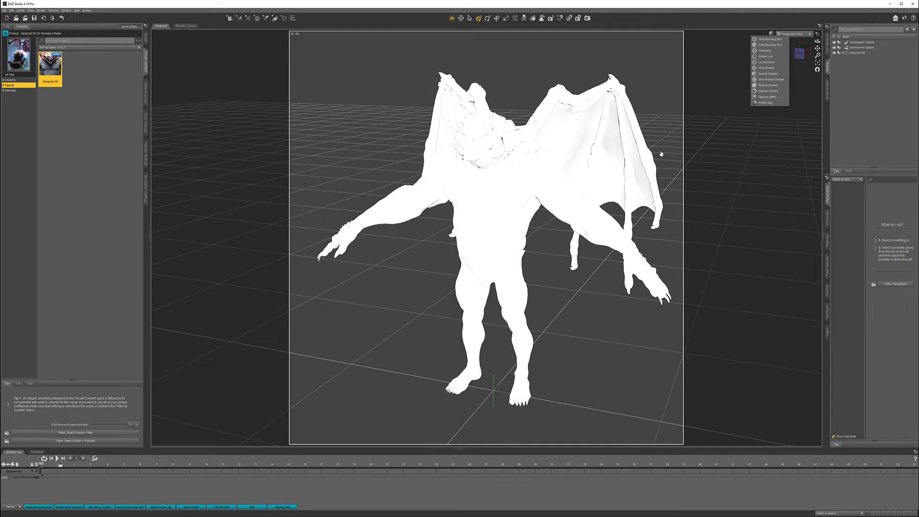
pyautogui.click(773, 73)
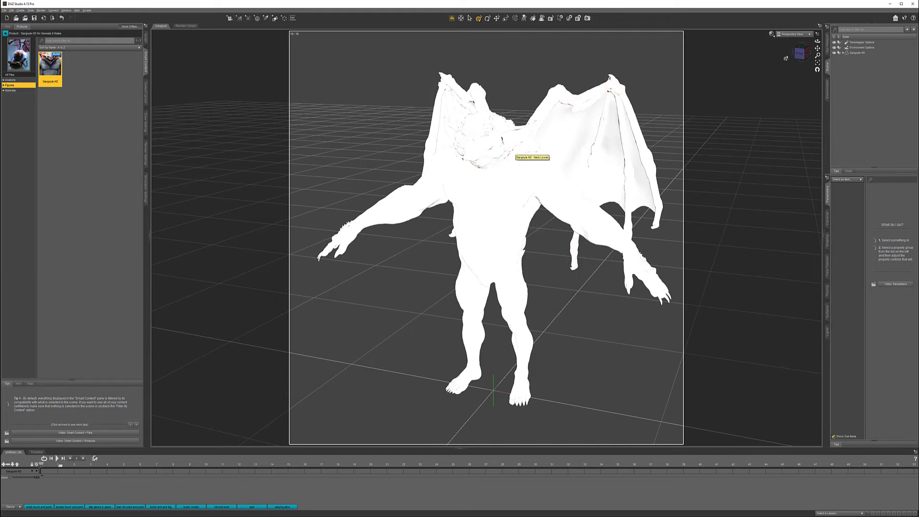
pyautogui.click(801, 53)
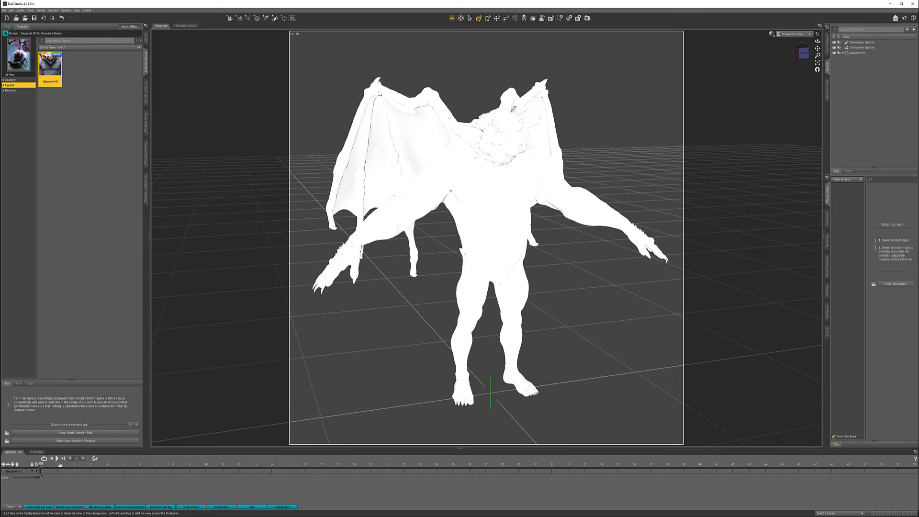
pyautogui.click(6, 34)
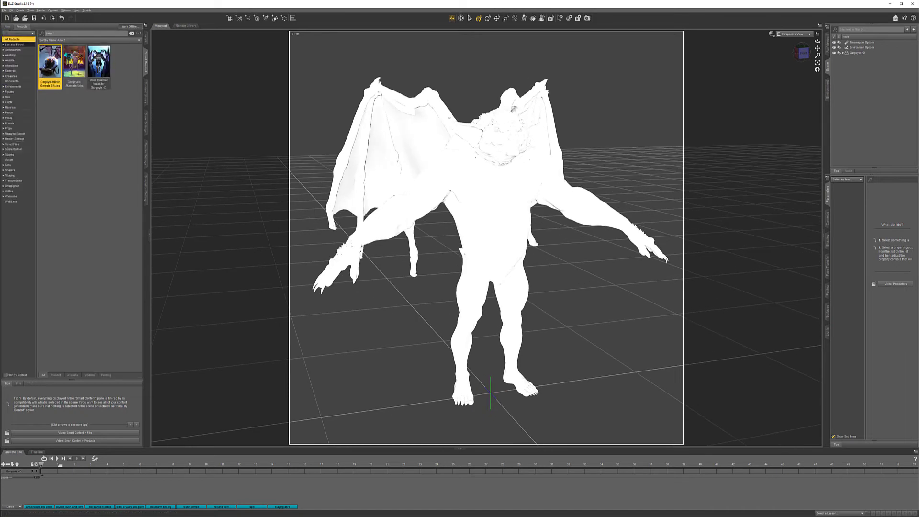
# Apply the Stone GuardianH 012 pose, dismiss the error message, and reselect Gargoyle HD
pyautogui.doubleClick(102, 74)
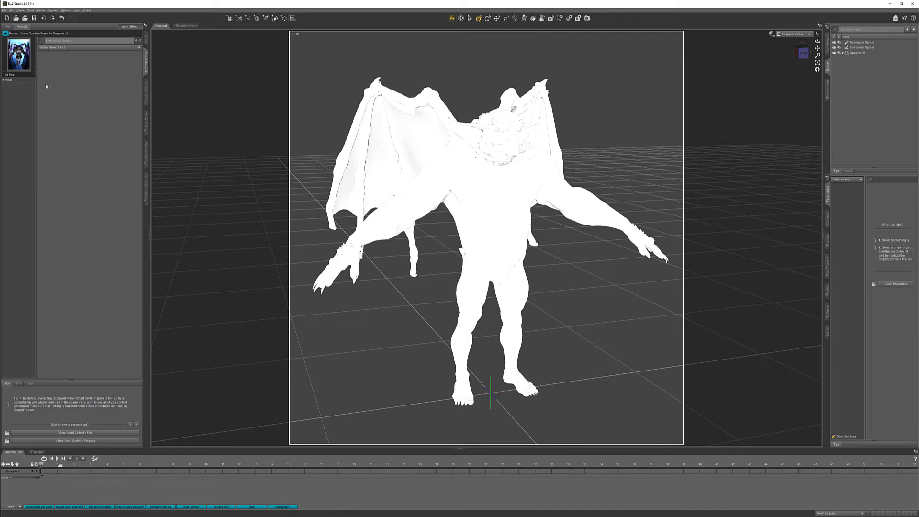
pyautogui.click(21, 80)
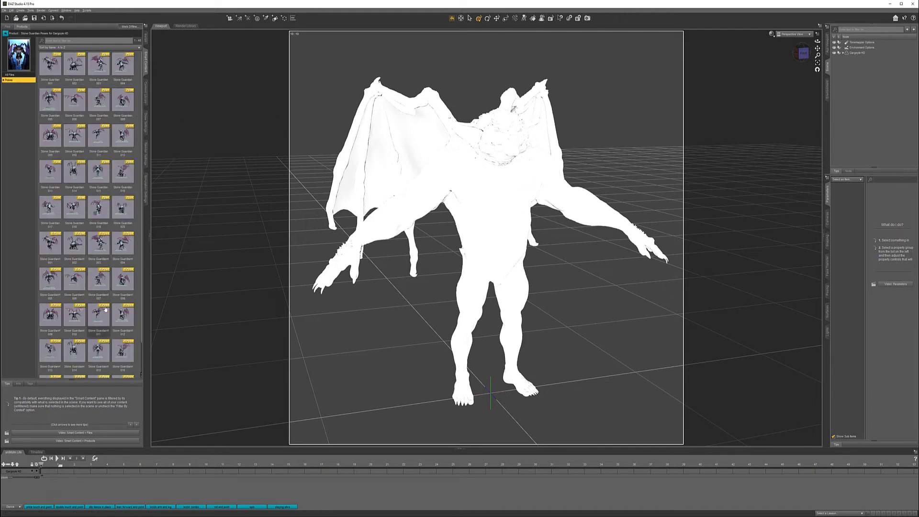
pyautogui.moveTo(106, 312)
pyautogui.moveTo(112, 247)
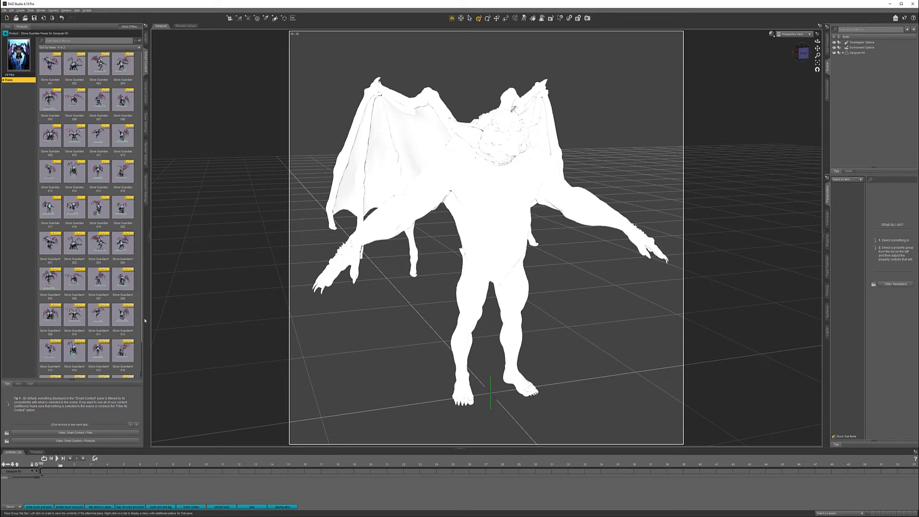
pyautogui.doubleClick(126, 316)
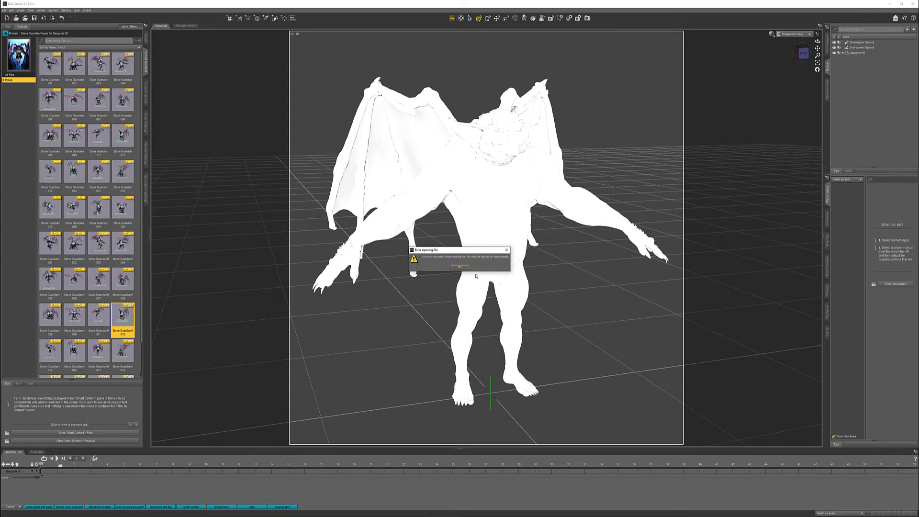
pyautogui.click(459, 267)
pyautogui.click(857, 52)
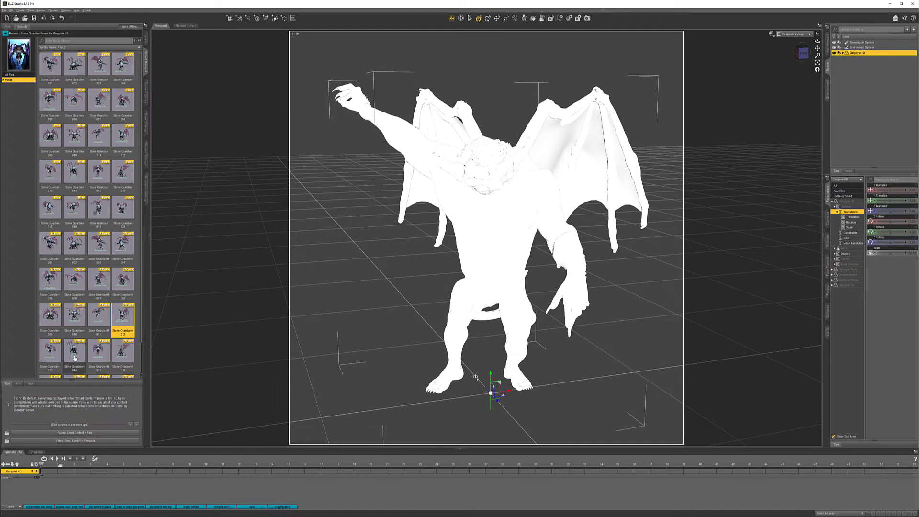
# Apply the Stone GuardianH 018 pose and orbit the camera to a level front view
pyautogui.scroll(-2, 77, 358)
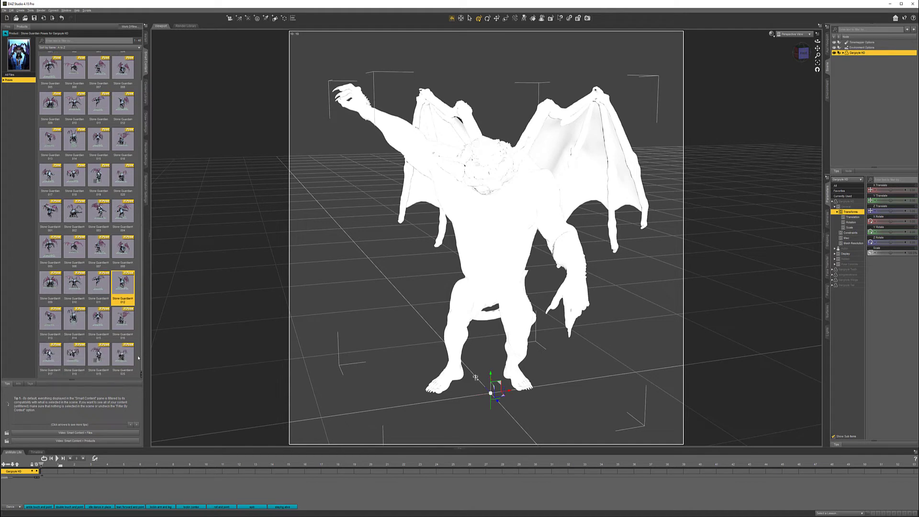
pyautogui.doubleClick(67, 359)
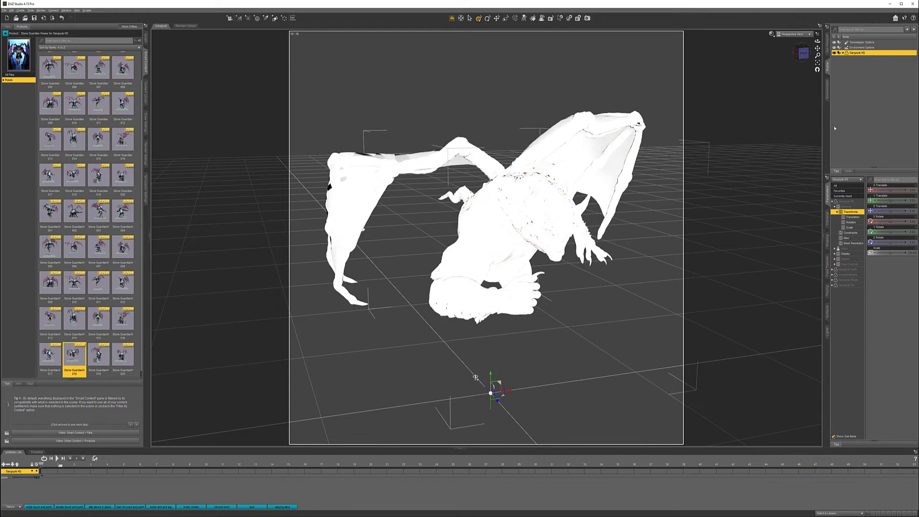
pyautogui.moveTo(476, 377); pyautogui.dragTo(478, 391)
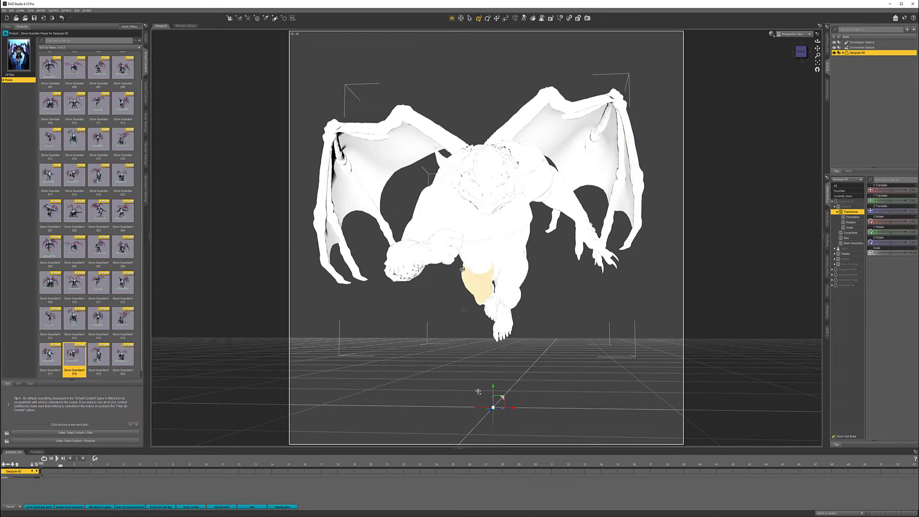
# Apply the Stone GuardianH 010 pose and orbit, dolly and pan to frame the gargoyle's front
pyautogui.click(78, 280)
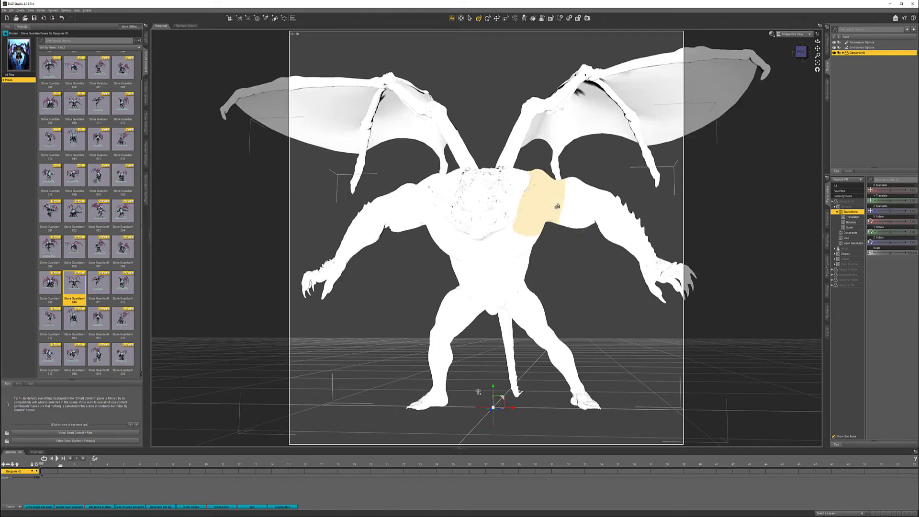
pyautogui.moveTo(803, 57); pyautogui.dragTo(804, 50)
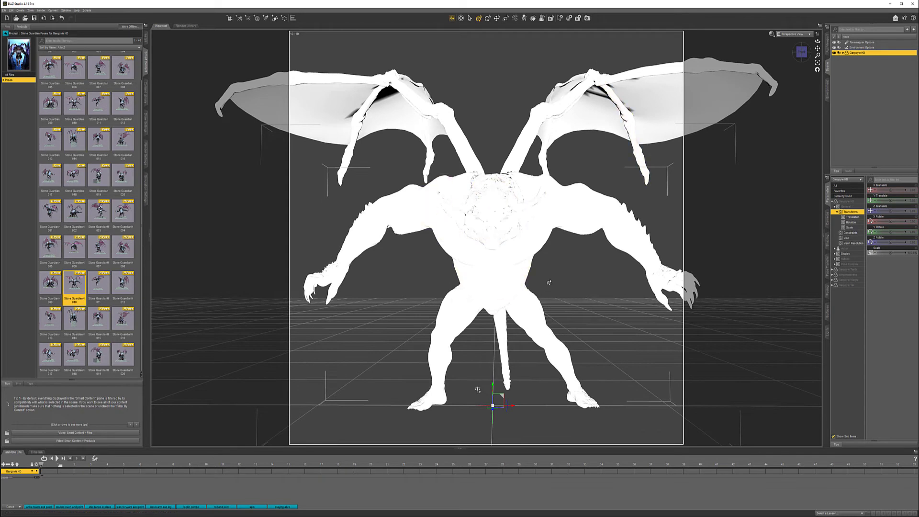
pyautogui.scroll(-5, 549, 283)
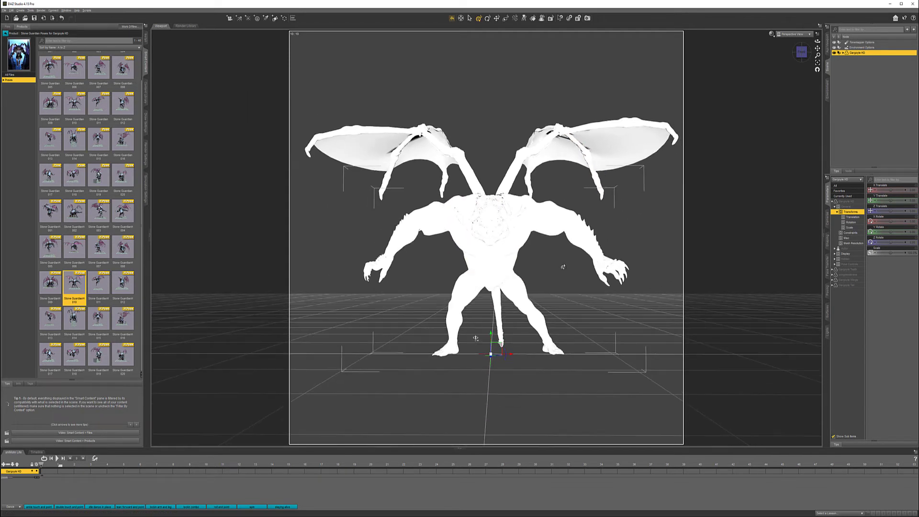
pyautogui.moveTo(818, 48); pyautogui.dragTo(817, 50)
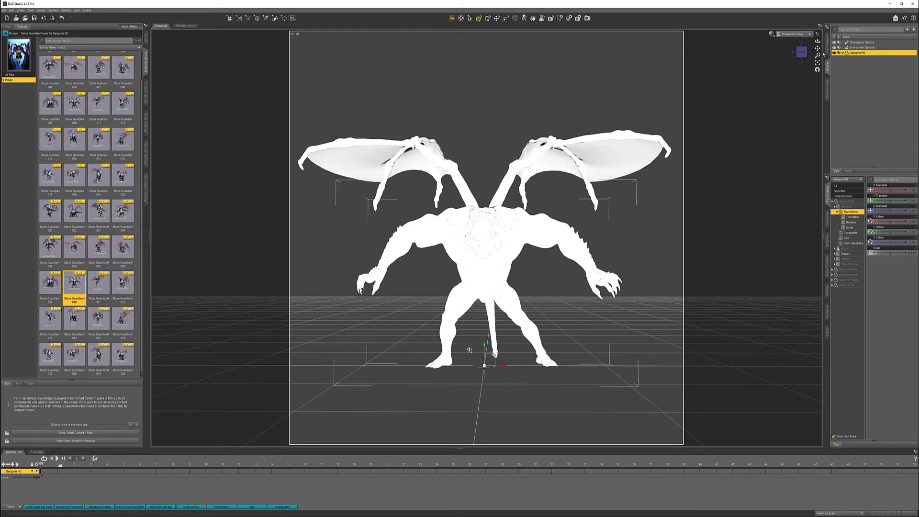
pyautogui.moveTo(803, 52); pyautogui.dragTo(800, 51)
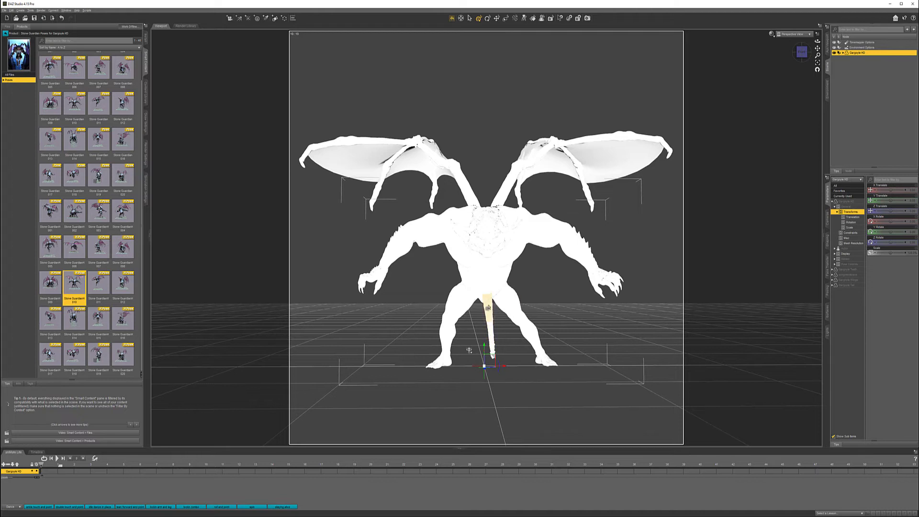
# Rotate Tail3 on X and set Tail4's Y Rotate to -31.23 so the tail curls sideways
pyautogui.click(487, 335)
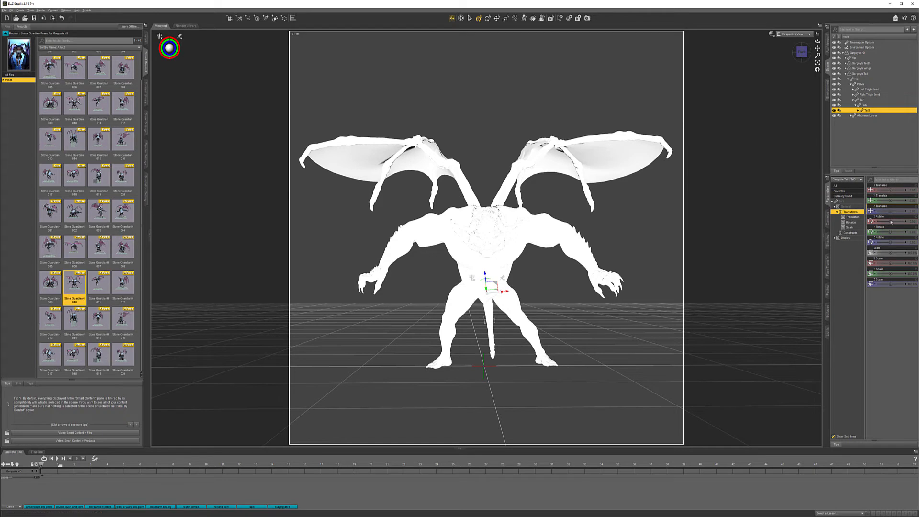
pyautogui.moveTo(890, 221); pyautogui.dragTo(889, 232)
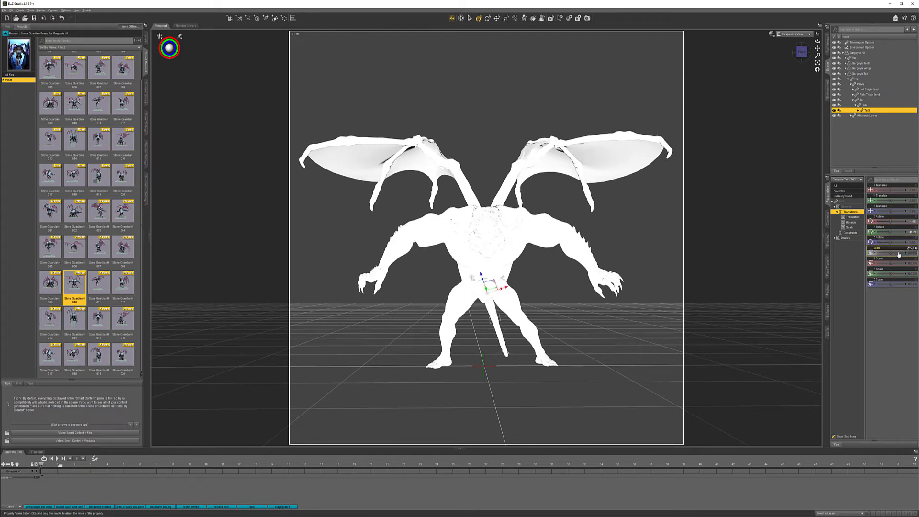
pyautogui.click(503, 330)
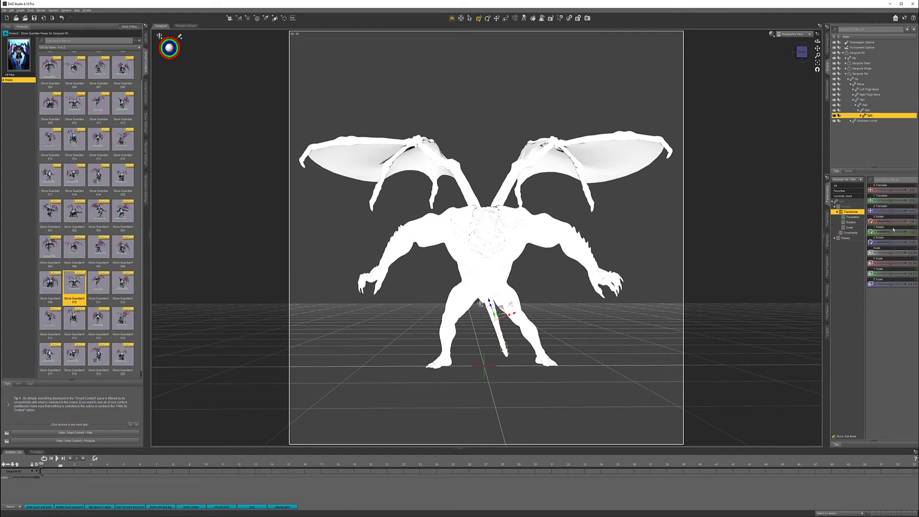
pyautogui.moveTo(893, 230); pyautogui.dragTo(888, 231)
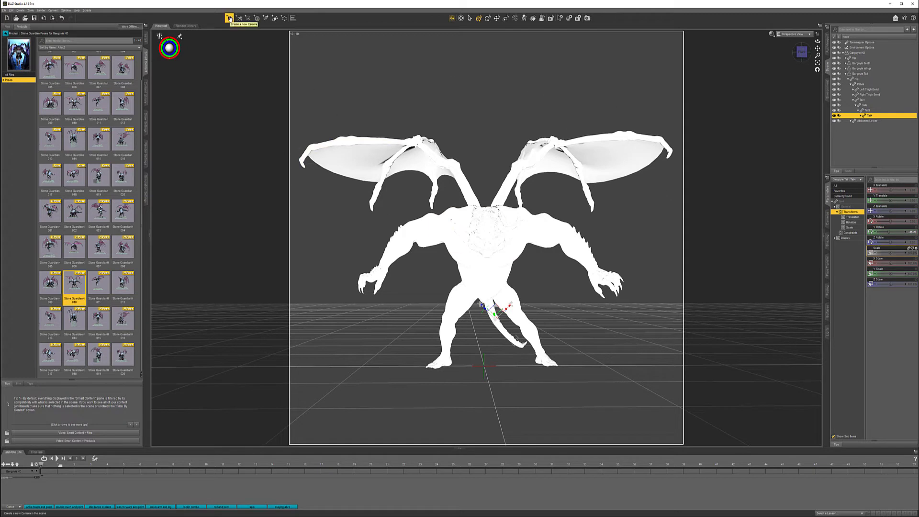
# Create a new Camera copying the active view, keeping the viewport in Perspective
pyautogui.click(229, 19)
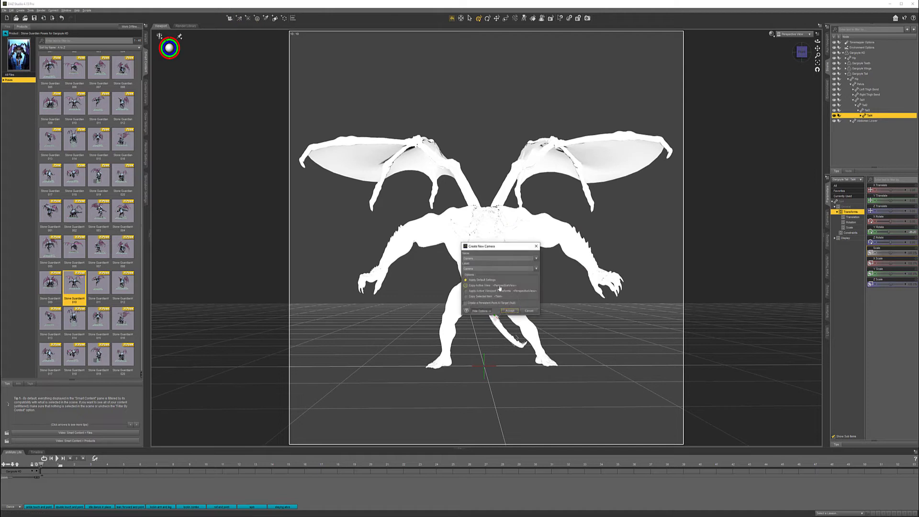
pyautogui.click(466, 285)
pyautogui.click(509, 311)
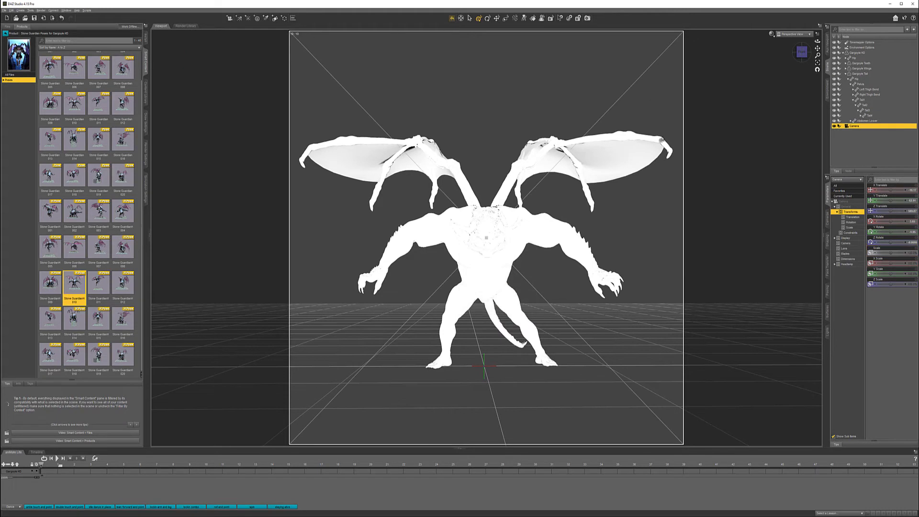
pyautogui.click(794, 34)
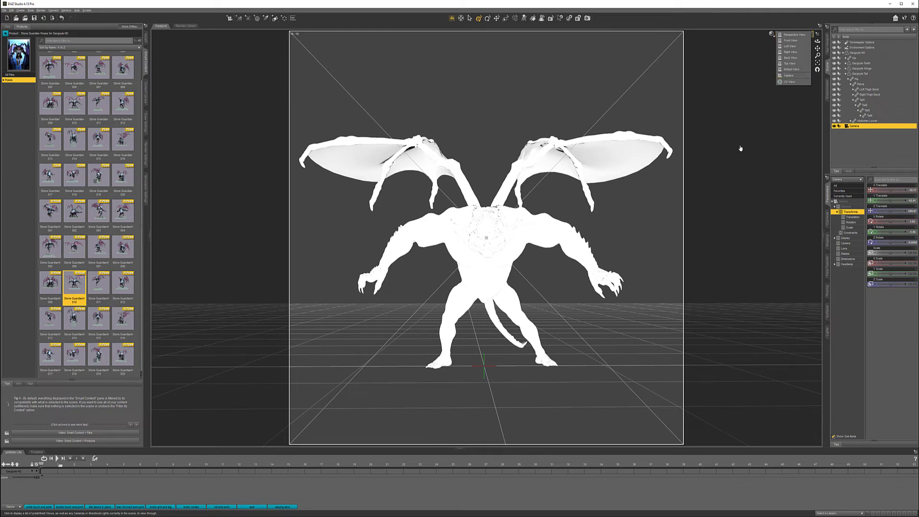
pyautogui.click(693, 17)
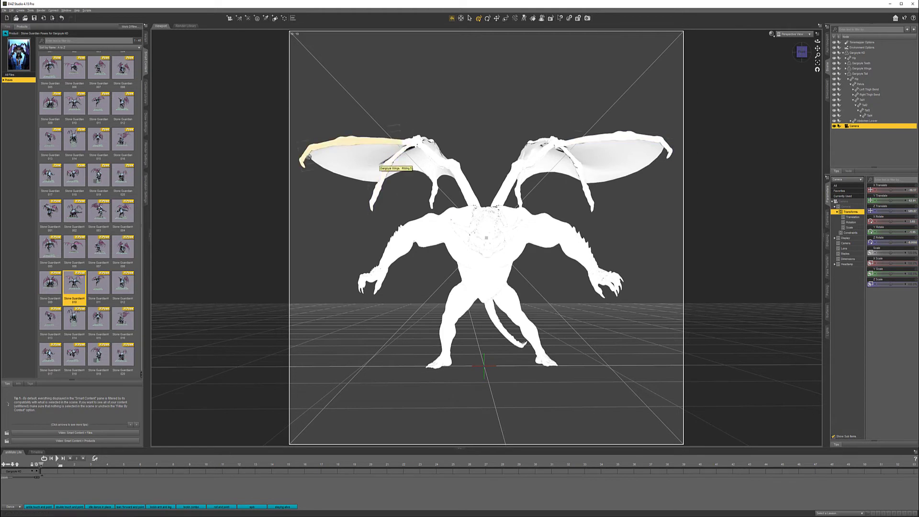
# Add a Distant Light, view through it, and angle it down onto the gargoyle from above
pyautogui.click(241, 19)
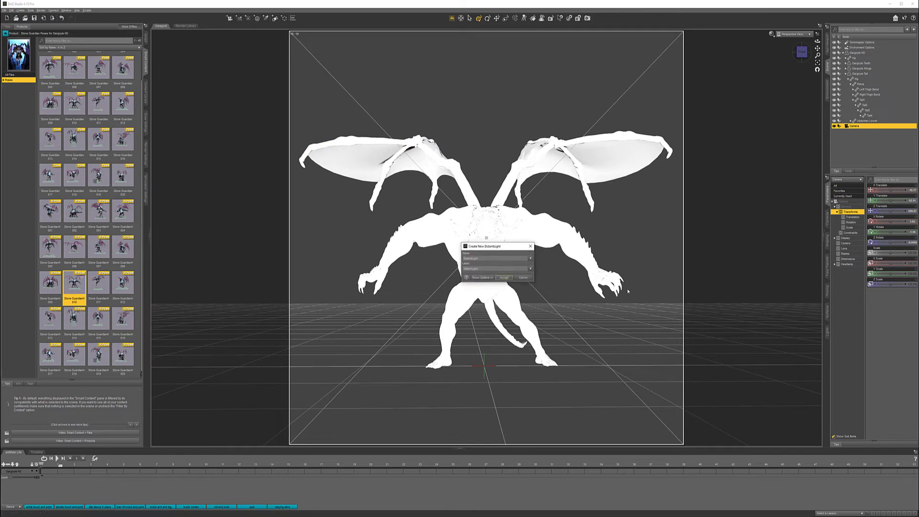
pyautogui.click(503, 277)
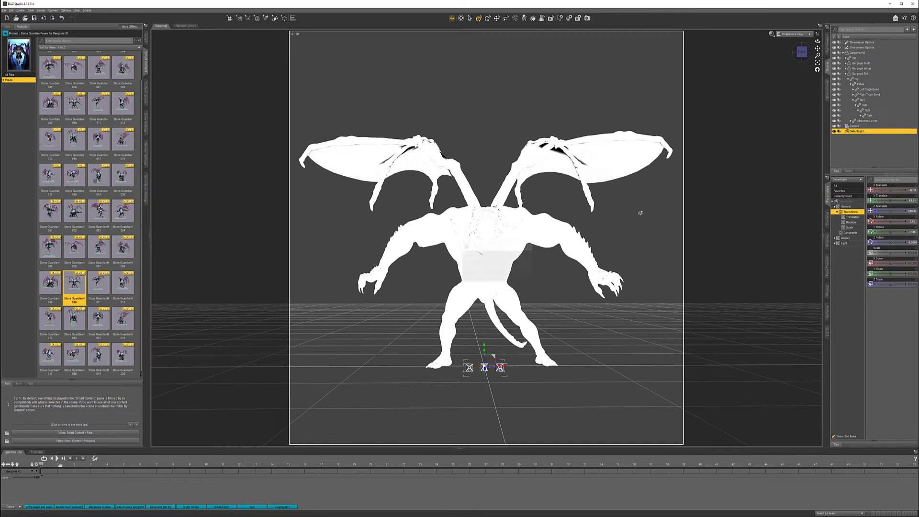
pyautogui.click(790, 35)
pyautogui.click(785, 83)
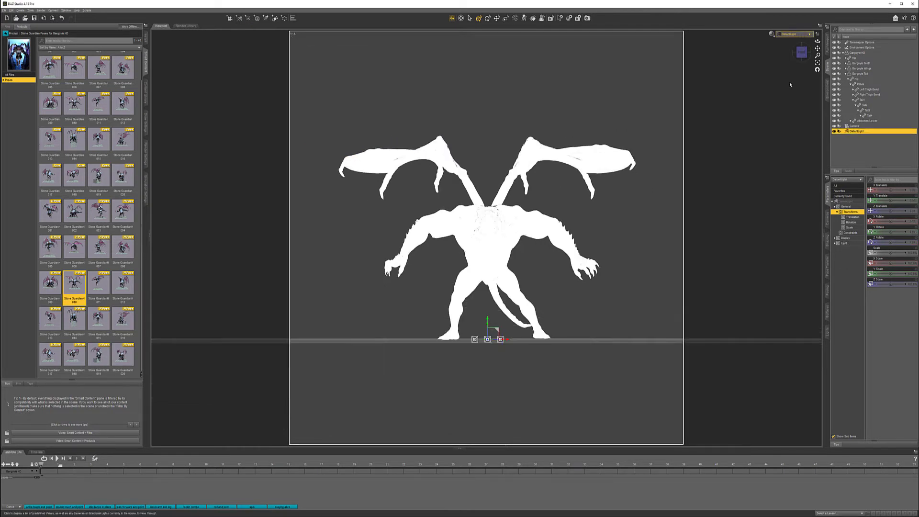
pyautogui.moveTo(799, 54)
pyautogui.mouseDown()
pyautogui.moveTo(800, 82)
pyautogui.moveTo(800, 71)
pyautogui.mouseUp()
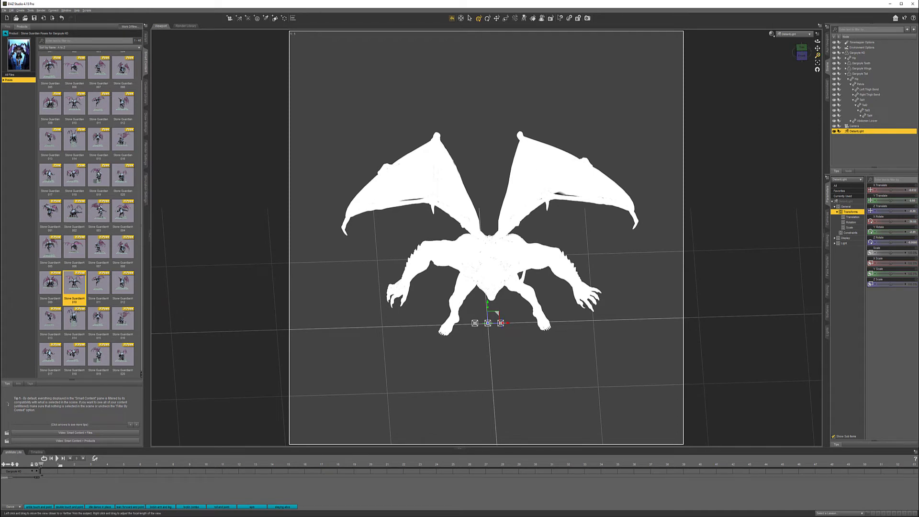
pyautogui.click(827, 330)
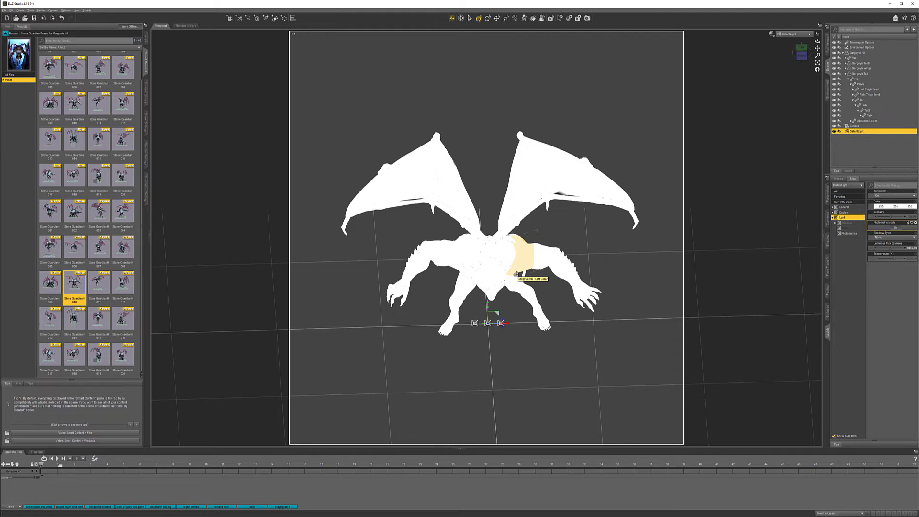
pyautogui.moveTo(798, 51); pyautogui.dragTo(801, 54)
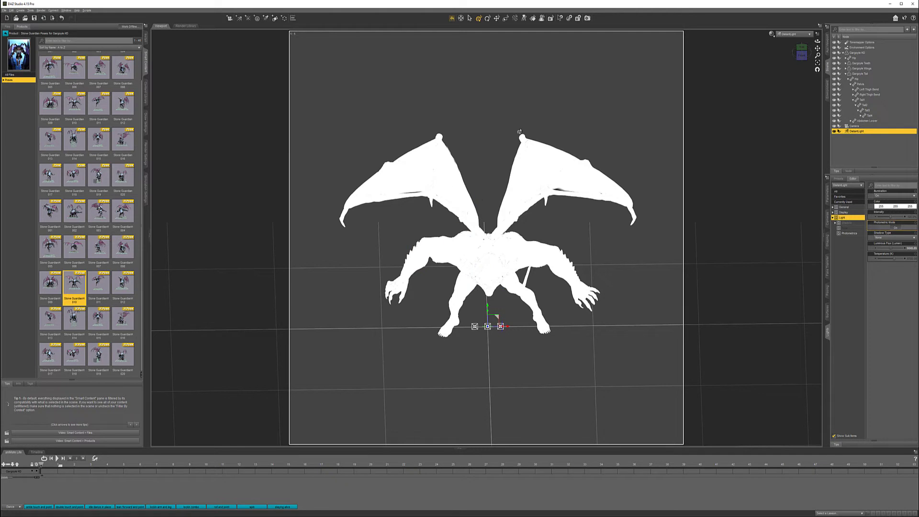
# Create a new Spot Light at the current viewport position
pyautogui.click(265, 18)
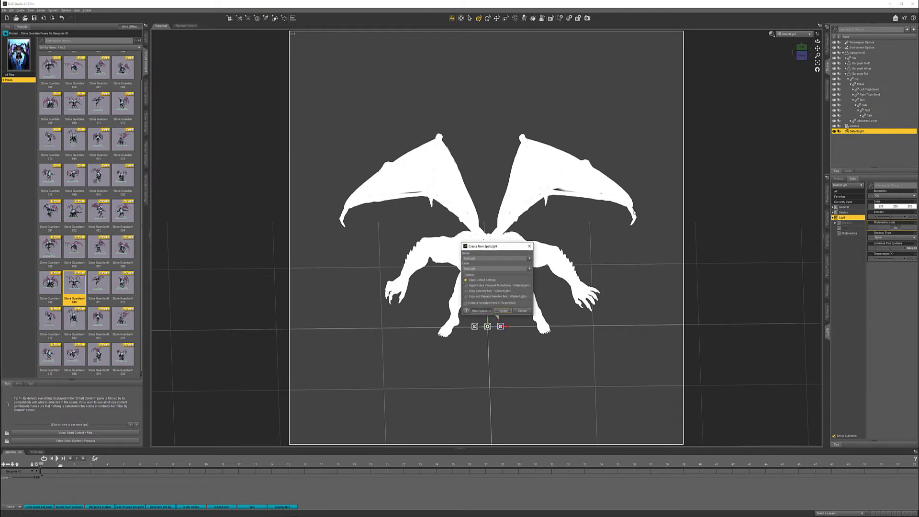
pyautogui.click(497, 285)
pyautogui.click(503, 310)
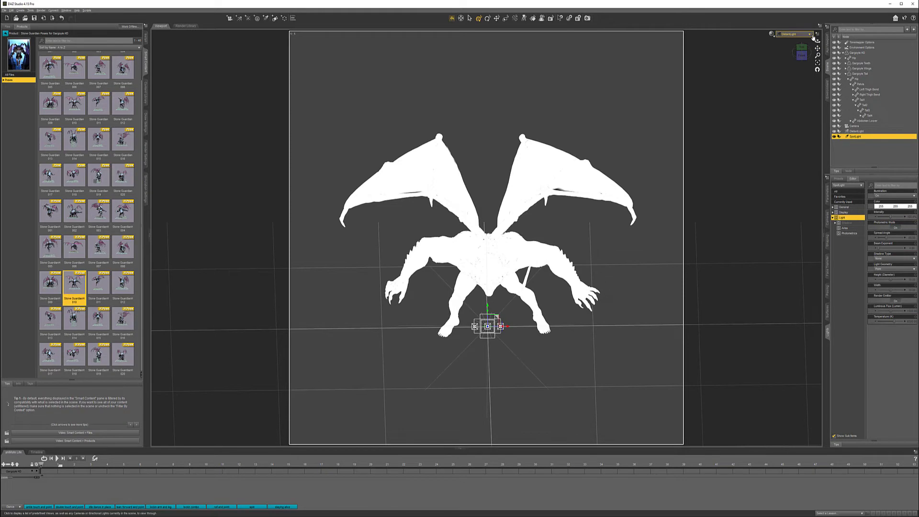
# Look through the SpotLight and aim it down at the gargoyle from above and one side
pyautogui.click(794, 34)
pyautogui.click(808, 91)
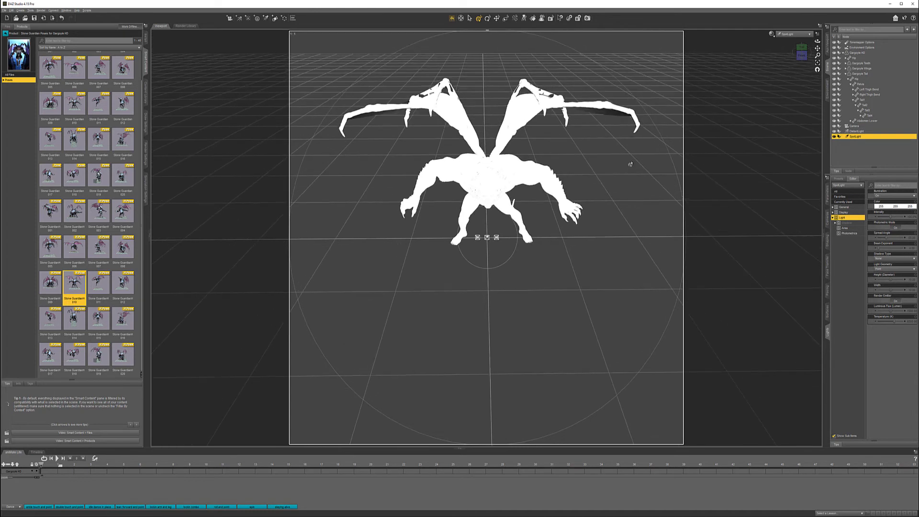
pyautogui.click(799, 56)
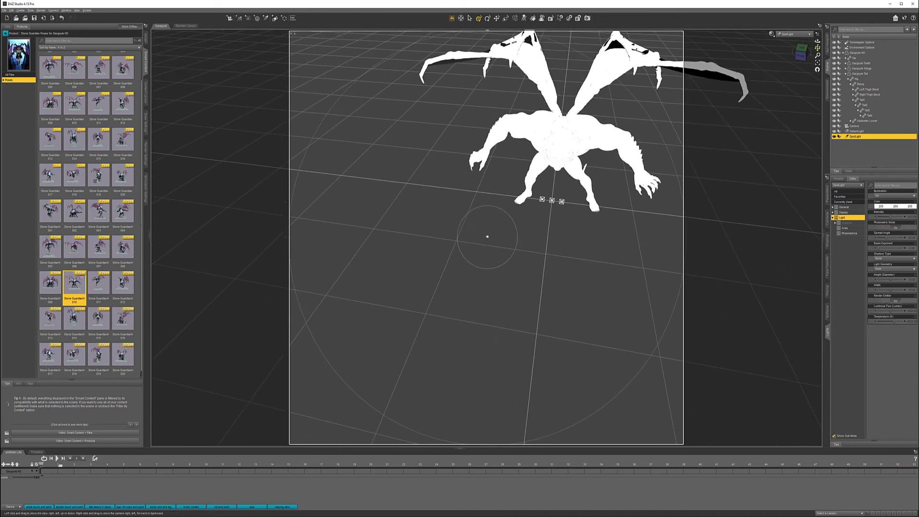
pyautogui.click(800, 52)
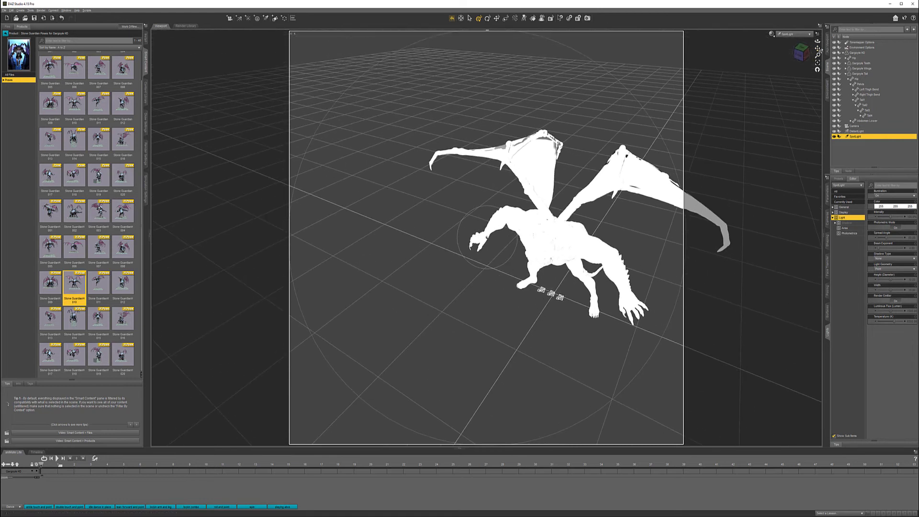
pyautogui.moveTo(818, 49)
pyautogui.mouseDown()
pyautogui.moveTo(793, 45)
pyautogui.moveTo(835, 56)
pyautogui.moveTo(808, 53)
pyautogui.mouseUp()
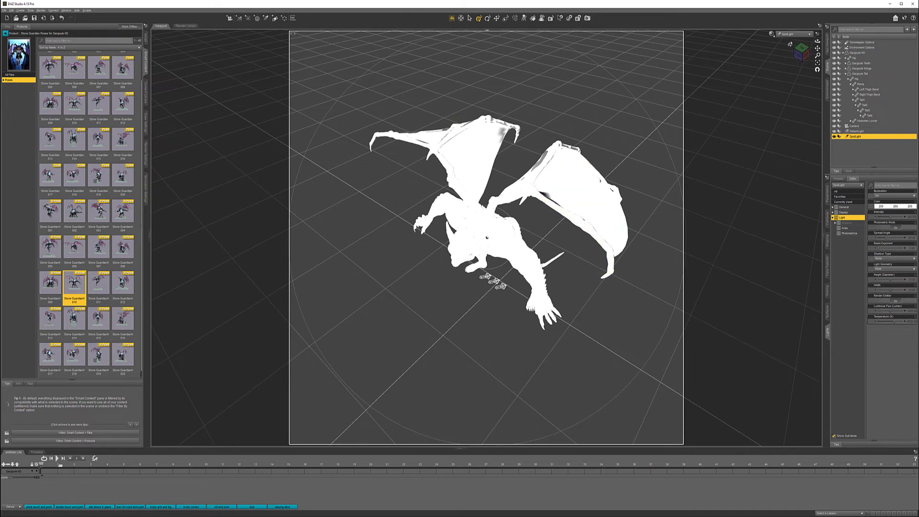
pyautogui.click(793, 34)
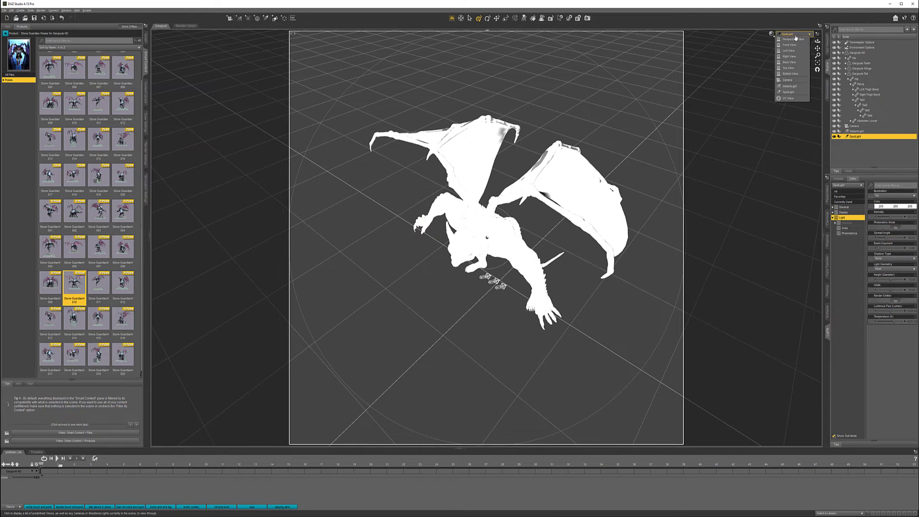
# Switch the viewport back to Camera and set its DrawStyle to NVIDIA Iray
pyautogui.click(798, 80)
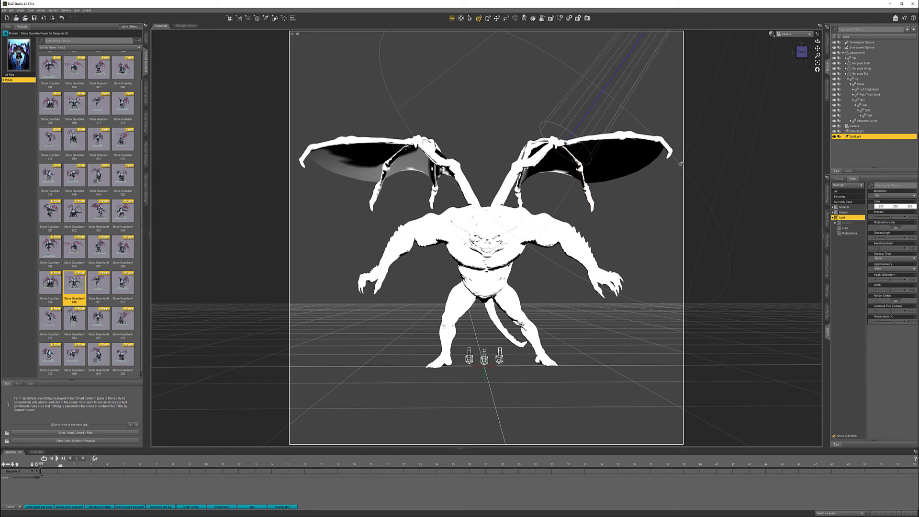
pyautogui.click(771, 34)
pyautogui.click(776, 104)
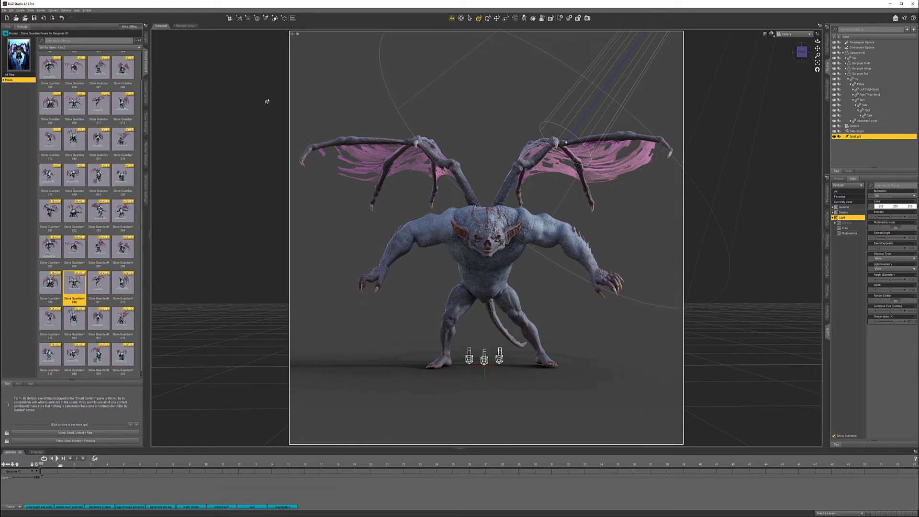
# Apply the GAS Bronze preset from Gargoyle's Alternate Skins to the Gargoyle HD figure
pyautogui.click(6, 33)
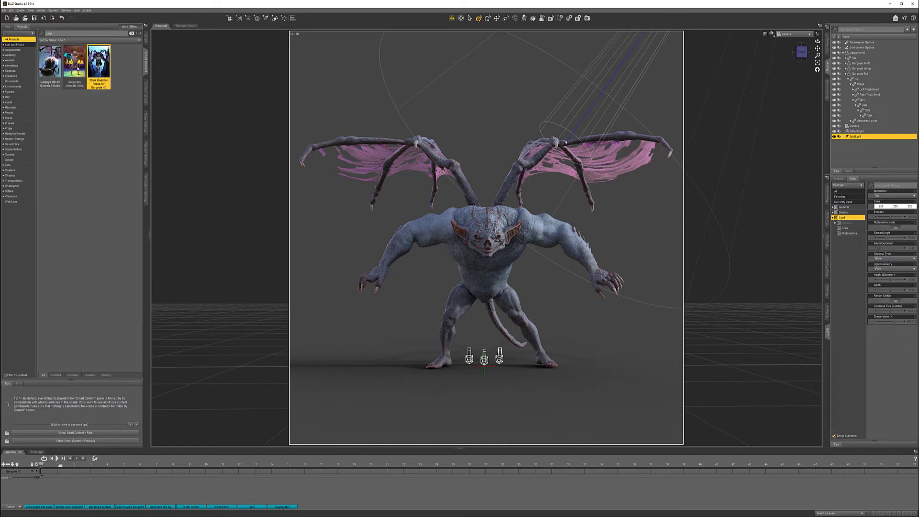
pyautogui.doubleClick(76, 62)
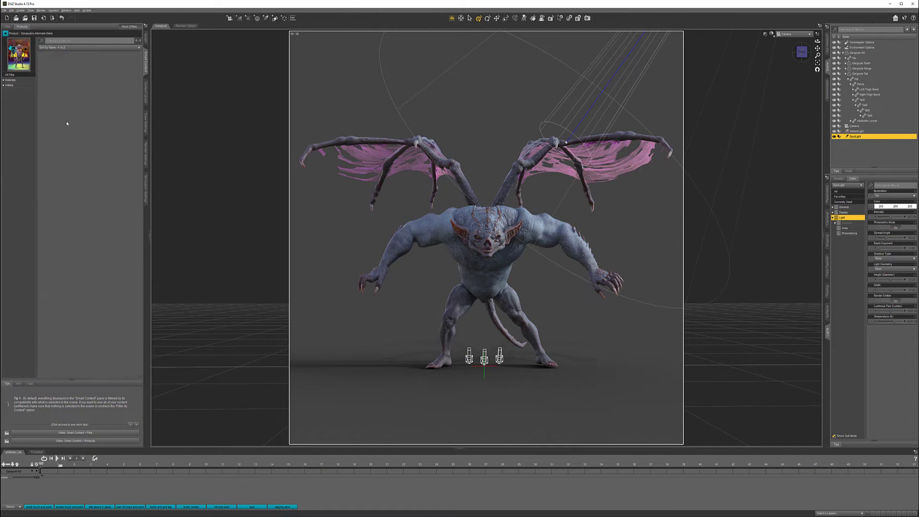
pyautogui.click(17, 80)
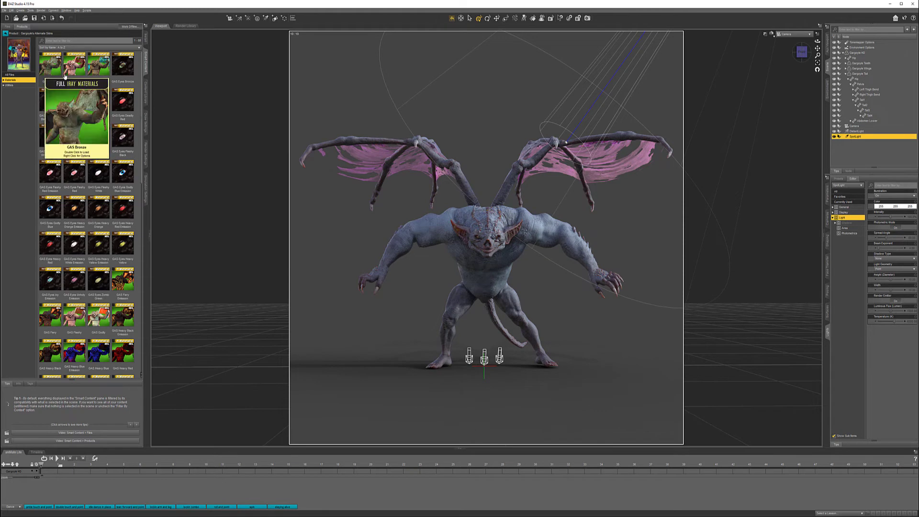
pyautogui.click(856, 53)
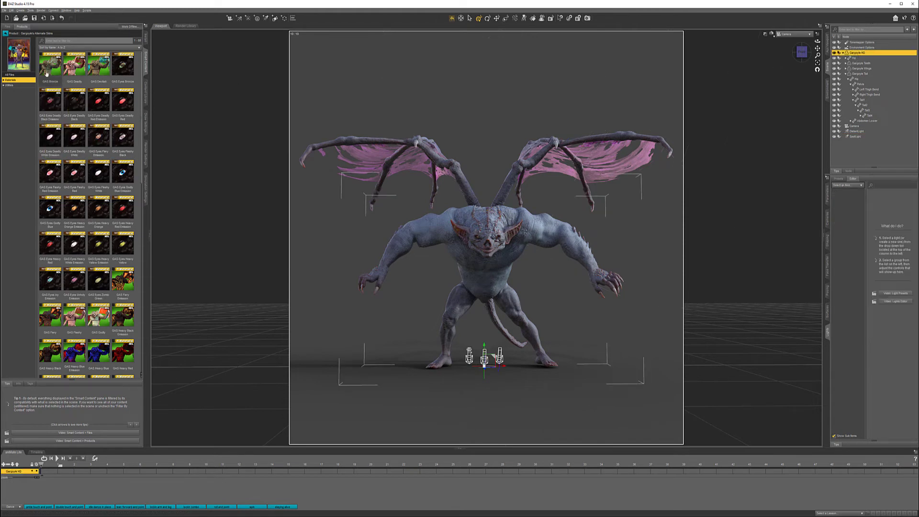
pyautogui.click(50, 67)
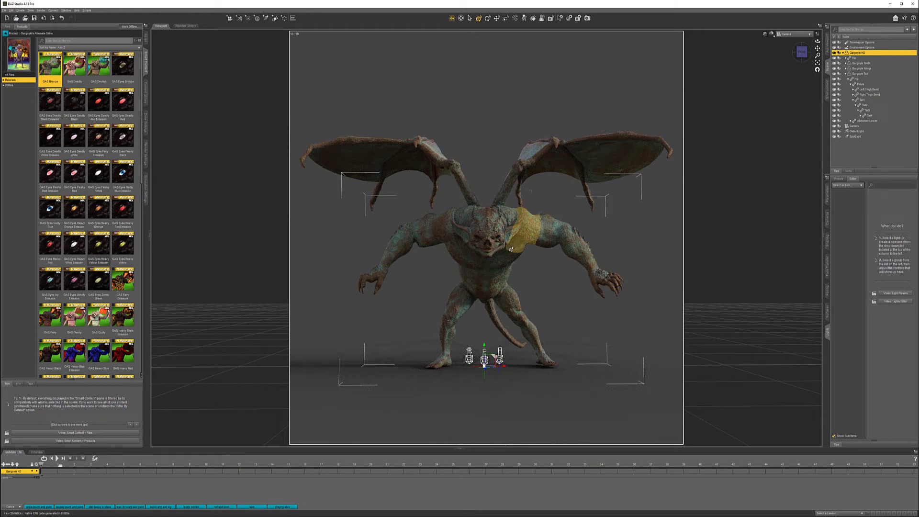
pyautogui.scroll(-10, 110, 244)
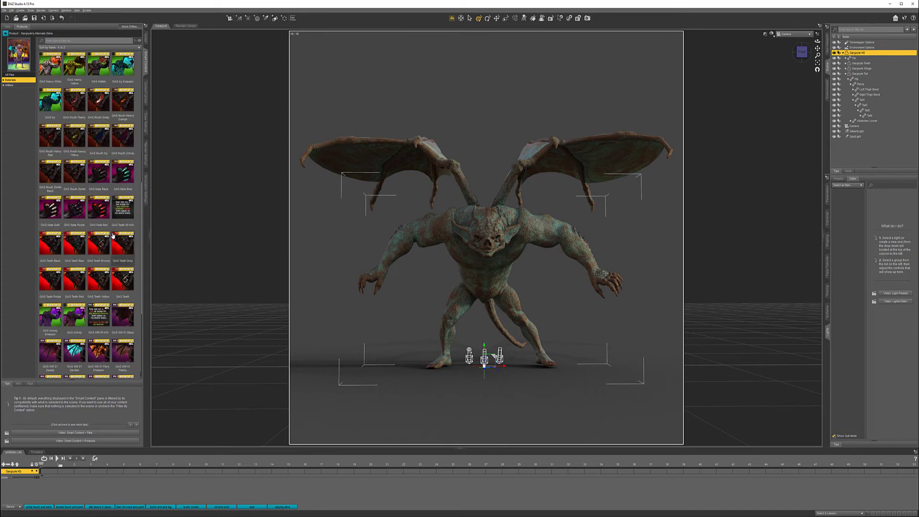
pyautogui.scroll(8, 112, 236)
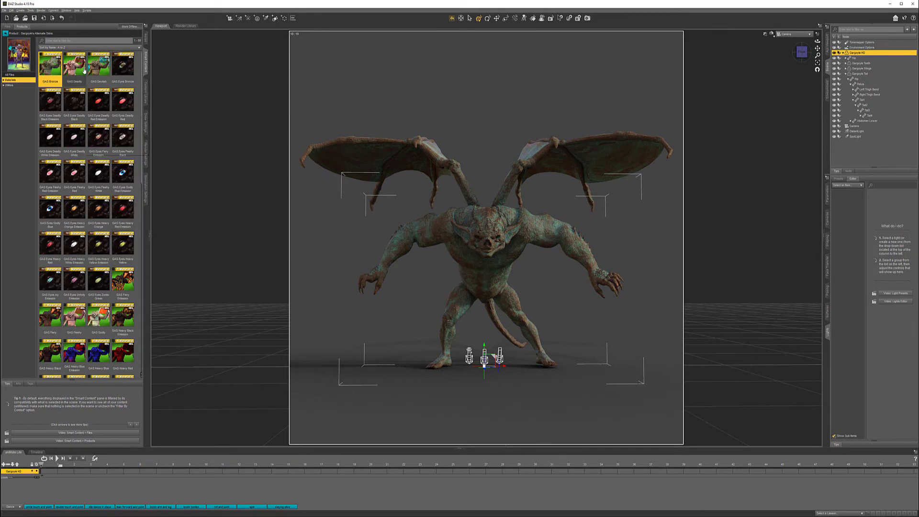
pyautogui.moveTo(84, 71)
# Open Render Settings and select the All property group
pyautogui.click(146, 158)
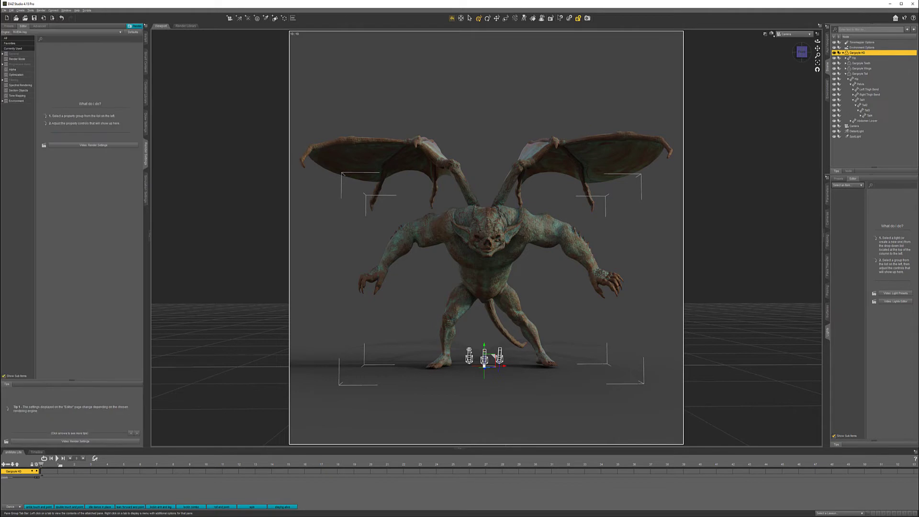
pyautogui.click(31, 40)
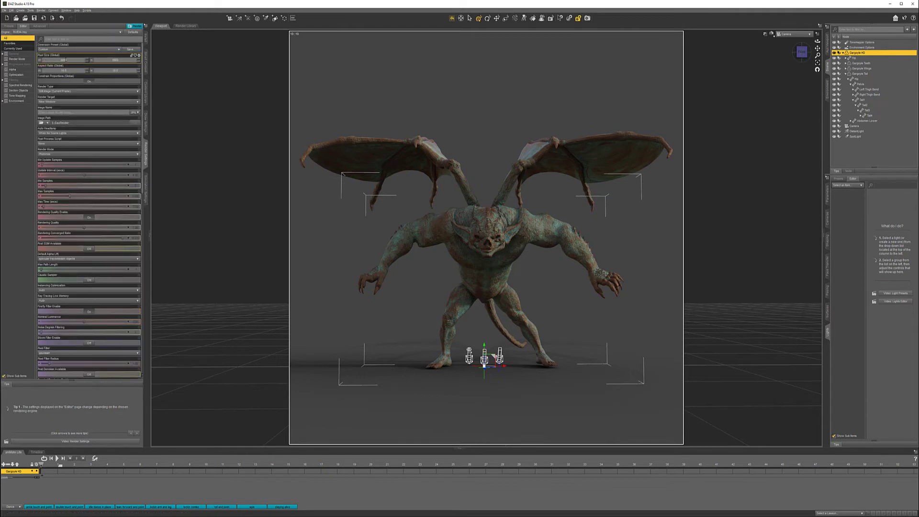
pyautogui.moveTo(64, 61)
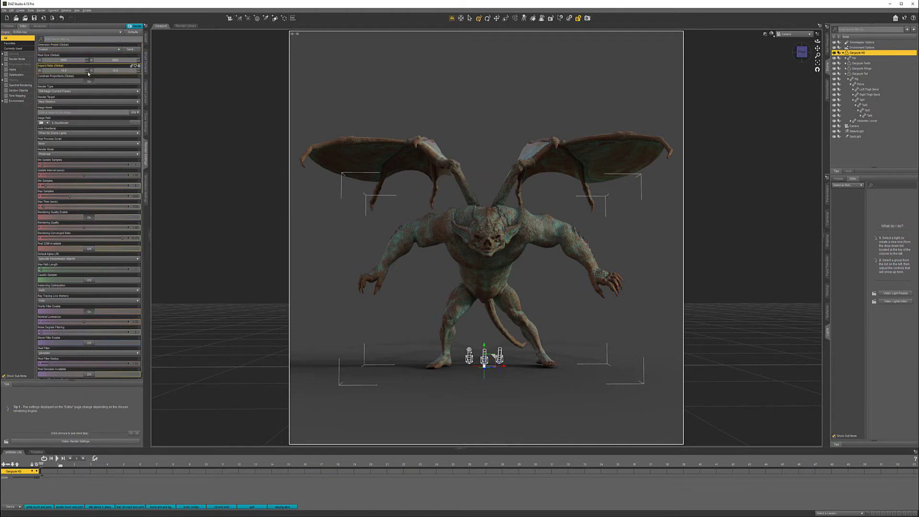
# Set the render aspect ratio to 10:7 and zoom the camera in on the gargoyle
pyautogui.write('8')
pyautogui.press('Return')
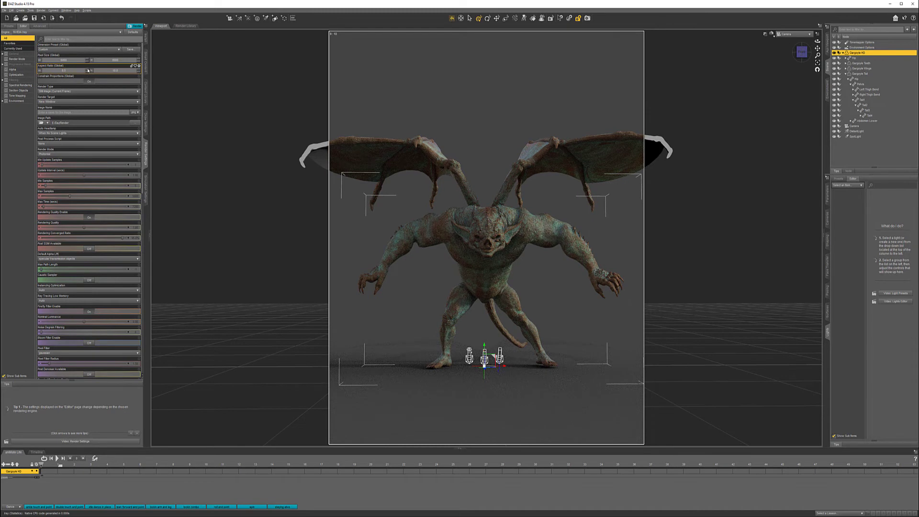
pyautogui.write('10')
pyautogui.press('Return')
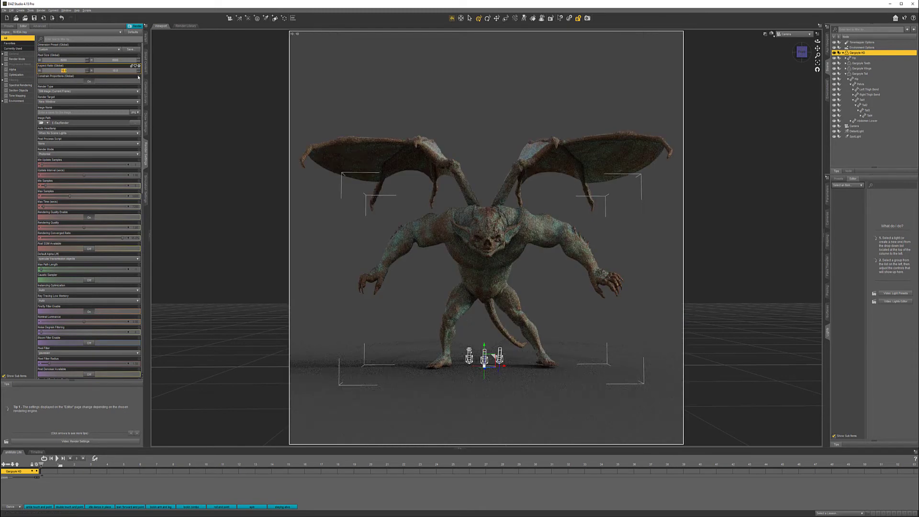
pyautogui.press('Tab')
pyautogui.press('Down')
pyautogui.press('Down')
pyautogui.press('Down')
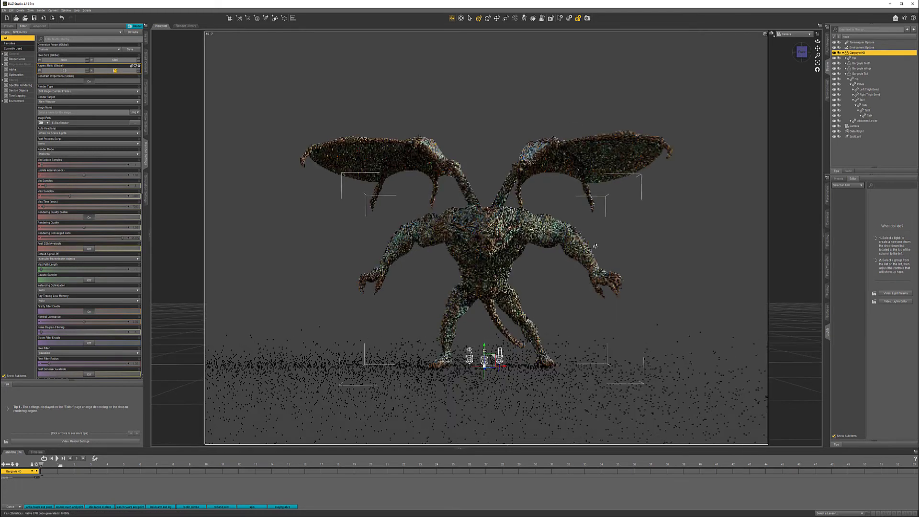
pyautogui.scroll(4, 595, 246)
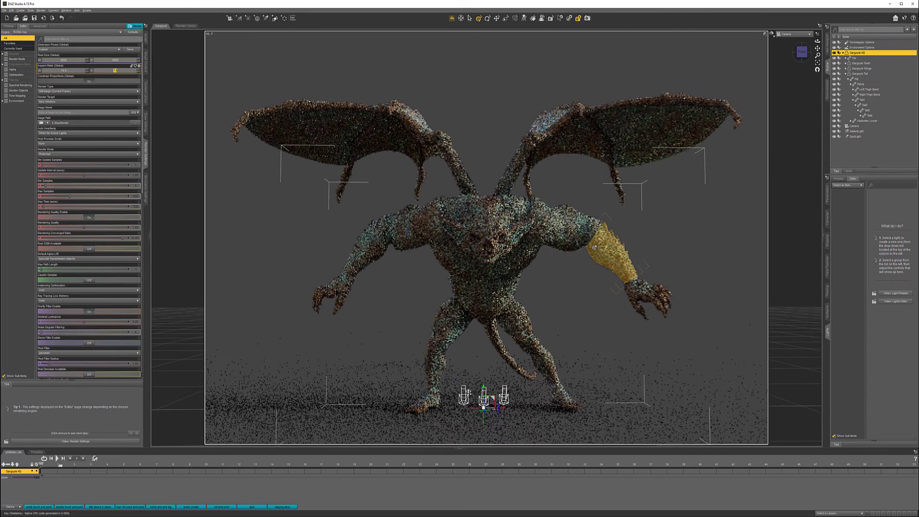
pyautogui.scroll(2, 595, 247)
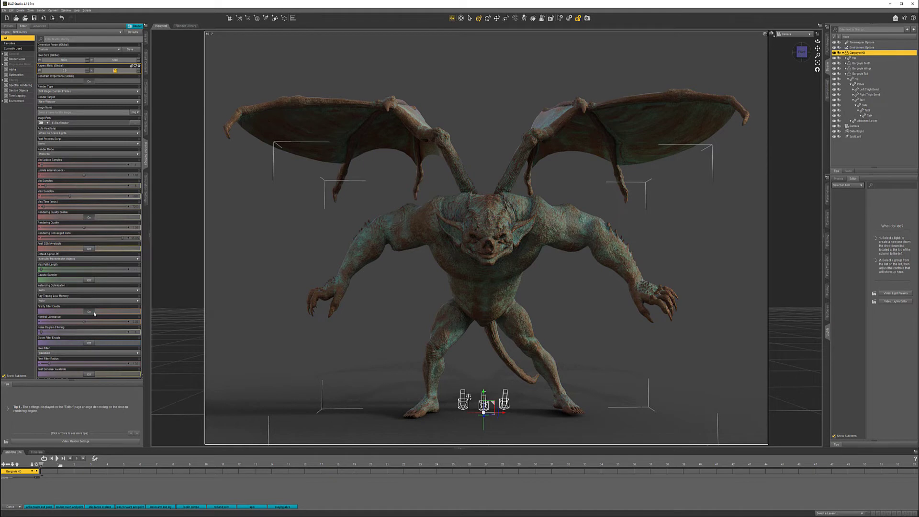
# Turn off Draw Ground further down the Render Settings list
pyautogui.scroll(-10, 94, 313)
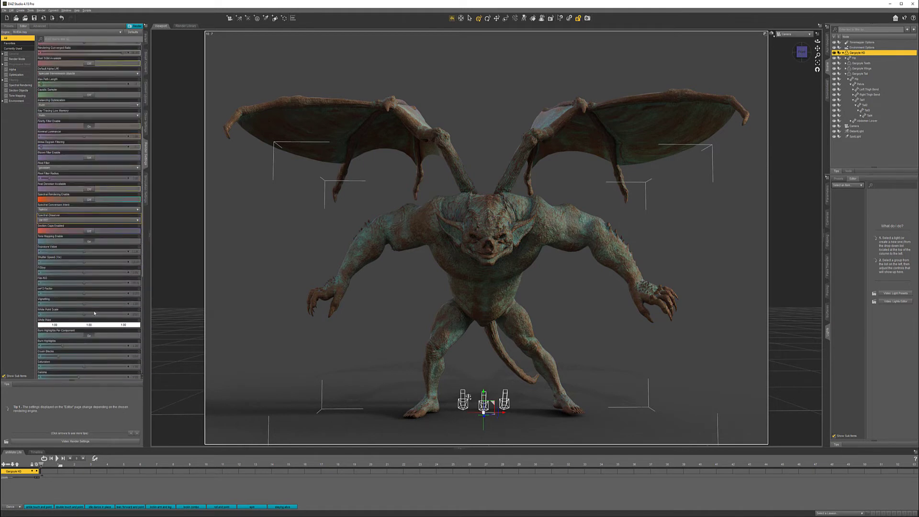
pyautogui.scroll(-6, 94, 313)
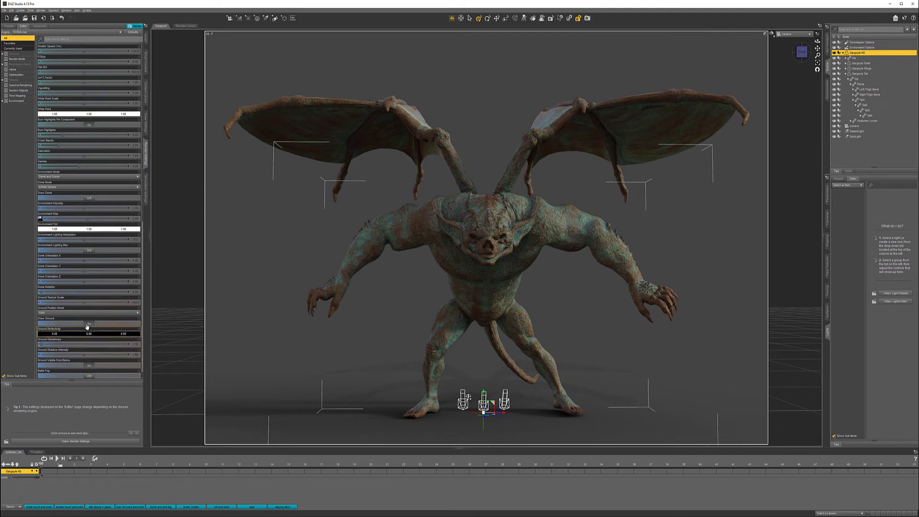
pyautogui.click(90, 324)
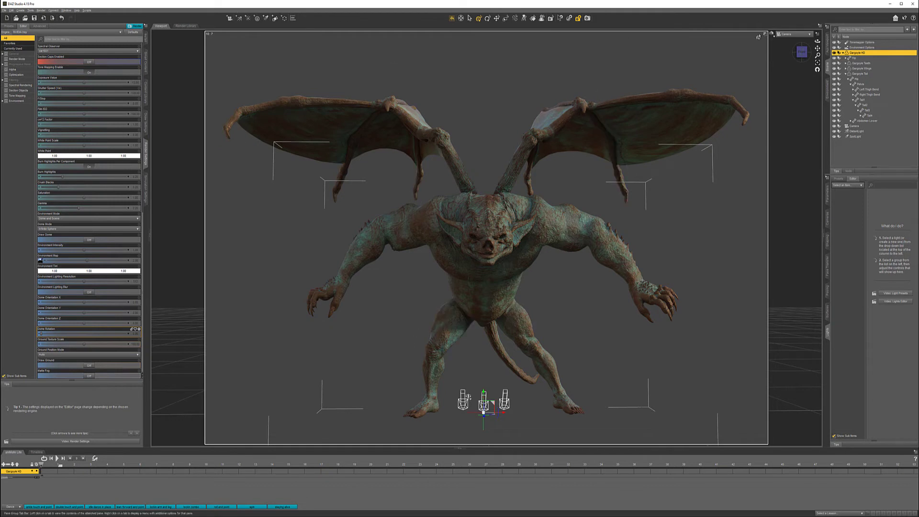
# Switch the viewport DrawStyle to Smooth Shaded and start the render
pyautogui.click(774, 35)
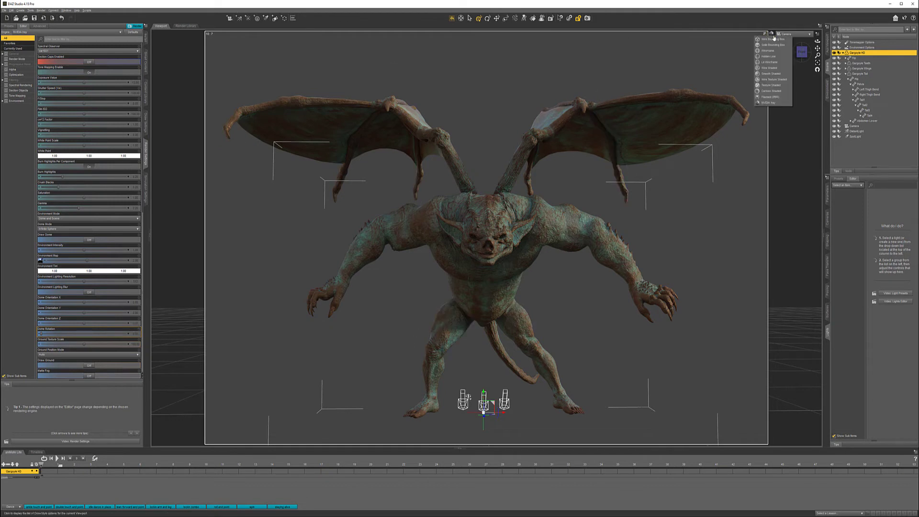
pyautogui.click(772, 74)
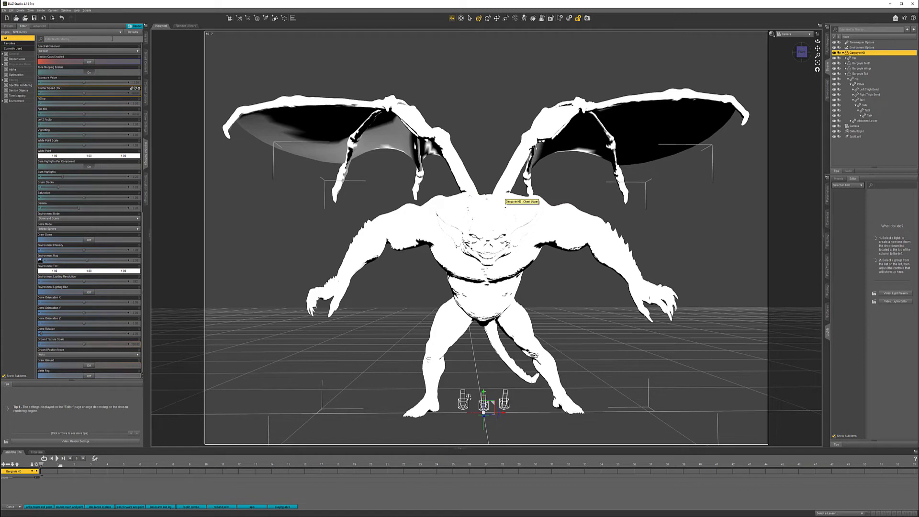
pyautogui.click(135, 26)
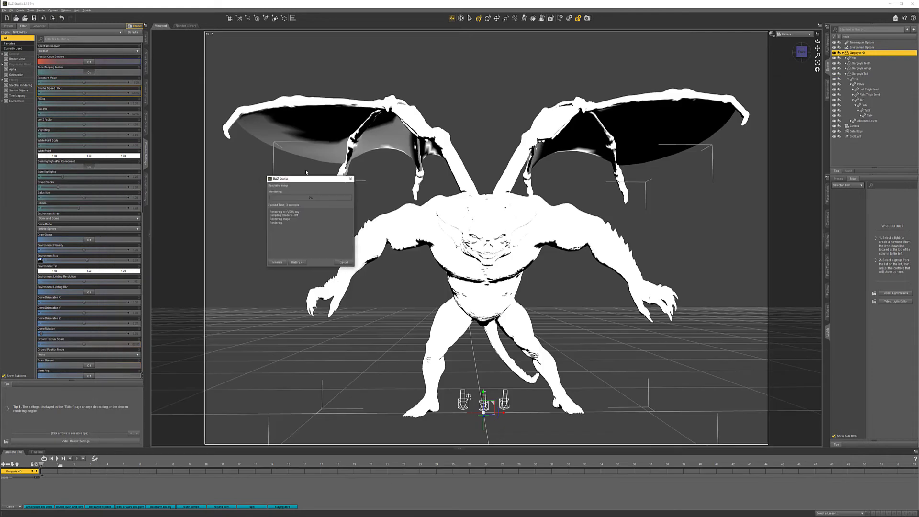
# Move the render progress dialog out of view while the render completes
pyautogui.moveTo(298, 176); pyautogui.dragTo(277, 149)
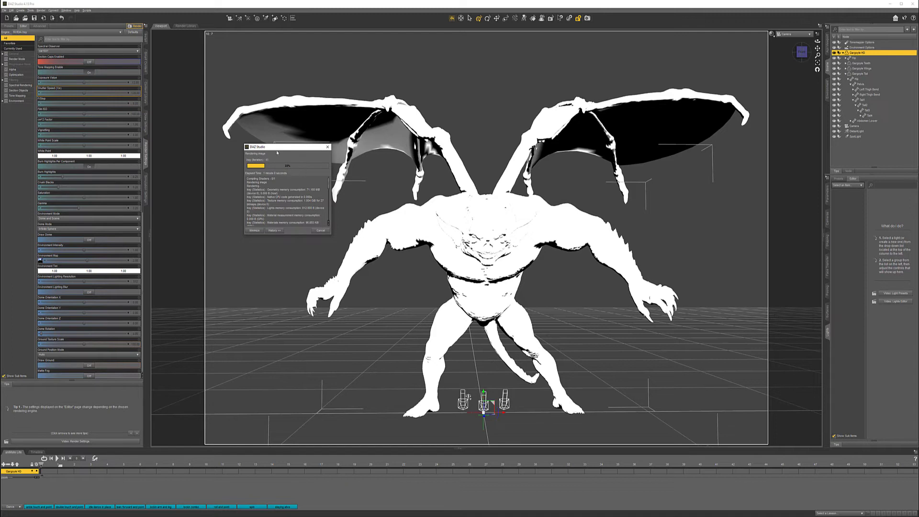
pyautogui.moveTo(296, 151); pyautogui.dragTo(0, 160)
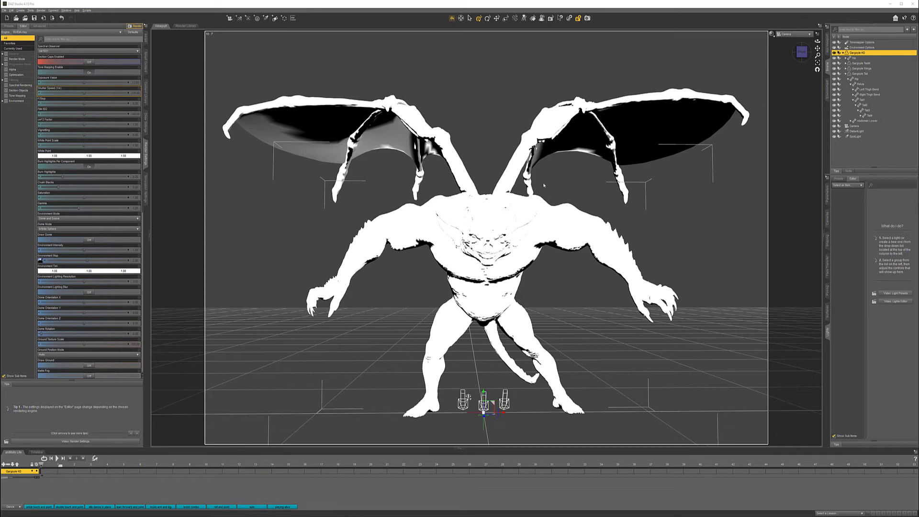
# Inspect the finished render from the wing arms to the face and chest, then select the Name field
pyautogui.scroll(-5, 566, 209)
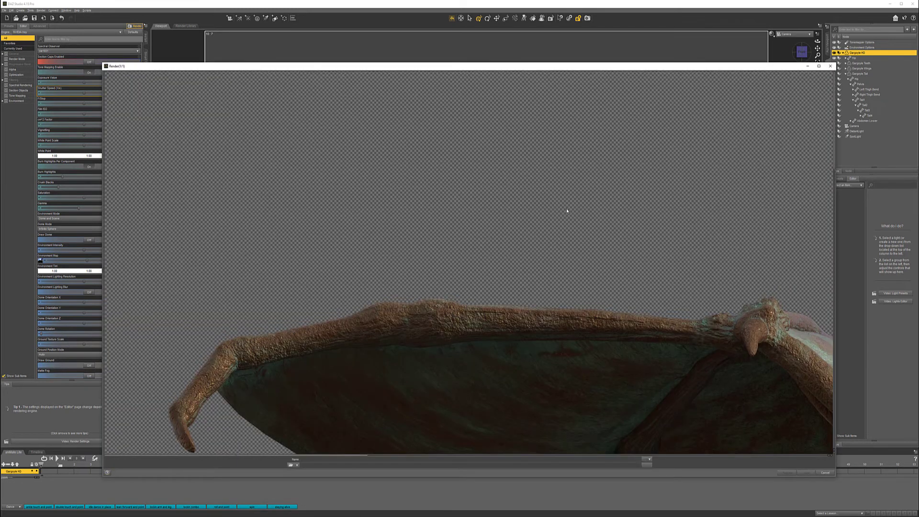
pyautogui.scroll(-2, 566, 211)
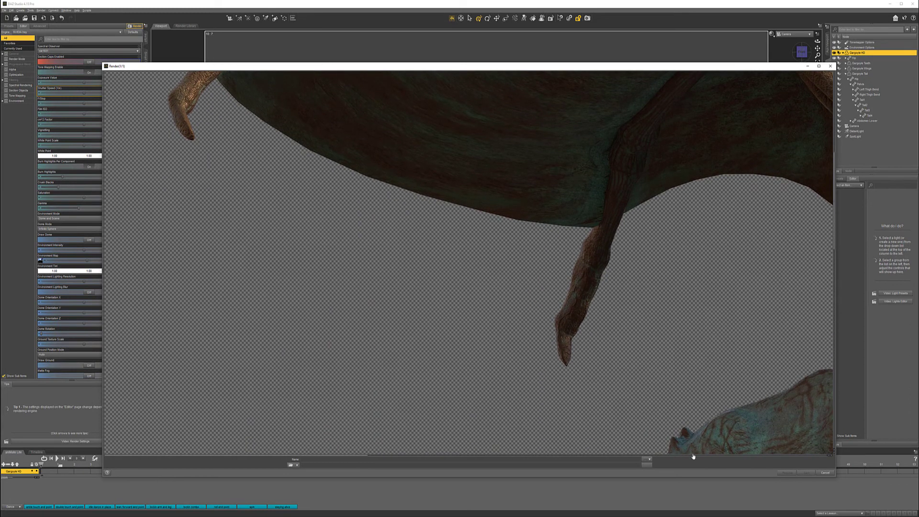
pyautogui.click(339, 457)
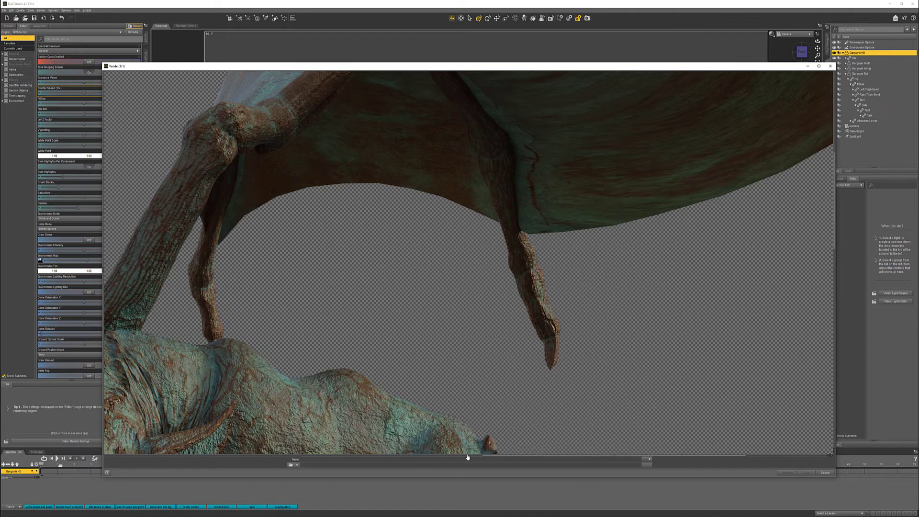
pyautogui.moveTo(567, 458); pyautogui.dragTo(449, 458)
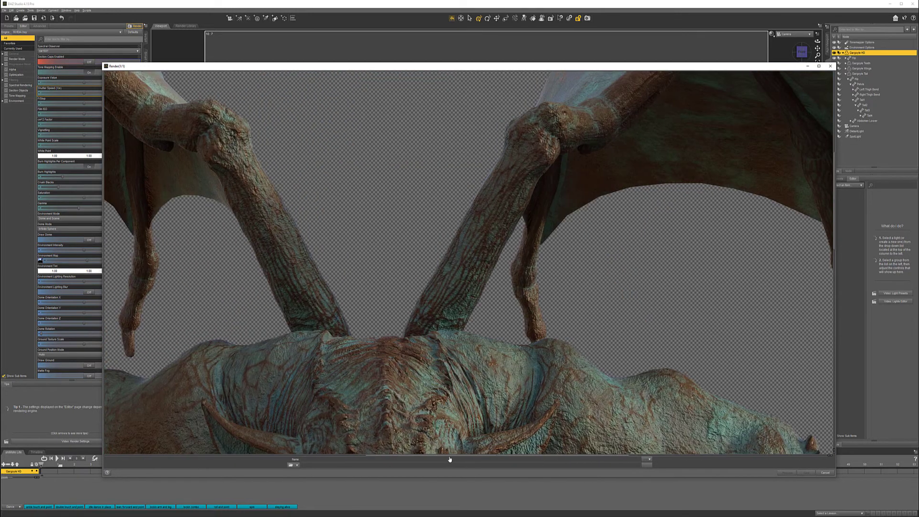
pyautogui.scroll(-5, 471, 323)
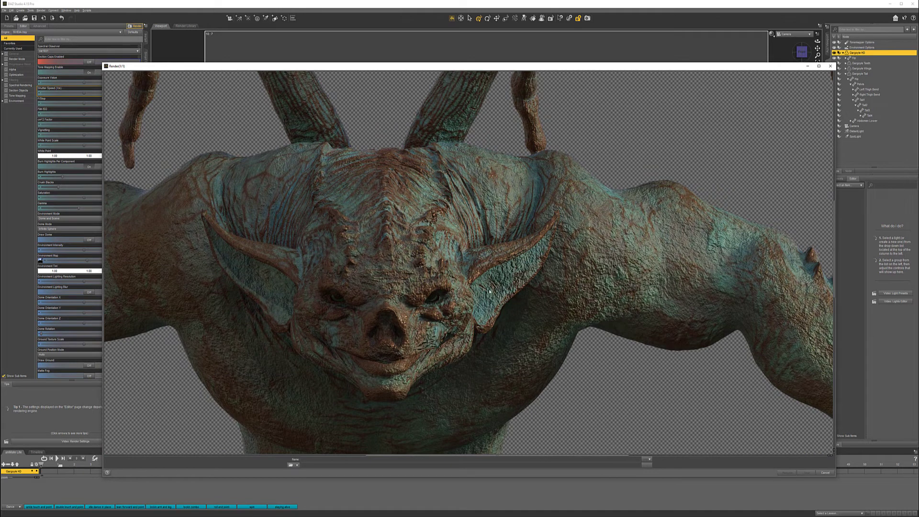
pyautogui.scroll(1, 489, 290)
pyautogui.scroll(3, 442, 267)
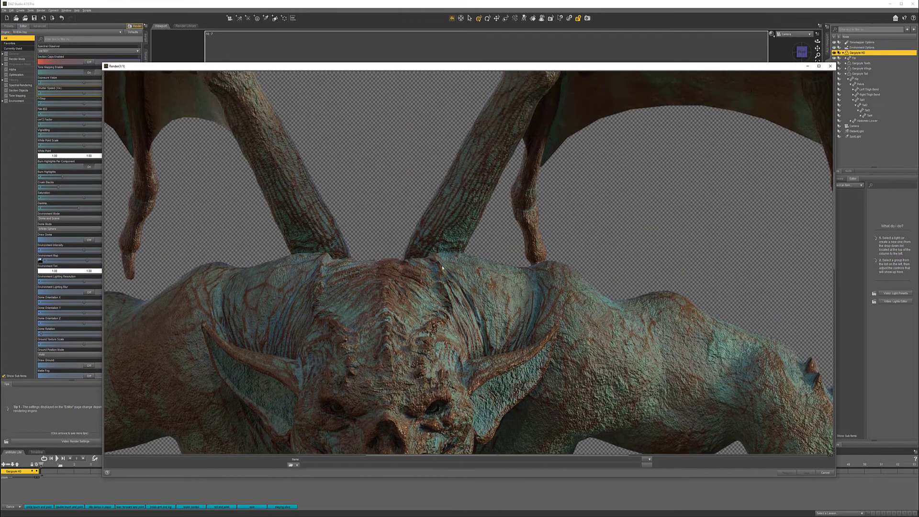
pyautogui.scroll(-5, 442, 267)
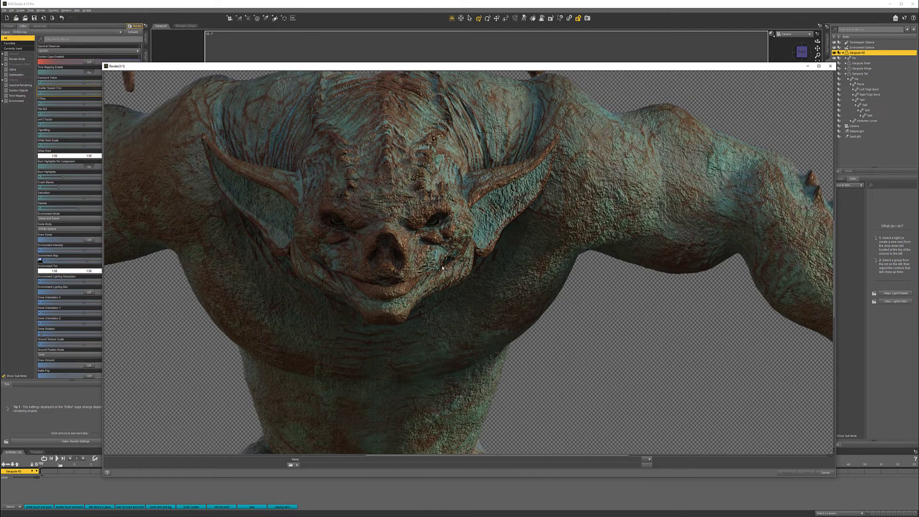
pyautogui.scroll(3, 237, 144)
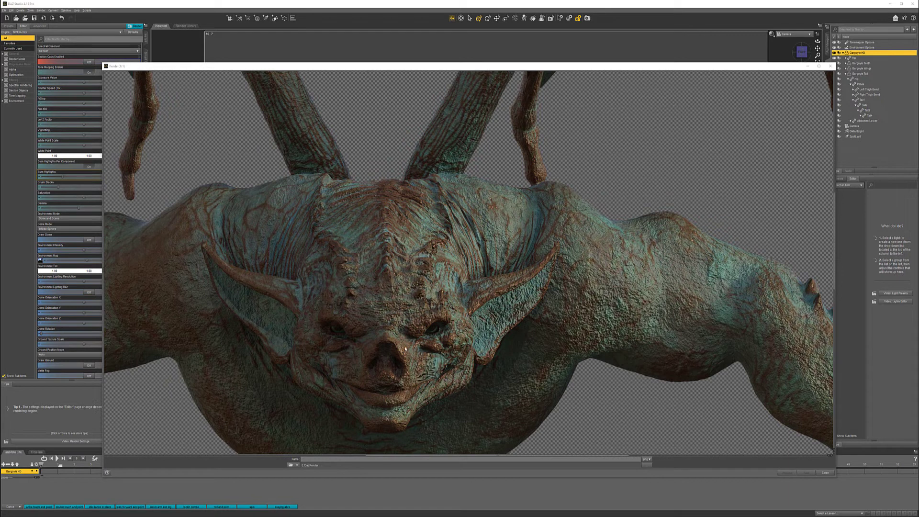
pyautogui.click(381, 460)
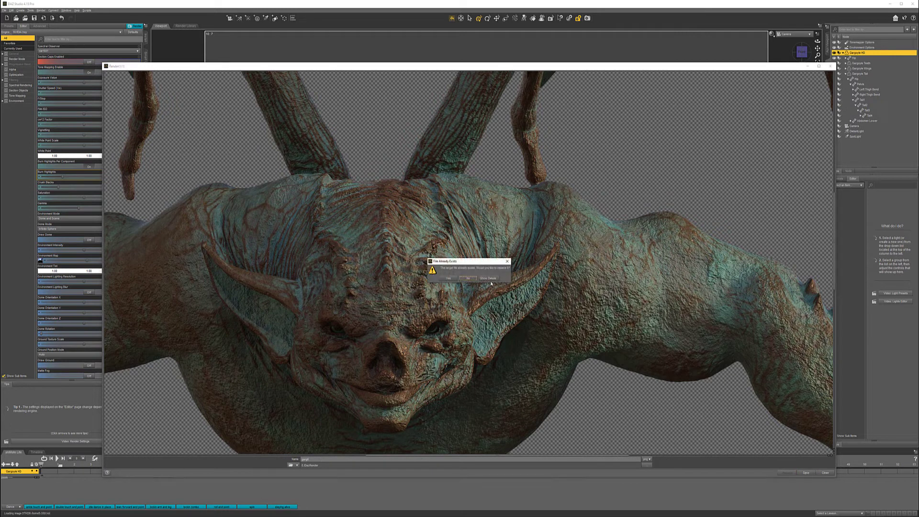
# Decline overwriting, remove the file name's last letter, save the render and close its window
pyautogui.click(473, 280)
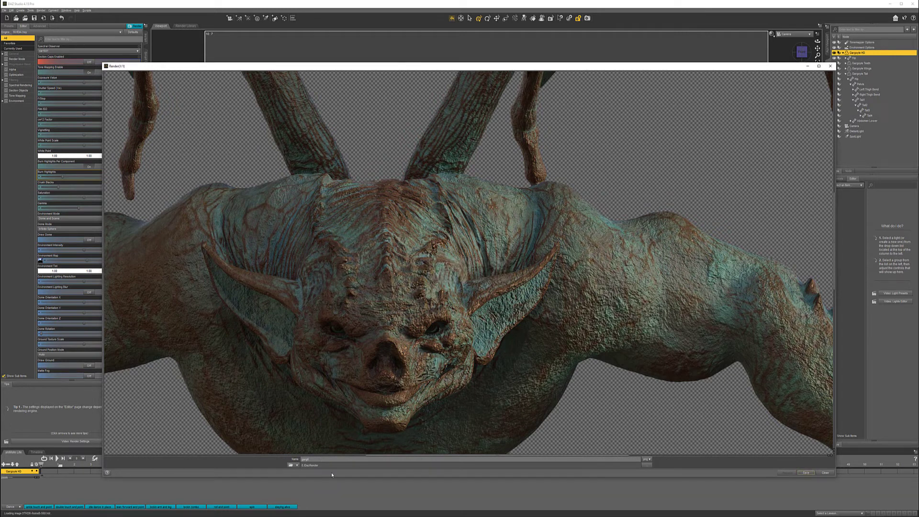
pyautogui.press('BackSpace')
pyautogui.click(807, 473)
pyautogui.press('Escape')
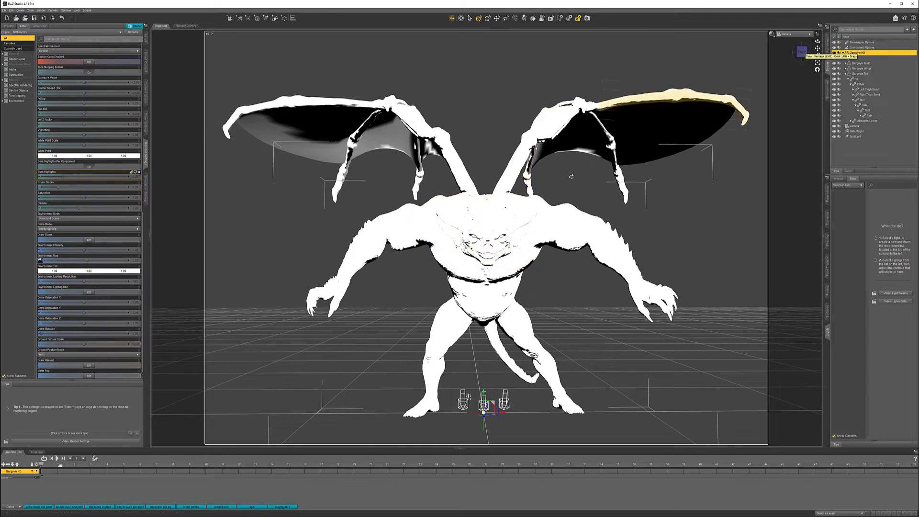
# Orbit around the gargoyle, then snap the camera back to a straight front view
pyautogui.moveTo(803, 64)
pyautogui.mouseDown()
pyautogui.moveTo(768, 60)
pyautogui.moveTo(798, 52)
pyautogui.mouseUp()
pyautogui.click(802, 52)
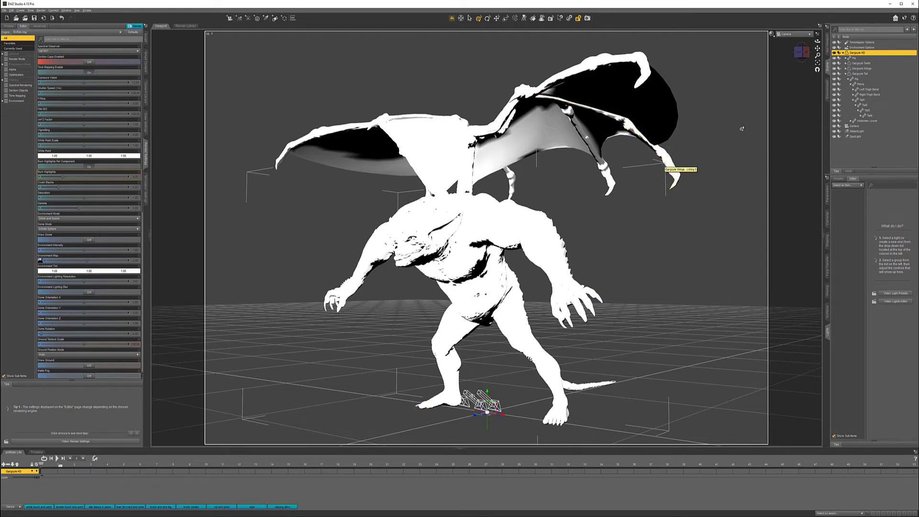
pyautogui.click(800, 52)
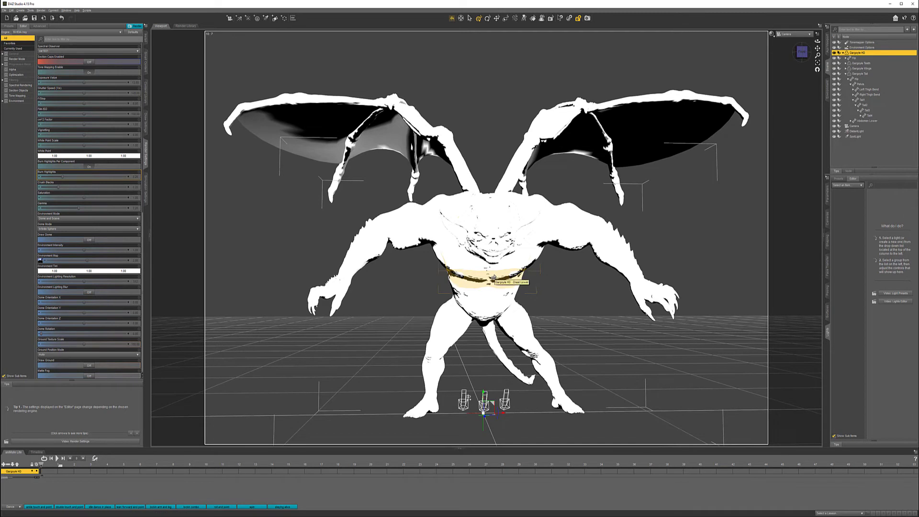
pyautogui.click(802, 52)
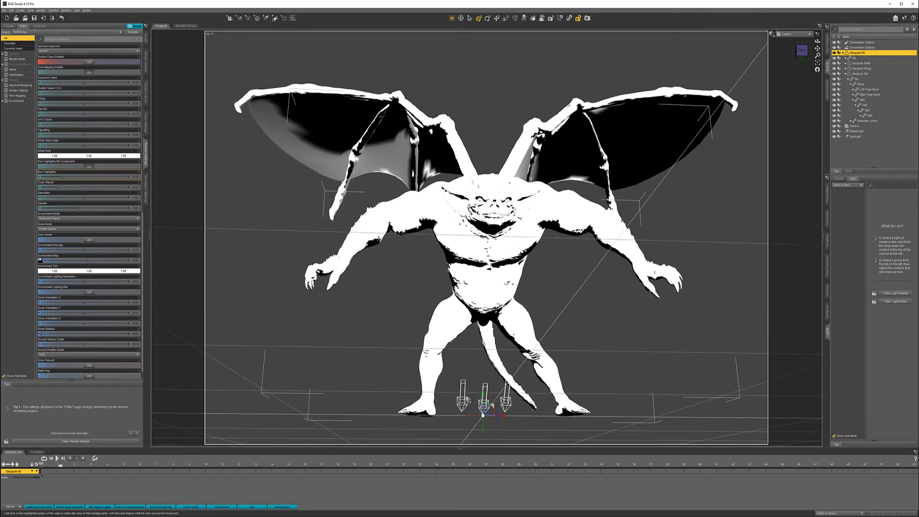
# Tilt the viewport camera down to see the gargoyle's floor from above
pyautogui.moveTo(802, 51); pyautogui.dragTo(800, 60)
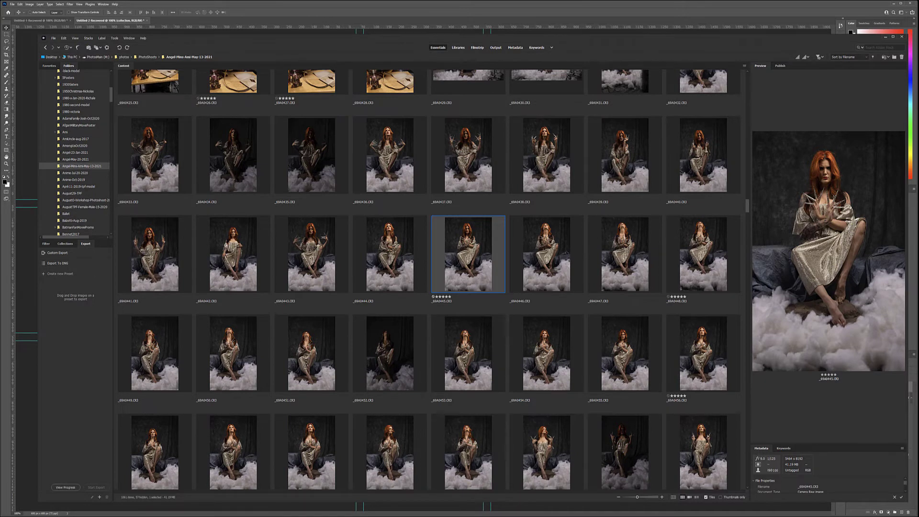
# Open the five-star photo _69A0445 in Camera Raw from its context menu
pyautogui.rightClick(488, 246)
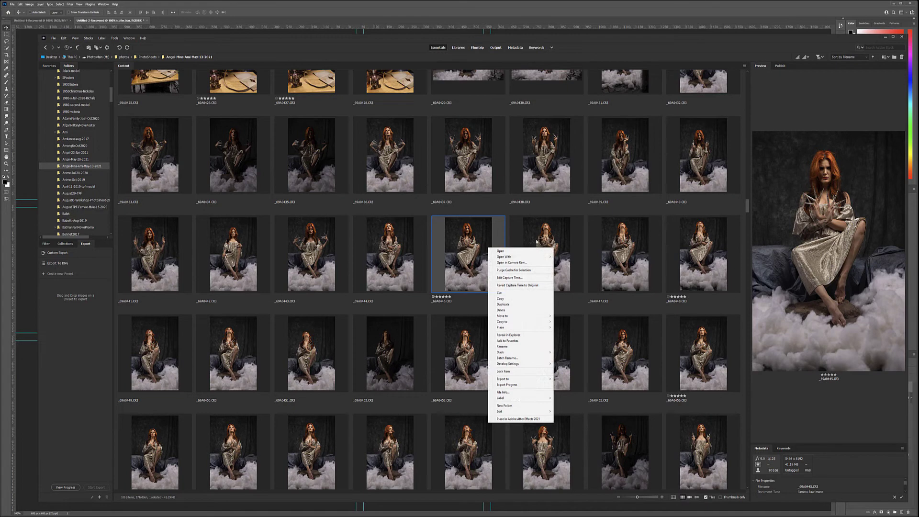
pyautogui.click(520, 263)
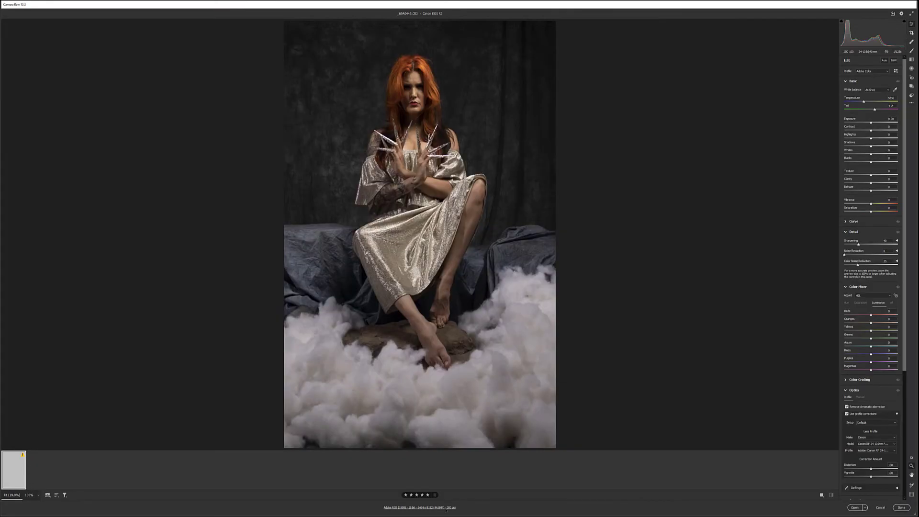
# Open the Camera Raw workflow preferences showing Adobe RGB (1998) at 16 bits per channel
pyautogui.click(446, 507)
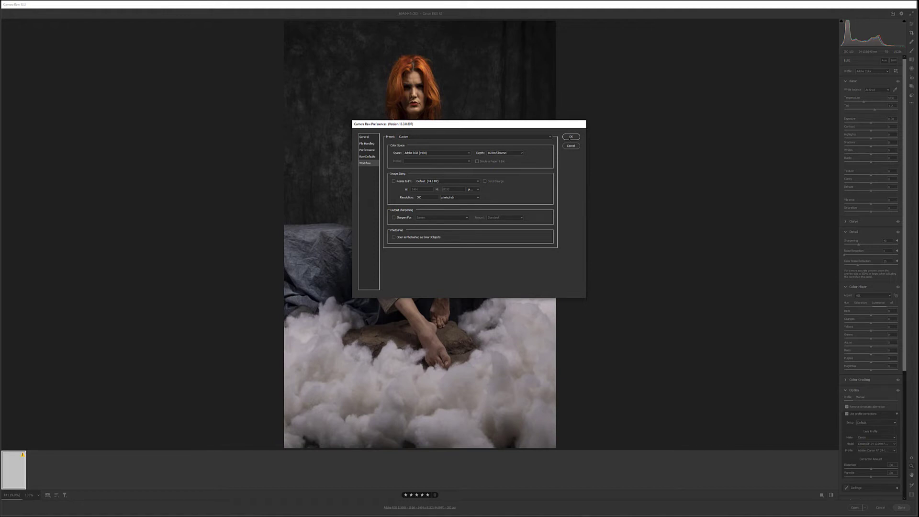
# Close the Camera Raw Preferences dialog to return to the red-haired portrait
pyautogui.press('Return')
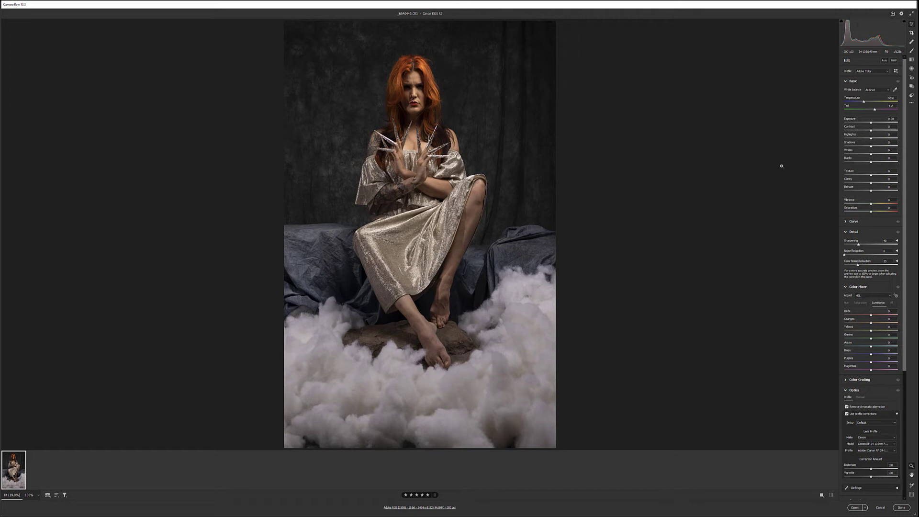
# Lower highlights, lift shadows, brighten orange and red tones, then drop Saturation to -100
pyautogui.moveTo(867, 139); pyautogui.dragTo(844, 138)
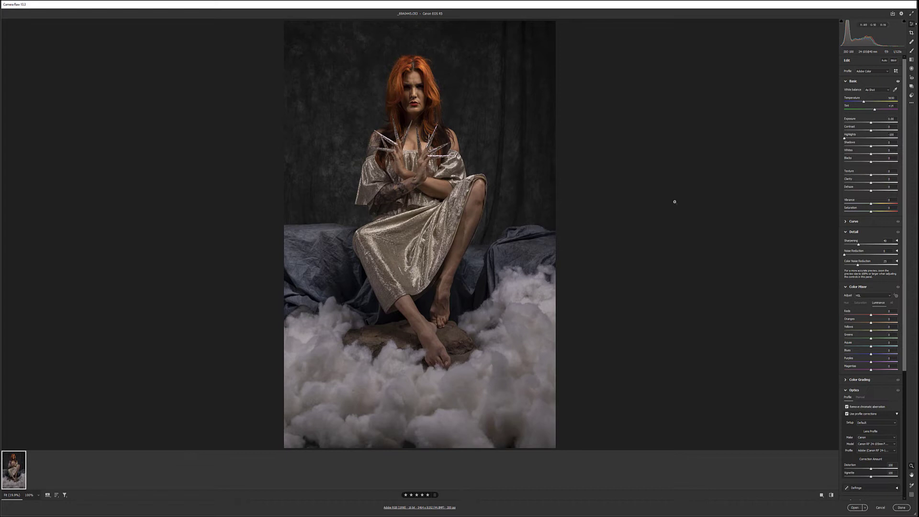
pyautogui.moveTo(871, 146)
pyautogui.mouseDown()
pyautogui.moveTo(885, 146)
pyautogui.moveTo(872, 146)
pyautogui.mouseUp()
pyautogui.moveTo(871, 324)
pyautogui.mouseDown()
pyautogui.moveTo(906, 322)
pyautogui.moveTo(877, 318)
pyautogui.mouseUp()
pyautogui.moveTo(871, 315); pyautogui.dragTo(886, 314)
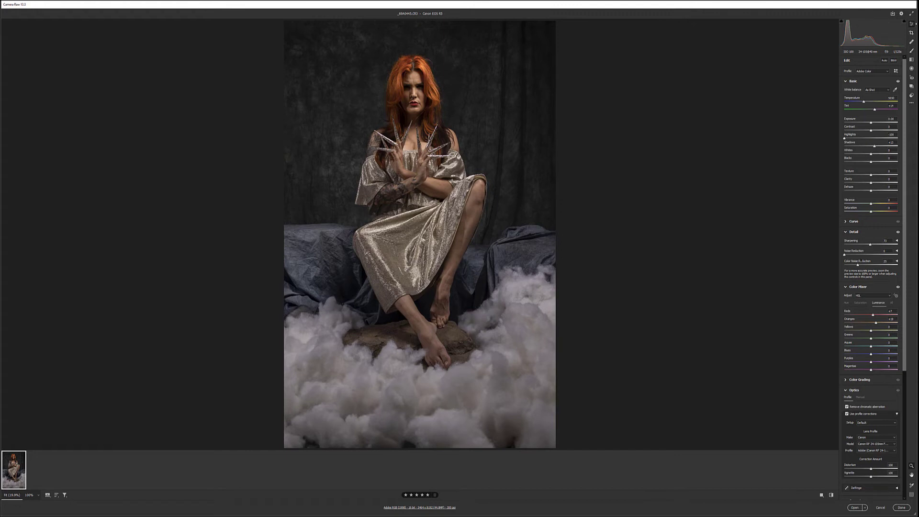
pyautogui.moveTo(870, 214); pyautogui.dragTo(817, 217)
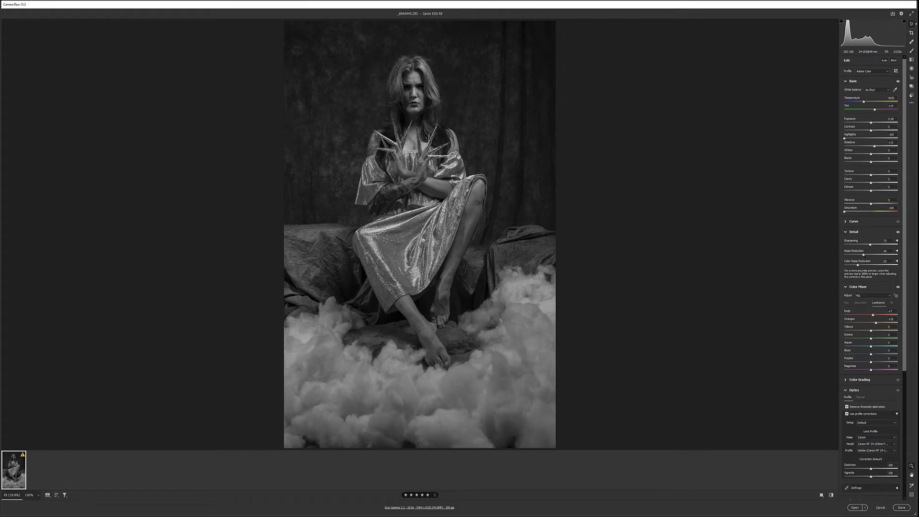
# Set Saturation to -12, enable lens profile corrections, and open the photo in Photoshop
pyautogui.click(868, 212)
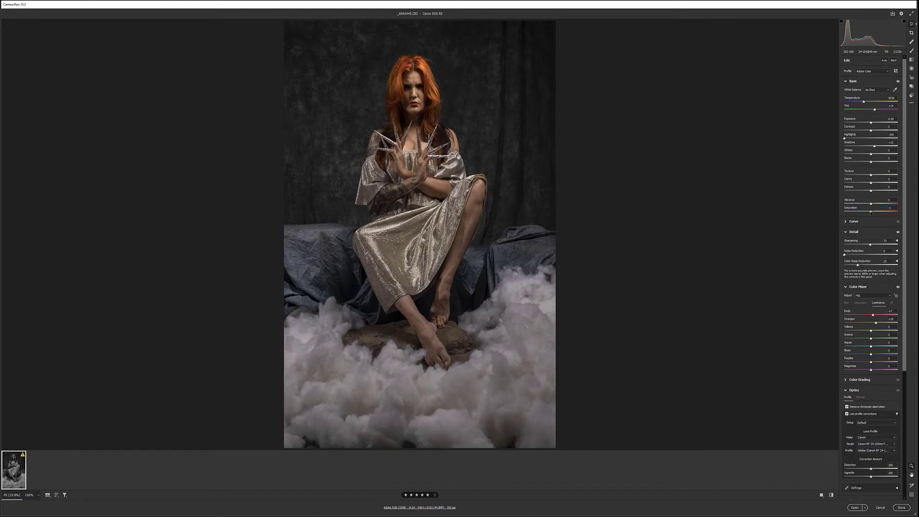
pyautogui.click(893, 208)
pyautogui.click(847, 414)
pyautogui.click(851, 507)
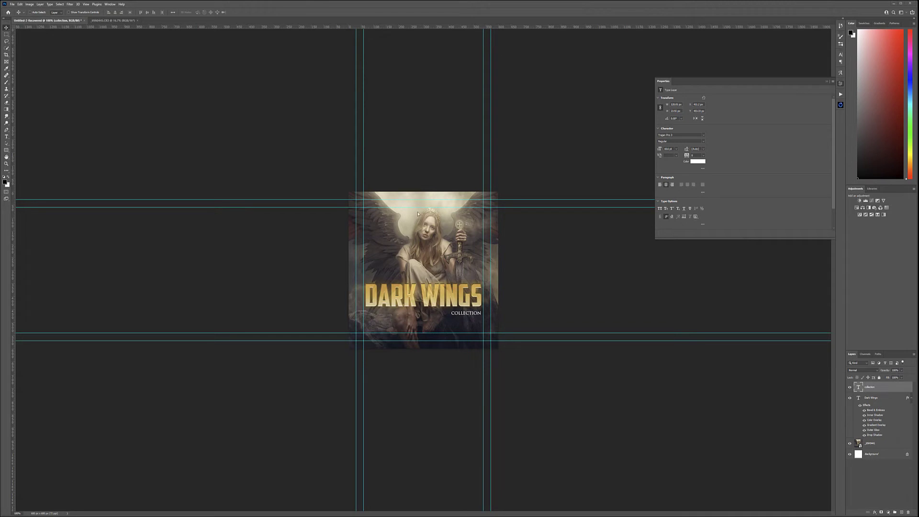
# Switch to the _69A0445 photo and close the Dark Wings cover document without saving
pyautogui.click(120, 20)
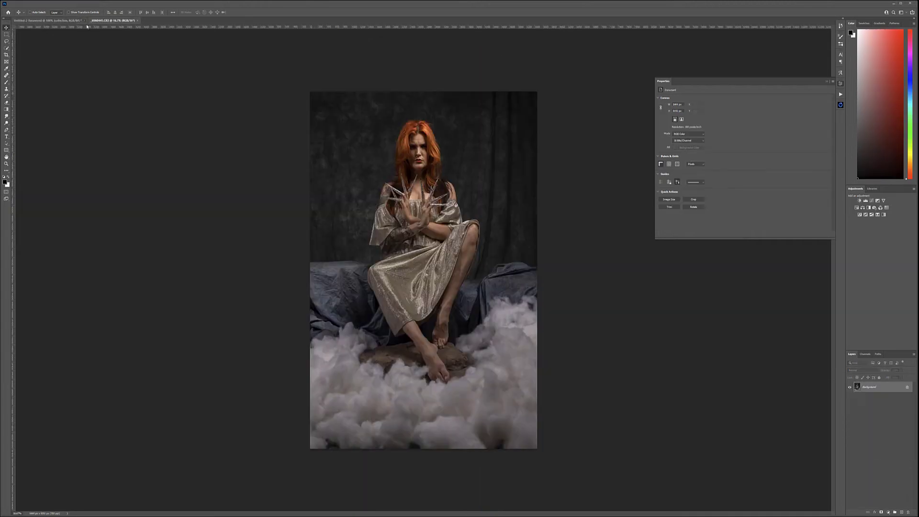
pyautogui.click(84, 21)
pyautogui.press('Escape')
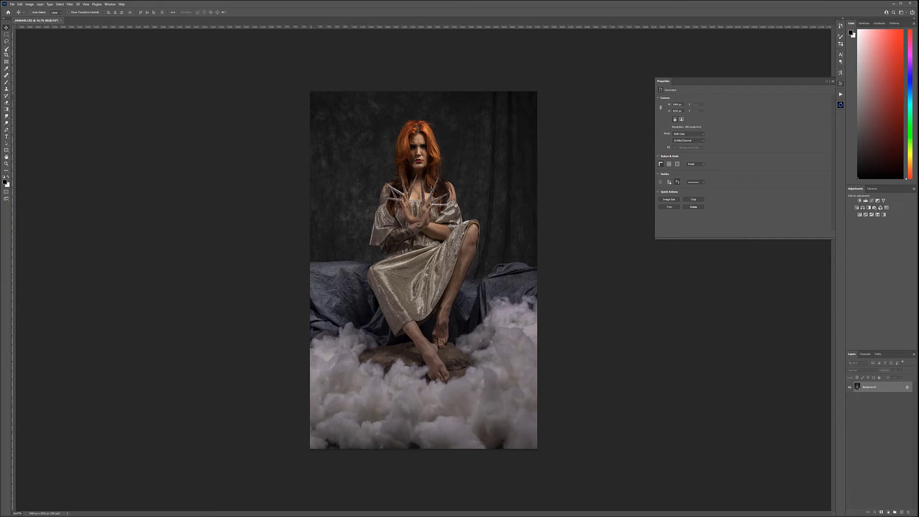
pyautogui.click(6, 55)
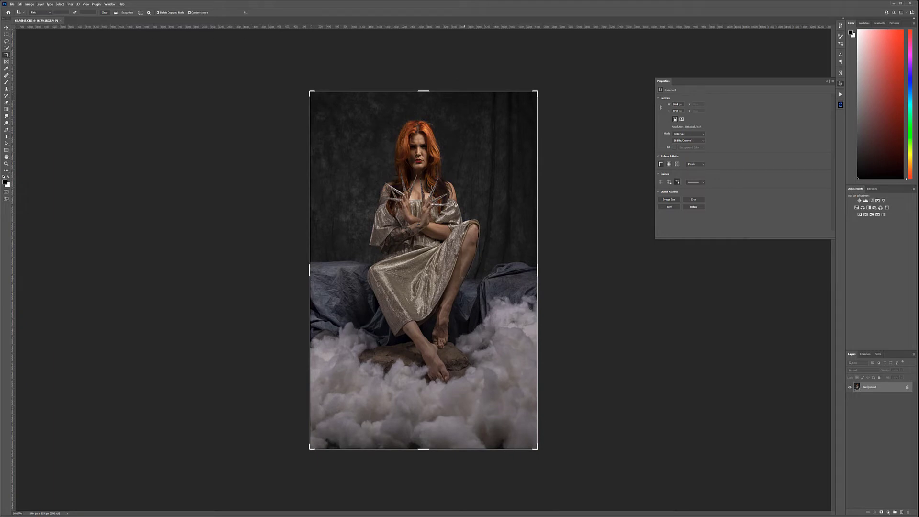
# Crop outward at the top, left and right to extend the canvas with Content-Aware fill
pyautogui.scroll(-2, 423, 270)
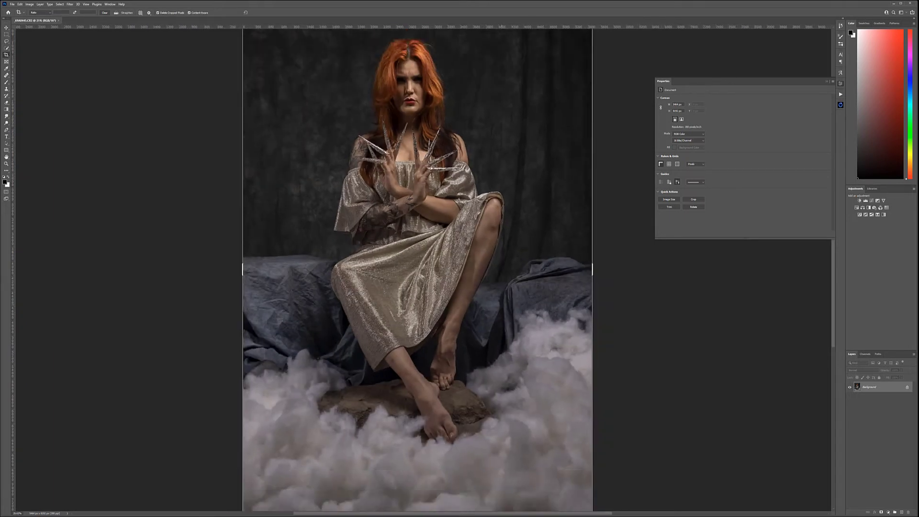
pyautogui.scroll(-3, 458, 273)
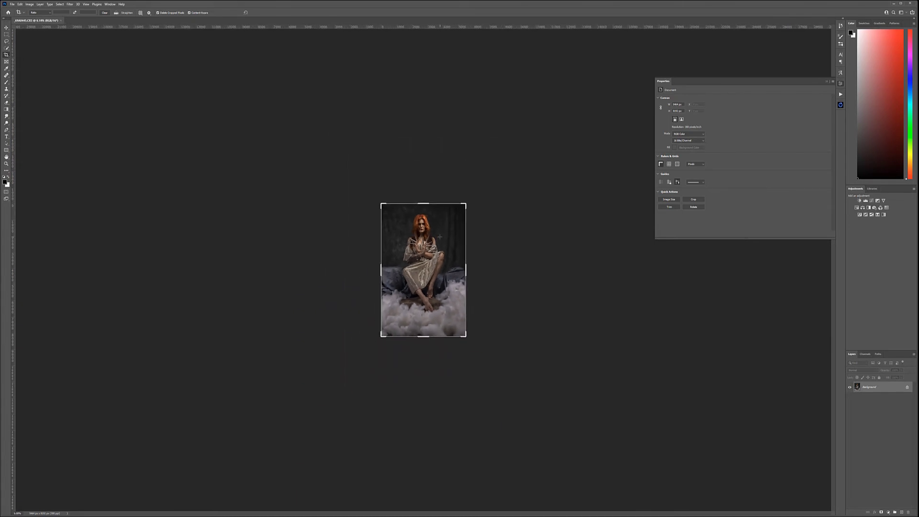
pyautogui.scroll(1, 423, 269)
pyautogui.moveTo(423, 163)
pyautogui.mouseDown()
pyautogui.moveTo(415, 117)
pyautogui.moveTo(407, 158)
pyautogui.mouseUp()
pyautogui.moveTo(355, 269); pyautogui.dragTo(340, 269)
pyautogui.moveTo(500, 271); pyautogui.dragTo(520, 269)
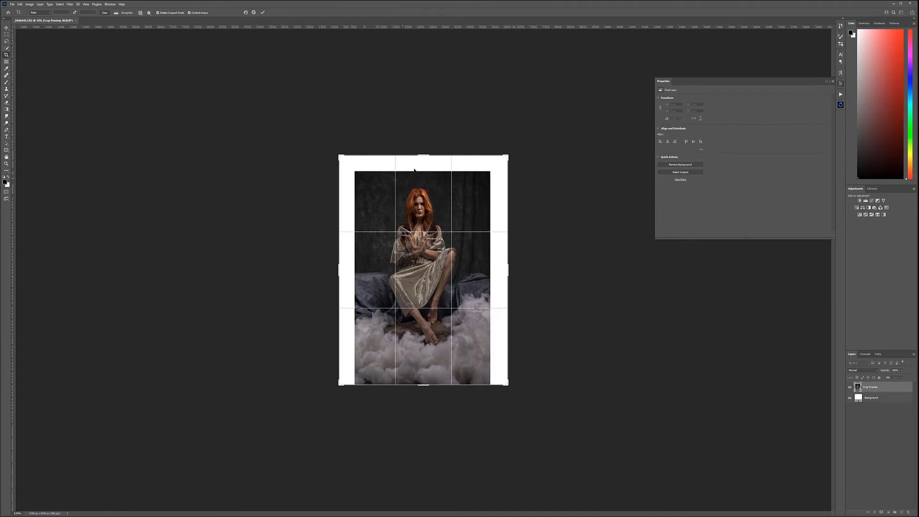
pyautogui.press('Return')
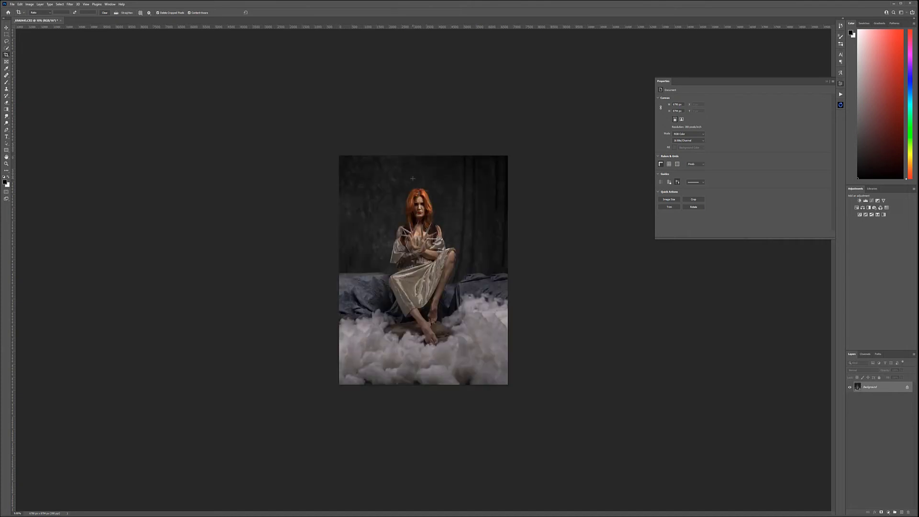
# Crop outward again to 9718 px tall and 8637 px wide, filling the new areas
pyautogui.click(412, 178)
pyautogui.moveTo(423, 155); pyautogui.dragTo(423, 143)
pyautogui.moveTo(339, 270); pyautogui.dragTo(327, 268)
pyautogui.moveTo(520, 271)
pyautogui.mouseDown()
pyautogui.moveTo(544, 263)
pyautogui.moveTo(528, 272)
pyautogui.mouseUp()
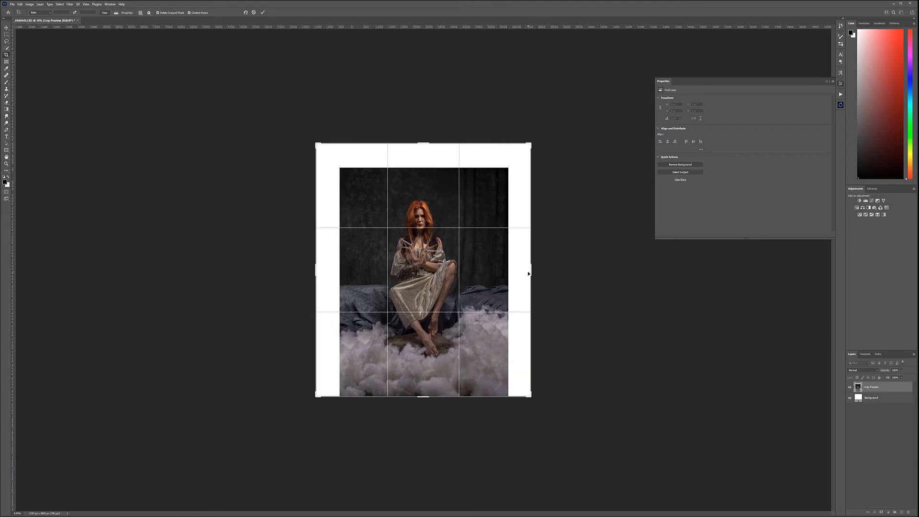
pyautogui.press('Return')
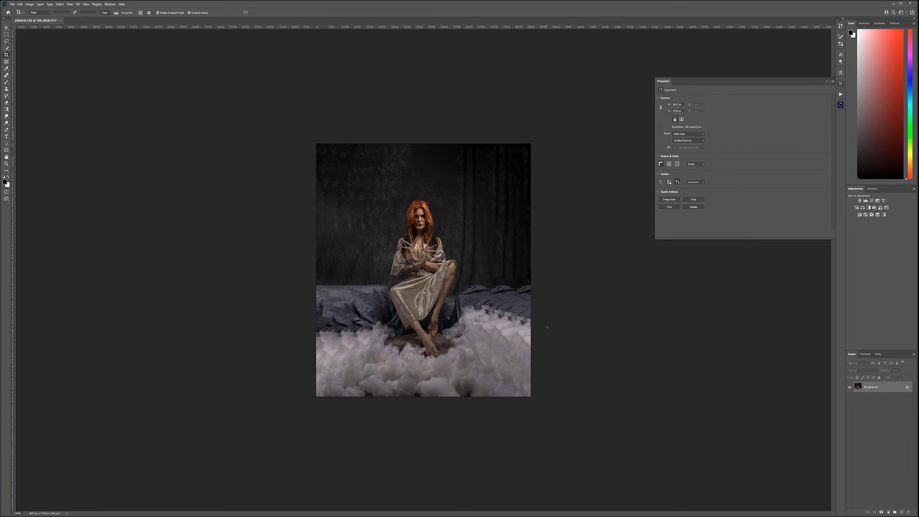
# Crop-extend the canvas to 10401 px tall and widen both sides into a square
pyautogui.press('c')
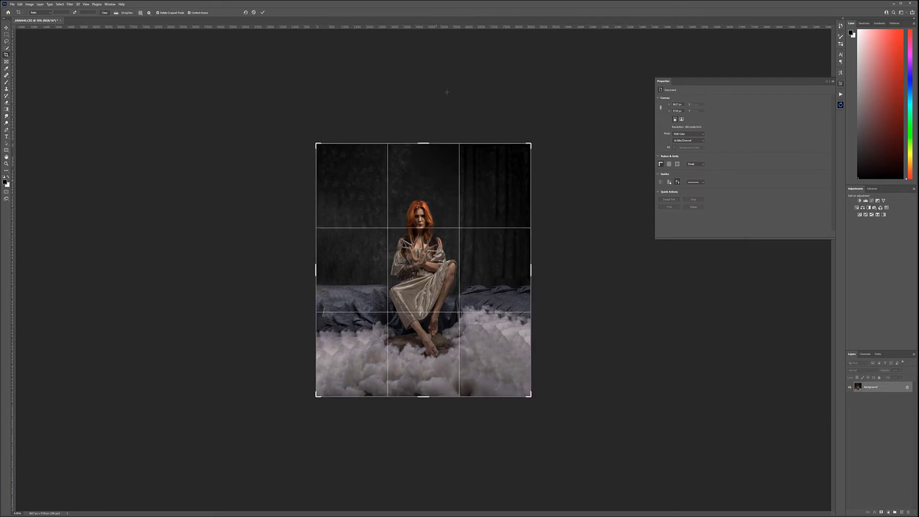
pyautogui.moveTo(421, 142); pyautogui.dragTo(417, 133)
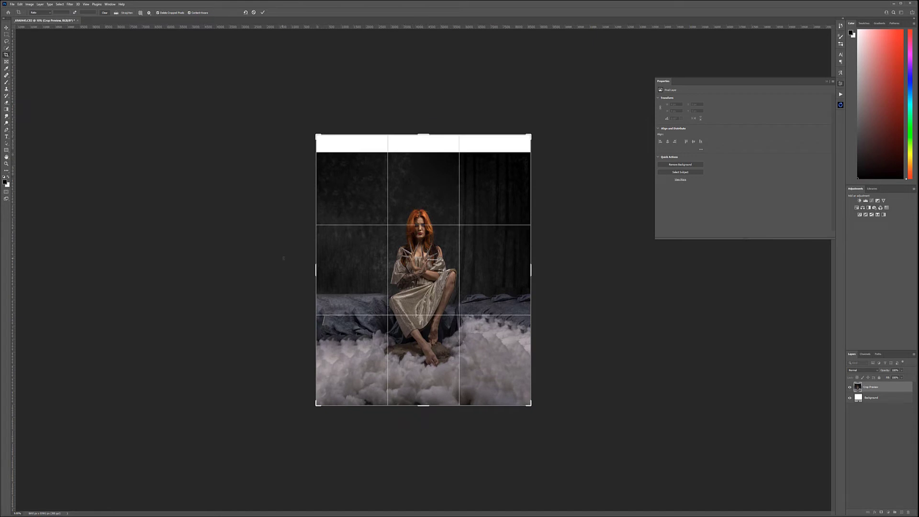
pyautogui.moveTo(314, 271); pyautogui.dragTo(308, 268)
pyautogui.moveTo(539, 267); pyautogui.dragTo(561, 257)
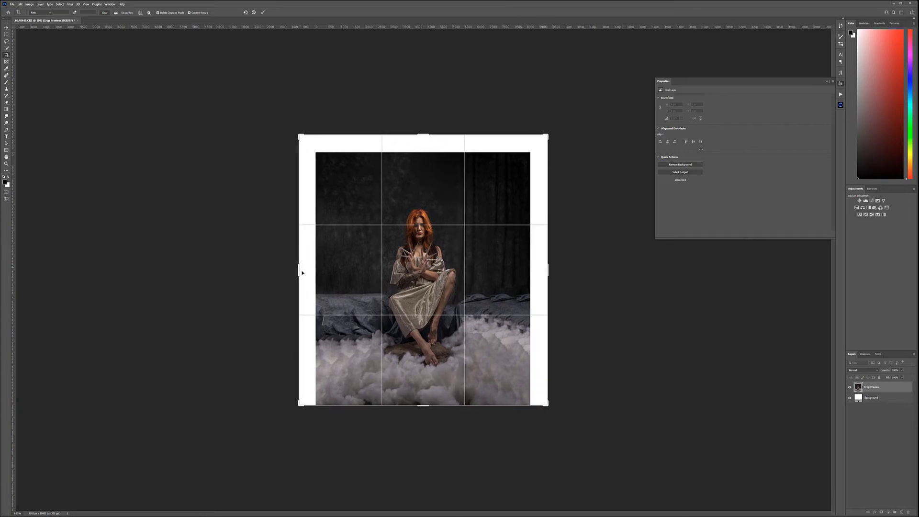
pyautogui.moveTo(299, 272)
pyautogui.mouseDown()
pyautogui.moveTo(305, 263)
pyautogui.moveTo(287, 265)
pyautogui.mouseUp()
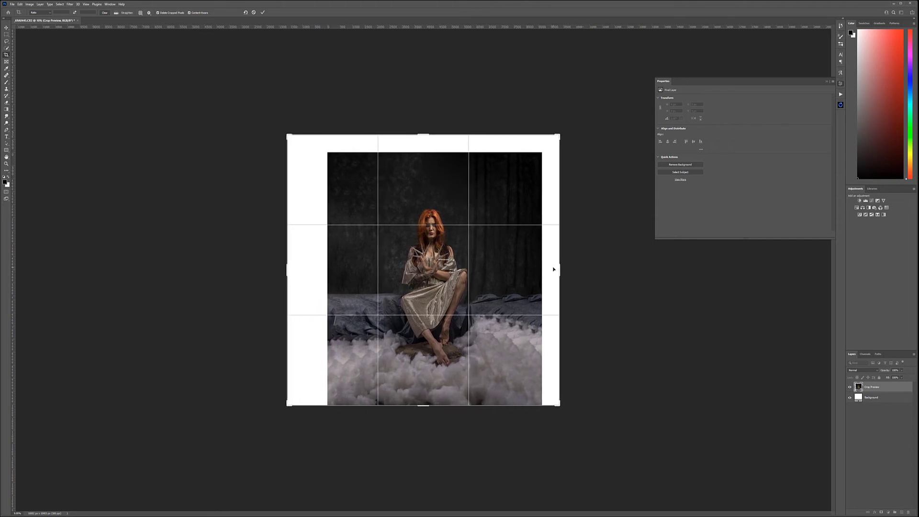
pyautogui.moveTo(559, 269); pyautogui.dragTo(584, 263)
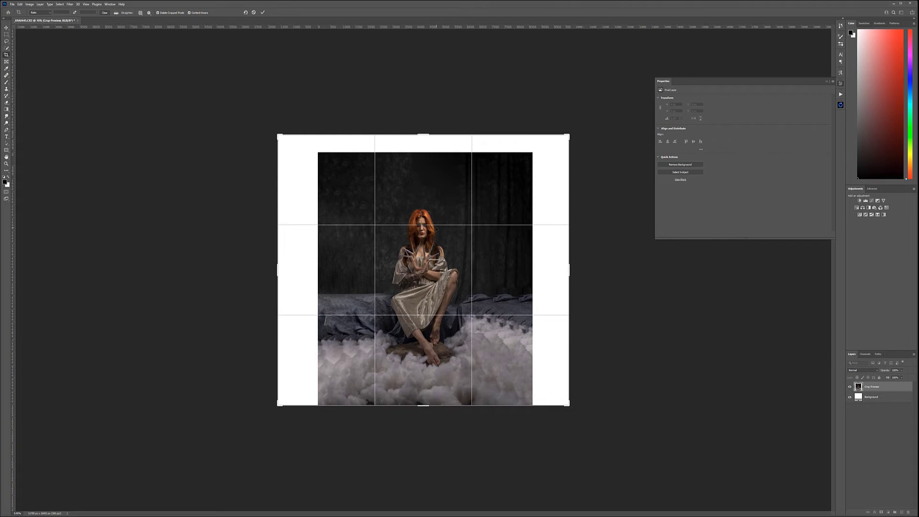
pyautogui.press('Return')
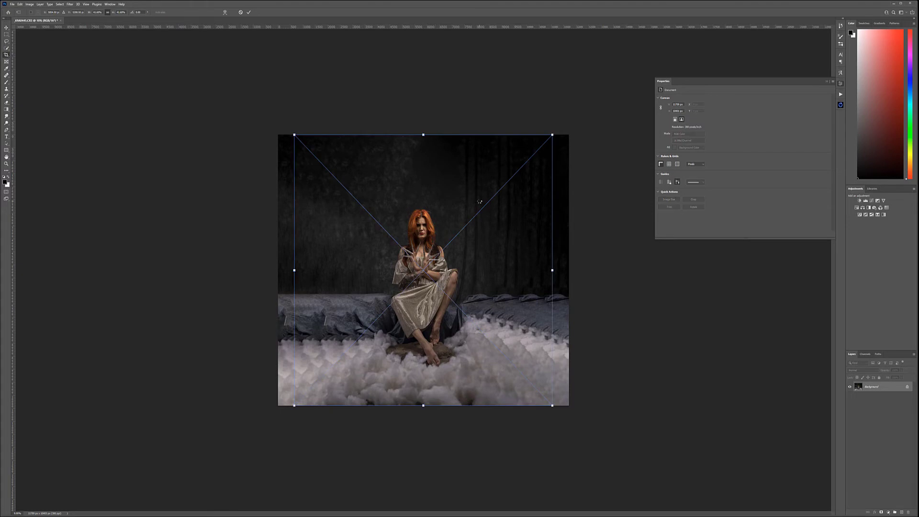
# Scale and position the large winged gargoyle centred over the woman, then commit the transform
pyautogui.moveTo(542, 188); pyautogui.dragTo(546, 163)
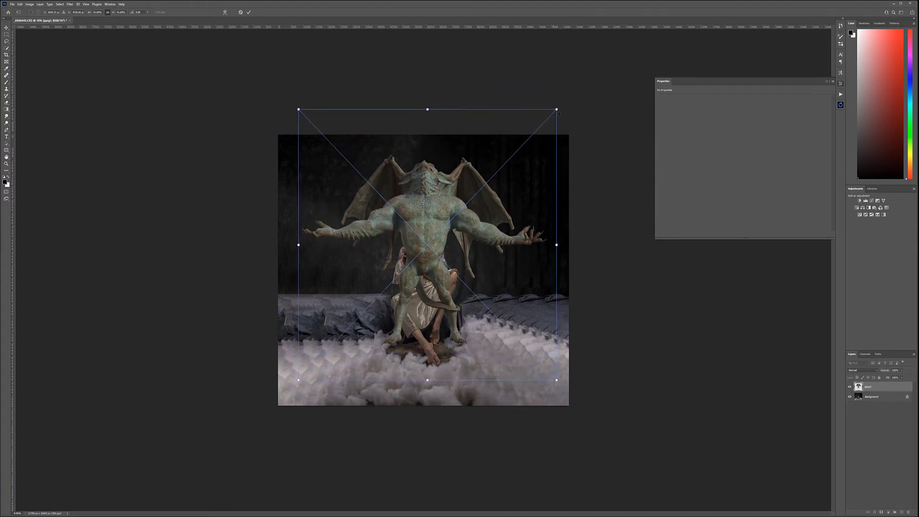
pyautogui.moveTo(556, 109); pyautogui.dragTo(633, 30)
pyautogui.moveTo(517, 216); pyautogui.dragTo(480, 267)
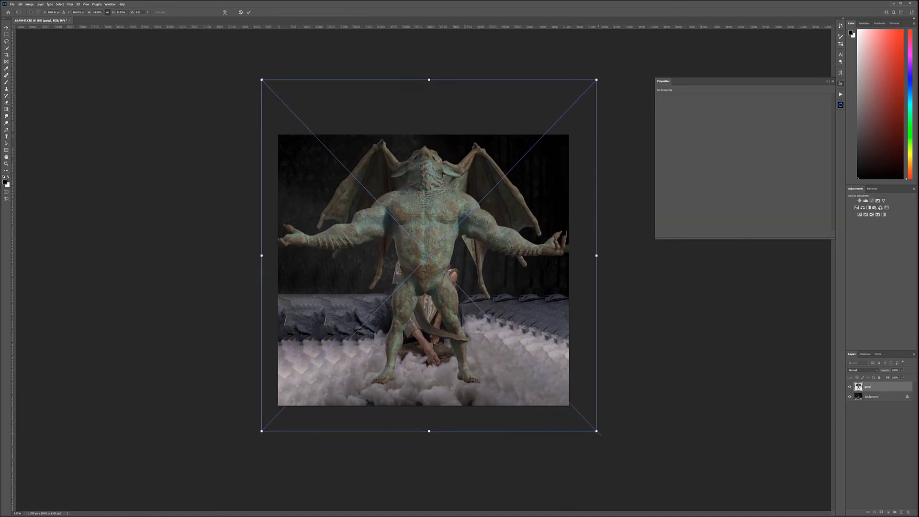
pyautogui.moveTo(597, 431); pyautogui.dragTo(543, 376)
pyautogui.moveTo(460, 260); pyautogui.dragTo(489, 283)
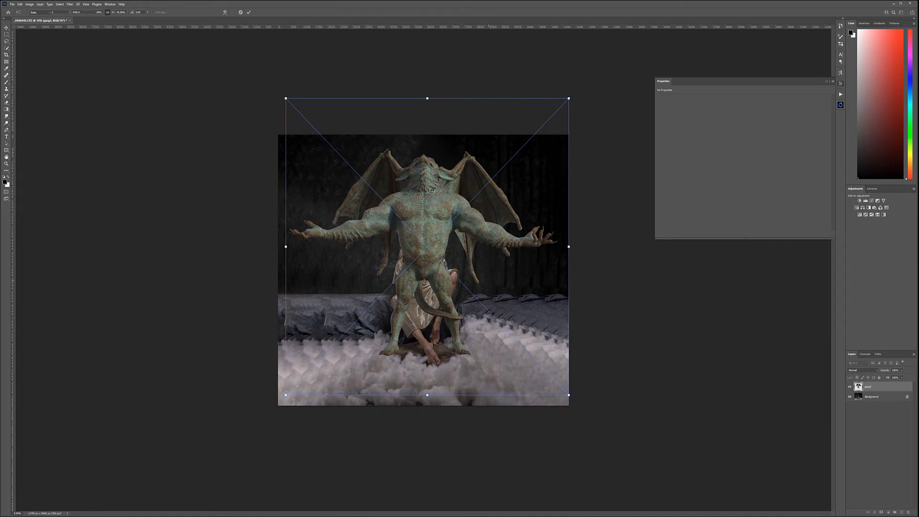
pyautogui.press('c')
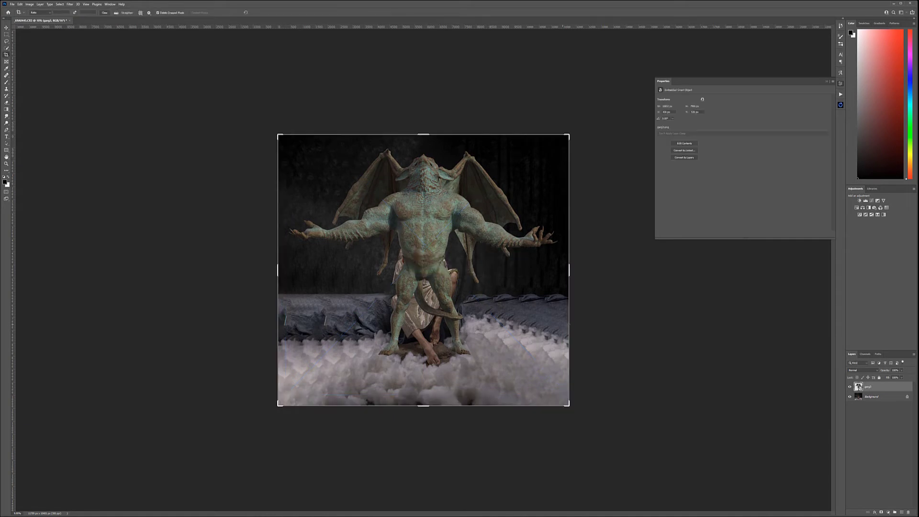
pyautogui.press('v')
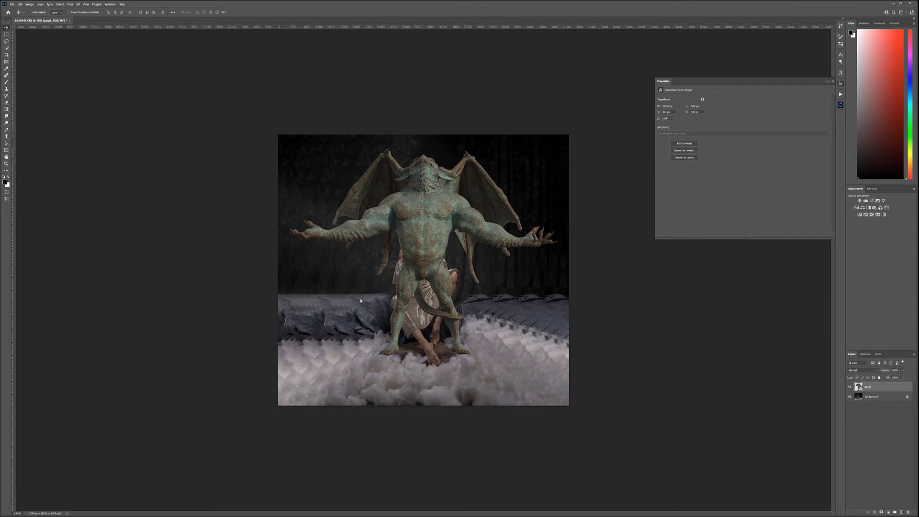
# Shrink the second gargoyle to about 32% and set it crouching at lower right
pyautogui.moveTo(359, 298); pyautogui.dragTo(360, 298)
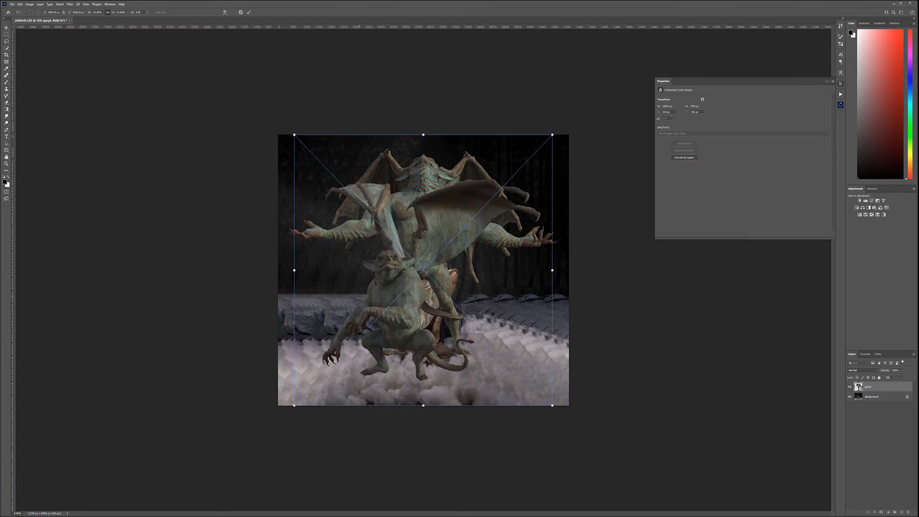
pyautogui.moveTo(416, 291); pyautogui.dragTo(524, 309)
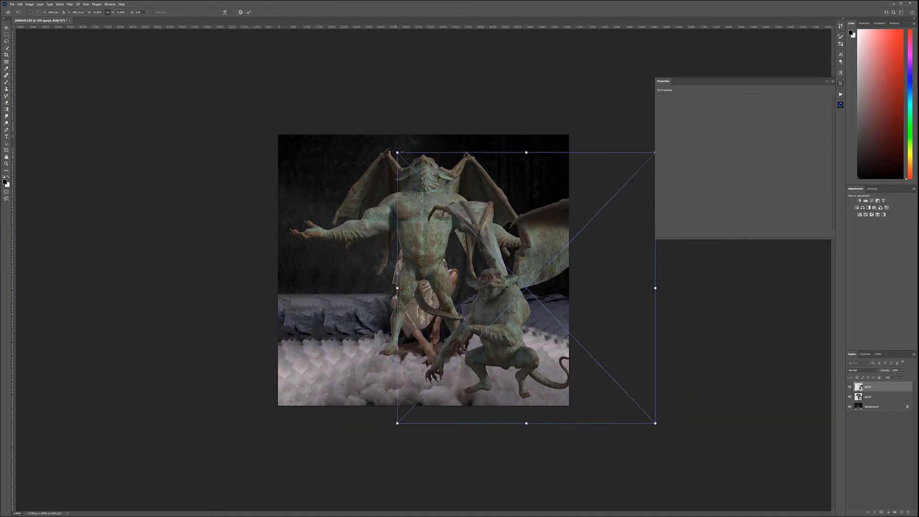
pyautogui.moveTo(397, 152); pyautogui.dragTo(453, 211)
pyautogui.moveTo(537, 317)
pyautogui.mouseDown()
pyautogui.moveTo(526, 270)
pyautogui.moveTo(533, 306)
pyautogui.mouseUp()
pyautogui.moveTo(518, 268); pyautogui.dragTo(514, 284)
pyautogui.moveTo(622, 415); pyautogui.dragTo(623, 416)
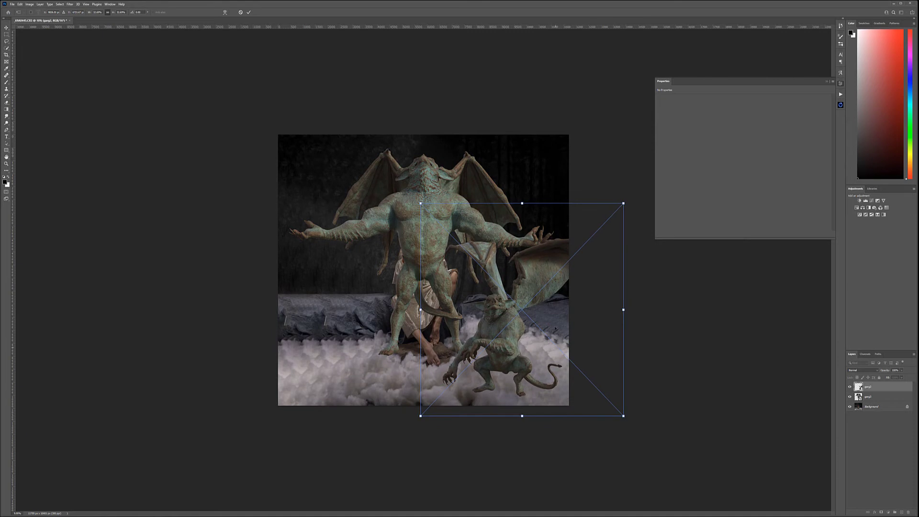
pyautogui.press('Return')
pyautogui.moveTo(502, 314)
pyautogui.mouseDown()
pyautogui.moveTo(536, 311)
pyautogui.moveTo(506, 311)
pyautogui.mouseUp()
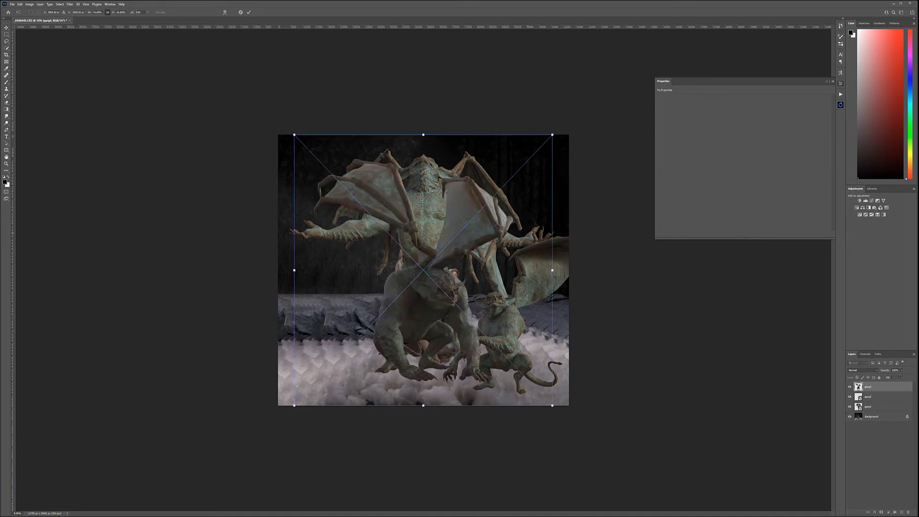
# Shrink the third gargoyle into the lower left and hide the large central gargoyle layer
pyautogui.moveTo(552, 134); pyautogui.dragTo(513, 185)
pyautogui.moveTo(454, 284); pyautogui.dragTo(520, 285)
pyautogui.moveTo(564, 400); pyautogui.dragTo(554, 388)
pyautogui.moveTo(524, 324); pyautogui.dragTo(393, 345)
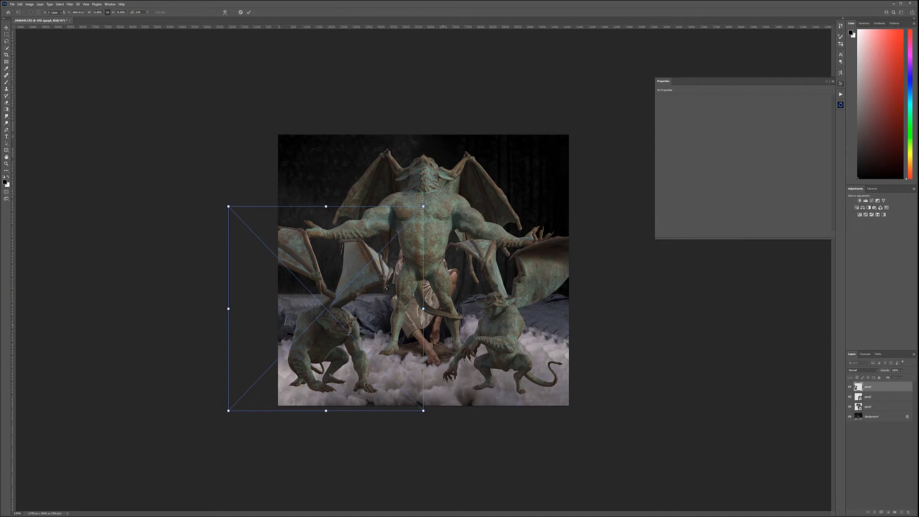
pyautogui.press('Return')
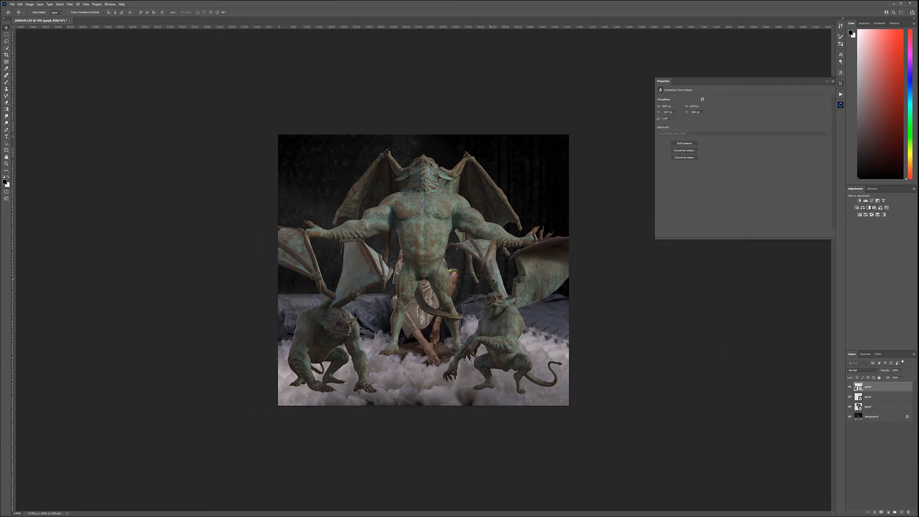
pyautogui.click(850, 406)
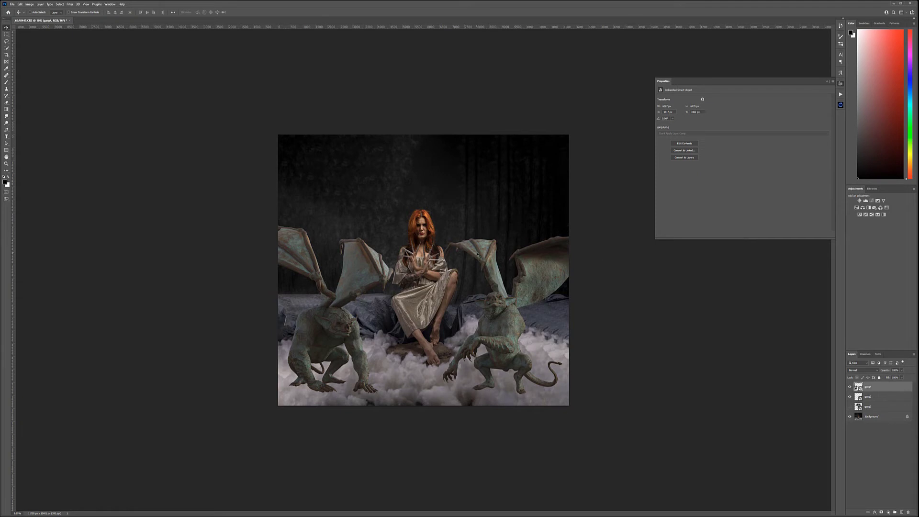
# Select the Background layer and crop-extend the canvas wider on left and right
pyautogui.click(877, 416)
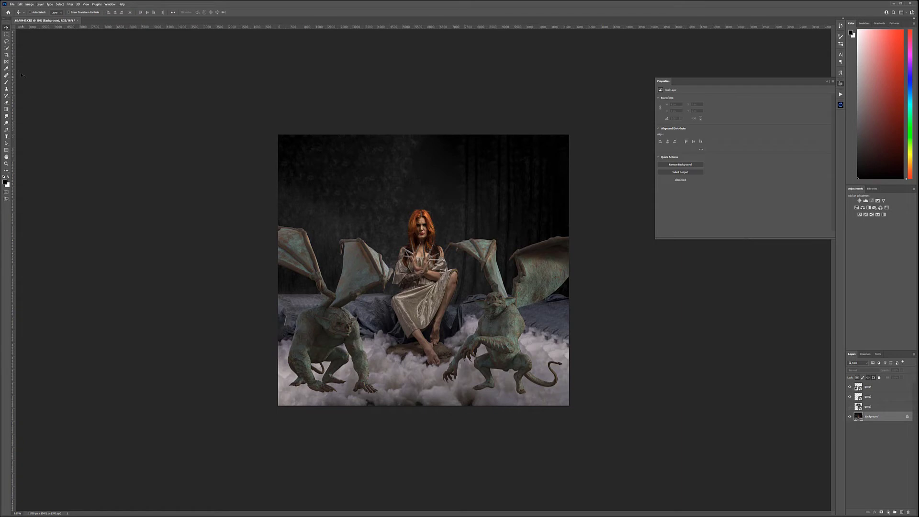
pyautogui.click(6, 55)
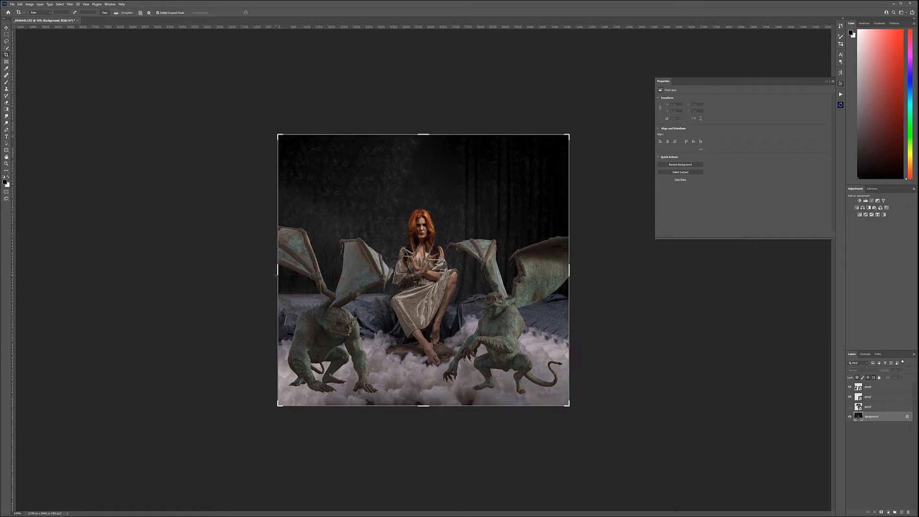
pyautogui.moveTo(279, 271)
pyautogui.mouseDown()
pyautogui.moveTo(242, 270)
pyautogui.moveTo(262, 271)
pyautogui.mouseUp()
pyautogui.moveTo(587, 268); pyautogui.dragTo(611, 269)
pyautogui.moveTo(235, 271); pyautogui.dragTo(233, 271)
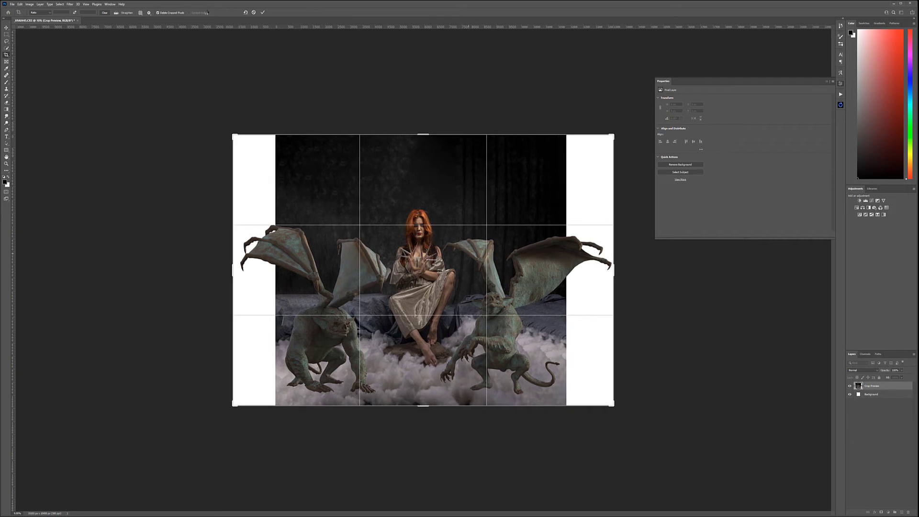
pyautogui.press('Return')
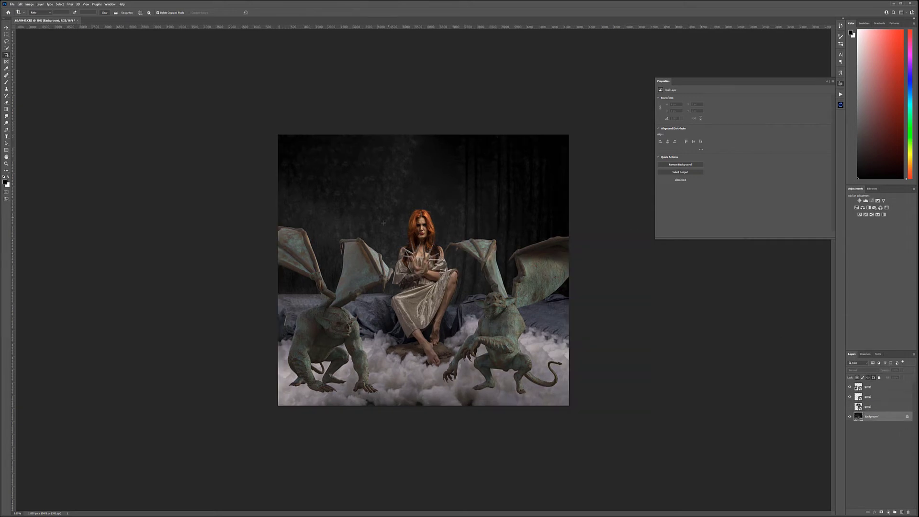
# Unlock the Background as Layer 0 and widen the canvas again with Content-Aware fill
pyautogui.click(6, 55)
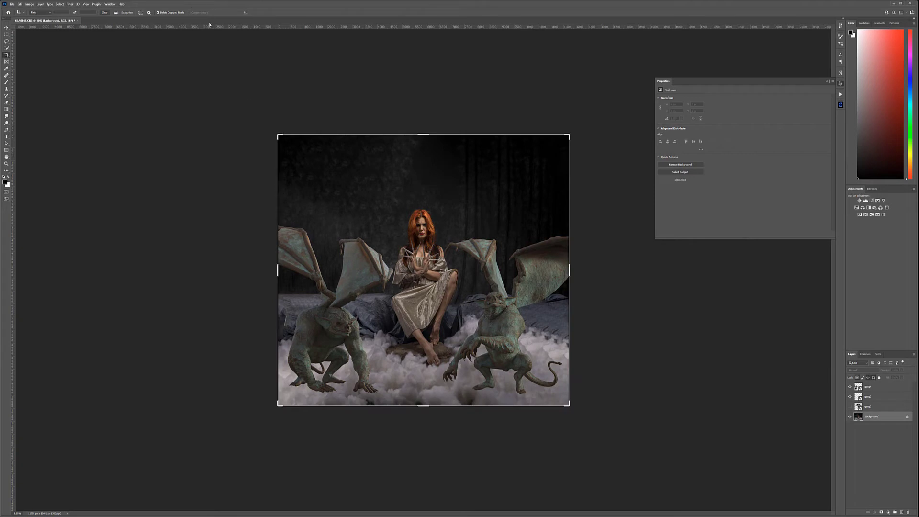
pyautogui.click(907, 417)
pyautogui.moveTo(278, 270); pyautogui.dragTo(255, 269)
pyautogui.moveTo(592, 270); pyautogui.dragTo(618, 272)
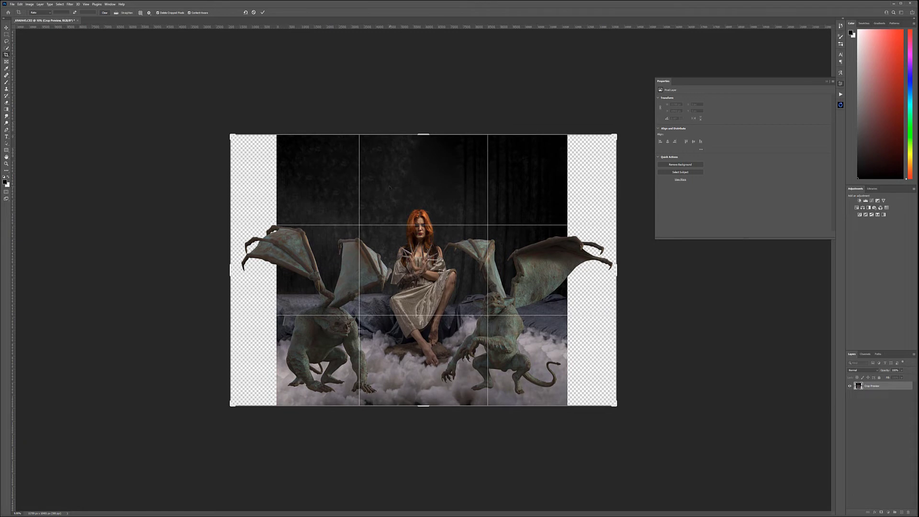
pyautogui.moveTo(434, 183); pyautogui.dragTo(434, 188)
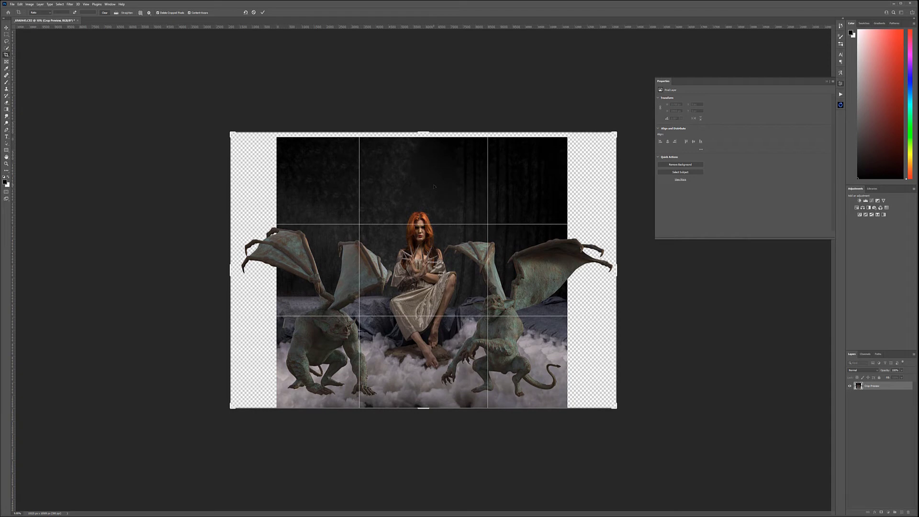
pyautogui.press('Return')
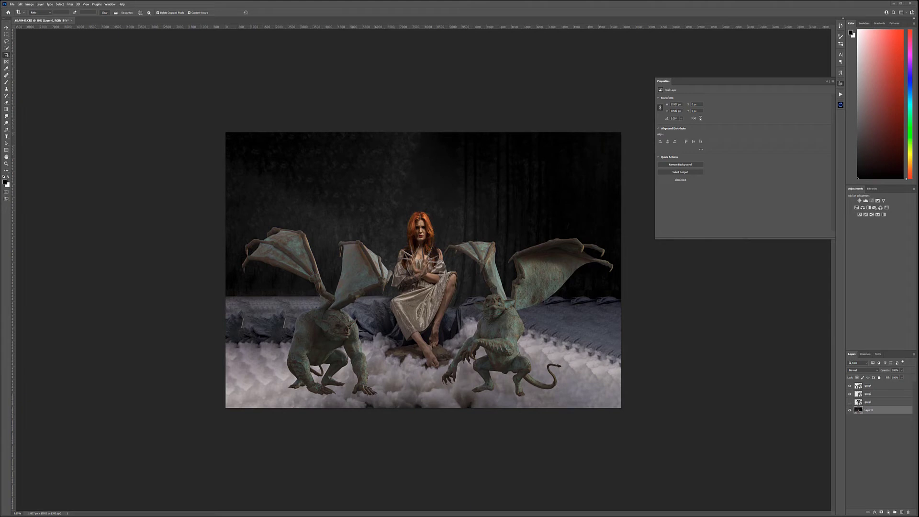
# Squash the stone floor layer into the lower scene, aligned to the canvas edges
pyautogui.hotkey('ctrl', 't')
pyautogui.moveTo(491, 241); pyautogui.dragTo(489, 255)
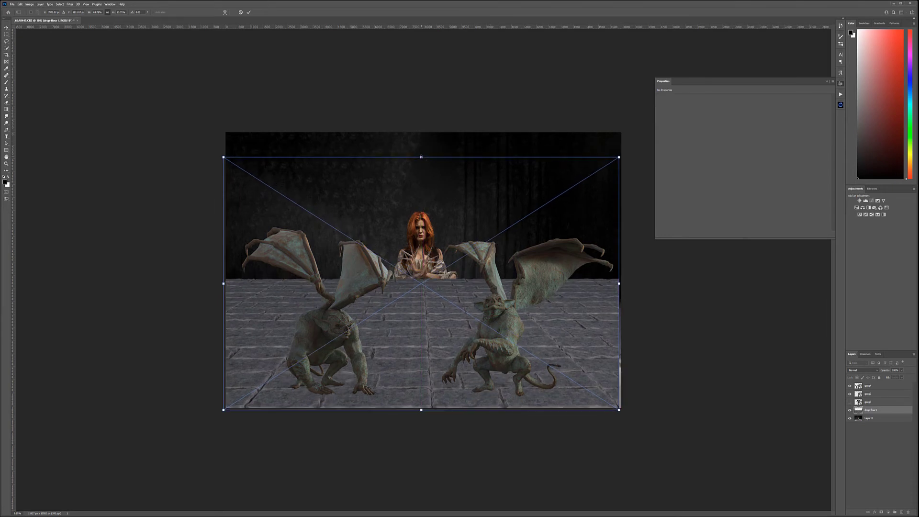
pyautogui.moveTo(421, 157); pyautogui.dragTo(421, 278)
pyautogui.moveTo(610, 335); pyautogui.dragTo(580, 328)
pyautogui.moveTo(481, 387); pyautogui.dragTo(480, 384)
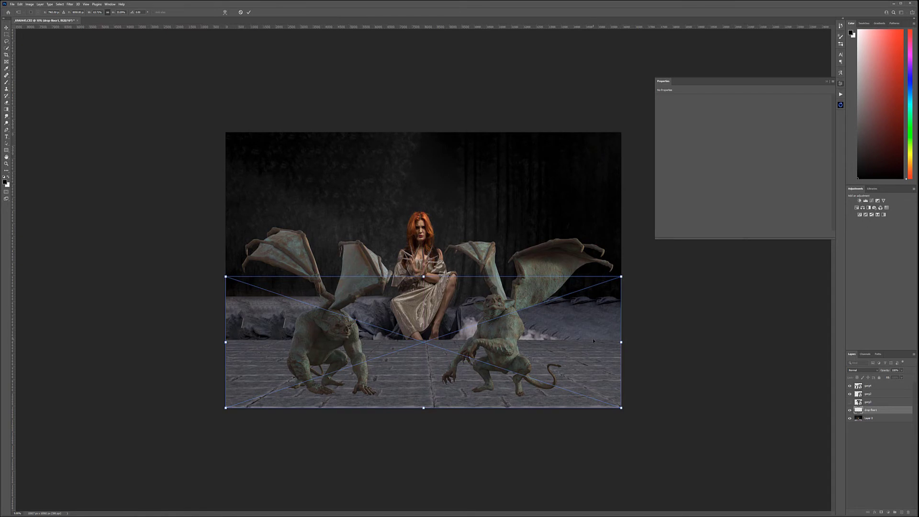
pyautogui.moveTo(423, 276); pyautogui.dragTo(423, 275)
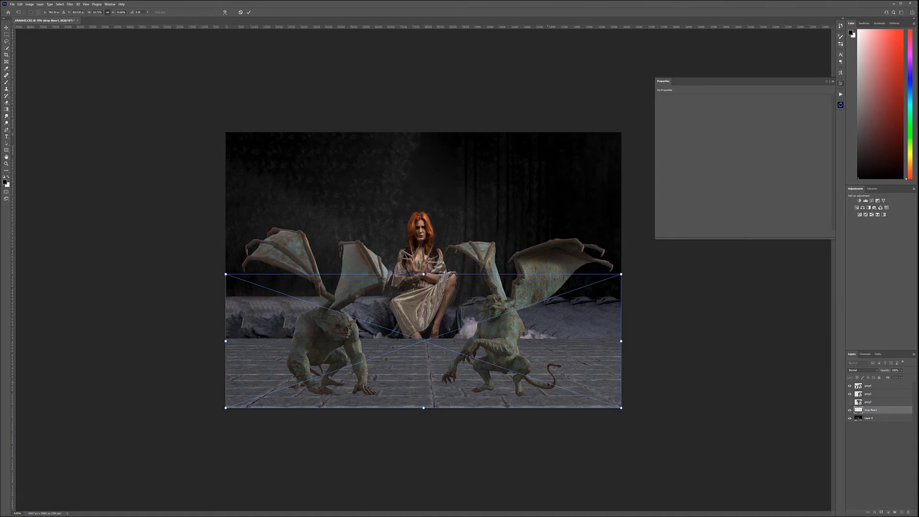
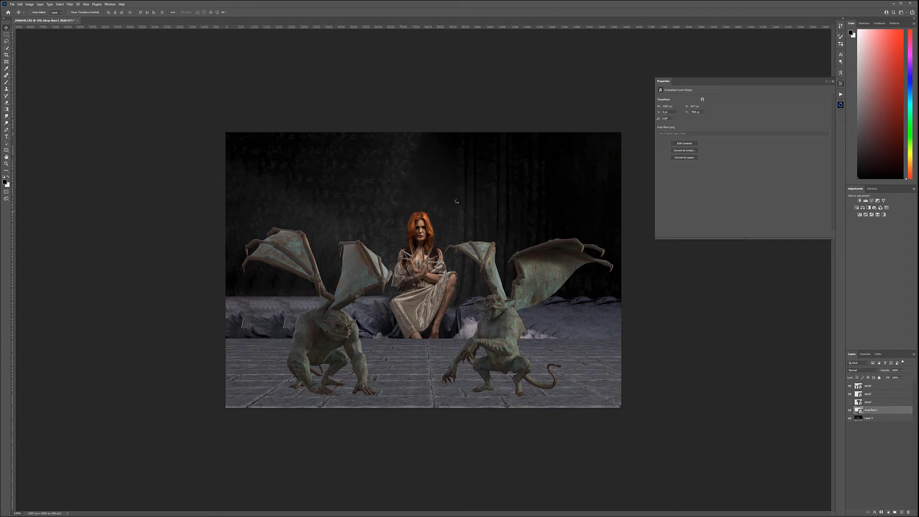
# Reposition the alien base image, then cancel its placement
pyautogui.moveTo(456, 201)
pyautogui.mouseDown()
pyautogui.moveTo(453, 165)
pyautogui.moveTo(452, 202)
pyautogui.mouseUp()
pyautogui.moveTo(437, 152)
pyautogui.mouseDown()
pyautogui.moveTo(442, 162)
pyautogui.moveTo(445, 156)
pyautogui.mouseUp()
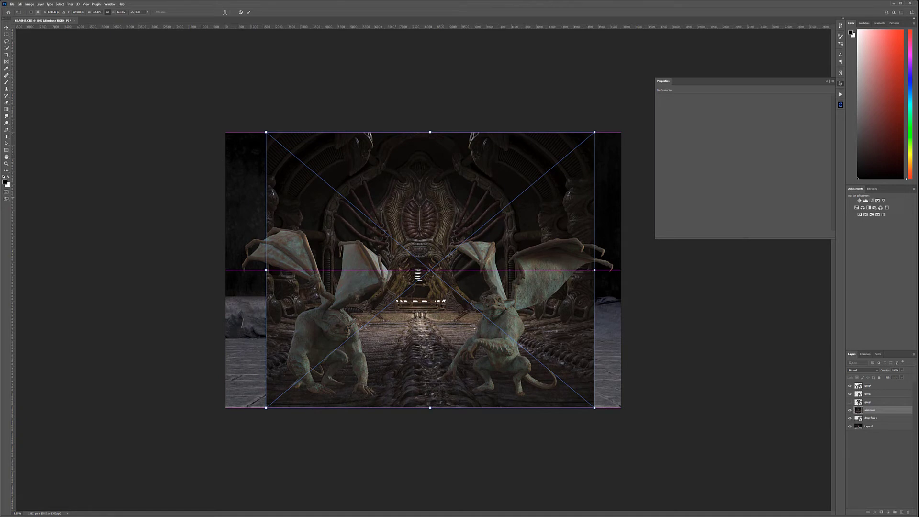
pyautogui.press('Escape')
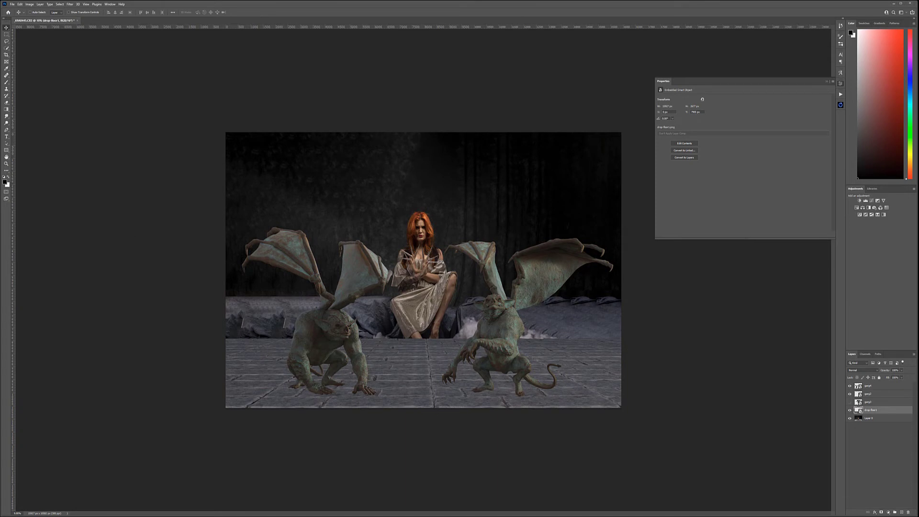
# Place the palace hall image back15 and scale it to fill the canvas behind the gargoyles
pyautogui.moveTo(679, 229); pyautogui.dragTo(528, 222)
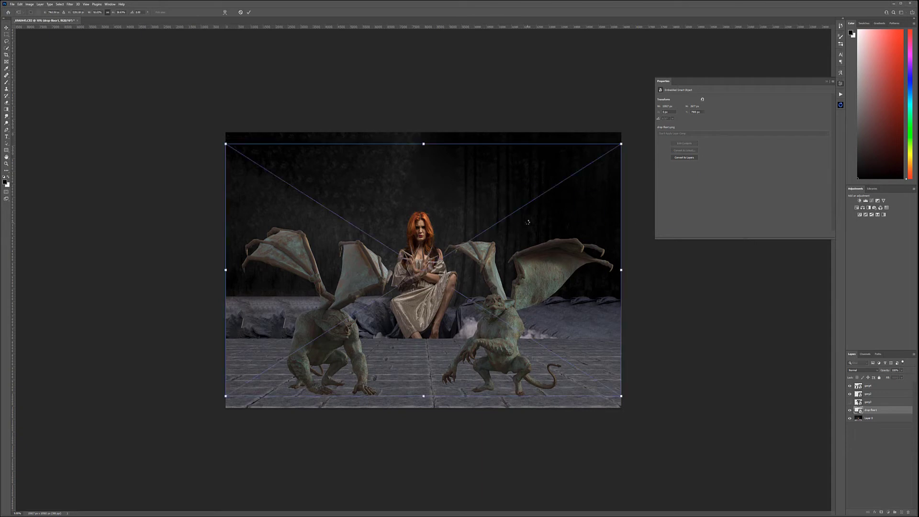
pyautogui.moveTo(433, 171); pyautogui.dragTo(438, 160)
pyautogui.moveTo(423, 384)
pyautogui.mouseDown()
pyautogui.moveTo(423, 452)
pyautogui.moveTo(423, 314)
pyautogui.moveTo(423, 388)
pyautogui.mouseUp()
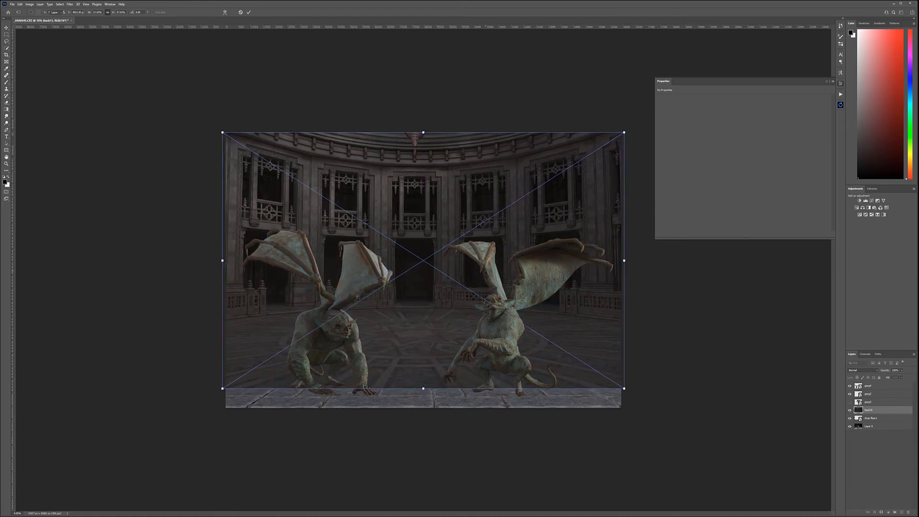
pyautogui.press('Return')
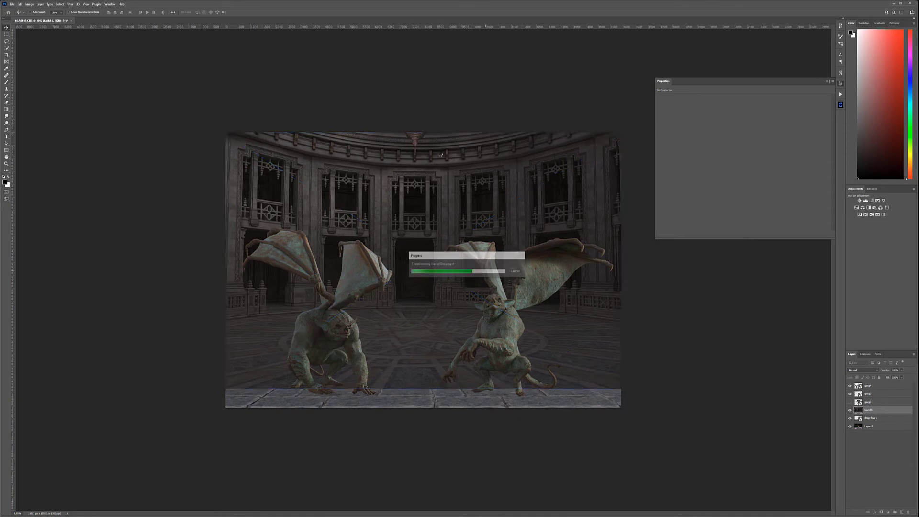
pyautogui.moveTo(397, 210); pyautogui.dragTo(434, 173)
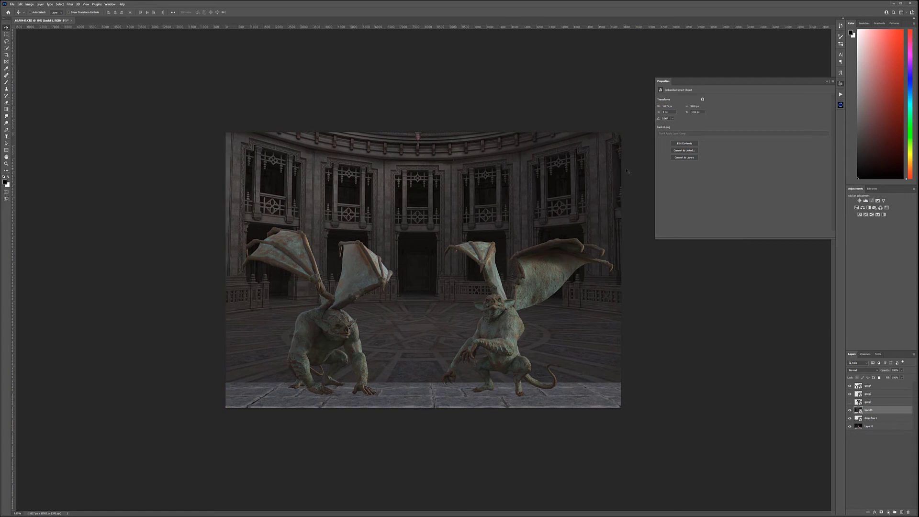
# Move back15 below drop-floor1, hide the gargoyles and floor, and give back15 a black hide-all mask
pyautogui.moveTo(880, 409); pyautogui.dragTo(879, 422)
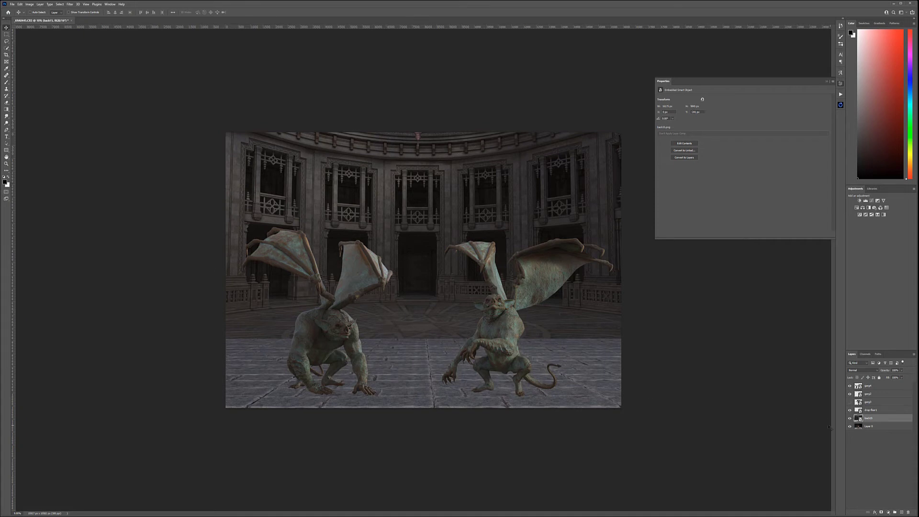
pyautogui.click(849, 402)
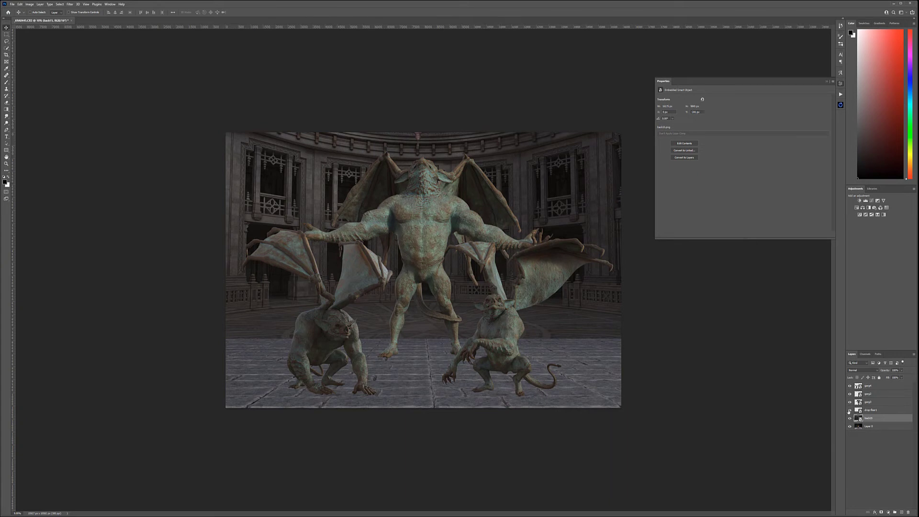
pyautogui.moveTo(850, 403); pyautogui.dragTo(850, 385)
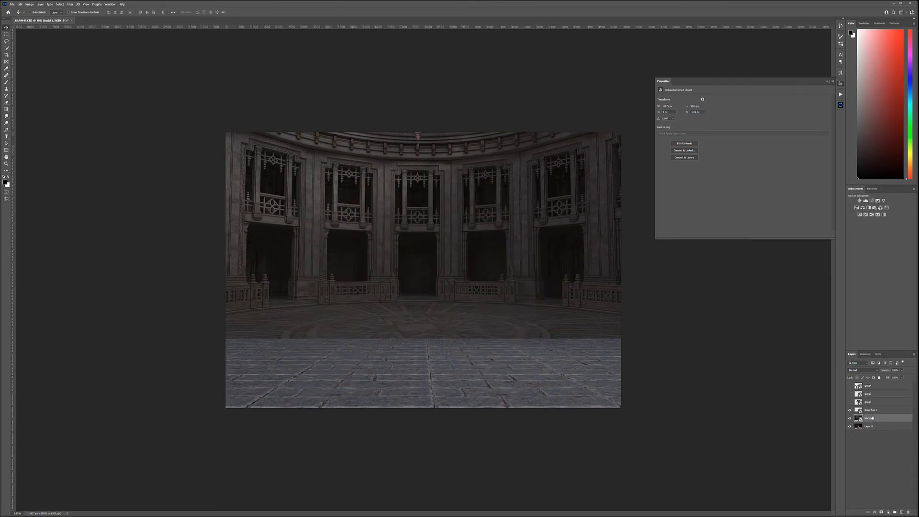
pyautogui.click(850, 410)
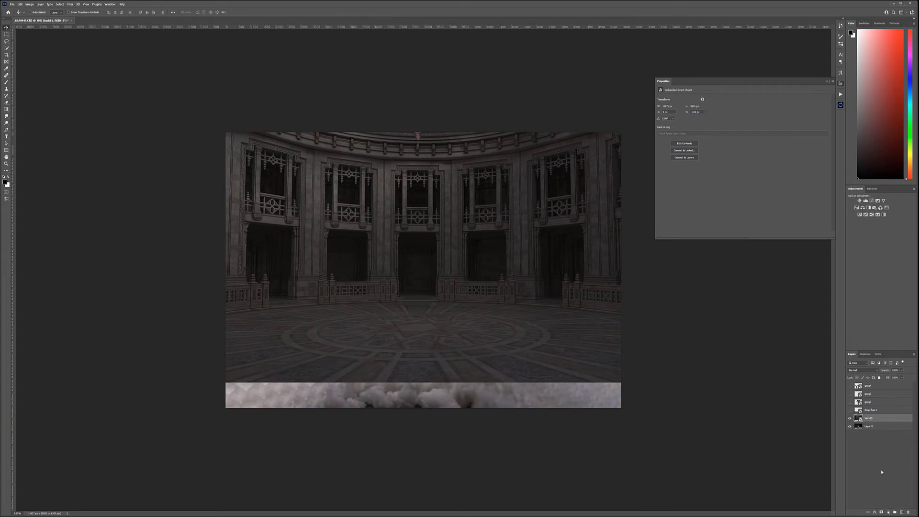
pyautogui.keyDown('alt'); pyautogui.click(882, 513); pyautogui.keyUp('alt')
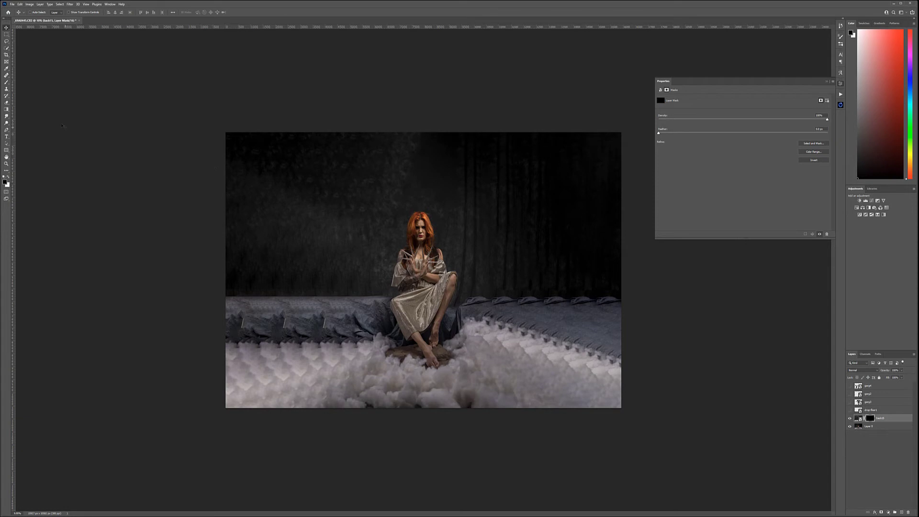
# Pick the Brush with white as the foreground colour and shrink it considerably
pyautogui.click(9, 83)
pyautogui.press('x')
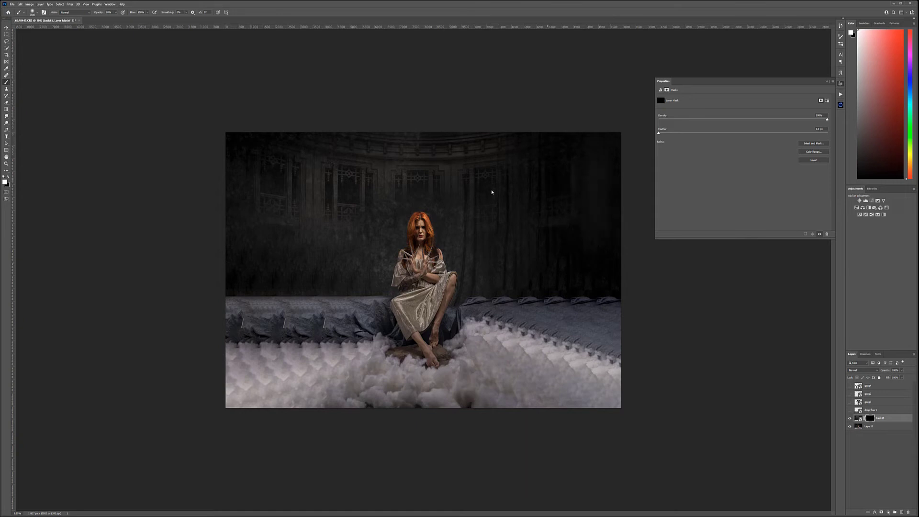
pyautogui.scroll(3, 365, 201)
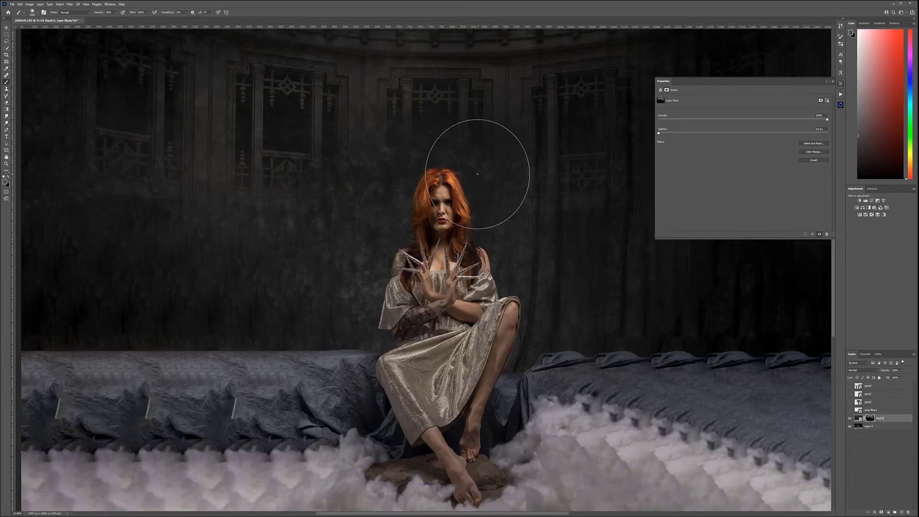
pyautogui.scroll(2, 370, 209)
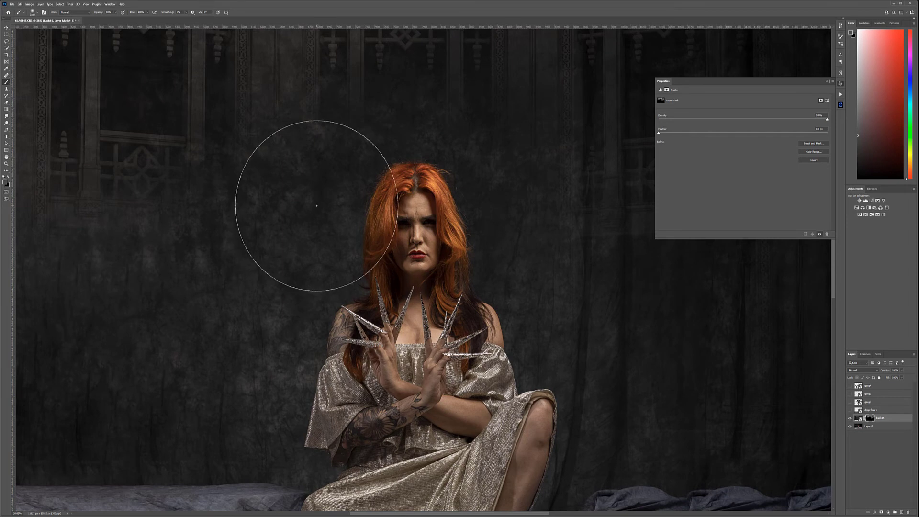
pyautogui.press('[')
pyautogui.press('[')
pyautogui.press('[')
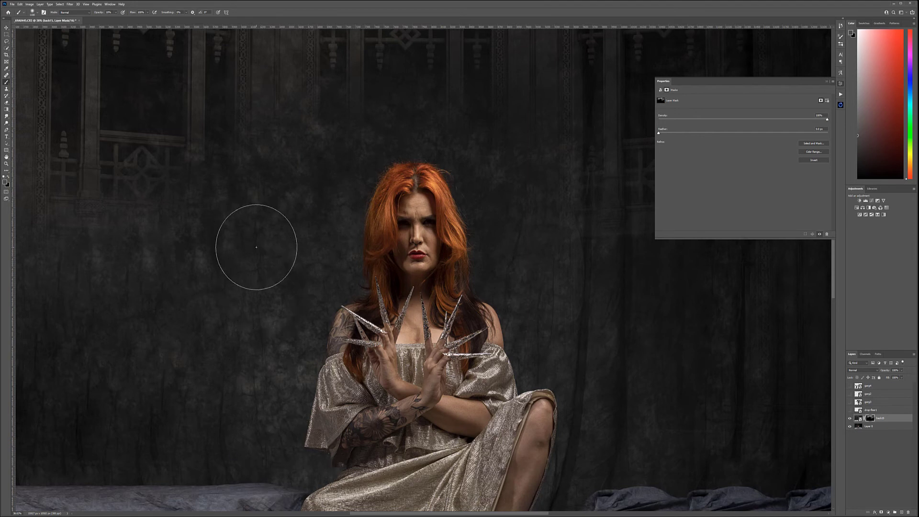
pyautogui.scroll(4, 252, 236)
pyautogui.press('[')
pyautogui.press('[')
pyautogui.press('[')
pyautogui.press('[')
pyautogui.press('[')
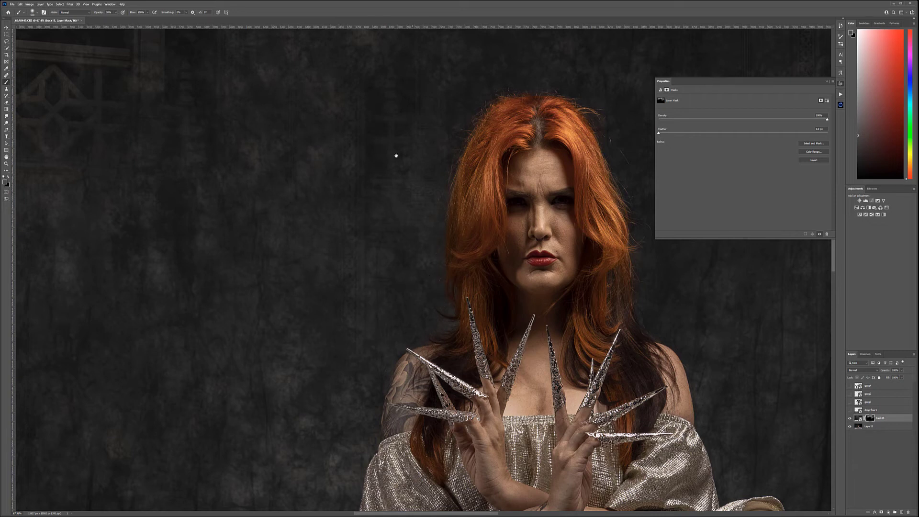
# Paint back15's mask to reveal hall columns and windows above and beside the woman
pyautogui.moveTo(395, 155); pyautogui.dragTo(232, 320)
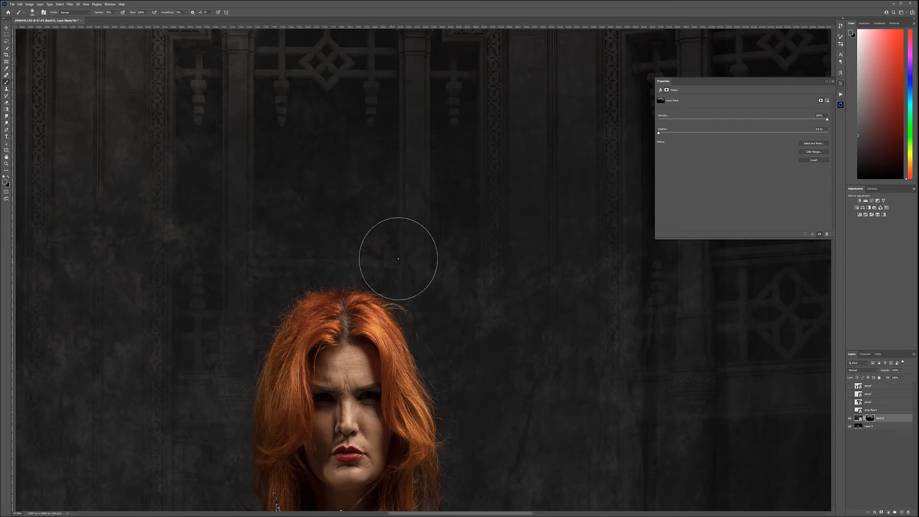
pyautogui.press('x')
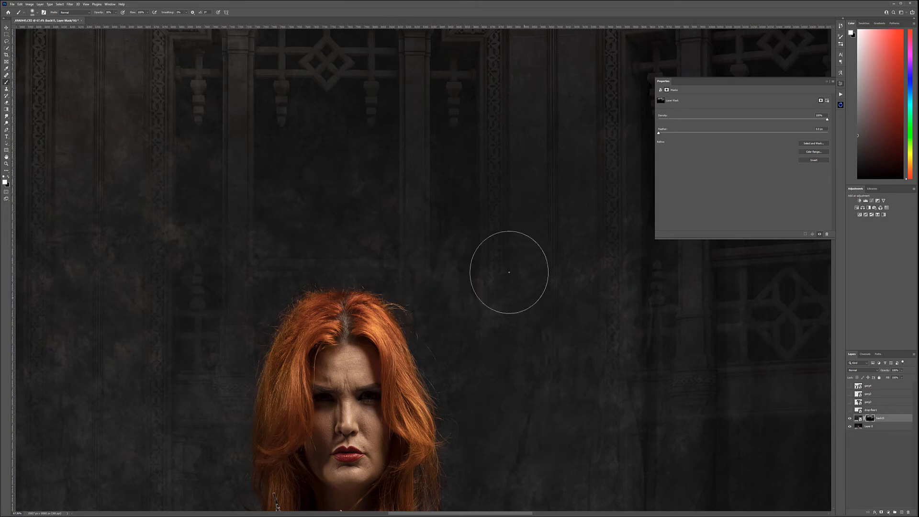
pyautogui.moveTo(527, 358)
pyautogui.mouseDown()
pyautogui.moveTo(423, 242)
pyautogui.moveTo(544, 444)
pyautogui.moveTo(407, 201)
pyautogui.moveTo(399, 261)
pyautogui.moveTo(275, 261)
pyautogui.moveTo(240, 329)
pyautogui.moveTo(568, 181)
pyautogui.moveTo(415, 232)
pyautogui.moveTo(239, 134)
pyautogui.moveTo(174, 240)
pyautogui.moveTo(240, 287)
pyautogui.moveTo(245, 333)
pyautogui.moveTo(444, 108)
pyautogui.mouseUp()
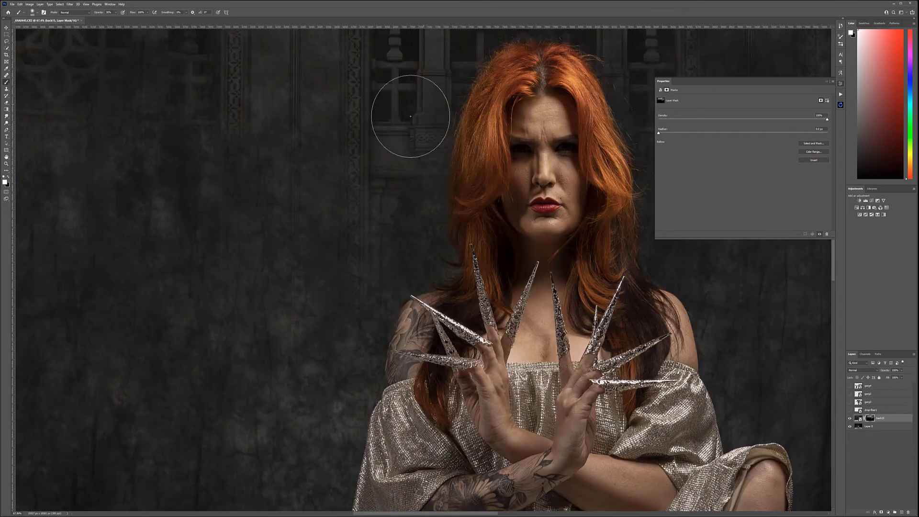
pyautogui.moveTo(404, 148); pyautogui.dragTo(416, 240)
pyautogui.press('[')
pyautogui.press('[')
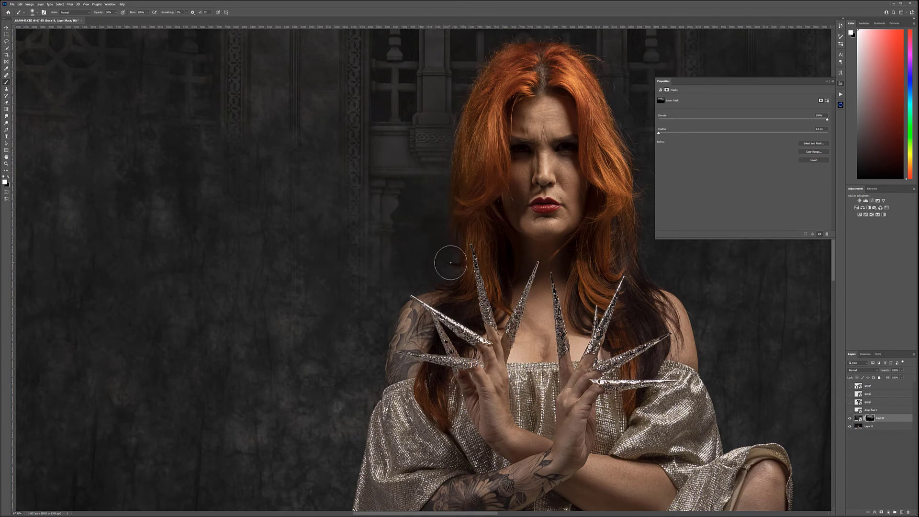
pyautogui.moveTo(437, 168)
pyautogui.mouseDown()
pyautogui.moveTo(358, 225)
pyautogui.moveTo(359, 394)
pyautogui.mouseUp()
pyautogui.moveTo(358, 435); pyautogui.dragTo(366, 197)
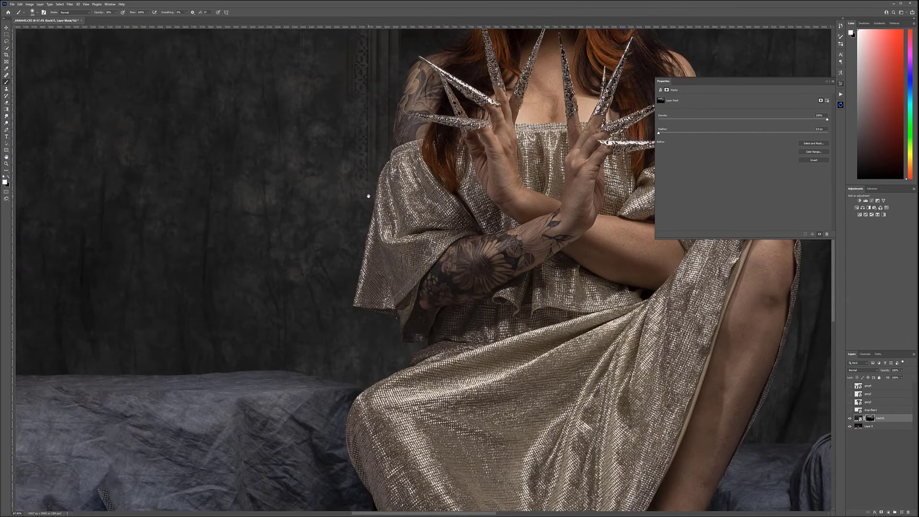
pyautogui.moveTo(338, 236); pyautogui.dragTo(334, 321)
pyautogui.moveTo(323, 379)
pyautogui.mouseDown()
pyautogui.moveTo(178, 372)
pyautogui.moveTo(333, 384)
pyautogui.moveTo(144, 388)
pyautogui.moveTo(314, 392)
pyautogui.moveTo(67, 382)
pyautogui.moveTo(294, 392)
pyautogui.moveTo(178, 405)
pyautogui.moveTo(289, 431)
pyautogui.moveTo(262, 374)
pyautogui.mouseUp()
# Enlarge the brush and paint the hall's left wall and windows into view
pyautogui.scroll(-6, 262, 374)
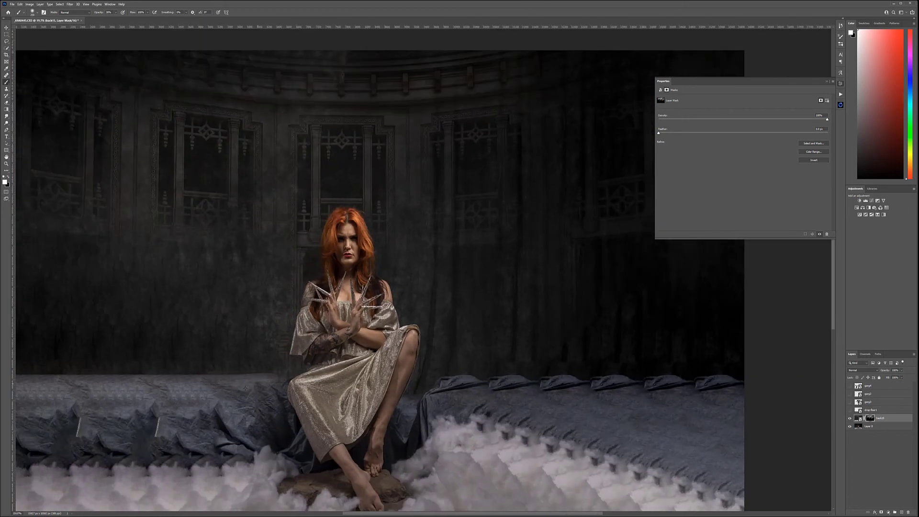
pyautogui.press(']')
pyautogui.press(']')
pyautogui.press(']')
pyautogui.moveTo(199, 346); pyautogui.dragTo(317, 346)
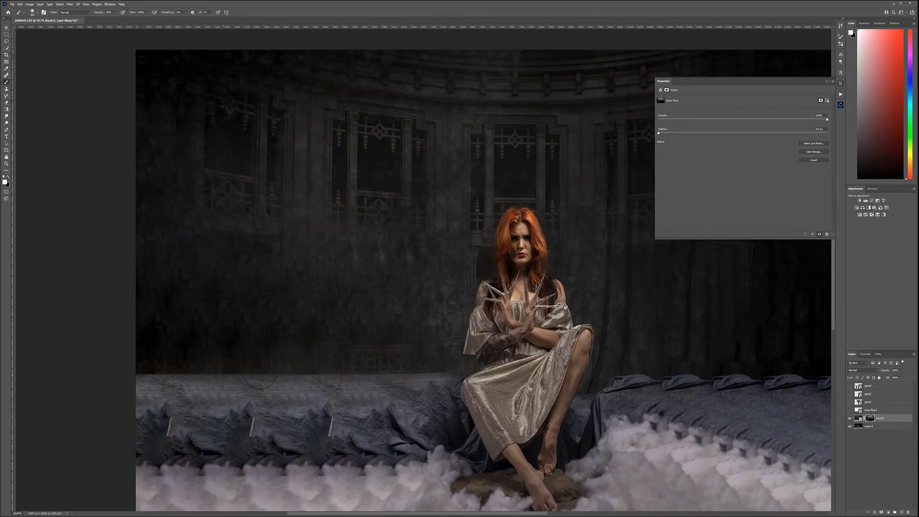
pyautogui.moveTo(158, 330)
pyautogui.mouseDown()
pyautogui.moveTo(201, 354)
pyautogui.moveTo(249, 402)
pyautogui.moveTo(143, 392)
pyautogui.mouseUp()
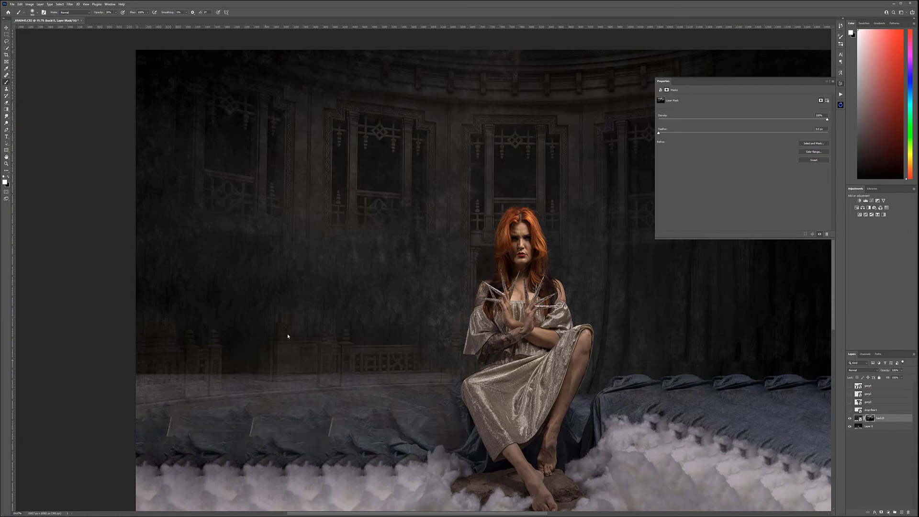
pyautogui.click(158, 308)
pyautogui.press(']')
pyautogui.press(']')
pyautogui.moveTo(266, 61); pyautogui.dragTo(140, 113)
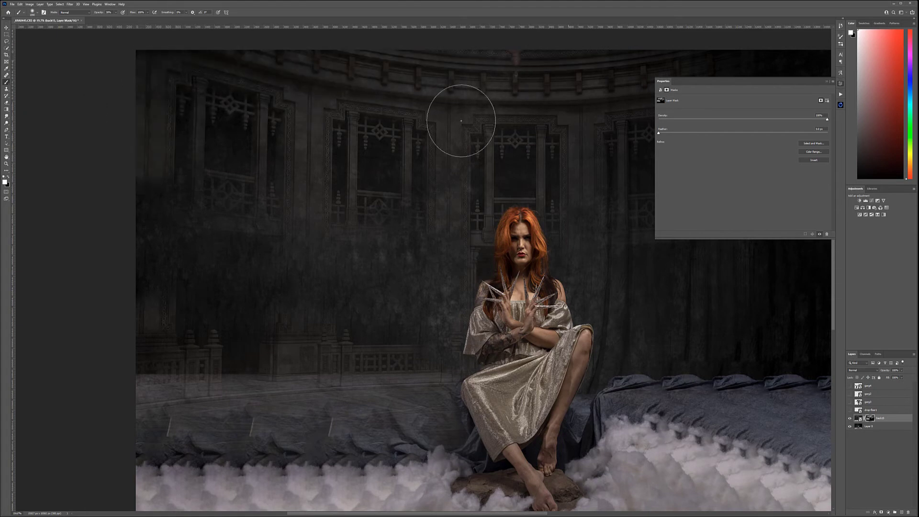
pyautogui.moveTo(314, 174)
pyautogui.mouseDown()
pyautogui.moveTo(194, 175)
pyautogui.moveTo(325, 193)
pyautogui.moveTo(312, 260)
pyautogui.mouseUp()
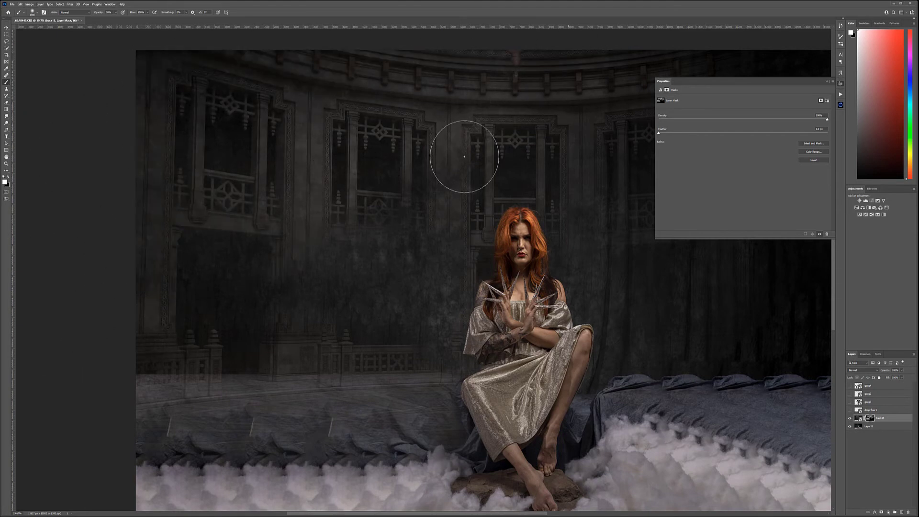
pyautogui.moveTo(393, 296)
pyautogui.mouseDown()
pyautogui.moveTo(439, 244)
pyautogui.moveTo(426, 369)
pyautogui.mouseUp()
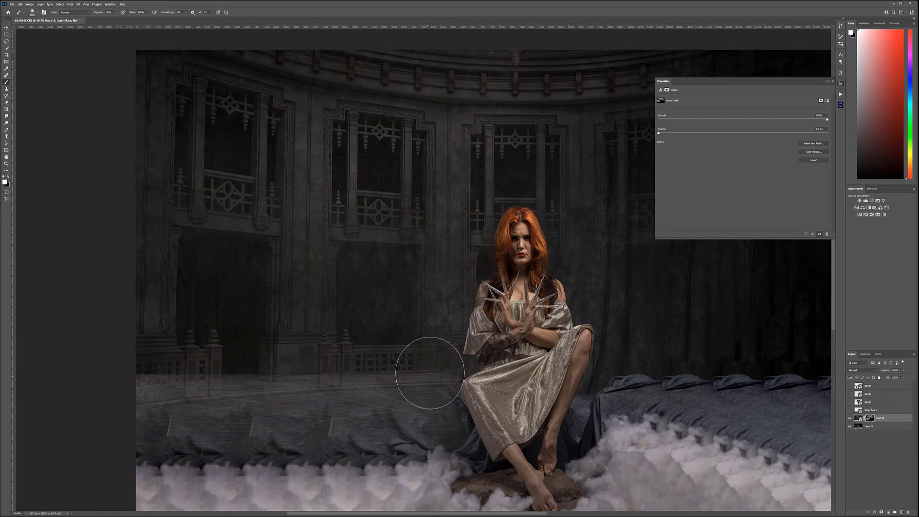
# Faintly reveal the hall over the right curtain and upper-right wall, blending toward the clouds
pyautogui.hscroll(10, 293, 376)
pyautogui.moveTo(293, 376); pyautogui.dragTo(369, 410)
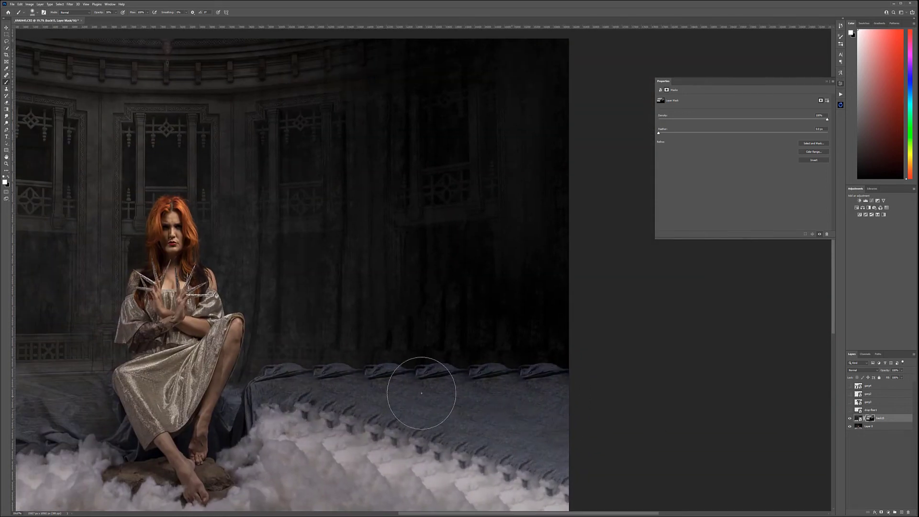
pyautogui.moveTo(526, 356)
pyautogui.mouseDown()
pyautogui.moveTo(502, 280)
pyautogui.moveTo(564, 239)
pyautogui.mouseUp()
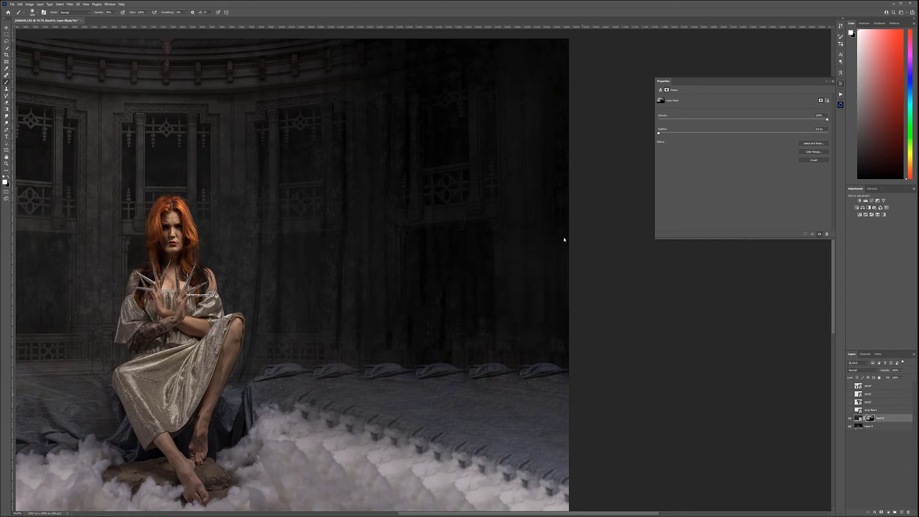
pyautogui.moveTo(320, 221)
pyautogui.mouseDown()
pyautogui.moveTo(357, 130)
pyautogui.moveTo(347, 130)
pyautogui.moveTo(547, 47)
pyautogui.mouseUp()
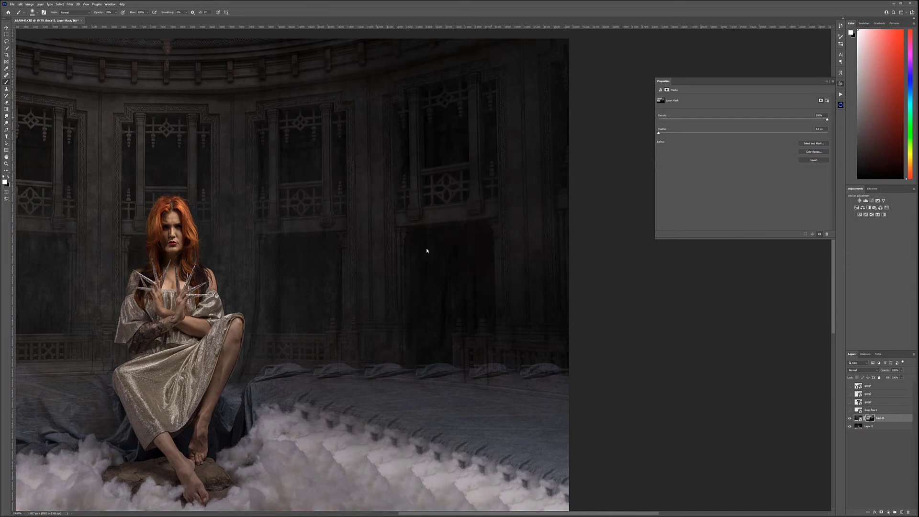
pyautogui.scroll(3, 215, 289)
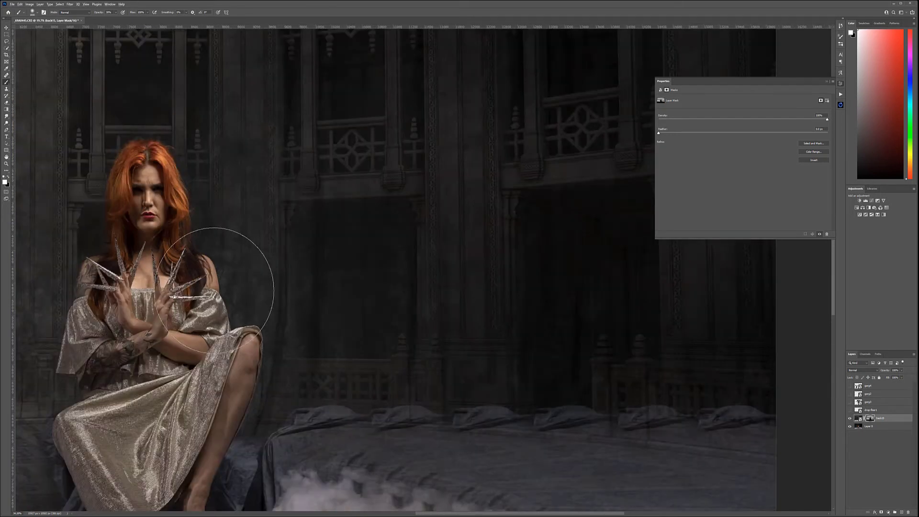
pyautogui.scroll(2, 214, 290)
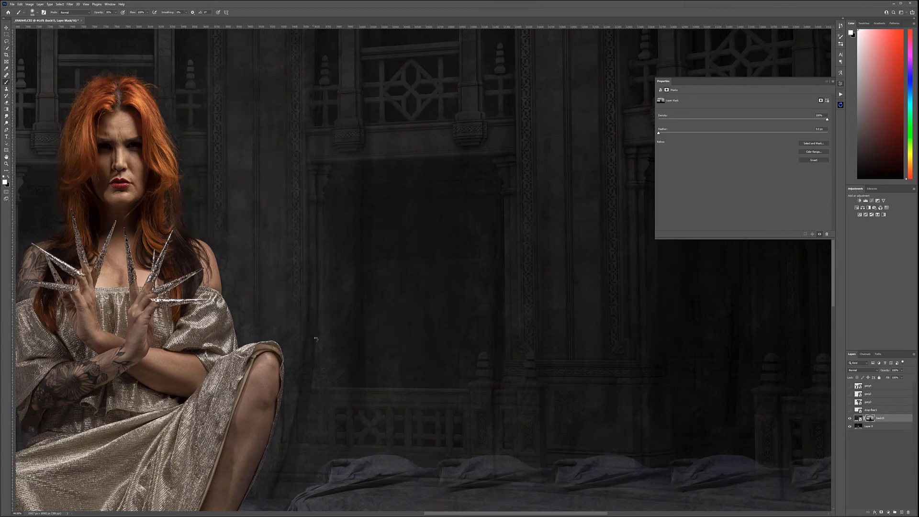
pyautogui.moveTo(365, 386); pyautogui.dragTo(525, 122)
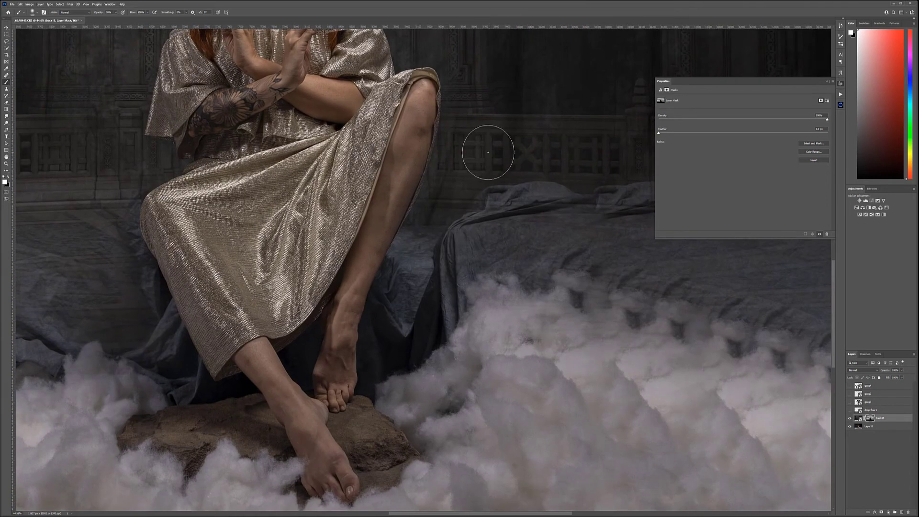
pyautogui.moveTo(598, 244); pyautogui.dragTo(367, 245)
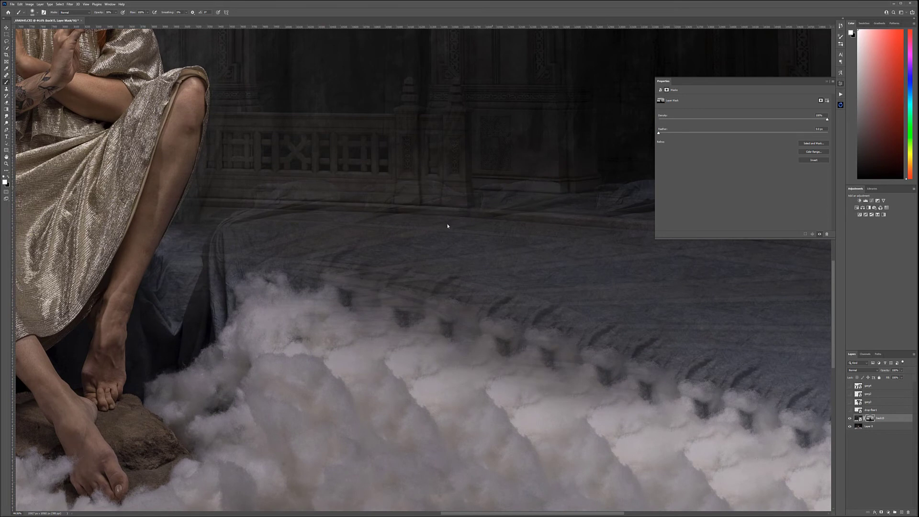
pyautogui.scroll(-6, 287, 205)
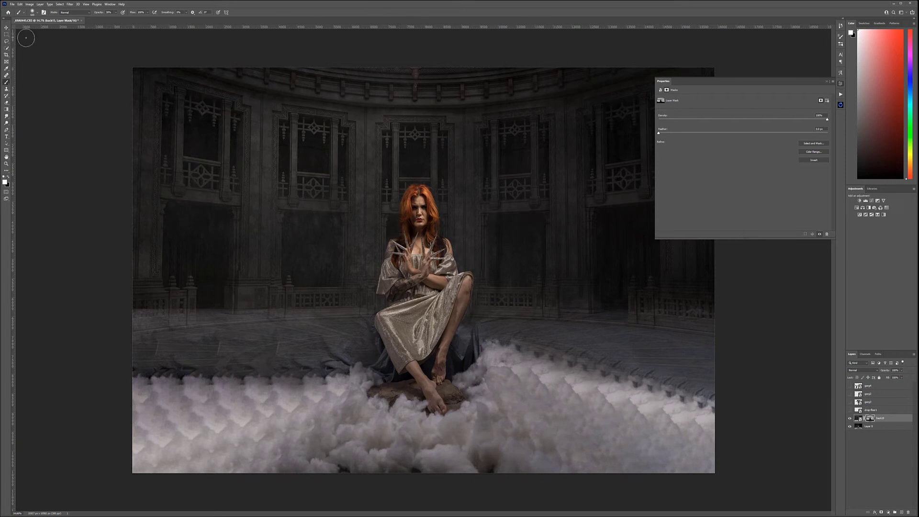
pyautogui.click(7, 28)
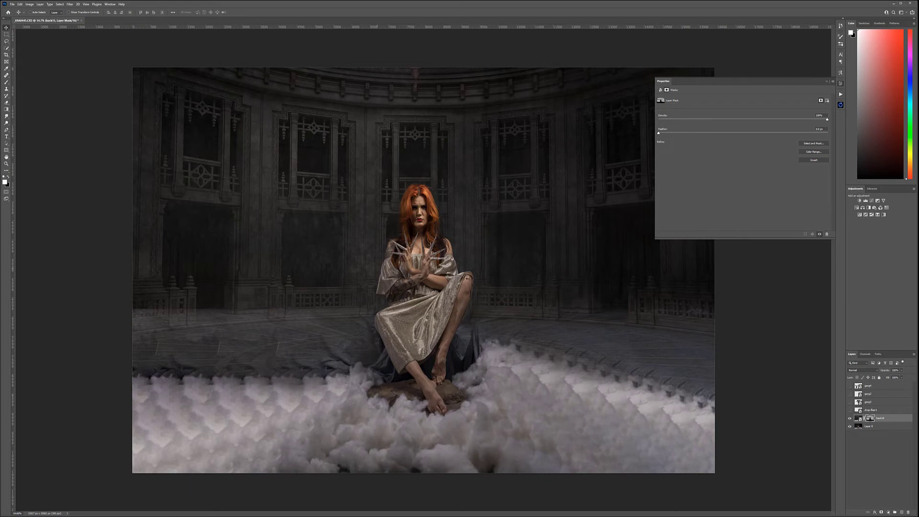
# Position the placed throne image in the composite's centre and commit it
pyautogui.moveTo(486, 225); pyautogui.dragTo(493, 250)
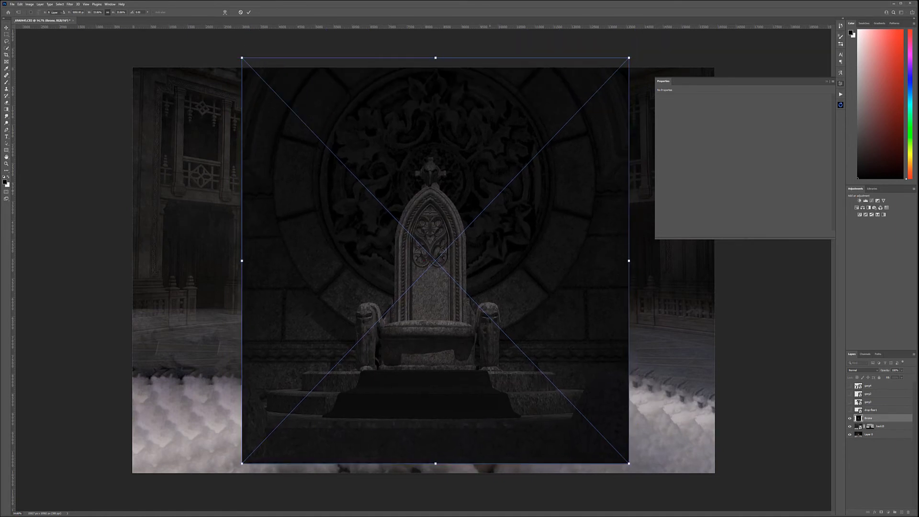
pyautogui.press('Return')
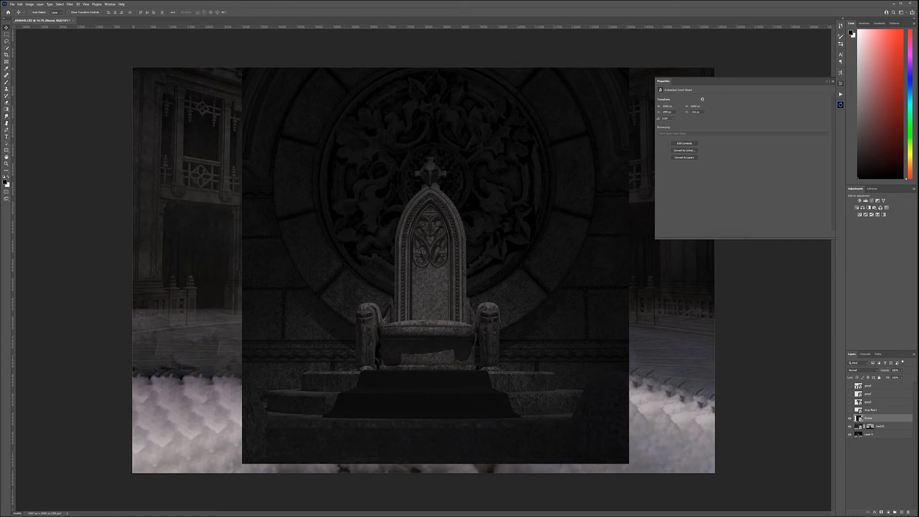
# Start a Pen path along the throne's lower-left step edges
pyautogui.click(6, 130)
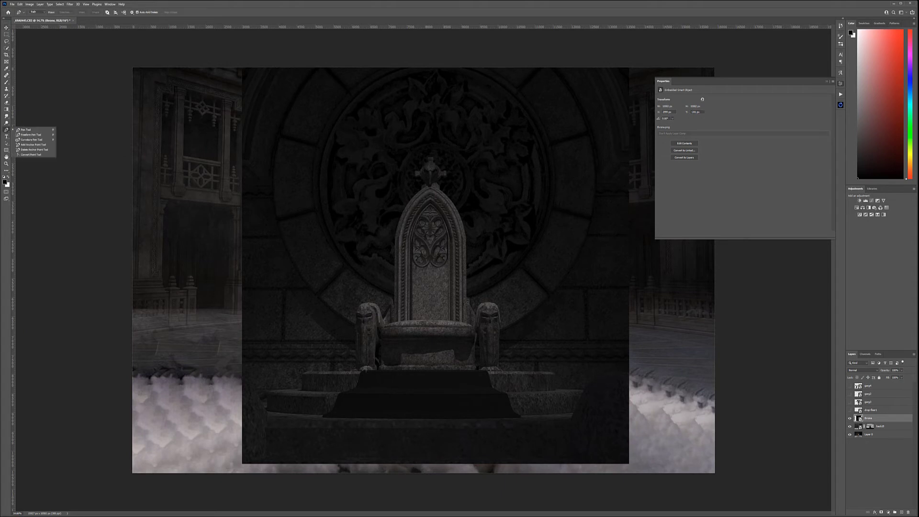
pyautogui.scroll(5, 350, 368)
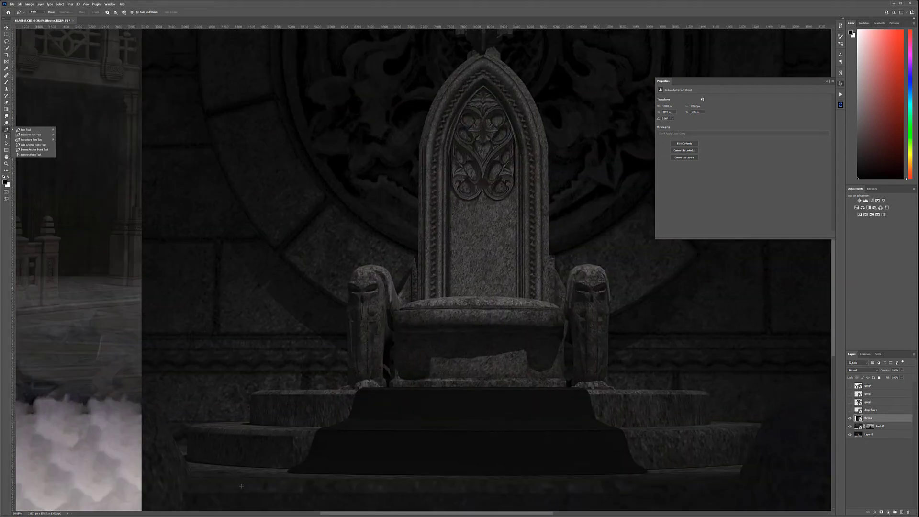
pyautogui.scroll(6, 241, 486)
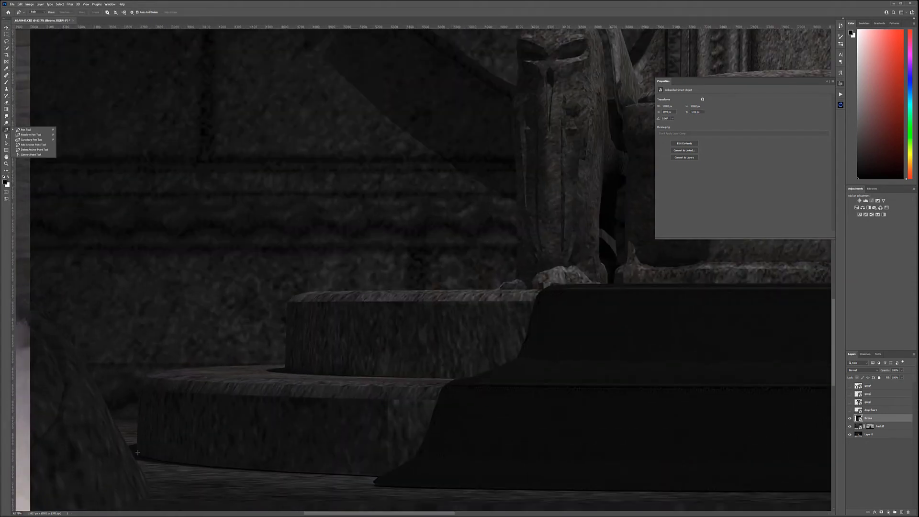
pyautogui.click(137, 452)
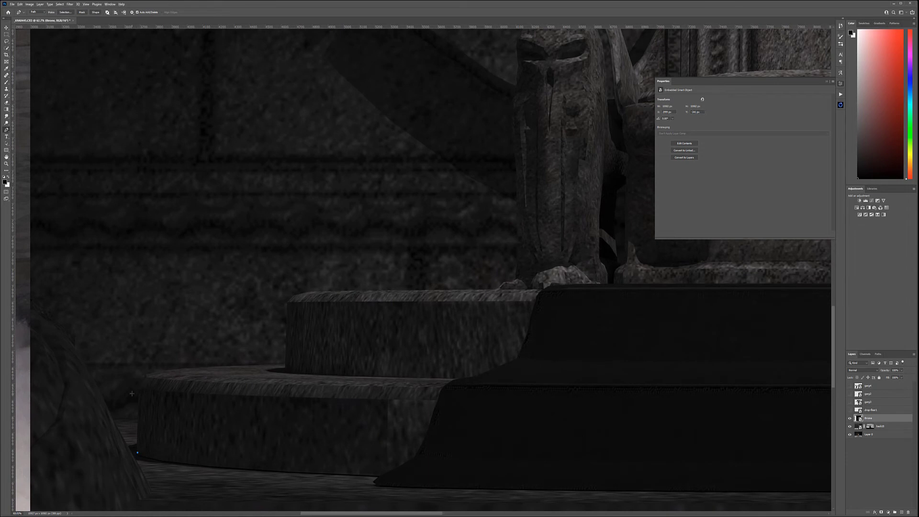
pyautogui.scroll(4, 132, 393)
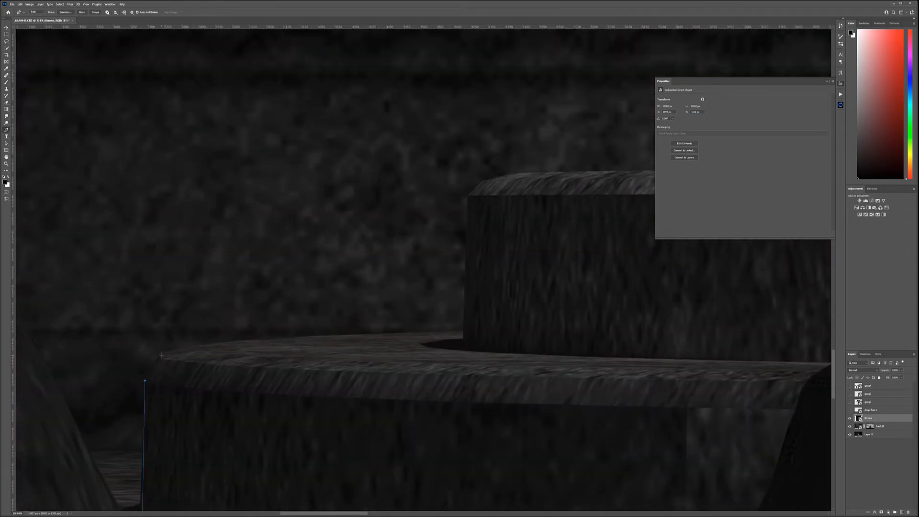
pyautogui.moveTo(199, 345); pyautogui.dragTo(217, 343)
pyautogui.moveTo(415, 332); pyautogui.dragTo(438, 332)
pyautogui.click(464, 330)
pyautogui.click(468, 196)
pyautogui.moveTo(520, 186); pyautogui.dragTo(90, 398)
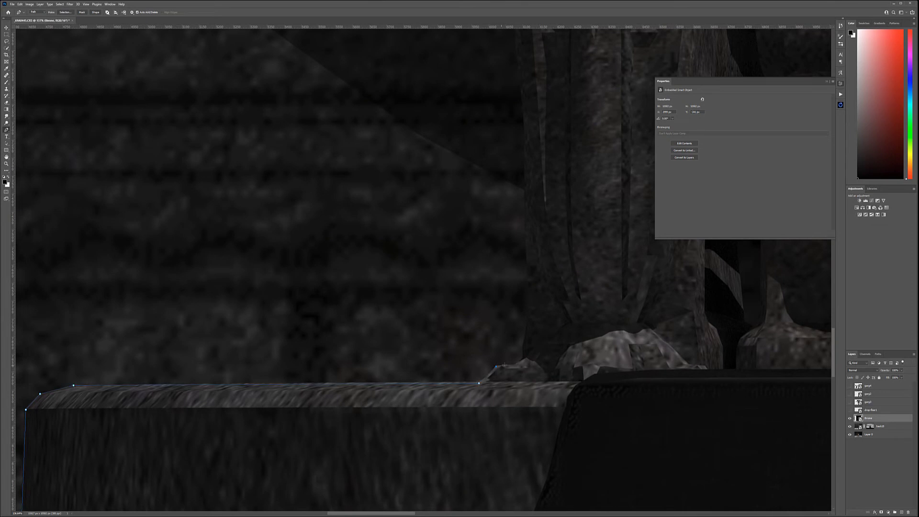
pyautogui.click(529, 309)
# Trace the path up the armrest statue's side and over its head
pyautogui.scroll(10, 550, 101)
pyautogui.click(448, 422)
pyautogui.click(457, 381)
pyautogui.click(462, 355)
pyautogui.click(461, 332)
pyautogui.click(465, 314)
pyautogui.click(465, 305)
pyautogui.click(458, 287)
pyautogui.click(462, 269)
pyautogui.click(466, 250)
pyautogui.click(486, 210)
pyautogui.click(490, 194)
pyautogui.moveTo(526, 173); pyautogui.dragTo(390, 222)
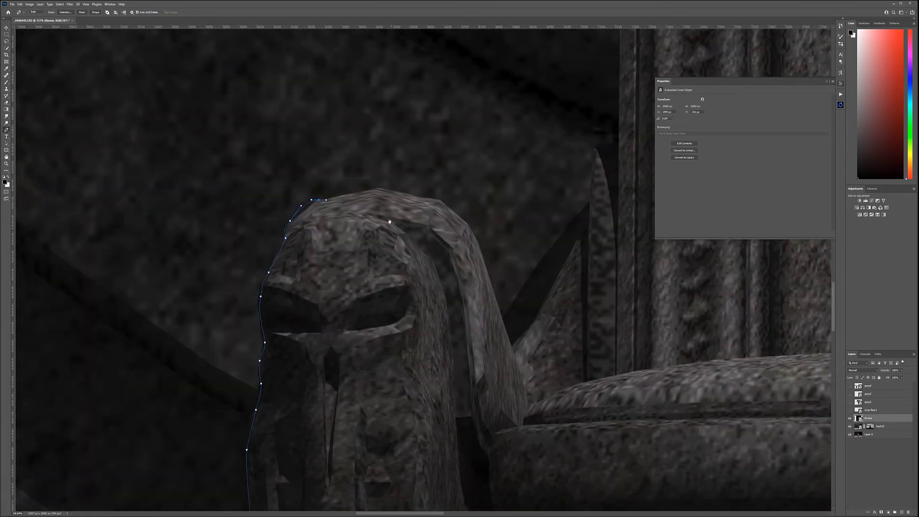
pyautogui.click(443, 200)
# Curve the path up the throne's arched back toward its peak
pyautogui.moveTo(583, 235); pyautogui.dragTo(431, 408)
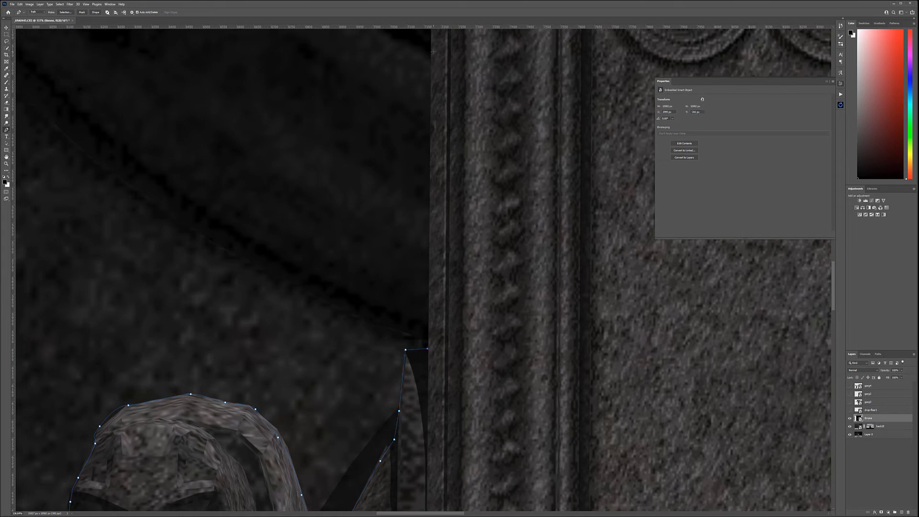
pyautogui.moveTo(430, 408); pyautogui.dragTo(462, 408)
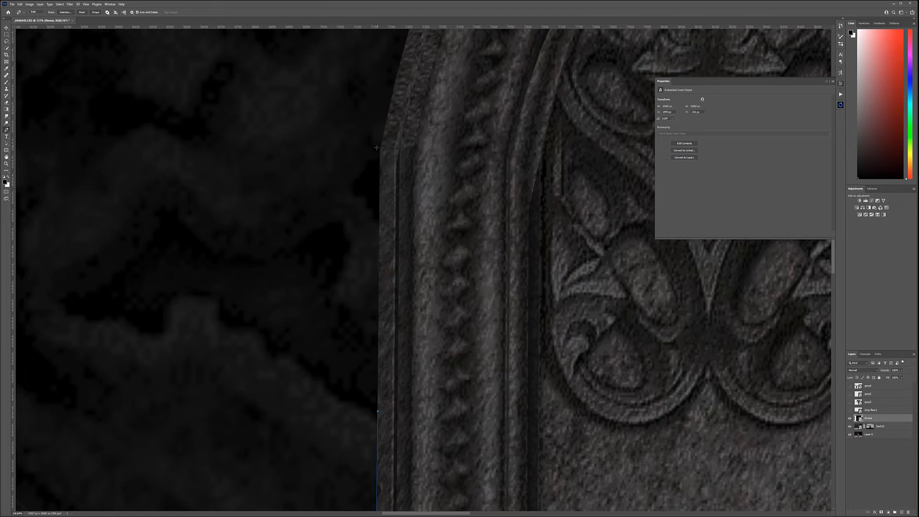
pyautogui.moveTo(491, 337); pyautogui.dragTo(408, 372)
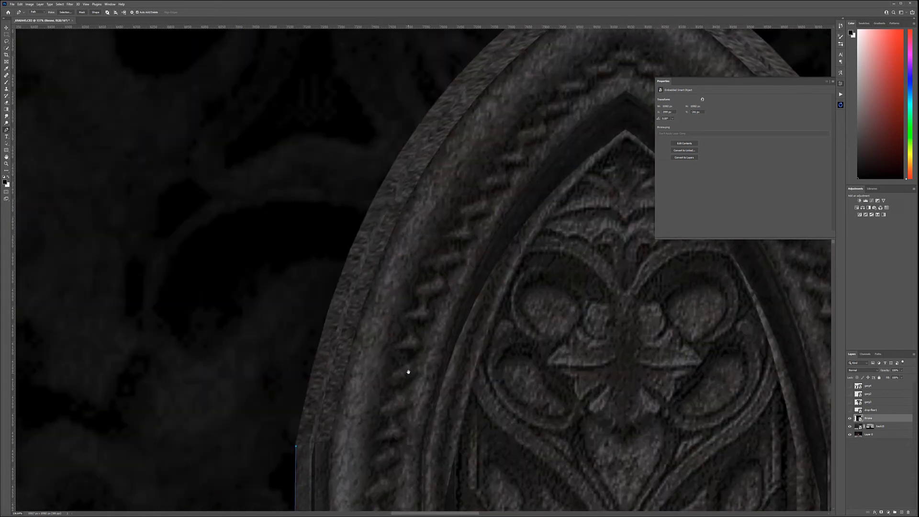
pyautogui.moveTo(359, 231); pyautogui.dragTo(394, 164)
pyautogui.moveTo(597, 138); pyautogui.dragTo(463, 347)
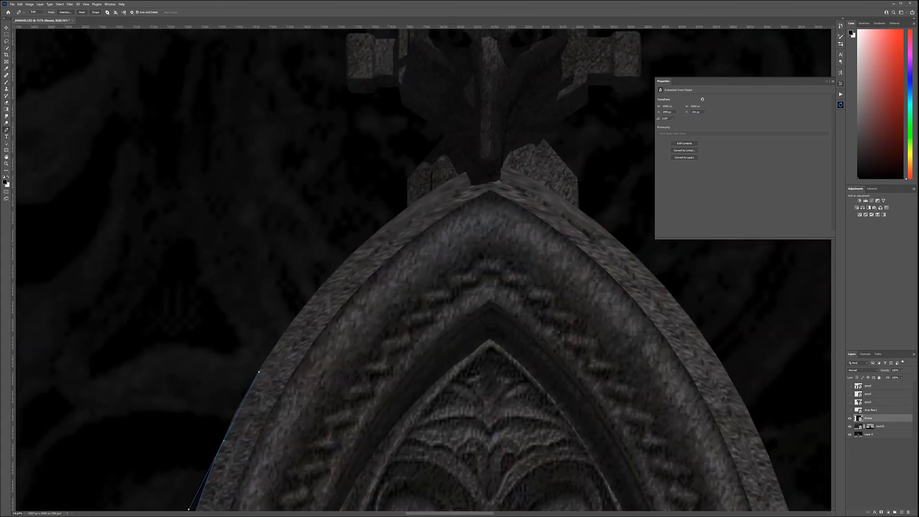
pyautogui.moveTo(338, 266); pyautogui.dragTo(407, 180)
pyautogui.scroll(5, 446, 132)
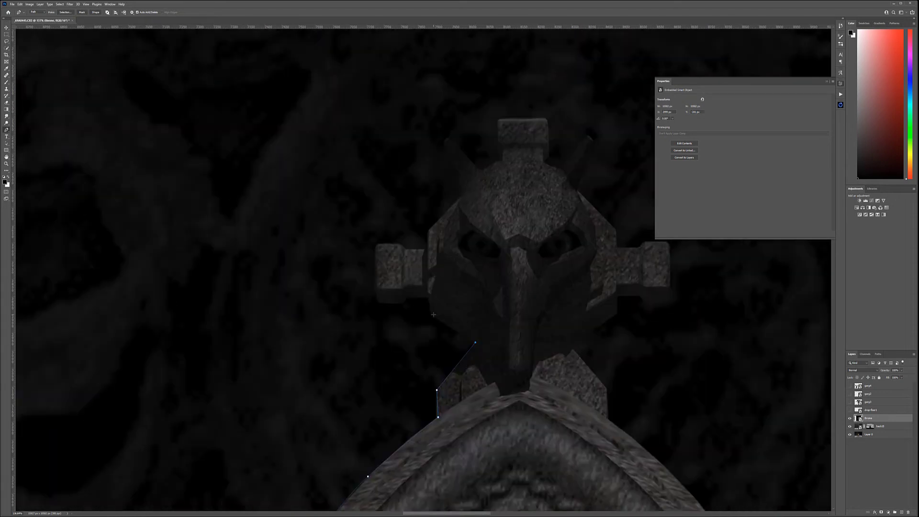
# Outline the crest ornament's base, left side, spike and top corner
pyautogui.click(429, 297)
pyautogui.click(380, 302)
pyautogui.click(376, 247)
pyautogui.click(383, 243)
pyautogui.click(463, 175)
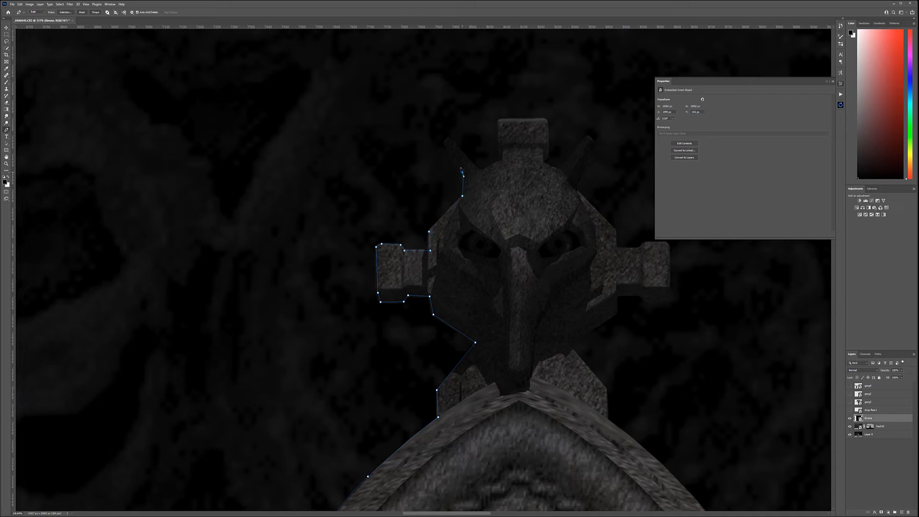
pyautogui.click(443, 144)
pyautogui.click(498, 119)
pyautogui.click(576, 189)
# Continue the crest outline under its right arm and around its left arm to the arch
pyautogui.moveTo(655, 238); pyautogui.dragTo(739, 200)
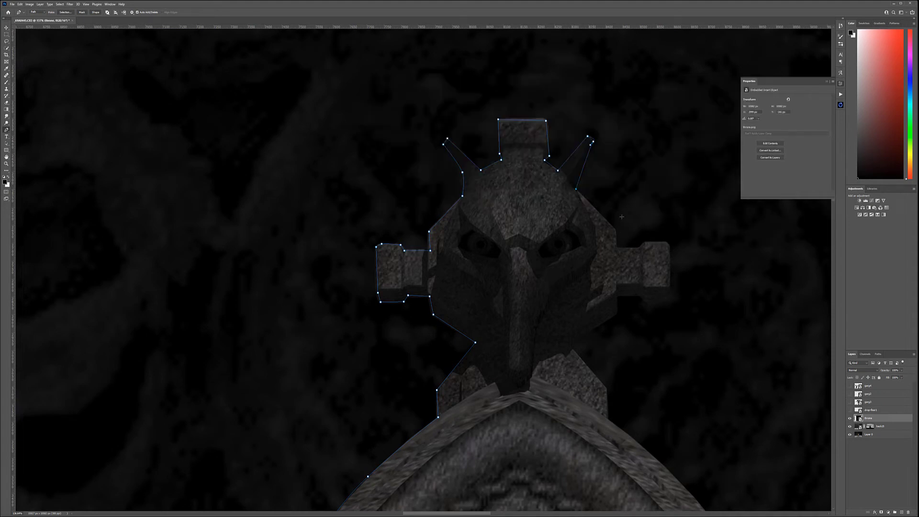
pyautogui.click(615, 246)
pyautogui.moveTo(662, 257); pyautogui.dragTo(377, 221)
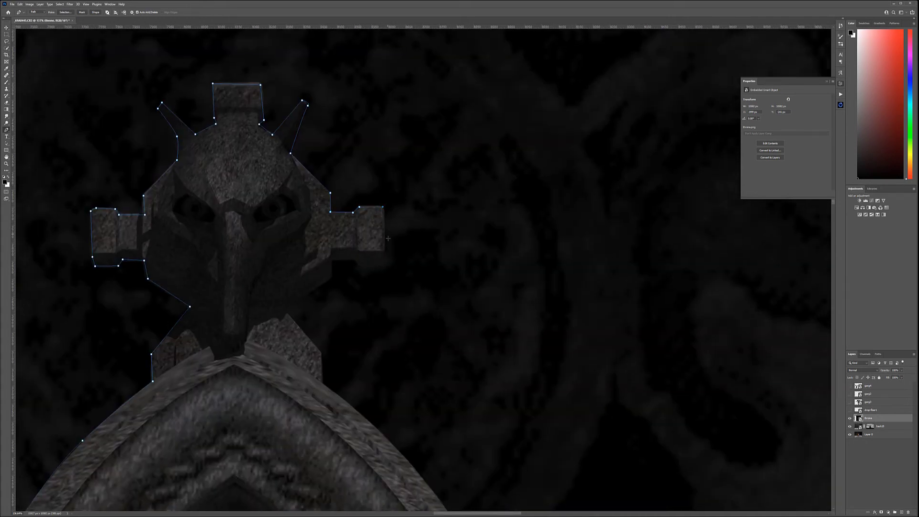
pyautogui.click(386, 261)
pyautogui.click(330, 260)
pyautogui.click(329, 274)
pyautogui.click(284, 304)
# Curve the path down the arch's right edge and along the pillar
pyautogui.moveTo(472, 435); pyautogui.dragTo(318, 96)
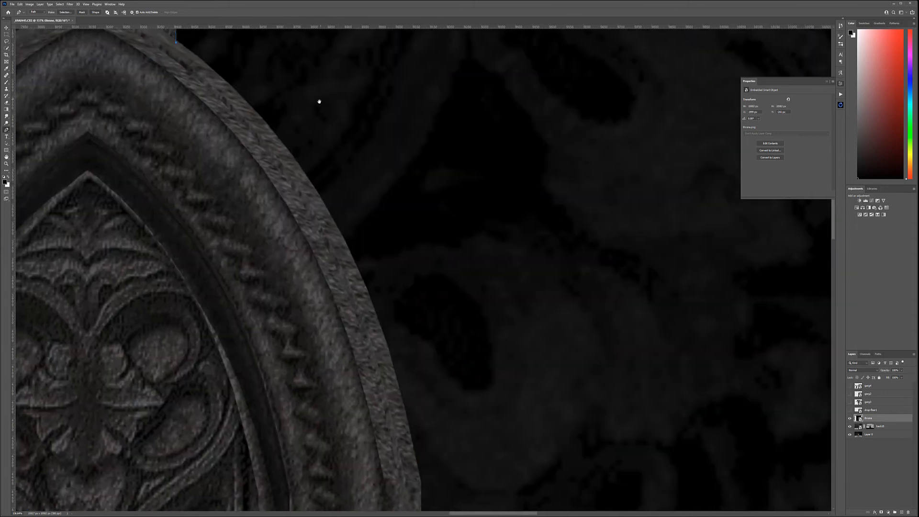
pyautogui.moveTo(254, 106); pyautogui.dragTo(267, 124)
pyautogui.moveTo(380, 326); pyautogui.dragTo(404, 404)
pyautogui.moveTo(437, 484); pyautogui.dragTo(495, 68)
pyautogui.click(465, 182)
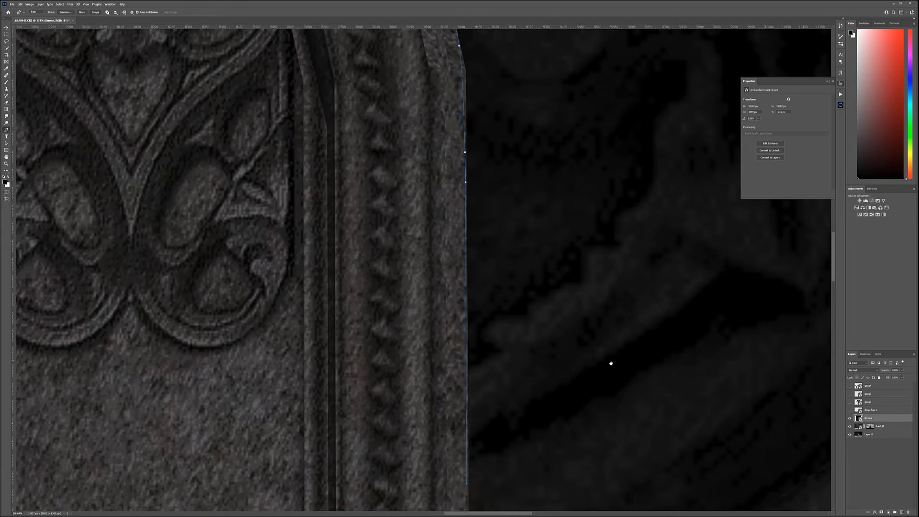
# Trace along the ledge top and over the right statue's helmet
pyautogui.moveTo(610, 363); pyautogui.dragTo(578, 52)
pyautogui.click(409, 305)
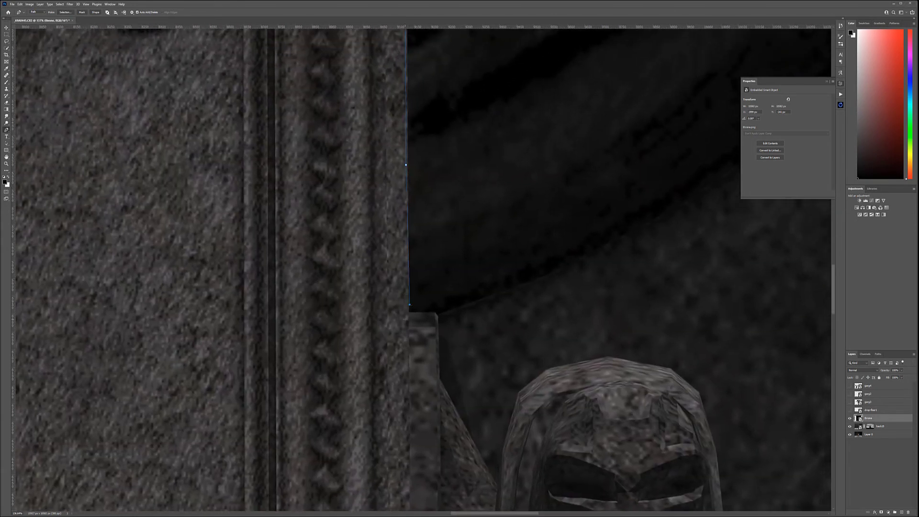
pyautogui.click(435, 313)
pyautogui.moveTo(553, 463); pyautogui.dragTo(423, 242)
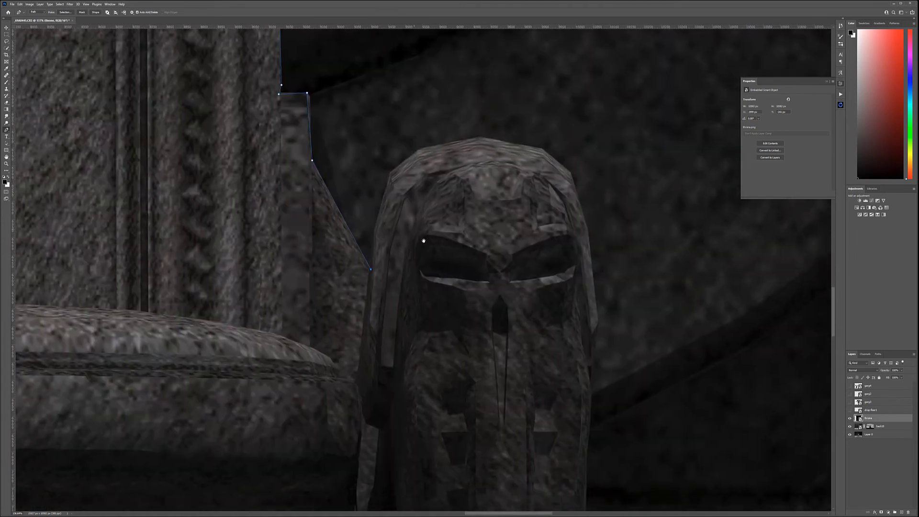
pyautogui.moveTo(392, 171); pyautogui.dragTo(401, 160)
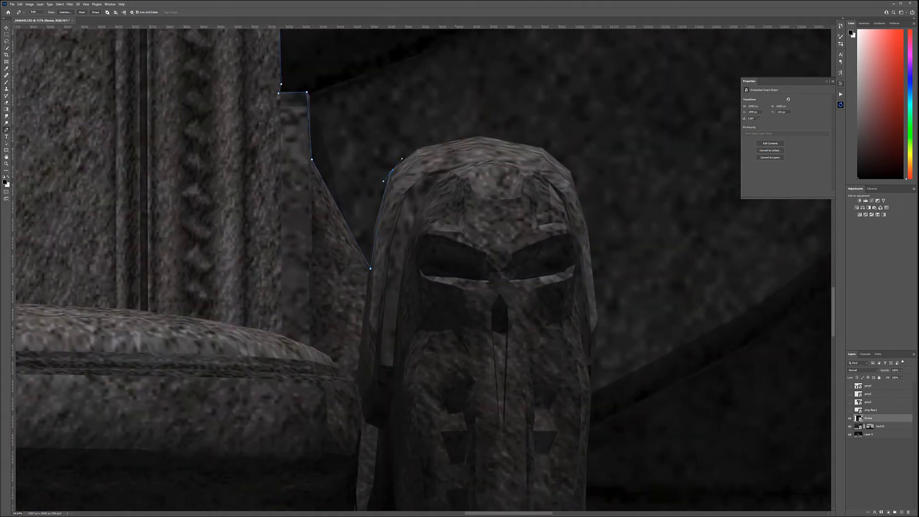
pyautogui.click(537, 149)
pyautogui.moveTo(590, 249); pyautogui.dragTo(594, 275)
# Trace down the right statue's side to its base
pyautogui.moveTo(592, 358); pyautogui.dragTo(546, 140)
pyautogui.click(547, 137)
pyautogui.click(542, 295)
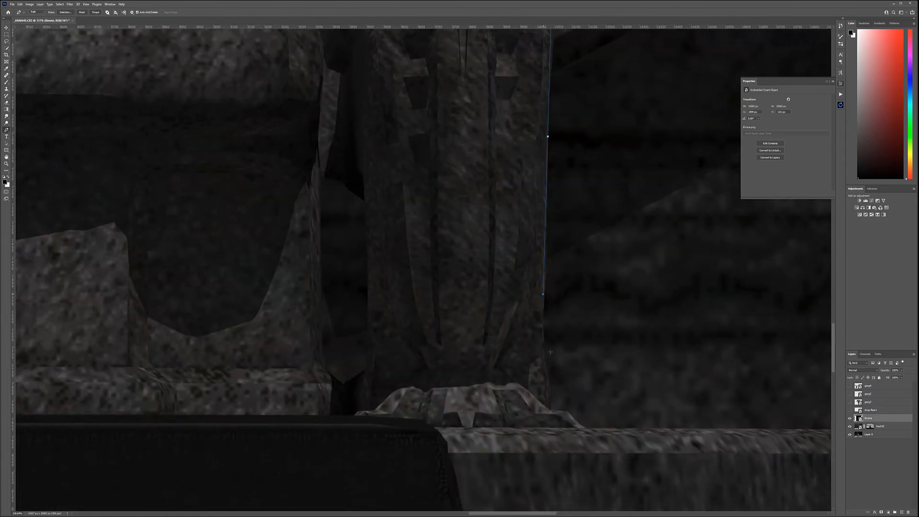
pyautogui.click(543, 364)
pyautogui.hscroll(10, 544, 287)
pyautogui.scroll(-3, 544, 287)
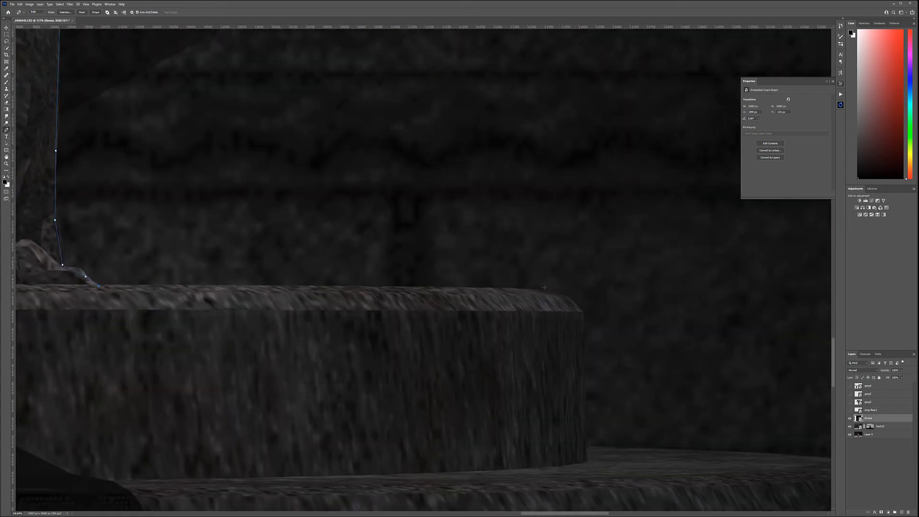
# Trace the step's top edge and corners down the right side and along the bottom
pyautogui.click(541, 289)
pyautogui.click(582, 313)
pyautogui.click(585, 446)
pyautogui.moveTo(633, 460); pyautogui.dragTo(369, 269)
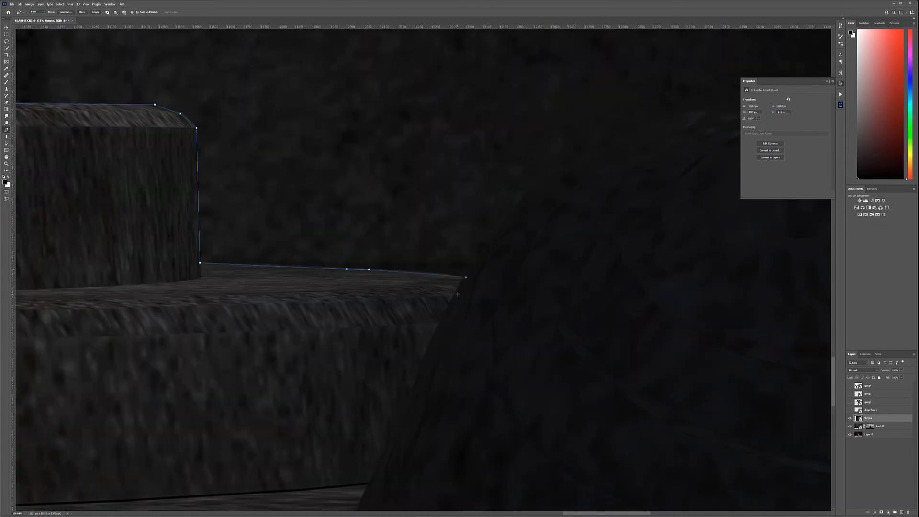
pyautogui.moveTo(268, 404); pyautogui.dragTo(377, 354)
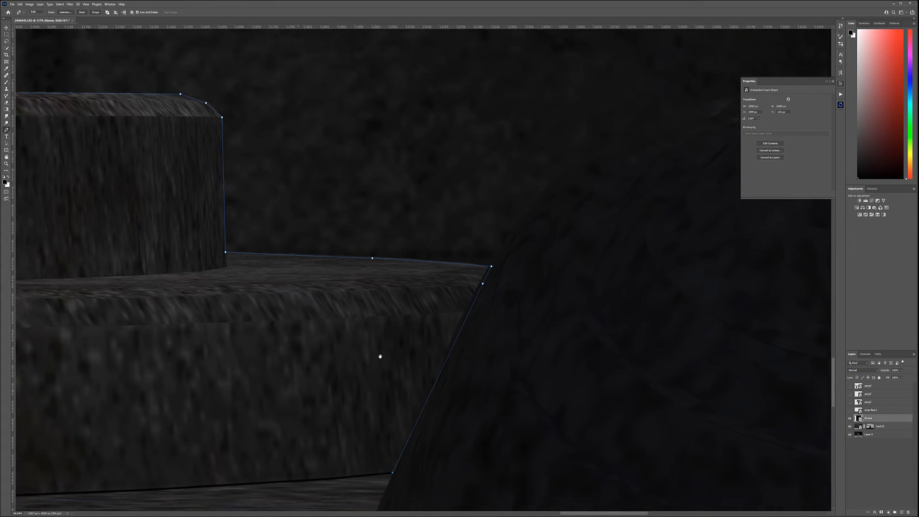
pyautogui.moveTo(242, 263); pyautogui.dragTo(802, 319)
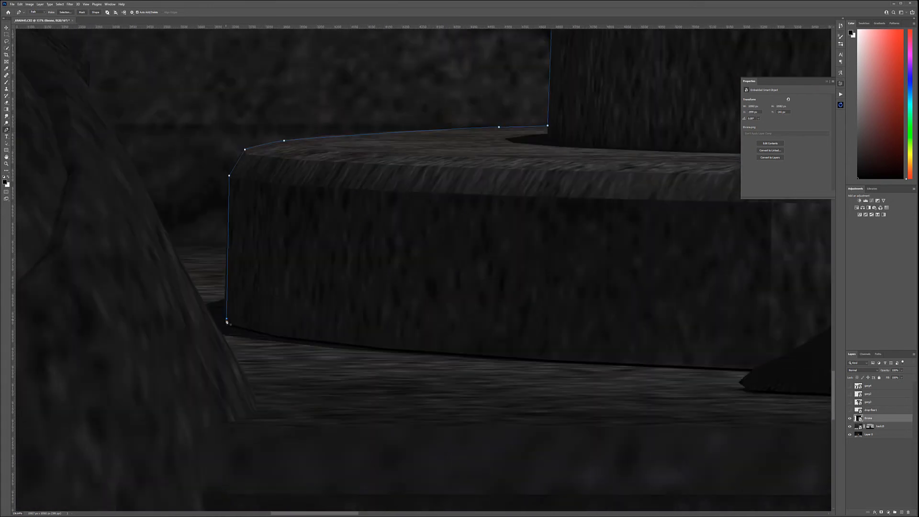
pyautogui.scroll(-6, 499, 258)
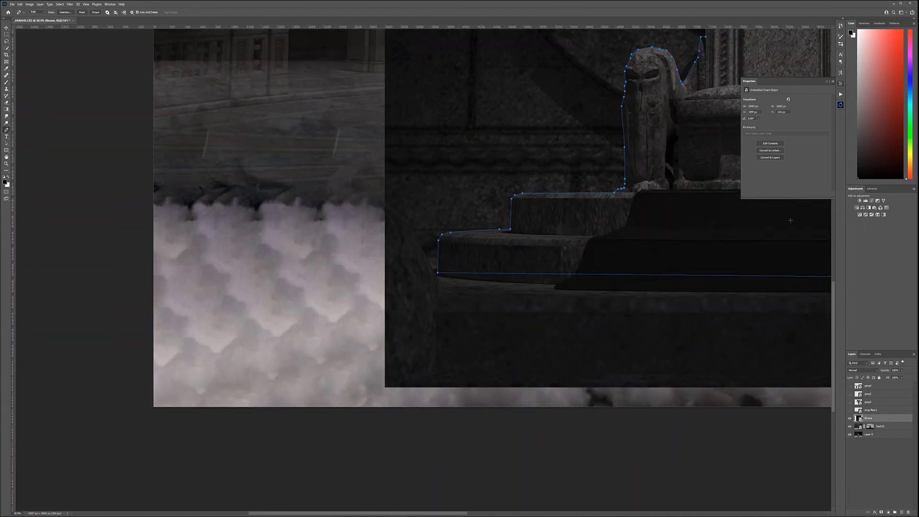
# Trace a closed pen path around the first gap beside the gargoyle
pyautogui.scroll(4, 424, 318)
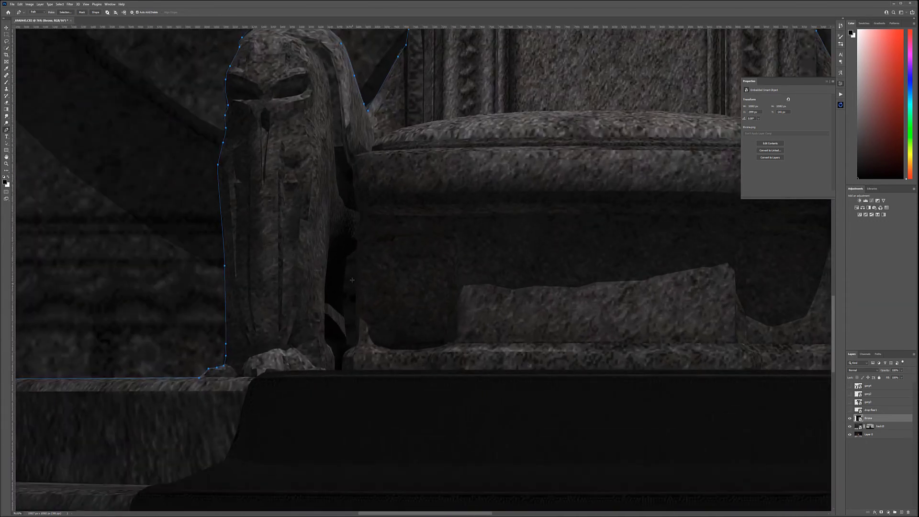
pyautogui.scroll(3, 361, 321)
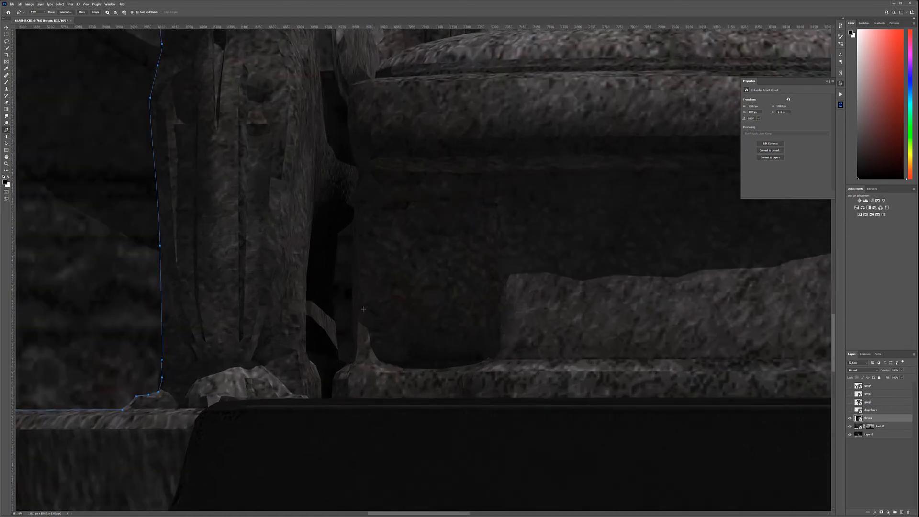
pyautogui.click(352, 190)
pyautogui.click(328, 208)
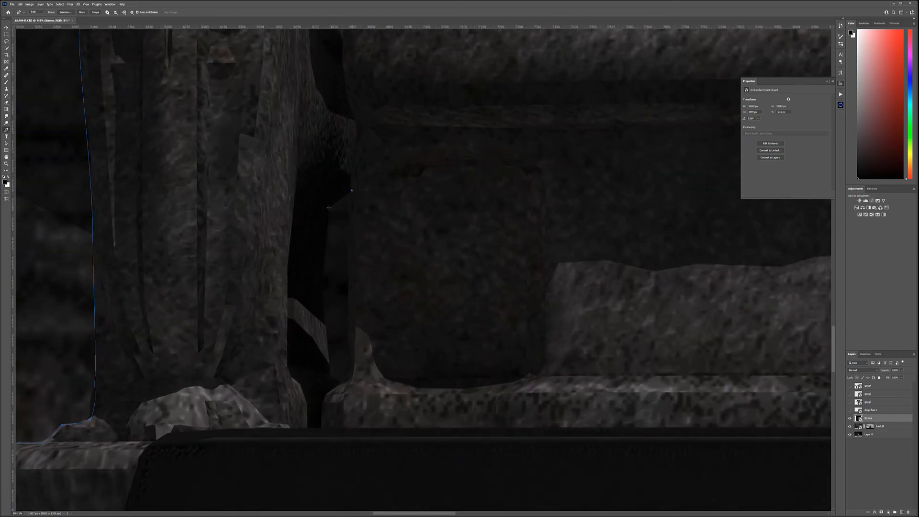
pyautogui.click(319, 297)
pyautogui.click(321, 317)
pyautogui.click(324, 351)
pyautogui.click(325, 358)
pyautogui.click(349, 336)
pyautogui.click(350, 318)
pyautogui.click(352, 190)
# Trace a second closed path around the gap on the other gargoyle's side
pyautogui.moveTo(351, 194); pyautogui.dragTo(236, 244)
pyautogui.moveTo(422, 231); pyautogui.dragTo(326, 275)
pyautogui.click(428, 179)
pyautogui.click(419, 193)
pyautogui.click(422, 315)
pyautogui.click(425, 383)
pyautogui.click(439, 401)
pyautogui.click(468, 399)
pyautogui.click(477, 373)
pyautogui.click(475, 223)
pyautogui.click(470, 203)
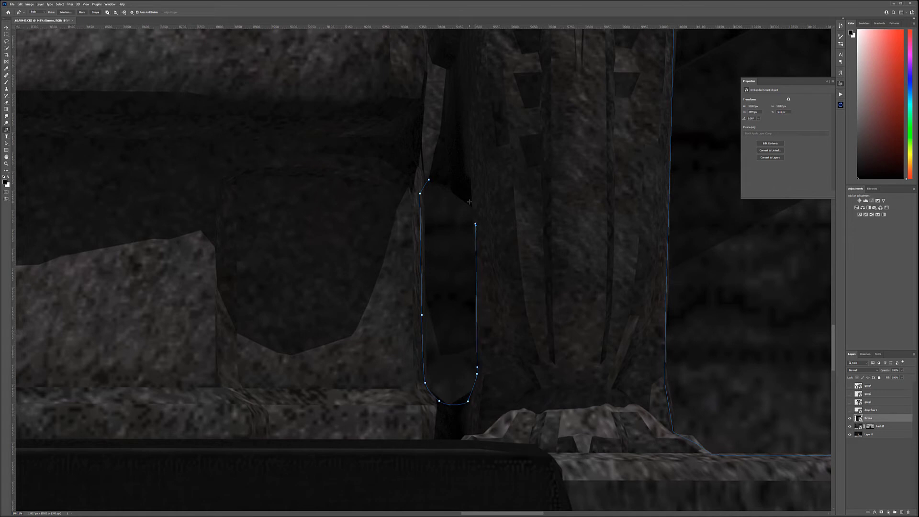
pyautogui.click(430, 181)
# Turn the traced path into a vector mask on the throne layer and fit the view
pyautogui.rightClick(436, 178)
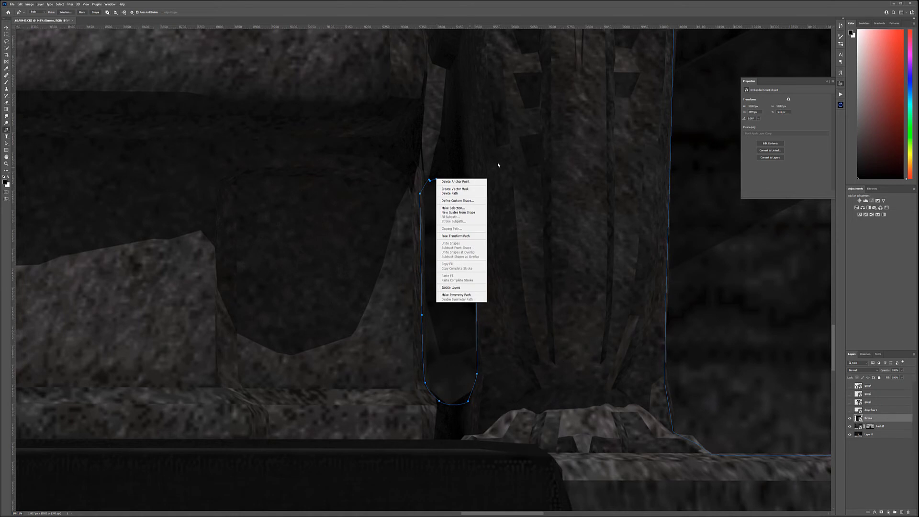
pyautogui.click(469, 189)
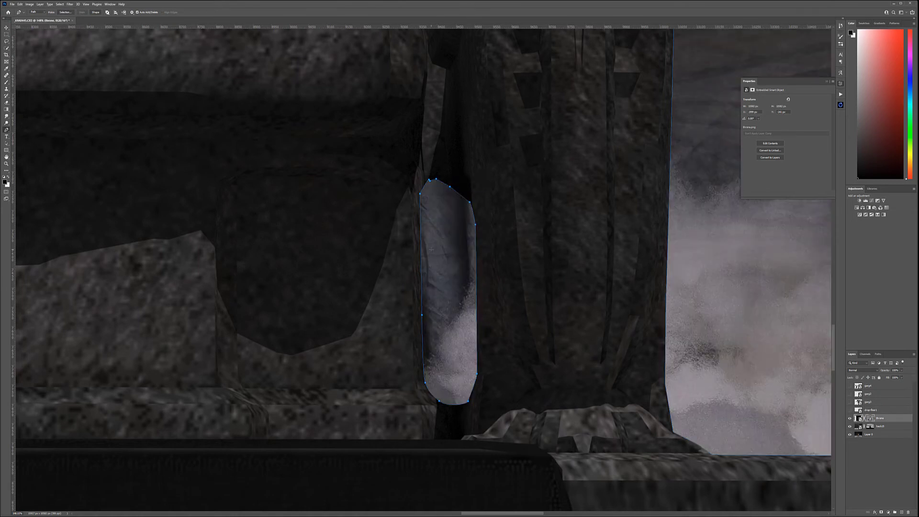
pyautogui.hotkey('ctrl', '0')
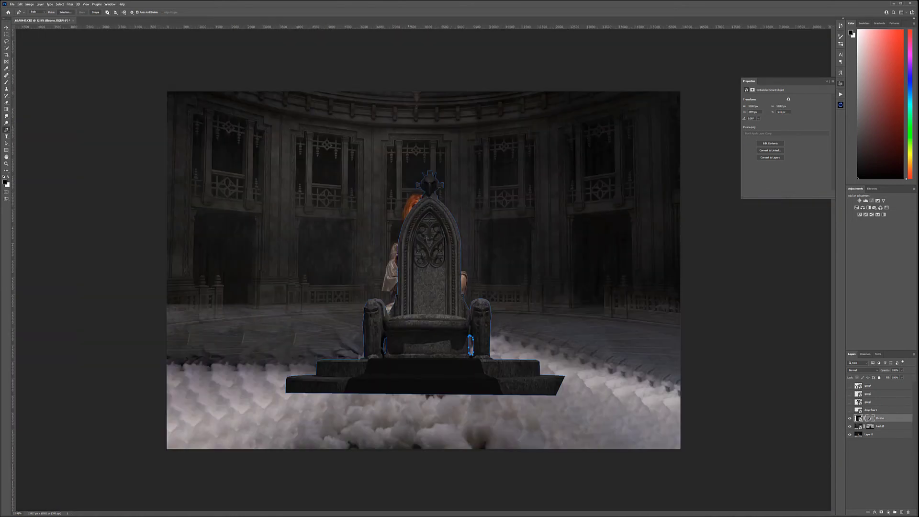
# Move and Free Transform the throne to rescale and reposition it on the clouds
pyautogui.click(5, 28)
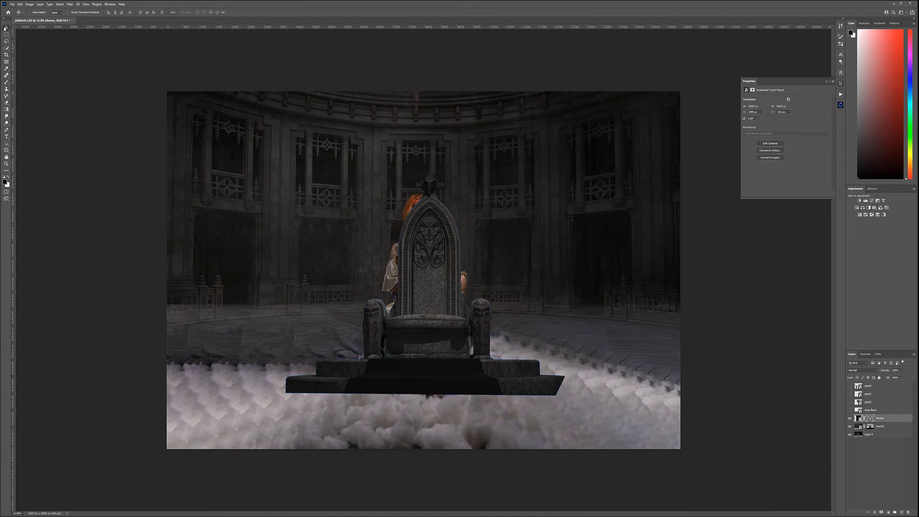
pyautogui.moveTo(424, 273)
pyautogui.mouseDown()
pyautogui.moveTo(414, 293)
pyautogui.moveTo(395, 241)
pyautogui.moveTo(415, 283)
pyautogui.moveTo(417, 266)
pyautogui.mouseUp()
pyautogui.hotkey('ctrl', 't')
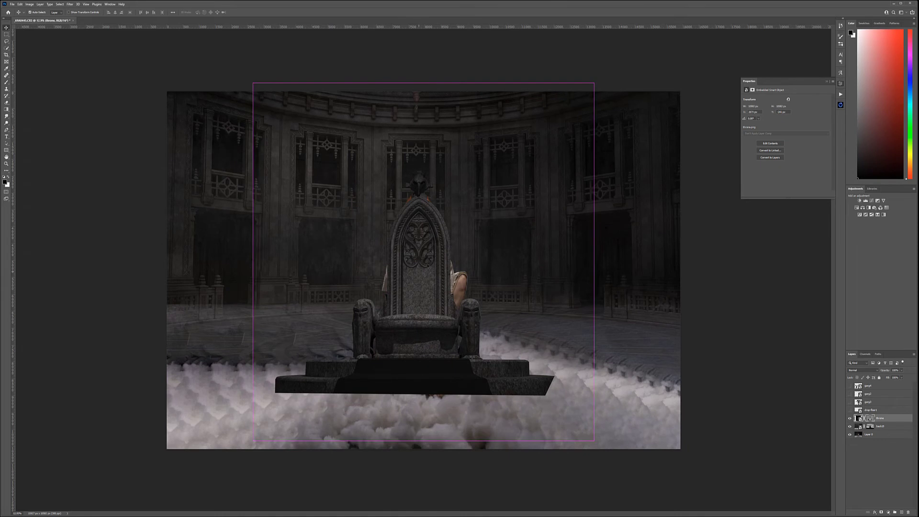
pyautogui.moveTo(594, 82); pyautogui.dragTo(556, 142)
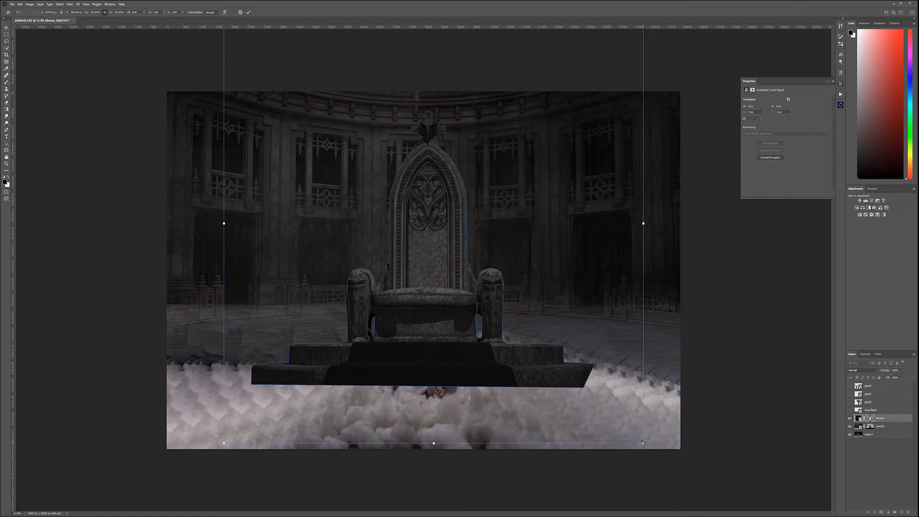
pyautogui.moveTo(643, 442); pyautogui.dragTo(581, 378)
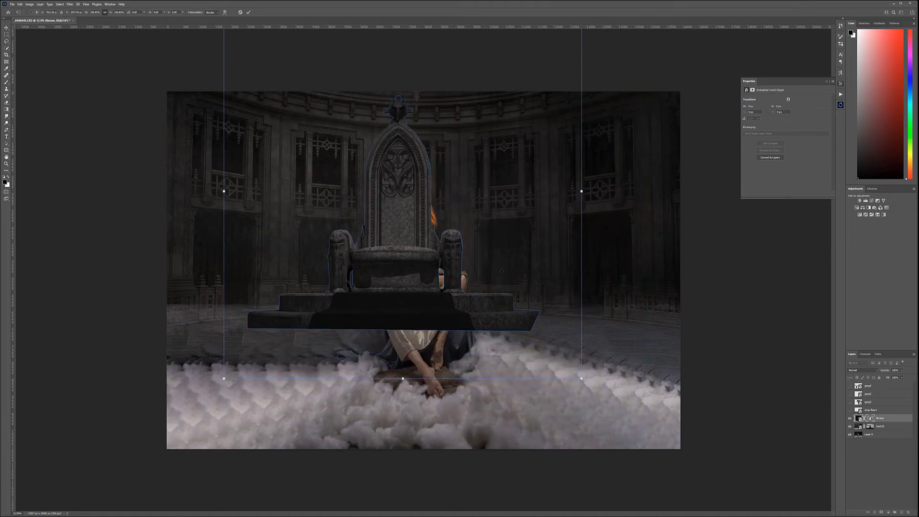
pyautogui.moveTo(437, 125); pyautogui.dragTo(464, 182)
pyautogui.hotkey('ctrl', 'z')
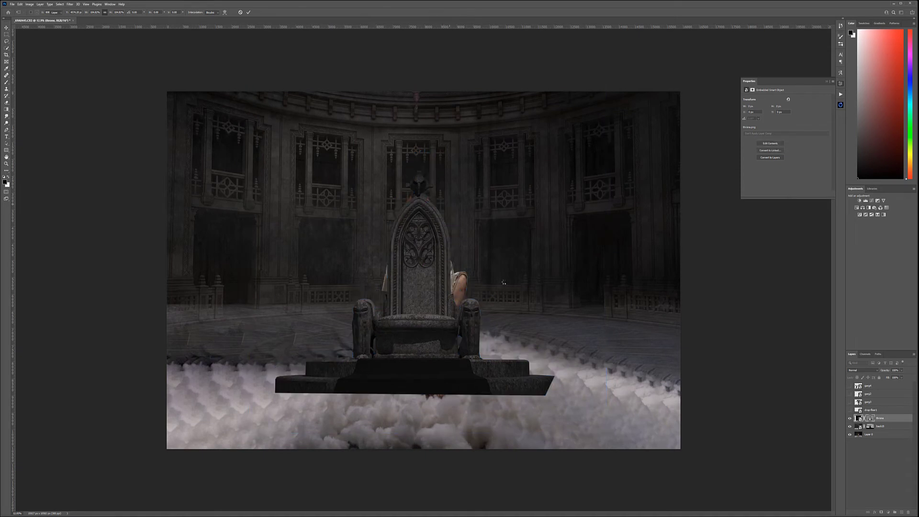
pyautogui.press('Return')
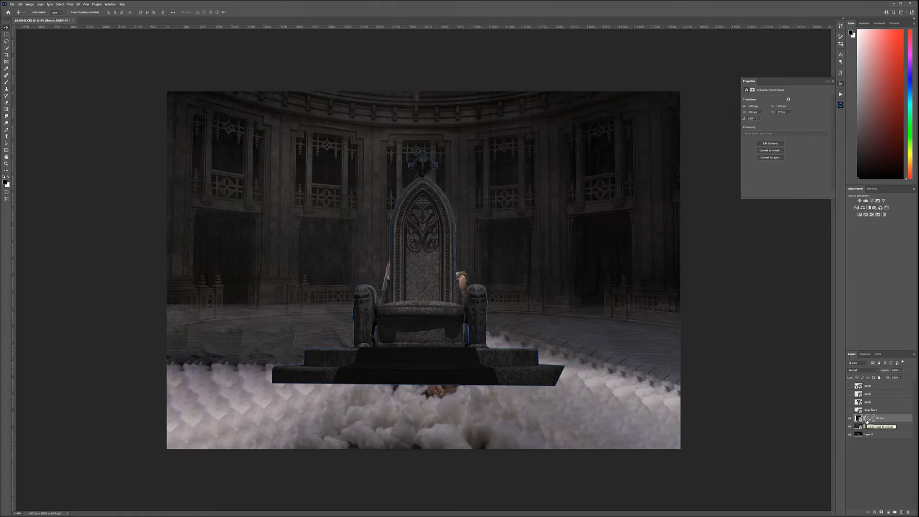
# Add a layer mask to the throne and paint black to reveal the woman's face, robe and knee
pyautogui.click(881, 512)
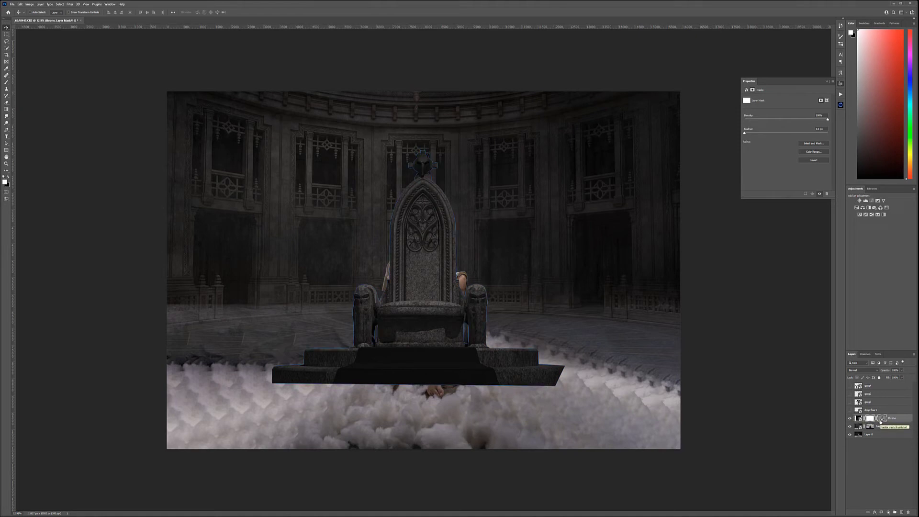
pyautogui.click(7, 82)
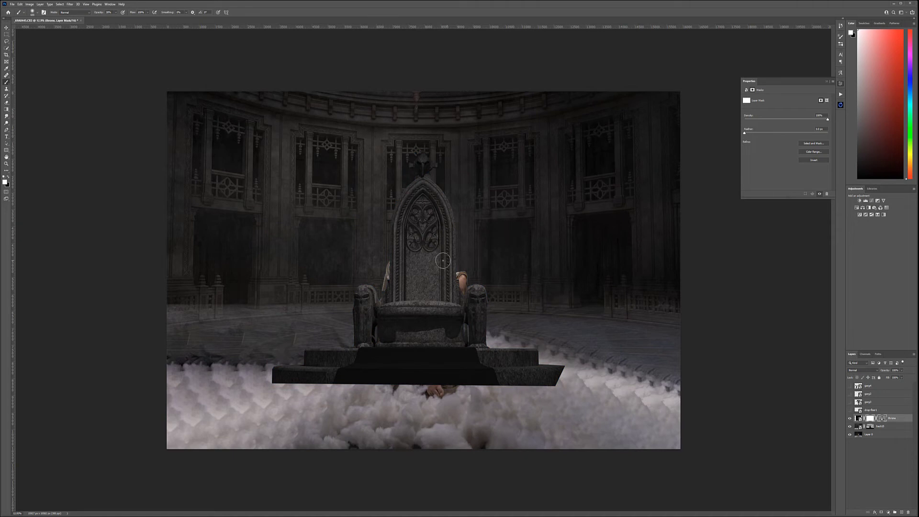
pyautogui.press('x')
pyautogui.moveTo(428, 212)
pyautogui.mouseDown()
pyautogui.moveTo(422, 256)
pyautogui.moveTo(420, 222)
pyautogui.moveTo(431, 217)
pyautogui.moveTo(426, 242)
pyautogui.moveTo(438, 230)
pyautogui.moveTo(429, 221)
pyautogui.moveTo(415, 241)
pyautogui.moveTo(416, 264)
pyautogui.moveTo(404, 285)
pyautogui.moveTo(430, 294)
pyautogui.moveTo(442, 265)
pyautogui.moveTo(437, 284)
pyautogui.moveTo(465, 279)
pyautogui.moveTo(454, 295)
pyautogui.moveTo(460, 279)
pyautogui.moveTo(444, 263)
pyautogui.mouseUp()
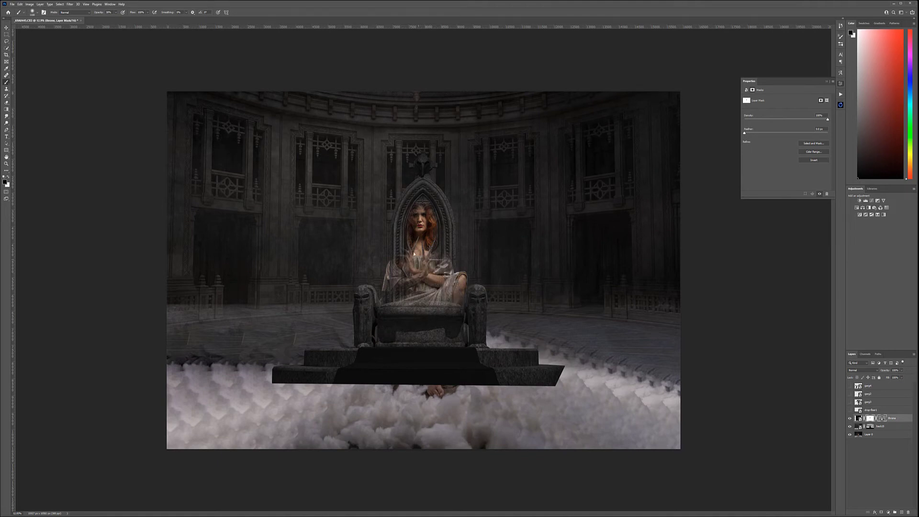
pyautogui.click(419, 326)
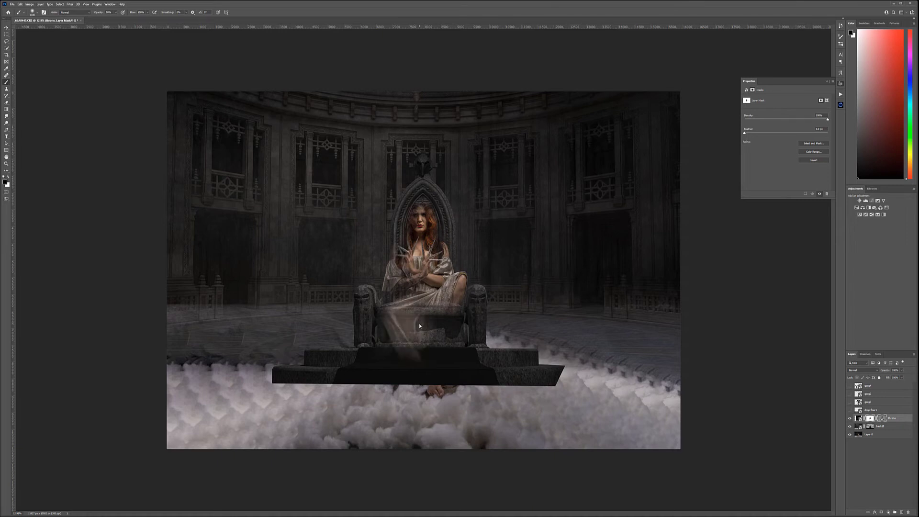
pyautogui.moveTo(426, 284)
pyautogui.mouseDown()
pyautogui.moveTo(394, 304)
pyautogui.moveTo(435, 377)
pyautogui.moveTo(451, 290)
pyautogui.moveTo(417, 359)
pyautogui.mouseUp()
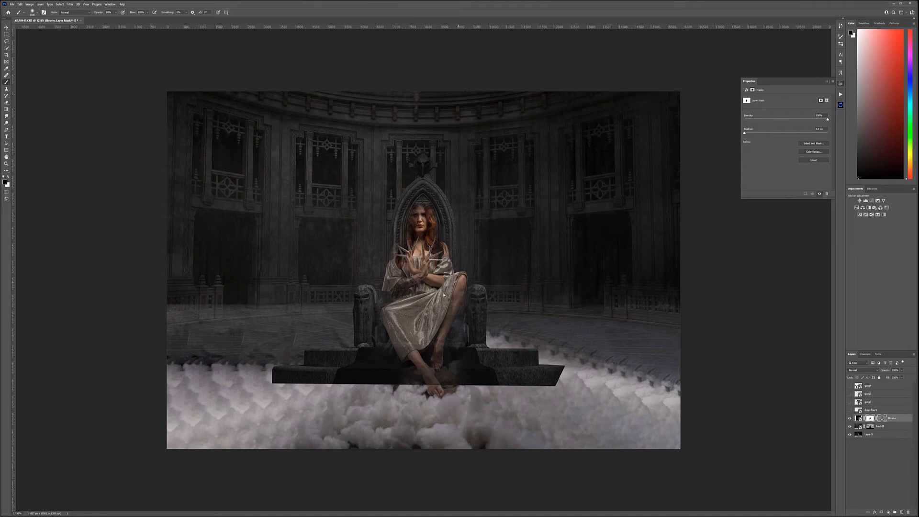
pyautogui.moveTo(450, 287)
pyautogui.mouseDown()
pyautogui.moveTo(442, 329)
pyautogui.moveTo(449, 304)
pyautogui.moveTo(396, 314)
pyautogui.moveTo(410, 358)
pyautogui.mouseUp()
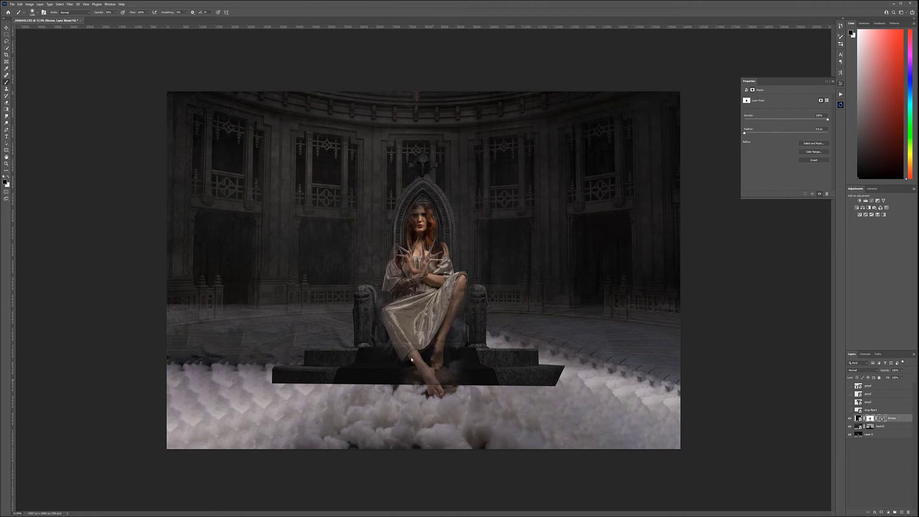
# Reveal her feet over the seat edge and hide the throne's base steps under the cloud
pyautogui.moveTo(449, 390)
pyautogui.mouseDown()
pyautogui.moveTo(354, 386)
pyautogui.moveTo(364, 378)
pyautogui.mouseUp()
pyautogui.moveTo(481, 380)
pyautogui.mouseDown()
pyautogui.moveTo(459, 376)
pyautogui.moveTo(550, 376)
pyautogui.moveTo(507, 369)
pyautogui.moveTo(576, 361)
pyautogui.moveTo(544, 360)
pyautogui.moveTo(552, 355)
pyautogui.moveTo(459, 376)
pyautogui.mouseUp()
pyautogui.moveTo(373, 373)
pyautogui.mouseDown()
pyautogui.moveTo(297, 374)
pyautogui.moveTo(316, 354)
pyautogui.moveTo(344, 361)
pyautogui.moveTo(335, 371)
pyautogui.moveTo(352, 366)
pyautogui.mouseUp()
pyautogui.moveTo(260, 376)
pyautogui.mouseDown()
pyautogui.moveTo(302, 386)
pyautogui.moveTo(339, 374)
pyautogui.moveTo(364, 384)
pyautogui.moveTo(307, 389)
pyautogui.moveTo(455, 386)
pyautogui.moveTo(295, 394)
pyautogui.moveTo(417, 390)
pyautogui.moveTo(316, 381)
pyautogui.mouseUp()
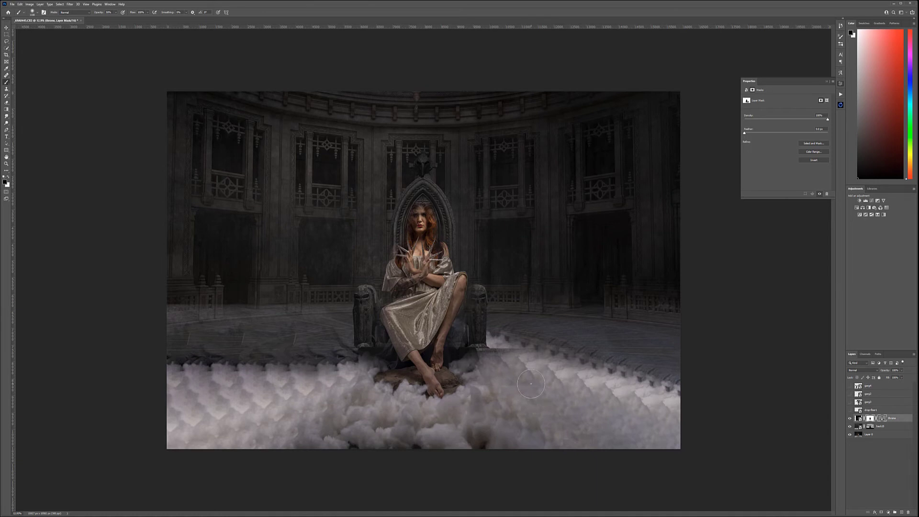
# Blend the throne's step edge into the cloud around the feet
pyautogui.moveTo(537, 357); pyautogui.dragTo(493, 355)
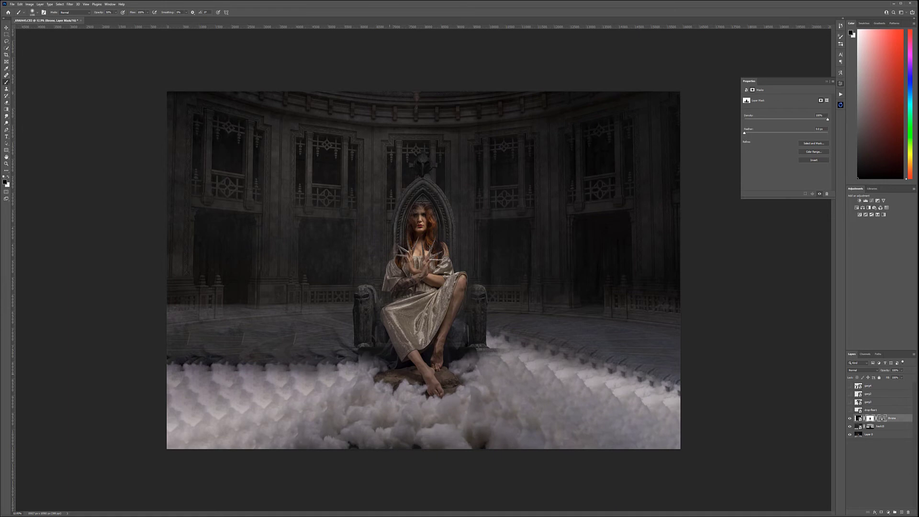
pyautogui.scroll(5, 408, 342)
pyautogui.scroll(2, 451, 407)
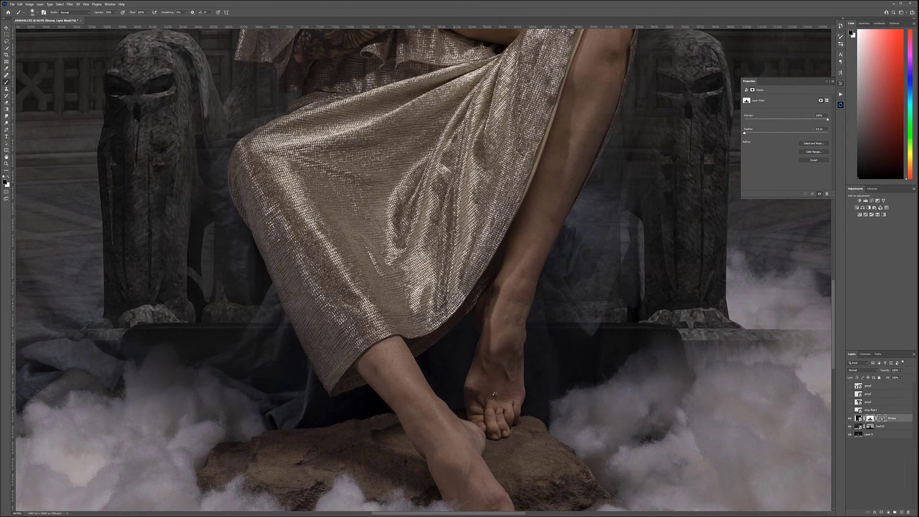
pyautogui.moveTo(512, 455); pyautogui.dragTo(491, 335)
pyautogui.scroll(10, 491, 335)
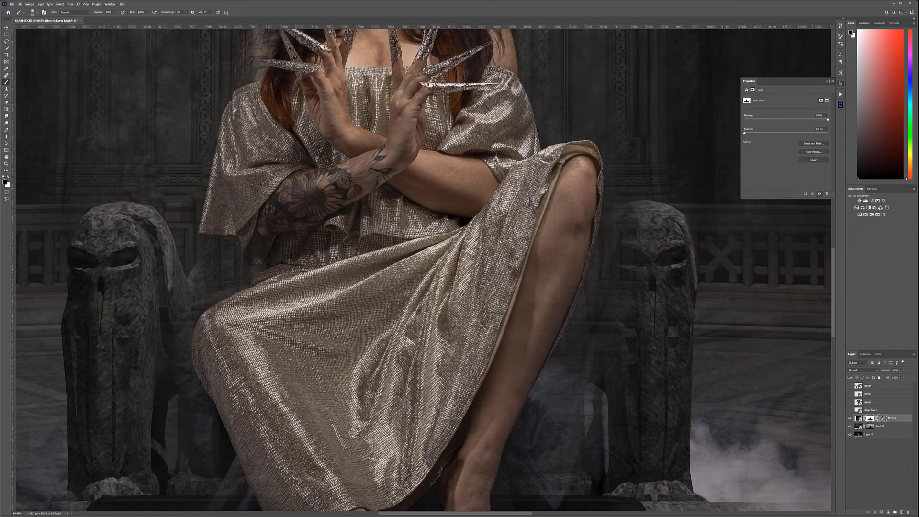
# Refine the mask to reveal her red hair and the smoke around the left claws
pyautogui.moveTo(477, 65); pyautogui.dragTo(459, 445)
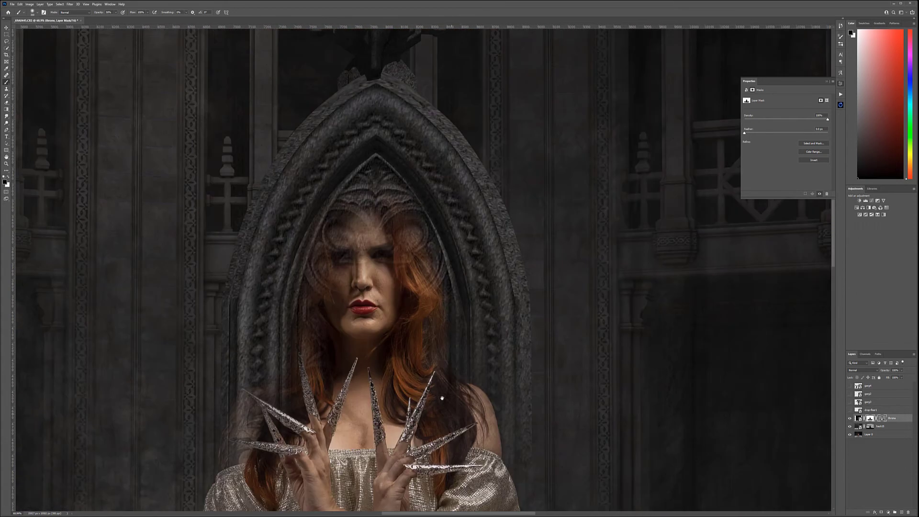
pyautogui.moveTo(325, 268)
pyautogui.mouseDown()
pyautogui.moveTo(318, 229)
pyautogui.moveTo(394, 185)
pyautogui.moveTo(352, 218)
pyautogui.moveTo(373, 175)
pyautogui.moveTo(366, 149)
pyautogui.moveTo(354, 147)
pyautogui.mouseUp()
pyautogui.moveTo(310, 211)
pyautogui.mouseDown()
pyautogui.moveTo(293, 268)
pyautogui.moveTo(294, 220)
pyautogui.moveTo(300, 232)
pyautogui.mouseUp()
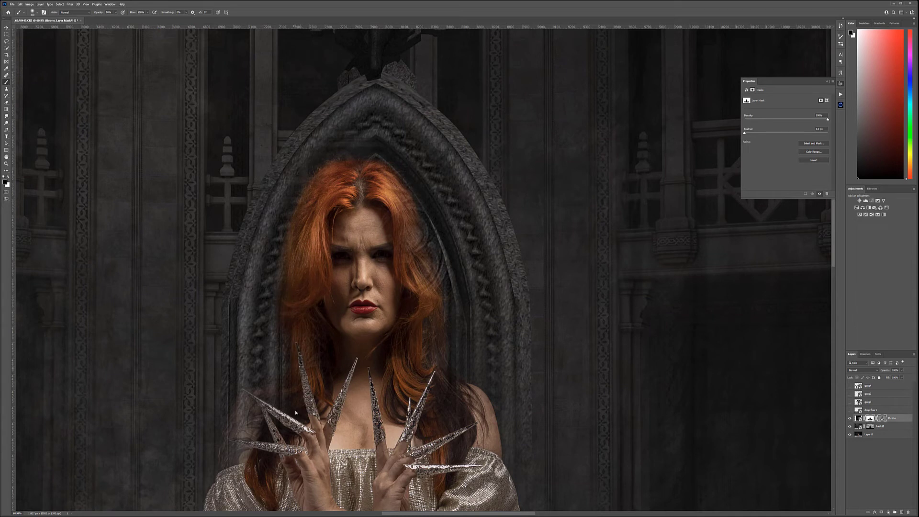
pyautogui.moveTo(256, 436)
pyautogui.mouseDown()
pyautogui.moveTo(273, 406)
pyautogui.moveTo(248, 421)
pyautogui.moveTo(267, 479)
pyautogui.mouseUp()
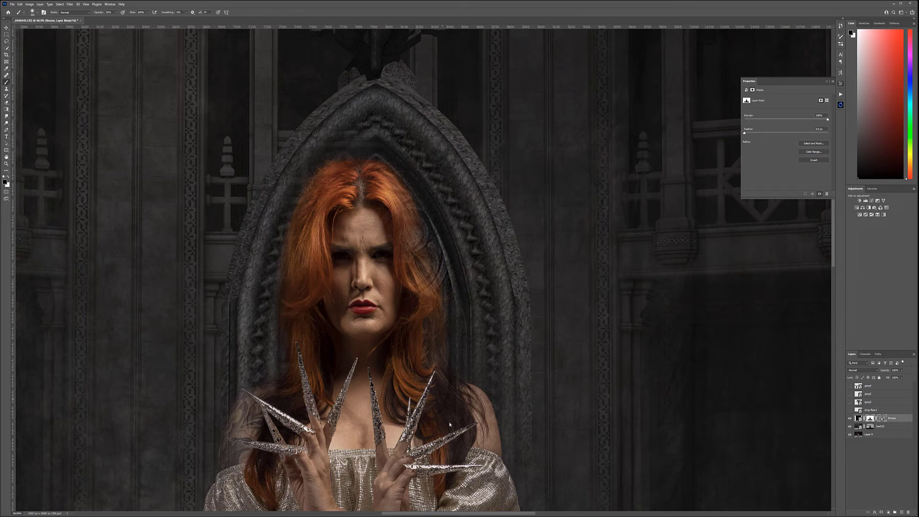
pyautogui.moveTo(281, 420)
pyautogui.mouseDown()
pyautogui.moveTo(268, 455)
pyautogui.moveTo(248, 408)
pyautogui.mouseUp()
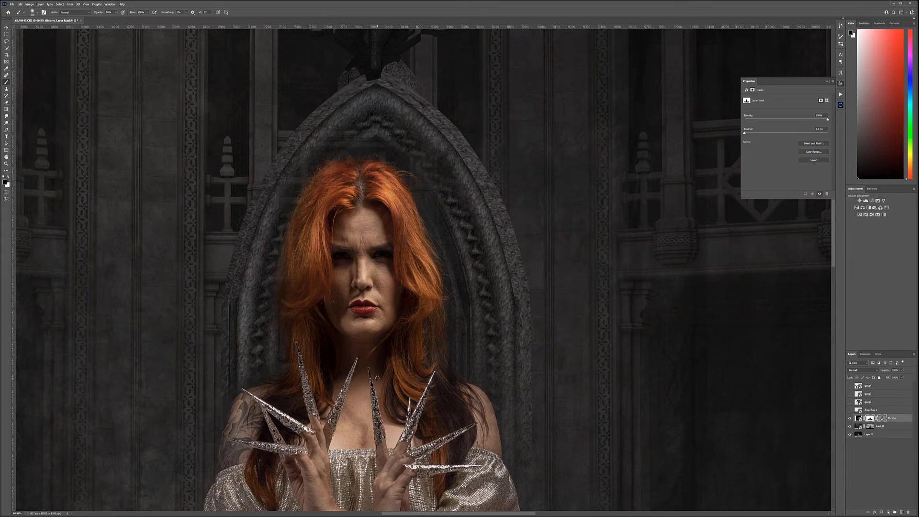
pyautogui.scroll(-4, 376, 373)
pyautogui.scroll(-5, 515, 334)
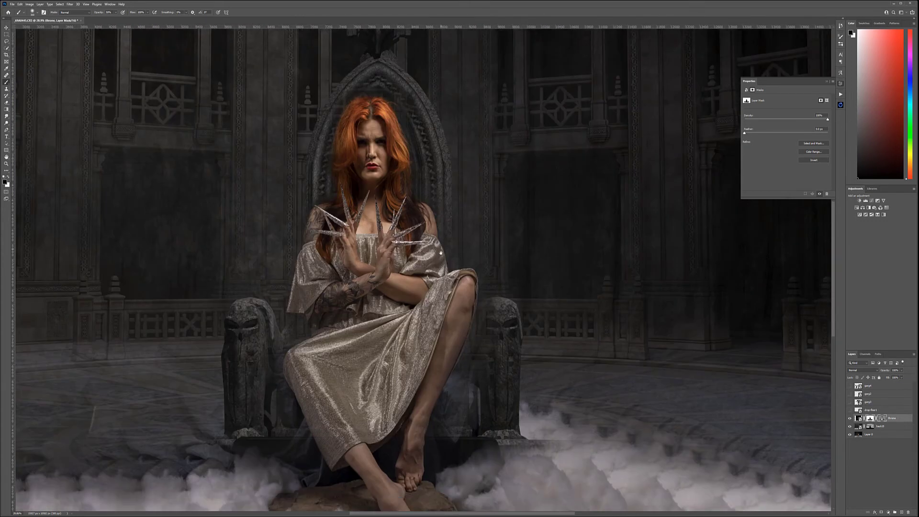
pyautogui.scroll(2, 488, 384)
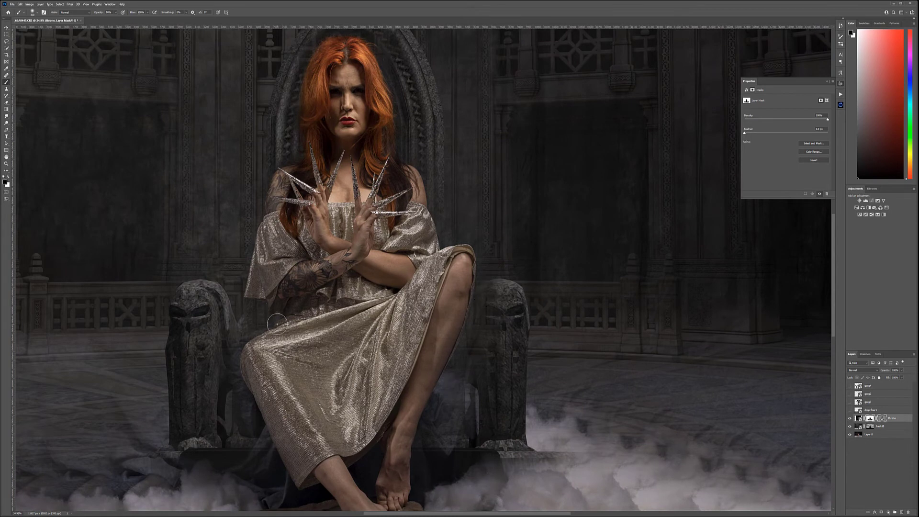
pyautogui.scroll(-2, 268, 311)
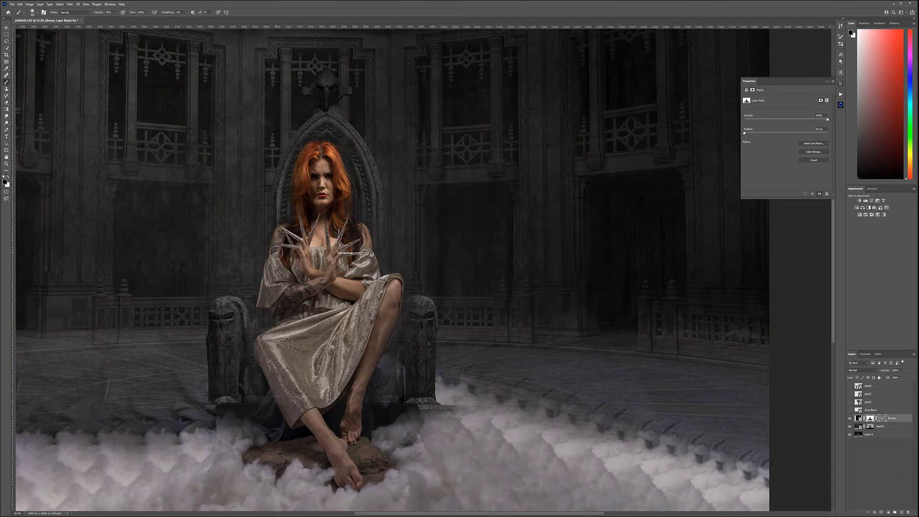
# Hide the throne and back15 layers and select Layer 0 with the Move tool
pyautogui.moveTo(850, 418); pyautogui.dragTo(851, 426)
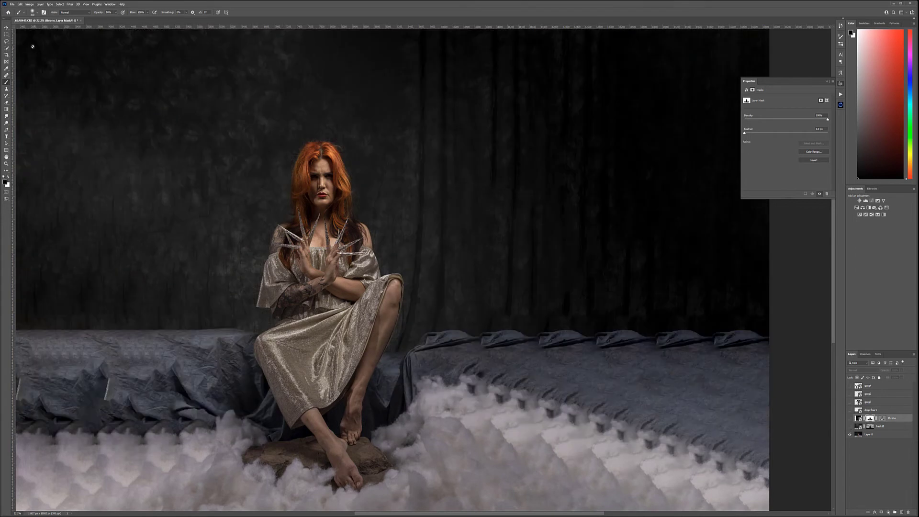
pyautogui.click(7, 27)
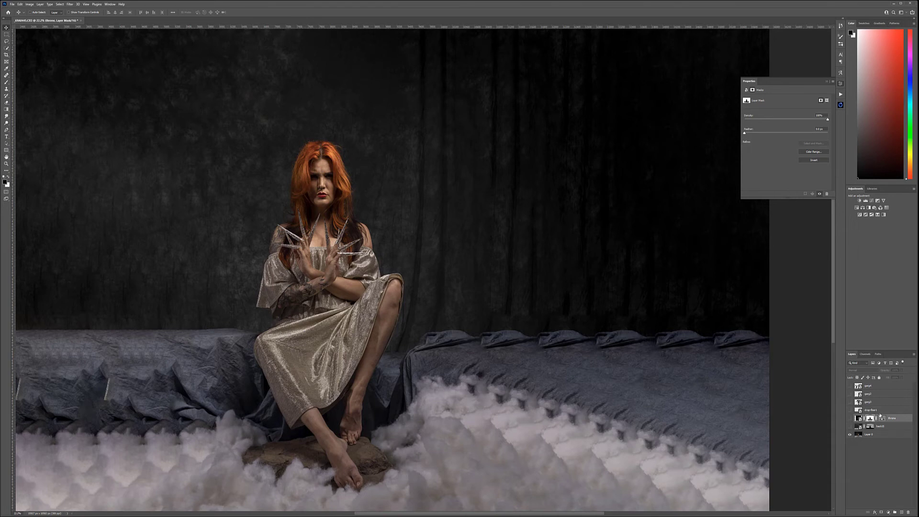
pyautogui.click(883, 427)
# Add a new layer named 'ret' above Layer 0
pyautogui.click(876, 434)
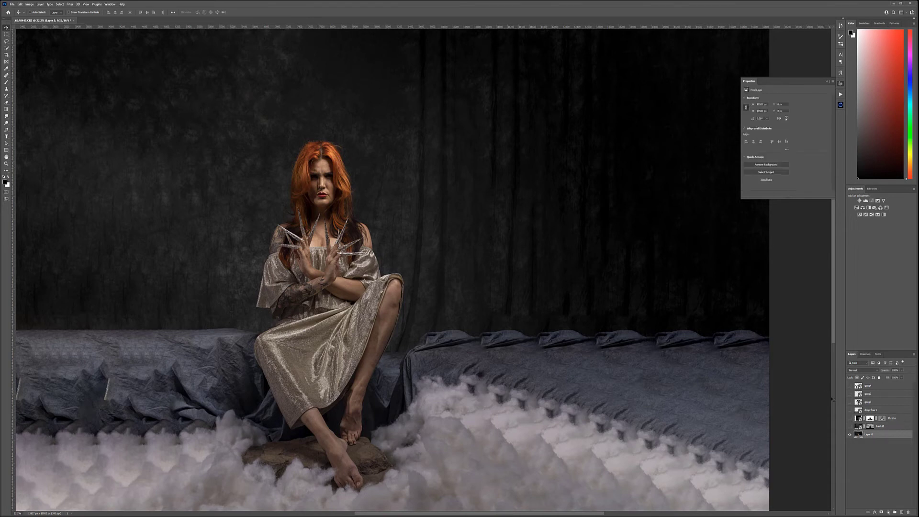
pyautogui.scroll(10, 307, 153)
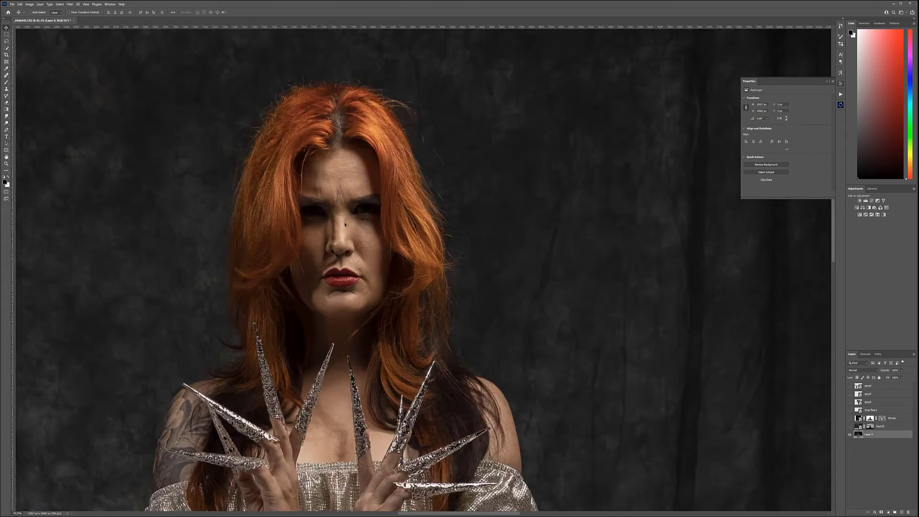
pyautogui.click(903, 513)
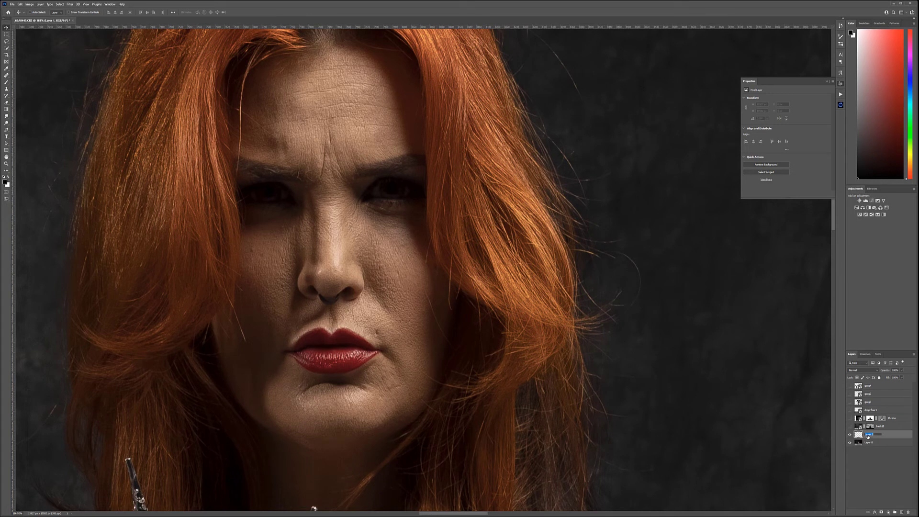
pyautogui.write('t')
pyautogui.press('Return')
# Heal the blemishes near the mouth and on the cheek with the Healing Brush
pyautogui.click(6, 75)
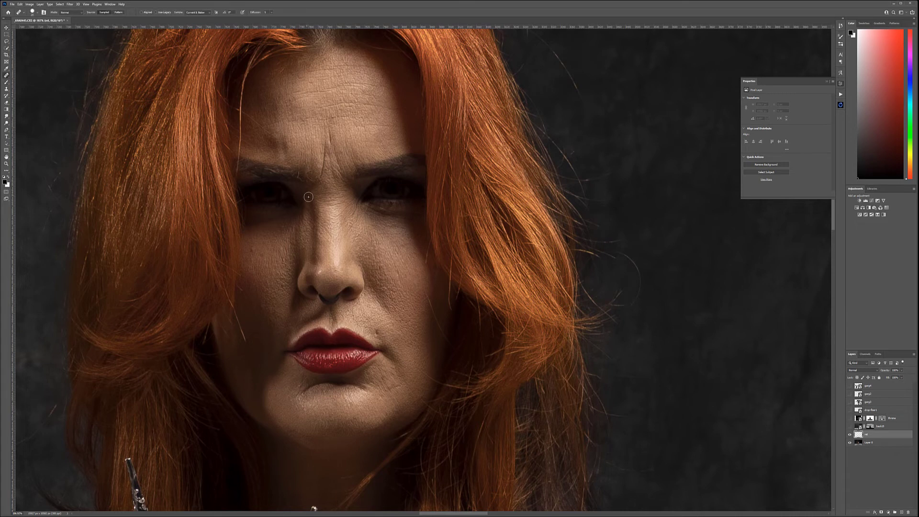
pyautogui.scroll(3, 359, 357)
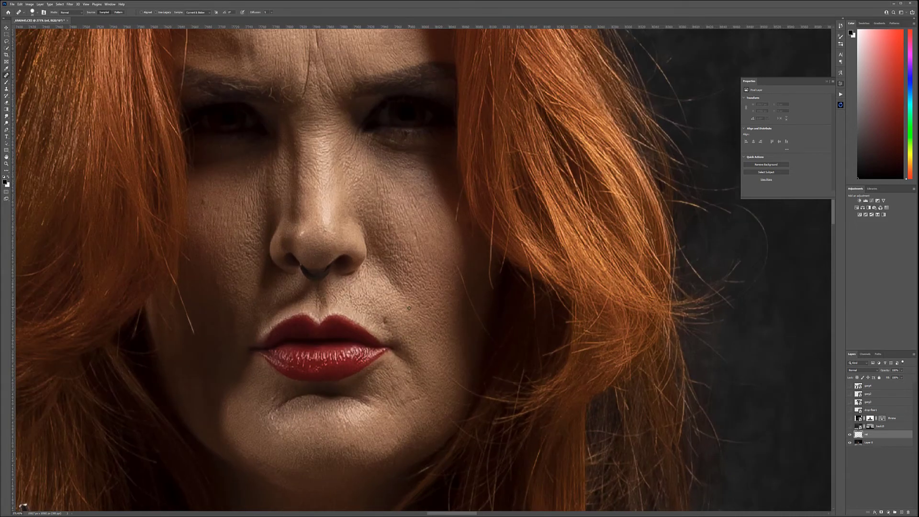
pyautogui.click(385, 319)
pyautogui.click(204, 201)
# Heal the silver fabric fold above the knee
pyautogui.moveTo(329, 231); pyautogui.dragTo(474, 67)
pyautogui.moveTo(455, 430); pyautogui.dragTo(430, 230)
pyautogui.moveTo(430, 407); pyautogui.dragTo(223, 186)
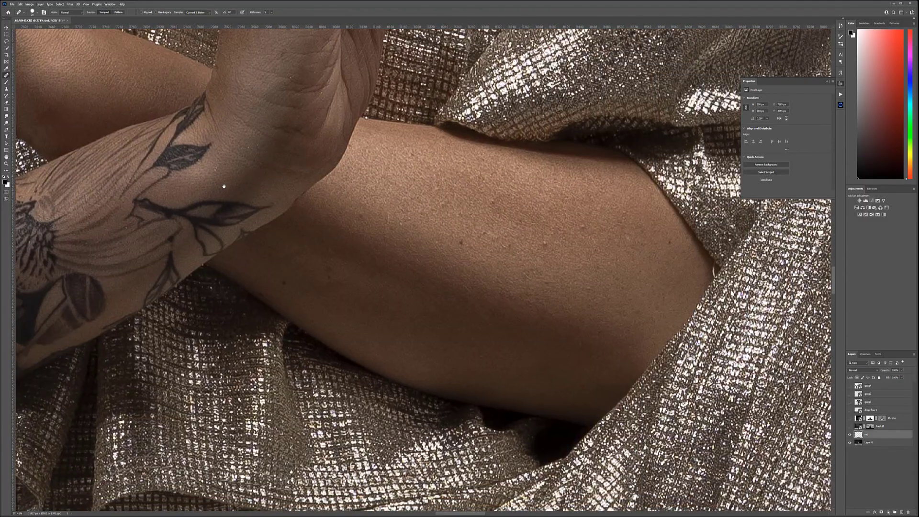
pyautogui.moveTo(537, 243); pyautogui.dragTo(445, 248)
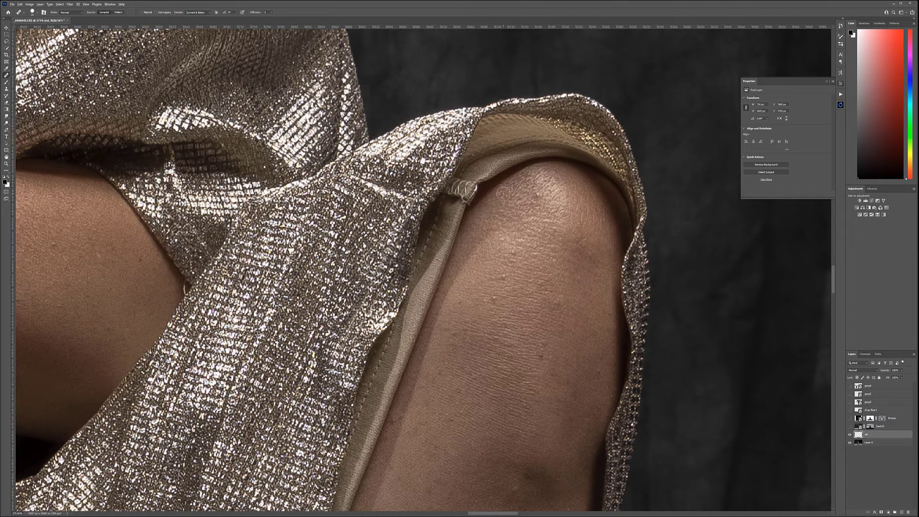
pyautogui.moveTo(483, 176)
pyautogui.mouseDown()
pyautogui.moveTo(567, 149)
pyautogui.moveTo(601, 165)
pyautogui.mouseUp()
# Paint glitter texture down the dress lining's edge
pyautogui.moveTo(391, 326)
pyautogui.mouseDown()
pyautogui.moveTo(376, 340)
pyautogui.moveTo(397, 327)
pyautogui.moveTo(380, 360)
pyautogui.moveTo(415, 311)
pyautogui.moveTo(410, 292)
pyautogui.moveTo(415, 278)
pyautogui.moveTo(414, 306)
pyautogui.moveTo(429, 267)
pyautogui.moveTo(396, 390)
pyautogui.moveTo(378, 431)
pyautogui.moveTo(359, 438)
pyautogui.moveTo(377, 375)
pyautogui.moveTo(341, 483)
pyautogui.moveTo(389, 261)
pyautogui.moveTo(354, 357)
pyautogui.moveTo(389, 276)
pyautogui.moveTo(354, 344)
pyautogui.mouseUp()
pyautogui.moveTo(373, 306)
pyautogui.mouseDown()
pyautogui.moveTo(356, 316)
pyautogui.moveTo(340, 378)
pyautogui.mouseUp()
pyautogui.moveTo(359, 319); pyautogui.dragTo(330, 392)
pyautogui.moveTo(359, 359); pyautogui.dragTo(421, 182)
pyautogui.moveTo(412, 151)
pyautogui.mouseDown()
pyautogui.moveTo(383, 230)
pyautogui.moveTo(398, 232)
pyautogui.moveTo(347, 357)
pyautogui.mouseUp()
pyautogui.moveTo(397, 251); pyautogui.dragTo(345, 385)
pyautogui.moveTo(385, 285)
pyautogui.mouseDown()
pyautogui.moveTo(336, 387)
pyautogui.moveTo(304, 500)
pyautogui.mouseUp()
# Cover the dark patches along the lining's glitter edge from top to bottom
pyautogui.scroll(-5, 306, 498)
pyautogui.moveTo(364, 98); pyautogui.dragTo(356, 115)
pyautogui.moveTo(378, 84); pyautogui.dragTo(316, 301)
pyautogui.moveTo(328, 220)
pyautogui.mouseDown()
pyautogui.moveTo(298, 287)
pyautogui.moveTo(304, 275)
pyautogui.moveTo(291, 350)
pyautogui.moveTo(291, 339)
pyautogui.moveTo(283, 364)
pyautogui.mouseUp()
pyautogui.moveTo(330, 268); pyautogui.dragTo(297, 316)
pyautogui.moveTo(359, 201); pyautogui.dragTo(325, 258)
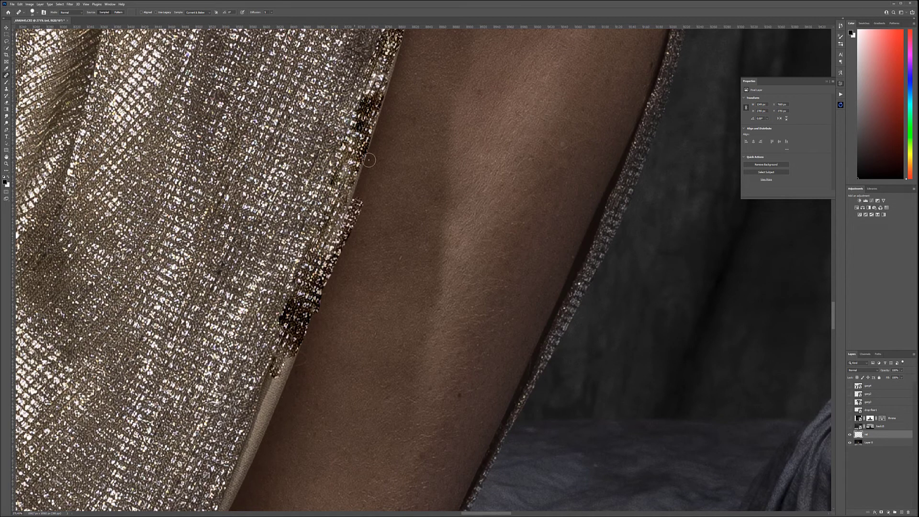
# Undo the dark healed patches and redo glitter texture along the lining edge
pyautogui.hotkey('ctrl', 'z')
pyautogui.hotkey('ctrl', 'z')
pyautogui.hotkey('ctrl', 'z')
pyautogui.hotkey('ctrl', 'z')
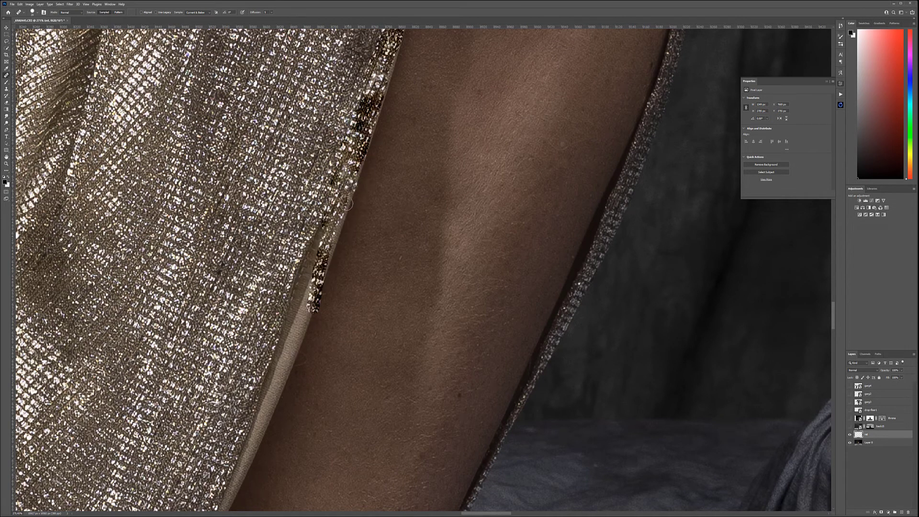
pyautogui.moveTo(335, 210); pyautogui.dragTo(284, 328)
pyautogui.moveTo(301, 274); pyautogui.dragTo(275, 341)
pyautogui.moveTo(335, 232); pyautogui.dragTo(272, 390)
pyautogui.moveTo(313, 287); pyautogui.dragTo(282, 390)
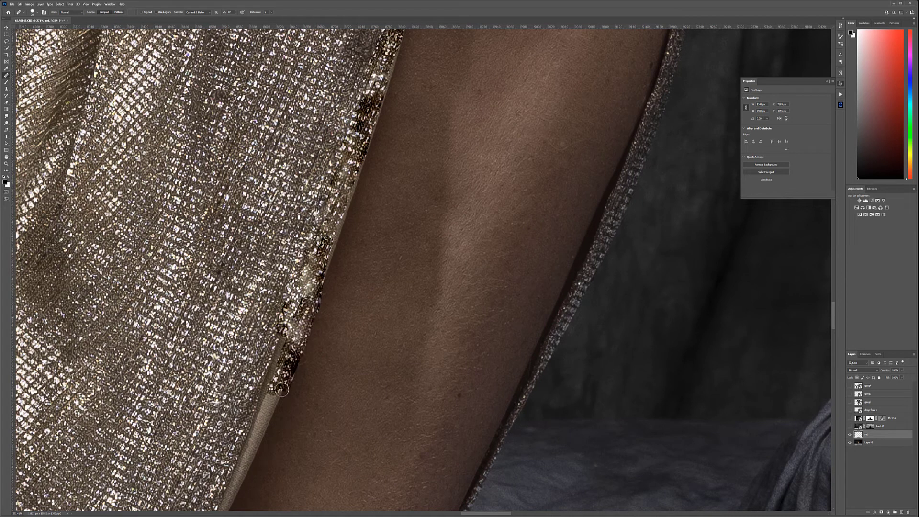
pyautogui.moveTo(295, 296); pyautogui.dragTo(251, 433)
# Heal the dark spots on the lower lining strip with glitter texture
pyautogui.moveTo(284, 368)
pyautogui.mouseDown()
pyautogui.moveTo(321, 163)
pyautogui.moveTo(297, 213)
pyautogui.mouseUp()
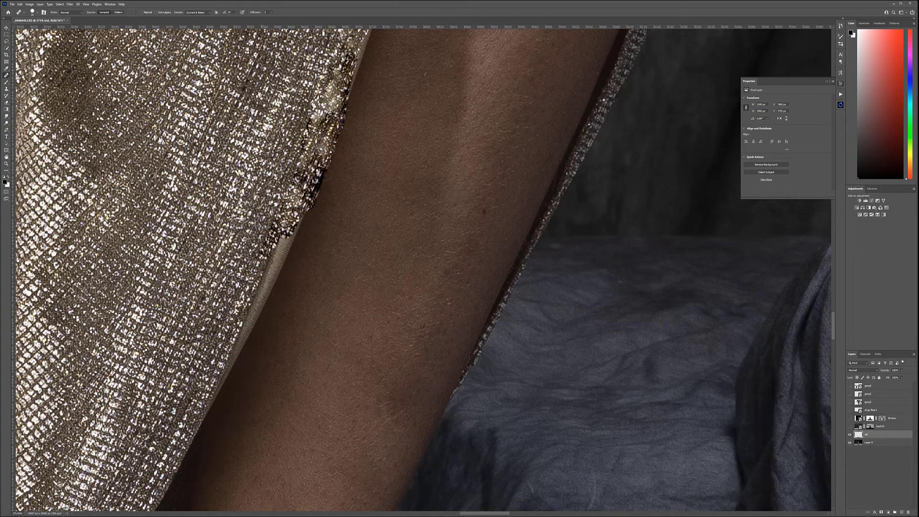
pyautogui.moveTo(322, 144); pyautogui.dragTo(288, 224)
pyautogui.moveTo(292, 192); pyautogui.dragTo(236, 342)
pyautogui.moveTo(261, 292); pyautogui.dragTo(189, 424)
pyautogui.moveTo(307, 208); pyautogui.dragTo(265, 297)
pyautogui.moveTo(294, 223); pyautogui.dragTo(313, 173)
# Replace the smooth beige lining near the knee with glitter texture
pyautogui.moveTo(373, 109); pyautogui.dragTo(296, 289)
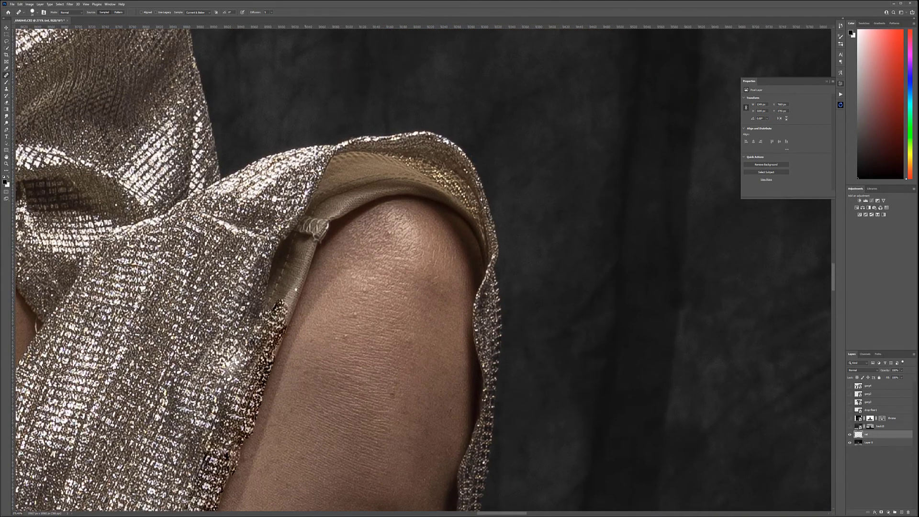
pyautogui.moveTo(291, 236)
pyautogui.mouseDown()
pyautogui.moveTo(271, 296)
pyautogui.moveTo(295, 264)
pyautogui.moveTo(277, 330)
pyautogui.moveTo(302, 253)
pyautogui.moveTo(335, 201)
pyautogui.moveTo(309, 235)
pyautogui.moveTo(353, 201)
pyautogui.moveTo(304, 236)
pyautogui.moveTo(385, 185)
pyautogui.moveTo(412, 181)
pyautogui.mouseUp()
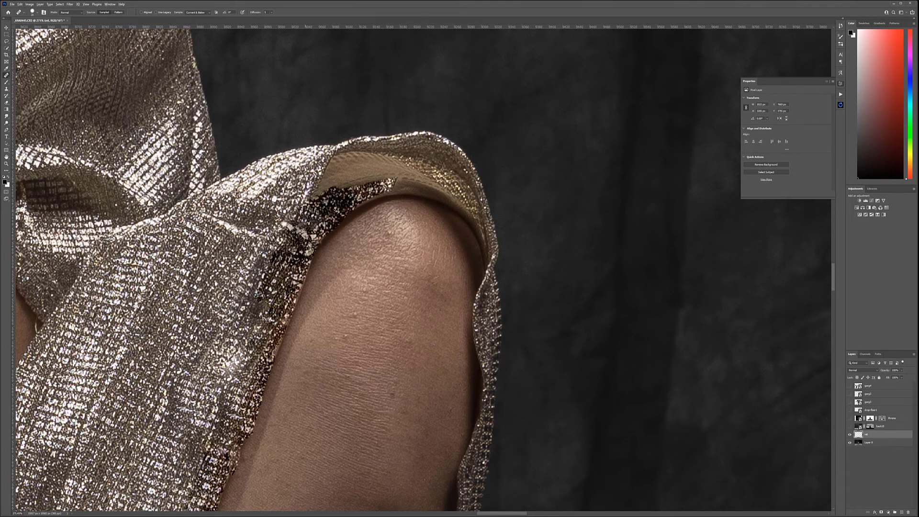
pyautogui.moveTo(315, 197)
pyautogui.mouseDown()
pyautogui.moveTo(376, 152)
pyautogui.moveTo(445, 168)
pyautogui.moveTo(444, 184)
pyautogui.moveTo(352, 180)
pyautogui.moveTo(417, 166)
pyautogui.moveTo(330, 198)
pyautogui.moveTo(421, 184)
pyautogui.moveTo(413, 191)
pyautogui.moveTo(466, 211)
pyautogui.moveTo(402, 187)
pyautogui.moveTo(421, 175)
pyautogui.mouseUp()
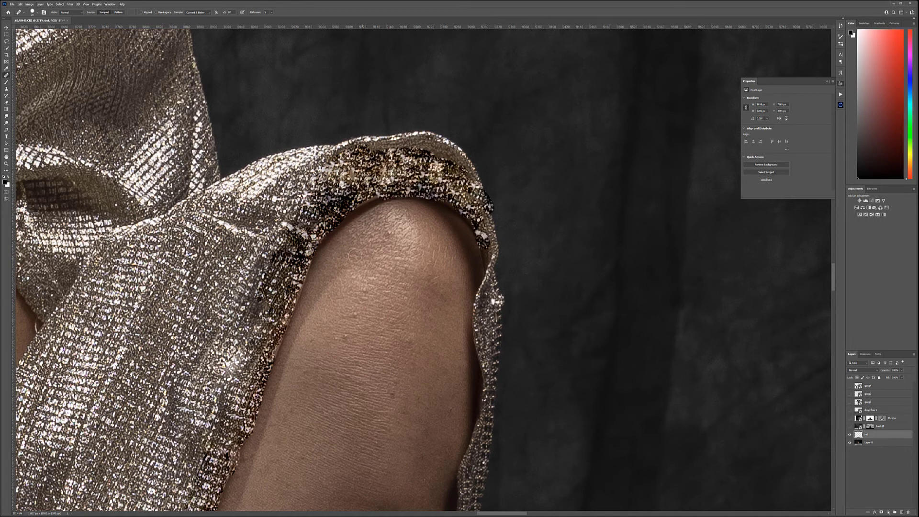
pyautogui.scroll(-3, 358, 236)
pyautogui.scroll(-4, 358, 236)
pyautogui.scroll(5, 358, 235)
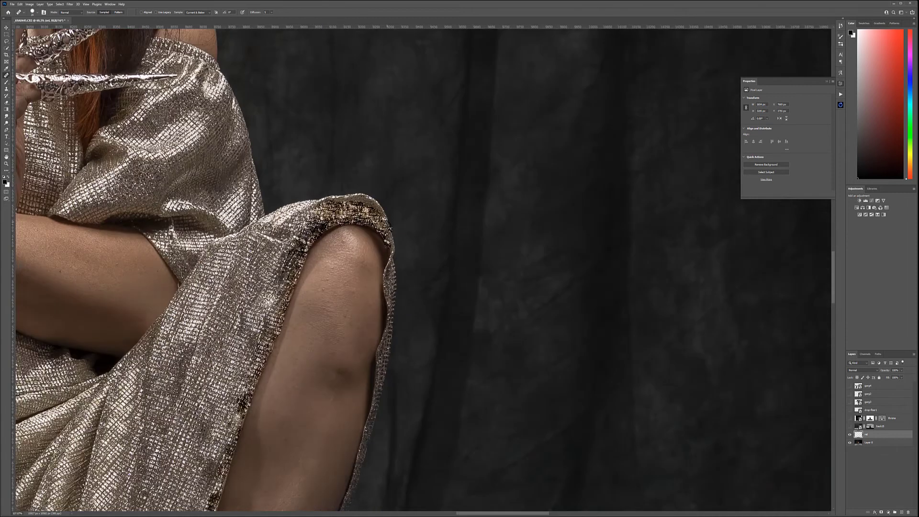
# Retexture the dark lining rim over the knee and view the whole image
pyautogui.moveTo(294, 204)
pyautogui.mouseDown()
pyautogui.moveTo(359, 201)
pyautogui.moveTo(337, 211)
pyautogui.moveTo(363, 192)
pyautogui.moveTo(380, 218)
pyautogui.mouseUp()
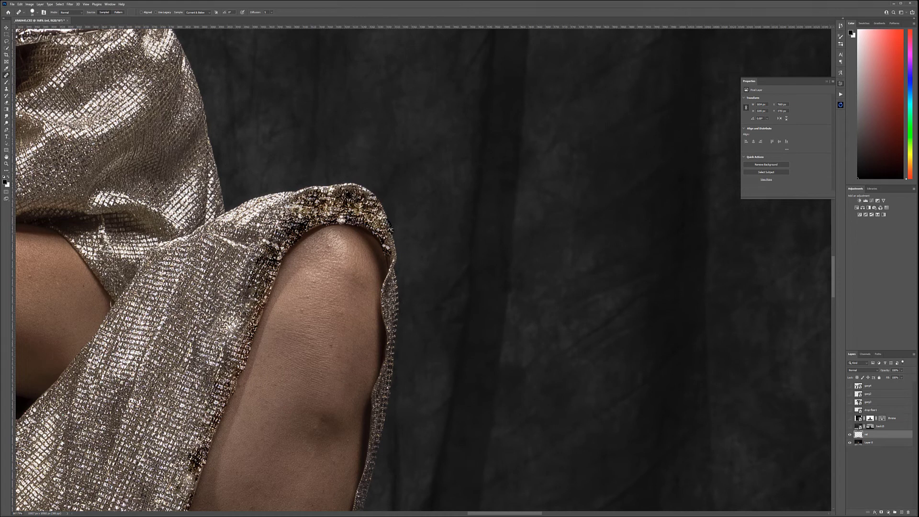
pyautogui.moveTo(287, 226)
pyautogui.mouseDown()
pyautogui.moveTo(363, 219)
pyautogui.moveTo(376, 233)
pyautogui.moveTo(386, 229)
pyautogui.moveTo(390, 254)
pyautogui.mouseUp()
pyautogui.moveTo(340, 202); pyautogui.dragTo(371, 205)
pyautogui.hotkey('ctrl', '0')
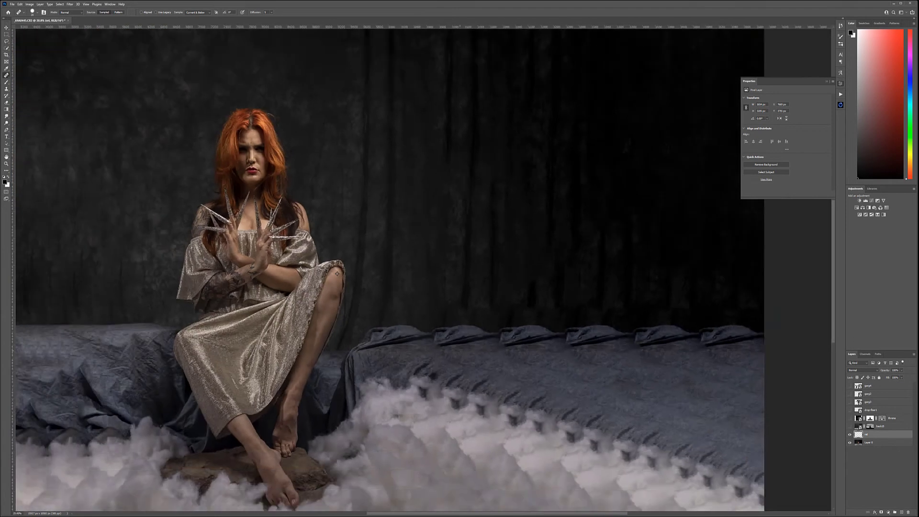
pyautogui.scroll(5, 424, 330)
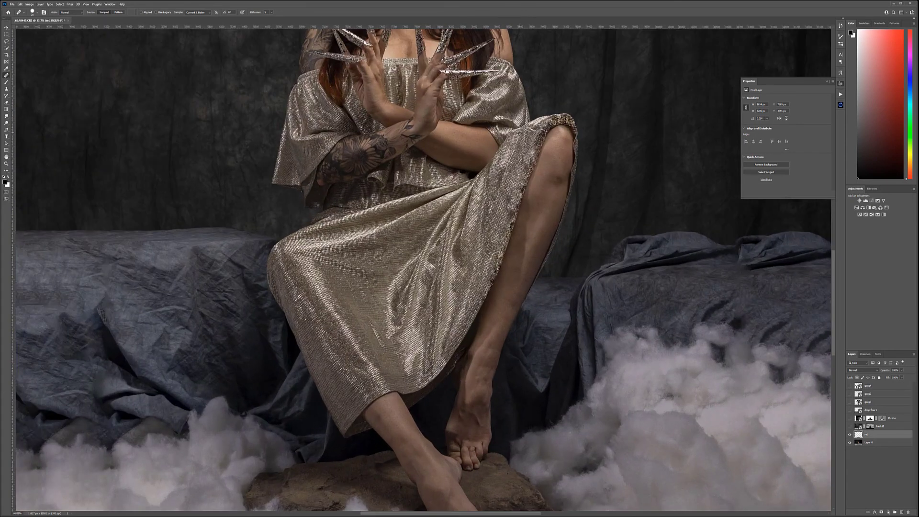
pyautogui.scroll(-1, 531, 275)
pyautogui.scroll(3, 551, 239)
pyautogui.scroll(-5, 574, 201)
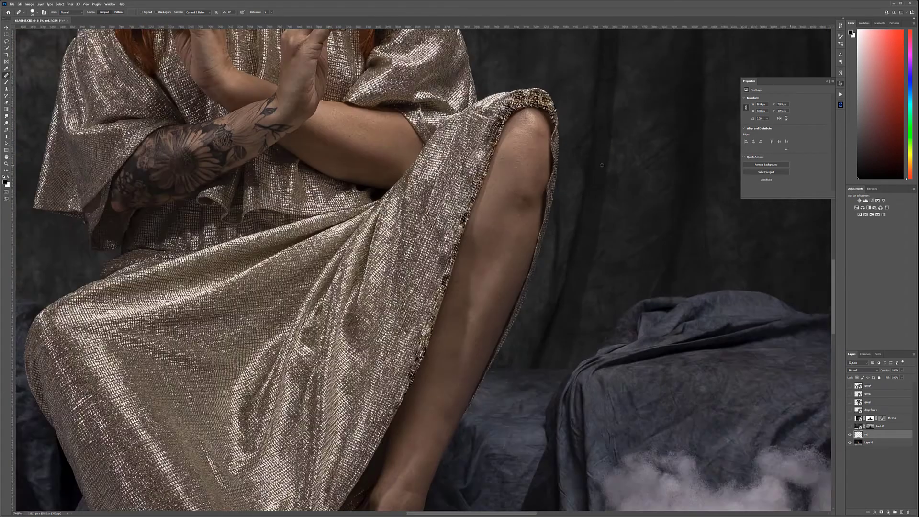
pyautogui.scroll(-2, 602, 166)
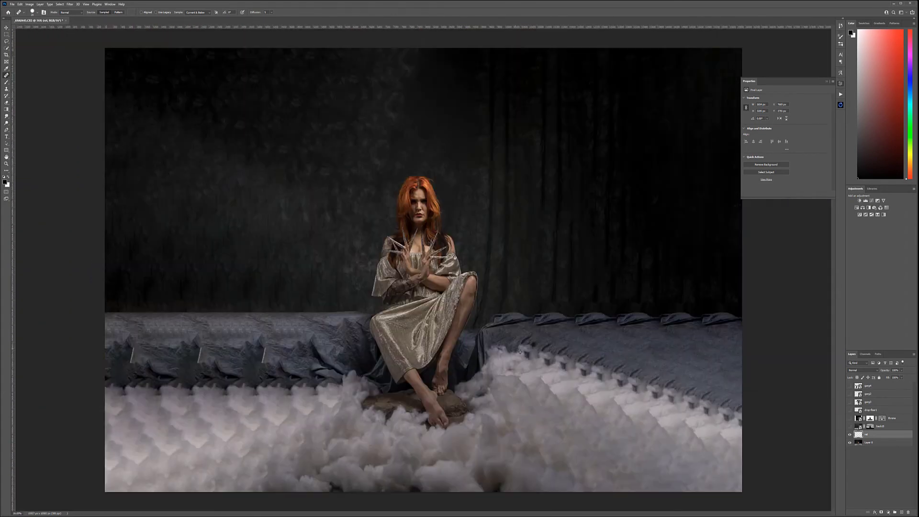
pyautogui.scroll(1, 521, 351)
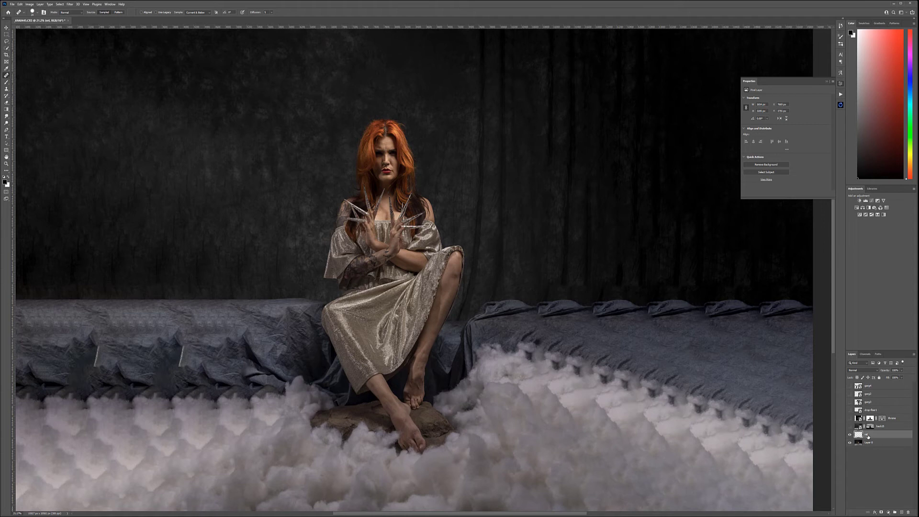
# Add a new layer above ret and apply the Noise > Dust & Scratches filter
pyautogui.hotkey('ctrl', 'shift', 'alt', 'n')
pyautogui.click(69, 4)
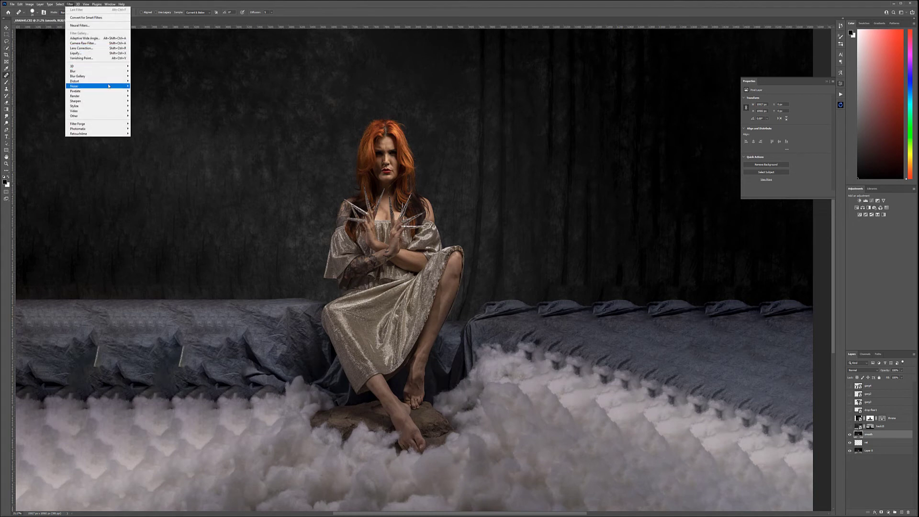
pyautogui.moveTo(108, 86)
pyautogui.click(144, 95)
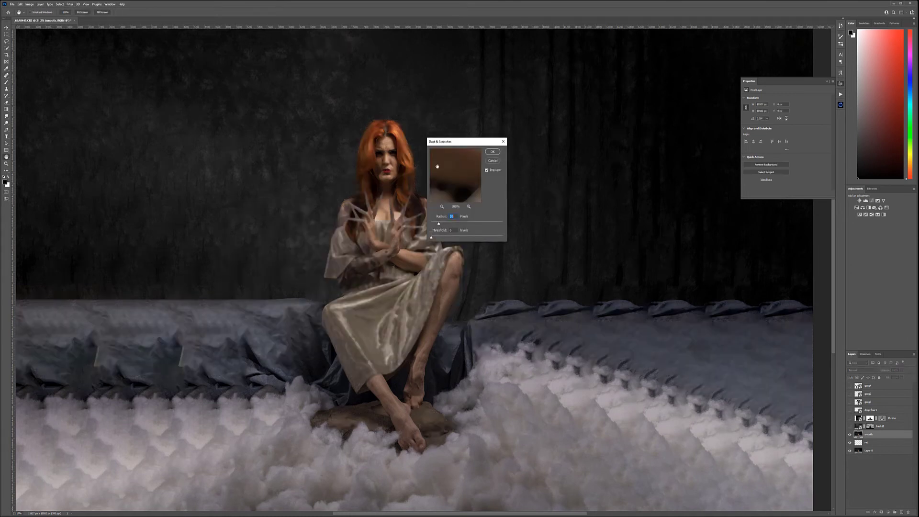
pyautogui.click(493, 152)
pyautogui.press('j')
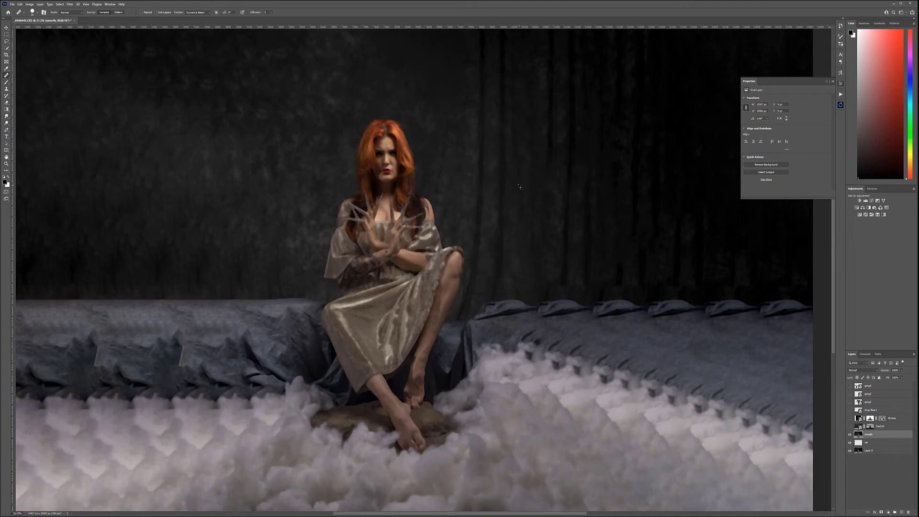
# Set a white brush at 10% opacity and hide the smooth layer behind a black mask
pyautogui.click(7, 82)
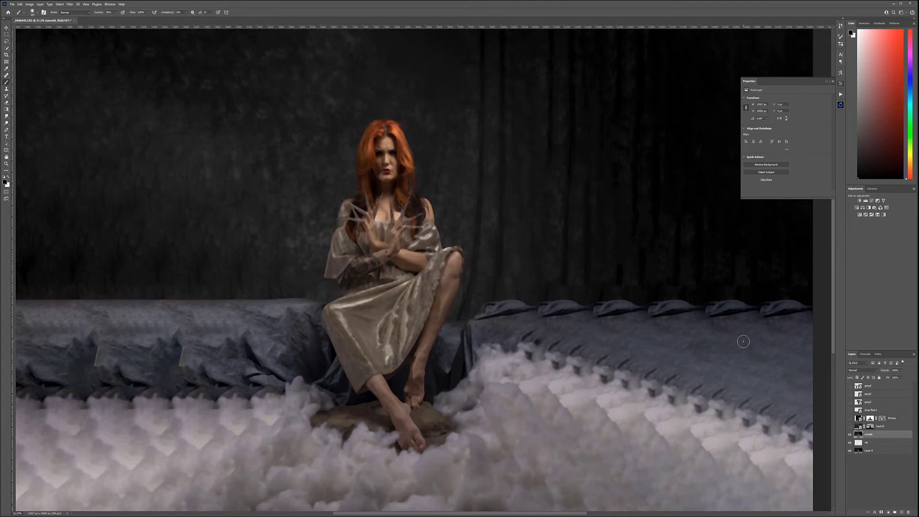
pyautogui.press('x')
pyautogui.press('1')
pyautogui.hotkey('ctrl', 'alt', 'm')
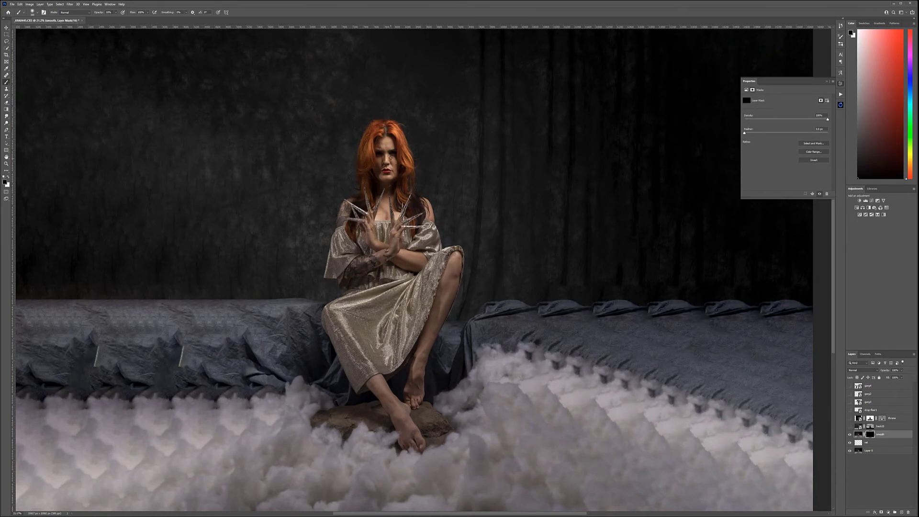
pyautogui.scroll(5, 385, 157)
pyautogui.scroll(3, 378, 109)
# Paint the smoothing back over the forehead wrinkles
pyautogui.moveTo(375, 140)
pyautogui.mouseDown()
pyautogui.moveTo(373, 115)
pyautogui.moveTo(366, 129)
pyautogui.moveTo(394, 139)
pyautogui.moveTo(405, 109)
pyautogui.moveTo(400, 82)
pyautogui.mouseUp()
pyautogui.moveTo(345, 119)
pyautogui.mouseDown()
pyautogui.moveTo(394, 135)
pyautogui.moveTo(419, 129)
pyautogui.moveTo(402, 110)
pyautogui.moveTo(412, 109)
pyautogui.mouseUp()
pyautogui.press('x')
pyautogui.moveTo(445, 88)
pyautogui.mouseDown()
pyautogui.moveTo(434, 133)
pyautogui.moveTo(323, 131)
pyautogui.moveTo(388, 157)
pyautogui.mouseUp()
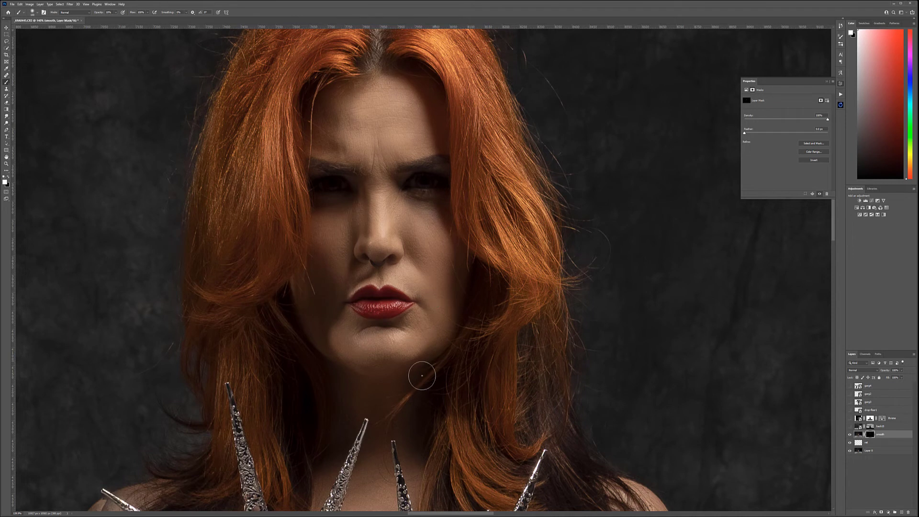
pyautogui.scroll(-5, 421, 375)
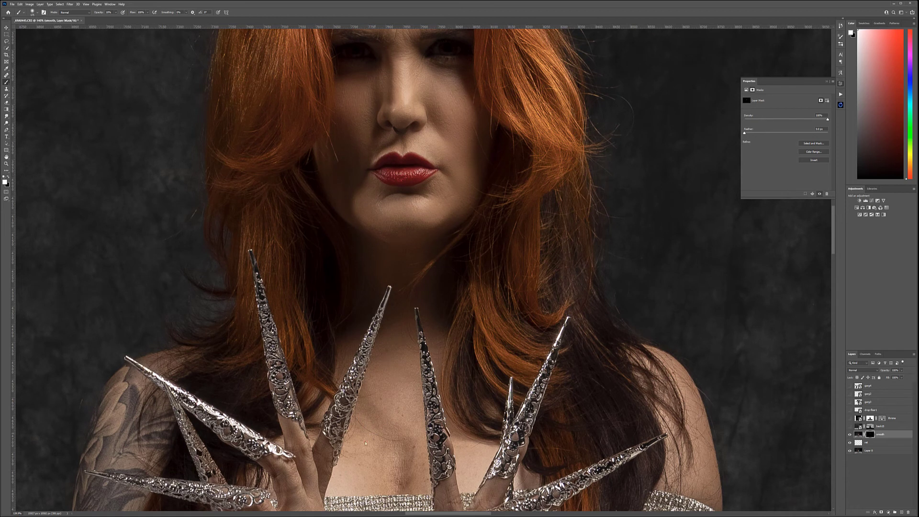
pyautogui.scroll(-5, 412, 362)
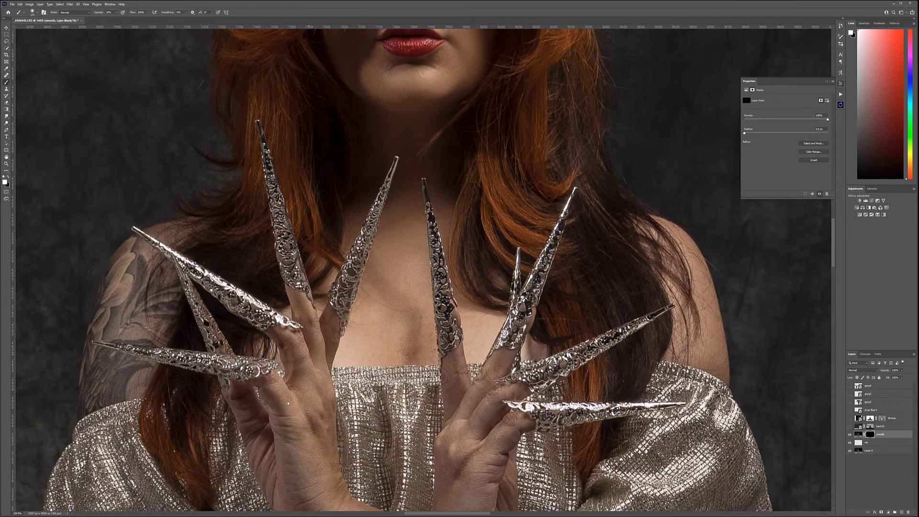
pyautogui.scroll(-5, 288, 403)
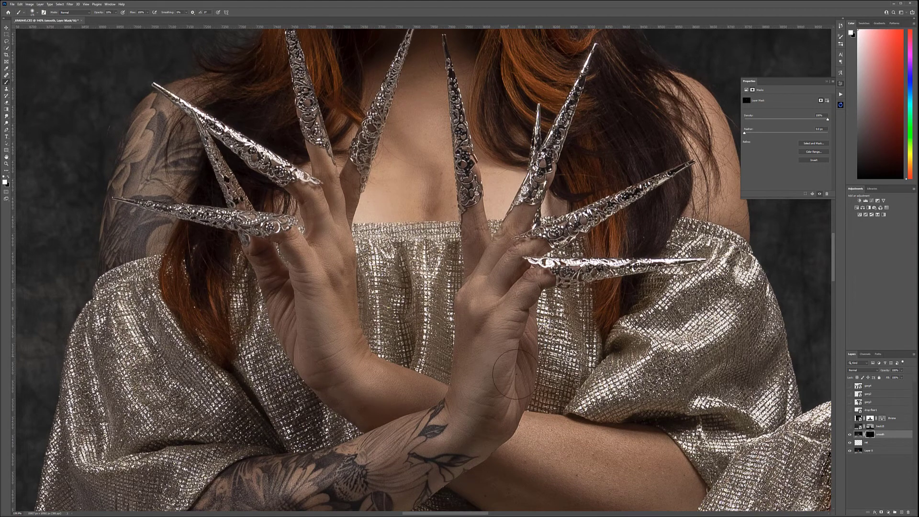
pyautogui.scroll(6, 524, 350)
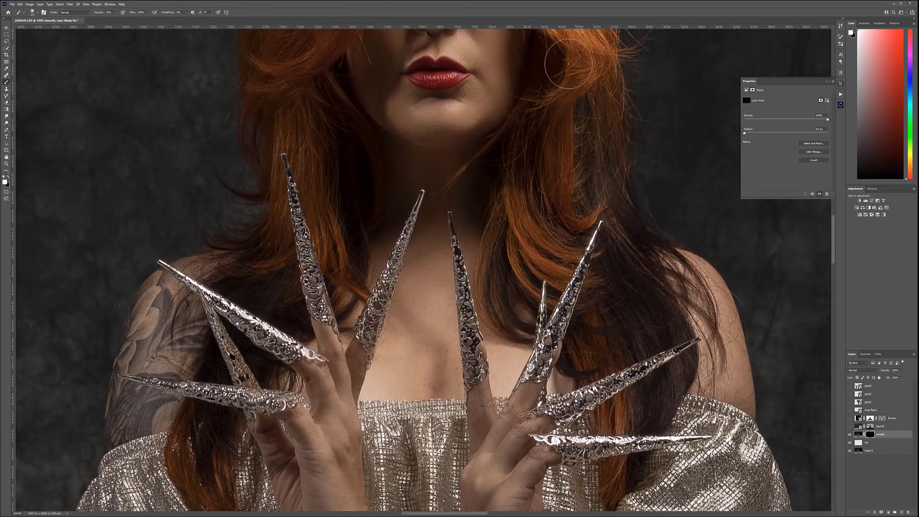
pyautogui.scroll(-15, 439, 185)
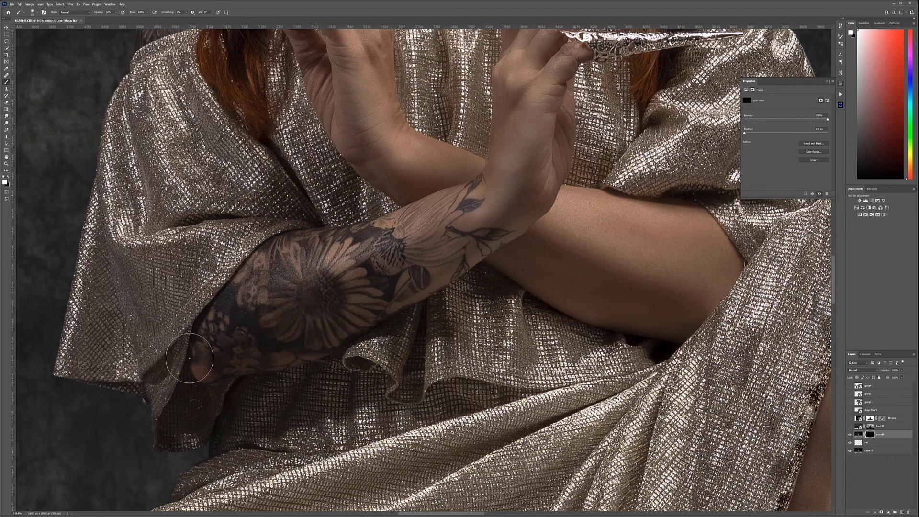
# Pan and zoom around the retouch to inspect the legs, rock, dress hem and clawed hands
pyautogui.moveTo(359, 397); pyautogui.dragTo(410, 346)
pyautogui.scroll(5, 410, 346)
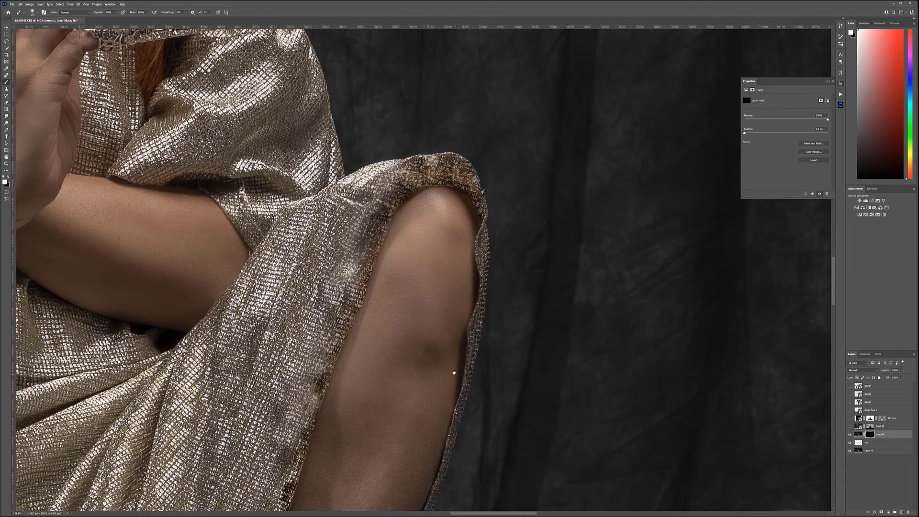
pyautogui.scroll(-3, 452, 365)
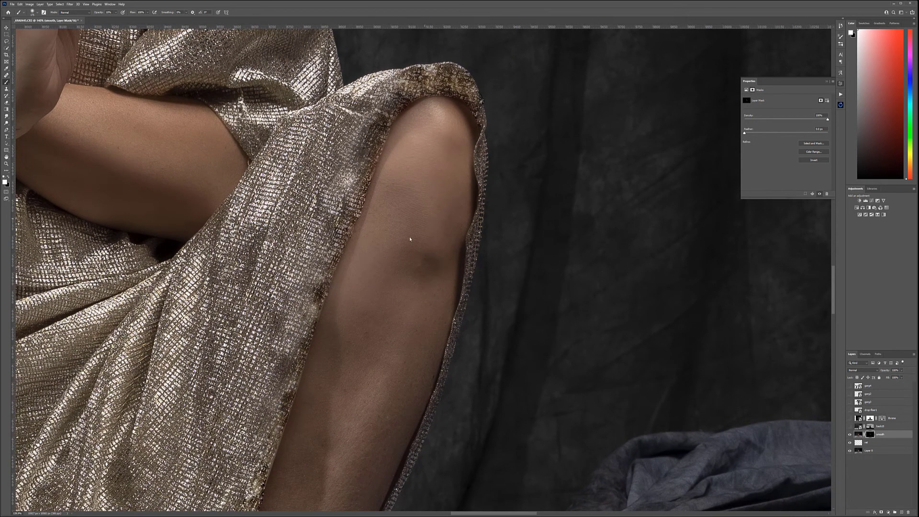
pyautogui.moveTo(296, 410); pyautogui.dragTo(373, 191)
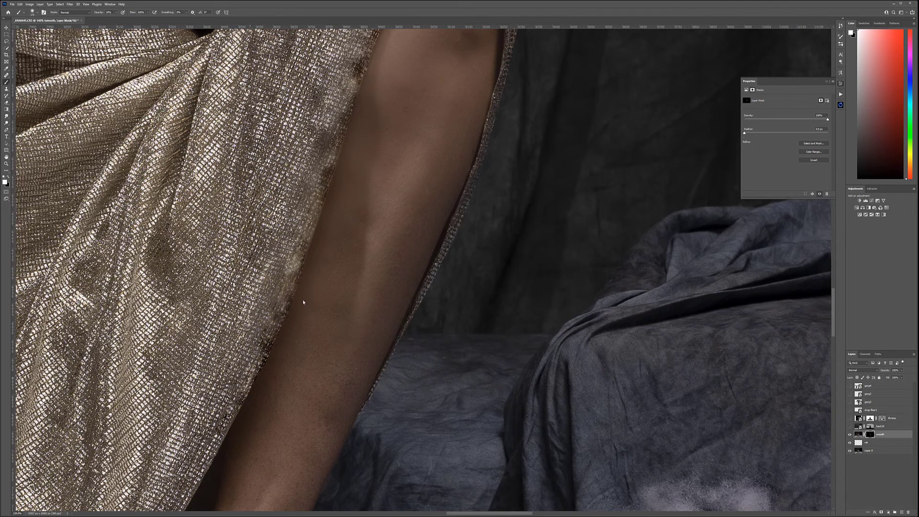
pyautogui.scroll(-4, 354, 335)
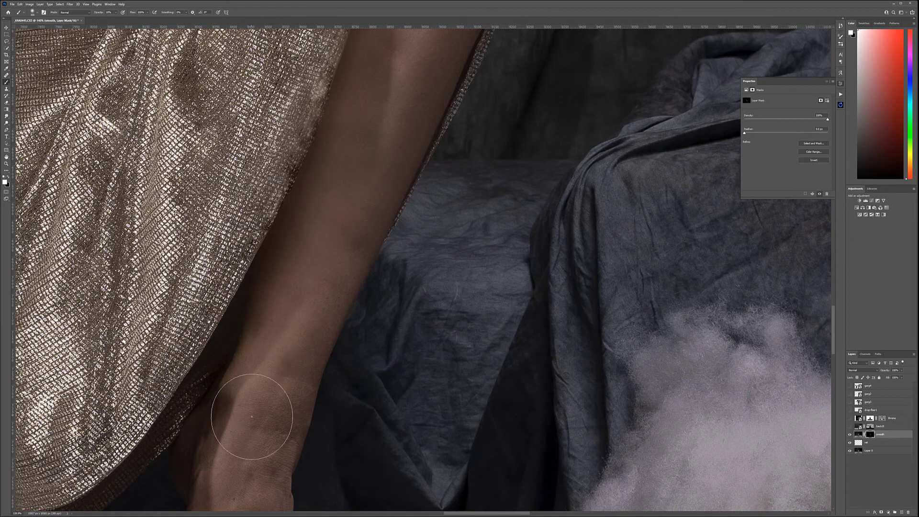
pyautogui.scroll(-4, 252, 420)
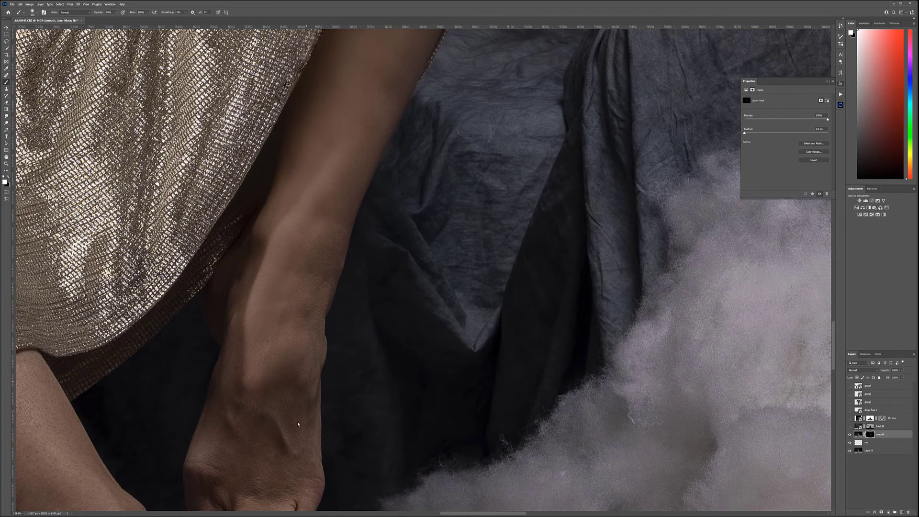
pyautogui.scroll(-5, 222, 449)
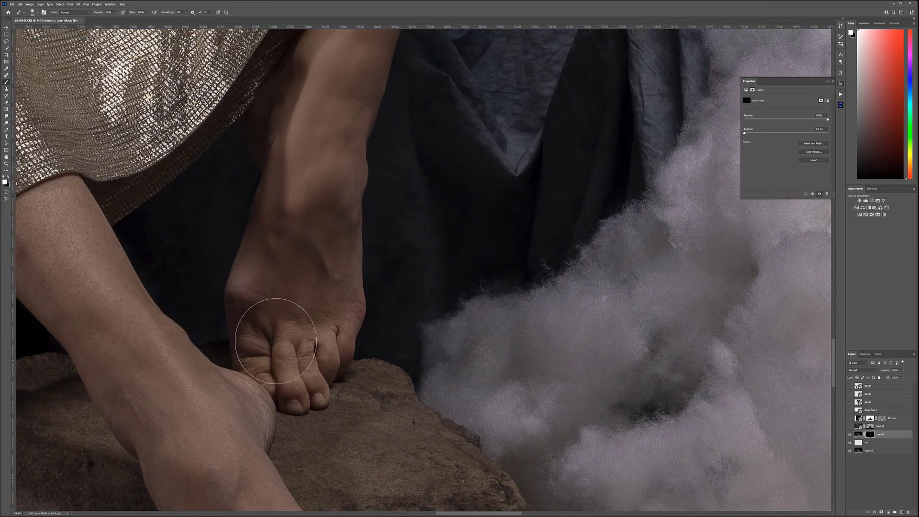
pyautogui.hscroll(-5, 335, 301)
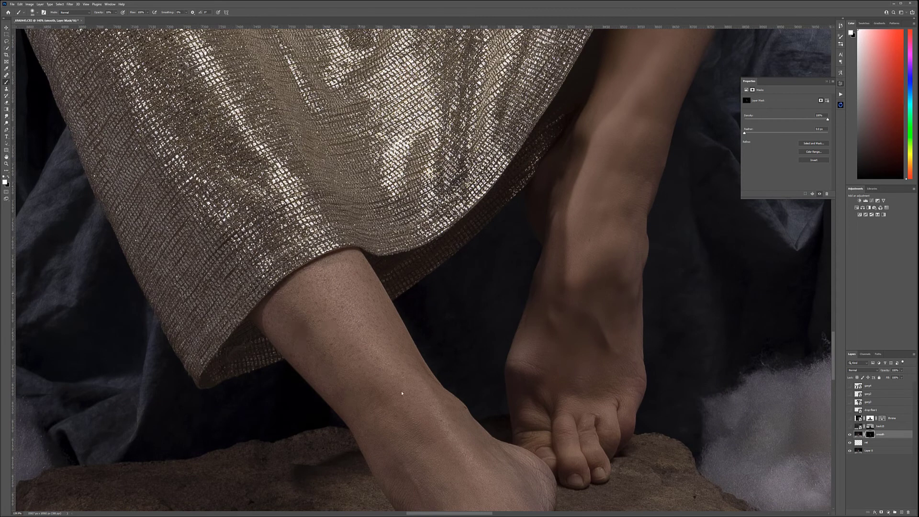
pyautogui.scroll(-5, 330, 261)
pyautogui.hscroll(3, 331, 261)
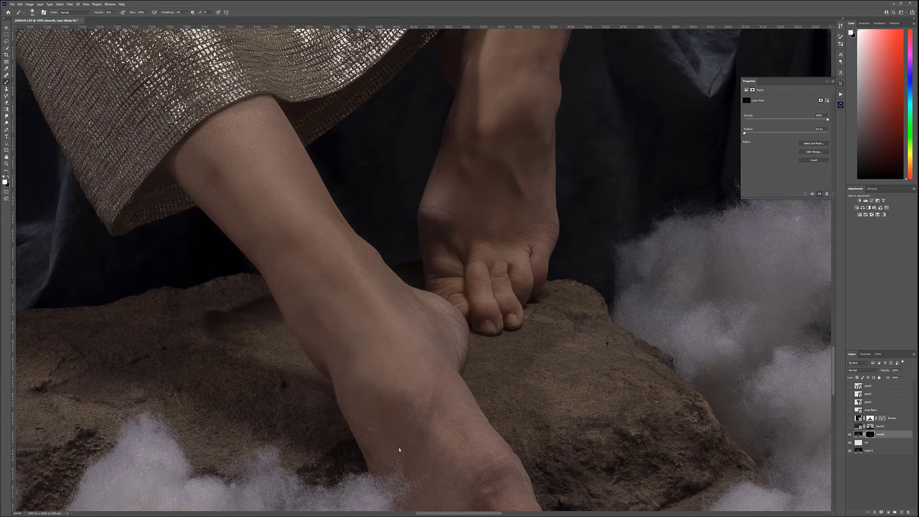
pyautogui.moveTo(447, 447); pyautogui.dragTo(216, 317)
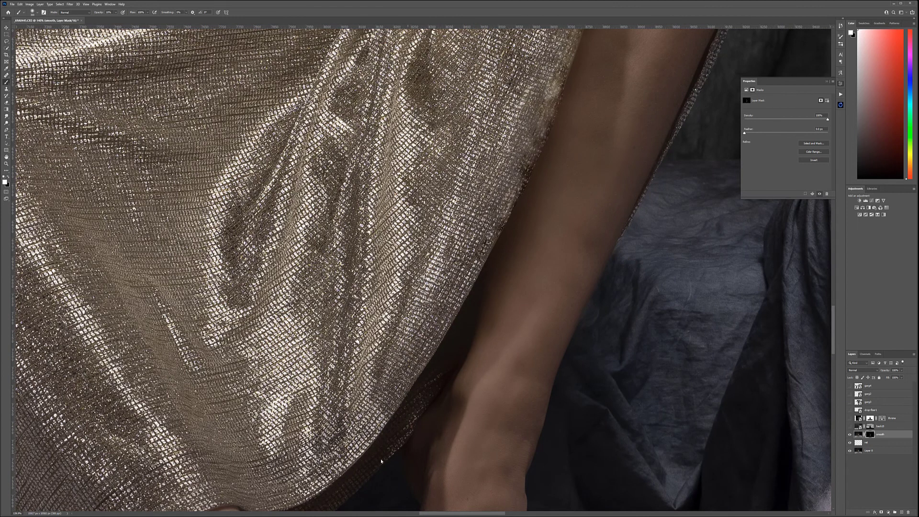
pyautogui.moveTo(381, 460); pyautogui.dragTo(457, 352)
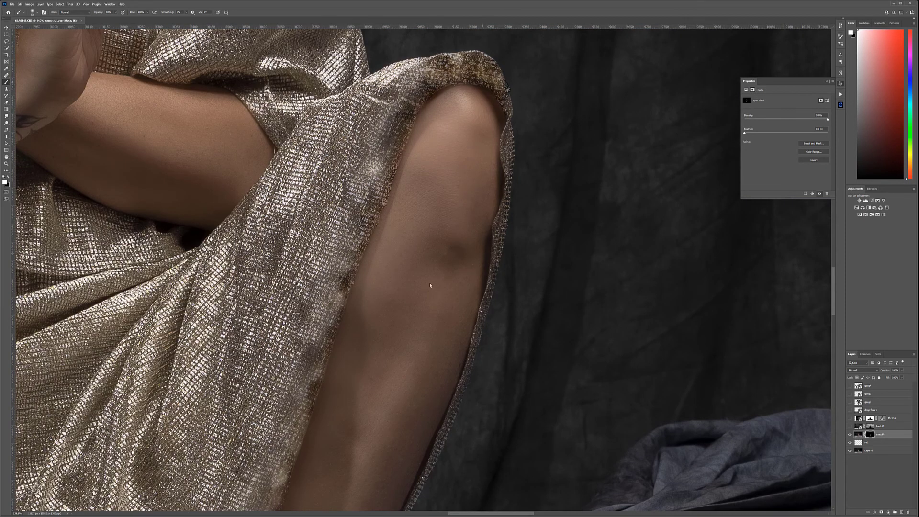
pyautogui.moveTo(430, 286); pyautogui.dragTo(397, 477)
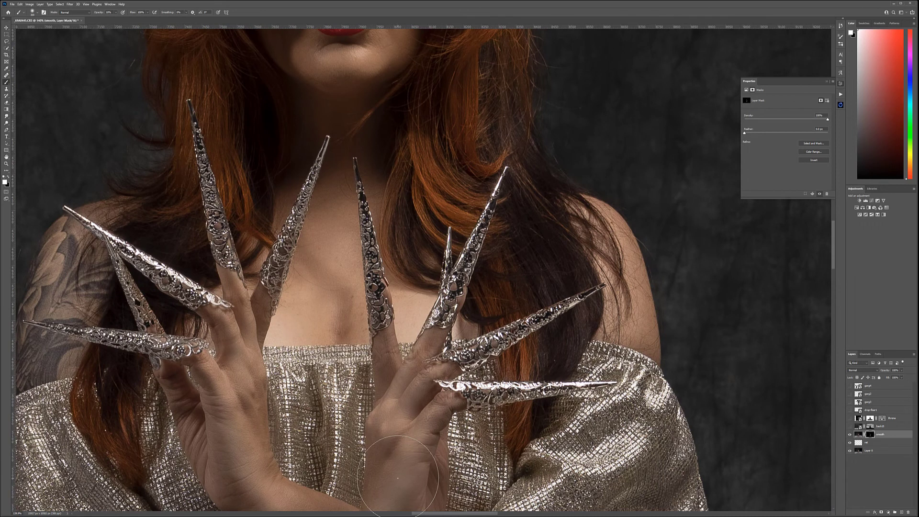
pyautogui.scroll(-5, 398, 477)
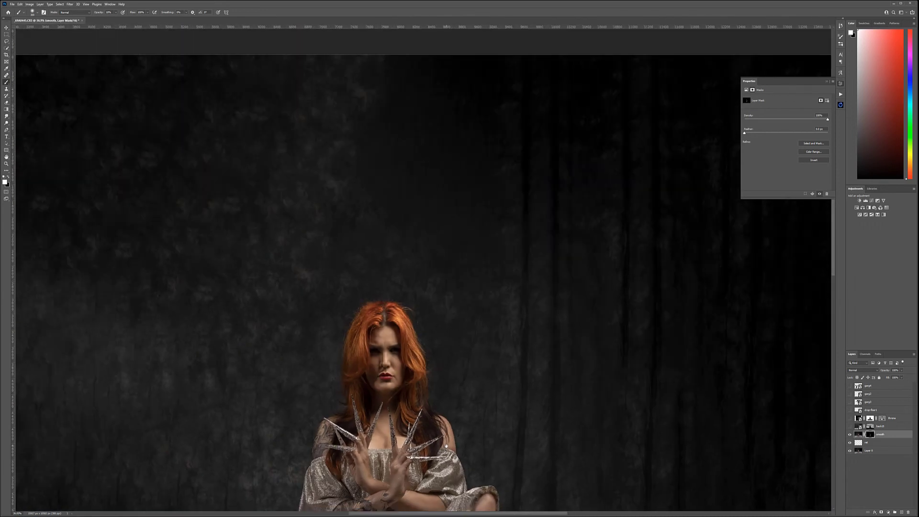
pyautogui.scroll(-5, 446, 446)
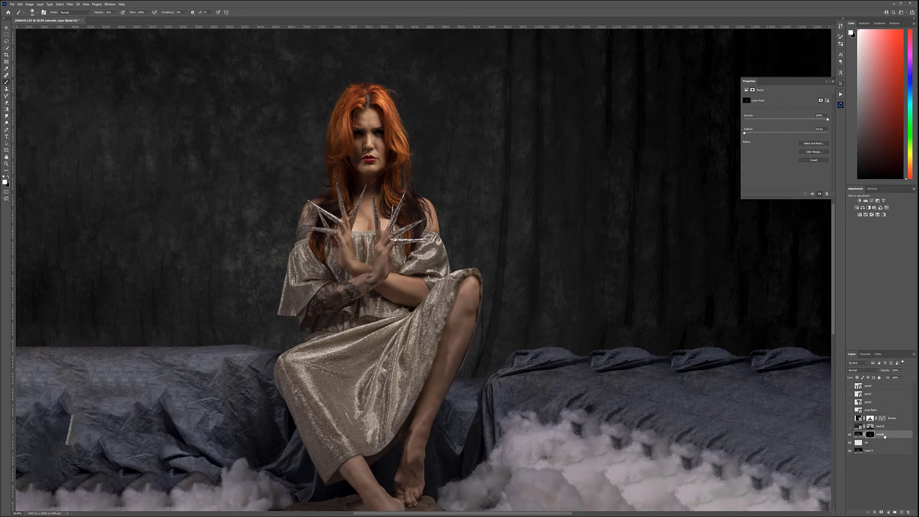
# Create a new layer named hair above the smooth layer
pyautogui.hotkey('ctrl', 'shift', 'alt', 'n')
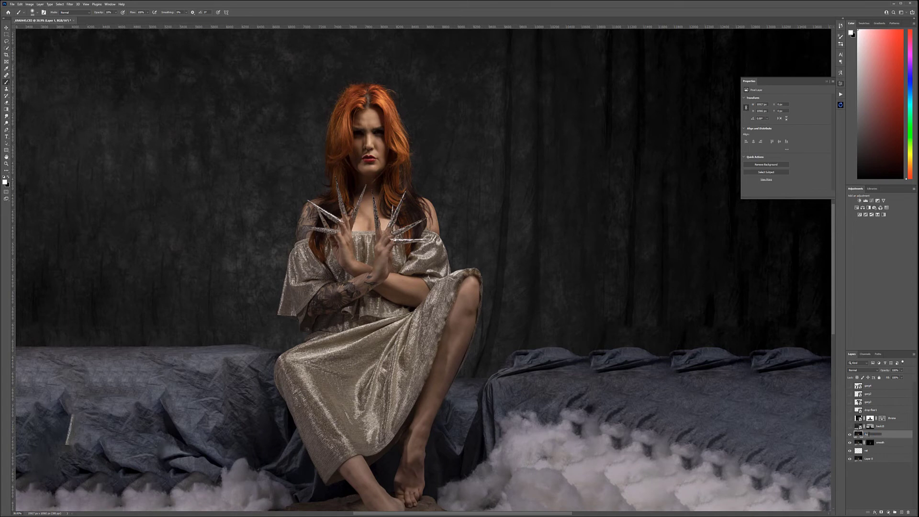
pyautogui.press('Return')
pyautogui.click(70, 5)
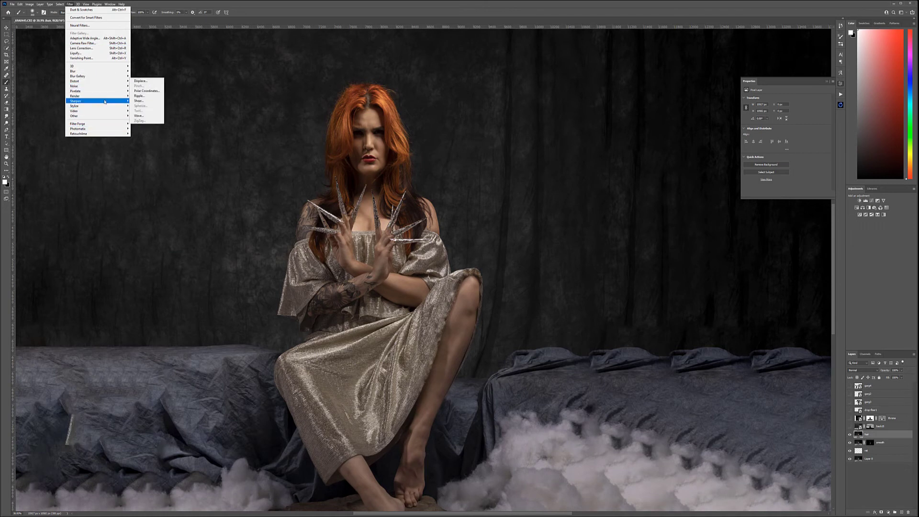
# Apply the Oil Paint filter to the hair layer with brush scale 0.1
pyautogui.moveTo(106, 110)
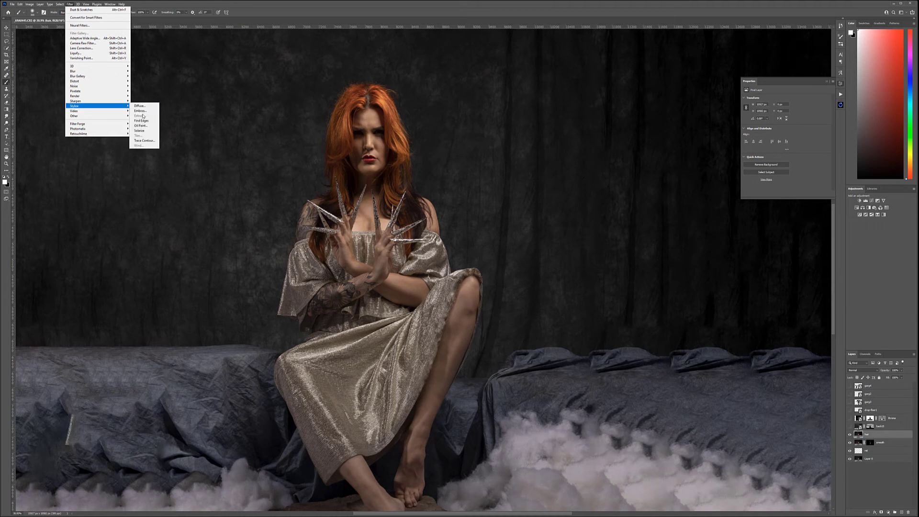
pyautogui.click(568, 189)
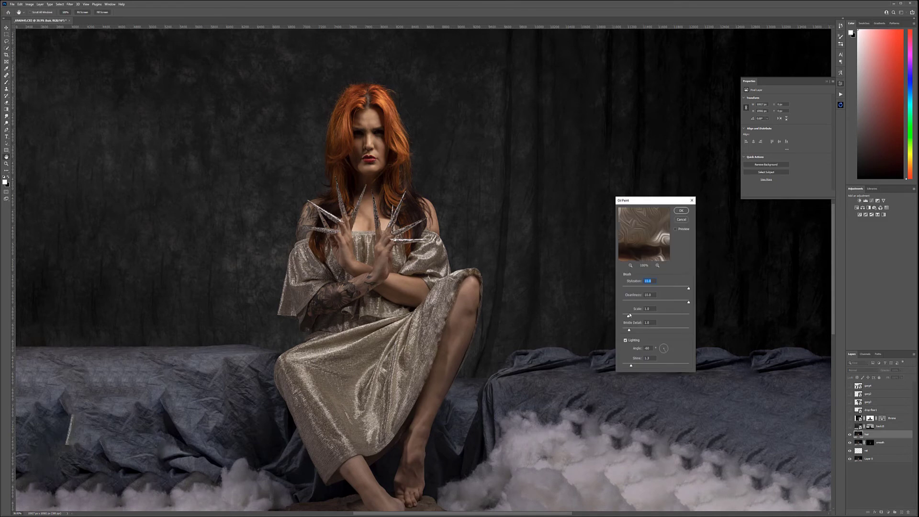
pyautogui.moveTo(628, 317); pyautogui.dragTo(622, 315)
pyautogui.click(681, 211)
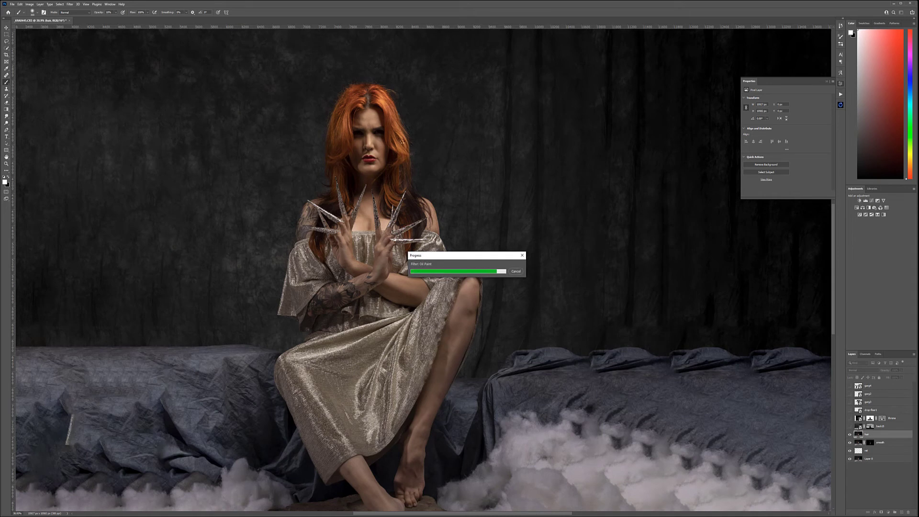
# Sharpen the hair layer with Unsharp Mask at a 1.0 px radius
pyautogui.click(70, 4)
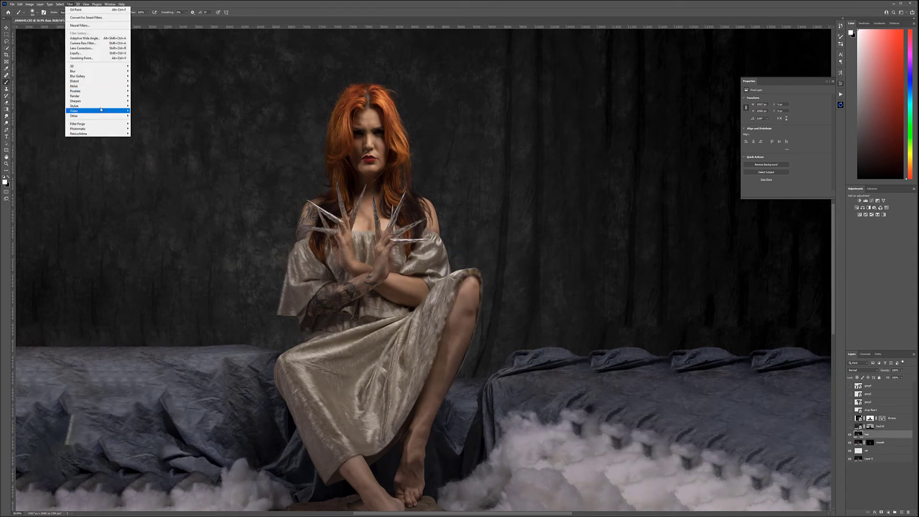
pyautogui.moveTo(101, 104)
pyautogui.click(144, 123)
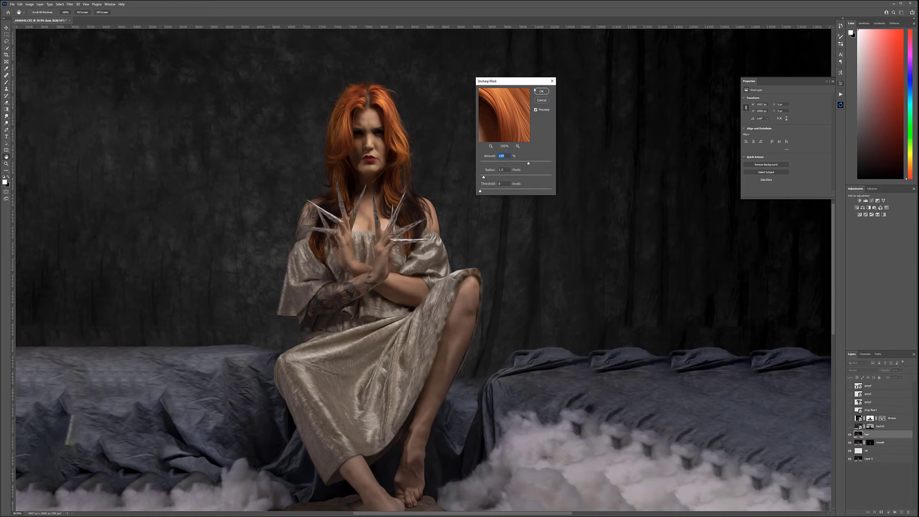
pyautogui.click(536, 91)
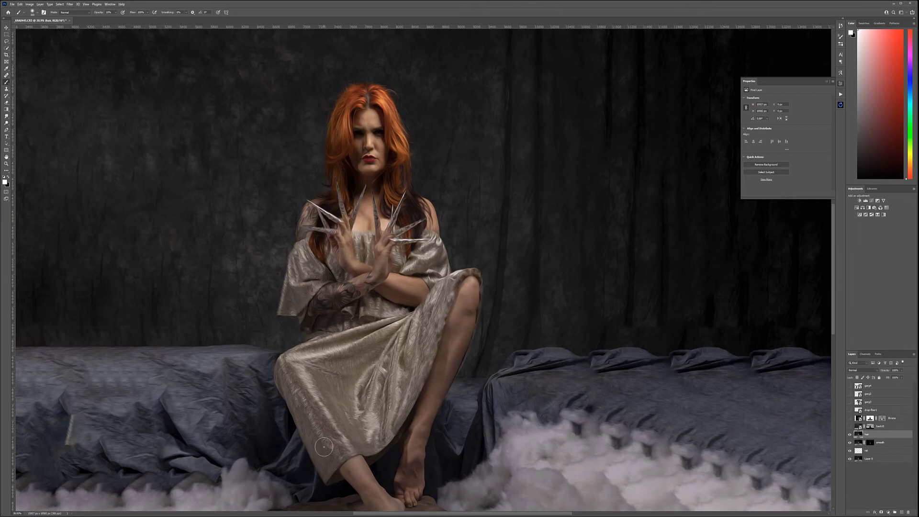
# Give the hair layer a black hide-all layer mask
pyautogui.scroll(4, 337, 442)
pyautogui.scroll(3, 313, 344)
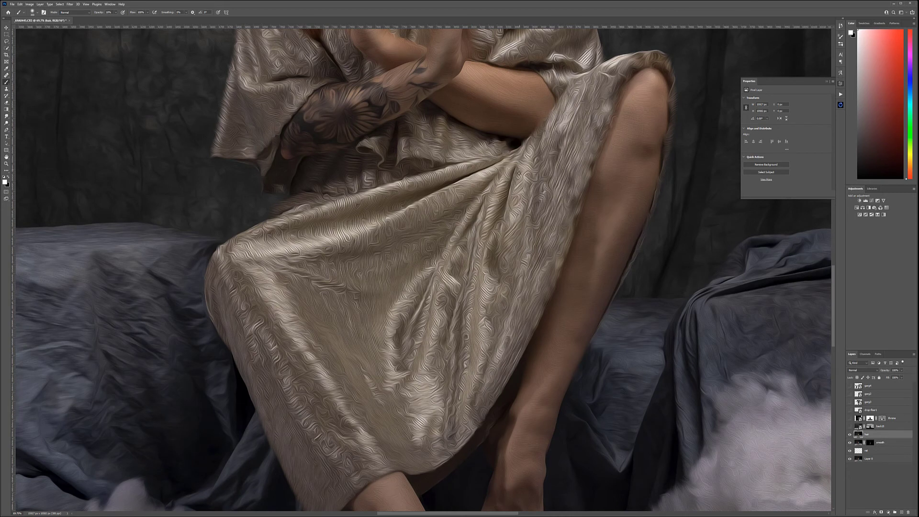
pyautogui.scroll(-6, 517, 171)
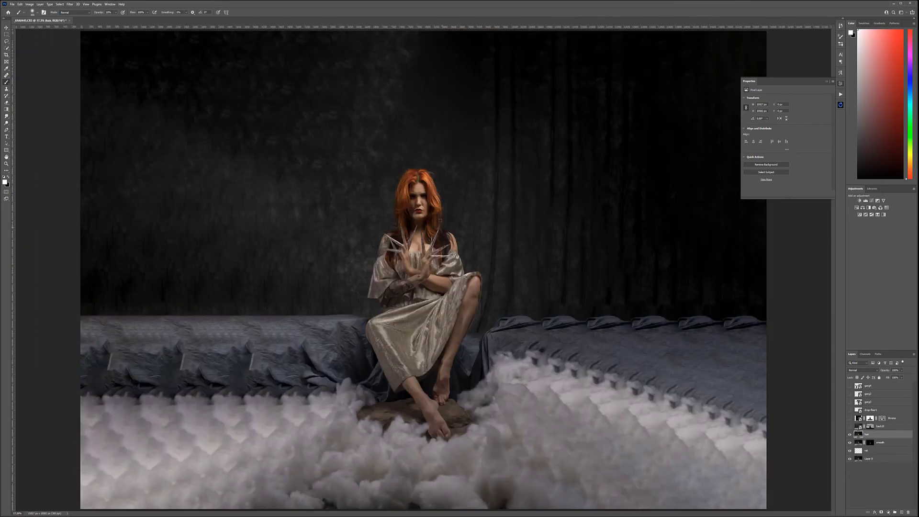
pyautogui.scroll(5, 433, 179)
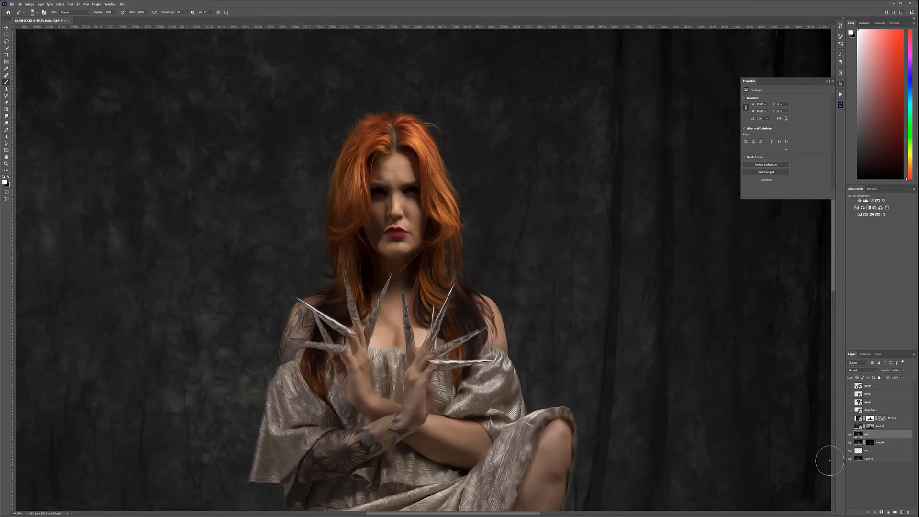
pyautogui.keyDown('alt'); pyautogui.click(879, 513); pyautogui.keyUp('alt')
pyautogui.scroll(2, 335, 141)
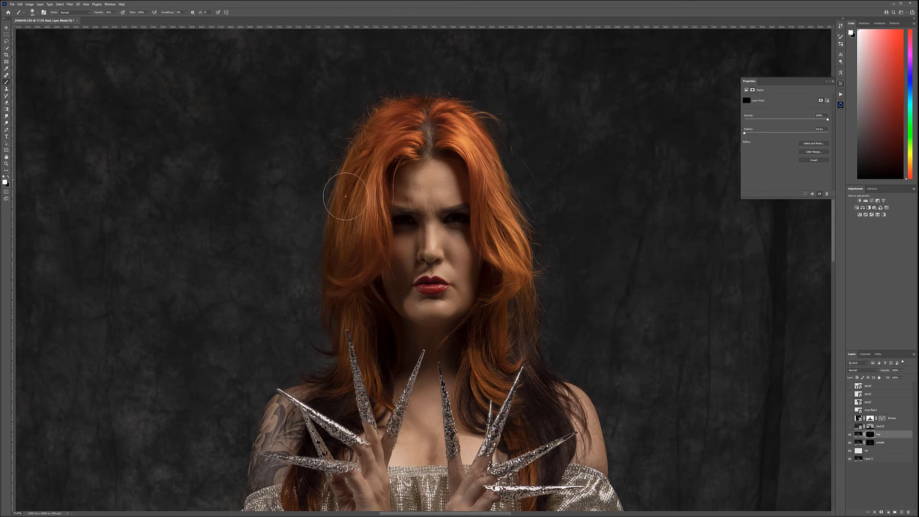
pyautogui.scroll(-5, 369, 224)
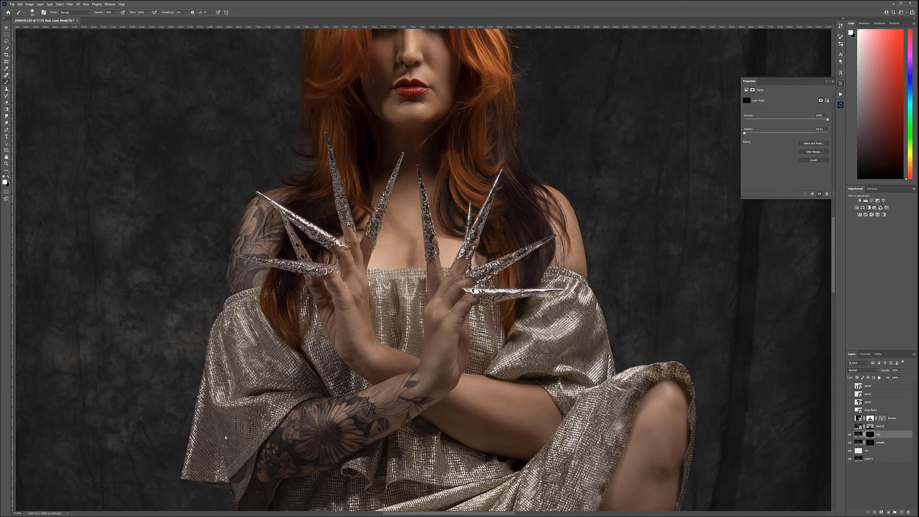
pyautogui.scroll(-5, 287, 383)
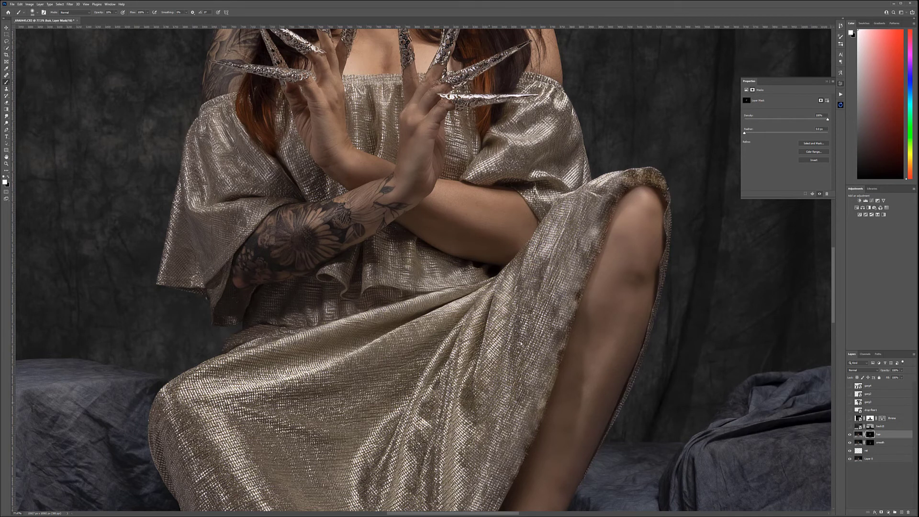
pyautogui.scroll(-5, 426, 268)
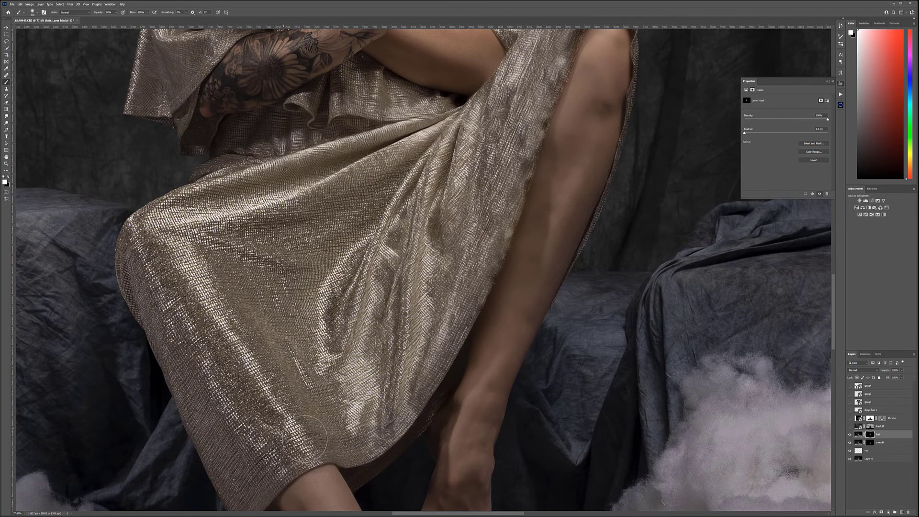
pyautogui.moveTo(252, 471); pyautogui.dragTo(331, 356)
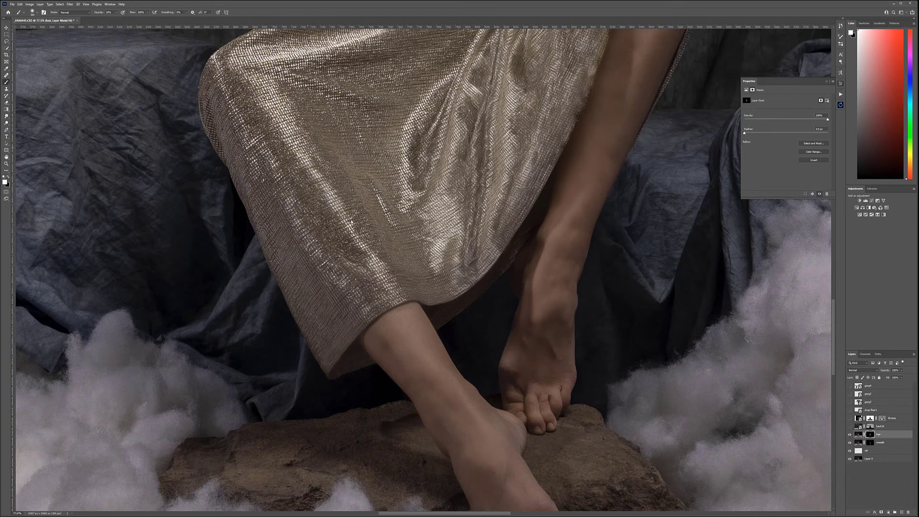
pyautogui.scroll(5, 426, 268)
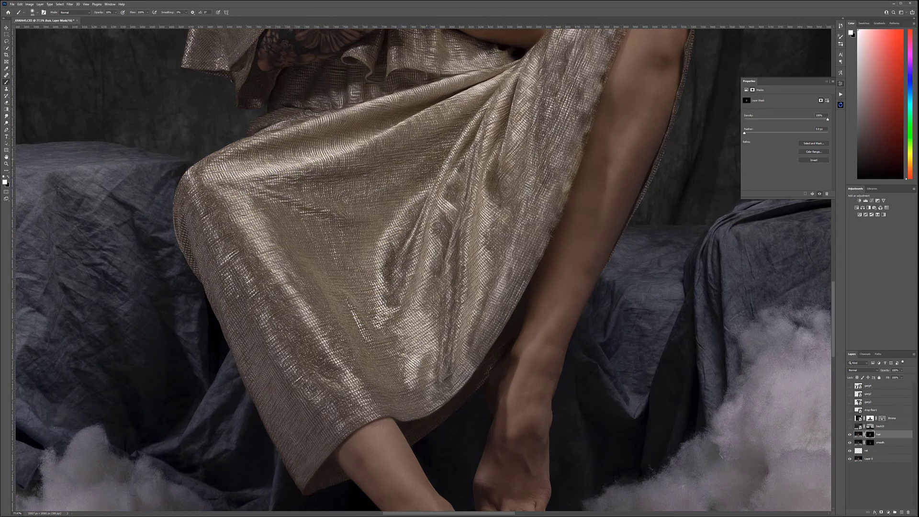
pyautogui.scroll(6, 456, 373)
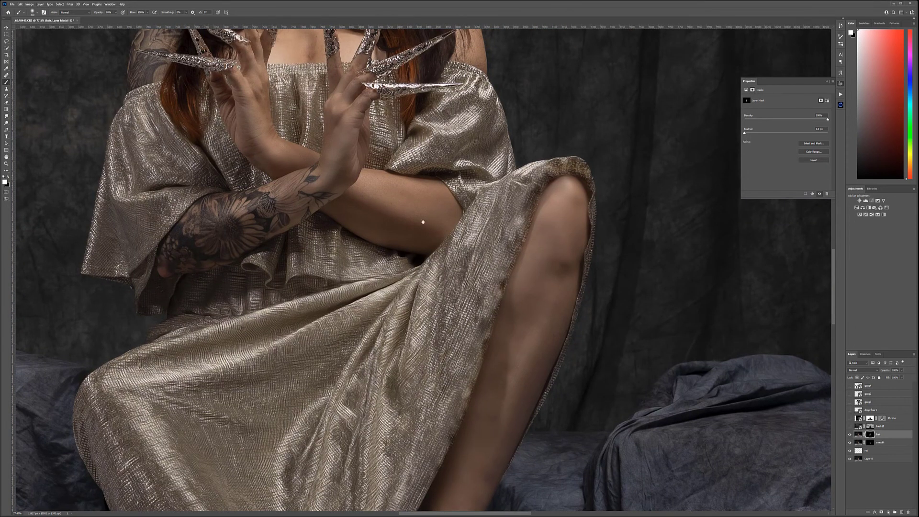
pyautogui.scroll(5, 244, 284)
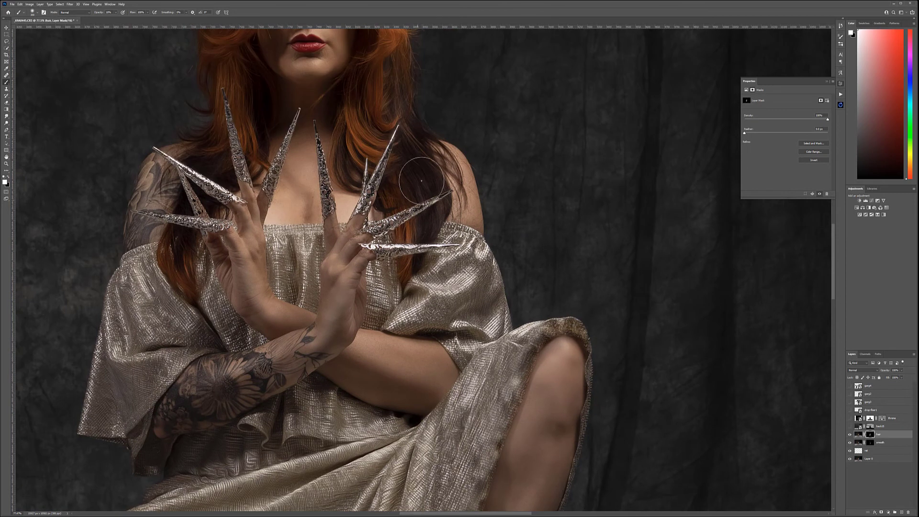
pyautogui.scroll(4, 366, 96)
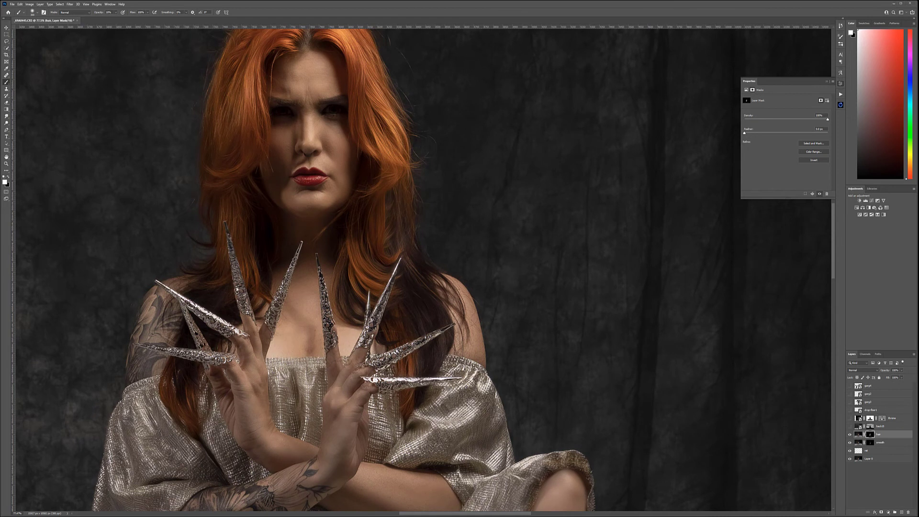
pyautogui.scroll(1, 215, 330)
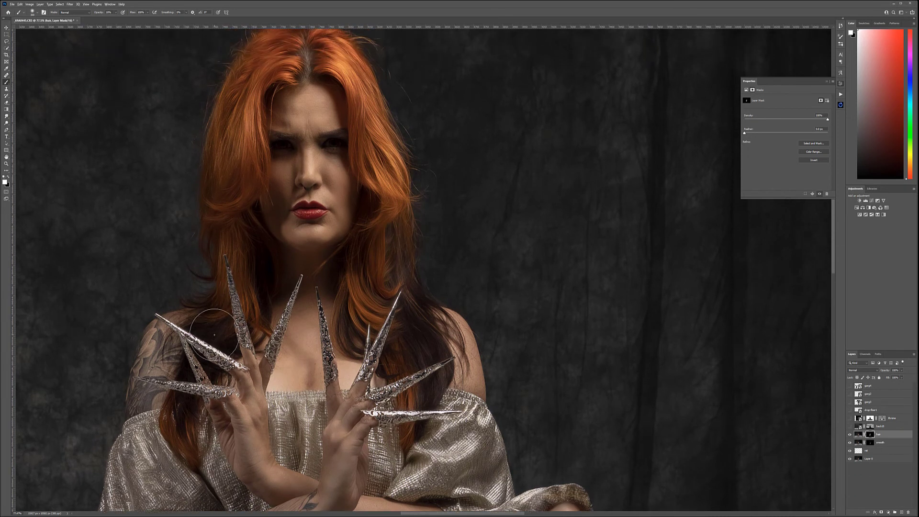
pyautogui.scroll(5, 238, 308)
# With a smaller brush, paint white on the hair mask to reveal the thin strand below the claw
pyautogui.press('[')
pyautogui.press('[')
pyautogui.press('[')
pyautogui.press('[')
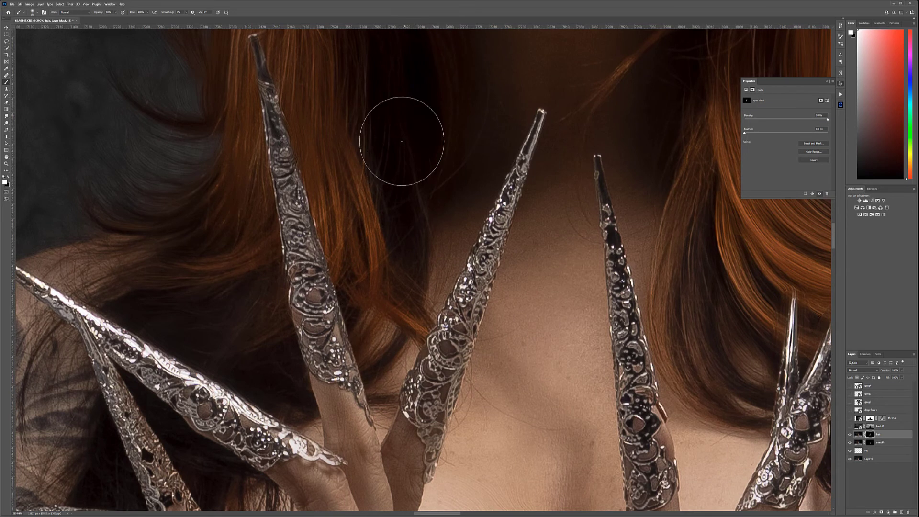
pyautogui.scroll(-6, 400, 134)
pyautogui.hscroll(-3, 400, 134)
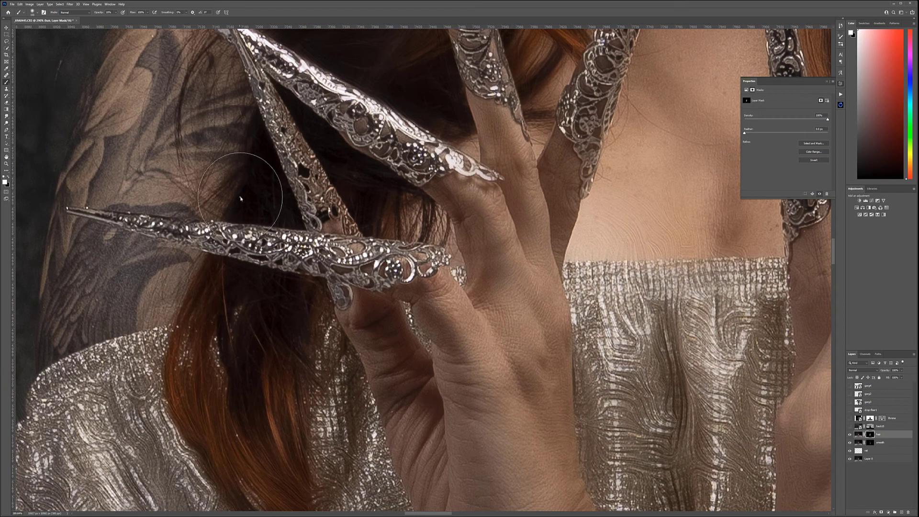
pyautogui.moveTo(221, 263); pyautogui.dragTo(227, 324)
pyautogui.scroll(5, 652, 121)
pyautogui.hscroll(4, 652, 120)
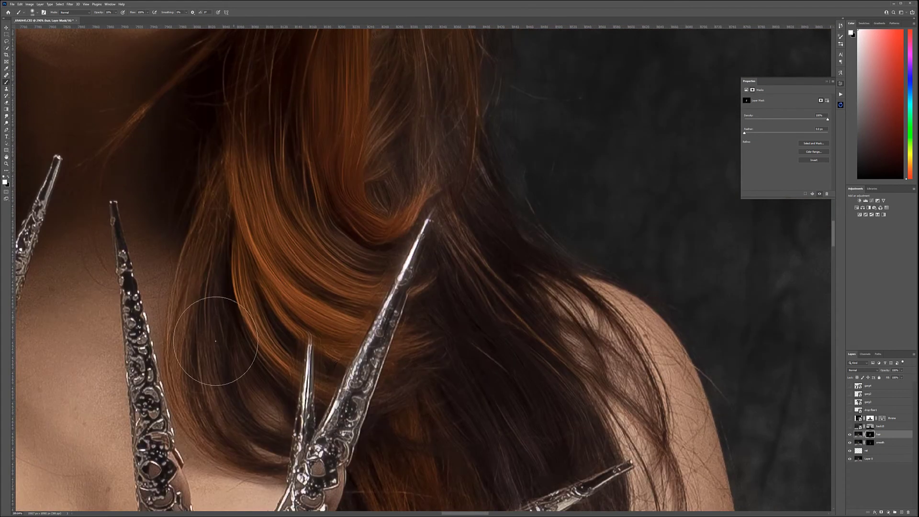
pyautogui.scroll(-5, 430, 123)
pyautogui.hscroll(2, 431, 123)
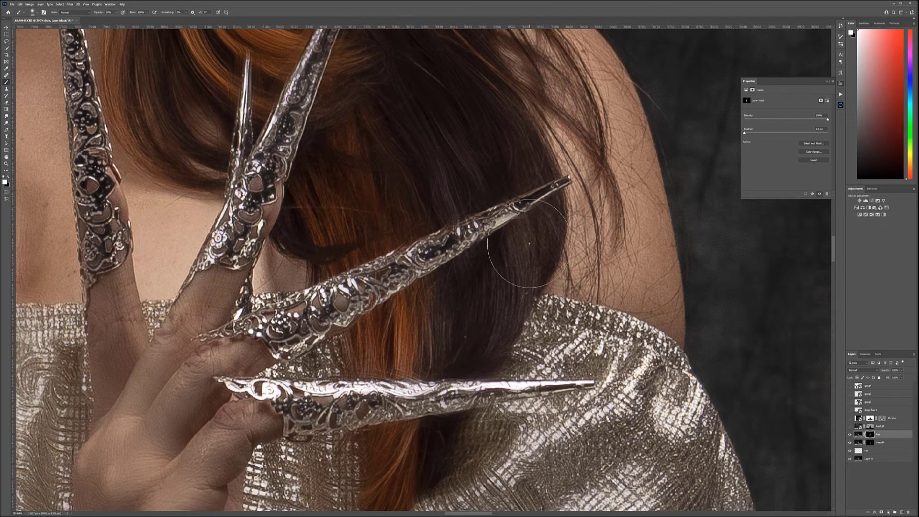
pyautogui.scroll(-5, 444, 230)
pyautogui.hscroll(-2, 444, 230)
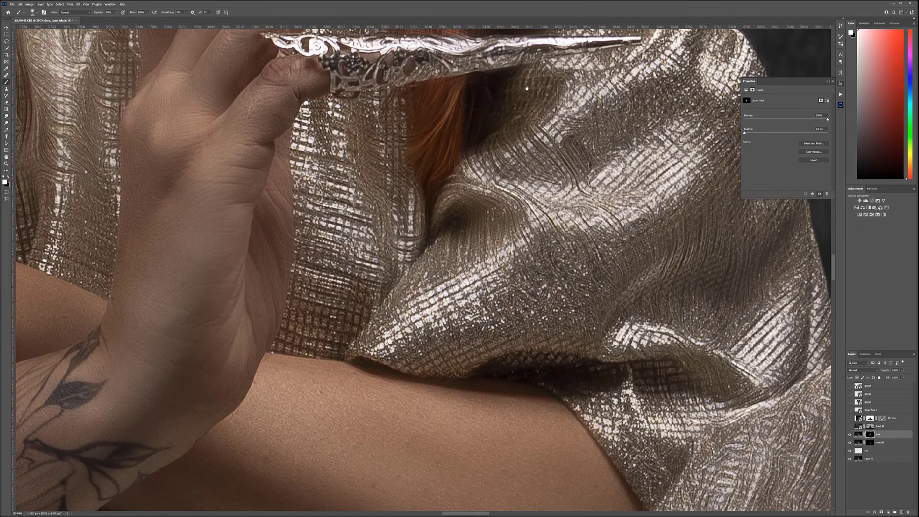
pyautogui.scroll(-5, 444, 229)
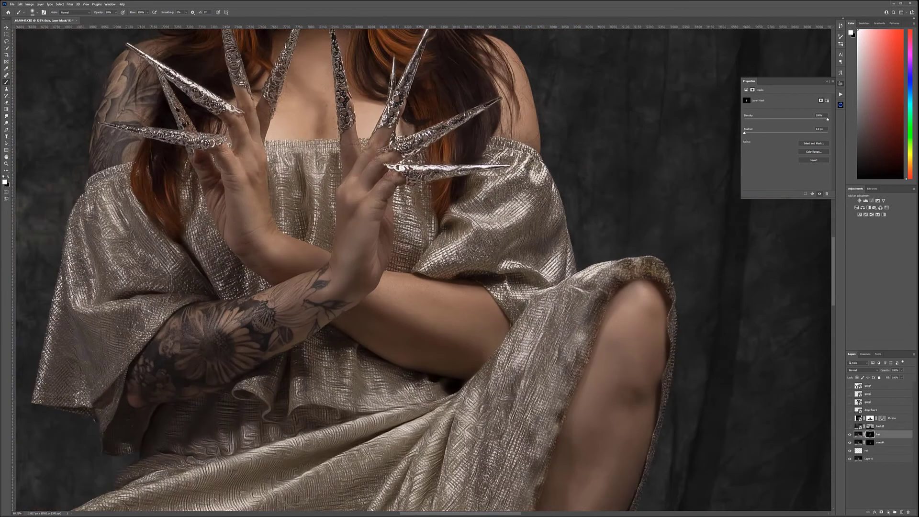
pyautogui.scroll(5, 450, 249)
pyautogui.scroll(-2, 458, 274)
pyautogui.scroll(-2, 458, 274)
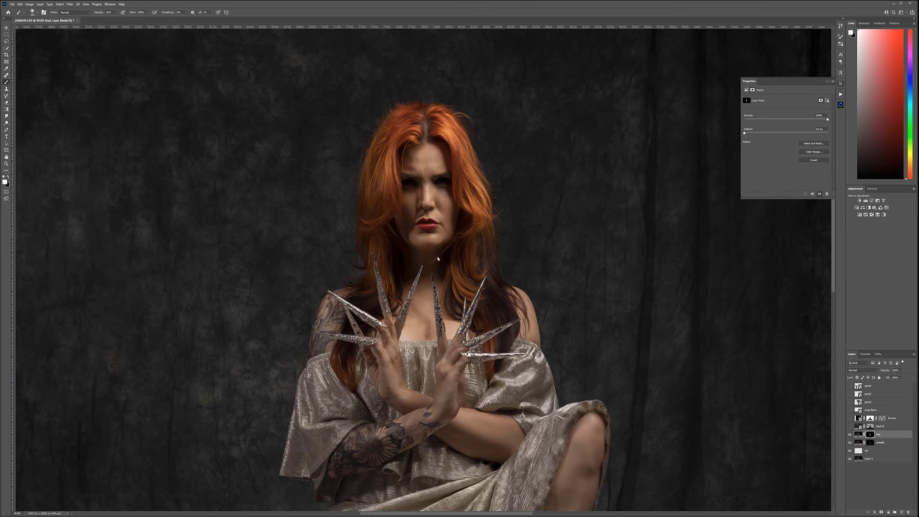
pyautogui.scroll(2, 450, 235)
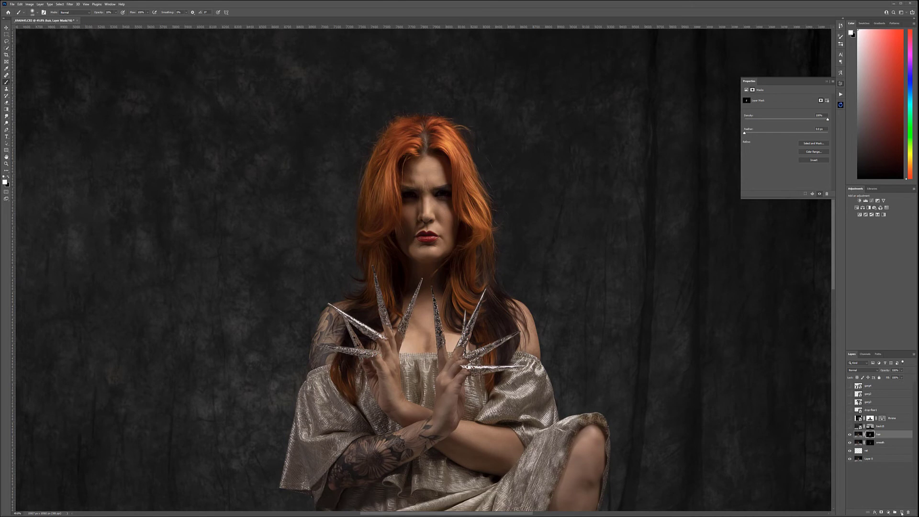
# Add a new layer filled with 50% grey and name it db
pyautogui.click(902, 512)
pyautogui.hotkey('shift', 'F5')
pyautogui.press('Return')
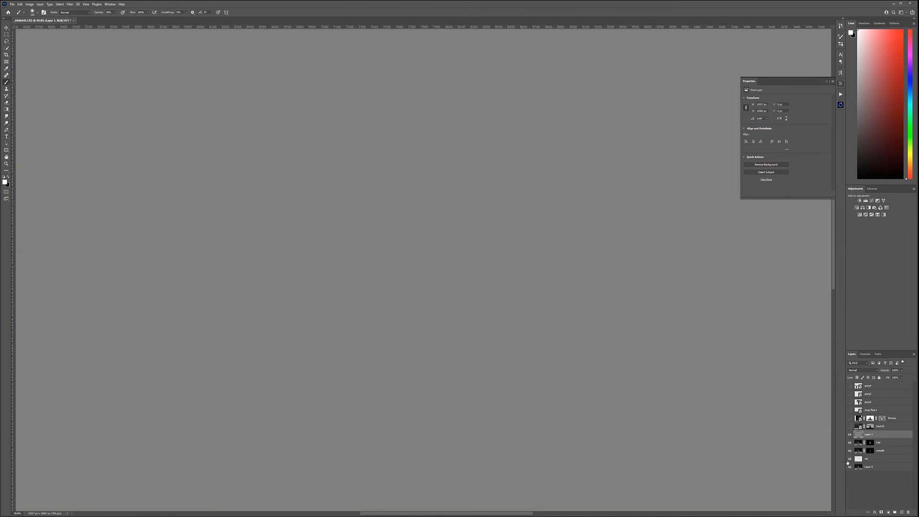
pyautogui.doubleClick(869, 434)
pyautogui.press('Return')
# Set the db layer to Soft Light blending and make black the painting colour
pyautogui.click(874, 369)
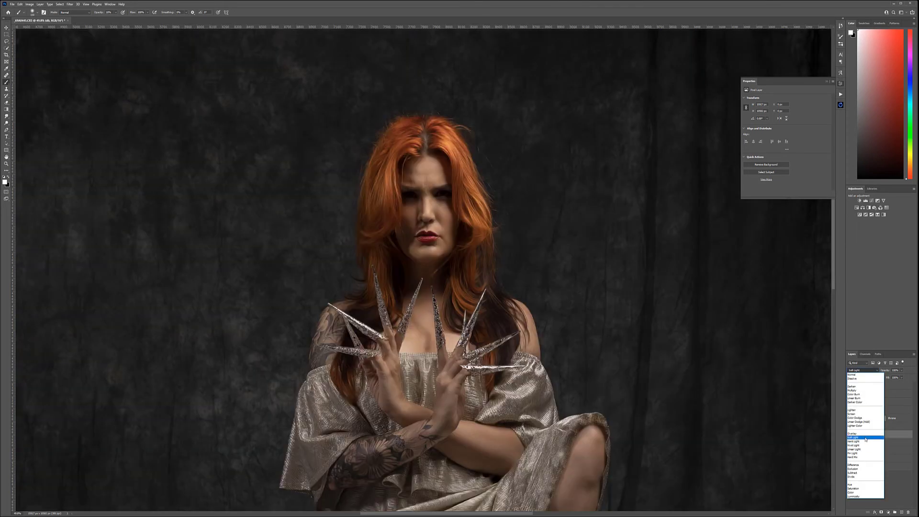
pyautogui.click(865, 438)
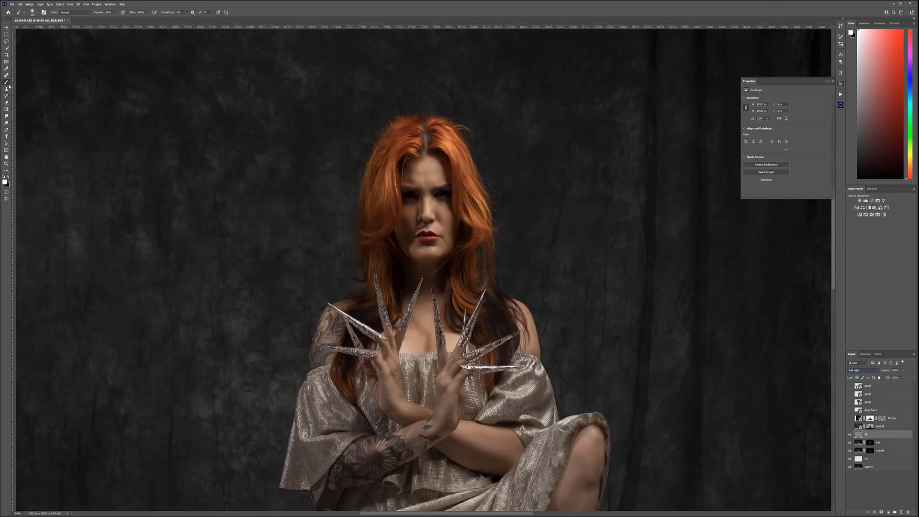
pyautogui.press('x')
pyautogui.rightClick(467, 220)
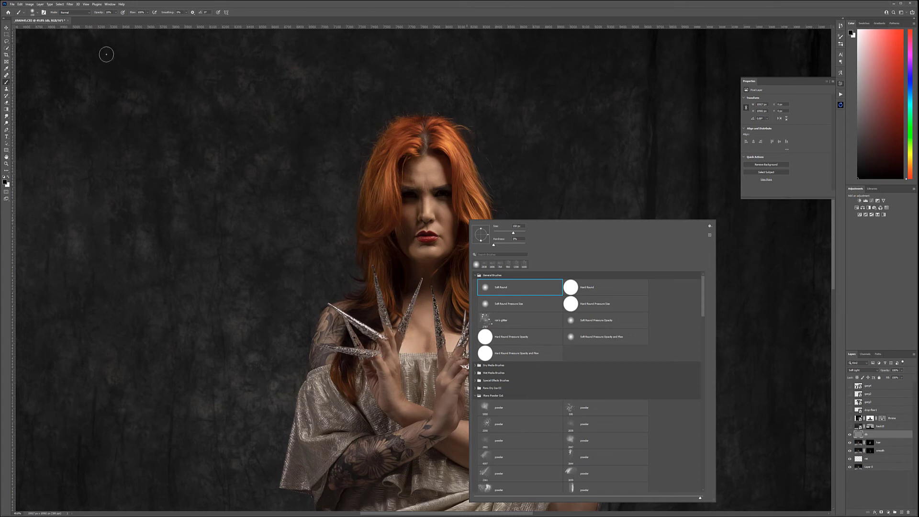
# With a smaller black brush, burn the left eye area darker on db
pyautogui.press('Escape')
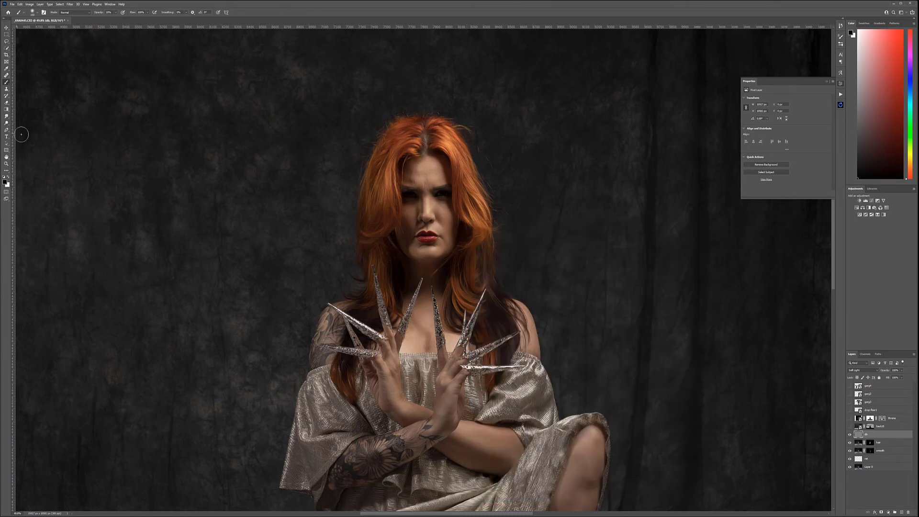
pyautogui.scroll(5, 476, 241)
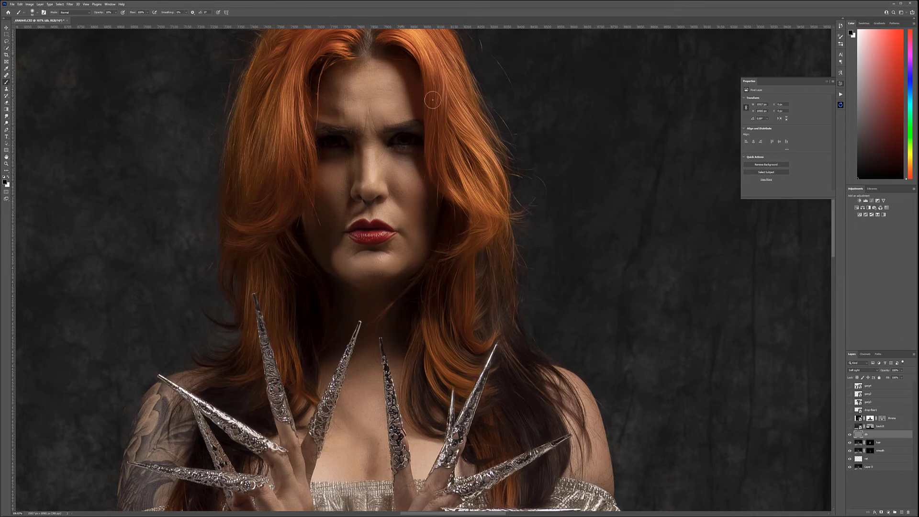
pyautogui.scroll(5, 369, 156)
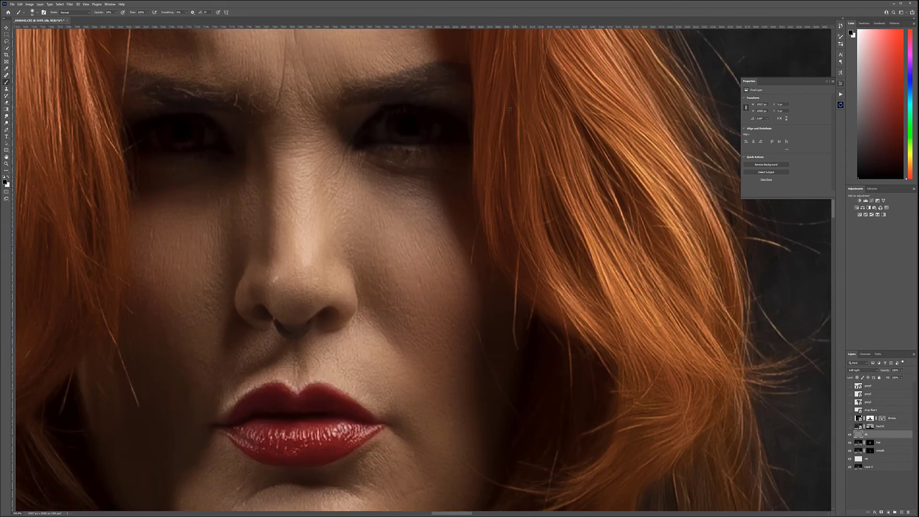
pyautogui.press('[')
pyautogui.press('[')
pyautogui.press('[')
pyautogui.moveTo(404, 143)
pyautogui.mouseDown()
pyautogui.moveTo(387, 114)
pyautogui.moveTo(368, 132)
pyautogui.moveTo(398, 135)
pyautogui.moveTo(449, 118)
pyautogui.moveTo(426, 138)
pyautogui.moveTo(444, 128)
pyautogui.moveTo(399, 138)
pyautogui.moveTo(416, 139)
pyautogui.moveTo(387, 110)
pyautogui.moveTo(374, 131)
pyautogui.mouseUp()
pyautogui.moveTo(157, 138)
pyautogui.mouseDown()
pyautogui.moveTo(129, 139)
pyautogui.moveTo(191, 144)
pyautogui.moveTo(178, 136)
pyautogui.moveTo(198, 133)
pyautogui.moveTo(183, 134)
pyautogui.moveTo(207, 137)
pyautogui.moveTo(210, 148)
pyautogui.moveTo(170, 152)
pyautogui.moveTo(198, 140)
pyautogui.moveTo(179, 127)
pyautogui.moveTo(153, 137)
pyautogui.moveTo(214, 135)
pyautogui.moveTo(217, 143)
pyautogui.moveTo(203, 140)
pyautogui.moveTo(212, 136)
pyautogui.moveTo(217, 141)
pyautogui.moveTo(137, 143)
pyautogui.moveTo(208, 129)
pyautogui.moveTo(220, 144)
pyautogui.mouseUp()
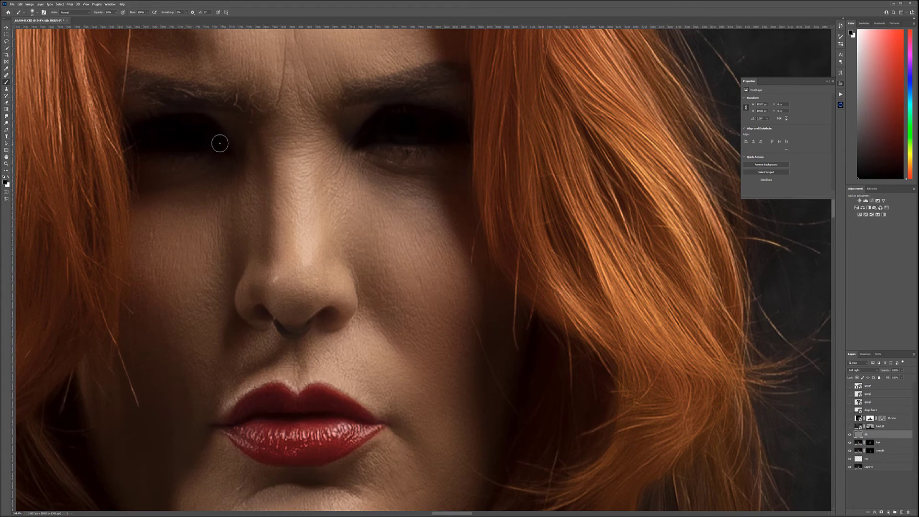
pyautogui.moveTo(219, 188)
pyautogui.mouseDown()
pyautogui.moveTo(177, 205)
pyautogui.moveTo(121, 163)
pyautogui.moveTo(139, 172)
pyautogui.moveTo(238, 154)
pyautogui.moveTo(99, 194)
pyautogui.moveTo(134, 201)
pyautogui.moveTo(237, 157)
pyautogui.moveTo(119, 206)
pyautogui.moveTo(124, 215)
pyautogui.moveTo(277, 155)
pyautogui.moveTo(246, 125)
pyautogui.moveTo(236, 174)
pyautogui.moveTo(222, 142)
pyautogui.moveTo(124, 89)
pyautogui.moveTo(245, 129)
pyautogui.moveTo(243, 94)
pyautogui.moveTo(163, 85)
pyautogui.moveTo(137, 96)
pyautogui.moveTo(193, 116)
pyautogui.moveTo(208, 101)
pyautogui.moveTo(188, 176)
pyautogui.moveTo(417, 170)
pyautogui.moveTo(363, 162)
pyautogui.moveTo(414, 158)
pyautogui.moveTo(493, 178)
pyautogui.moveTo(317, 133)
pyautogui.moveTo(441, 83)
pyautogui.moveTo(443, 72)
pyautogui.moveTo(503, 66)
pyautogui.moveTo(317, 96)
pyautogui.moveTo(336, 150)
pyautogui.mouseUp()
# With a larger brush, shade down beside the nose and under the lower lip
pyautogui.press(']')
pyautogui.moveTo(321, 238); pyautogui.dragTo(368, 320)
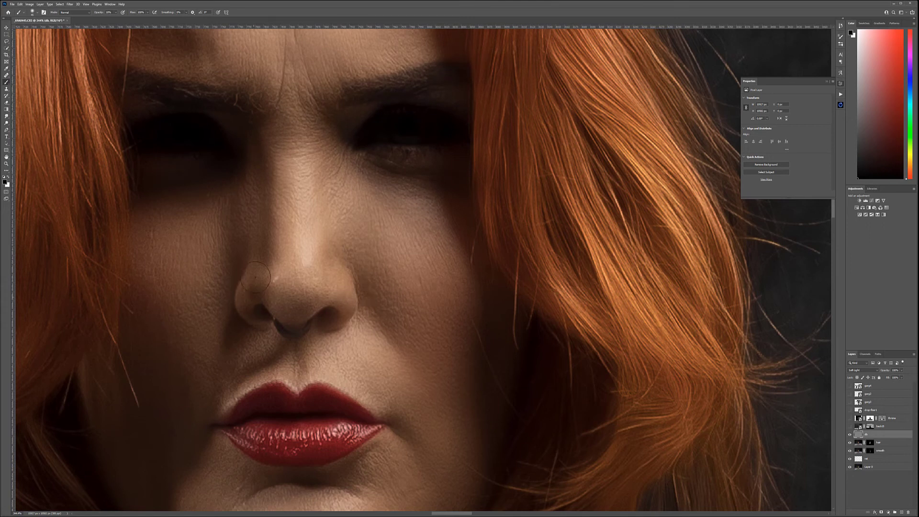
pyautogui.moveTo(227, 347)
pyautogui.mouseDown()
pyautogui.moveTo(283, 364)
pyautogui.moveTo(300, 345)
pyautogui.moveTo(297, 465)
pyautogui.moveTo(276, 487)
pyautogui.moveTo(366, 490)
pyautogui.moveTo(399, 417)
pyautogui.moveTo(515, 377)
pyautogui.moveTo(479, 366)
pyautogui.moveTo(466, 372)
pyautogui.moveTo(419, 351)
pyautogui.mouseUp()
# Switch to white and lighten the bridge of the nose
pyautogui.press('x')
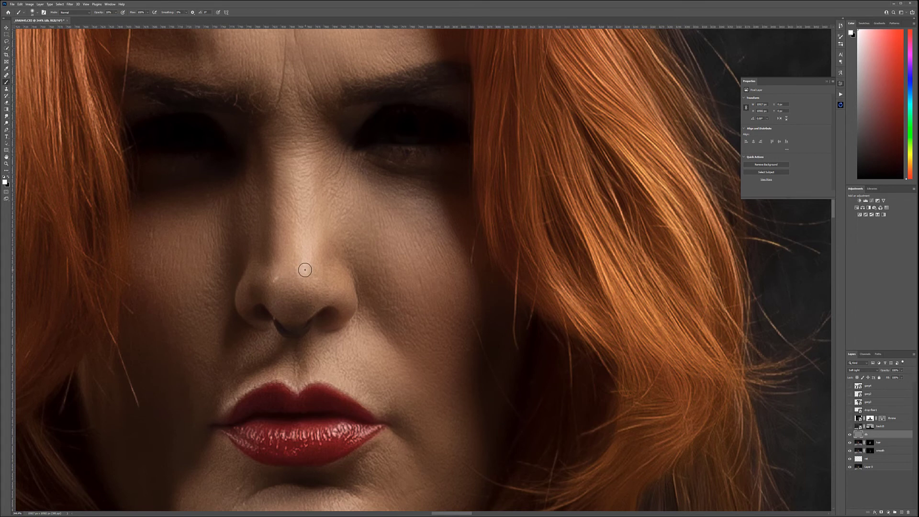
pyautogui.press(']')
pyautogui.press(']')
pyautogui.moveTo(302, 270)
pyautogui.mouseDown()
pyautogui.moveTo(297, 249)
pyautogui.moveTo(323, 294)
pyautogui.mouseUp()
pyautogui.press(']')
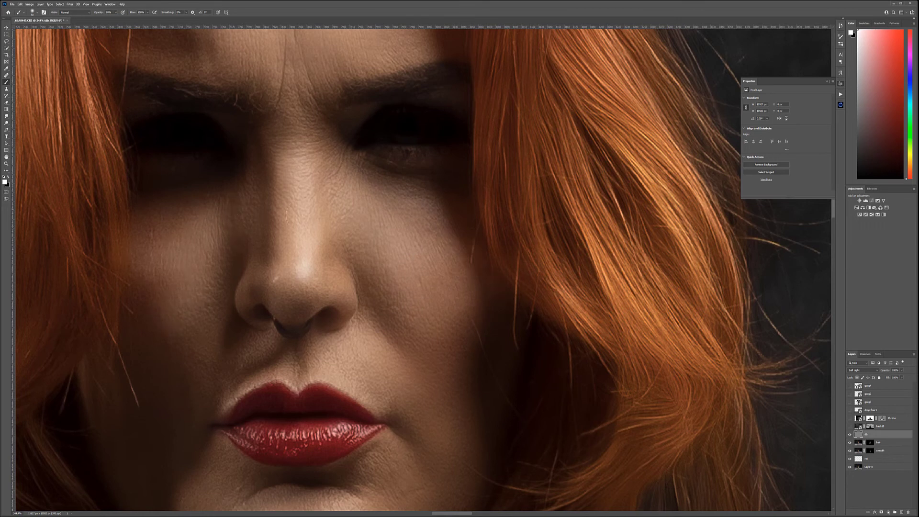
pyautogui.moveTo(375, 159); pyautogui.dragTo(390, 299)
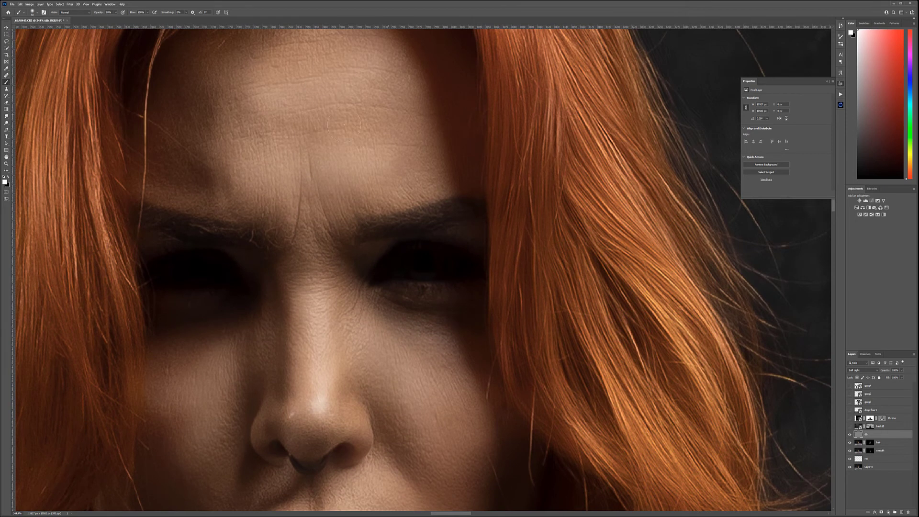
# Paint white with a larger brush to subtly brighten the hand, fingers and wrist
pyautogui.scroll(-5, 312, 231)
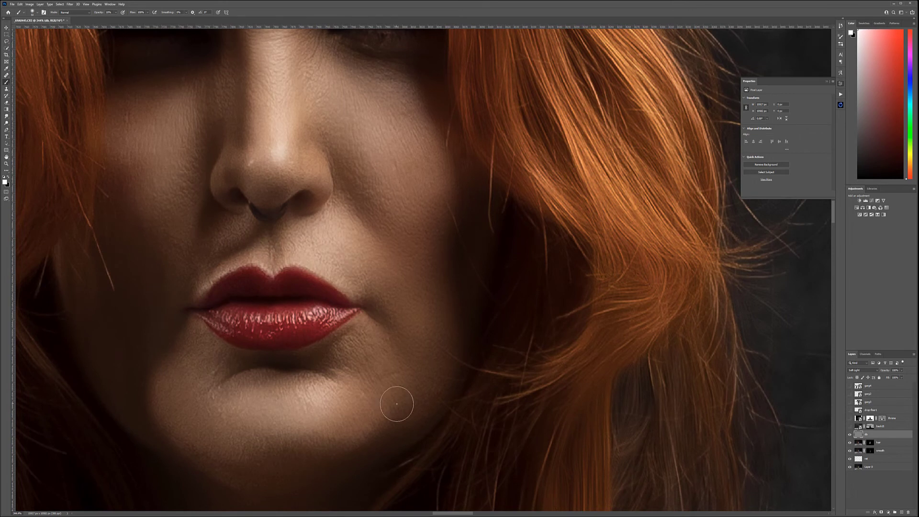
pyautogui.scroll(-3, 397, 402)
pyautogui.scroll(-3, 396, 403)
pyautogui.moveTo(414, 430); pyautogui.dragTo(350, 318)
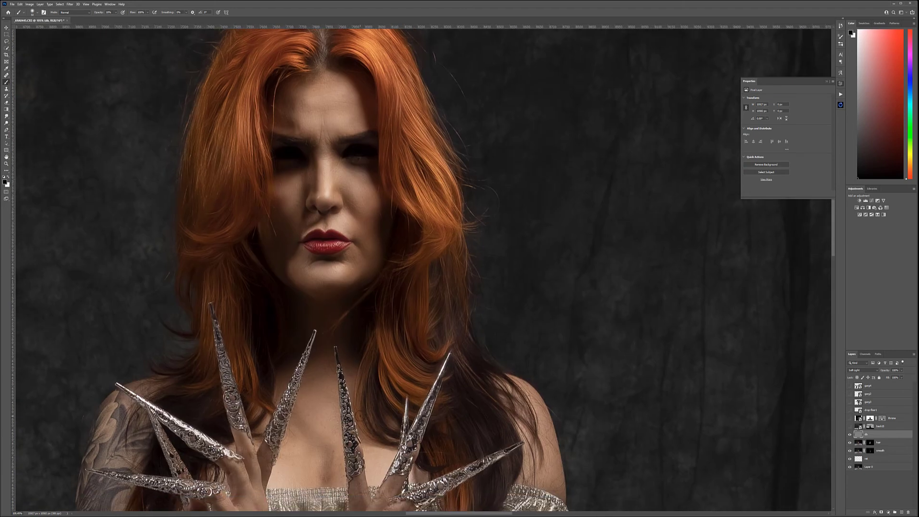
pyautogui.press(']')
pyautogui.press(']')
pyautogui.press(']')
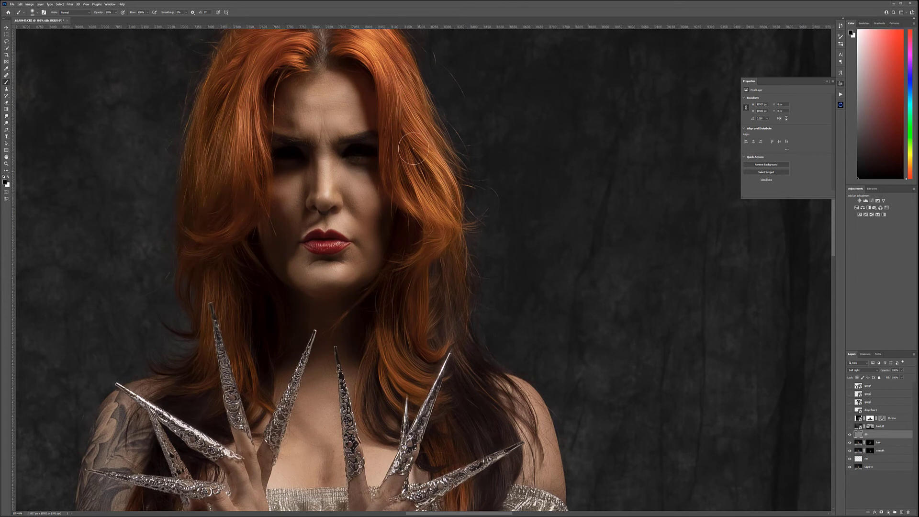
pyautogui.scroll(-5, 400, 308)
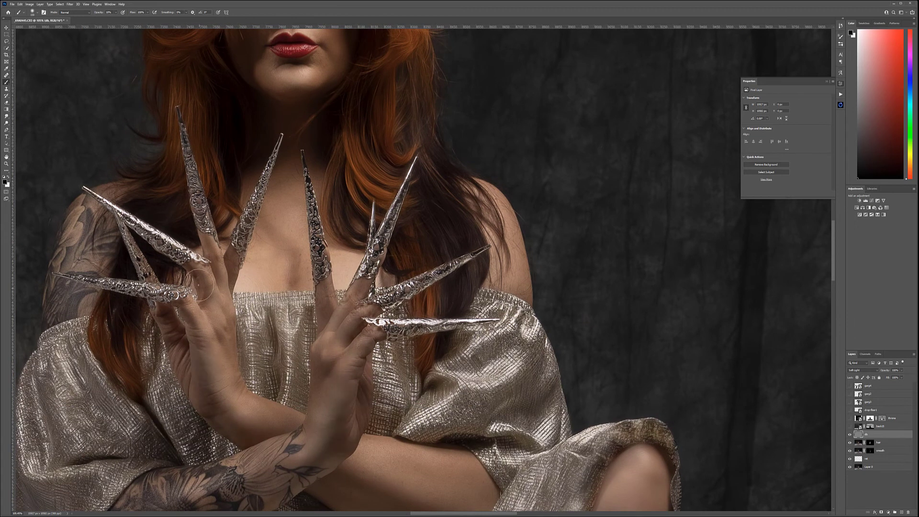
pyautogui.press('x')
pyautogui.moveTo(225, 381); pyautogui.dragTo(223, 378)
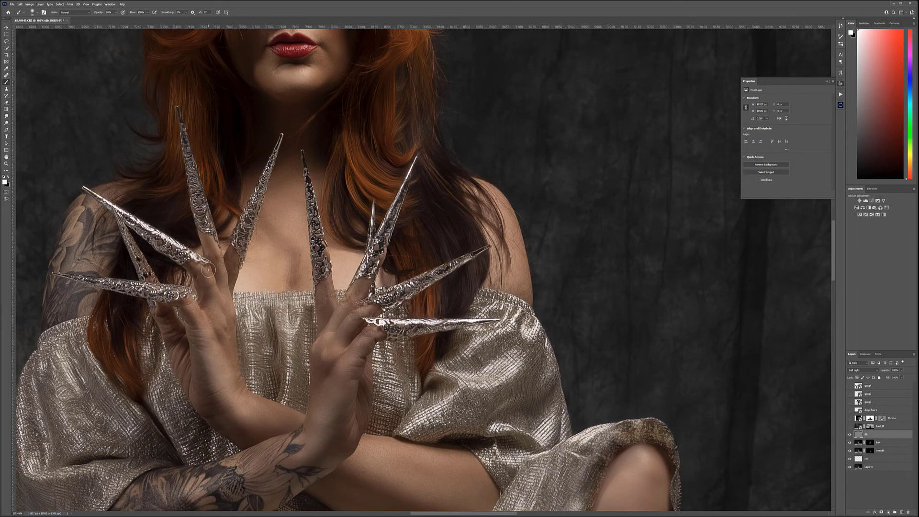
pyautogui.moveTo(341, 304)
pyautogui.mouseDown()
pyautogui.moveTo(326, 332)
pyautogui.moveTo(347, 320)
pyautogui.moveTo(327, 332)
pyautogui.moveTo(358, 352)
pyautogui.moveTo(319, 407)
pyautogui.moveTo(343, 376)
pyautogui.mouseUp()
pyautogui.moveTo(319, 436); pyautogui.dragTo(347, 424)
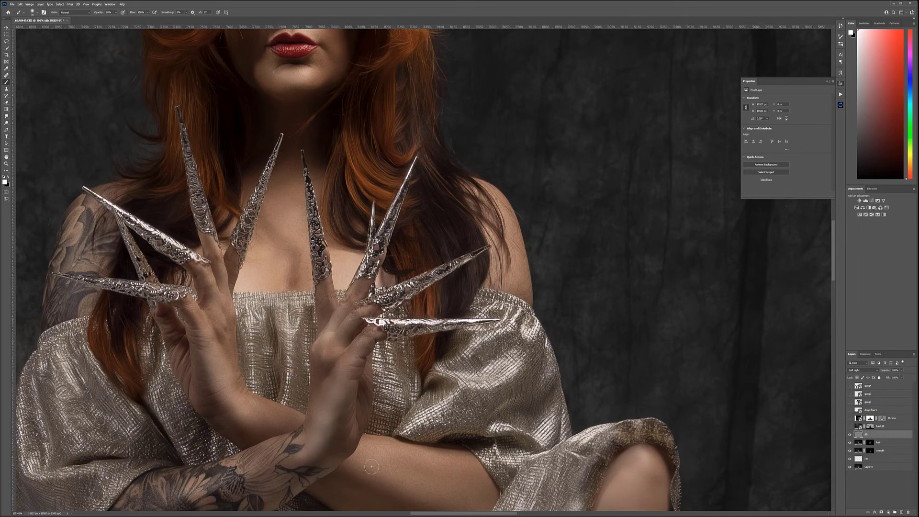
# Switch to black and darken spots on the lower dress fabric
pyautogui.moveTo(371, 466); pyautogui.dragTo(380, 319)
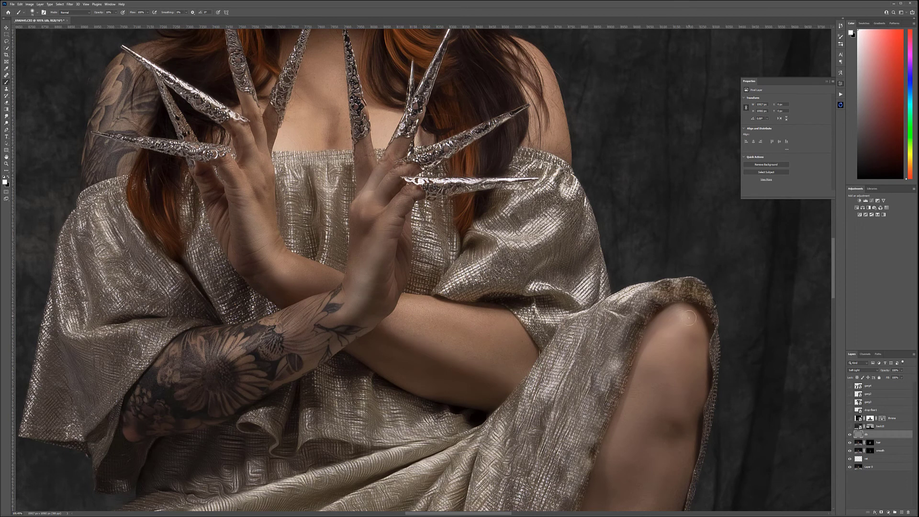
pyautogui.press('x')
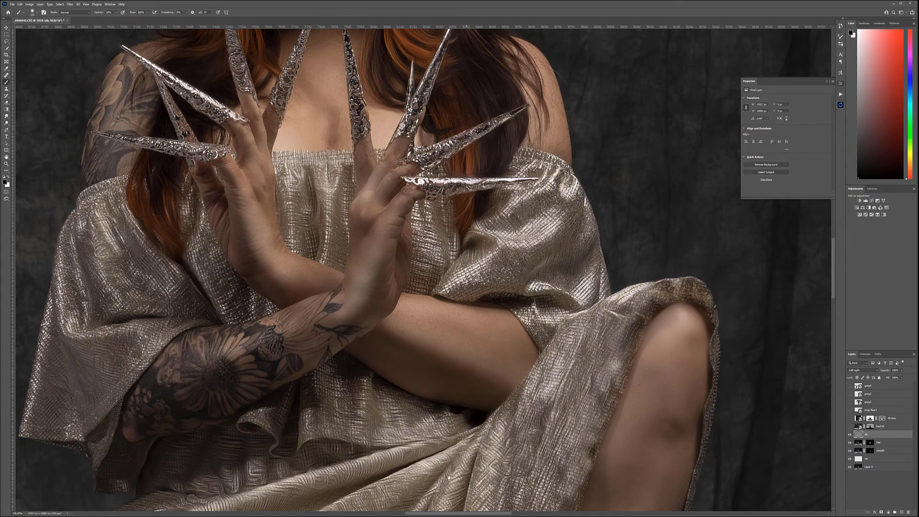
pyautogui.moveTo(448, 477); pyautogui.dragTo(458, 251)
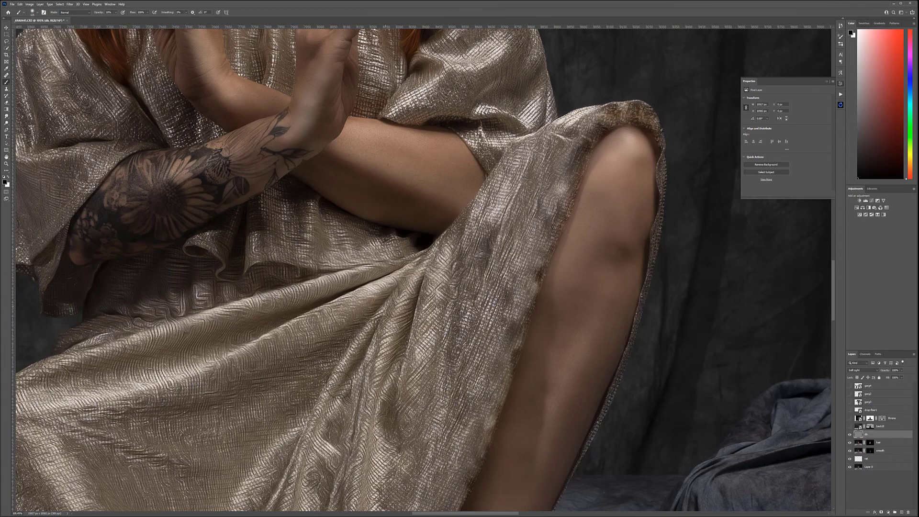
pyautogui.moveTo(225, 464); pyautogui.dragTo(316, 335)
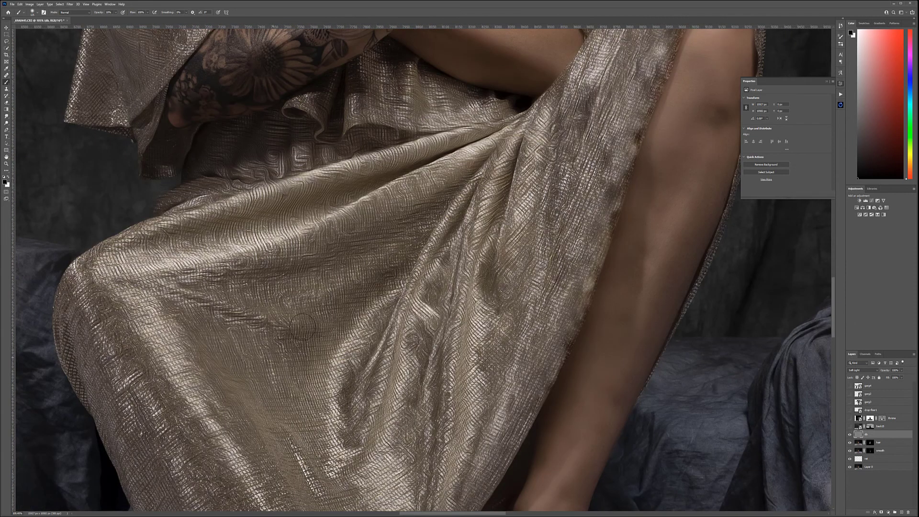
pyautogui.moveTo(359, 385); pyautogui.dragTo(359, 421)
pyautogui.moveTo(318, 321); pyautogui.dragTo(316, 335)
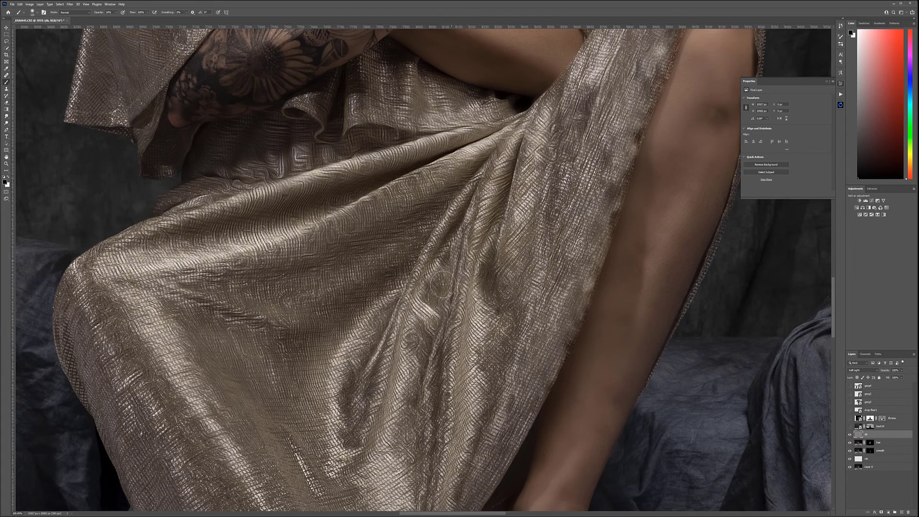
# Slightly darken the knee, shin and toes
pyautogui.press('x')
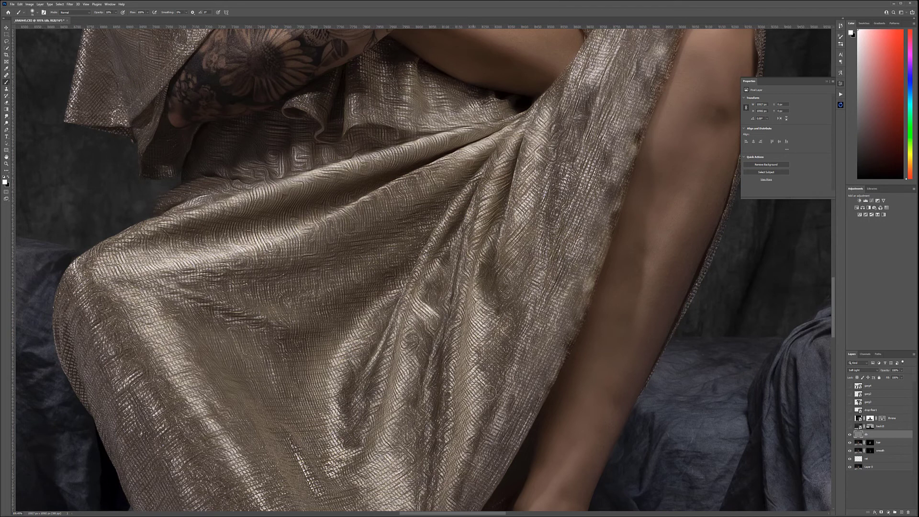
pyautogui.scroll(-5, 438, 397)
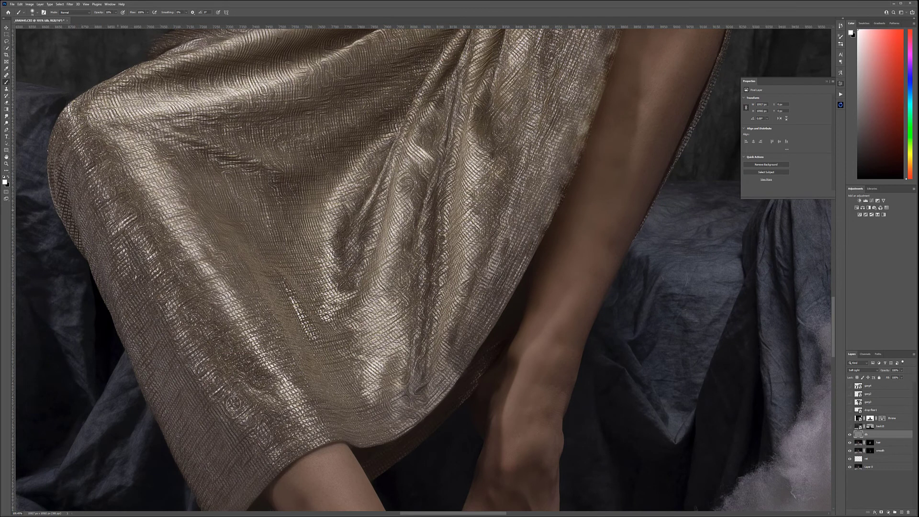
pyautogui.scroll(-5, 488, 423)
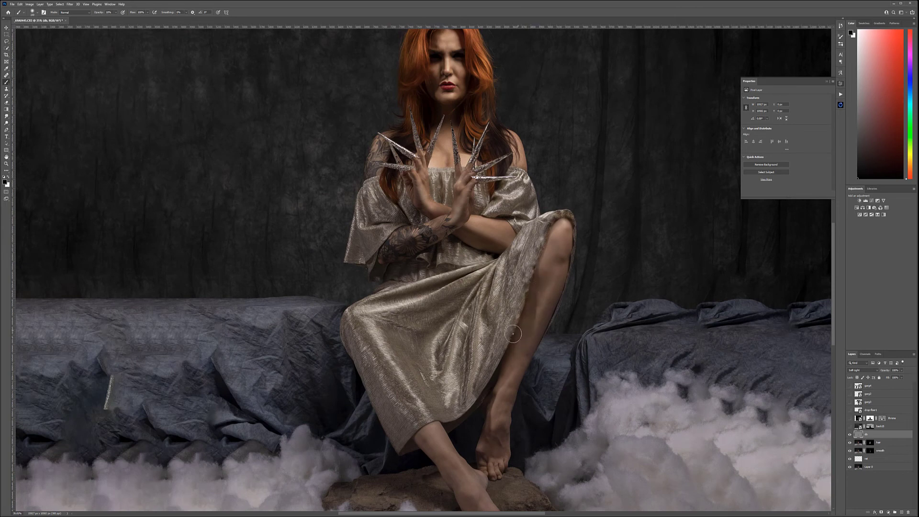
pyautogui.moveTo(554, 271); pyautogui.dragTo(550, 247)
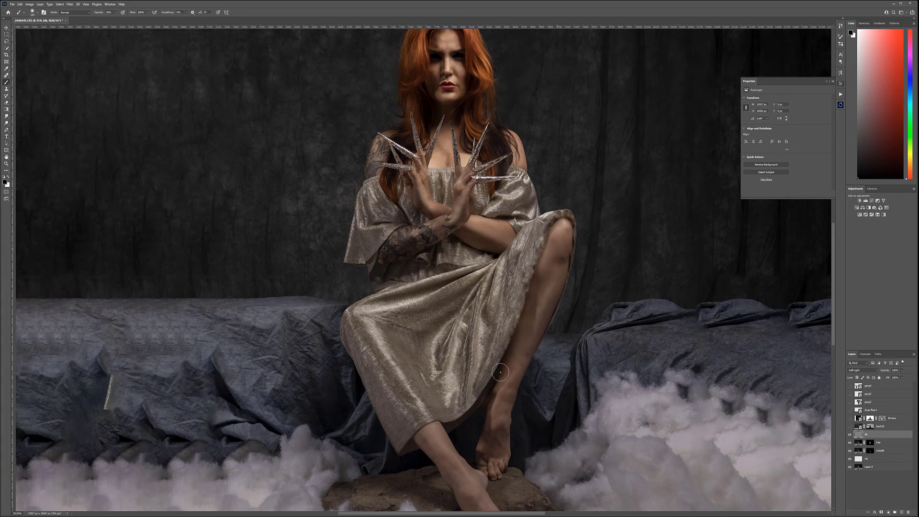
pyautogui.moveTo(533, 421); pyautogui.dragTo(452, 249)
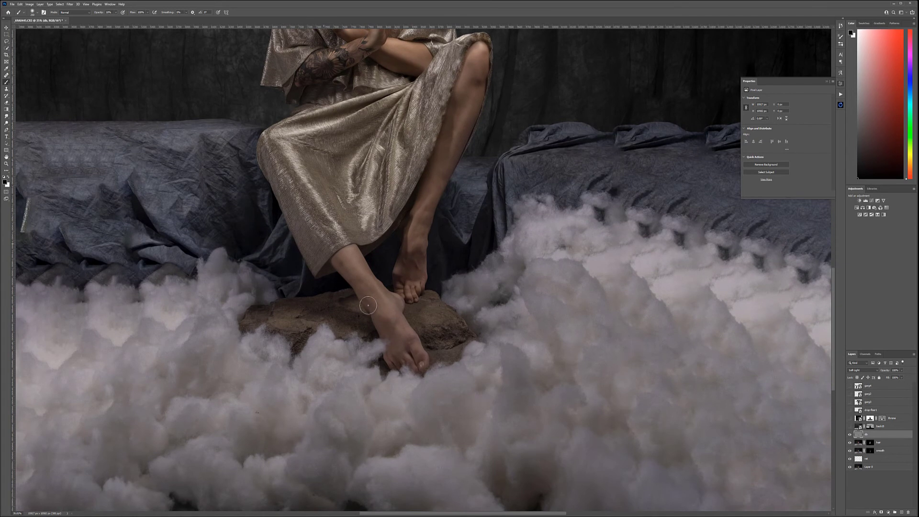
pyautogui.moveTo(388, 348)
pyautogui.mouseDown()
pyautogui.moveTo(407, 373)
pyautogui.moveTo(411, 344)
pyautogui.mouseUp()
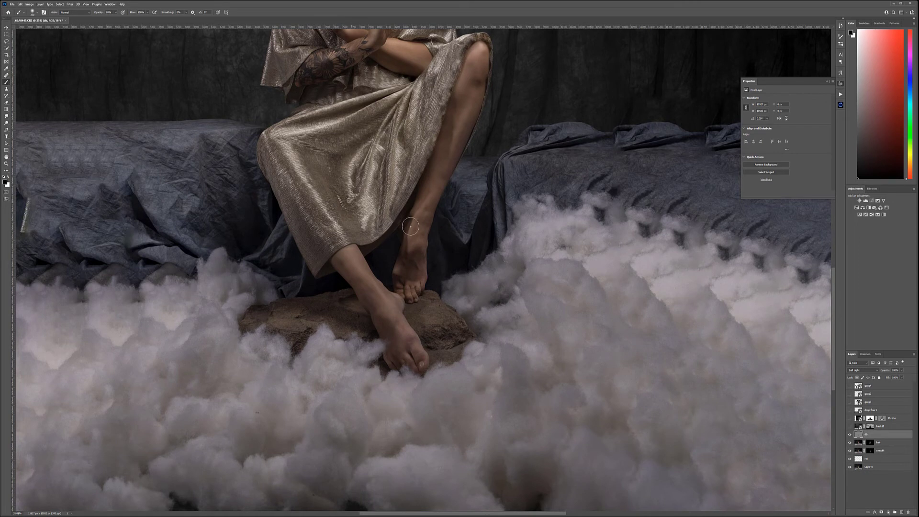
pyautogui.scroll(-3, 445, 267)
pyautogui.scroll(1, 446, 267)
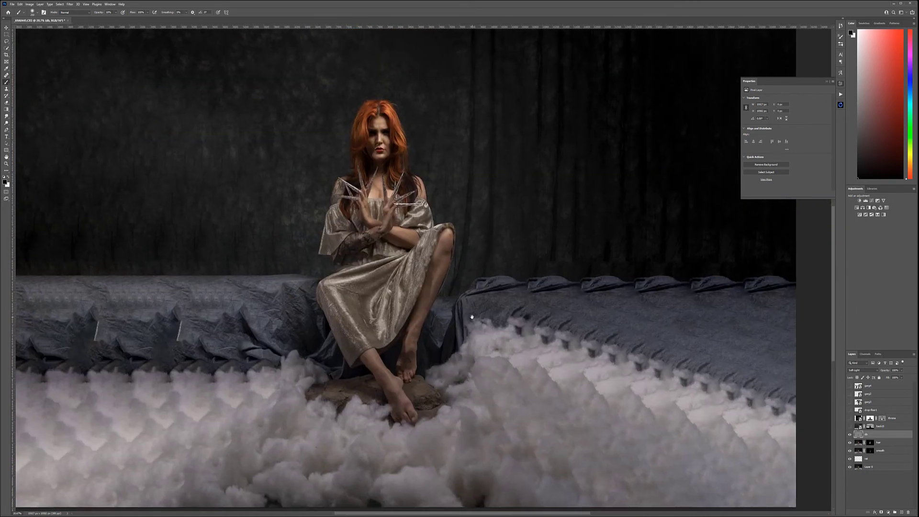
pyautogui.click(849, 434)
pyautogui.click(850, 434)
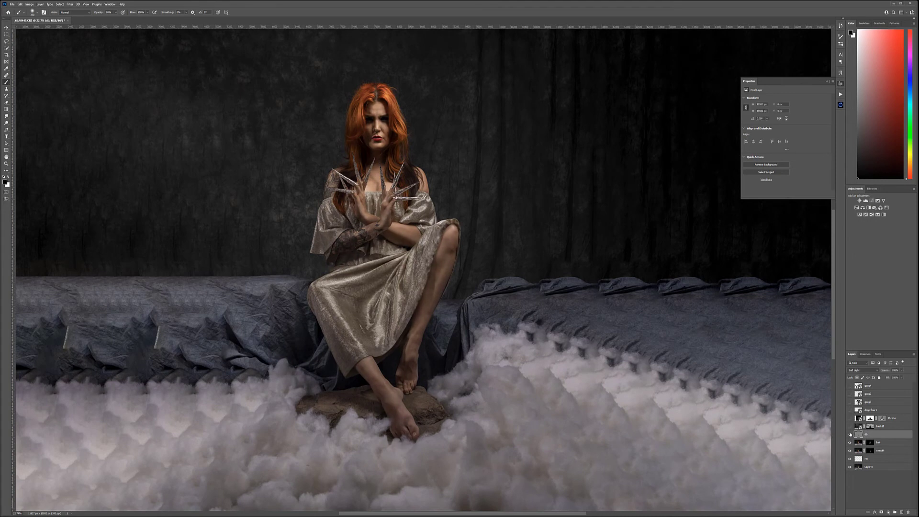
pyautogui.click(850, 434)
pyautogui.click(850, 434)
pyautogui.click(850, 434)
pyautogui.click(850, 434)
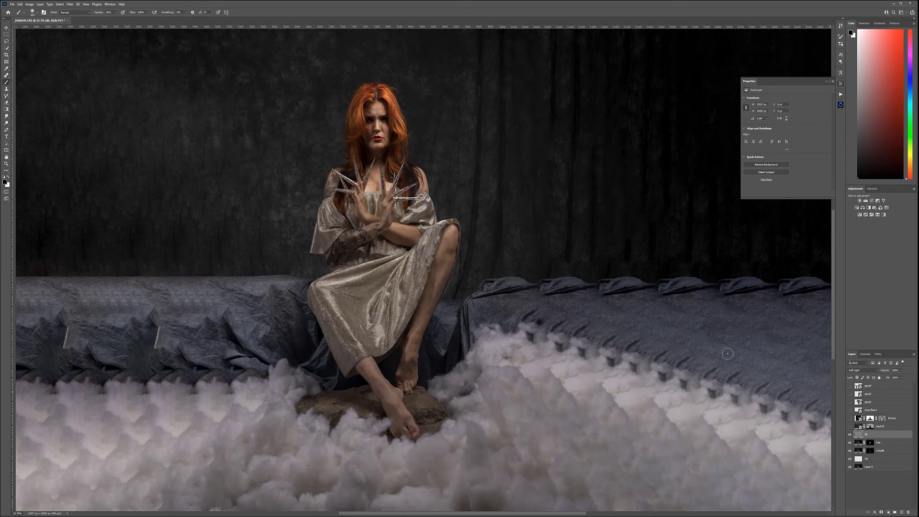
pyautogui.scroll(-2, 383, 286)
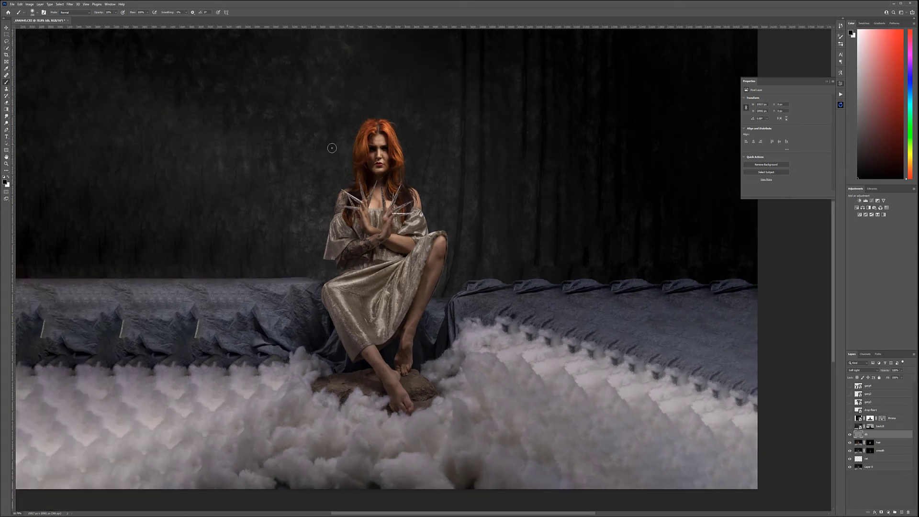
pyautogui.scroll(6, 416, 133)
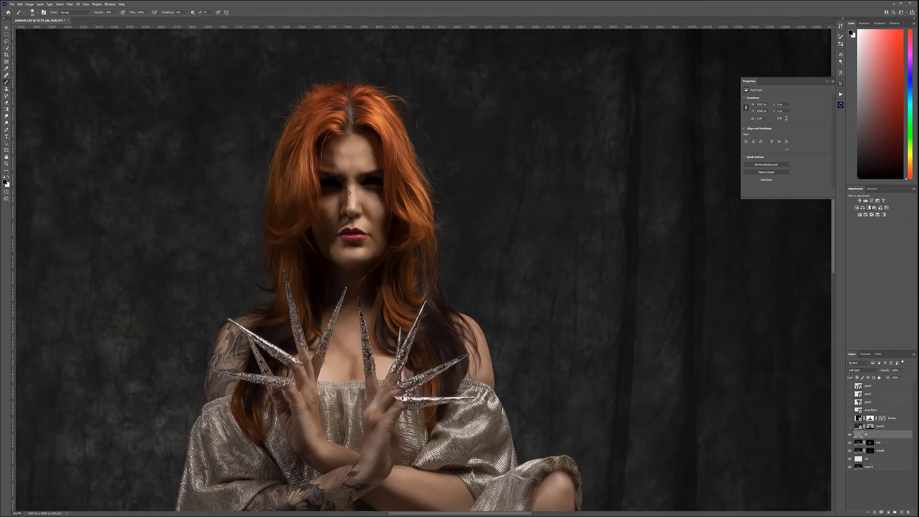
pyautogui.scroll(-3, 471, 415)
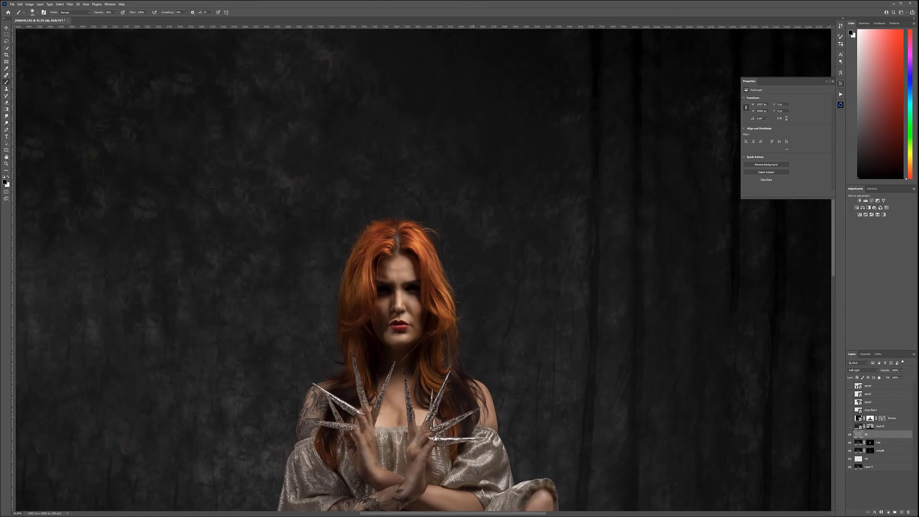
pyautogui.scroll(4, 427, 330)
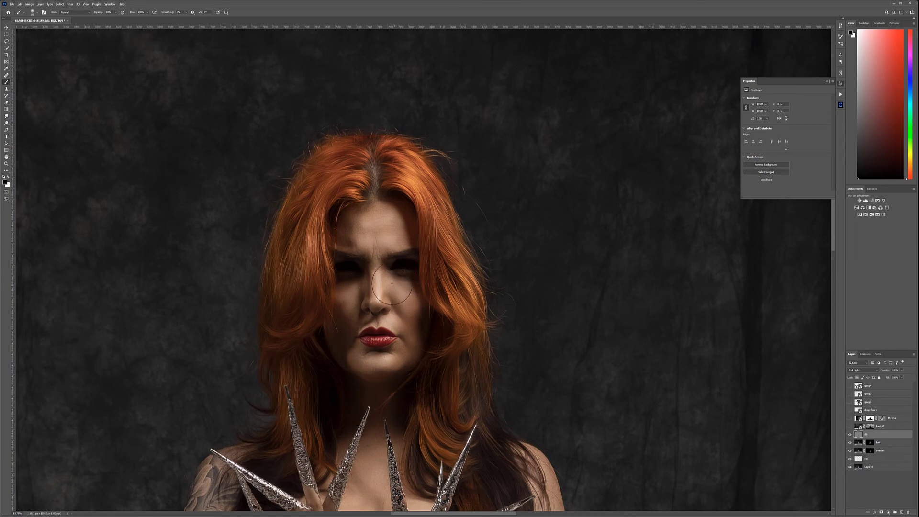
# With a half-size black brush, darken the right eye socket and the grey roots along the parting
pyautogui.press('[')
pyautogui.press('[')
pyautogui.press('[')
pyautogui.press('[')
pyautogui.press('[')
pyautogui.press('[')
pyautogui.moveTo(398, 275)
pyautogui.mouseDown()
pyautogui.moveTo(352, 265)
pyautogui.moveTo(321, 295)
pyautogui.moveTo(317, 245)
pyautogui.moveTo(344, 257)
pyautogui.moveTo(449, 262)
pyautogui.moveTo(408, 265)
pyautogui.moveTo(467, 233)
pyautogui.moveTo(351, 271)
pyautogui.moveTo(432, 299)
pyautogui.moveTo(374, 263)
pyautogui.moveTo(400, 299)
pyautogui.moveTo(353, 266)
pyautogui.moveTo(325, 281)
pyautogui.moveTo(319, 329)
pyautogui.moveTo(335, 358)
pyautogui.moveTo(331, 315)
pyautogui.moveTo(342, 381)
pyautogui.moveTo(429, 300)
pyautogui.moveTo(403, 321)
pyautogui.moveTo(429, 370)
pyautogui.moveTo(434, 320)
pyautogui.moveTo(435, 334)
pyautogui.moveTo(416, 320)
pyautogui.mouseUp()
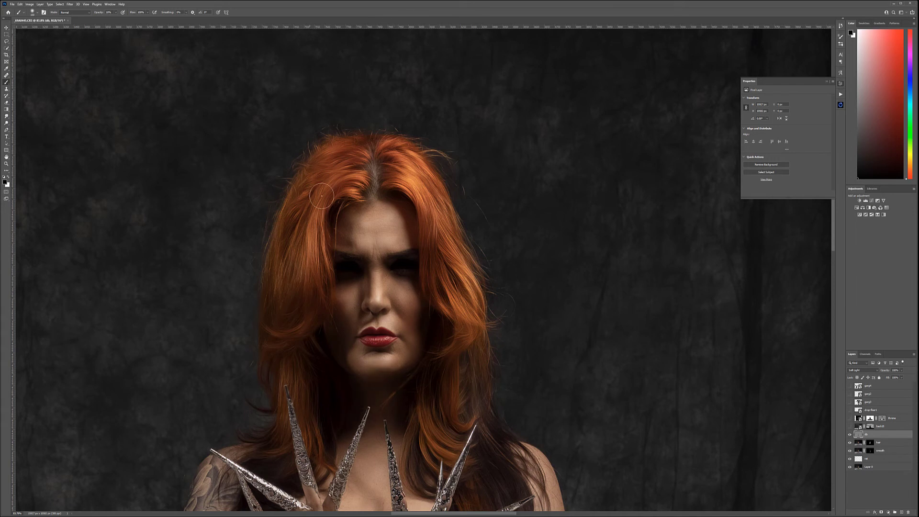
pyautogui.moveTo(372, 177)
pyautogui.mouseDown()
pyautogui.moveTo(369, 187)
pyautogui.moveTo(379, 153)
pyautogui.moveTo(373, 182)
pyautogui.moveTo(402, 201)
pyautogui.mouseUp()
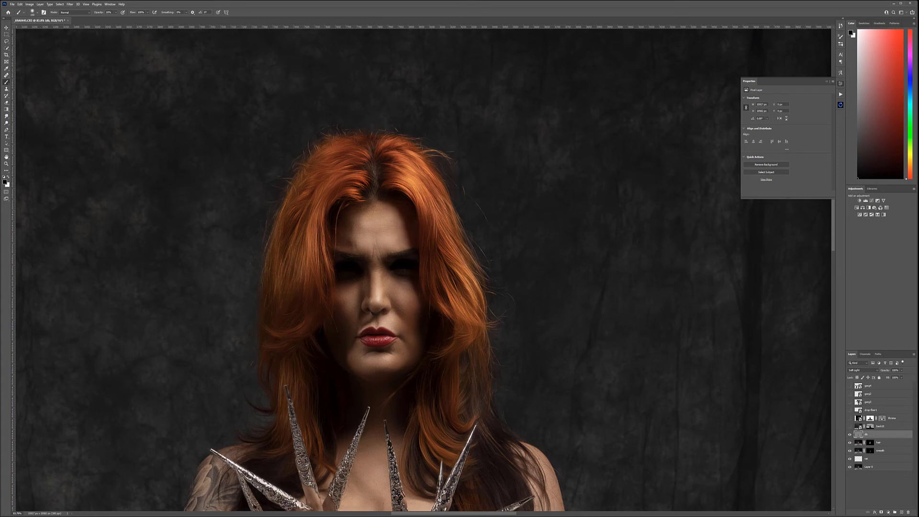
pyautogui.moveTo(482, 375); pyautogui.dragTo(485, 117)
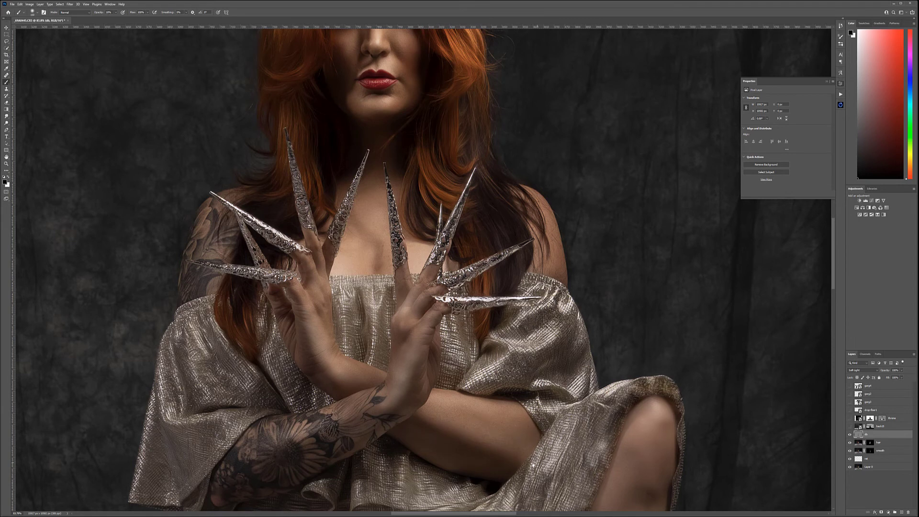
pyautogui.scroll(-5, 532, 463)
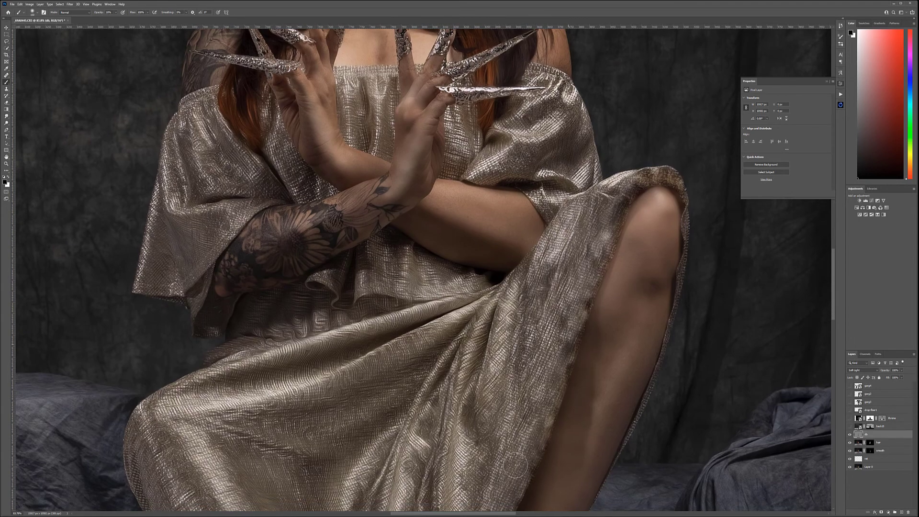
pyautogui.scroll(-5, 501, 389)
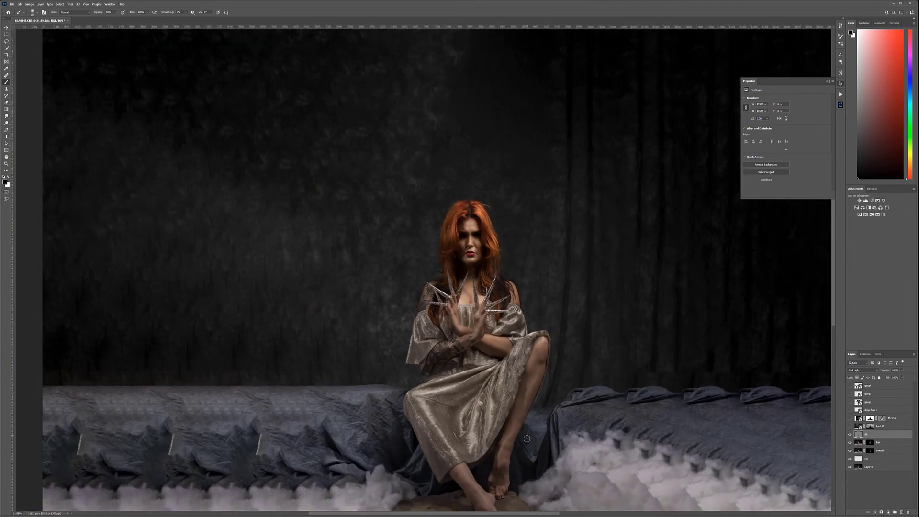
# Toggle the cb layer off and on to compare the woman's brightness
pyautogui.press(']')
pyautogui.press(']')
pyautogui.press(']')
pyautogui.press(']')
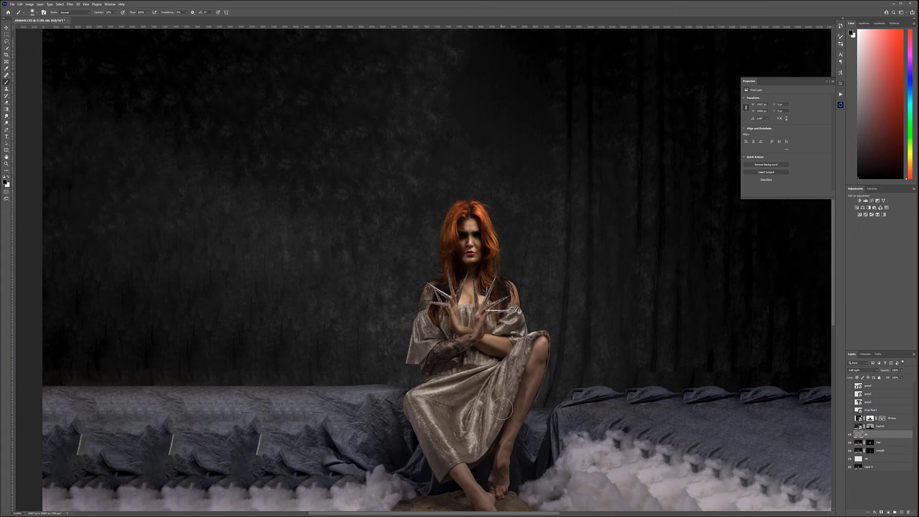
pyautogui.click(850, 434)
pyautogui.click(849, 435)
# Fit the image on screen and group the layers from cb down to Layer 0 into Group 1
pyautogui.press('v')
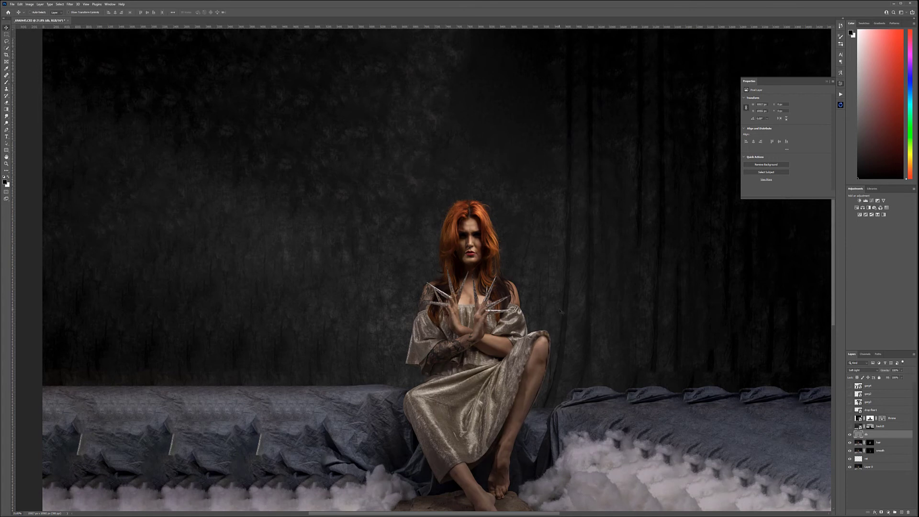
pyautogui.hotkey('ctrl', '0')
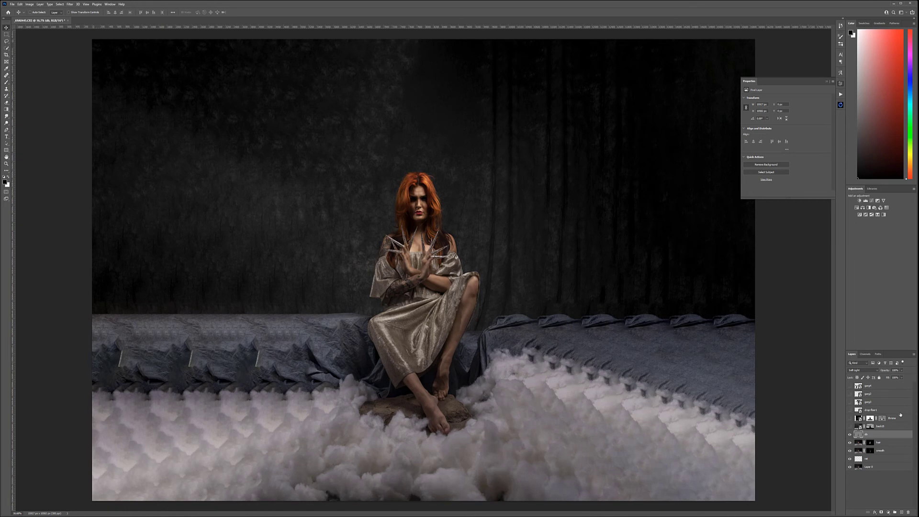
pyautogui.keyDown('shift'); pyautogui.click(878, 468); pyautogui.keyUp('shift')
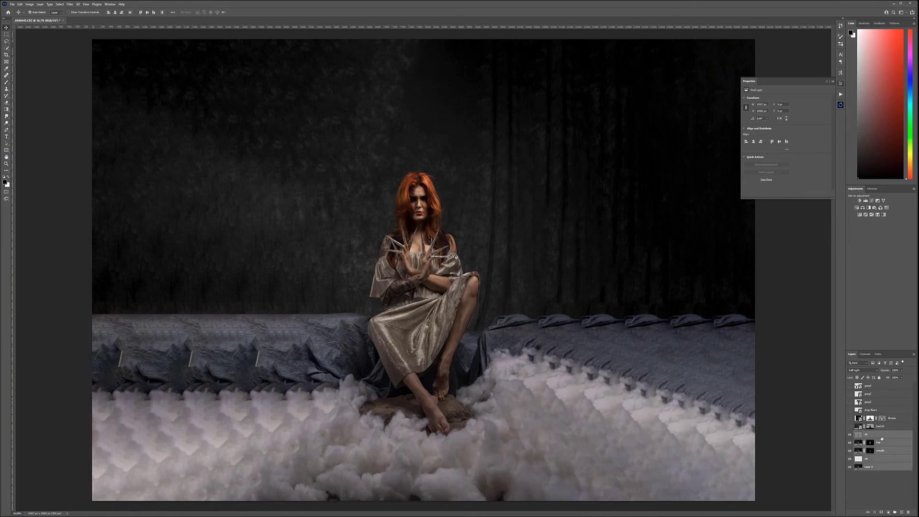
pyautogui.hotkey('ctrl', 'g')
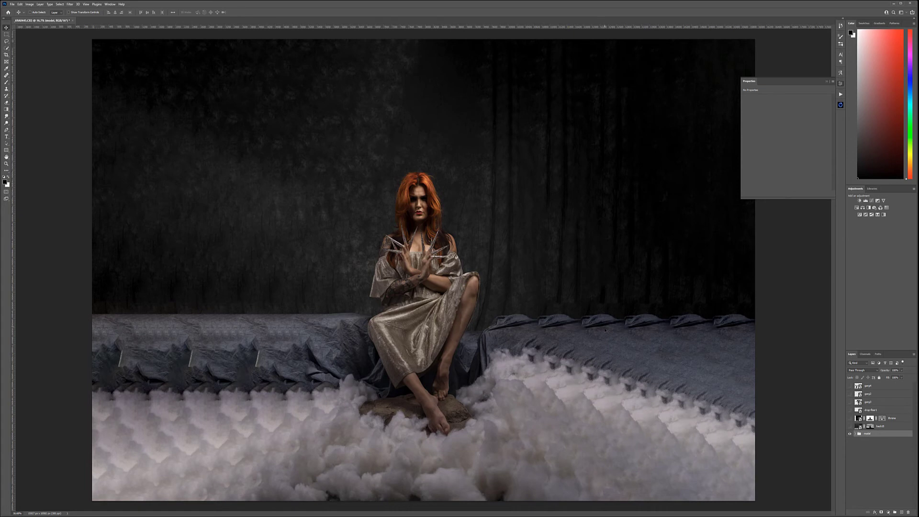
# Show the gothic hall, stone throne and garg3 gargoyle layers, and select garg3
pyautogui.click(851, 426)
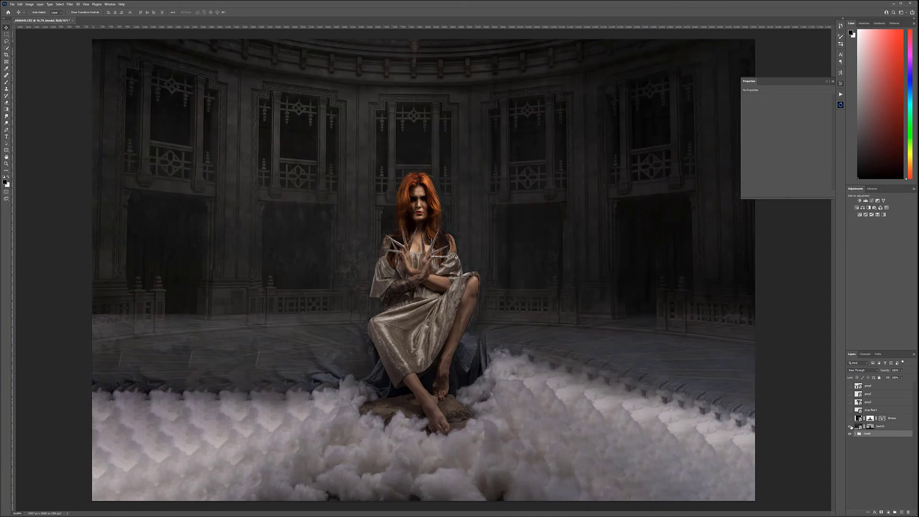
pyautogui.click(850, 417)
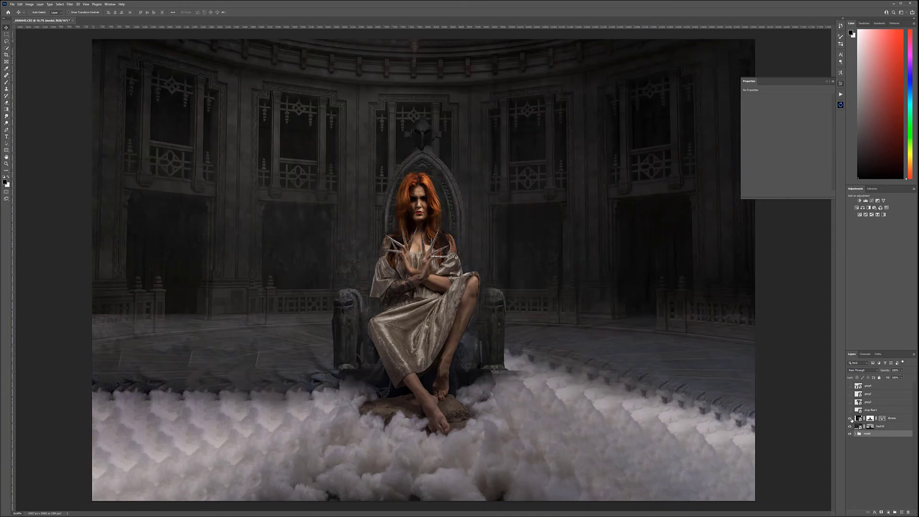
pyautogui.scroll(-5, 437, 262)
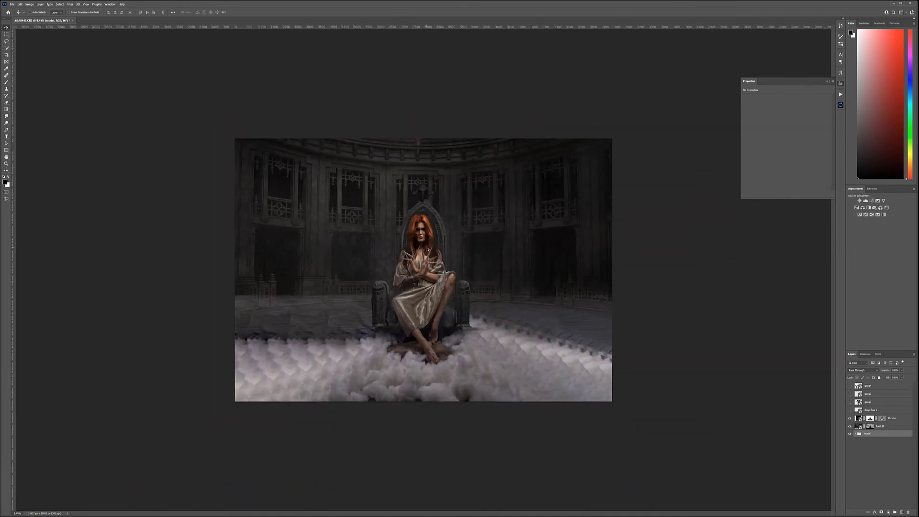
pyautogui.scroll(5, 437, 262)
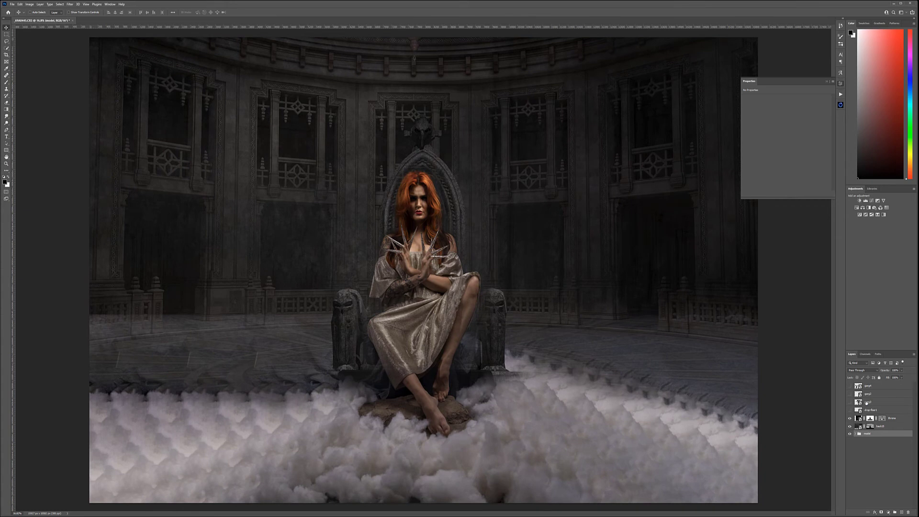
pyautogui.click(850, 403)
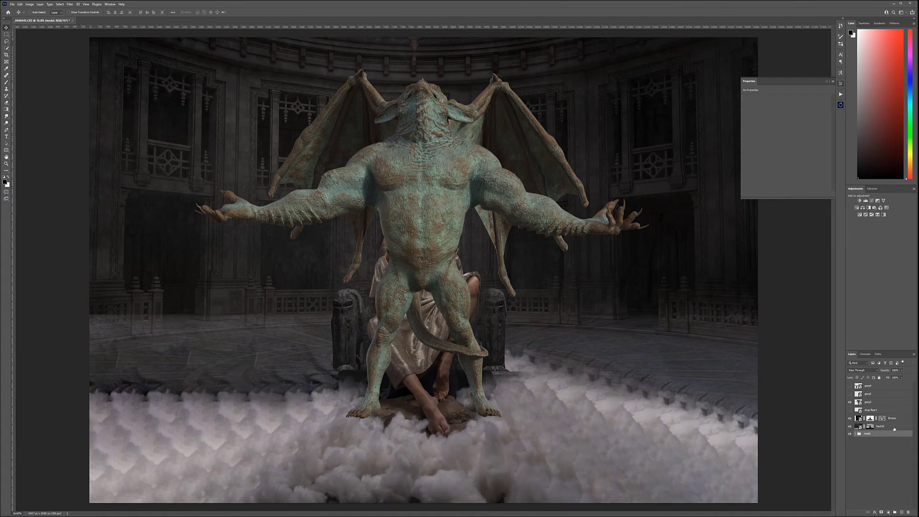
pyautogui.click(879, 403)
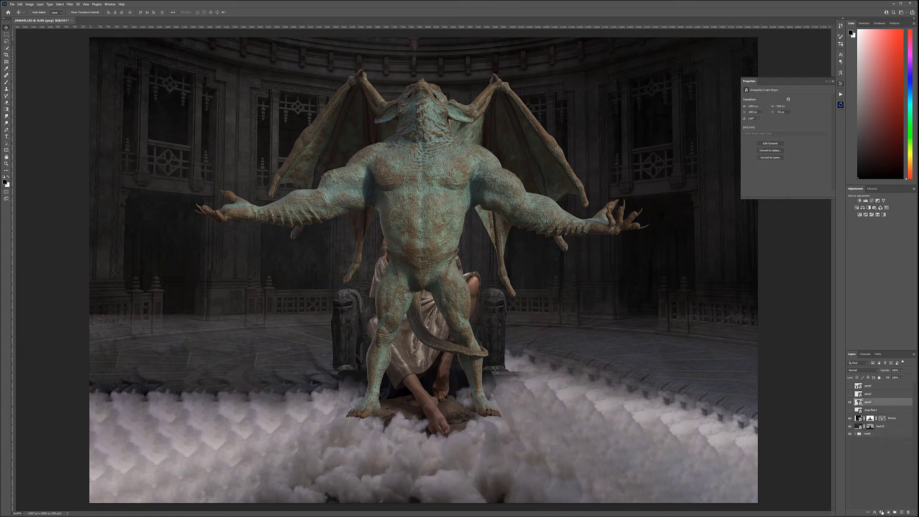
# Add a hide-all mask to garg3 and set the brush to 60% opacity
pyautogui.keyDown('alt'); pyautogui.click(881, 512); pyautogui.keyUp('alt')
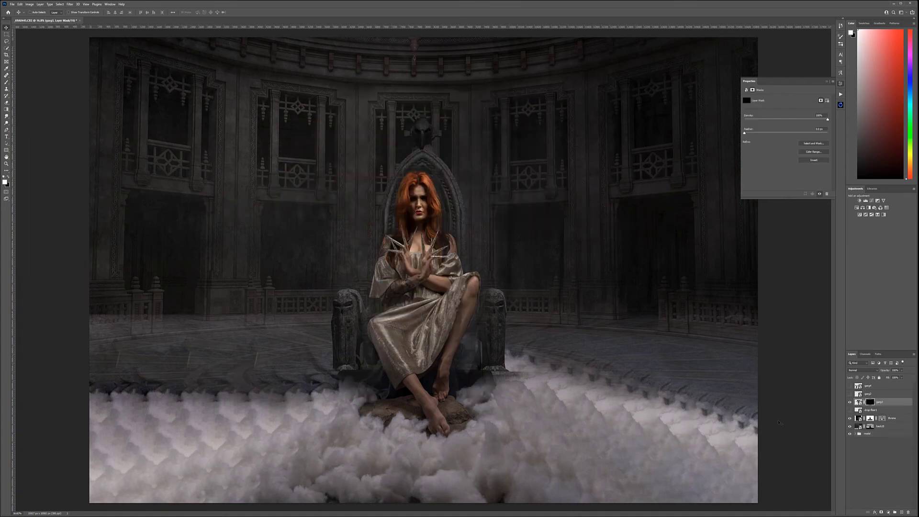
pyautogui.click(7, 83)
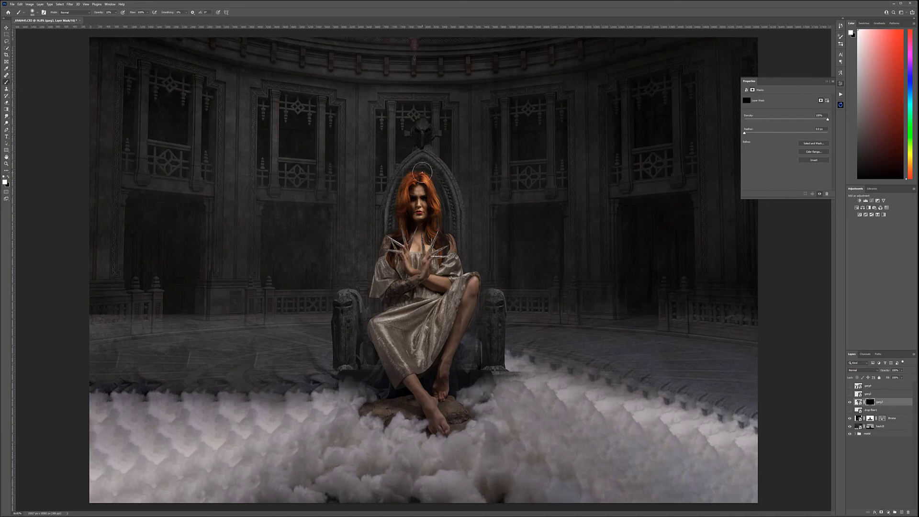
pyautogui.press('6')
# Paint white on the mask to reveal the gargoyle's head, body, arms, wings and tail
pyautogui.moveTo(416, 131)
pyautogui.mouseDown()
pyautogui.moveTo(406, 156)
pyautogui.moveTo(459, 148)
pyautogui.moveTo(340, 148)
pyautogui.moveTo(465, 71)
pyautogui.moveTo(350, 109)
pyautogui.moveTo(348, 82)
pyautogui.moveTo(285, 170)
pyautogui.moveTo(358, 135)
pyautogui.moveTo(357, 210)
pyautogui.moveTo(385, 196)
pyautogui.moveTo(397, 153)
pyautogui.moveTo(335, 211)
pyautogui.mouseUp()
pyautogui.moveTo(279, 237)
pyautogui.mouseDown()
pyautogui.moveTo(281, 214)
pyautogui.moveTo(235, 194)
pyautogui.moveTo(183, 225)
pyautogui.moveTo(228, 178)
pyautogui.mouseUp()
pyautogui.moveTo(221, 243); pyautogui.dragTo(260, 207)
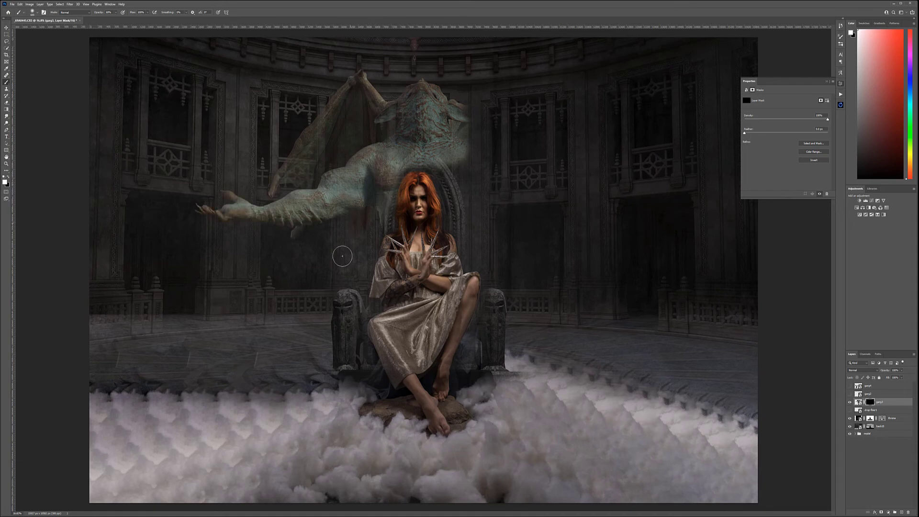
pyautogui.moveTo(422, 106)
pyautogui.mouseDown()
pyautogui.moveTo(488, 169)
pyautogui.moveTo(460, 206)
pyautogui.moveTo(442, 181)
pyautogui.moveTo(430, 201)
pyautogui.moveTo(390, 167)
pyautogui.mouseUp()
pyautogui.moveTo(341, 219)
pyautogui.mouseDown()
pyautogui.moveTo(469, 162)
pyautogui.moveTo(454, 216)
pyautogui.moveTo(479, 201)
pyautogui.moveTo(632, 212)
pyautogui.moveTo(603, 227)
pyautogui.moveTo(467, 242)
pyautogui.moveTo(479, 234)
pyautogui.moveTo(498, 260)
pyautogui.mouseUp()
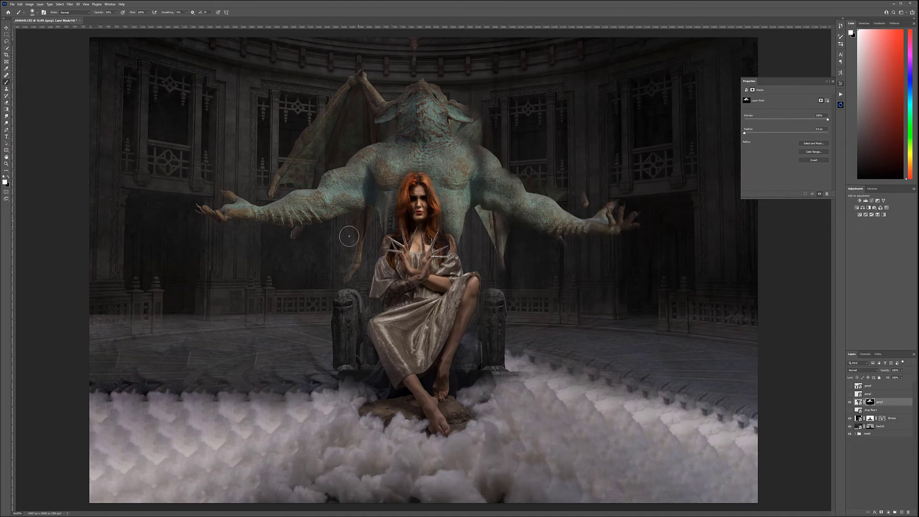
pyautogui.moveTo(306, 142)
pyautogui.mouseDown()
pyautogui.moveTo(520, 97)
pyautogui.moveTo(466, 134)
pyautogui.moveTo(494, 107)
pyautogui.moveTo(513, 183)
pyautogui.moveTo(579, 153)
pyautogui.moveTo(512, 180)
pyautogui.moveTo(544, 214)
pyautogui.moveTo(565, 143)
pyautogui.moveTo(579, 201)
pyautogui.moveTo(579, 185)
pyautogui.mouseUp()
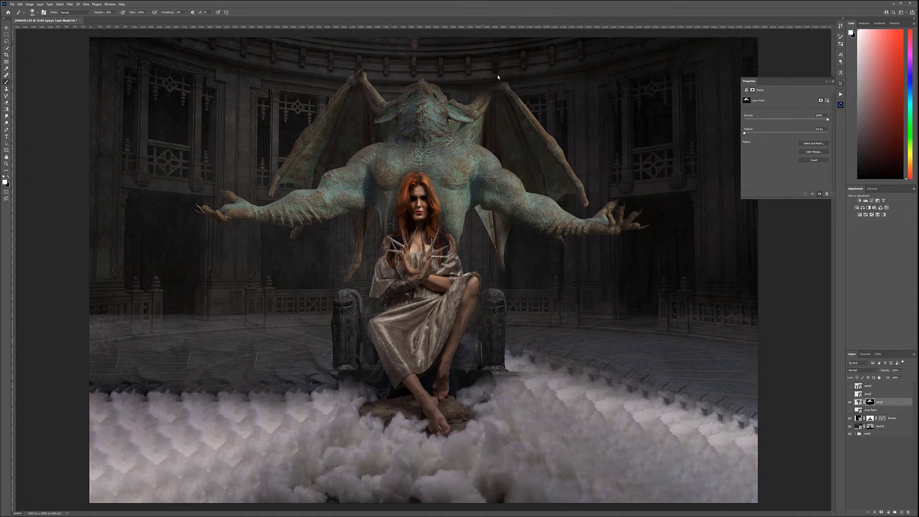
pyautogui.moveTo(488, 95); pyautogui.dragTo(498, 67)
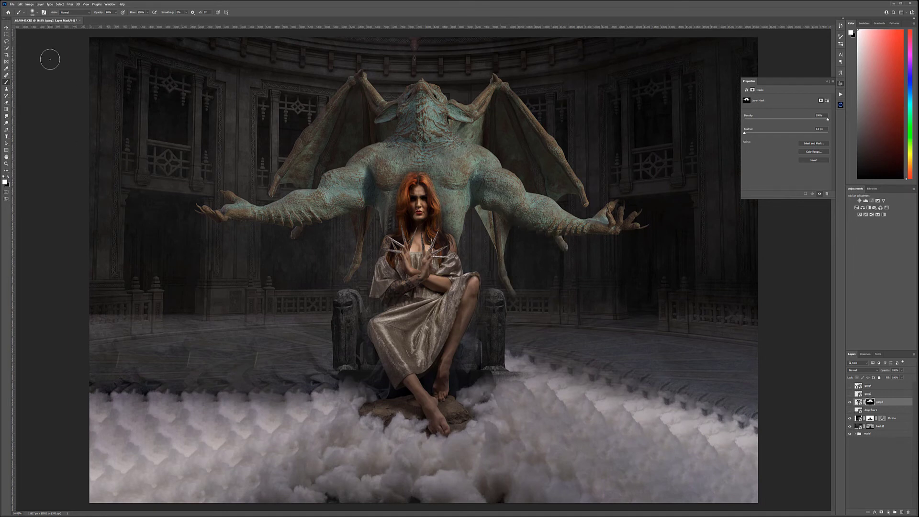
# Nudge the gargoyle slightly up and left, then zoom in on the woman's face and claws
pyautogui.click(6, 27)
pyautogui.moveTo(477, 123); pyautogui.dragTo(473, 127)
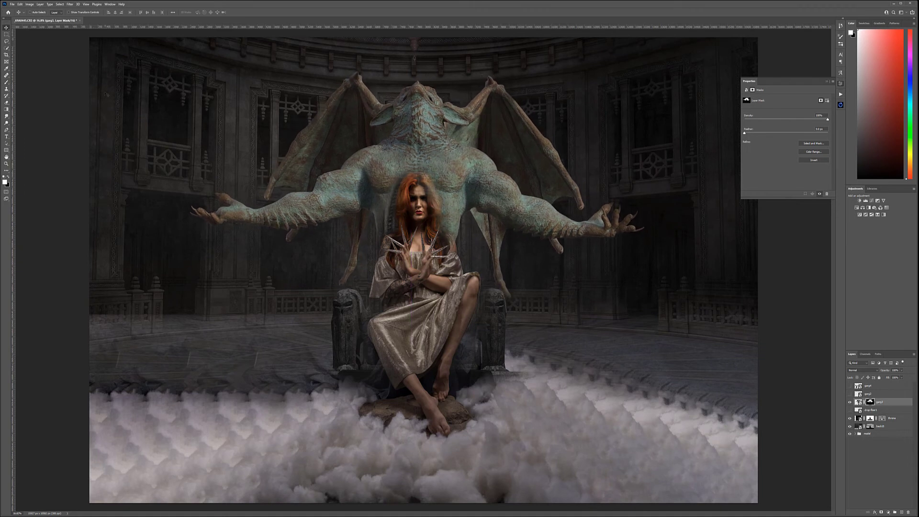
pyautogui.press('b')
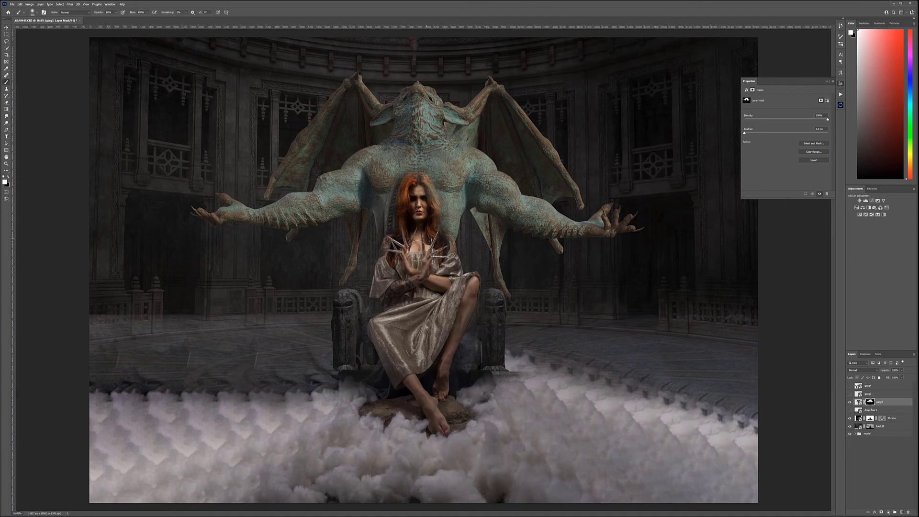
pyautogui.scroll(3, 390, 265)
pyautogui.scroll(3, 388, 259)
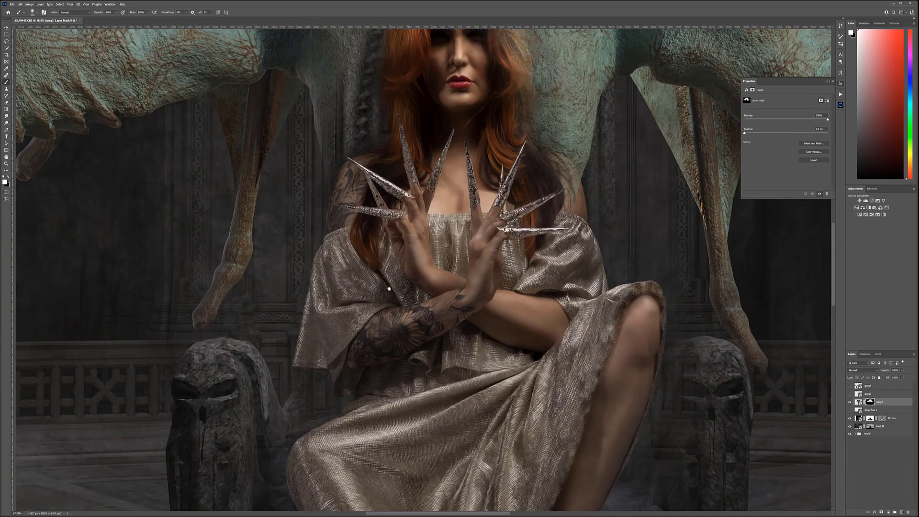
pyautogui.scroll(2, 388, 258)
pyautogui.moveTo(388, 302); pyautogui.dragTo(388, 330)
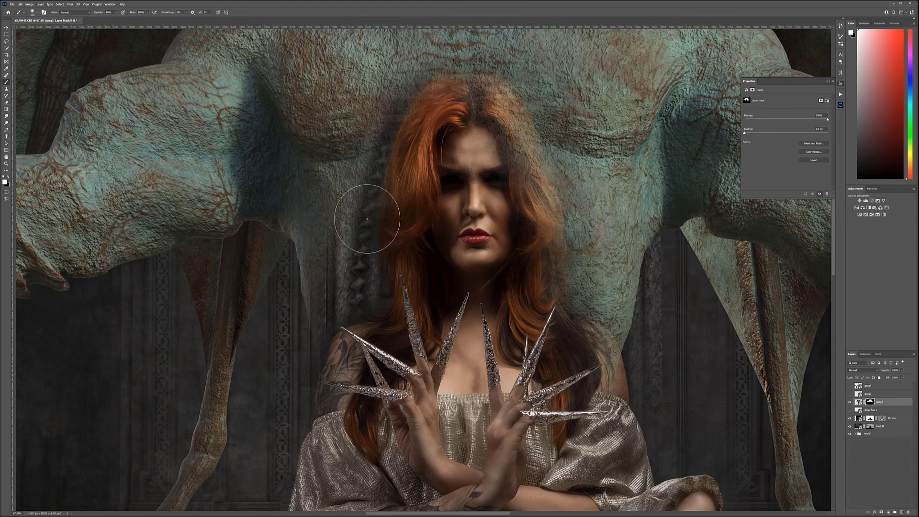
# Paint white to fill in the gargoyle's chest texture, then black to clear it from her hair
pyautogui.moveTo(372, 180)
pyautogui.mouseDown()
pyautogui.moveTo(389, 120)
pyautogui.moveTo(363, 258)
pyautogui.moveTo(373, 306)
pyautogui.moveTo(320, 330)
pyautogui.moveTo(308, 369)
pyautogui.moveTo(329, 289)
pyautogui.mouseUp()
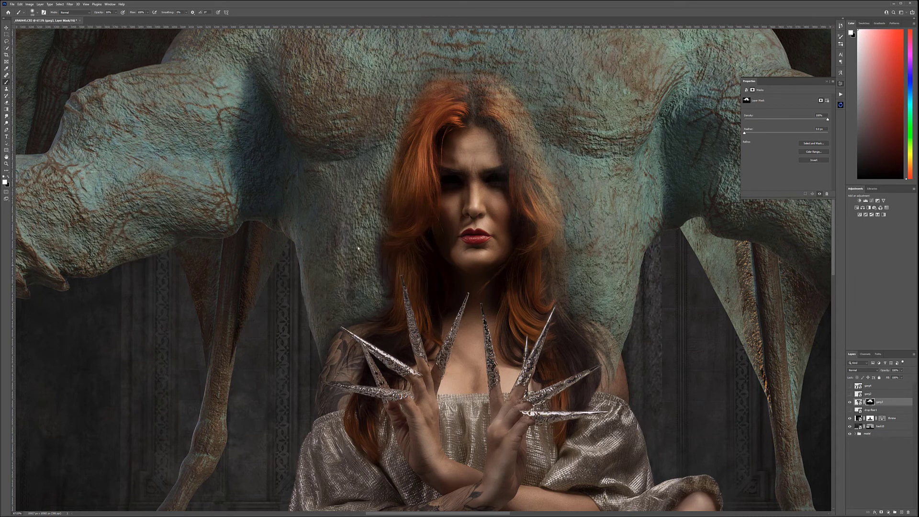
pyautogui.moveTo(422, 64)
pyautogui.mouseDown()
pyautogui.moveTo(555, 56)
pyautogui.moveTo(575, 114)
pyautogui.moveTo(559, 125)
pyautogui.moveTo(562, 118)
pyautogui.mouseUp()
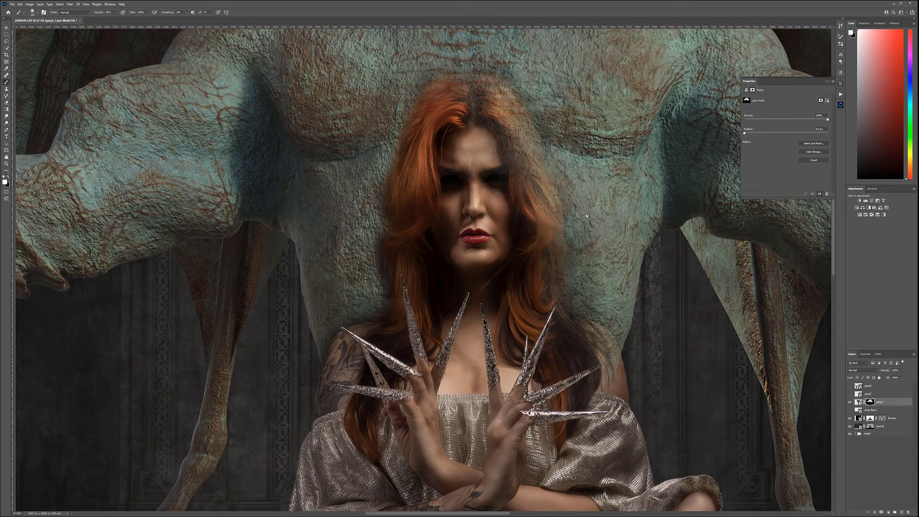
pyautogui.moveTo(581, 292); pyautogui.dragTo(616, 321)
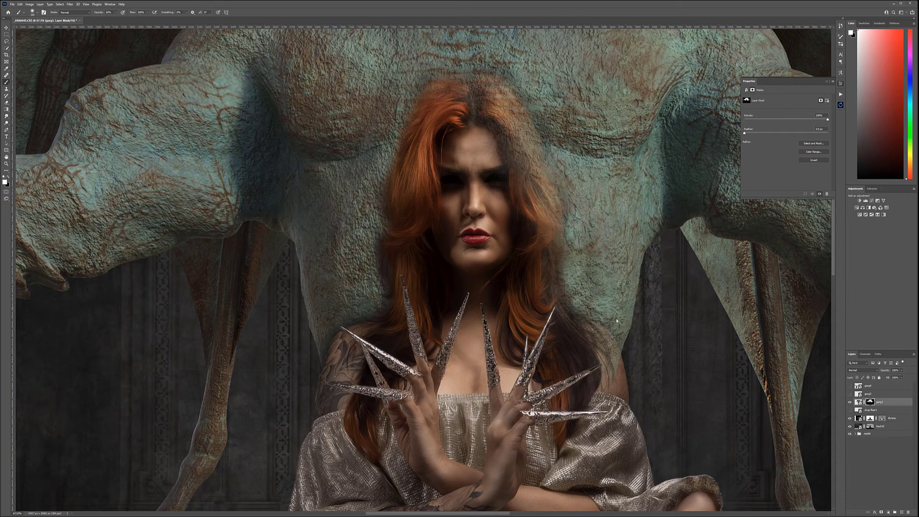
pyautogui.press('x')
pyautogui.moveTo(399, 194)
pyautogui.mouseDown()
pyautogui.moveTo(440, 102)
pyautogui.moveTo(396, 176)
pyautogui.moveTo(432, 104)
pyautogui.moveTo(485, 97)
pyautogui.moveTo(464, 89)
pyautogui.moveTo(424, 105)
pyautogui.moveTo(487, 82)
pyautogui.moveTo(446, 117)
pyautogui.moveTo(528, 165)
pyautogui.moveTo(514, 136)
pyautogui.moveTo(543, 219)
pyautogui.moveTo(528, 145)
pyautogui.moveTo(552, 209)
pyautogui.moveTo(521, 165)
pyautogui.moveTo(555, 262)
pyautogui.moveTo(543, 209)
pyautogui.moveTo(545, 272)
pyautogui.moveTo(547, 229)
pyautogui.moveTo(617, 370)
pyautogui.mouseUp()
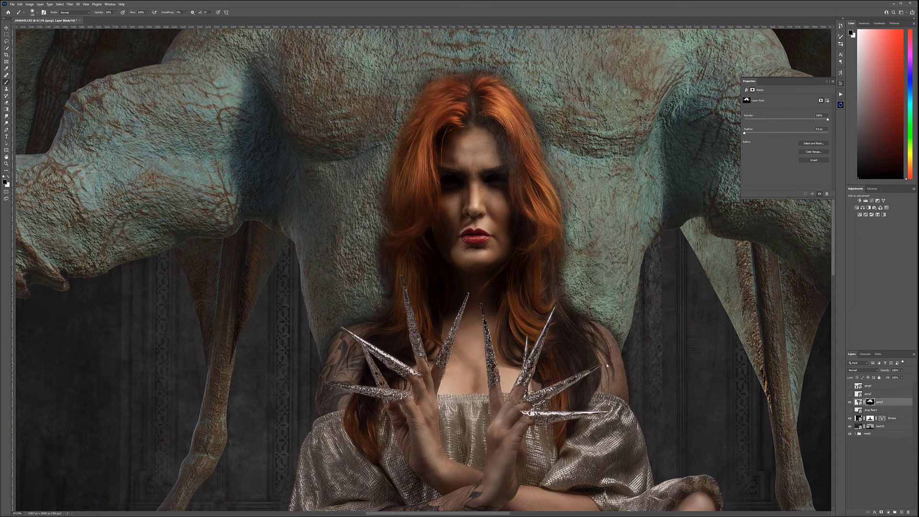
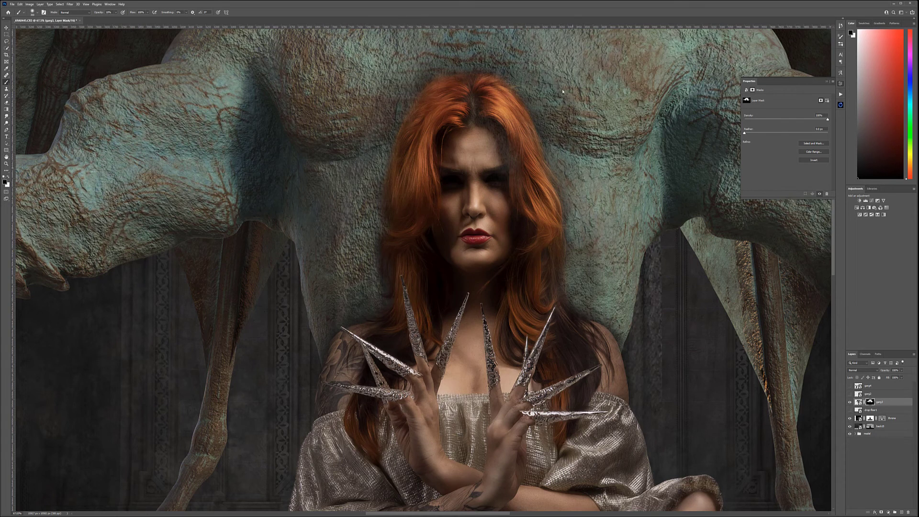
# Zoom out and brush a deeper shadow under the gargoyle's outstretched arm
pyautogui.scroll(-3, 469, 266)
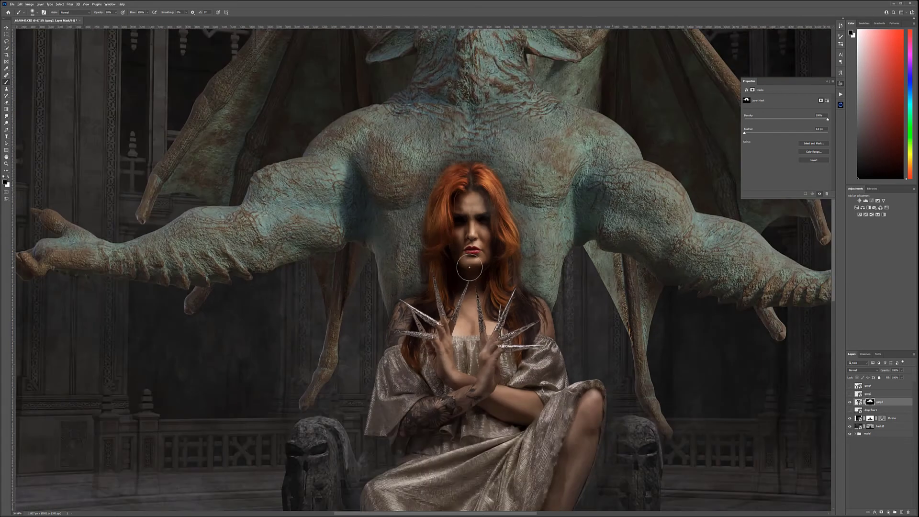
pyautogui.scroll(-2, 469, 268)
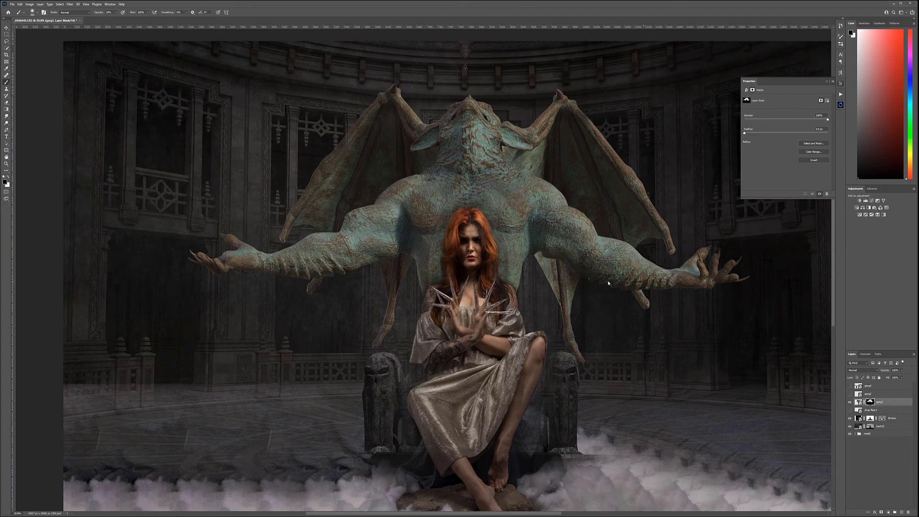
pyautogui.moveTo(387, 278); pyautogui.dragTo(405, 222)
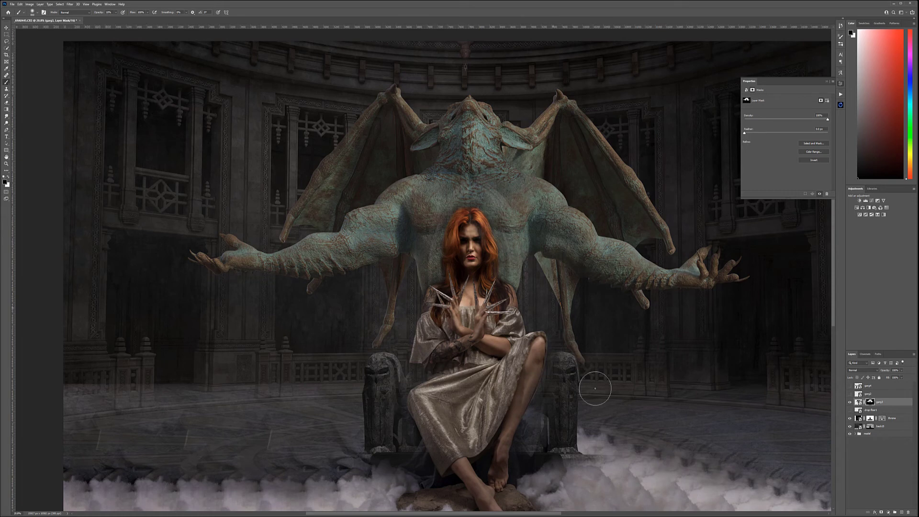
# Show the throne layer and paint its mask black to remove throne remnants behind the woman's head and hair
pyautogui.click(850, 418)
pyautogui.click(870, 418)
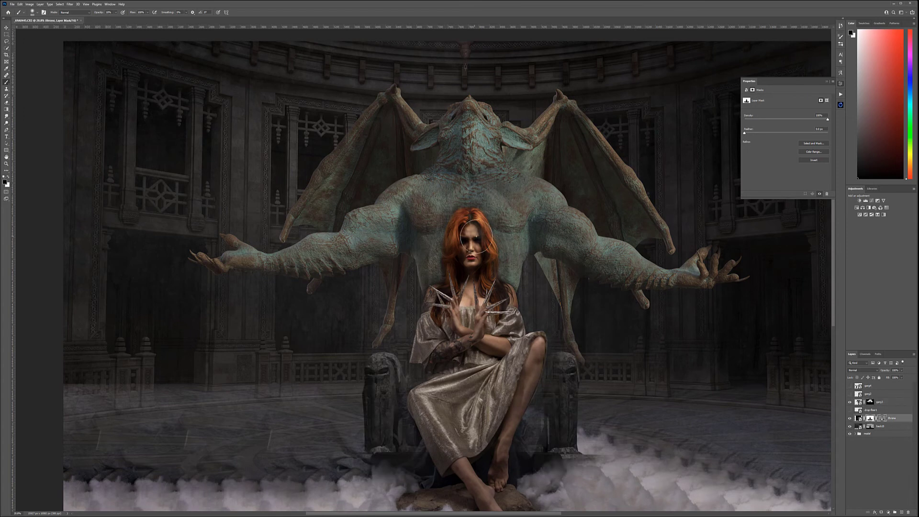
pyautogui.press('x')
pyautogui.press('0')
pyautogui.moveTo(483, 209)
pyautogui.mouseDown()
pyautogui.moveTo(453, 222)
pyautogui.moveTo(444, 203)
pyautogui.moveTo(434, 219)
pyautogui.mouseUp()
pyautogui.press('x')
pyautogui.moveTo(498, 211)
pyautogui.mouseDown()
pyautogui.moveTo(469, 229)
pyautogui.moveTo(486, 221)
pyautogui.mouseUp()
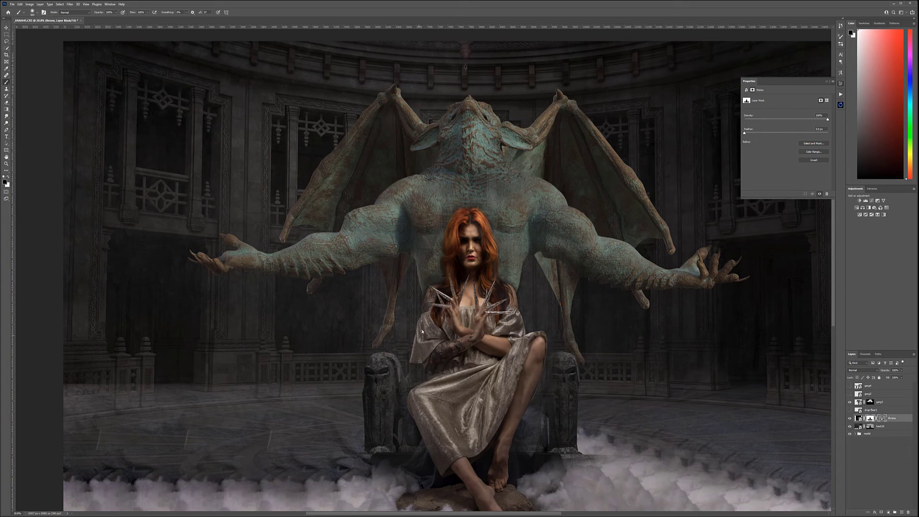
pyautogui.press('x')
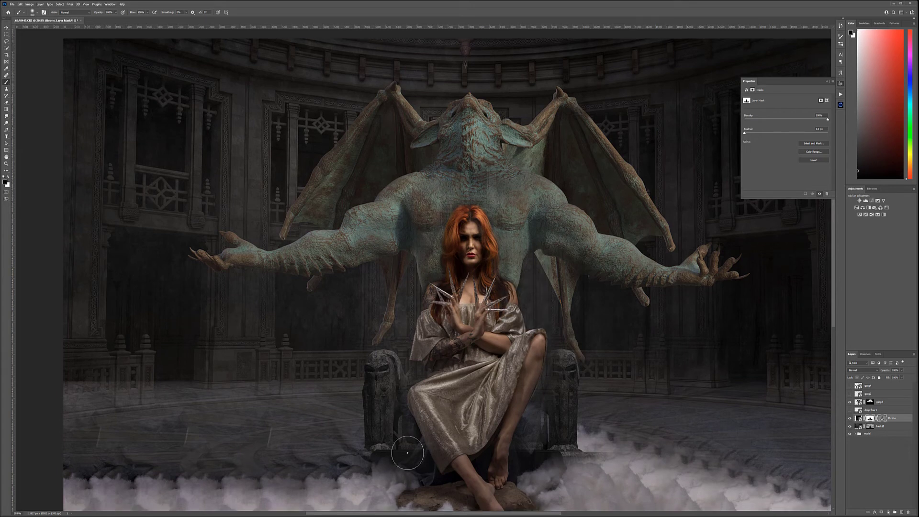
# Zoom in and switch to a much smaller white brush at 40% opacity
pyautogui.scroll(4, 436, 360)
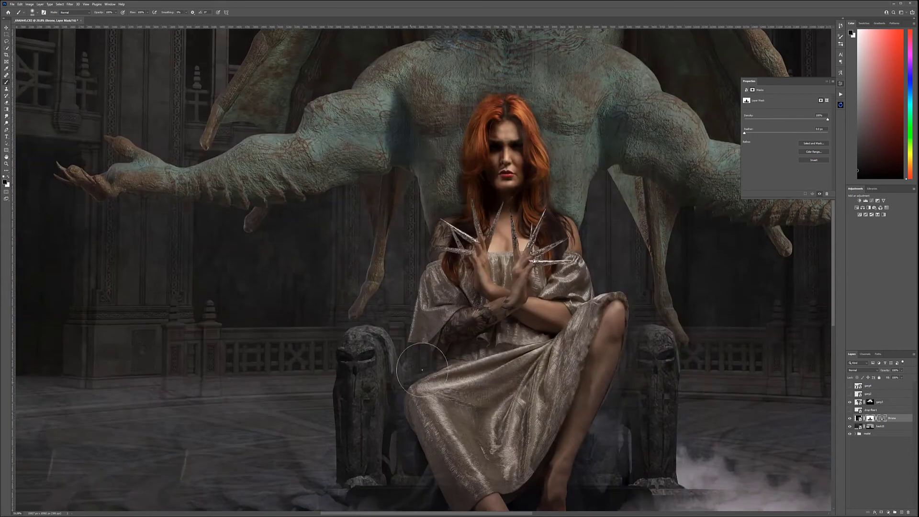
pyautogui.scroll(2, 444, 304)
pyautogui.press('x')
pyautogui.press('[')
pyautogui.press('[')
pyautogui.press('[')
pyautogui.press('[')
pyautogui.press('[')
pyautogui.press('[')
pyautogui.press('[')
pyautogui.press('[')
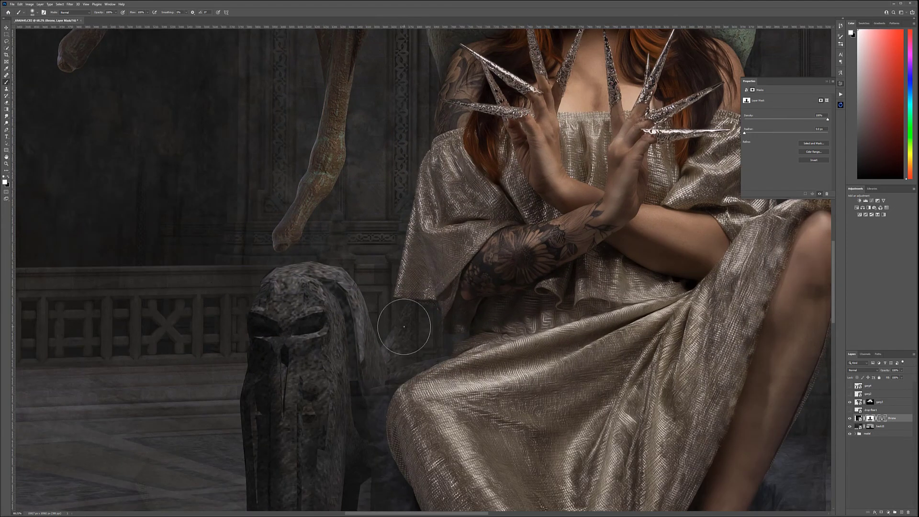
pyautogui.press('4')
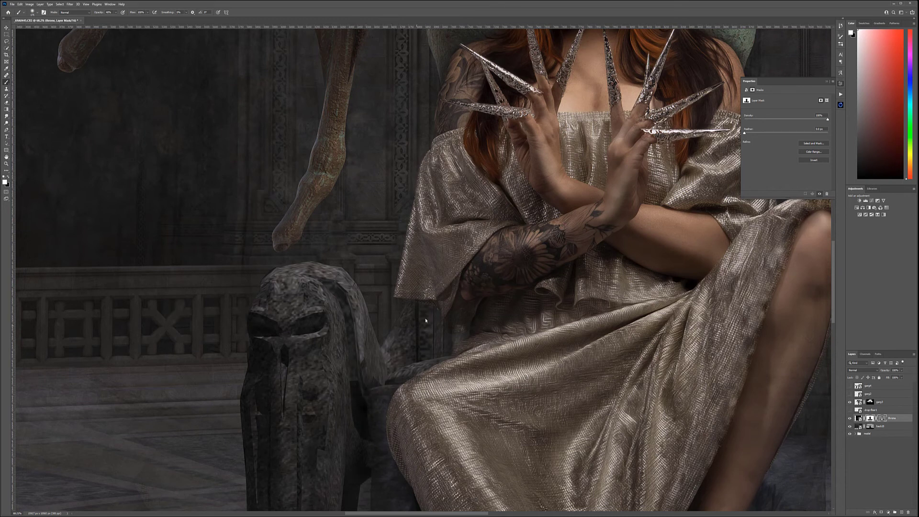
# Close in on the legs and blend the throne armrest and dress edge at 70% opacity
pyautogui.scroll(3, 411, 211)
pyautogui.scroll(-8, 491, 410)
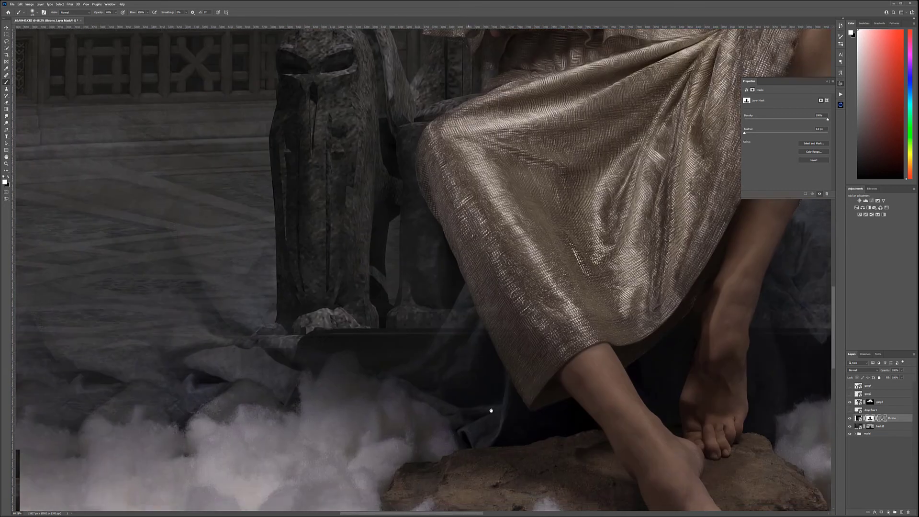
pyautogui.scroll(-2, 491, 410)
pyautogui.scroll(5, 486, 293)
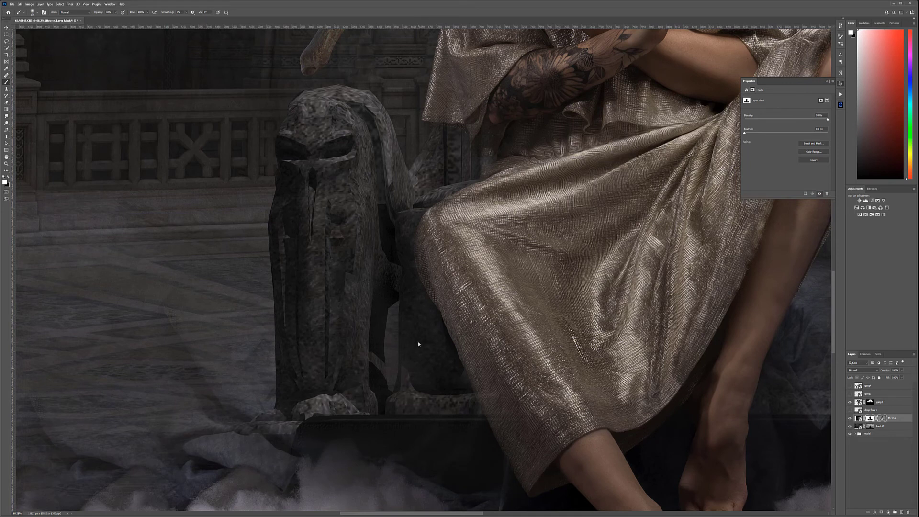
pyautogui.moveTo(460, 268); pyautogui.dragTo(558, 172)
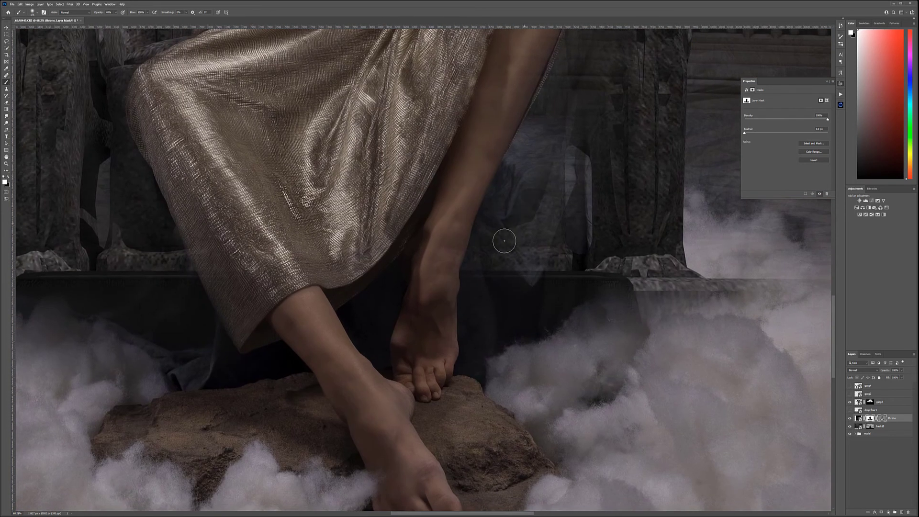
pyautogui.scroll(1, 404, 408)
pyautogui.scroll(5, 403, 407)
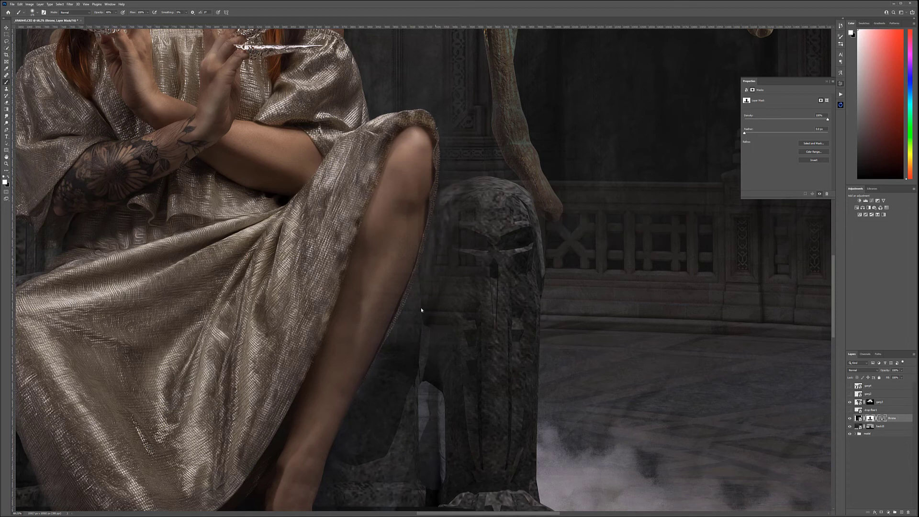
pyautogui.press('7')
pyautogui.moveTo(473, 205); pyautogui.dragTo(462, 281)
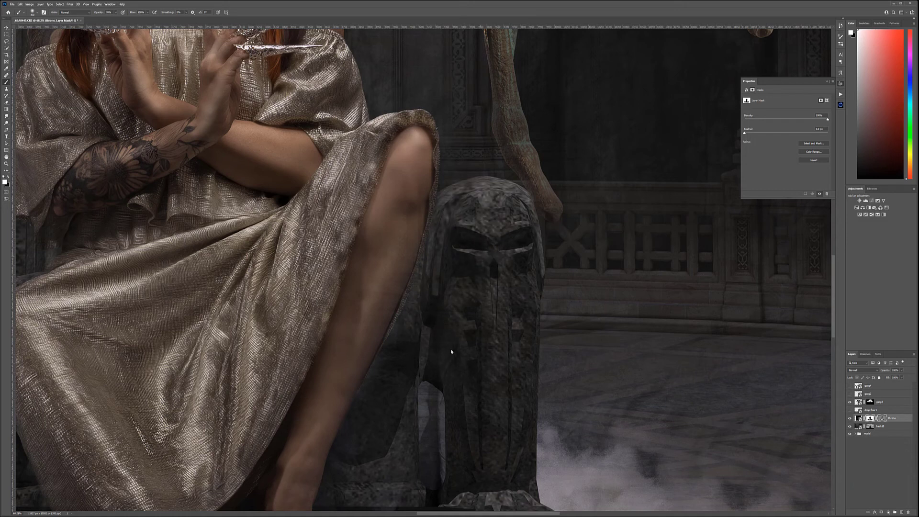
pyautogui.moveTo(424, 287); pyautogui.dragTo(410, 349)
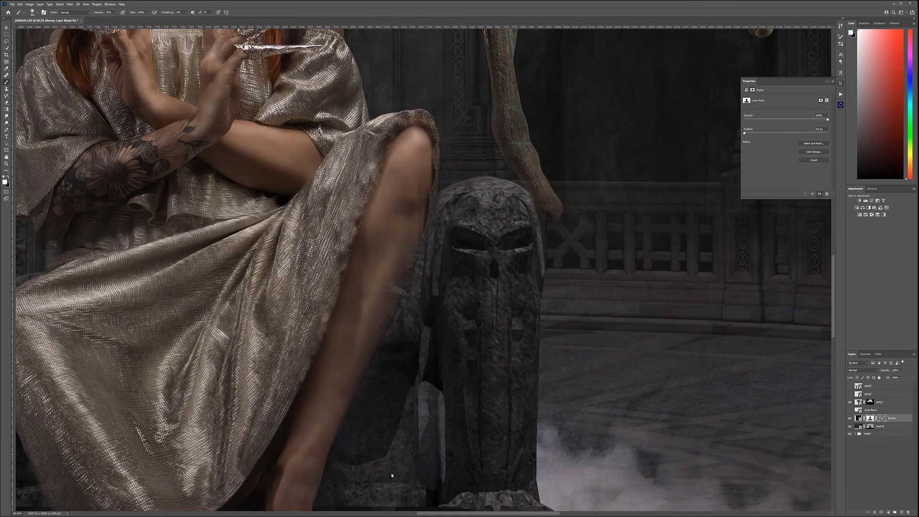
# Set up a smaller black mask brush, trying 20% then 40% opacity
pyautogui.scroll(-5, 499, 343)
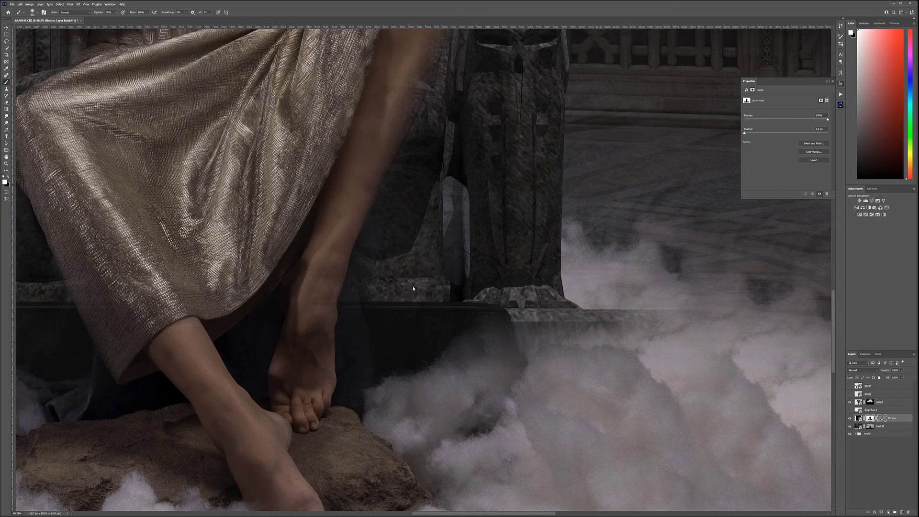
pyautogui.scroll(-3, 413, 311)
pyautogui.scroll(12, 447, 378)
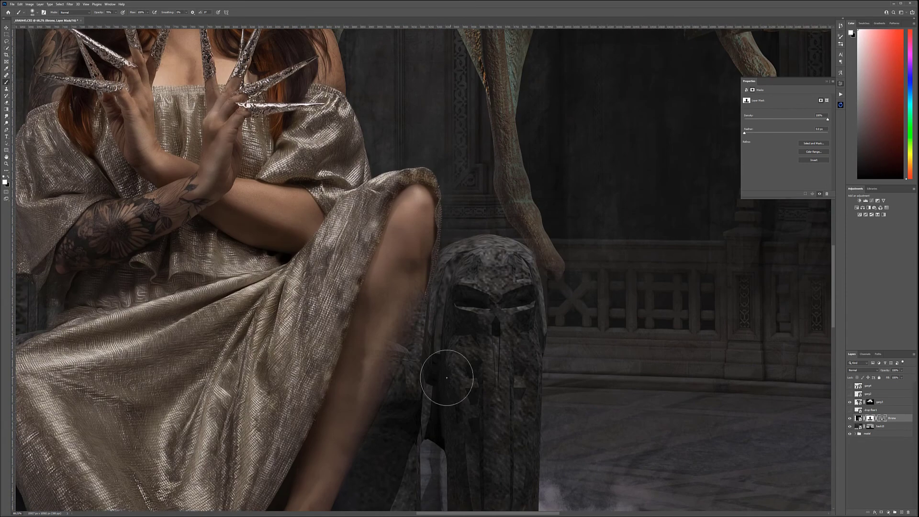
pyautogui.scroll(4, 371, 410)
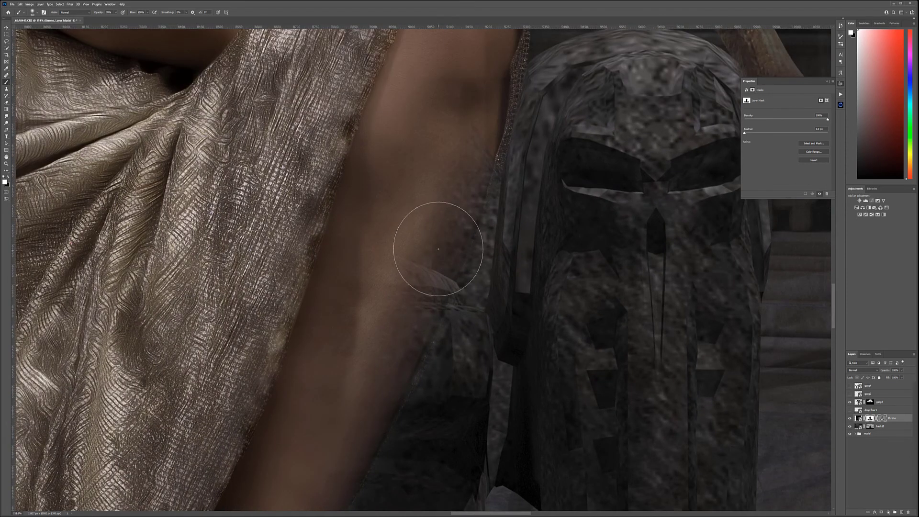
pyautogui.press('[')
pyautogui.press('[')
pyautogui.press('[')
pyautogui.press('[')
pyautogui.press('[')
pyautogui.press('[')
pyautogui.press('c')
pyautogui.press('x')
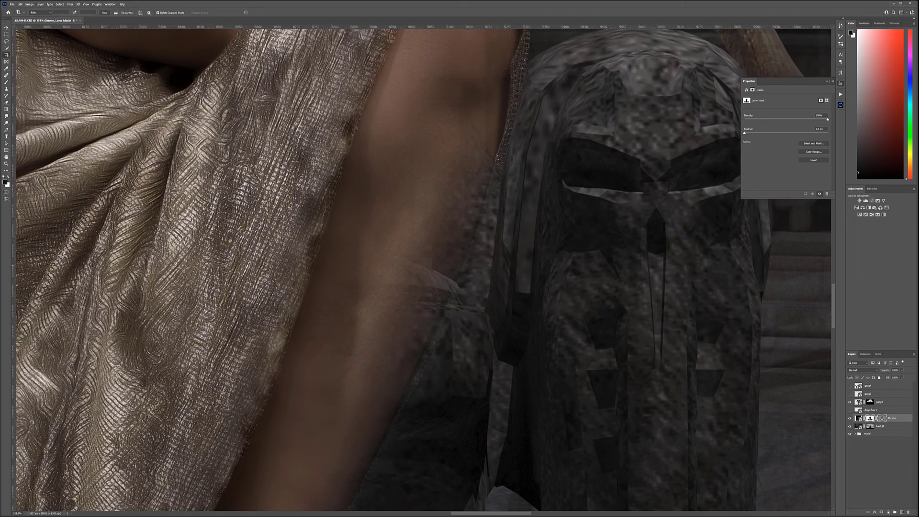
pyautogui.press('b')
pyautogui.press('2')
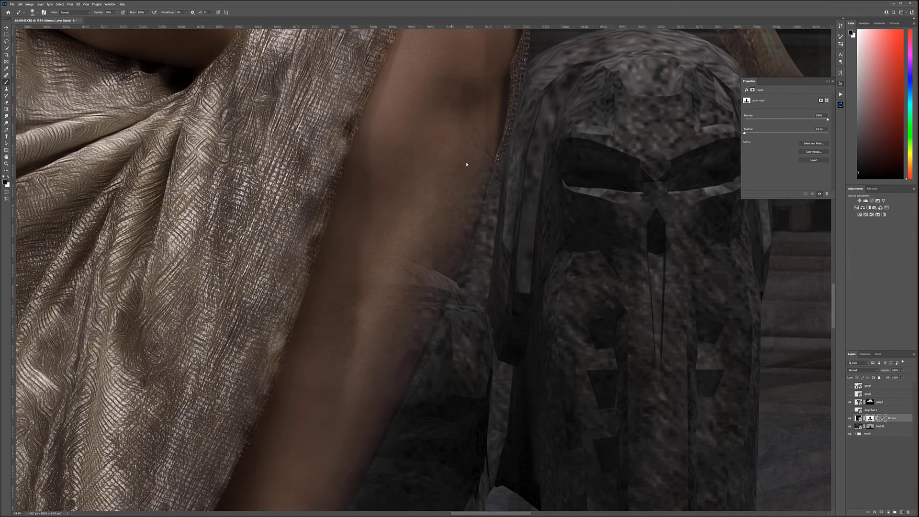
pyautogui.press('4')
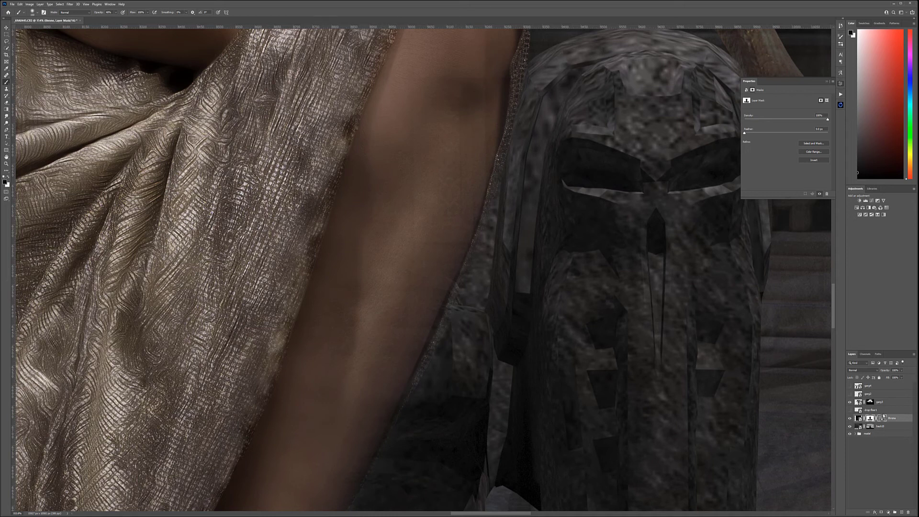
pyautogui.click(870, 427)
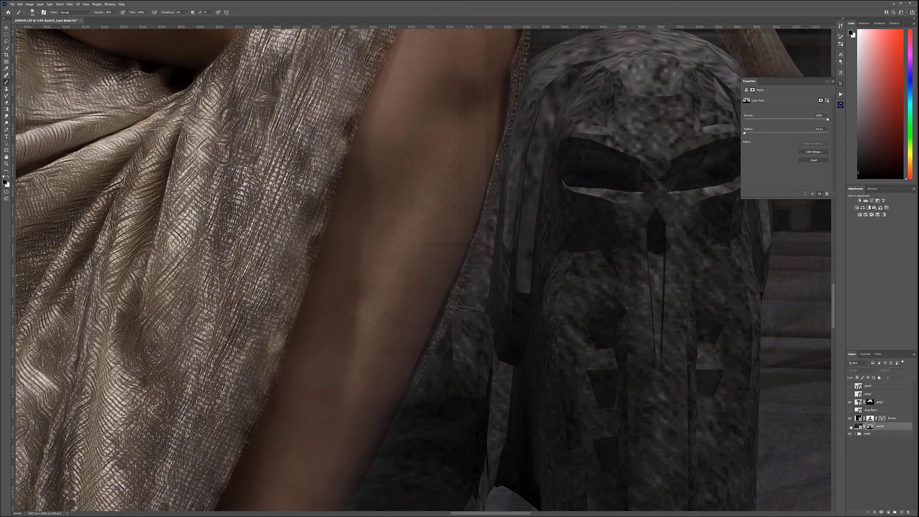
pyautogui.click(850, 427)
pyautogui.click(850, 433)
pyautogui.scroll(-5, 373, 307)
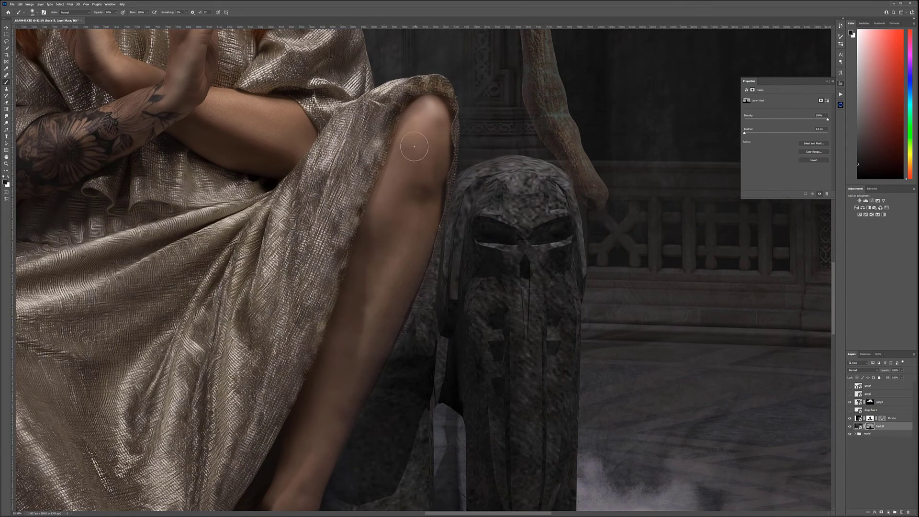
pyautogui.press('5')
pyautogui.moveTo(306, 386); pyautogui.dragTo(632, 71)
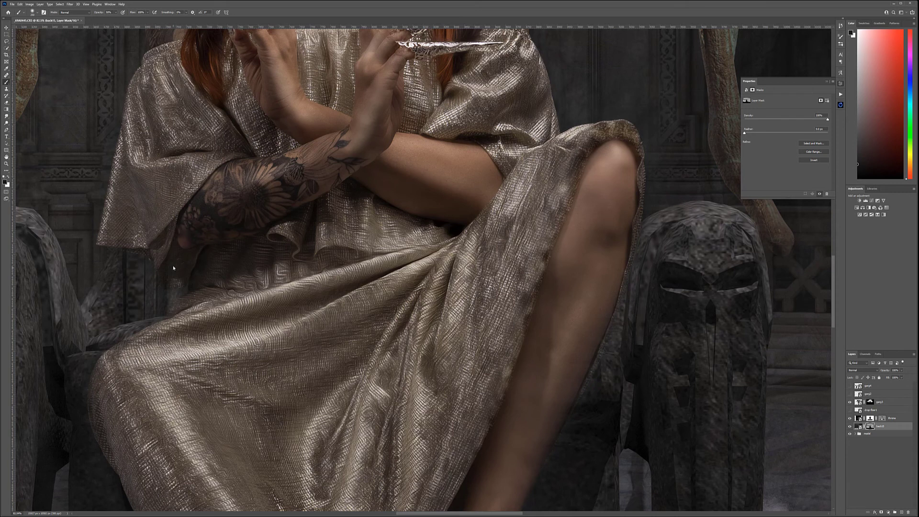
pyautogui.scroll(10, 243, 293)
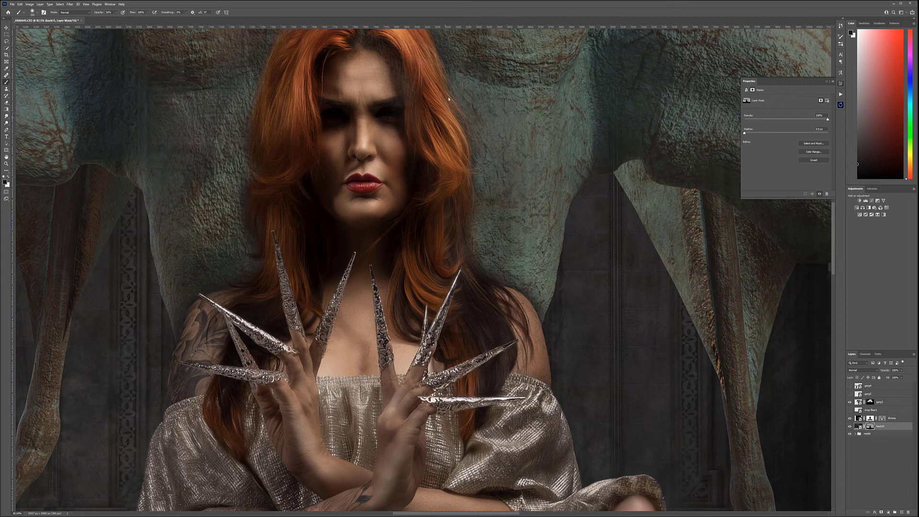
pyautogui.moveTo(448, 99); pyautogui.dragTo(451, 240)
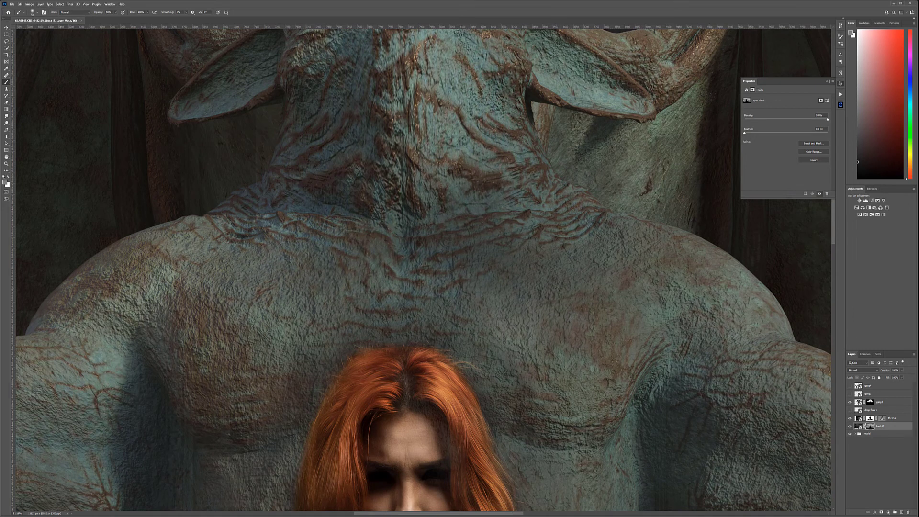
pyautogui.scroll(-6, 557, 291)
pyautogui.scroll(2, 555, 286)
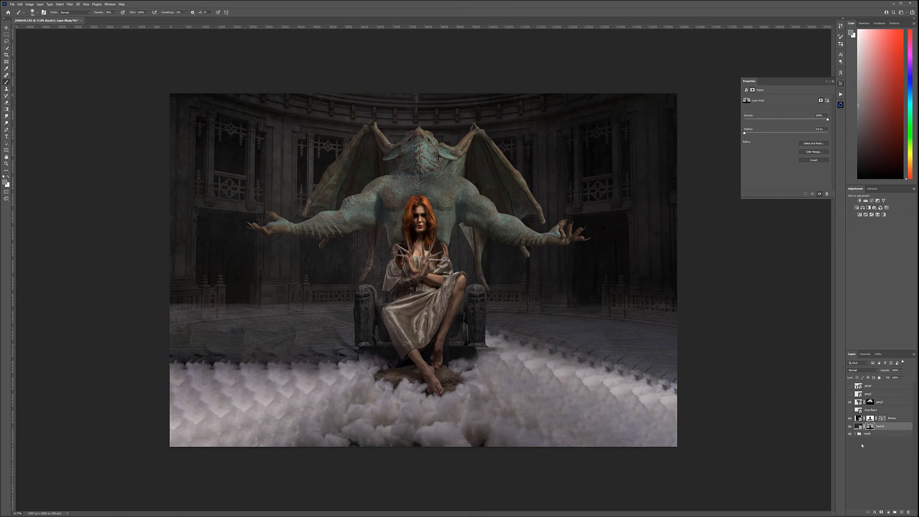
# Show both crouching gargoyles and hide the cloud floor to reveal the stone tiles
pyautogui.click(849, 394)
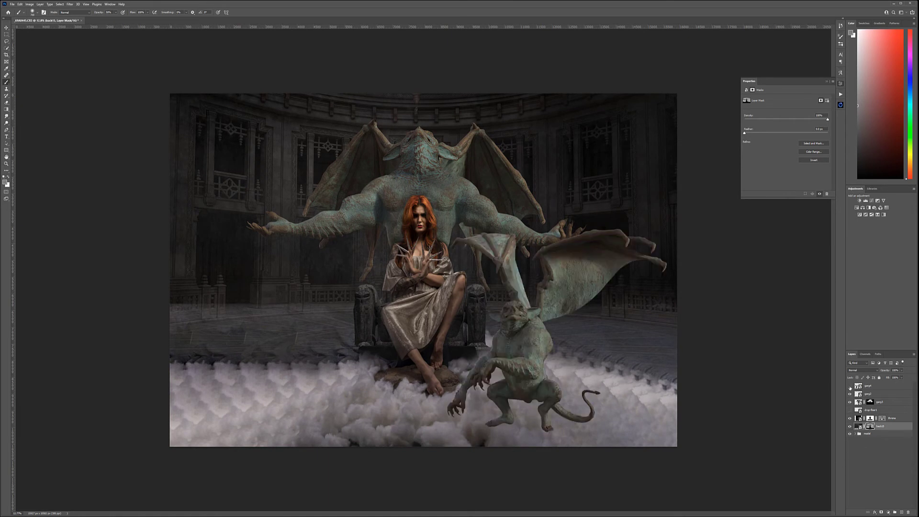
pyautogui.click(850, 386)
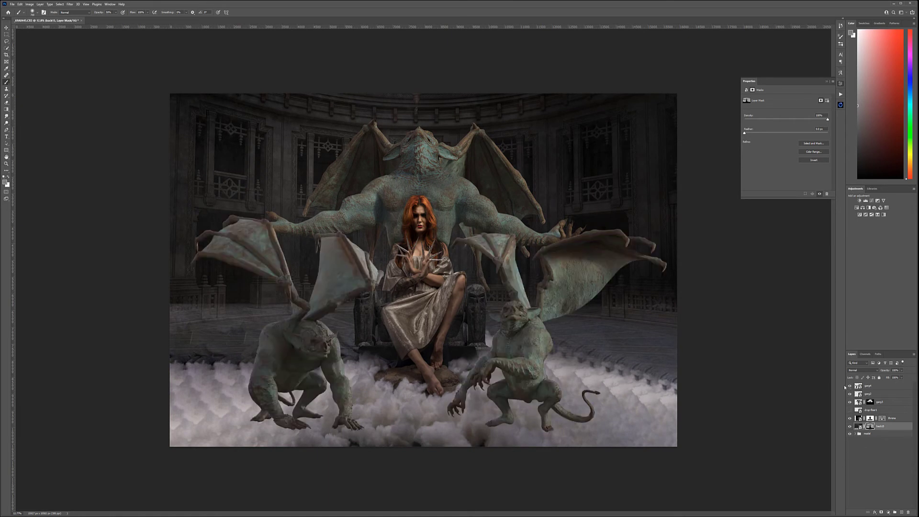
pyautogui.click(850, 410)
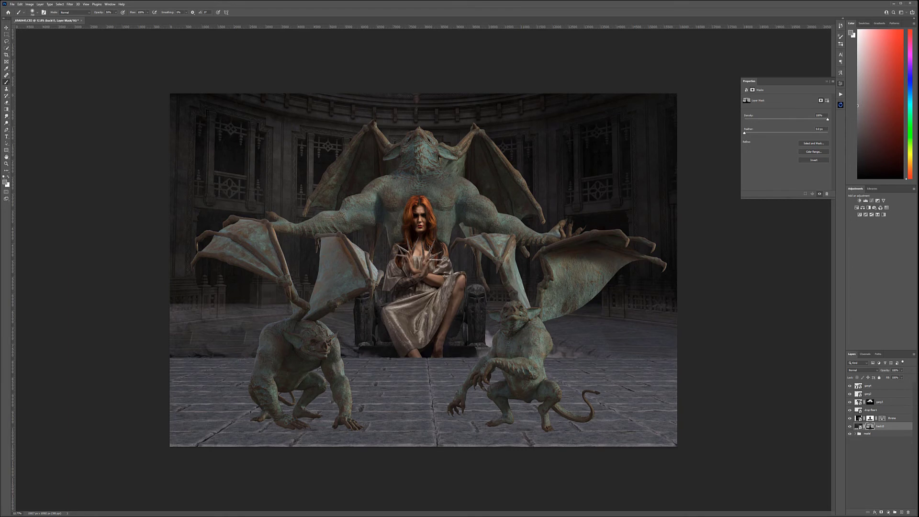
# Free-transform drop-floor1 taller, then compress it so its far edge meets the throne base
pyautogui.click(867, 411)
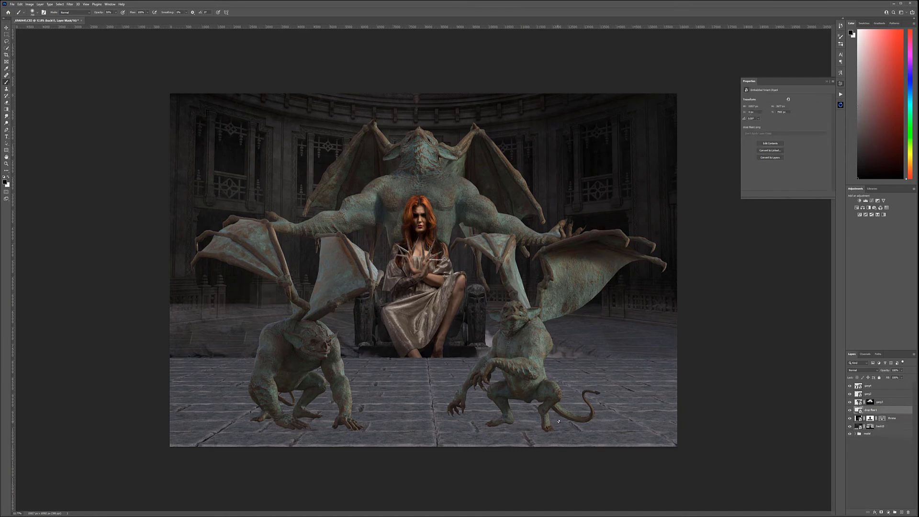
pyautogui.hotkey('ctrl', 't')
pyautogui.moveTo(423, 275); pyautogui.dragTo(424, 189)
pyautogui.moveTo(433, 189); pyautogui.dragTo(449, 224)
pyautogui.press('Return')
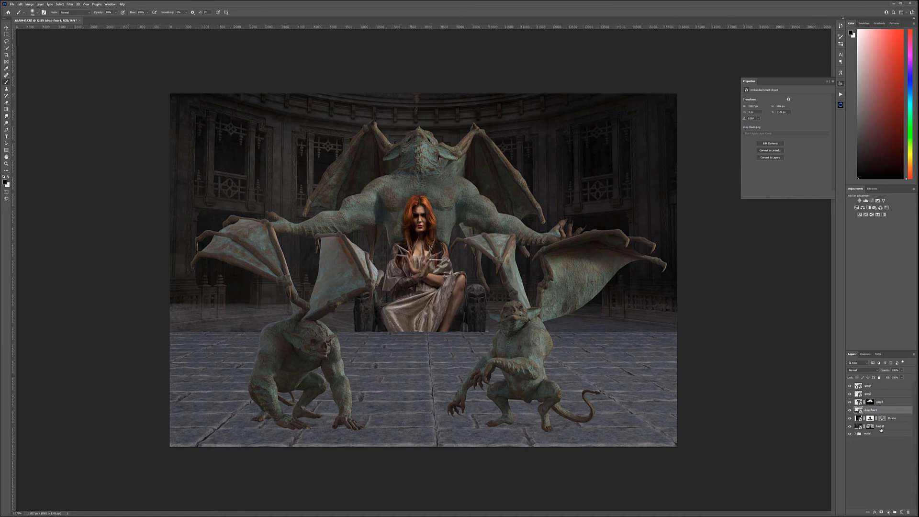
# Mask drop-floor1 and paint black along its far edge, under the throne and above the foot
pyautogui.click(880, 512)
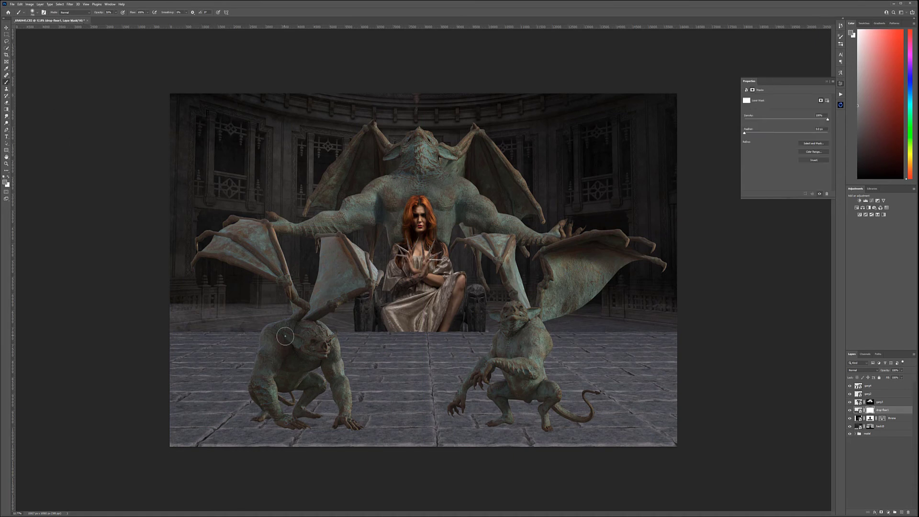
pyautogui.press('x')
pyautogui.moveTo(153, 331); pyautogui.dragTo(215, 335)
pyautogui.moveTo(303, 330); pyautogui.dragTo(506, 331)
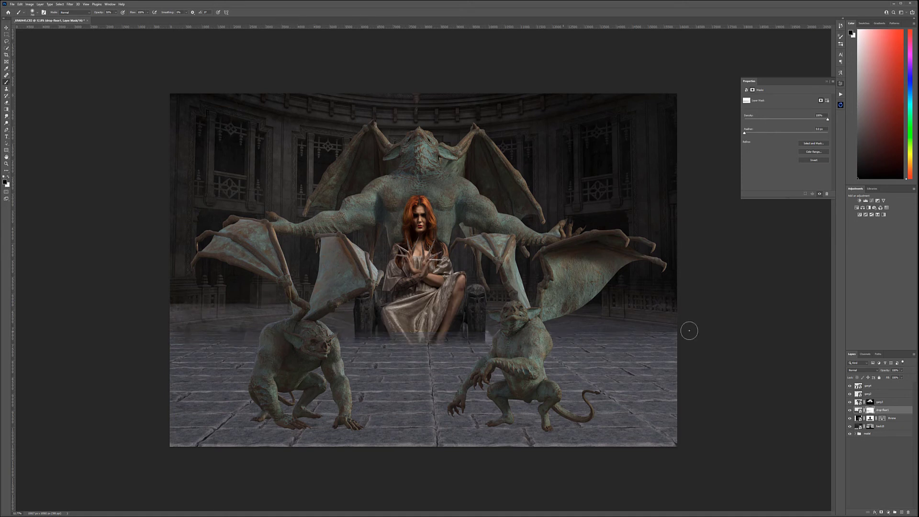
pyautogui.moveTo(397, 337); pyautogui.dragTo(362, 325)
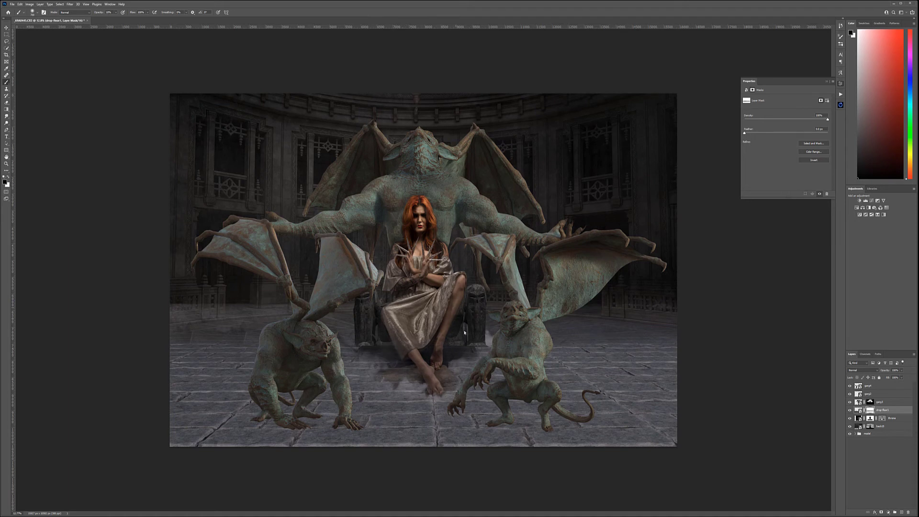
pyautogui.moveTo(425, 392)
pyautogui.mouseDown()
pyautogui.moveTo(435, 358)
pyautogui.moveTo(451, 383)
pyautogui.mouseUp()
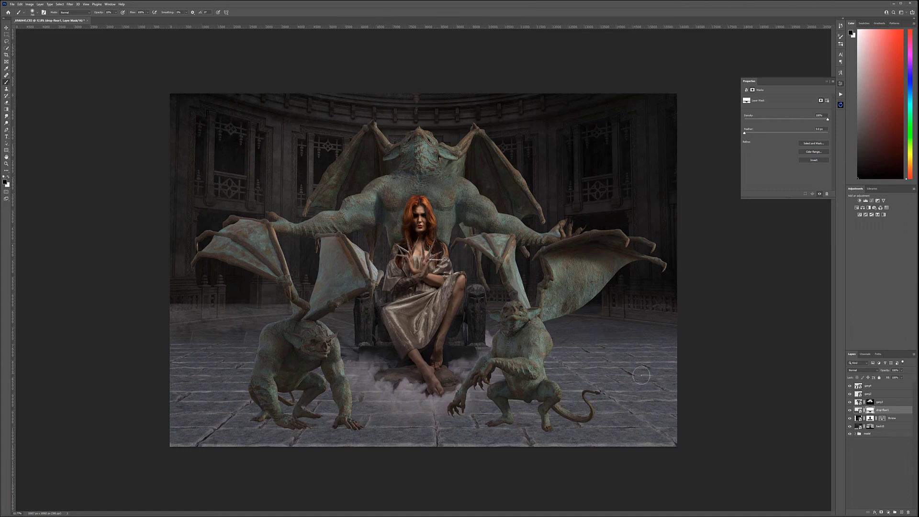
# Move the garg4 gargoyle slightly left and shift the garg2 gargoyle right and up
pyautogui.keyDown('alt'); pyautogui.scroll(-2, 454, 323); pyautogui.keyUp('alt')
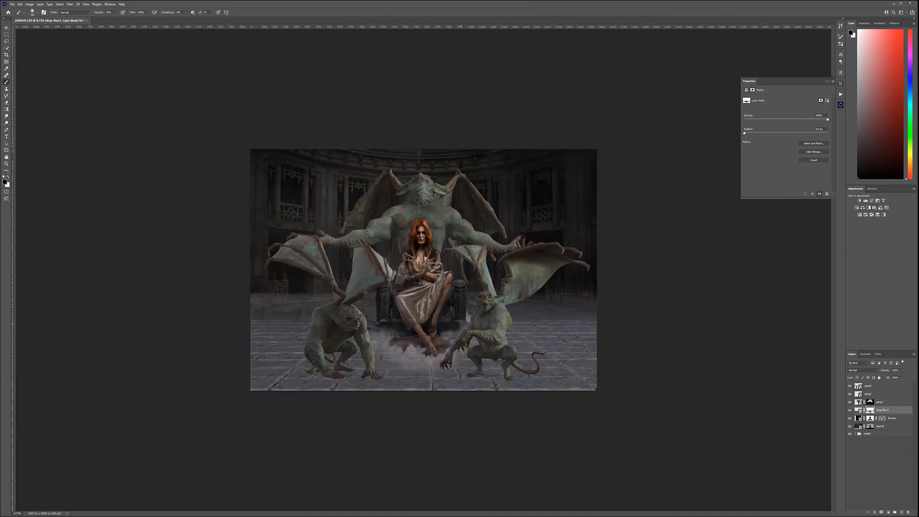
pyautogui.keyDown('alt'); pyautogui.scroll(-1, 525, 285); pyautogui.keyUp('alt')
pyautogui.keyDown('alt'); pyautogui.scroll(3, 525, 284); pyautogui.keyUp('alt')
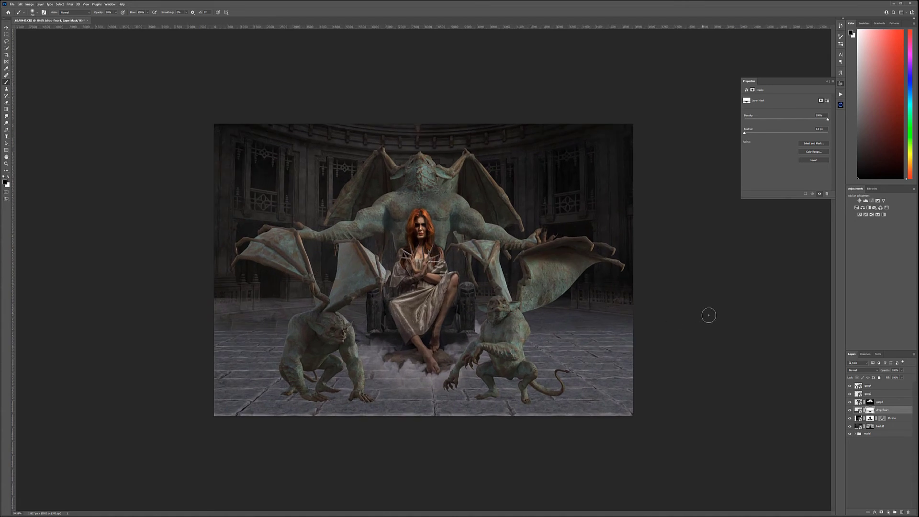
pyautogui.click(881, 385)
pyautogui.click(6, 27)
pyautogui.moveTo(343, 335)
pyautogui.mouseDown()
pyautogui.moveTo(325, 331)
pyautogui.moveTo(334, 328)
pyautogui.mouseUp()
pyautogui.click(867, 393)
pyautogui.moveTo(584, 347); pyautogui.dragTo(617, 310)
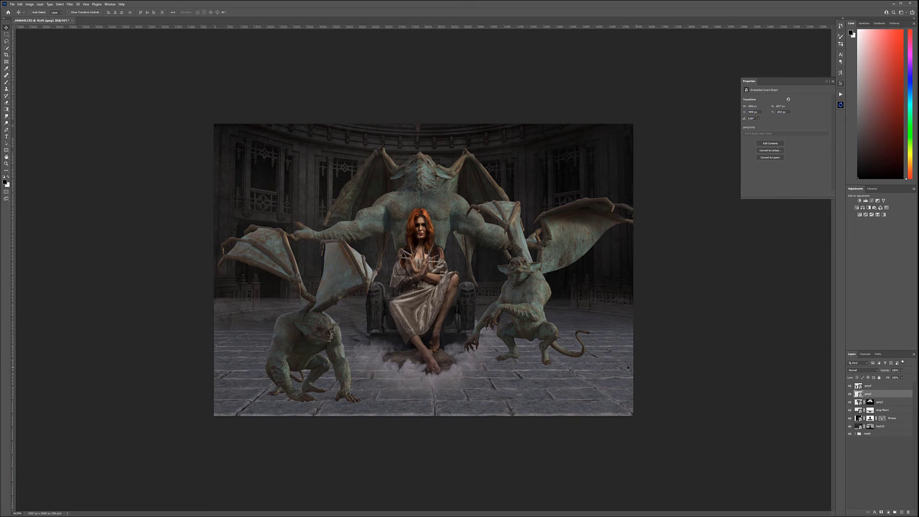
pyautogui.moveTo(533, 319)
pyautogui.mouseDown()
pyautogui.moveTo(532, 307)
pyautogui.moveTo(518, 315)
pyautogui.mouseUp()
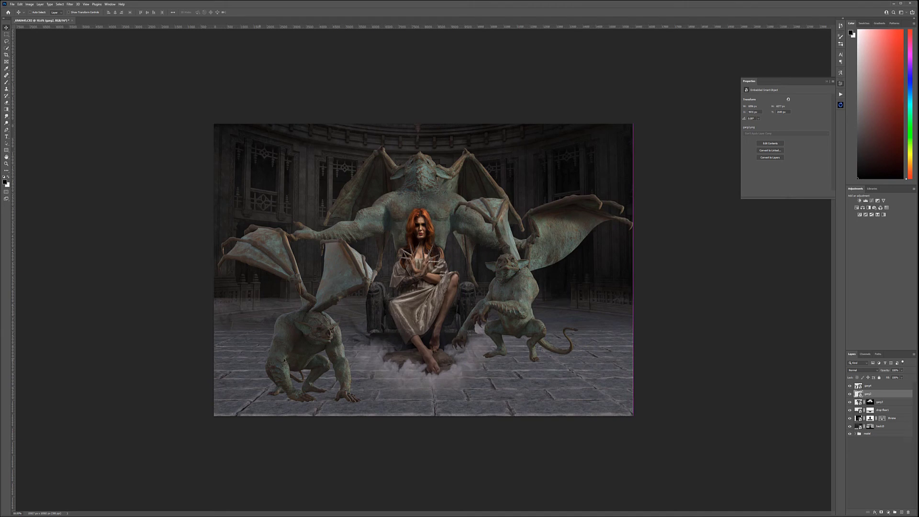
# Raise the left gargoyle about 110 px toward the throne and nudge the right one down-left
pyautogui.hotkey('alt', ']')
pyautogui.moveTo(341, 328)
pyautogui.mouseDown()
pyautogui.moveTo(352, 342)
pyautogui.moveTo(348, 333)
pyautogui.moveTo(358, 331)
pyautogui.mouseUp()
pyautogui.moveTo(371, 375); pyautogui.dragTo(370, 293)
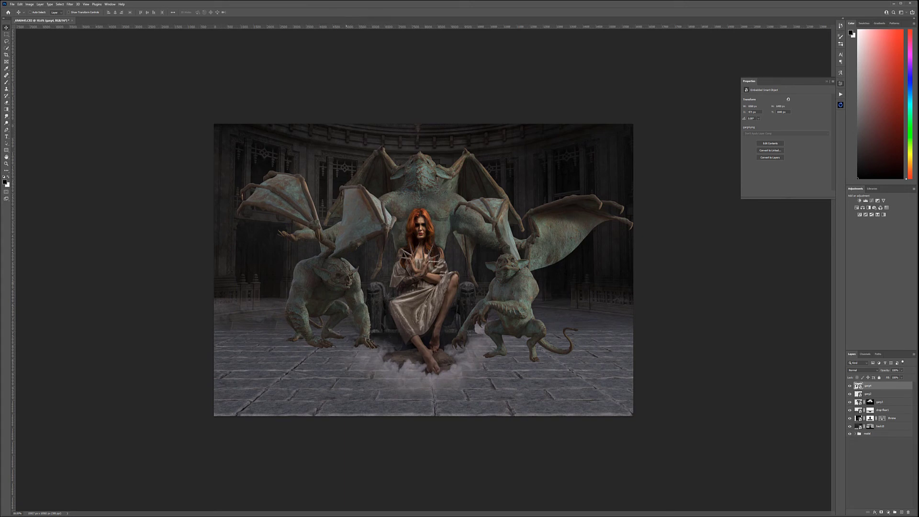
pyautogui.moveTo(382, 312); pyautogui.dragTo(385, 313)
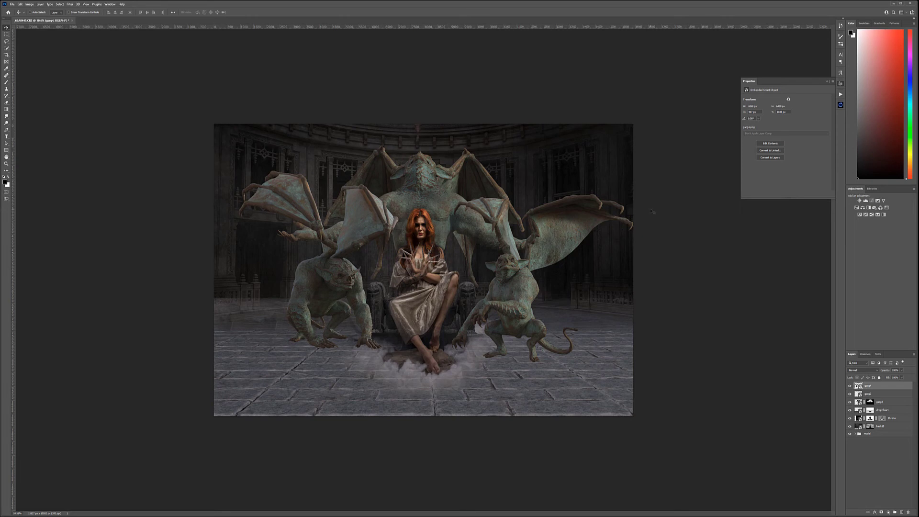
pyautogui.click(884, 394)
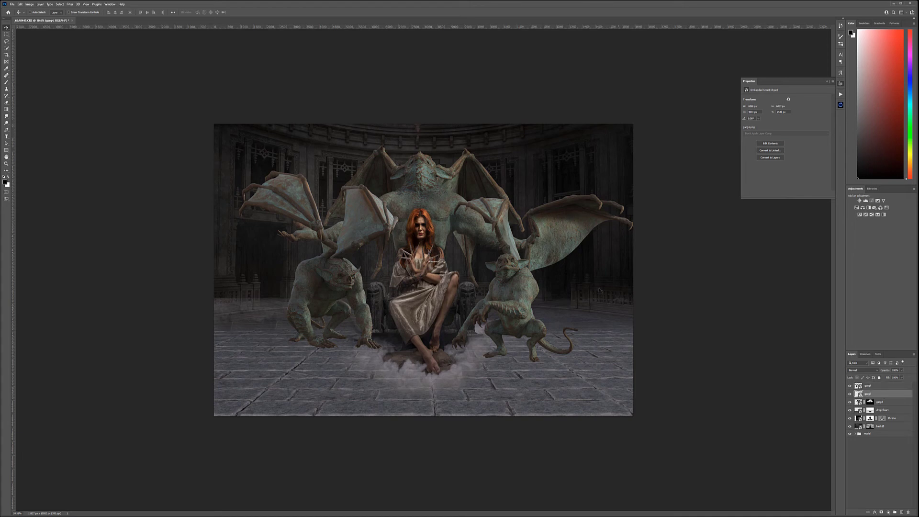
pyautogui.moveTo(567, 257); pyautogui.dragTo(563, 261)
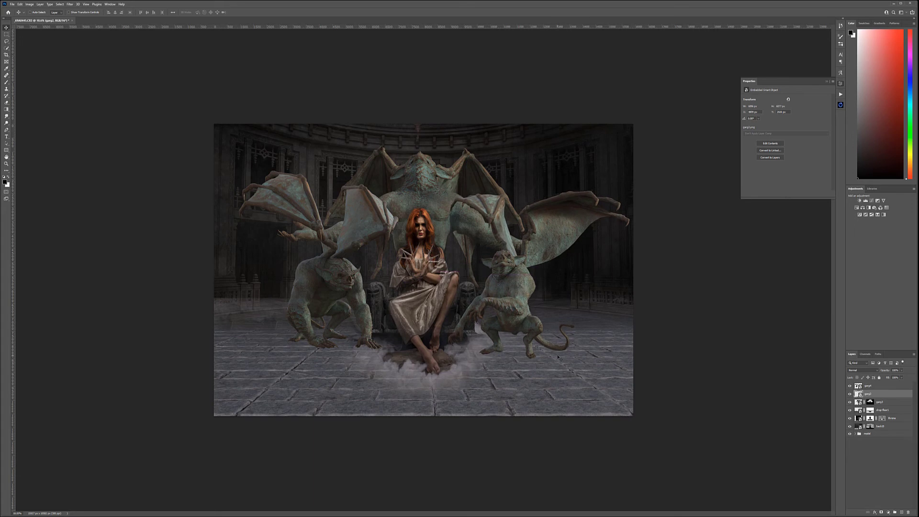
pyautogui.click(6, 55)
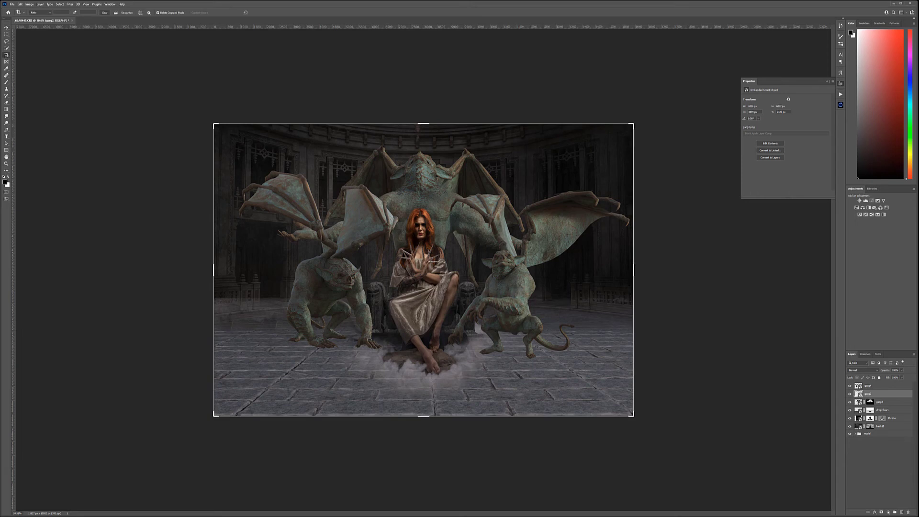
# Crop the canvas by pulling in the bottom, top and left edges, then commit
pyautogui.moveTo(424, 416); pyautogui.dragTo(424, 407)
pyautogui.moveTo(422, 134); pyautogui.dragTo(421, 140)
pyautogui.moveTo(214, 271); pyautogui.dragTo(216, 272)
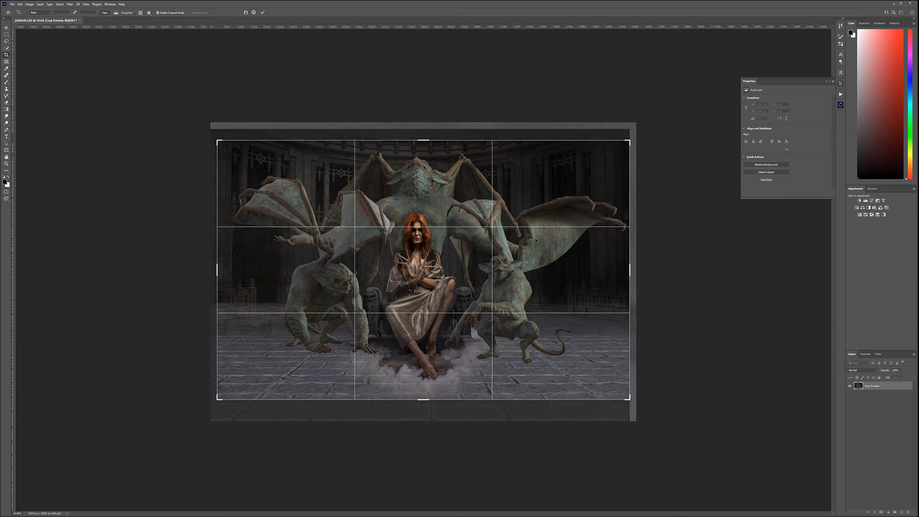
pyautogui.moveTo(215, 274); pyautogui.dragTo(213, 271)
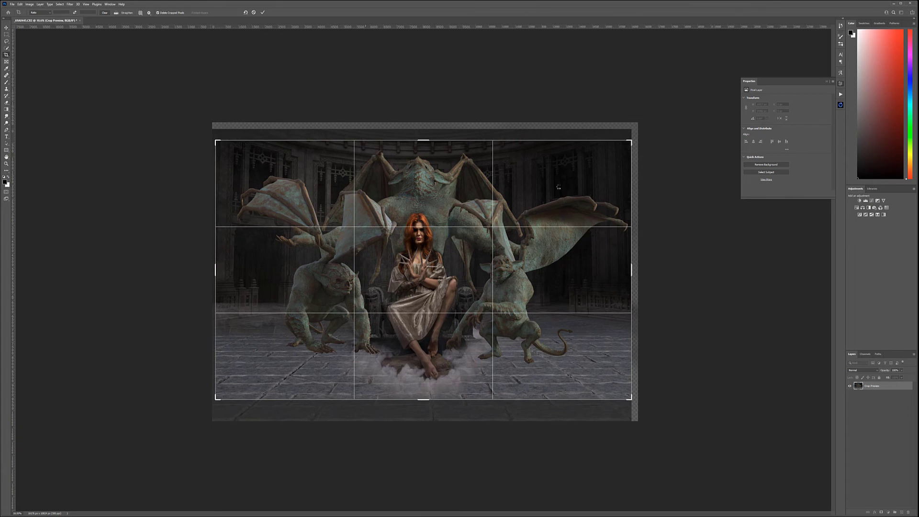
pyautogui.press('Return')
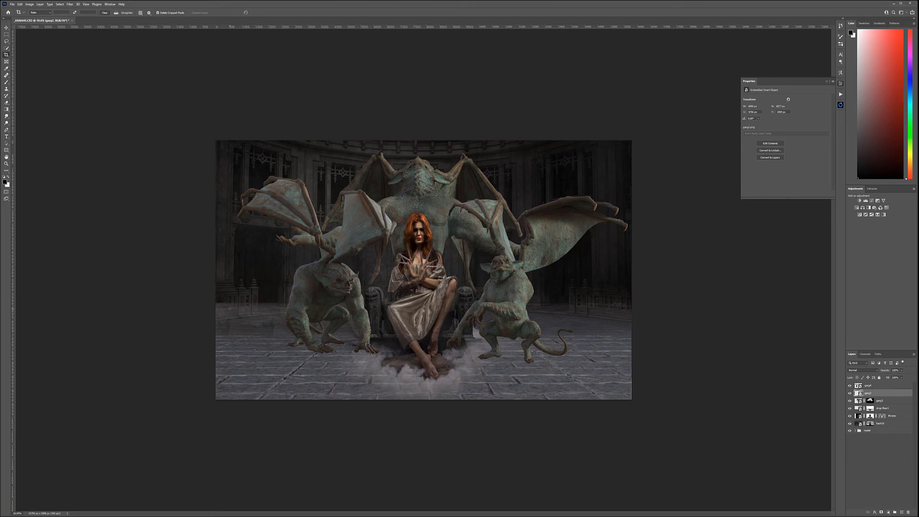
# Toggle the floor, throne and back15 layers to compare, then view the back15 mask alone
pyautogui.click(850, 408)
pyautogui.click(850, 408)
pyautogui.click(850, 415)
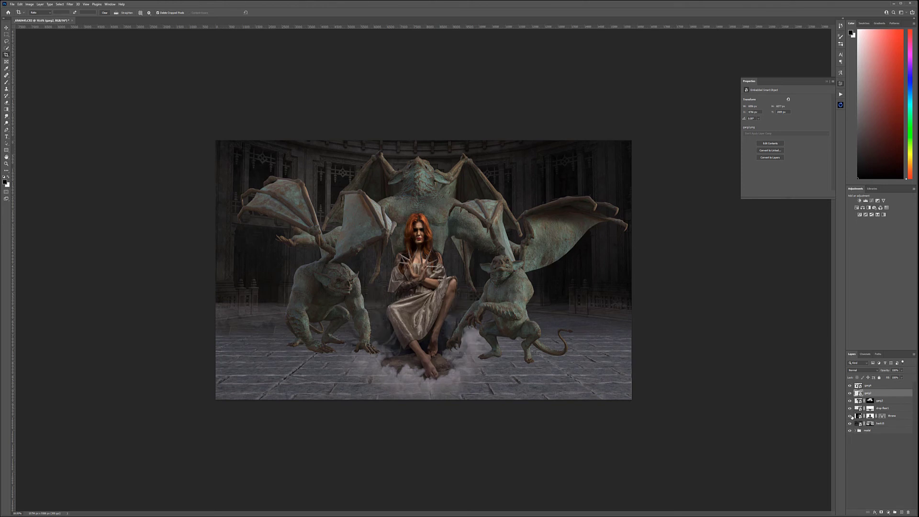
pyautogui.click(850, 416)
pyautogui.click(850, 423)
pyautogui.click(850, 423)
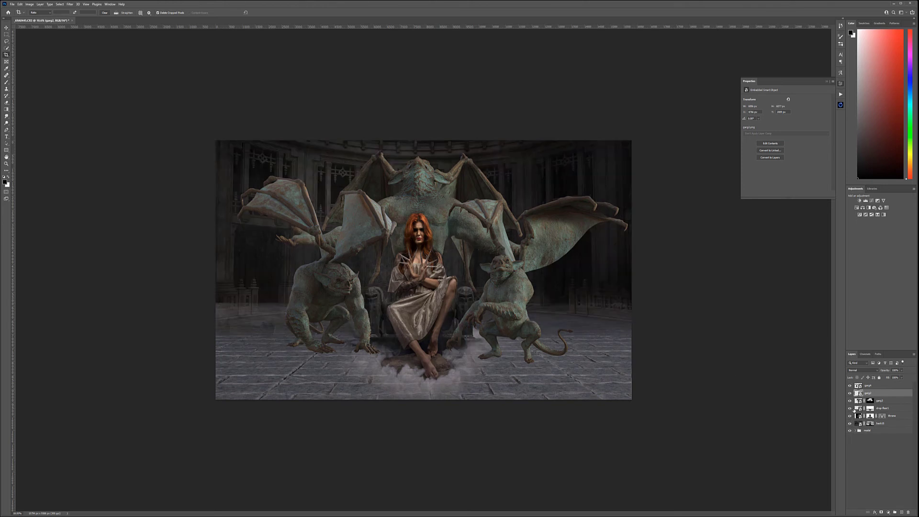
pyautogui.click(869, 423)
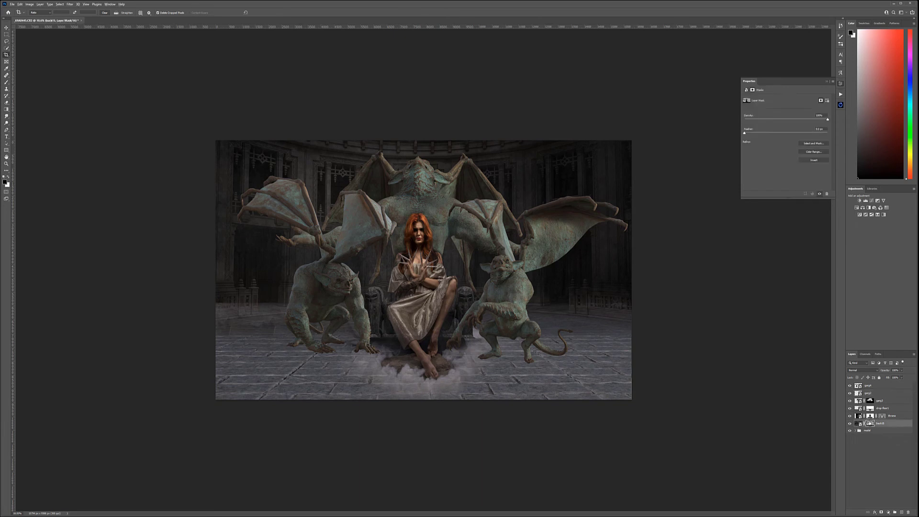
pyautogui.keyDown('alt'); pyautogui.click(869, 423); pyautogui.keyUp('alt')
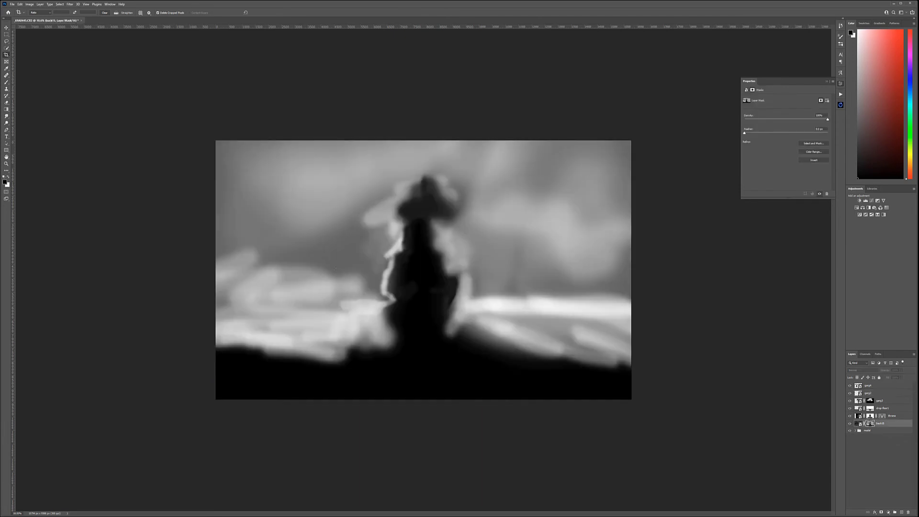
# Paint white with a large brush on the back15 mask across the upper-left sky, lower clouds and both sides
pyautogui.click(5, 83)
pyautogui.press('x')
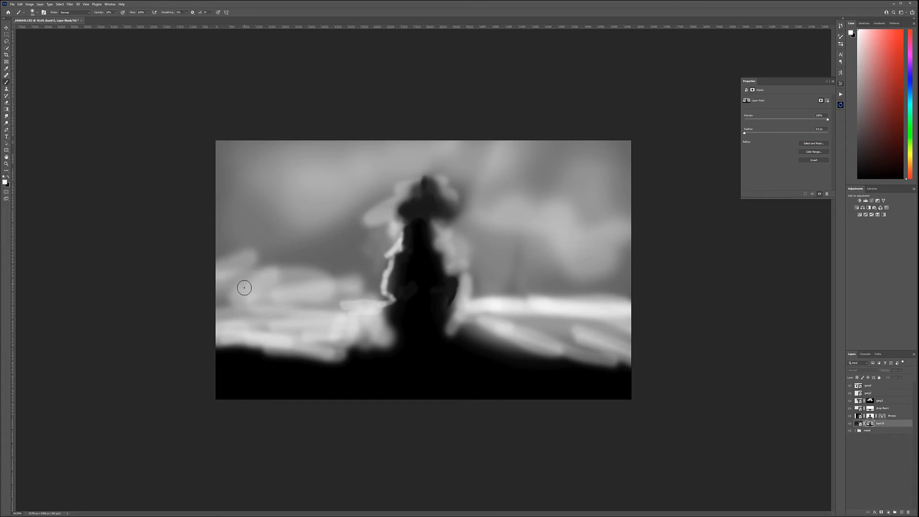
pyautogui.press(']')
pyautogui.press(']')
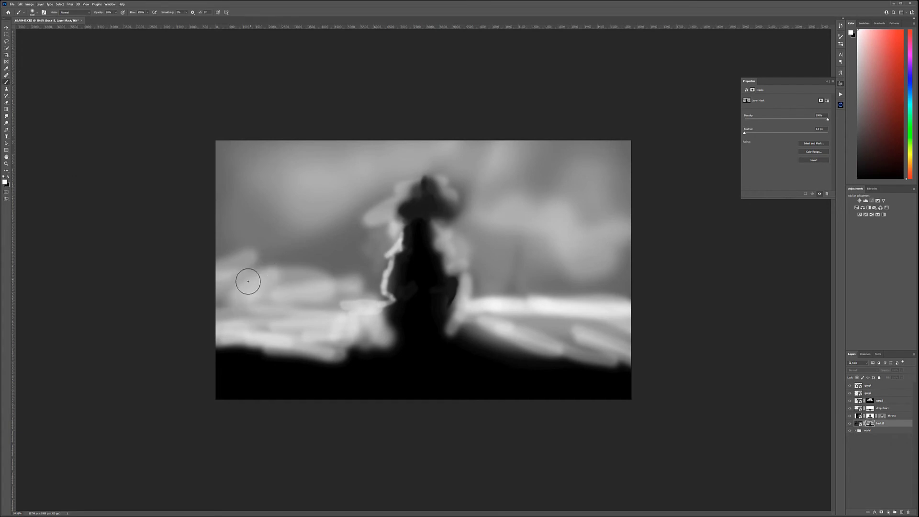
pyautogui.press(']')
pyautogui.moveTo(237, 286)
pyautogui.mouseDown()
pyautogui.moveTo(287, 261)
pyautogui.moveTo(248, 269)
pyautogui.moveTo(252, 229)
pyautogui.moveTo(238, 246)
pyautogui.moveTo(250, 159)
pyautogui.moveTo(249, 235)
pyautogui.mouseUp()
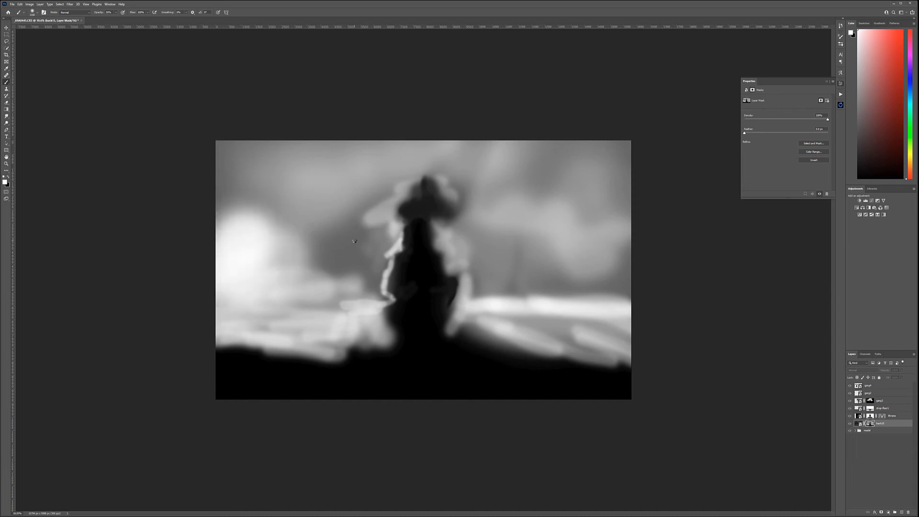
pyautogui.moveTo(249, 158); pyautogui.dragTo(263, 225)
pyautogui.moveTo(259, 153); pyautogui.dragTo(325, 249)
pyautogui.moveTo(267, 316)
pyautogui.mouseDown()
pyautogui.moveTo(246, 315)
pyautogui.moveTo(328, 308)
pyautogui.mouseUp()
pyautogui.moveTo(342, 238)
pyautogui.mouseDown()
pyautogui.moveTo(342, 286)
pyautogui.moveTo(365, 220)
pyautogui.moveTo(364, 242)
pyautogui.moveTo(275, 147)
pyautogui.moveTo(337, 240)
pyautogui.moveTo(338, 302)
pyautogui.mouseUp()
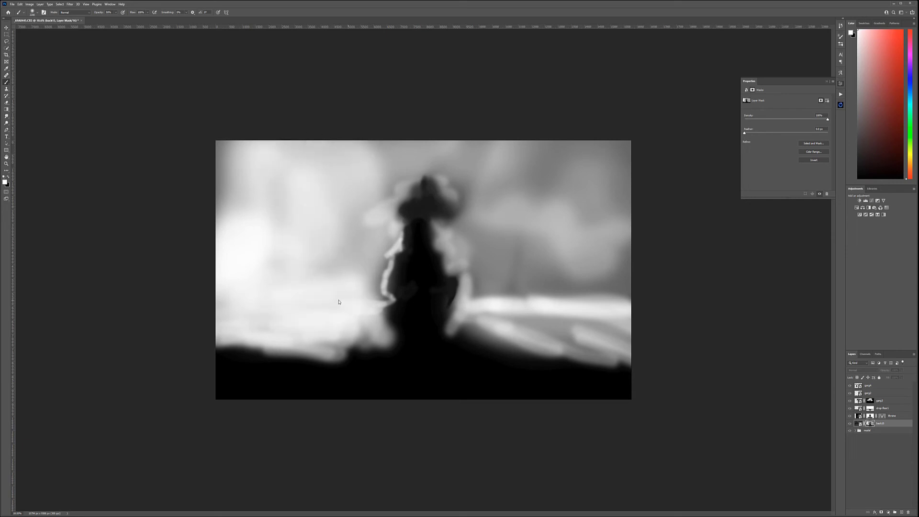
pyautogui.moveTo(527, 260)
pyautogui.mouseDown()
pyautogui.moveTo(546, 263)
pyautogui.moveTo(529, 299)
pyautogui.moveTo(509, 312)
pyautogui.moveTo(611, 281)
pyautogui.moveTo(608, 215)
pyautogui.moveTo(630, 154)
pyautogui.moveTo(545, 196)
pyautogui.moveTo(464, 166)
pyautogui.moveTo(500, 207)
pyautogui.moveTo(496, 287)
pyautogui.moveTo(486, 294)
pyautogui.moveTo(587, 281)
pyautogui.mouseUp()
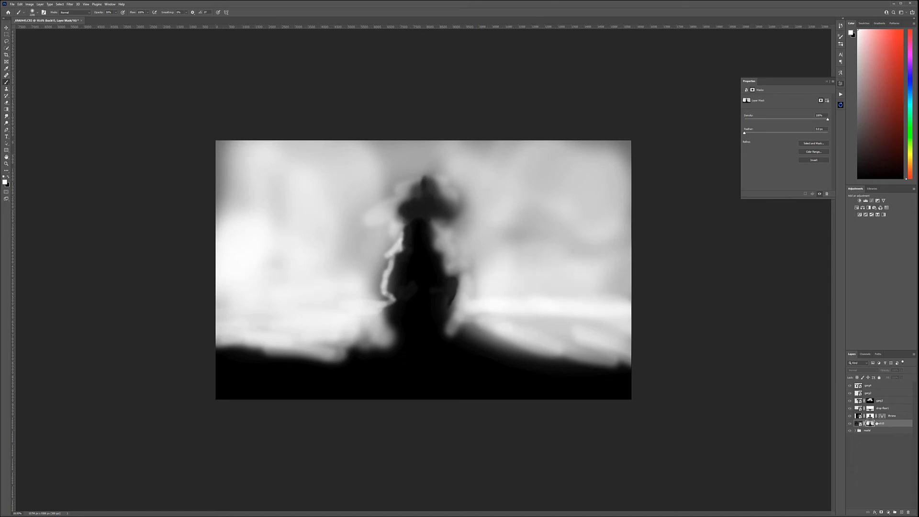
pyautogui.keyDown('alt'); pyautogui.click(870, 423); pyautogui.keyUp('alt')
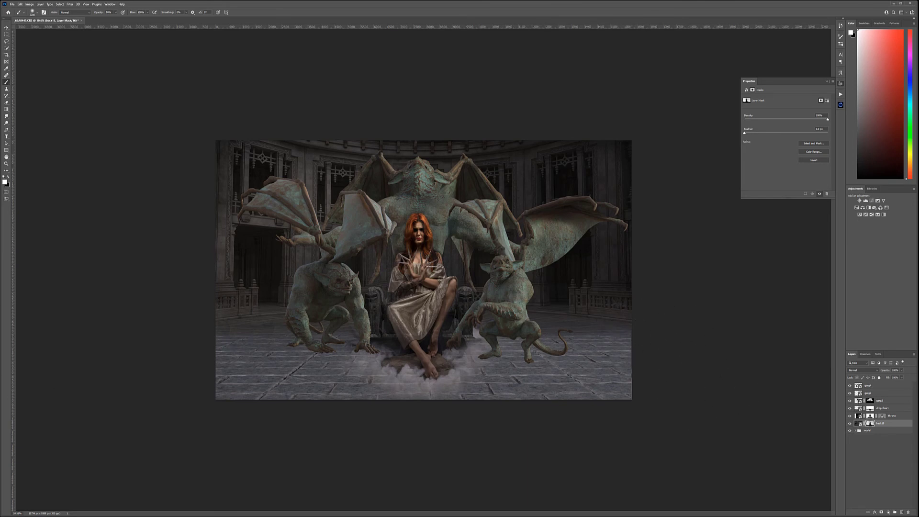
# Add a new db layer above back15 and set its blend mode to Soft Light
pyautogui.press('v')
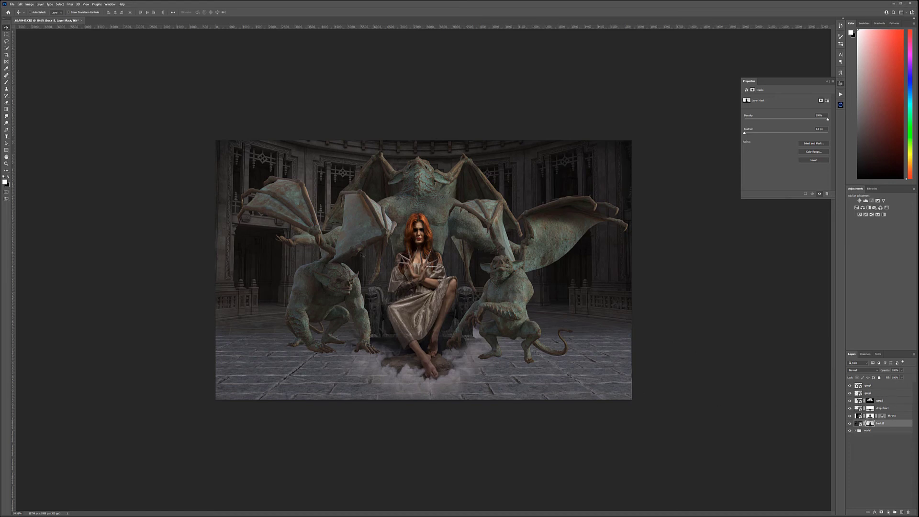
pyautogui.click(850, 424)
pyautogui.click(850, 424)
pyautogui.click(899, 511)
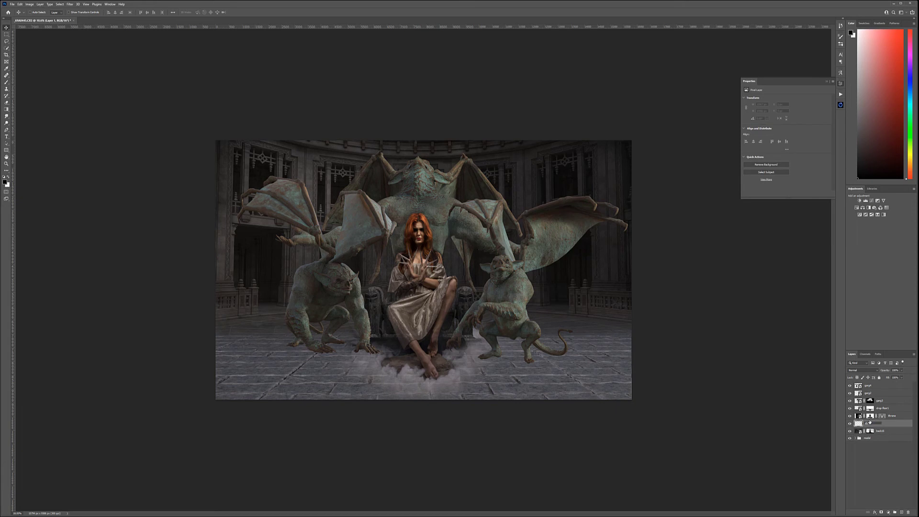
pyautogui.press('Return')
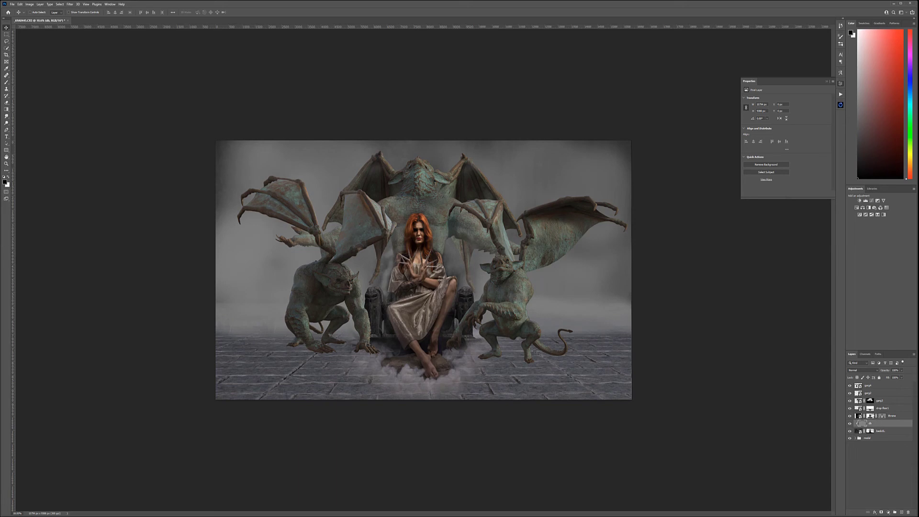
pyautogui.click(870, 372)
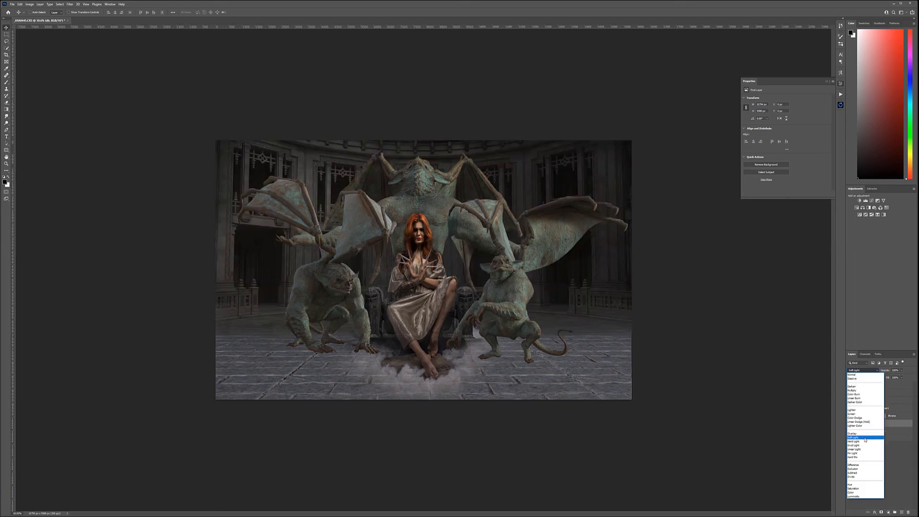
pyautogui.click(865, 424)
# Brush the db layer at 50% then 10% opacity along the left edge and upper architecture
pyautogui.click(8, 82)
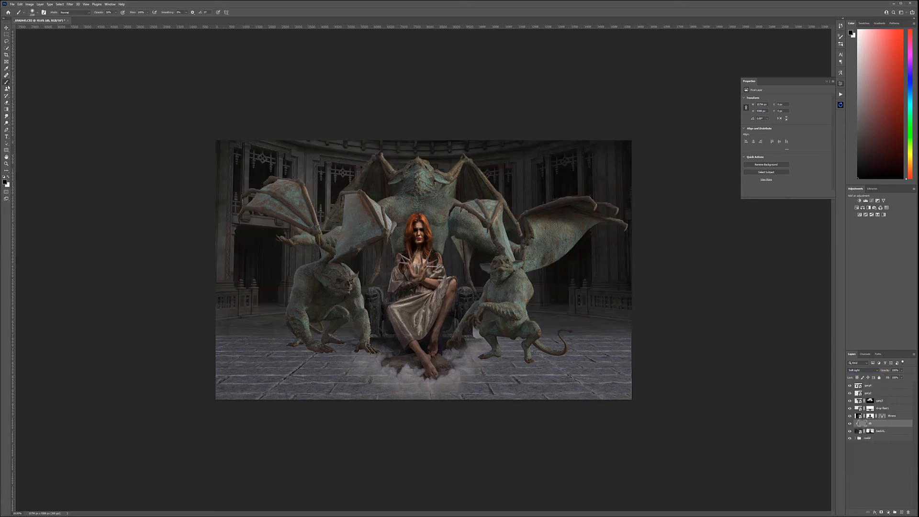
pyautogui.press('5')
pyautogui.moveTo(195, 167); pyautogui.dragTo(245, 185)
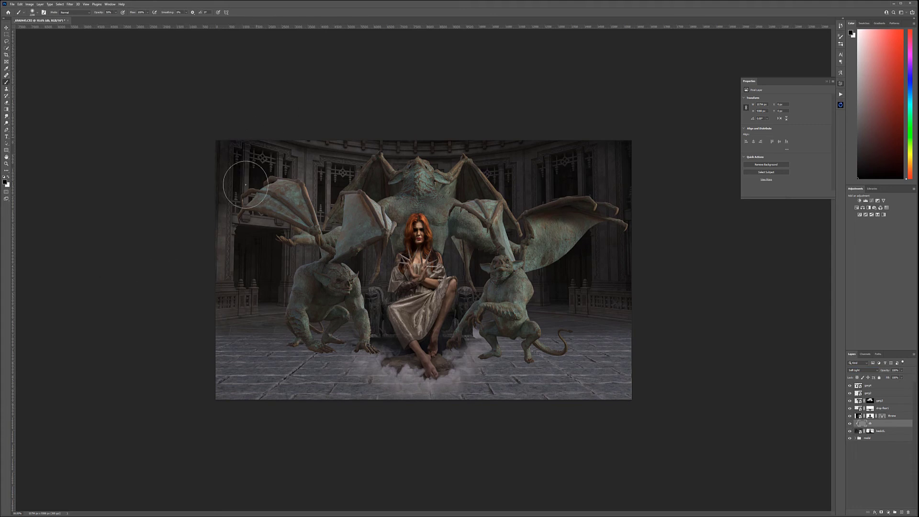
pyautogui.moveTo(223, 336); pyautogui.dragTo(221, 122)
pyautogui.press('1')
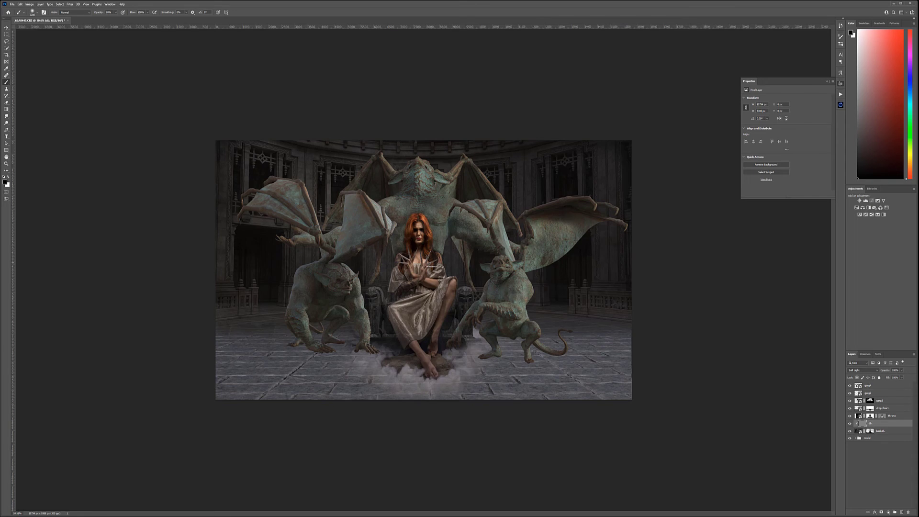
pyautogui.hotkey('ctrl', 'z')
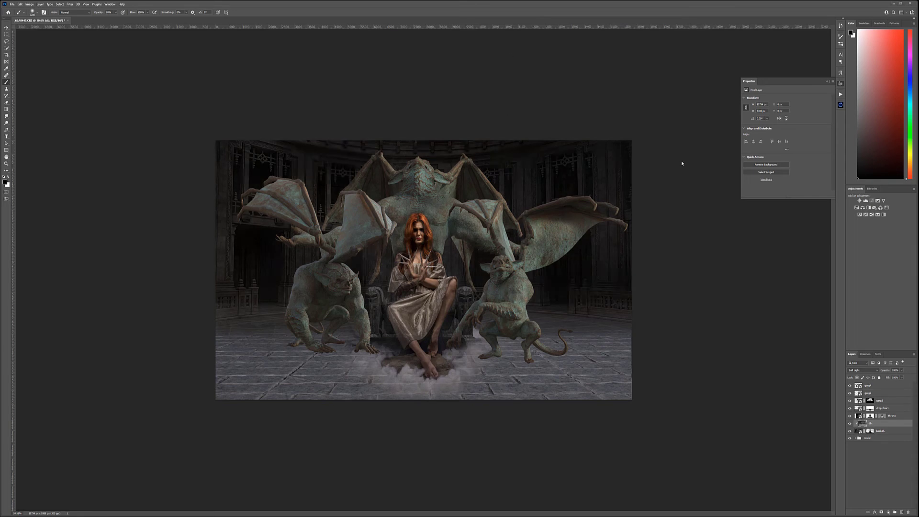
# Toggle the db and throne layers to compare, then add an empty layer above the throne
pyautogui.click(849, 424)
pyautogui.click(849, 424)
pyautogui.click(849, 424)
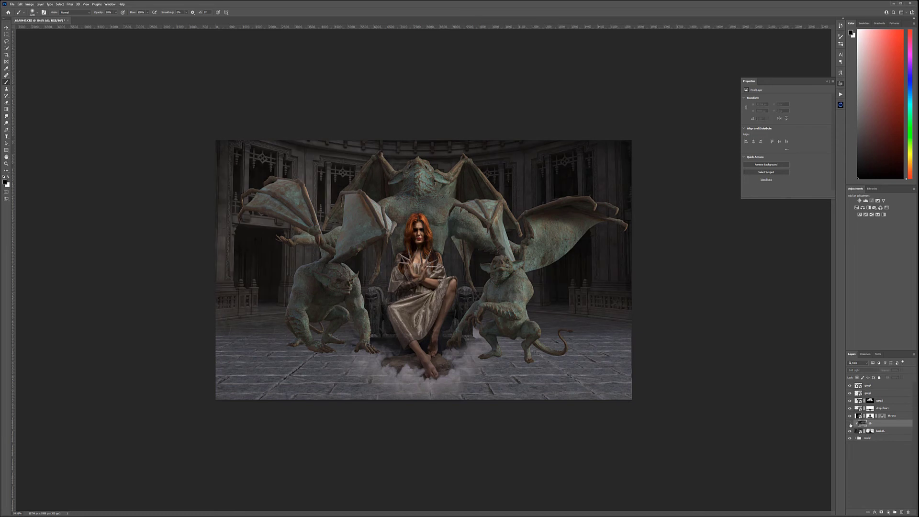
pyautogui.click(849, 424)
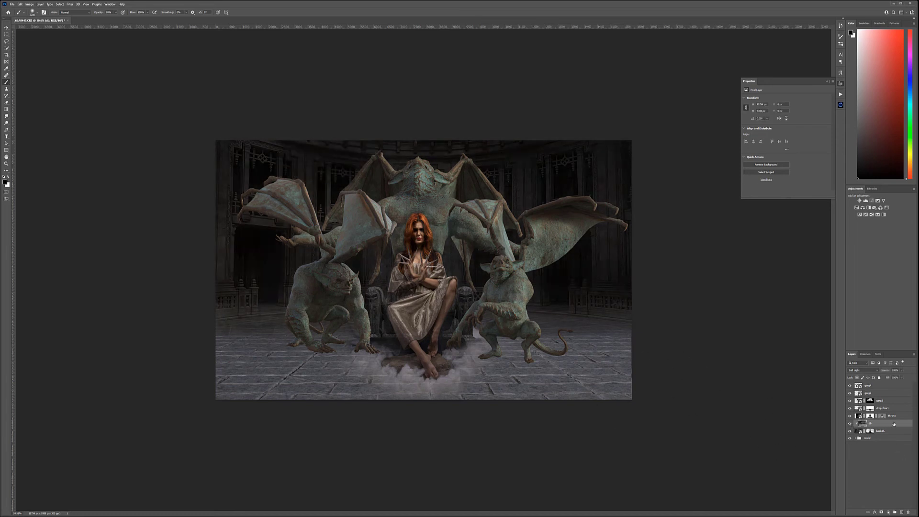
pyautogui.click(850, 416)
pyautogui.click(850, 416)
pyautogui.click(898, 416)
pyautogui.click(901, 513)
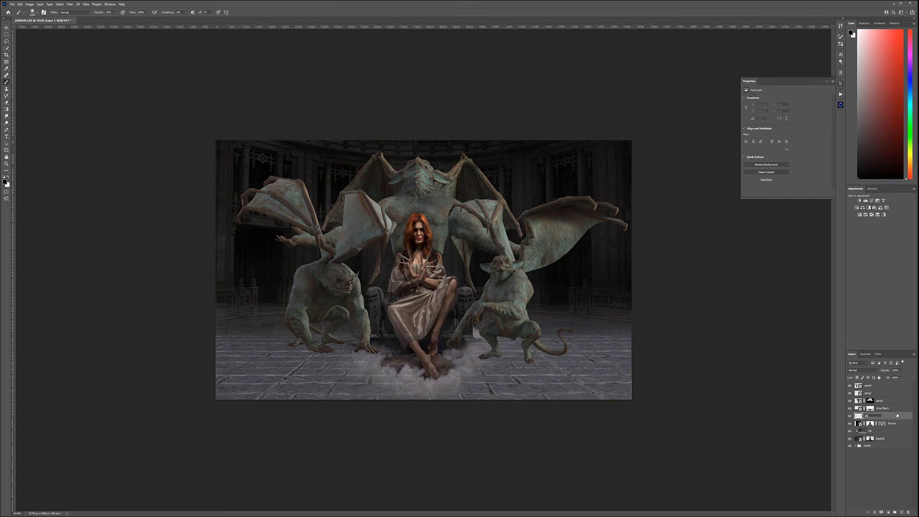
# Fill the new layer with 50% Gray, clip it to the throne, and blend it in Soft Light
pyautogui.hotkey('shift', 'F5')
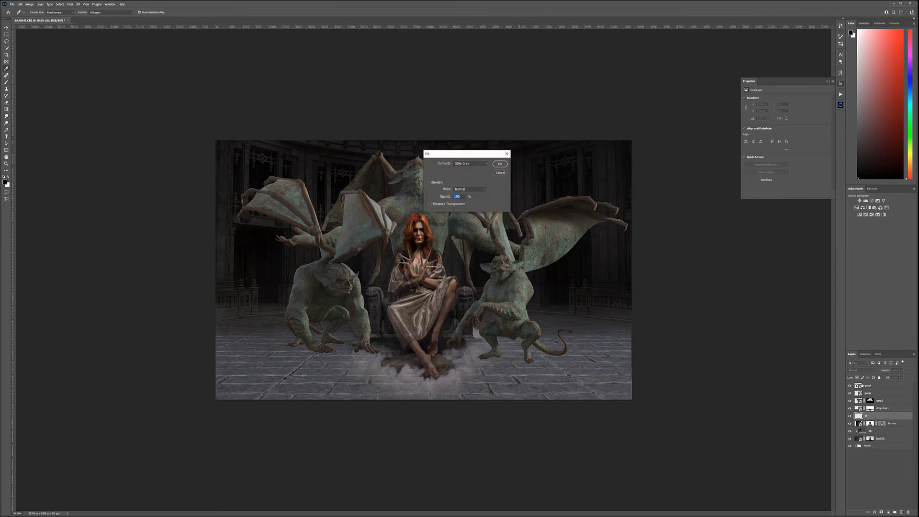
pyautogui.click(500, 165)
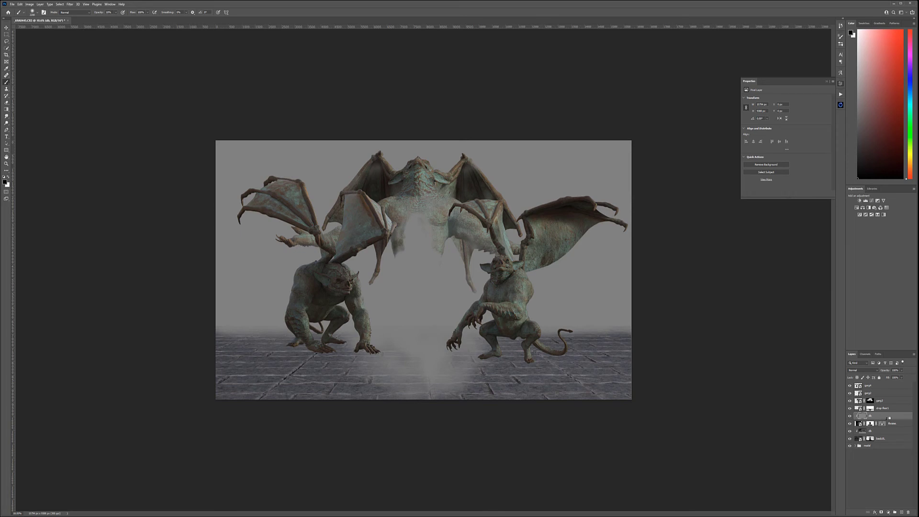
pyautogui.hotkey('ctrl', 'z')
pyautogui.click(873, 371)
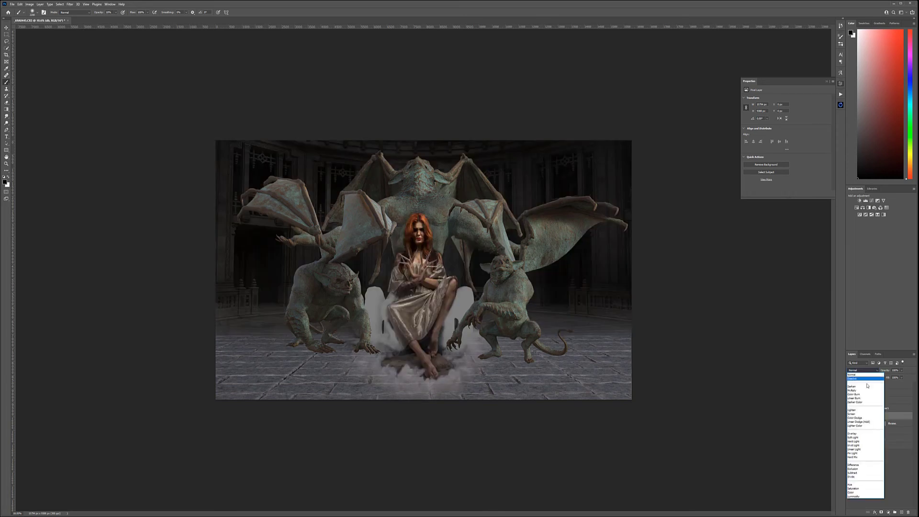
pyautogui.click(861, 433)
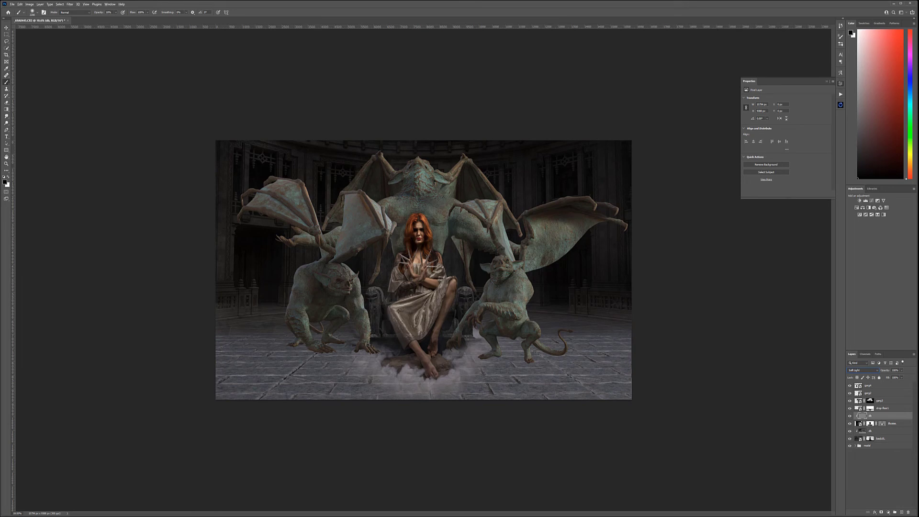
# With a small brush on the Soft Light gray layer, dodge and burn around the woman's sleeve, legs and throne edges
pyautogui.scroll(3, 399, 311)
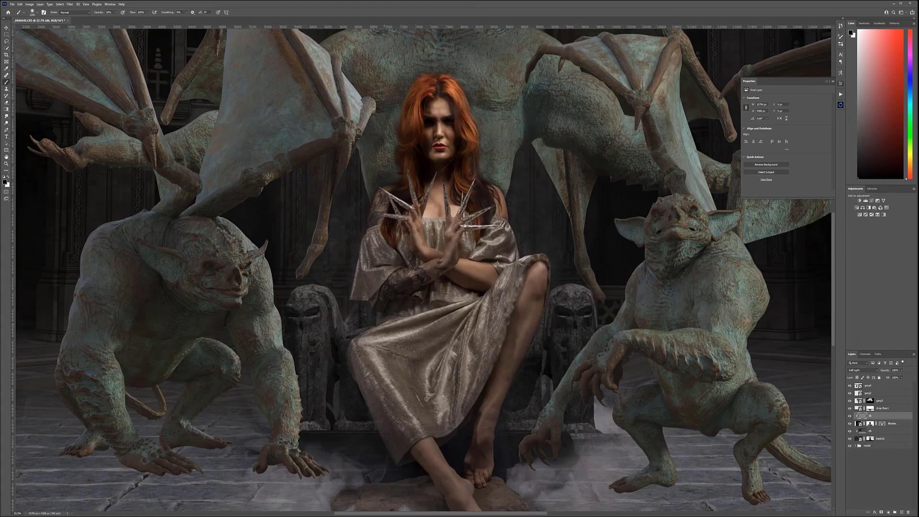
pyautogui.scroll(2, 371, 331)
pyautogui.press('[')
pyautogui.press('[')
pyautogui.press('[')
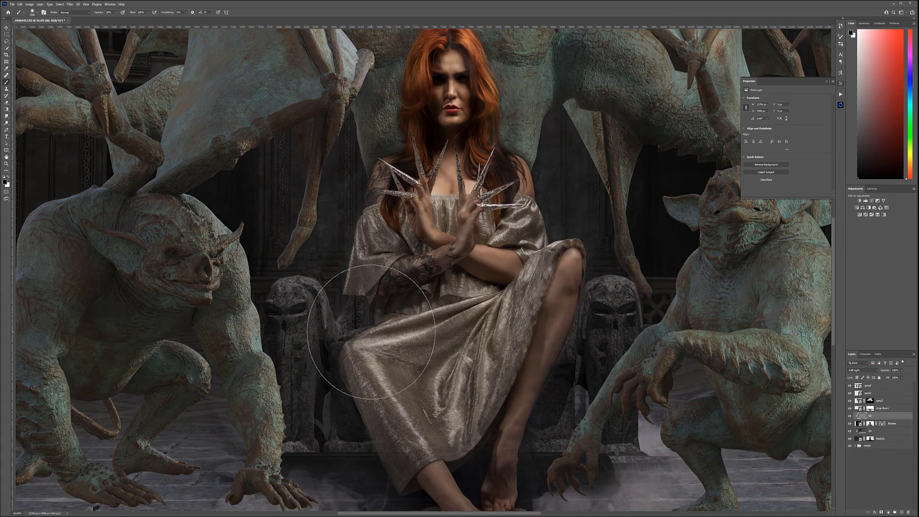
pyautogui.press('[')
pyautogui.press('[')
pyautogui.press('[')
pyautogui.press('[')
pyautogui.press('[')
pyautogui.press('[')
pyautogui.press('[')
pyautogui.moveTo(373, 304)
pyautogui.mouseDown()
pyautogui.moveTo(368, 328)
pyautogui.moveTo(374, 322)
pyautogui.moveTo(354, 324)
pyautogui.moveTo(365, 321)
pyautogui.moveTo(346, 393)
pyautogui.moveTo(356, 345)
pyautogui.moveTo(344, 361)
pyautogui.moveTo(347, 419)
pyautogui.moveTo(364, 435)
pyautogui.mouseUp()
pyautogui.moveTo(280, 411)
pyautogui.mouseDown()
pyautogui.moveTo(288, 393)
pyautogui.moveTo(288, 420)
pyautogui.moveTo(308, 463)
pyautogui.moveTo(334, 448)
pyautogui.mouseUp()
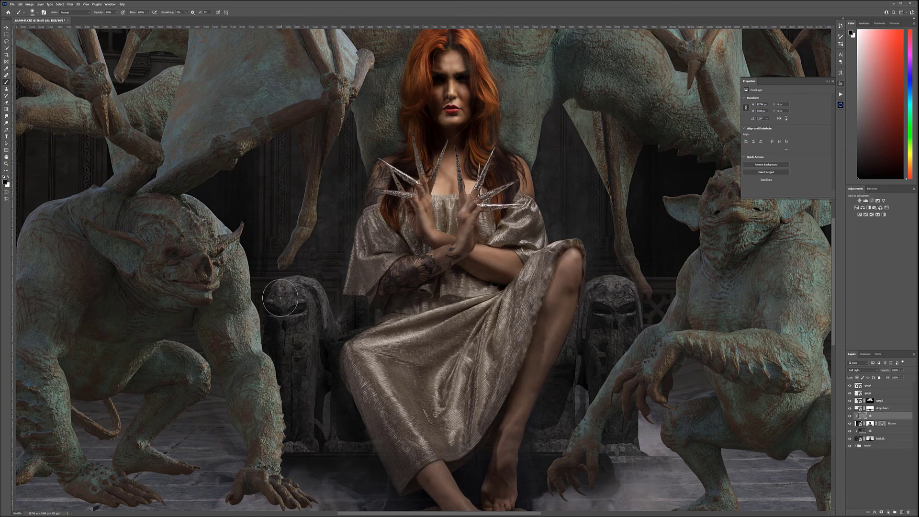
pyautogui.moveTo(361, 297); pyautogui.dragTo(363, 324)
pyautogui.moveTo(604, 293)
pyautogui.mouseDown()
pyautogui.moveTo(572, 325)
pyautogui.moveTo(566, 358)
pyautogui.moveTo(579, 378)
pyautogui.moveTo(539, 465)
pyautogui.moveTo(555, 455)
pyautogui.moveTo(570, 413)
pyautogui.mouseUp()
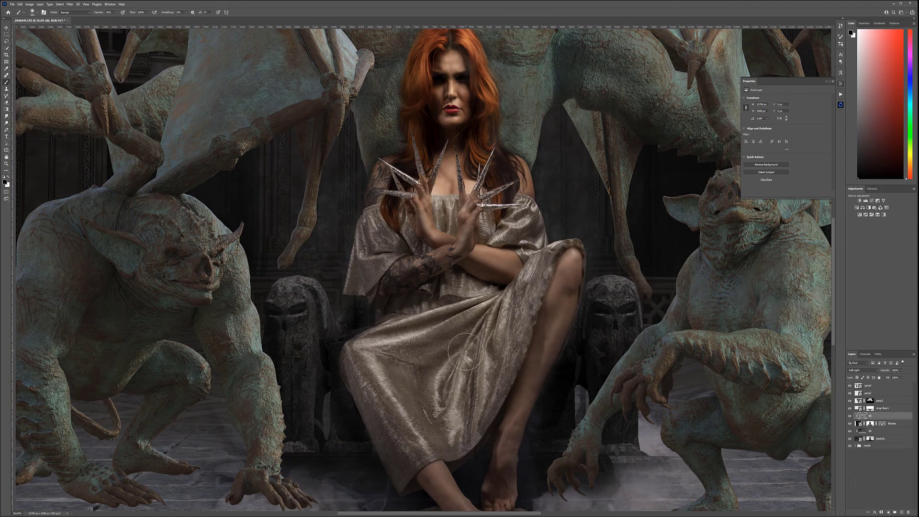
pyautogui.scroll(-5, 562, 447)
pyautogui.scroll(2, 428, 271)
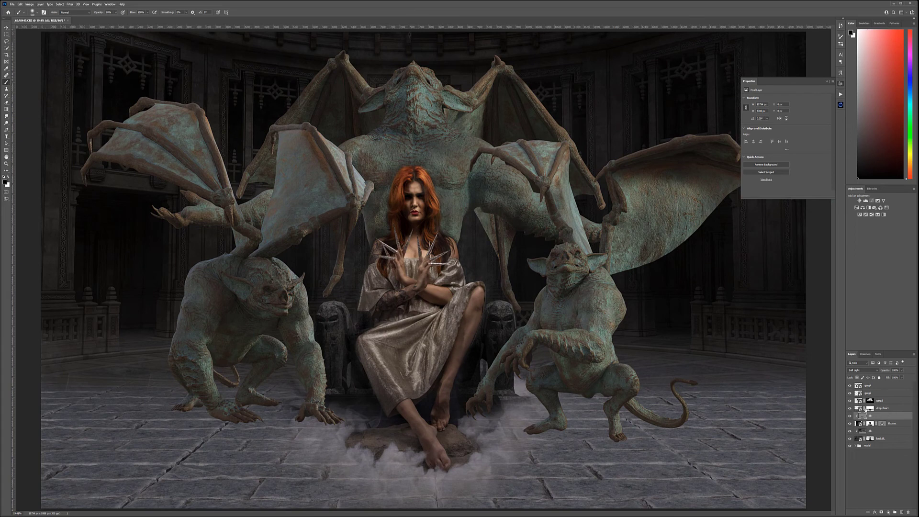
# Add a 50% gray layer above drop-floor1, clip it to that layer and blend it in Soft Light
pyautogui.click(849, 410)
pyautogui.click(848, 409)
pyautogui.click(902, 409)
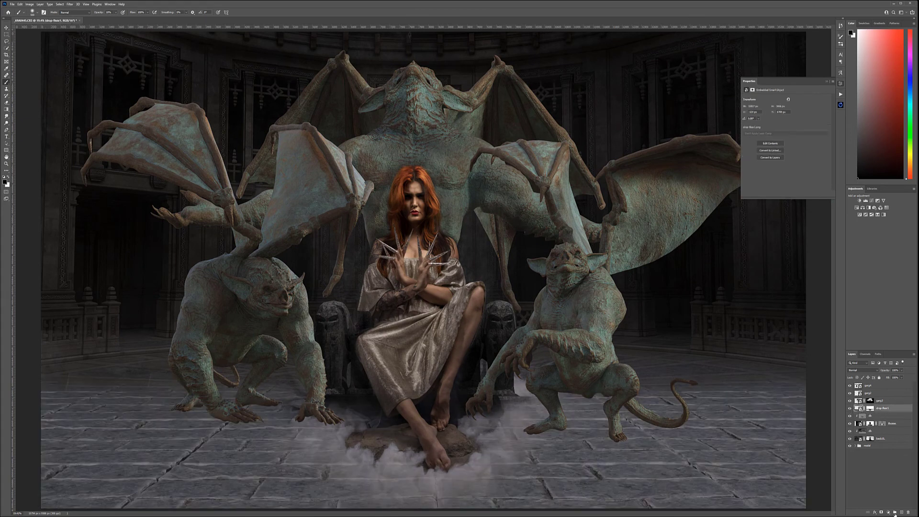
pyautogui.click(899, 512)
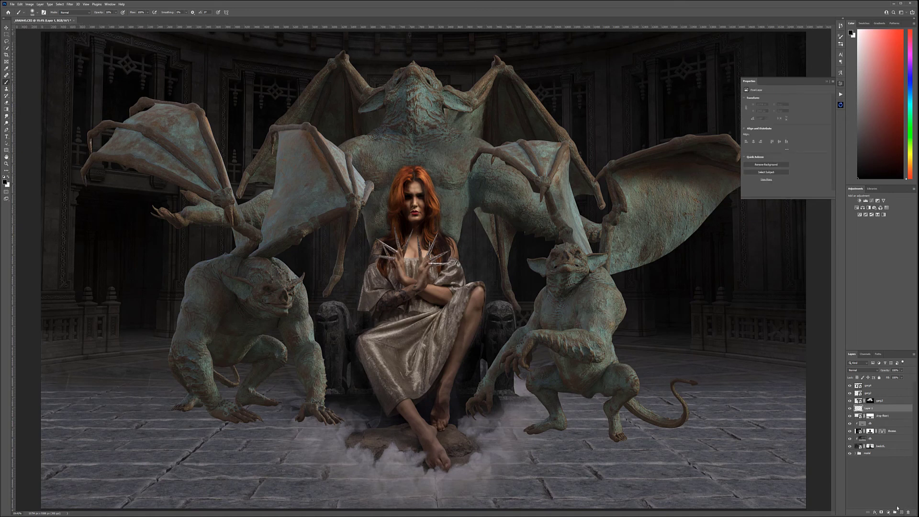
pyautogui.hotkey('shift', 'F5')
pyautogui.press('Return')
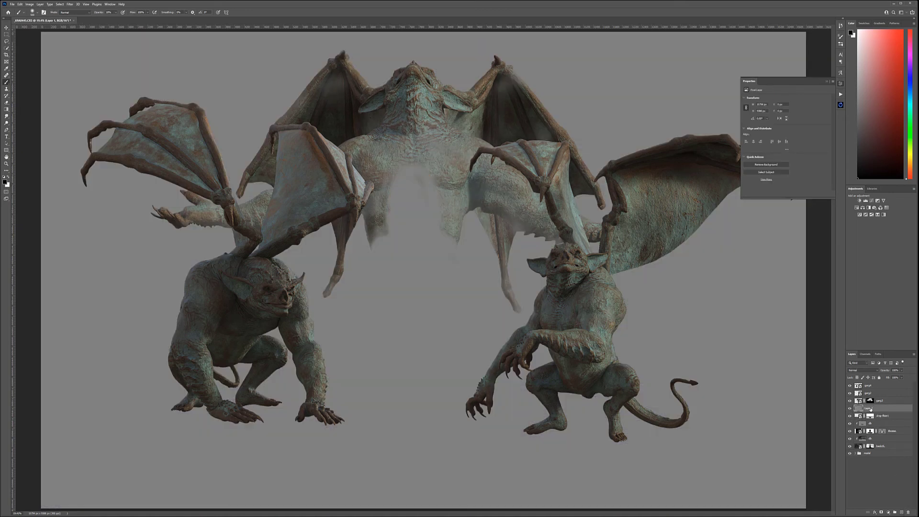
pyautogui.press('Return')
pyautogui.hotkey('shift', 'alt', 'h')
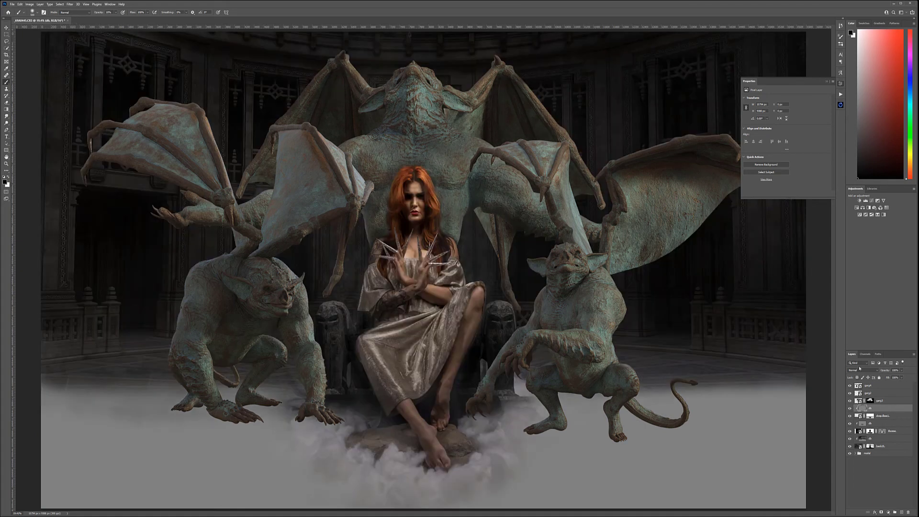
pyautogui.click(861, 370)
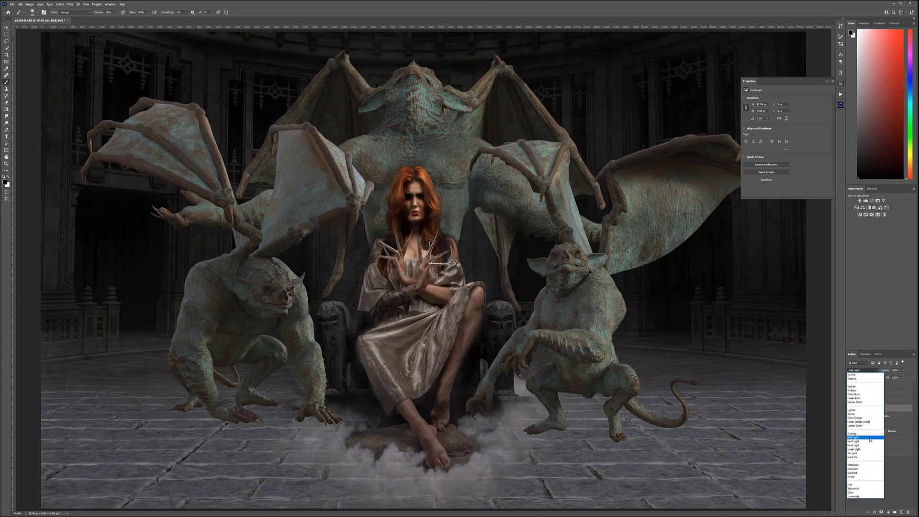
pyautogui.click(870, 437)
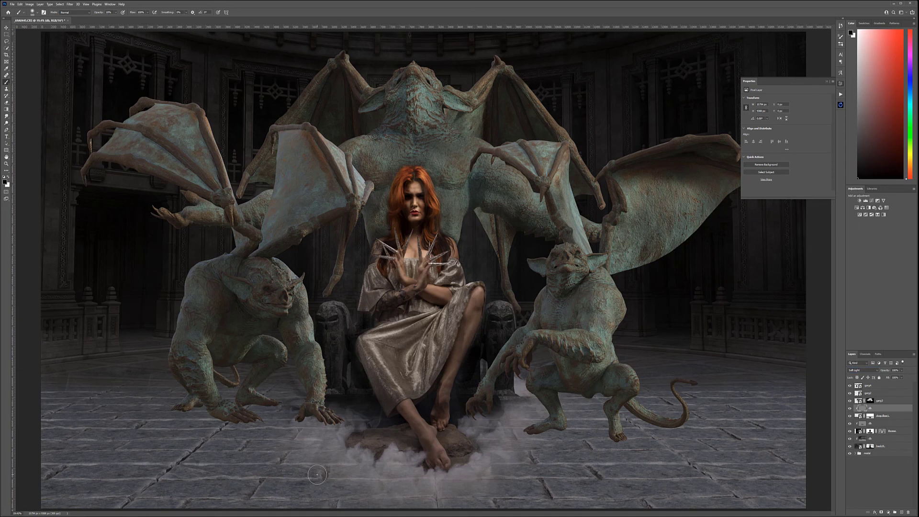
pyautogui.scroll(-4, 317, 474)
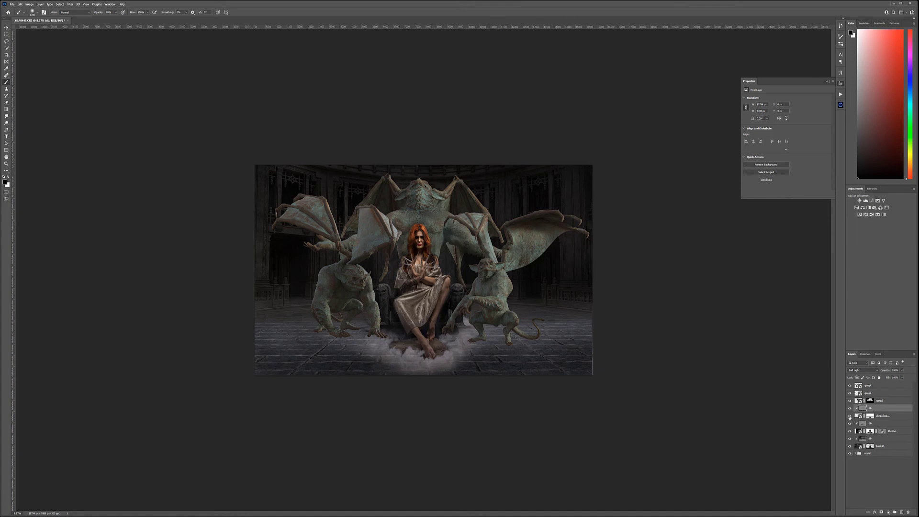
# Add a new layer above garg3, fill it with 50% gray and name it cb
pyautogui.click(897, 402)
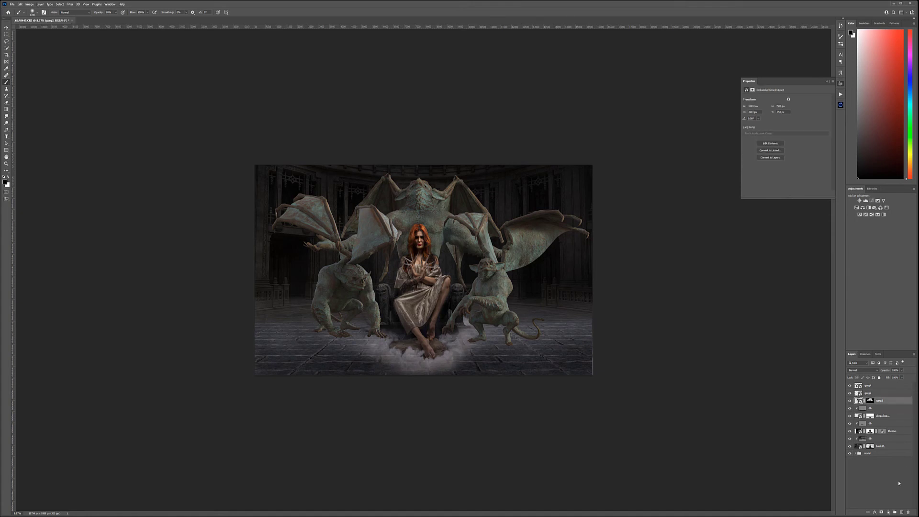
pyautogui.click(901, 512)
pyautogui.hotkey('shift', 'BackSpace')
pyautogui.press('Return')
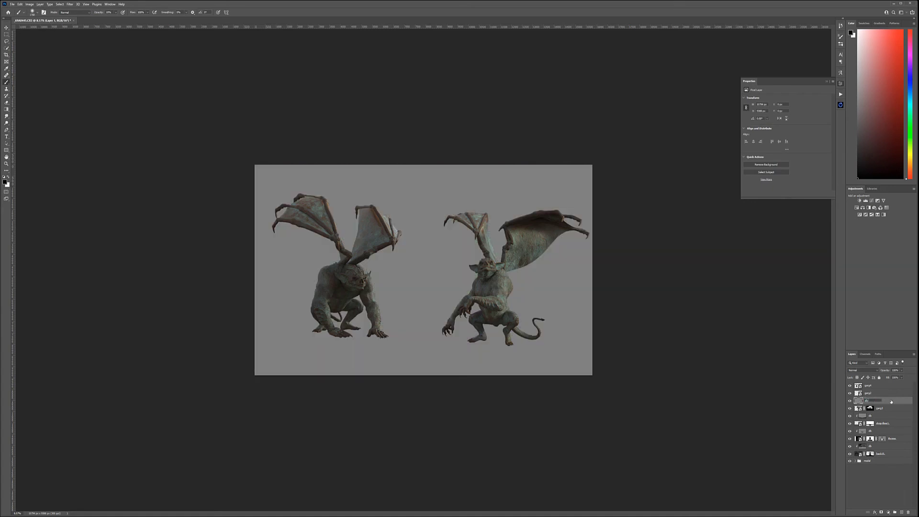
pyautogui.press('Return')
# Clip cb to garg3 in Soft Light, lighten the gargoyle behind the woman's head, and add another layer
pyautogui.keyDown('alt'); pyautogui.click(899, 404); pyautogui.keyUp('alt')
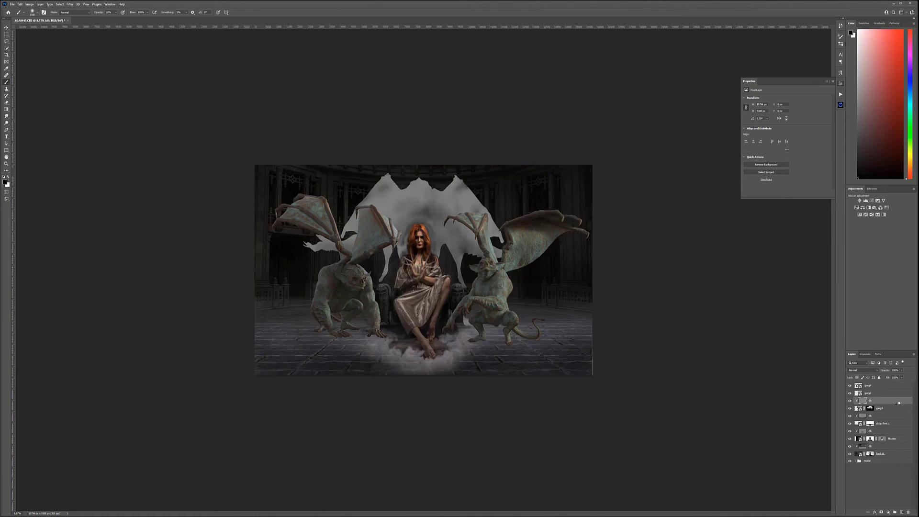
pyautogui.click(873, 370)
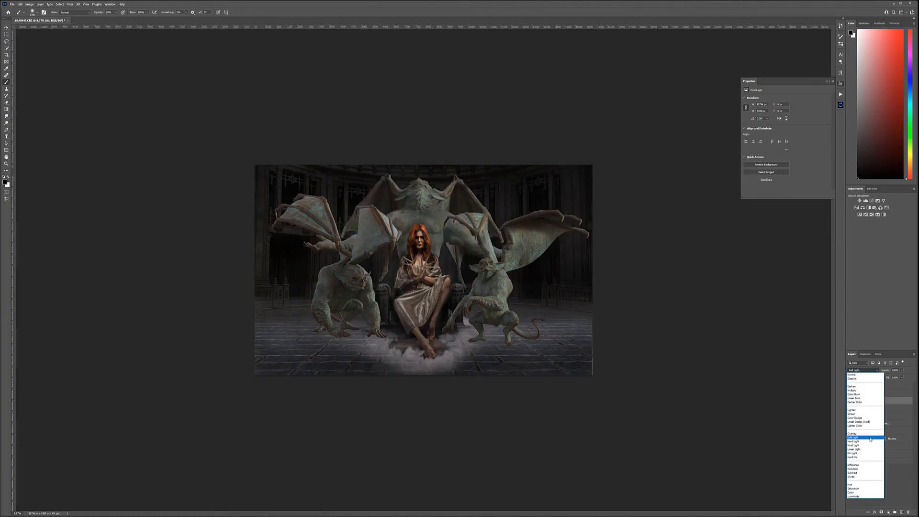
pyautogui.click(861, 431)
pyautogui.moveTo(402, 253)
pyautogui.mouseDown()
pyautogui.moveTo(410, 285)
pyautogui.moveTo(423, 231)
pyautogui.moveTo(433, 230)
pyautogui.moveTo(431, 262)
pyautogui.moveTo(427, 242)
pyautogui.moveTo(410, 229)
pyautogui.moveTo(410, 237)
pyautogui.moveTo(412, 219)
pyautogui.moveTo(398, 226)
pyautogui.moveTo(437, 224)
pyautogui.moveTo(452, 281)
pyautogui.moveTo(407, 225)
pyautogui.moveTo(371, 232)
pyautogui.moveTo(399, 225)
pyautogui.moveTo(334, 257)
pyautogui.moveTo(333, 245)
pyautogui.moveTo(410, 230)
pyautogui.moveTo(401, 208)
pyautogui.moveTo(418, 196)
pyautogui.moveTo(424, 210)
pyautogui.moveTo(411, 202)
pyautogui.moveTo(402, 227)
pyautogui.moveTo(385, 214)
pyautogui.moveTo(382, 184)
pyautogui.moveTo(335, 217)
pyautogui.moveTo(469, 212)
pyautogui.moveTo(465, 203)
pyautogui.moveTo(517, 262)
pyautogui.moveTo(441, 243)
pyautogui.moveTo(450, 256)
pyautogui.moveTo(465, 252)
pyautogui.moveTo(448, 250)
pyautogui.moveTo(462, 272)
pyautogui.moveTo(451, 242)
pyautogui.moveTo(474, 276)
pyautogui.moveTo(500, 257)
pyautogui.moveTo(557, 253)
pyautogui.moveTo(529, 242)
pyautogui.moveTo(541, 260)
pyautogui.moveTo(485, 267)
pyautogui.moveTo(441, 239)
pyautogui.moveTo(438, 256)
pyautogui.moveTo(440, 242)
pyautogui.moveTo(397, 224)
pyautogui.moveTo(385, 292)
pyautogui.moveTo(419, 210)
pyautogui.moveTo(402, 192)
pyautogui.moveTo(493, 252)
pyautogui.moveTo(376, 260)
pyautogui.moveTo(304, 247)
pyautogui.moveTo(438, 222)
pyautogui.moveTo(417, 216)
pyautogui.moveTo(456, 228)
pyautogui.moveTo(330, 212)
pyautogui.mouseUp()
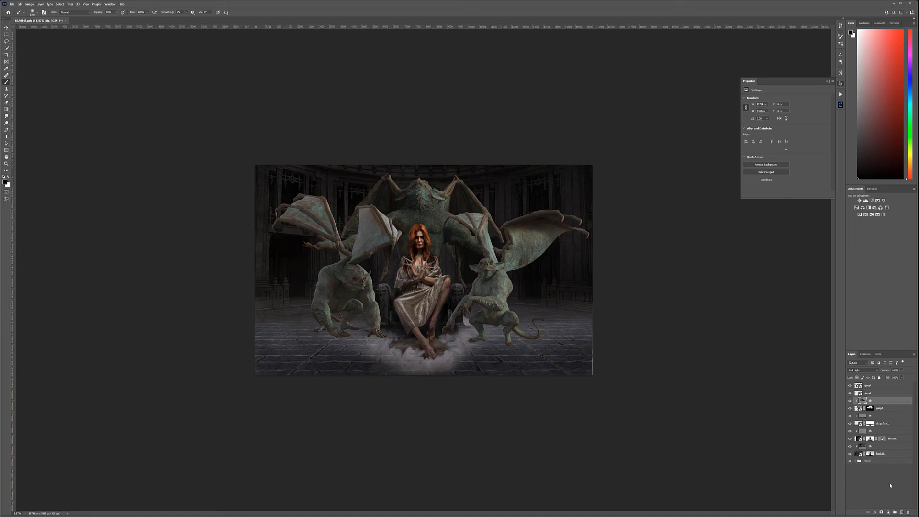
pyautogui.click(901, 513)
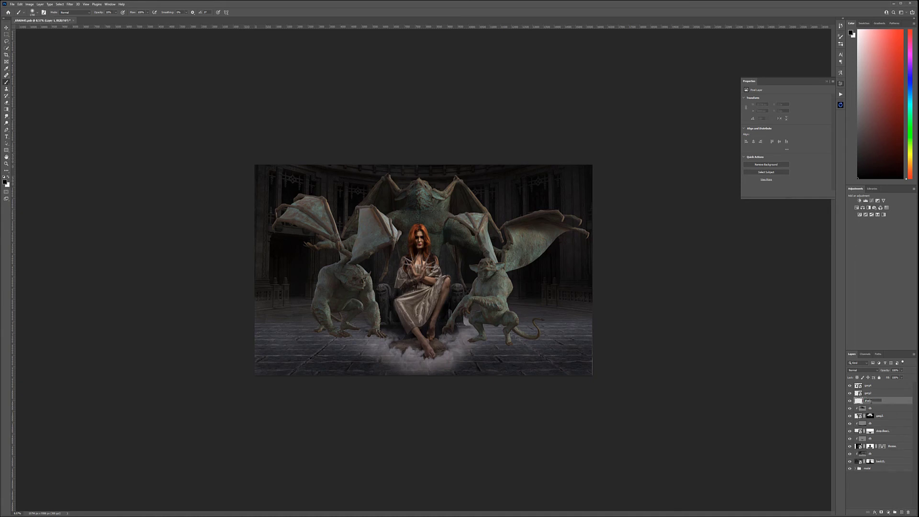
# Name the new layer shadows and add a second shadows layer above garg2
pyautogui.press('Return')
pyautogui.click(888, 395)
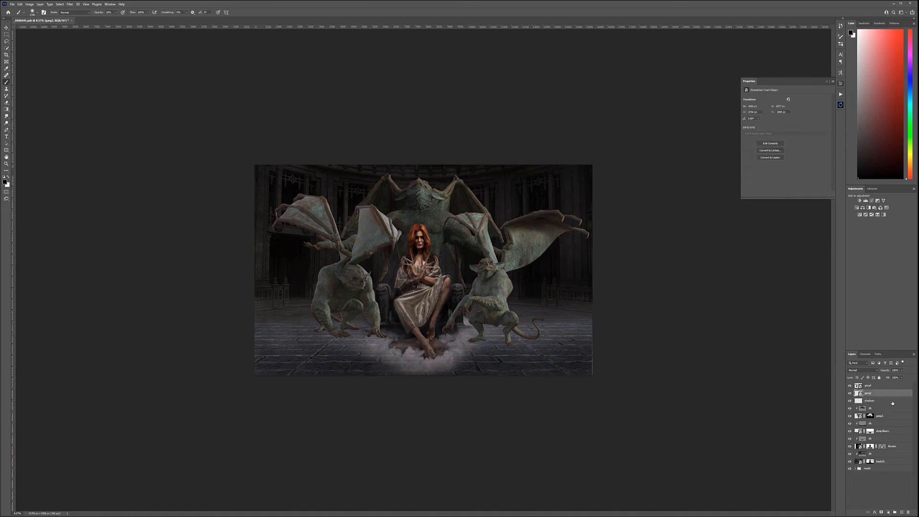
pyautogui.click(902, 513)
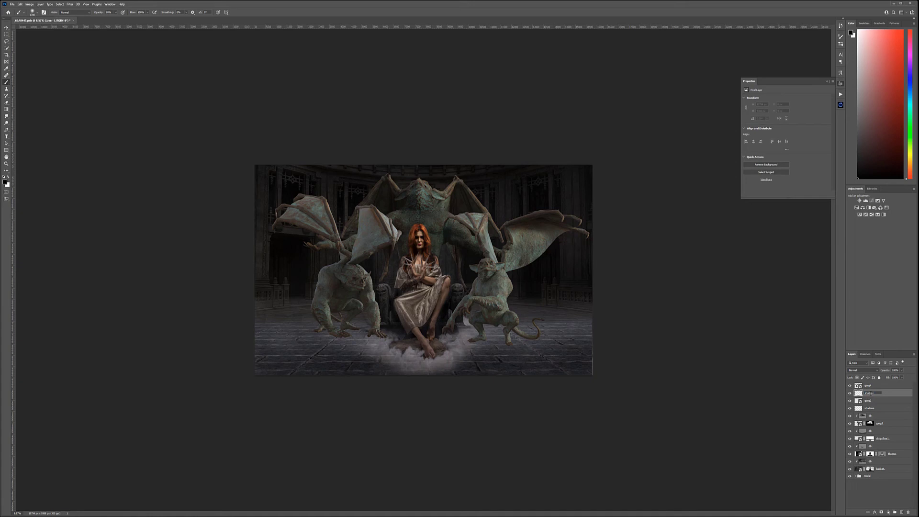
pyautogui.click(875, 388)
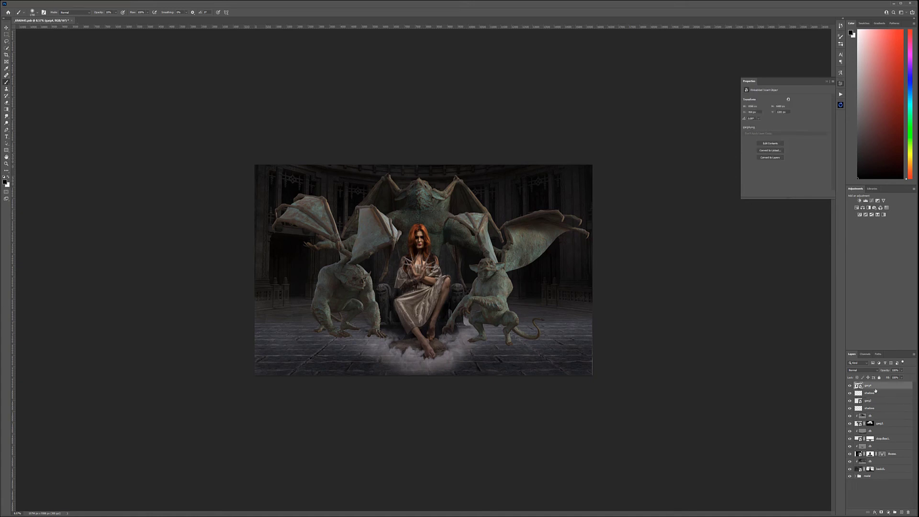
pyautogui.click(872, 396)
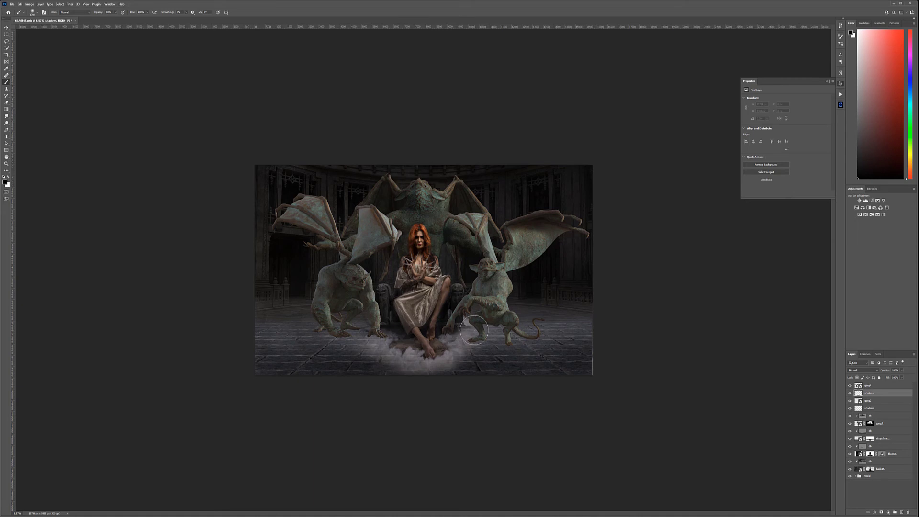
# Toggle the right gargoyle to check its layer, then sample a dark colour from the image for painting
pyautogui.click(7, 27)
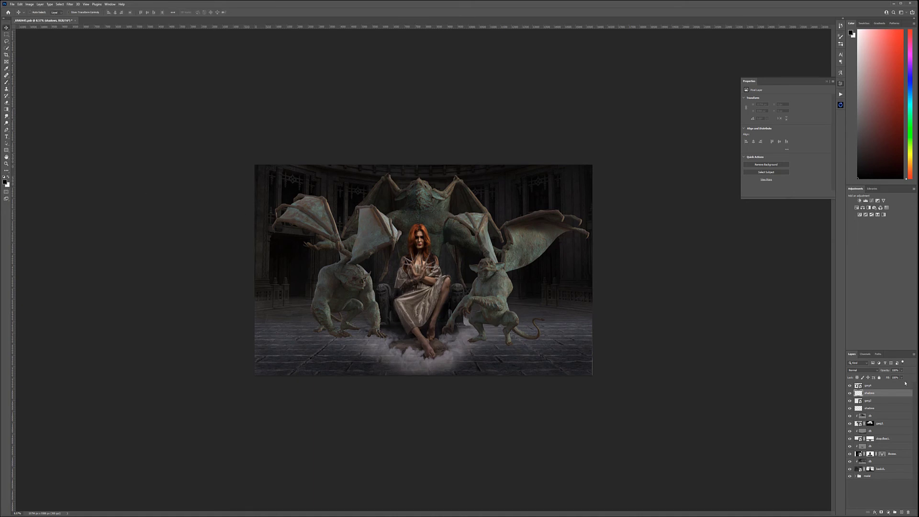
pyautogui.click(851, 401)
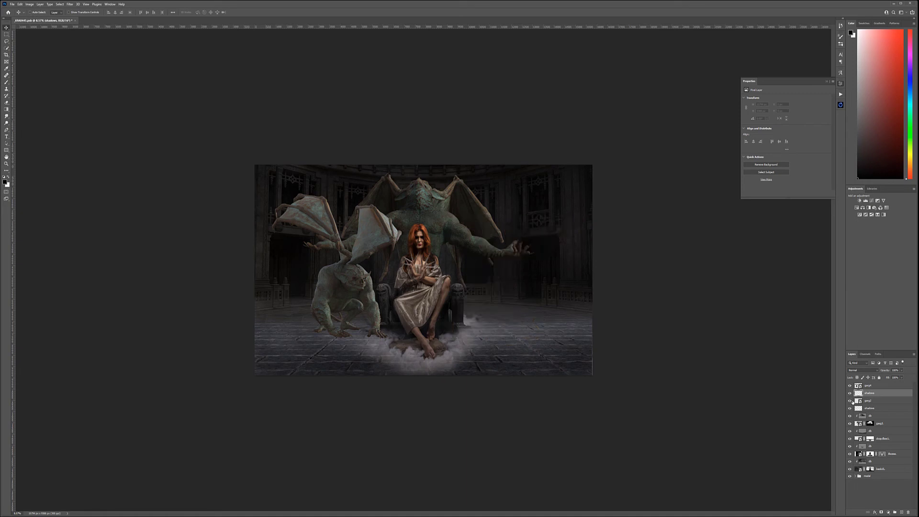
pyautogui.click(850, 401)
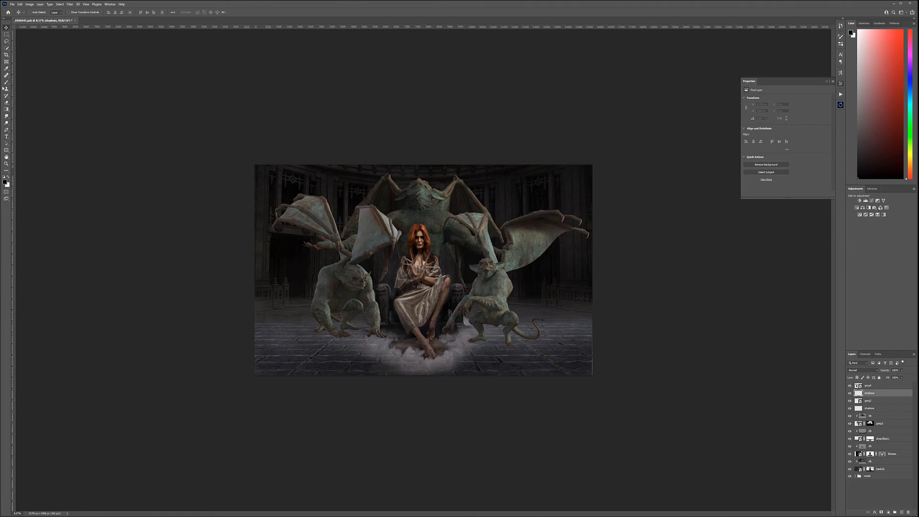
pyautogui.press('b')
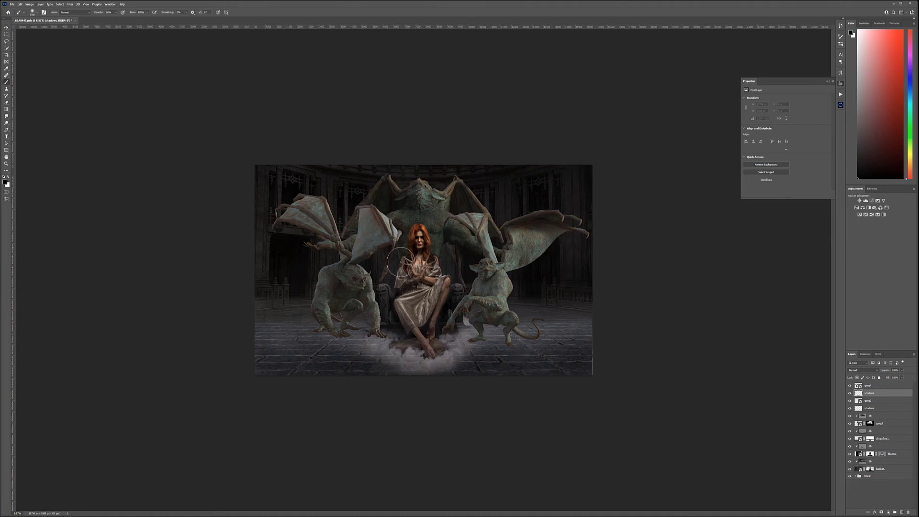
pyautogui.scroll(5, 447, 294)
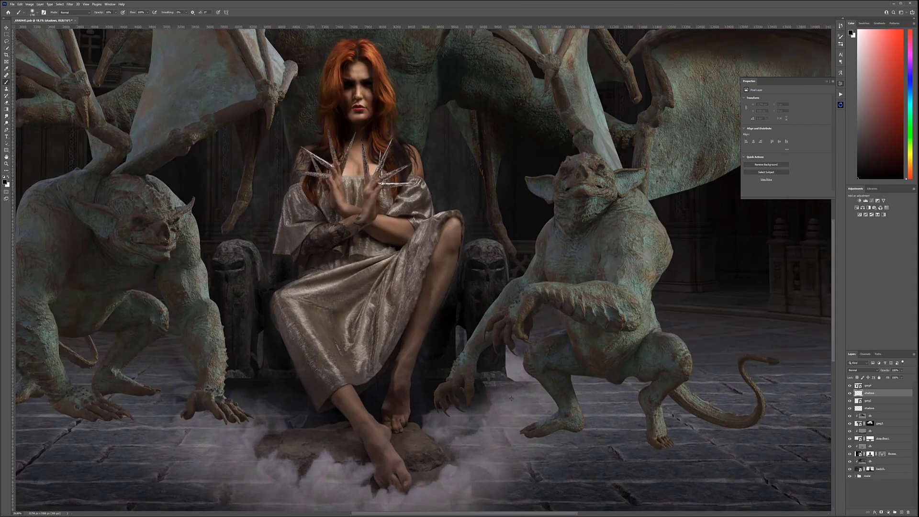
pyautogui.keyDown('alt'); pyautogui.click(424, 372); pyautogui.keyUp('alt')
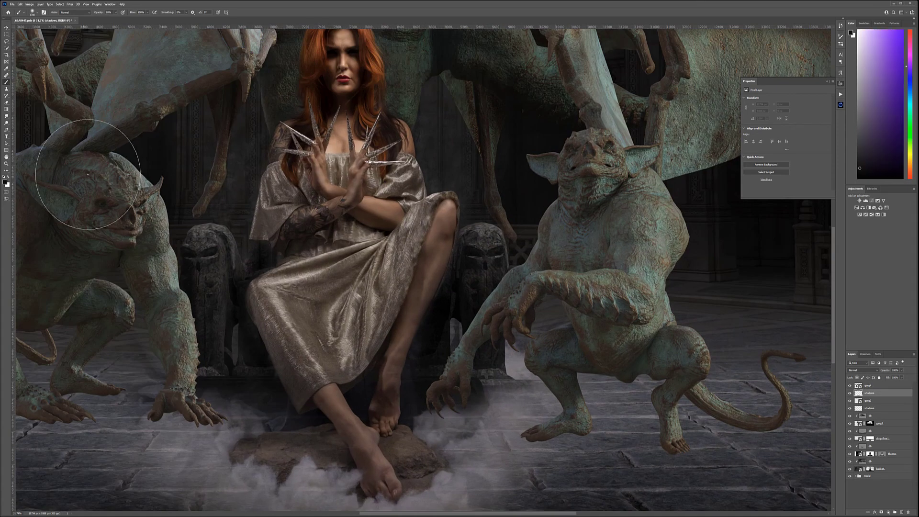
pyautogui.moveTo(634, 438); pyautogui.dragTo(525, 289)
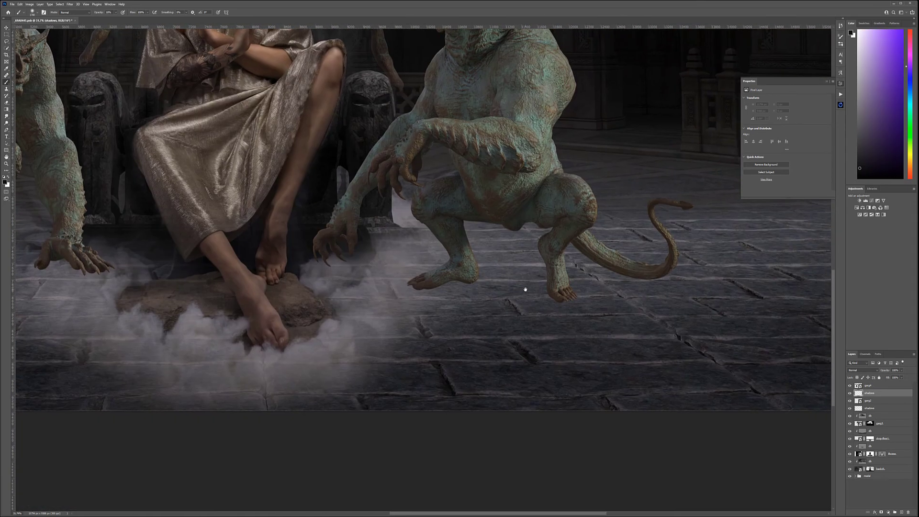
# Check the garg2, garg4 and shadows layers, ending with the second shadows layer active
pyautogui.click(889, 404)
pyautogui.click(882, 408)
pyautogui.click(851, 401)
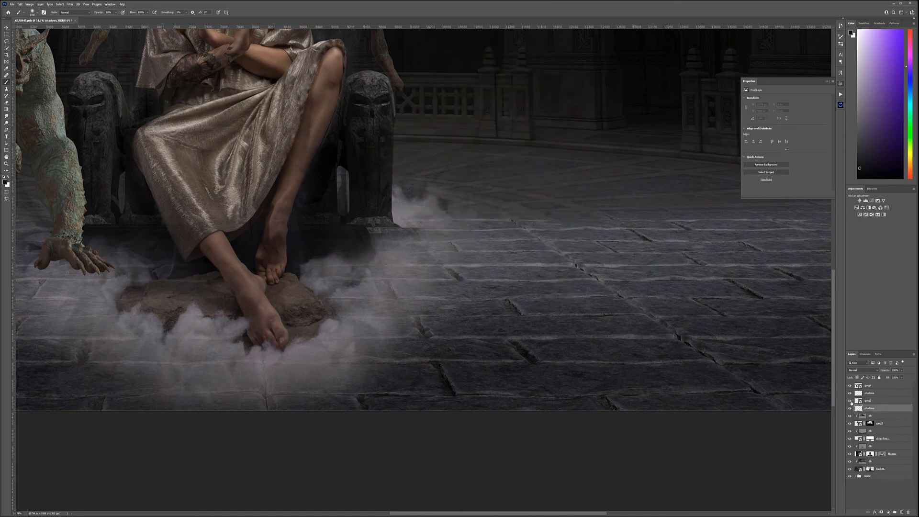
pyautogui.click(850, 402)
pyautogui.click(873, 402)
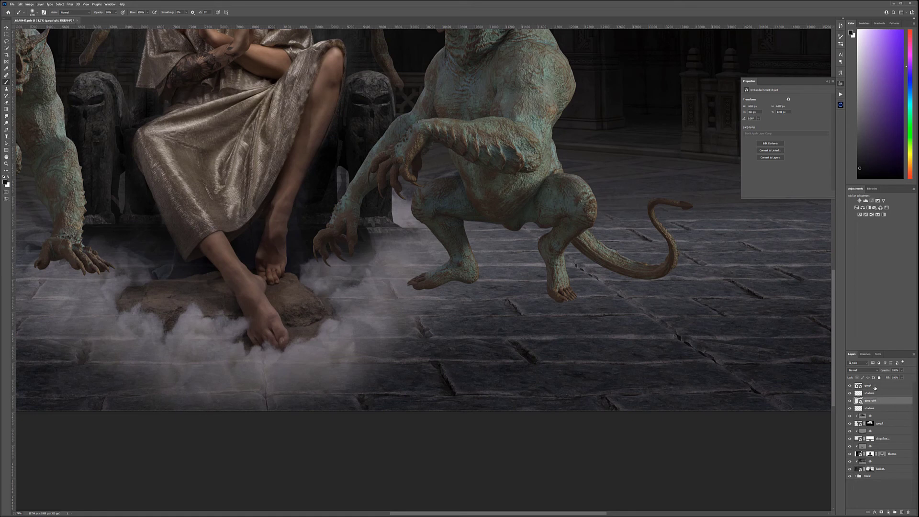
pyautogui.click(868, 385)
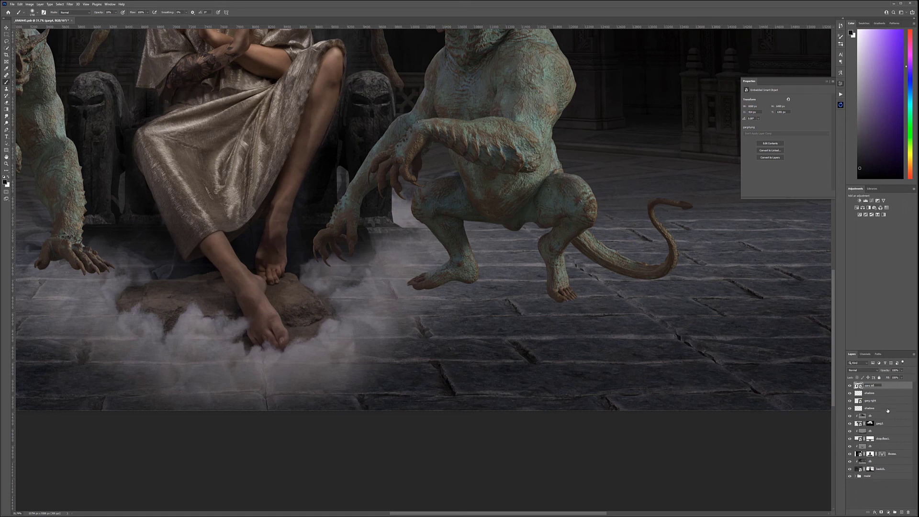
pyautogui.click(886, 408)
# Set the shadows layer to Multiply and zoom in on the gargoyle's legs with a smaller brush
pyautogui.click(875, 370)
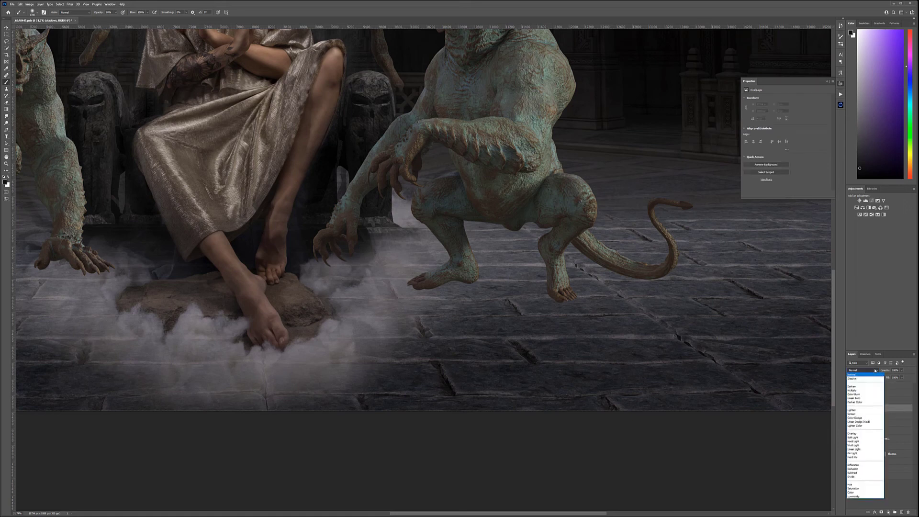
pyautogui.click(854, 383)
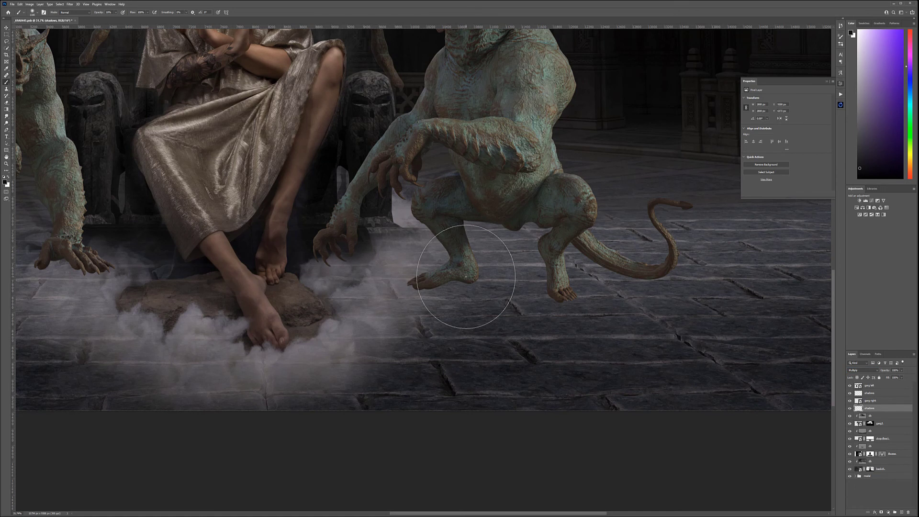
pyautogui.press('[')
pyautogui.press('[')
pyautogui.press('[')
pyautogui.press('[')
pyautogui.press('[')
pyautogui.press('[')
pyautogui.press('[')
pyautogui.press('[')
pyautogui.scroll(2, 459, 306)
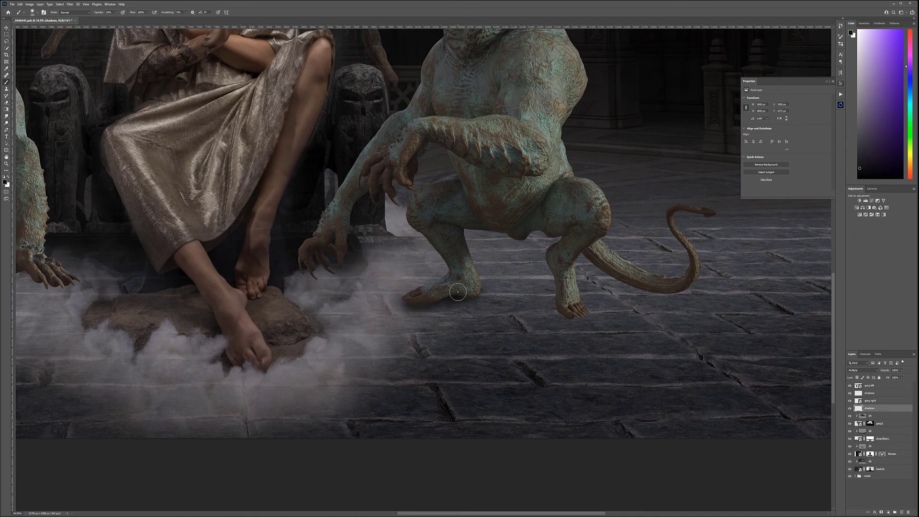
pyautogui.scroll(3, 457, 291)
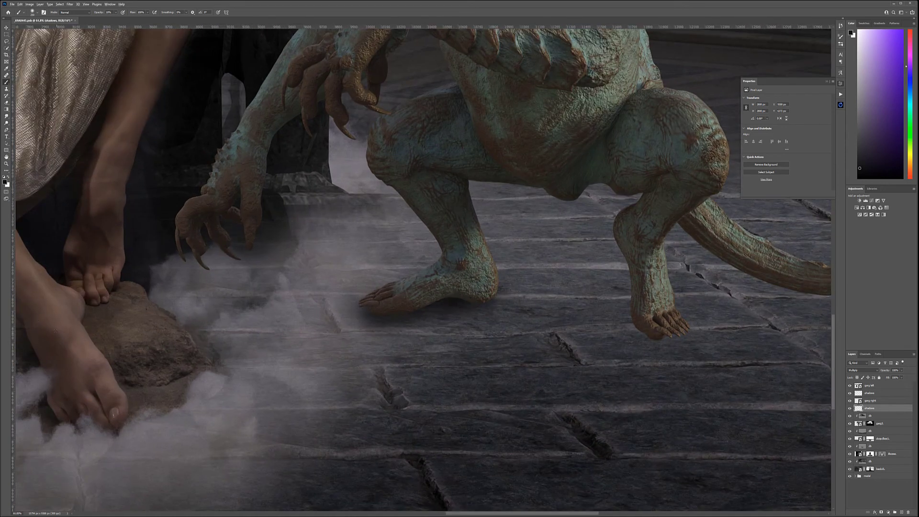
pyautogui.scroll(1, 78, 304)
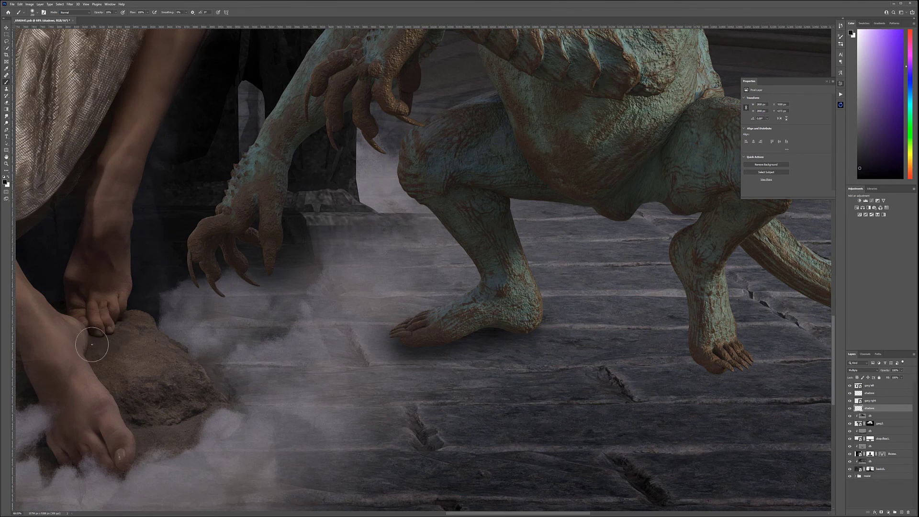
pyautogui.scroll(5, 109, 332)
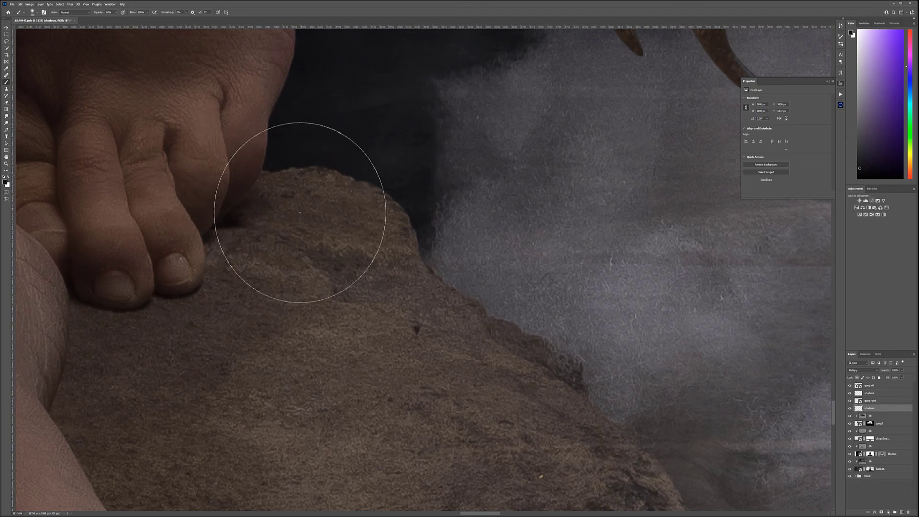
pyautogui.scroll(-3, 426, 359)
pyautogui.scroll(-4, 426, 359)
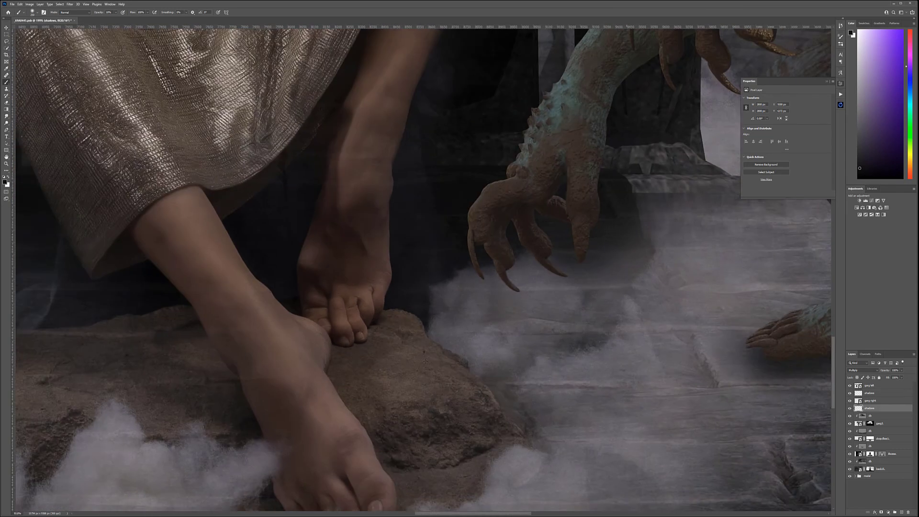
pyautogui.scroll(3, 684, 350)
pyautogui.moveTo(685, 349); pyautogui.dragTo(244, 329)
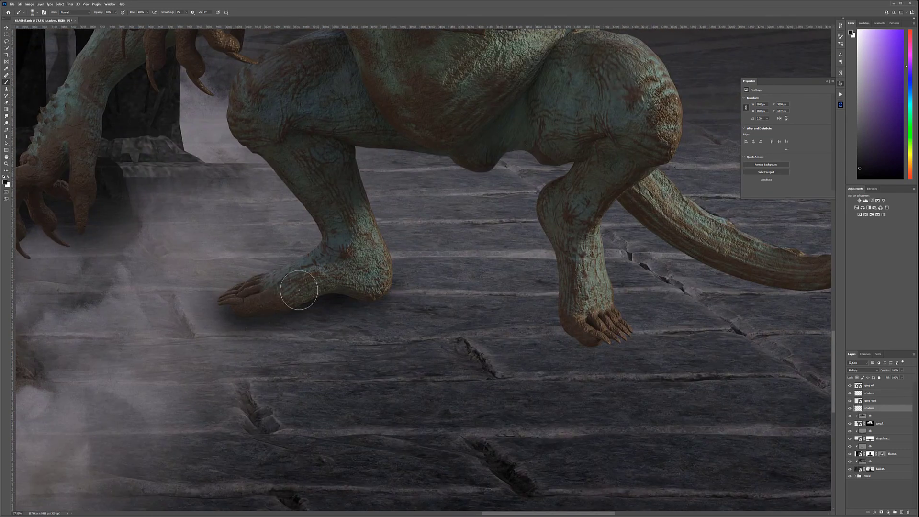
pyautogui.scroll(5, 254, 328)
# At 20% opacity, darken the contact shadows under the gargoyle's foot and tail
pyautogui.press('[')
pyautogui.press('[')
pyautogui.press('[')
pyautogui.press('[')
pyautogui.press('[')
pyautogui.press('[')
pyautogui.press('[')
pyautogui.press('[')
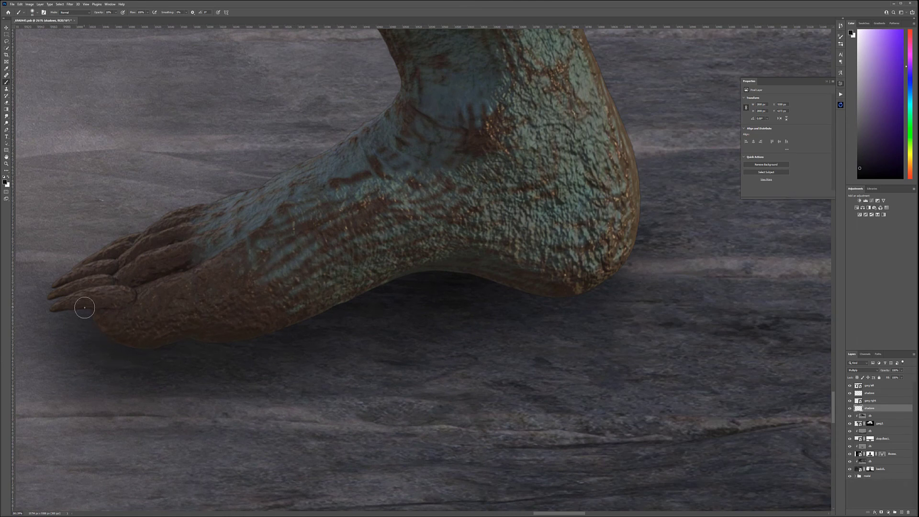
pyautogui.press('2')
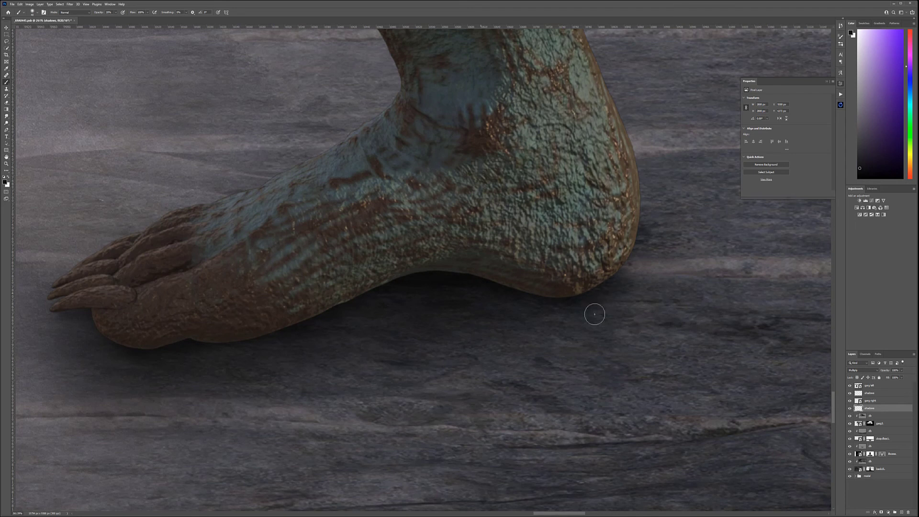
pyautogui.hscroll(10, 595, 314)
pyautogui.moveTo(500, 283)
pyautogui.mouseDown()
pyautogui.moveTo(517, 301)
pyautogui.moveTo(595, 339)
pyautogui.moveTo(659, 318)
pyautogui.mouseUp()
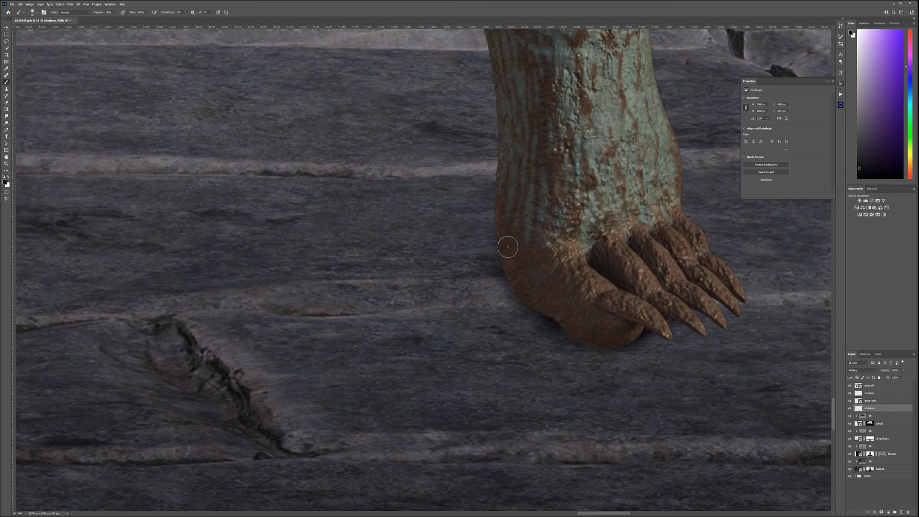
pyautogui.scroll(-3, 526, 253)
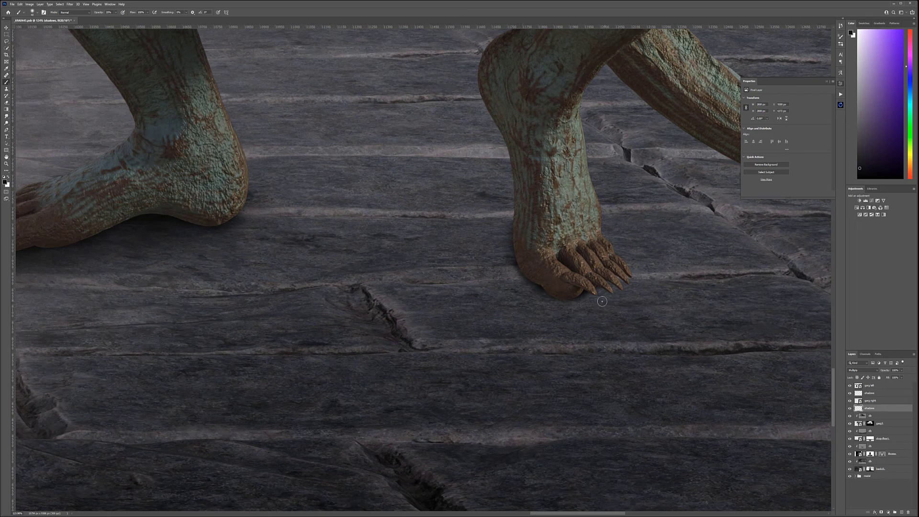
pyautogui.scroll(-2, 409, 275)
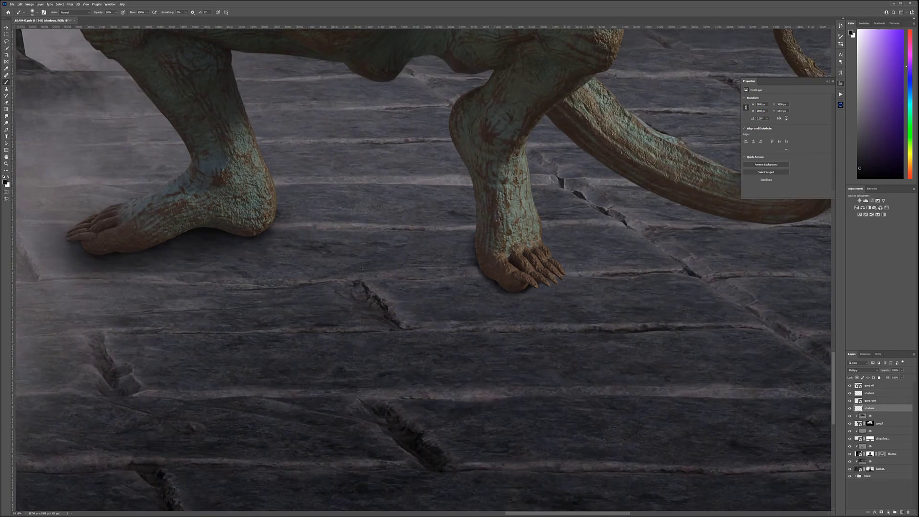
pyautogui.press(']')
pyautogui.press(']')
pyautogui.press(']')
pyautogui.press(']')
pyautogui.press(']')
pyautogui.press(']')
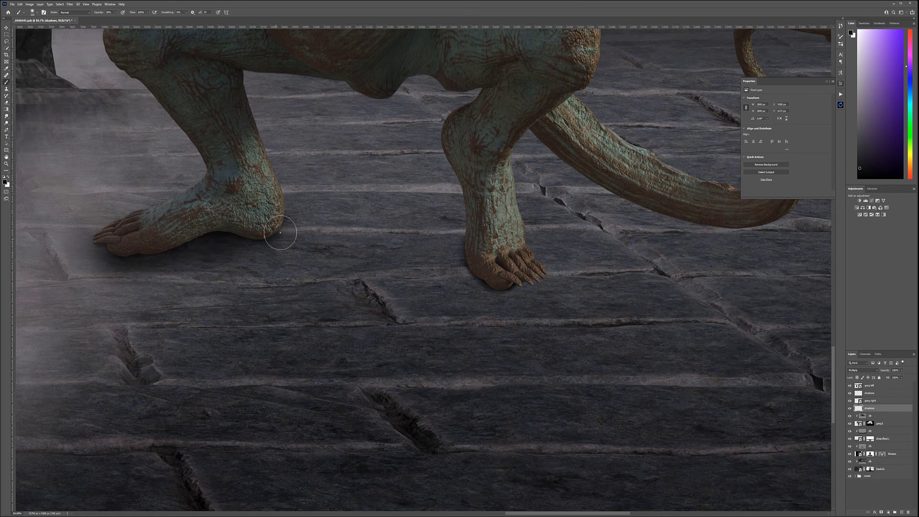
pyautogui.moveTo(587, 210)
pyautogui.mouseDown()
pyautogui.moveTo(827, 242)
pyautogui.moveTo(566, 216)
pyautogui.moveTo(645, 284)
pyautogui.moveTo(486, 274)
pyautogui.moveTo(570, 283)
pyautogui.moveTo(470, 303)
pyautogui.moveTo(437, 266)
pyautogui.moveTo(549, 269)
pyautogui.moveTo(447, 255)
pyautogui.moveTo(494, 279)
pyautogui.moveTo(557, 229)
pyautogui.mouseUp()
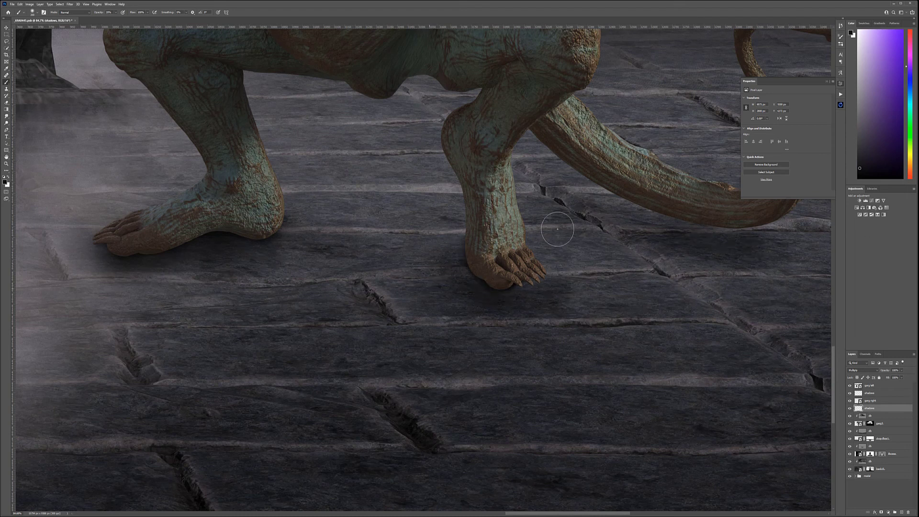
# Paint broader floor shadows around the foot, then add a new layer above garg right
pyautogui.scroll(-3, 242, 332)
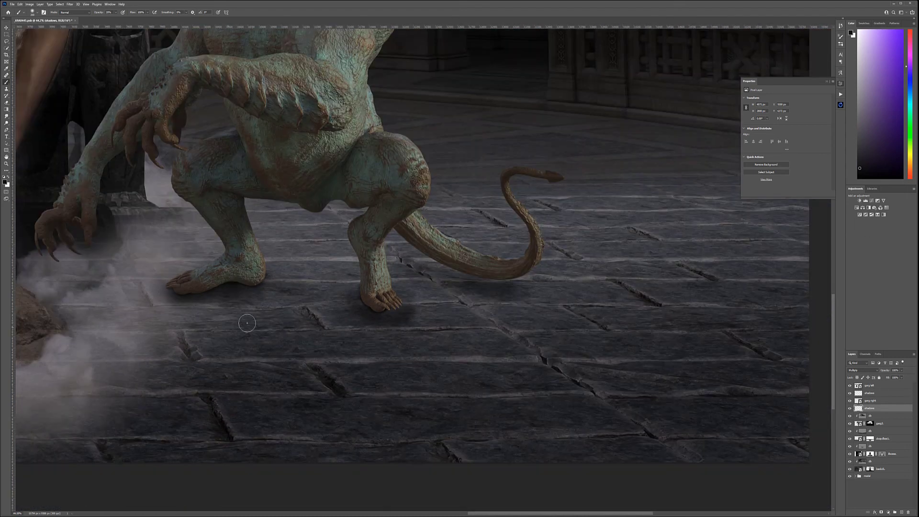
pyautogui.press(']')
pyautogui.press(']')
pyautogui.press(']')
pyautogui.press(']')
pyautogui.press(']')
pyautogui.press(']')
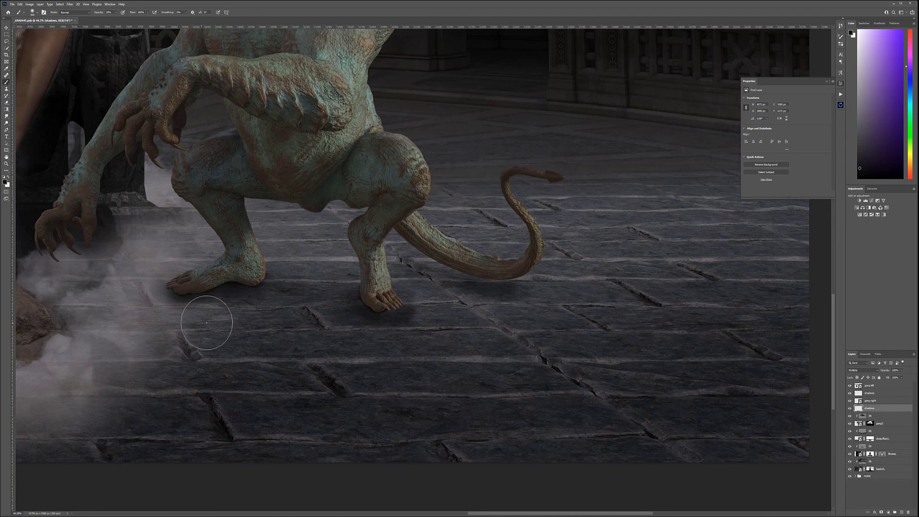
pyautogui.moveTo(323, 355); pyautogui.dragTo(582, 393)
pyautogui.moveTo(309, 338)
pyautogui.mouseDown()
pyautogui.moveTo(525, 374)
pyautogui.moveTo(475, 334)
pyautogui.moveTo(452, 364)
pyautogui.moveTo(385, 341)
pyautogui.mouseUp()
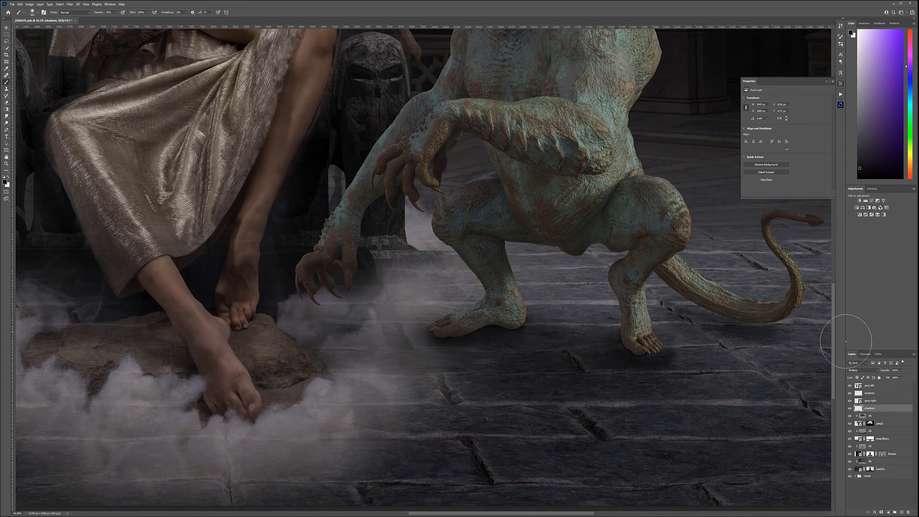
pyautogui.moveTo(814, 335); pyautogui.dragTo(653, 363)
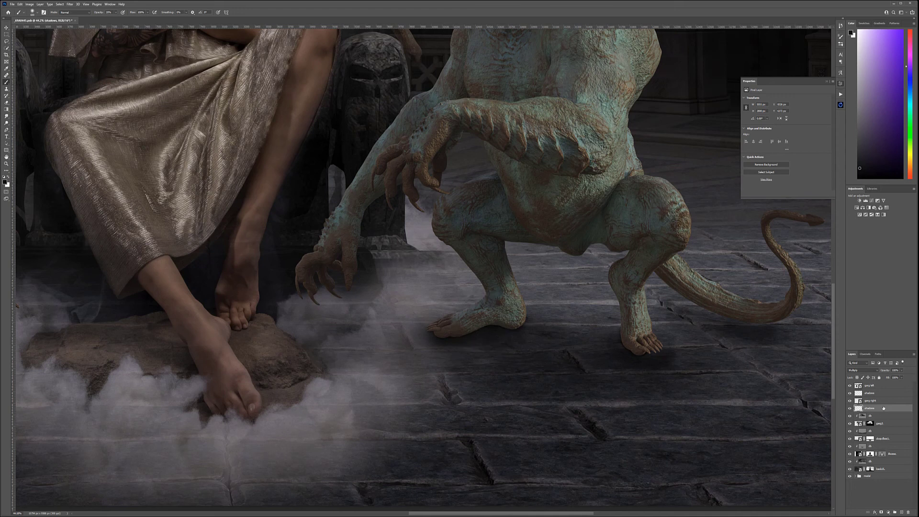
pyautogui.hotkey('alt', ']')
pyautogui.click(901, 511)
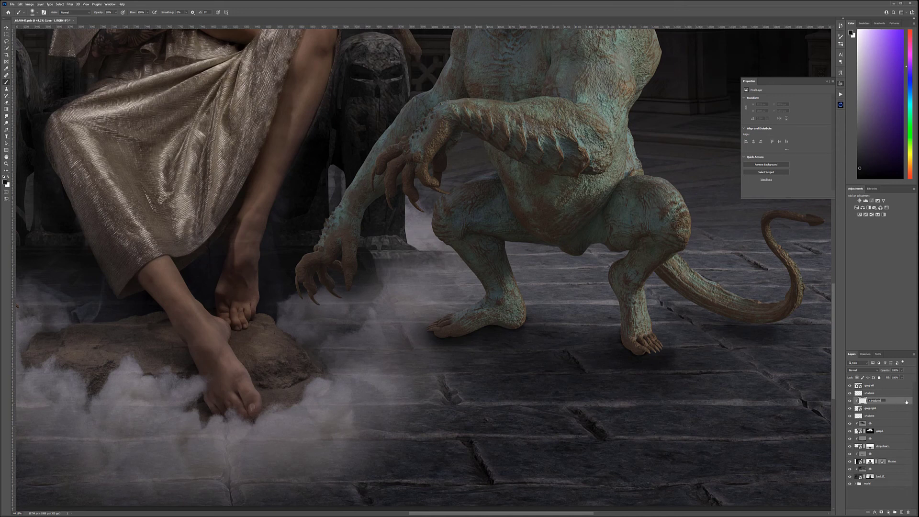
# Set the new layer to Multiply and shade under the right gargoyle's front foot, back toes and tail
pyautogui.click(862, 370)
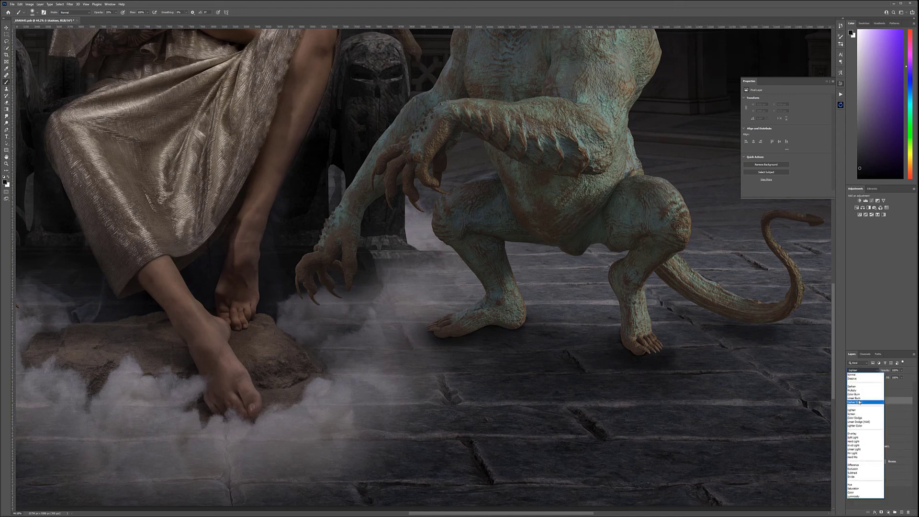
pyautogui.click(860, 390)
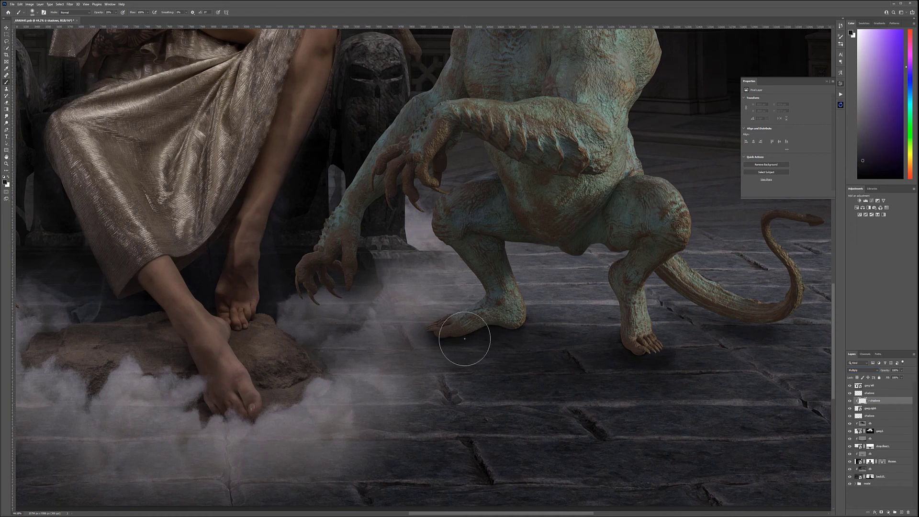
pyautogui.moveTo(436, 338)
pyautogui.mouseDown()
pyautogui.moveTo(471, 344)
pyautogui.moveTo(445, 341)
pyautogui.moveTo(511, 321)
pyautogui.moveTo(505, 331)
pyautogui.moveTo(480, 330)
pyautogui.moveTo(517, 329)
pyautogui.moveTo(529, 311)
pyautogui.moveTo(472, 334)
pyautogui.moveTo(429, 335)
pyautogui.moveTo(518, 345)
pyautogui.moveTo(431, 338)
pyautogui.mouseUp()
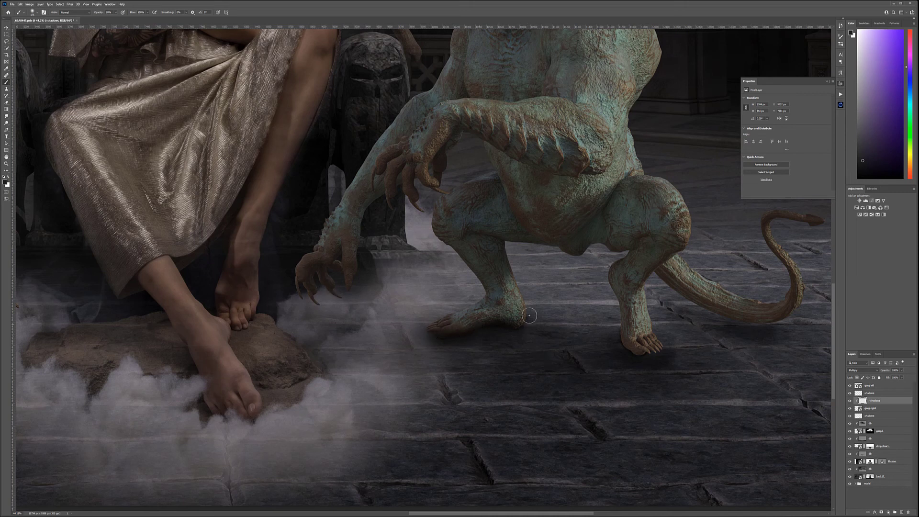
pyautogui.moveTo(623, 343); pyautogui.dragTo(661, 349)
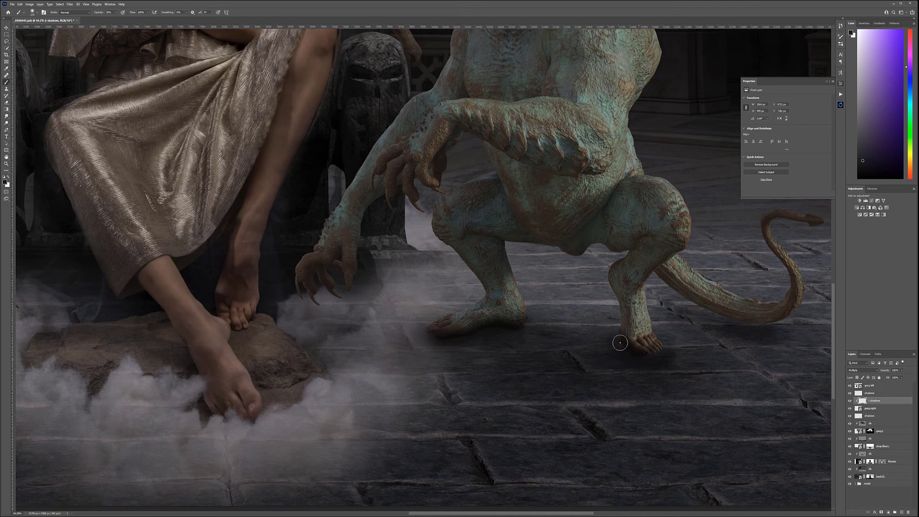
pyautogui.moveTo(673, 285); pyautogui.dragTo(735, 324)
# With a larger brush, paint soft shadow beneath the gargoyle's belly
pyautogui.scroll(-3, 547, 350)
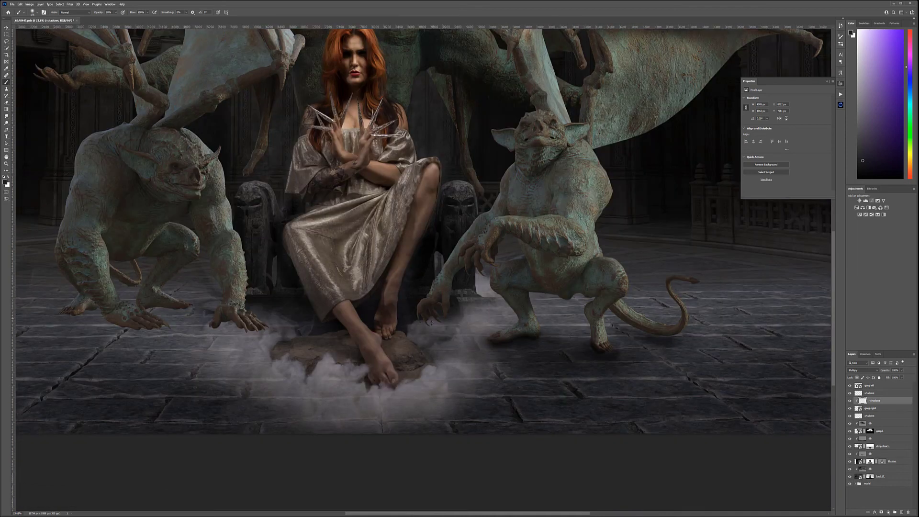
pyautogui.press(']')
pyautogui.press(']')
pyautogui.moveTo(520, 332)
pyautogui.mouseDown()
pyautogui.moveTo(521, 292)
pyautogui.moveTo(560, 280)
pyautogui.moveTo(591, 319)
pyautogui.moveTo(495, 349)
pyautogui.moveTo(520, 323)
pyautogui.moveTo(593, 311)
pyautogui.moveTo(597, 270)
pyautogui.moveTo(453, 230)
pyautogui.moveTo(428, 296)
pyautogui.moveTo(515, 255)
pyautogui.moveTo(551, 250)
pyautogui.moveTo(554, 282)
pyautogui.moveTo(514, 195)
pyautogui.moveTo(615, 375)
pyautogui.moveTo(449, 354)
pyautogui.moveTo(603, 275)
pyautogui.moveTo(722, 440)
pyautogui.mouseUp()
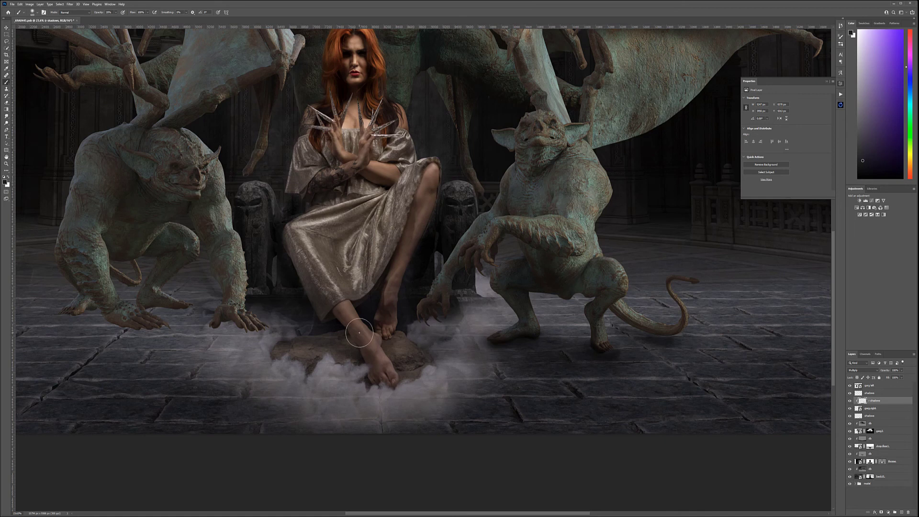
pyautogui.scroll(-5, 458, 362)
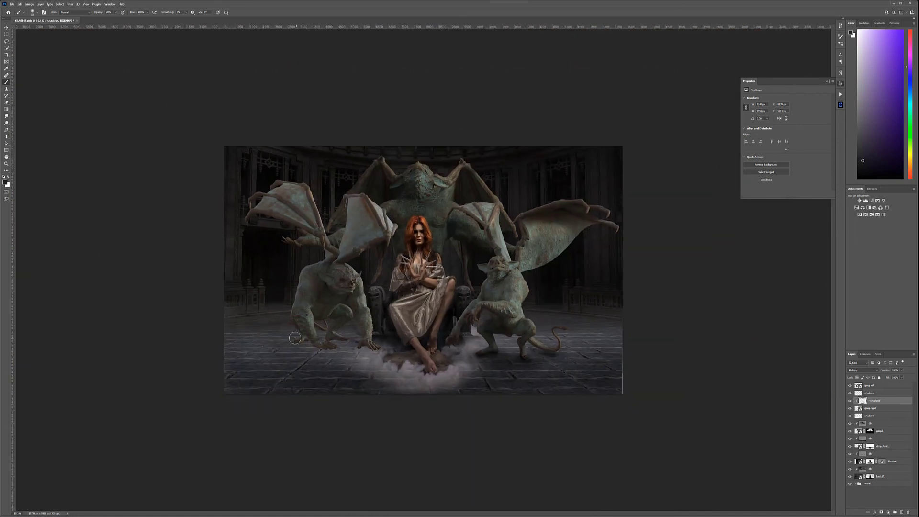
pyautogui.scroll(4, 401, 285)
# Select the shadow layer, set it to Multiply, and paint small shadows near the toes
pyautogui.click(883, 393)
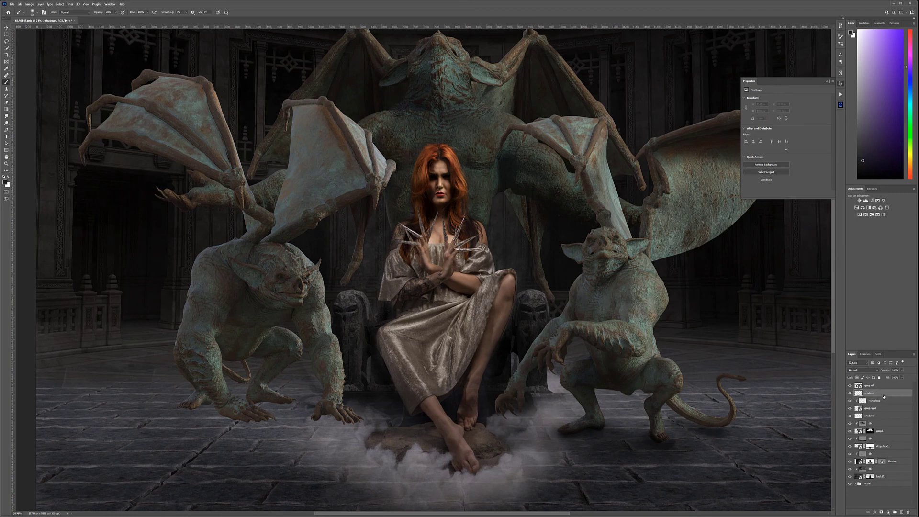
pyautogui.scroll(3, 417, 371)
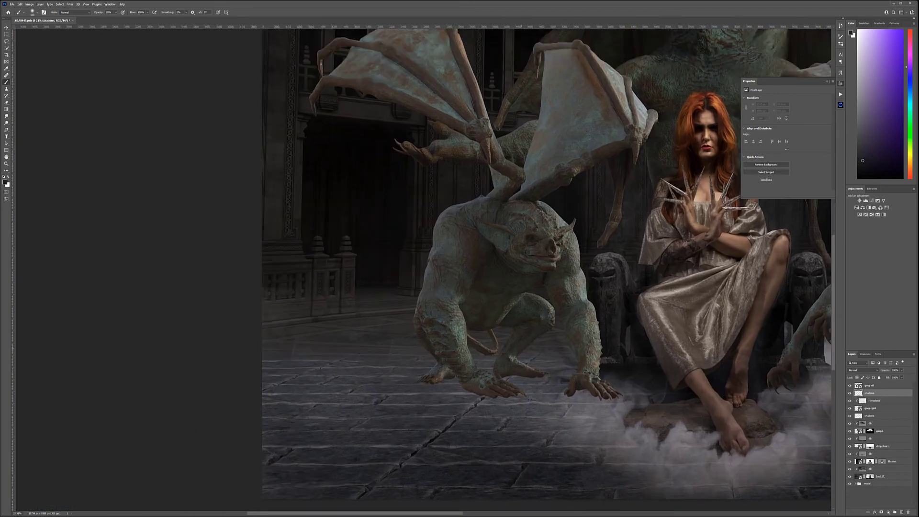
pyautogui.scroll(5, 547, 389)
pyautogui.scroll(2, 450, 376)
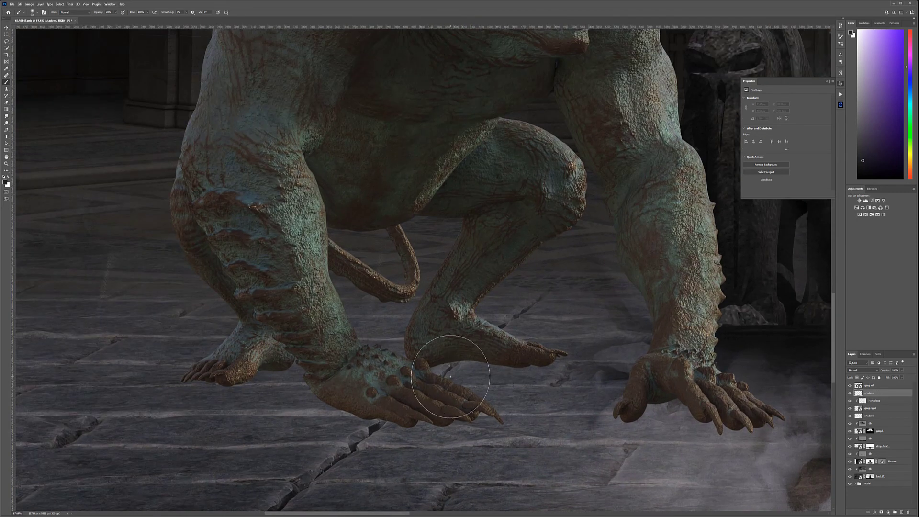
pyautogui.press('[')
pyautogui.press('[')
pyautogui.press('[')
pyautogui.press('[')
pyautogui.press('[')
pyautogui.press('[')
pyautogui.press('[')
pyautogui.press('[')
pyautogui.press('[')
pyautogui.press('[')
pyautogui.moveTo(450, 363)
pyautogui.mouseDown()
pyautogui.moveTo(468, 357)
pyautogui.moveTo(459, 363)
pyautogui.mouseUp()
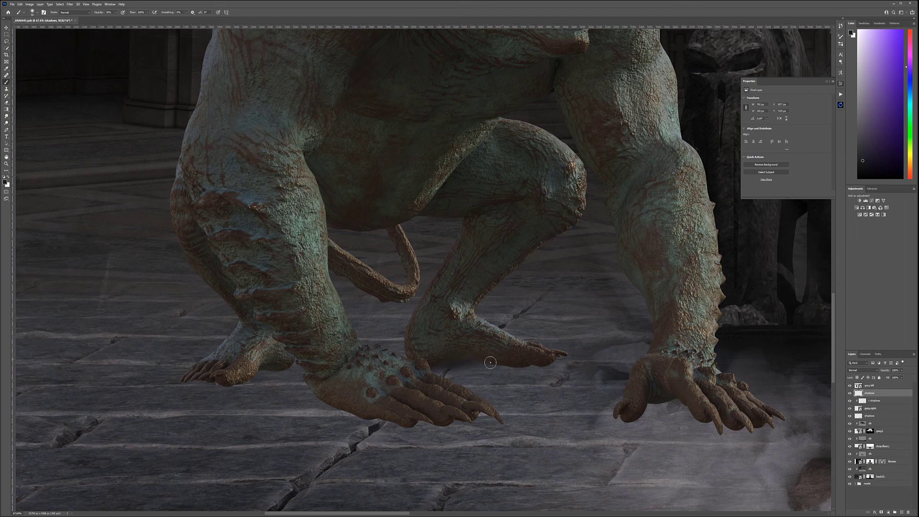
pyautogui.click(877, 371)
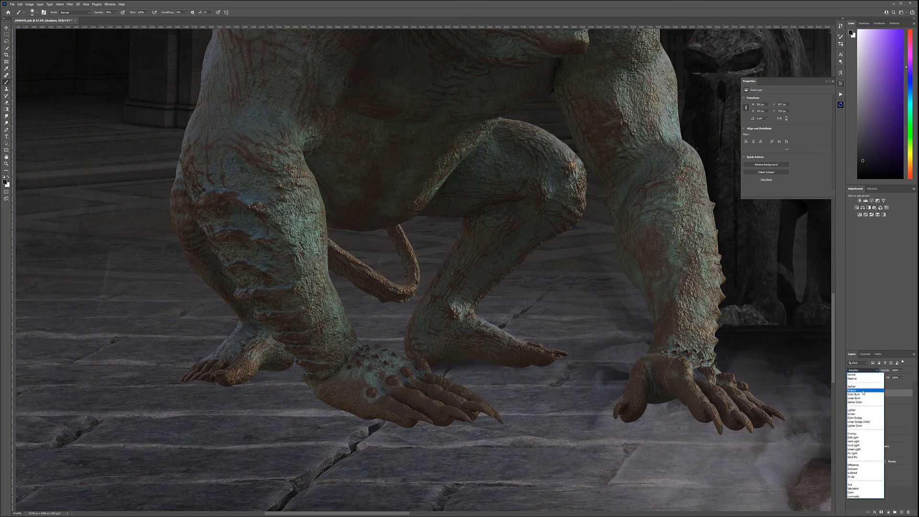
pyautogui.click(861, 389)
pyautogui.moveTo(499, 360)
pyautogui.mouseDown()
pyautogui.moveTo(475, 362)
pyautogui.moveTo(531, 368)
pyautogui.mouseUp()
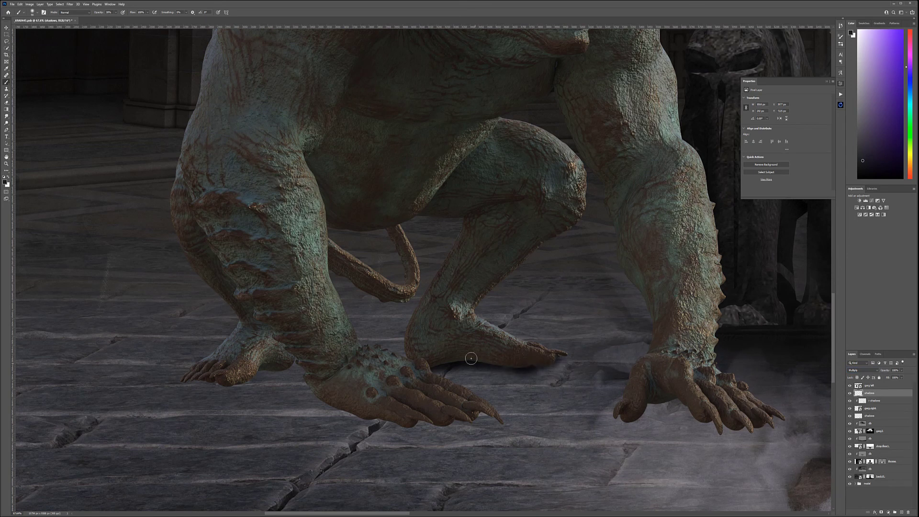
# Shade under the hands, the right hand's claws and the left foot's heel
pyautogui.moveTo(339, 408)
pyautogui.mouseDown()
pyautogui.moveTo(408, 420)
pyautogui.moveTo(400, 423)
pyautogui.moveTo(427, 421)
pyautogui.mouseUp()
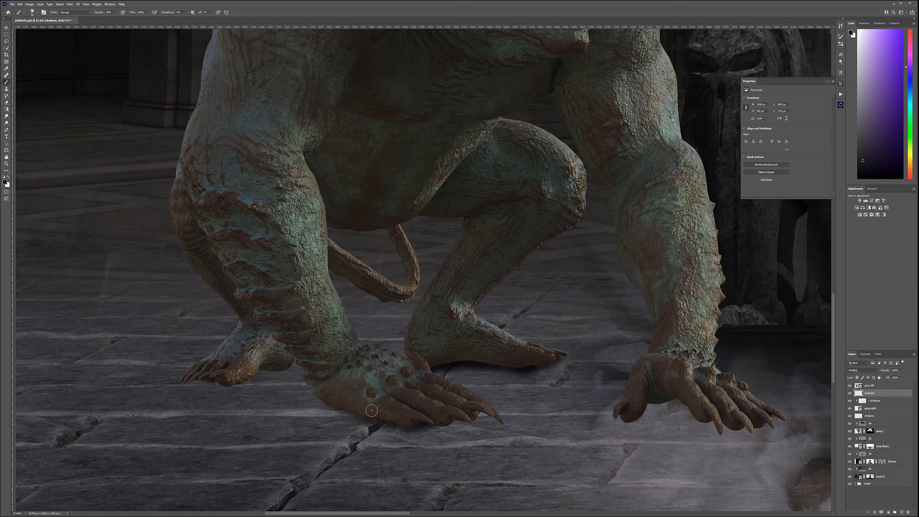
pyautogui.moveTo(353, 413); pyautogui.dragTo(484, 412)
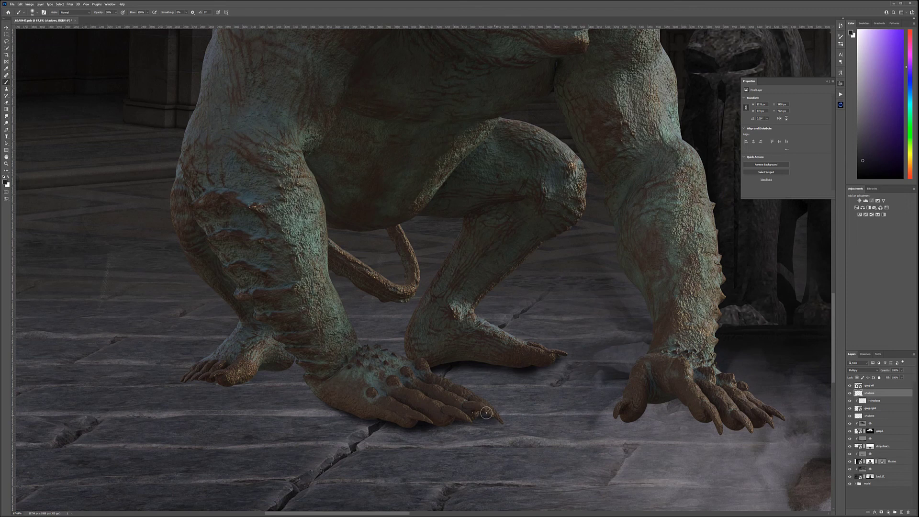
pyautogui.moveTo(642, 410); pyautogui.dragTo(698, 400)
pyautogui.moveTo(734, 427); pyautogui.dragTo(760, 418)
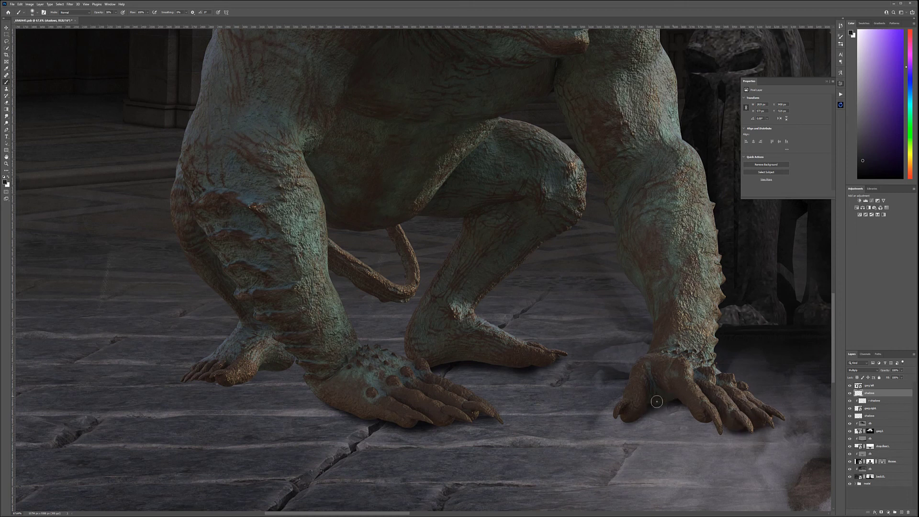
pyautogui.moveTo(257, 373)
pyautogui.mouseDown()
pyautogui.moveTo(246, 369)
pyautogui.moveTo(276, 364)
pyautogui.moveTo(215, 379)
pyautogui.mouseUp()
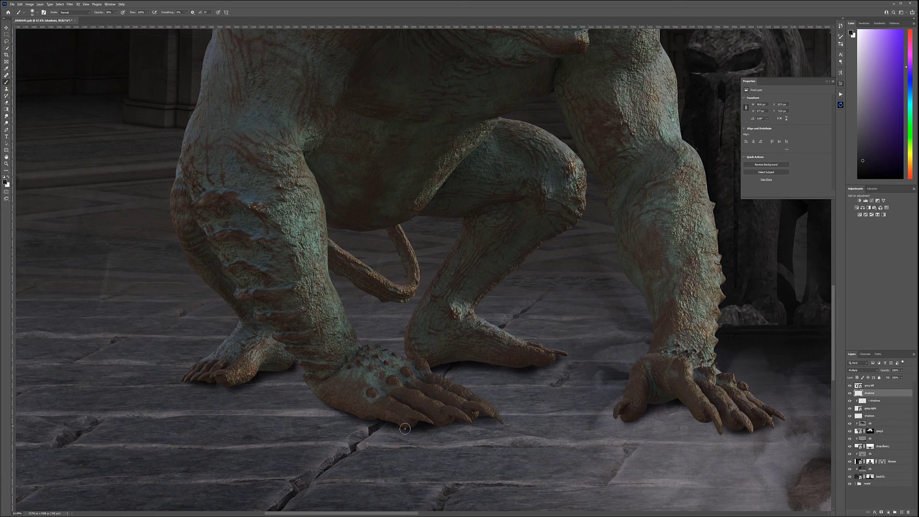
pyautogui.scroll(-3, 405, 425)
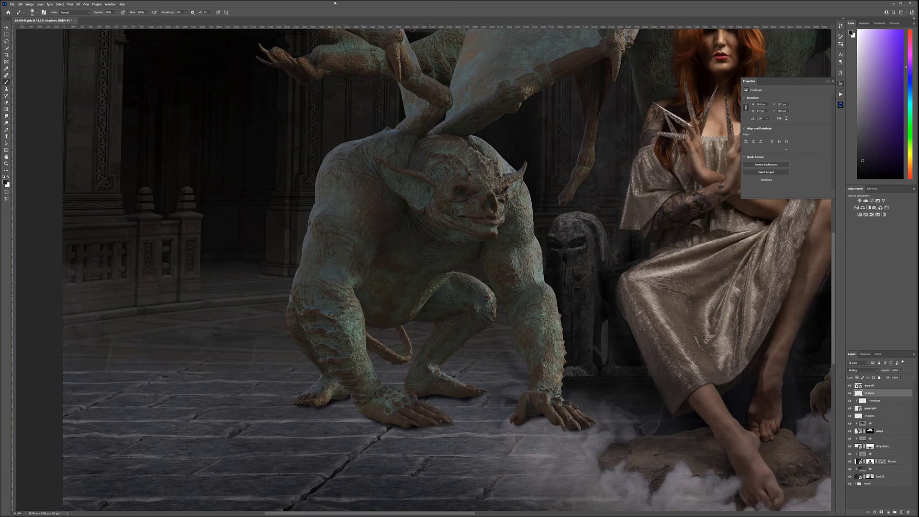
# With a larger brush, spread soft shadow over and beneath the left gargoyle's foot
pyautogui.press(']')
pyautogui.moveTo(342, 403)
pyautogui.mouseDown()
pyautogui.moveTo(356, 401)
pyautogui.moveTo(331, 406)
pyautogui.moveTo(378, 394)
pyautogui.mouseUp()
pyautogui.moveTo(344, 404)
pyautogui.mouseDown()
pyautogui.moveTo(323, 422)
pyautogui.moveTo(299, 411)
pyautogui.moveTo(313, 423)
pyautogui.moveTo(305, 429)
pyautogui.moveTo(289, 412)
pyautogui.moveTo(297, 405)
pyautogui.moveTo(415, 428)
pyautogui.moveTo(486, 419)
pyautogui.moveTo(439, 408)
pyautogui.moveTo(468, 402)
pyautogui.moveTo(438, 414)
pyautogui.moveTo(431, 425)
pyautogui.moveTo(438, 429)
pyautogui.moveTo(505, 411)
pyautogui.moveTo(422, 403)
pyautogui.moveTo(515, 410)
pyautogui.moveTo(503, 431)
pyautogui.moveTo(448, 436)
pyautogui.moveTo(461, 445)
pyautogui.moveTo(330, 417)
pyautogui.moveTo(354, 431)
pyautogui.moveTo(302, 404)
pyautogui.moveTo(275, 417)
pyautogui.moveTo(289, 437)
pyautogui.moveTo(370, 427)
pyautogui.moveTo(406, 382)
pyautogui.moveTo(537, 386)
pyautogui.moveTo(395, 431)
pyautogui.moveTo(374, 418)
pyautogui.moveTo(255, 409)
pyautogui.moveTo(278, 435)
pyautogui.moveTo(272, 447)
pyautogui.moveTo(426, 446)
pyautogui.moveTo(488, 428)
pyautogui.moveTo(504, 410)
pyautogui.moveTo(455, 432)
pyautogui.moveTo(480, 435)
pyautogui.moveTo(526, 403)
pyautogui.moveTo(520, 426)
pyautogui.moveTo(341, 431)
pyautogui.moveTo(455, 406)
pyautogui.mouseUp()
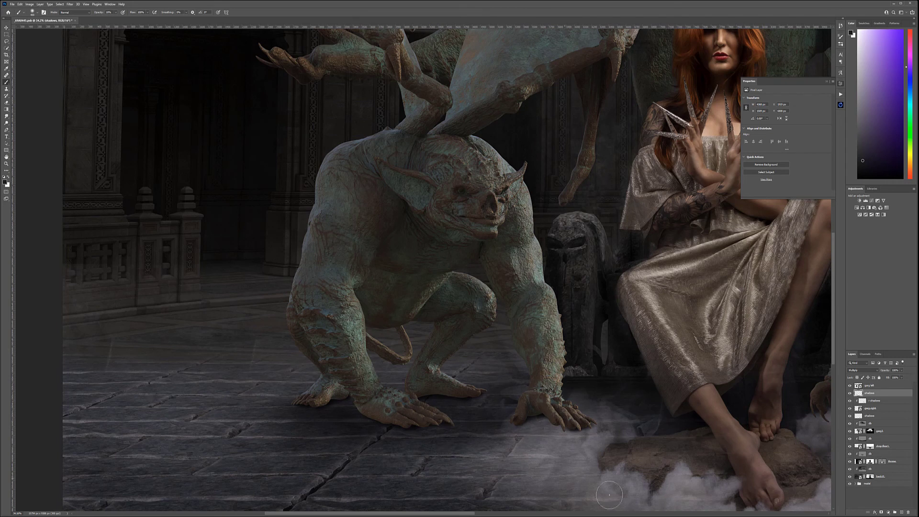
# Add a Multiply layer named r shadow above garg left and paint faint shadow around the gargoyle's feet
pyautogui.click(890, 385)
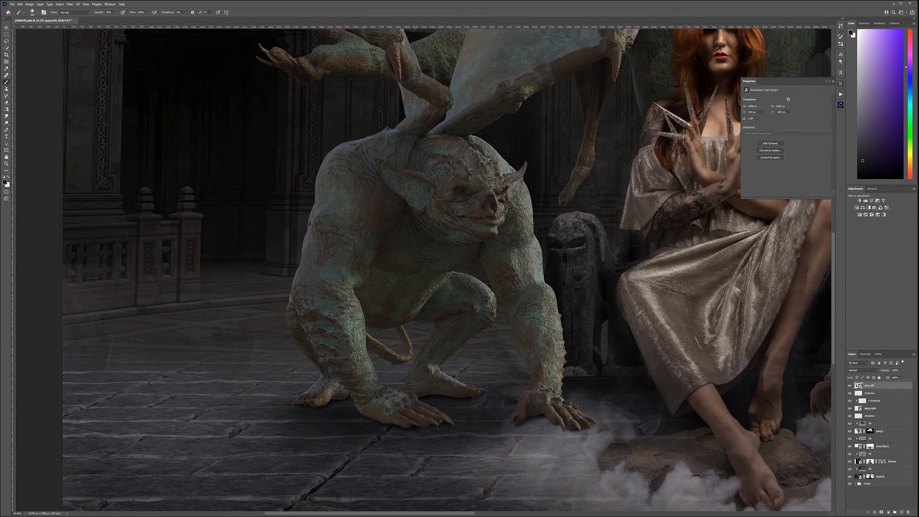
pyautogui.click(902, 512)
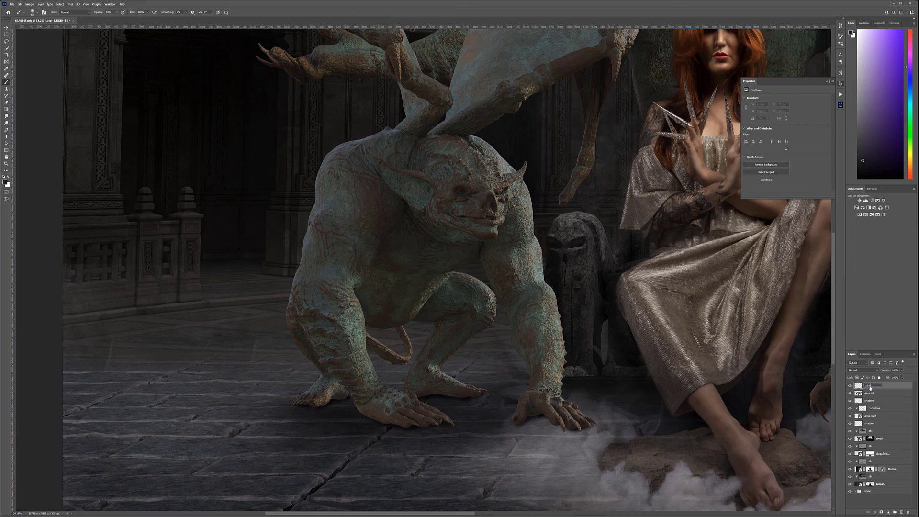
pyautogui.press('Return')
pyautogui.click(878, 370)
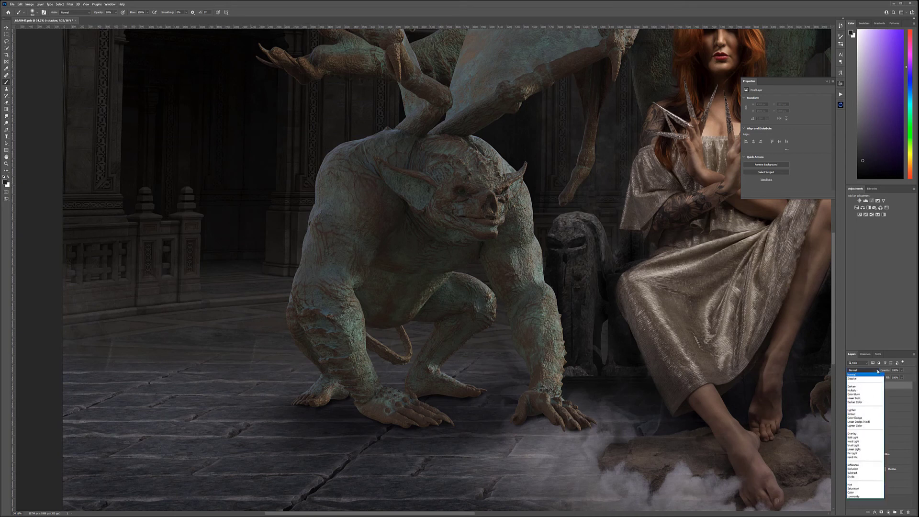
pyautogui.click(861, 389)
pyautogui.moveTo(320, 406)
pyautogui.mouseDown()
pyautogui.moveTo(355, 415)
pyautogui.moveTo(293, 408)
pyautogui.moveTo(352, 400)
pyautogui.moveTo(336, 403)
pyautogui.moveTo(355, 390)
pyautogui.moveTo(323, 401)
pyautogui.moveTo(402, 430)
pyautogui.moveTo(373, 421)
pyautogui.moveTo(467, 427)
pyautogui.moveTo(354, 418)
pyautogui.moveTo(365, 410)
pyautogui.moveTo(338, 386)
pyautogui.moveTo(384, 424)
pyautogui.moveTo(419, 399)
pyautogui.moveTo(468, 386)
pyautogui.moveTo(423, 397)
pyautogui.moveTo(485, 400)
pyautogui.moveTo(402, 394)
pyautogui.moveTo(494, 396)
pyautogui.moveTo(486, 400)
pyautogui.moveTo(513, 414)
pyautogui.moveTo(551, 417)
pyautogui.moveTo(422, 405)
pyautogui.moveTo(437, 378)
pyautogui.moveTo(411, 379)
pyautogui.moveTo(467, 363)
pyautogui.moveTo(439, 345)
pyautogui.moveTo(433, 354)
pyautogui.moveTo(403, 314)
pyautogui.moveTo(465, 304)
pyautogui.moveTo(393, 381)
pyautogui.moveTo(530, 386)
pyautogui.moveTo(522, 414)
pyautogui.moveTo(529, 322)
pyautogui.moveTo(540, 305)
pyautogui.moveTo(541, 398)
pyautogui.moveTo(360, 411)
pyautogui.moveTo(391, 413)
pyautogui.moveTo(303, 328)
pyautogui.moveTo(311, 316)
pyautogui.moveTo(366, 390)
pyautogui.moveTo(312, 402)
pyautogui.moveTo(300, 327)
pyautogui.moveTo(309, 261)
pyautogui.moveTo(346, 357)
pyautogui.moveTo(383, 268)
pyautogui.moveTo(440, 311)
pyautogui.moveTo(402, 261)
pyautogui.moveTo(428, 307)
pyautogui.moveTo(406, 366)
pyautogui.moveTo(419, 368)
pyautogui.moveTo(433, 313)
pyautogui.moveTo(409, 311)
pyautogui.moveTo(454, 299)
pyautogui.moveTo(430, 363)
pyautogui.moveTo(530, 336)
pyautogui.moveTo(540, 426)
pyautogui.moveTo(477, 246)
pyautogui.moveTo(447, 246)
pyautogui.moveTo(424, 268)
pyautogui.moveTo(453, 318)
pyautogui.moveTo(488, 419)
pyautogui.moveTo(321, 279)
pyautogui.mouseUp()
pyautogui.press(']')
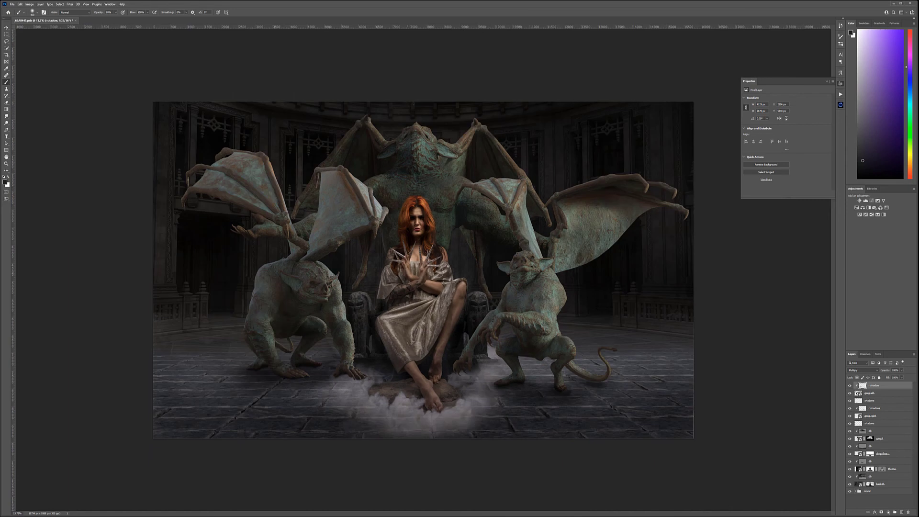
# Paint shadow across and down the left gargoyle's wing
pyautogui.moveTo(256, 201); pyautogui.dragTo(281, 204)
pyautogui.moveTo(258, 168); pyautogui.dragTo(286, 238)
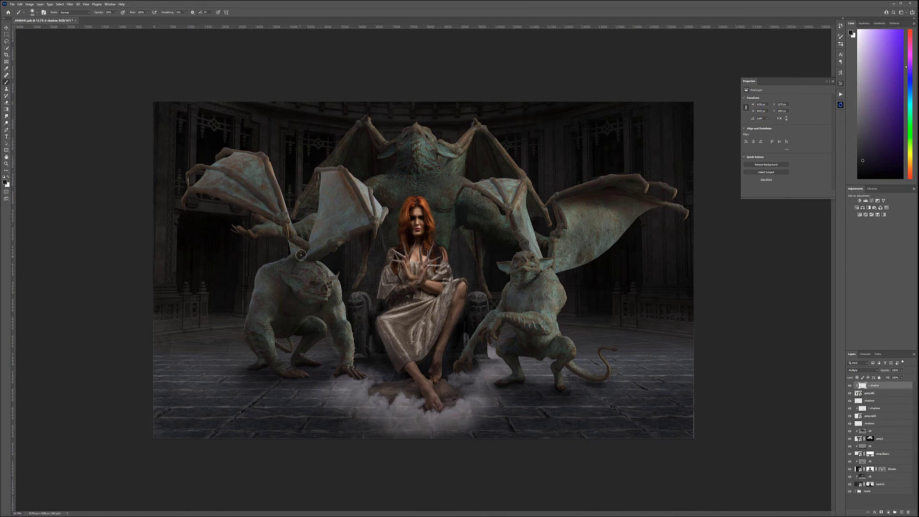
pyautogui.scroll(-3, 535, 461)
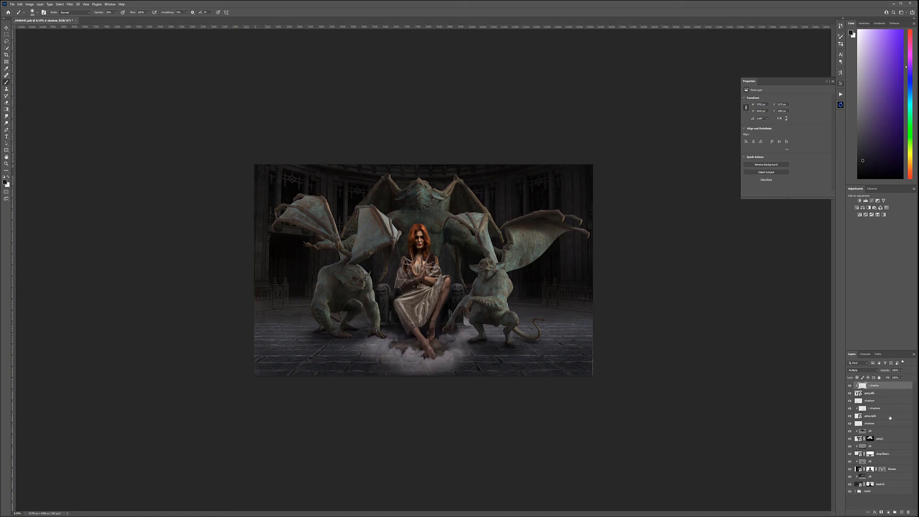
# Compare with garg right hidden and shown, then add a new layer above db
pyautogui.click(890, 416)
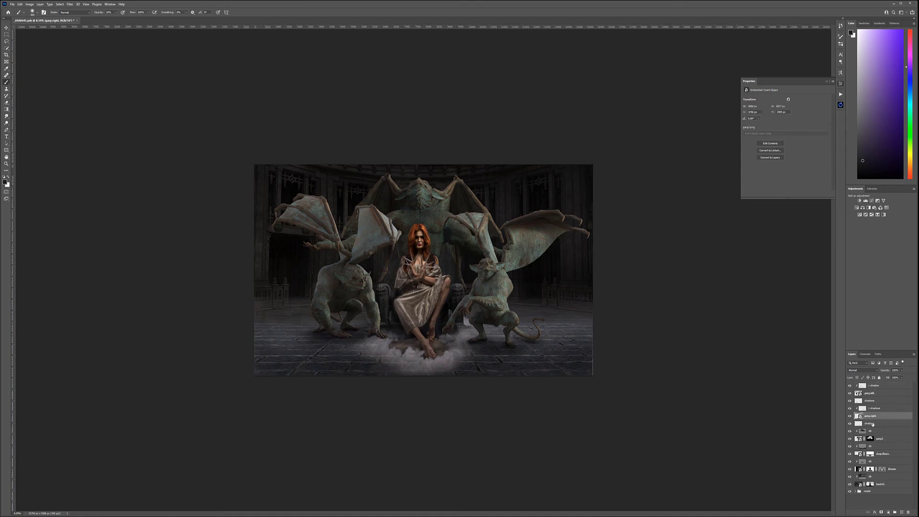
pyautogui.click(849, 415)
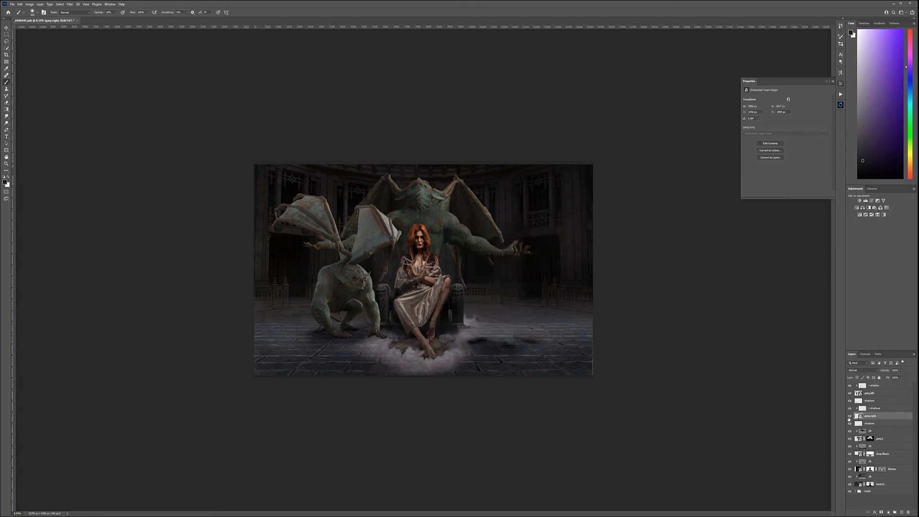
pyautogui.click(849, 416)
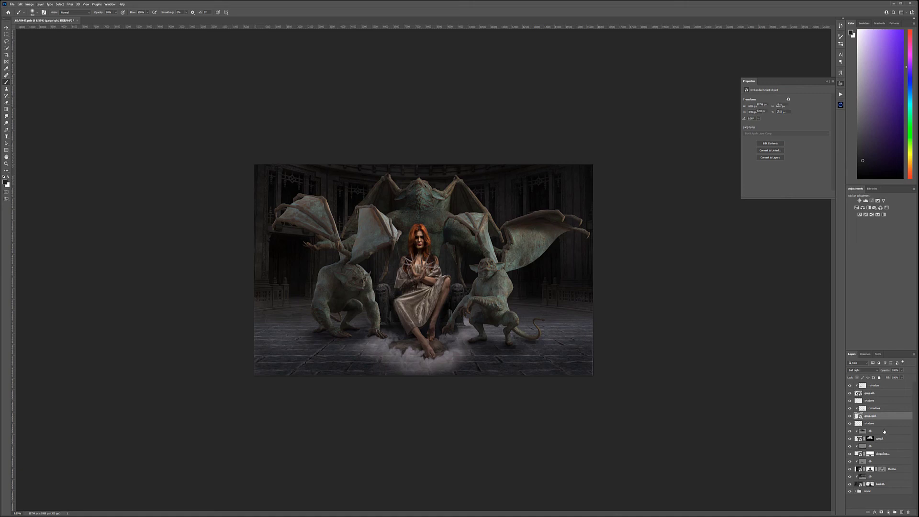
pyautogui.click(884, 431)
pyautogui.click(902, 513)
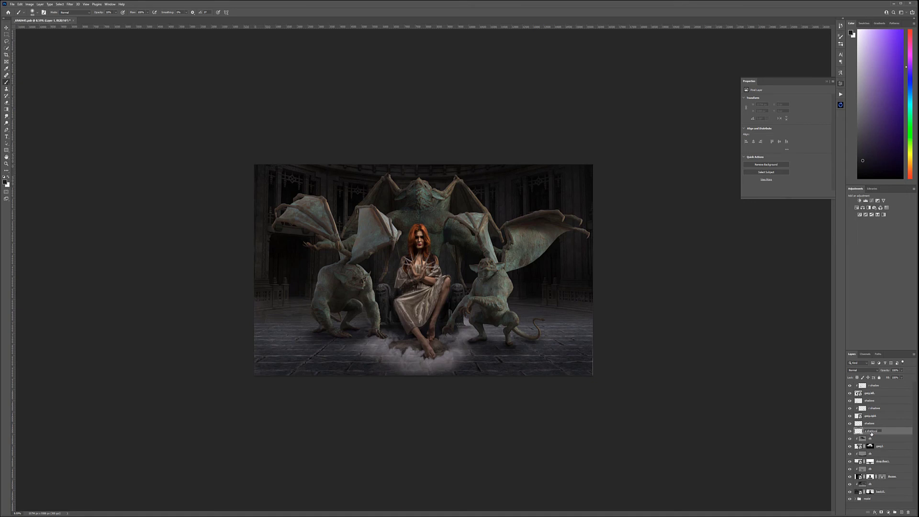
# Set the shadow layer to Multiply, paint a black floor shadow under the woman, and add a top layer
pyautogui.click(866, 371)
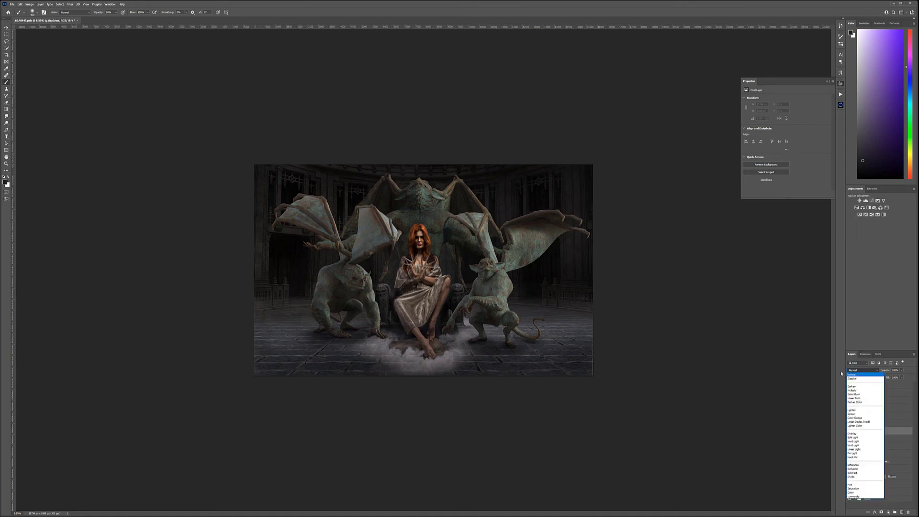
pyautogui.click(860, 390)
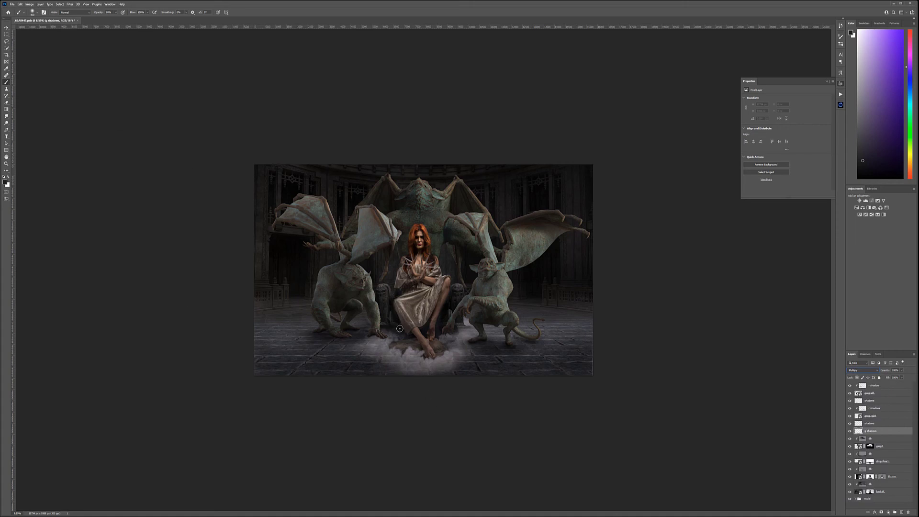
pyautogui.press('d')
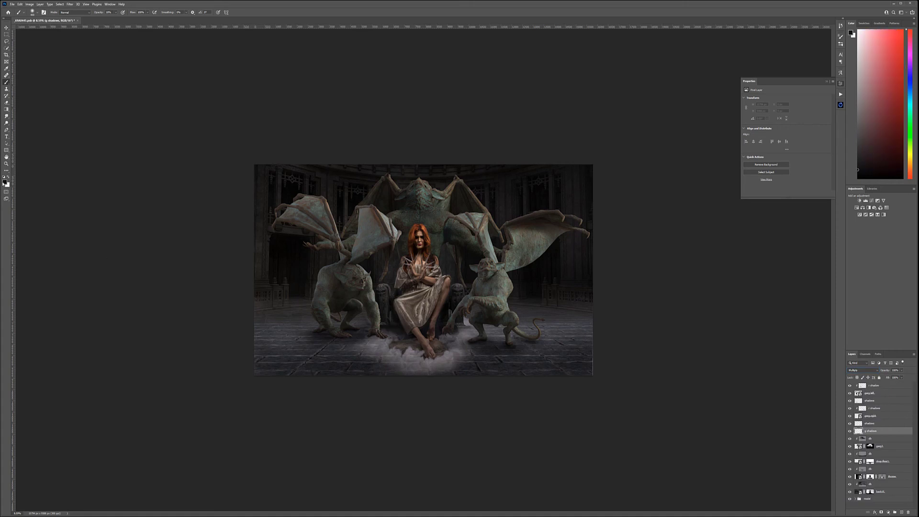
pyautogui.moveTo(316, 340)
pyautogui.mouseDown()
pyautogui.moveTo(234, 336)
pyautogui.moveTo(362, 334)
pyautogui.moveTo(415, 351)
pyautogui.moveTo(289, 340)
pyautogui.moveTo(331, 359)
pyautogui.moveTo(379, 350)
pyautogui.moveTo(353, 343)
pyautogui.moveTo(423, 344)
pyautogui.moveTo(377, 339)
pyautogui.moveTo(383, 349)
pyautogui.moveTo(489, 353)
pyautogui.moveTo(375, 342)
pyautogui.moveTo(412, 342)
pyautogui.moveTo(382, 325)
pyautogui.moveTo(415, 338)
pyautogui.moveTo(391, 313)
pyautogui.moveTo(471, 365)
pyautogui.moveTo(446, 317)
pyautogui.moveTo(422, 345)
pyautogui.moveTo(478, 313)
pyautogui.moveTo(425, 376)
pyautogui.moveTo(472, 345)
pyautogui.moveTo(562, 341)
pyautogui.moveTo(443, 352)
pyautogui.moveTo(562, 352)
pyautogui.moveTo(494, 328)
pyautogui.moveTo(440, 327)
pyautogui.moveTo(515, 345)
pyautogui.moveTo(472, 349)
pyautogui.moveTo(563, 343)
pyautogui.moveTo(410, 370)
pyautogui.moveTo(575, 357)
pyautogui.moveTo(357, 346)
pyautogui.moveTo(399, 345)
pyautogui.moveTo(367, 340)
pyautogui.moveTo(411, 330)
pyautogui.moveTo(338, 340)
pyautogui.moveTo(381, 319)
pyautogui.moveTo(391, 335)
pyautogui.moveTo(351, 337)
pyautogui.moveTo(406, 338)
pyautogui.moveTo(340, 336)
pyautogui.moveTo(404, 347)
pyautogui.moveTo(269, 341)
pyautogui.moveTo(378, 361)
pyautogui.moveTo(369, 314)
pyautogui.moveTo(465, 347)
pyautogui.moveTo(478, 371)
pyautogui.moveTo(459, 344)
pyautogui.moveTo(497, 335)
pyautogui.moveTo(440, 367)
pyautogui.moveTo(512, 351)
pyautogui.moveTo(478, 320)
pyautogui.moveTo(516, 337)
pyautogui.moveTo(549, 330)
pyautogui.moveTo(445, 352)
pyautogui.moveTo(482, 342)
pyautogui.moveTo(382, 345)
pyautogui.moveTo(529, 336)
pyautogui.moveTo(379, 284)
pyautogui.moveTo(384, 297)
pyautogui.moveTo(474, 327)
pyautogui.moveTo(451, 296)
pyautogui.moveTo(506, 353)
pyautogui.moveTo(387, 251)
pyautogui.moveTo(518, 288)
pyautogui.moveTo(308, 335)
pyautogui.moveTo(306, 346)
pyautogui.moveTo(457, 344)
pyautogui.mouseUp()
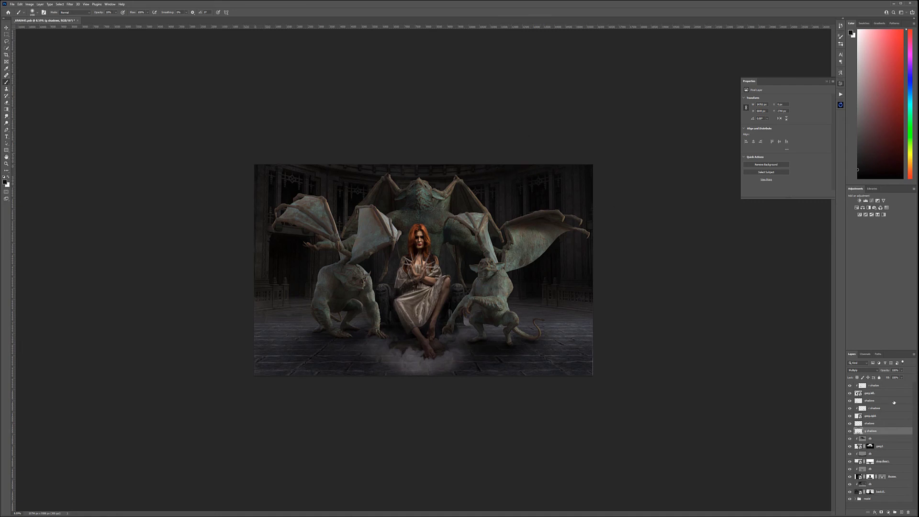
pyautogui.click(901, 385)
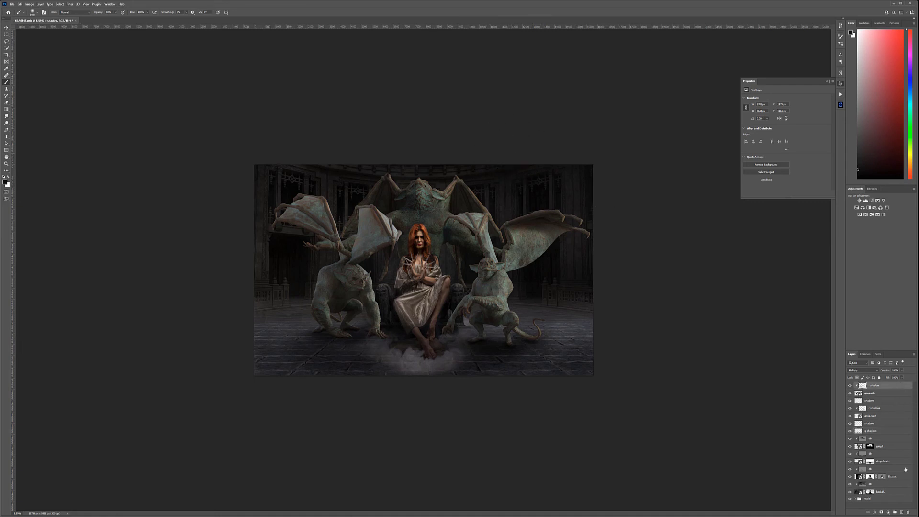
pyautogui.click(902, 513)
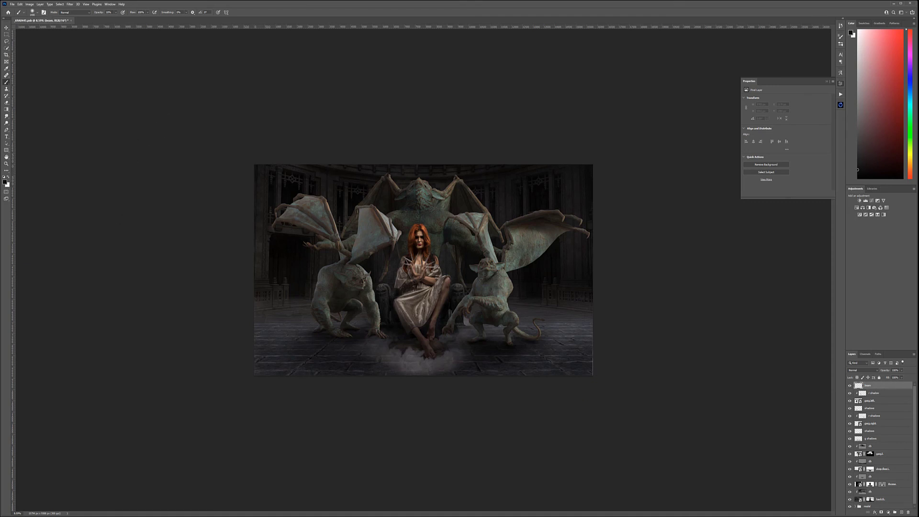
# Paint four wide white light beams from the woman and gargoyles up toward the top edge
pyautogui.click(8, 177)
pyautogui.press('[')
pyautogui.press('[')
pyautogui.press('[')
pyautogui.press('[')
pyautogui.press('[')
pyautogui.press('[')
pyautogui.press('[')
pyautogui.moveTo(423, 241)
pyautogui.mouseDown()
pyautogui.moveTo(595, 165)
pyautogui.moveTo(621, 52)
pyautogui.mouseUp()
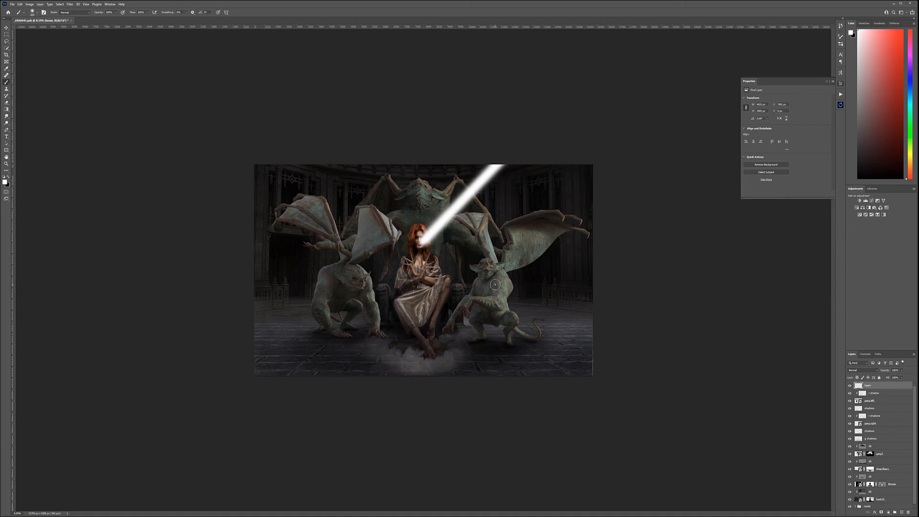
pyautogui.moveTo(499, 279); pyautogui.dragTo(574, 121)
pyautogui.moveTo(364, 231)
pyautogui.mouseDown()
pyautogui.moveTo(557, 113)
pyautogui.moveTo(546, 110)
pyautogui.mouseUp()
pyautogui.moveTo(492, 222)
pyautogui.mouseDown()
pyautogui.moveTo(612, 110)
pyautogui.moveTo(587, 117)
pyautogui.mouseUp()
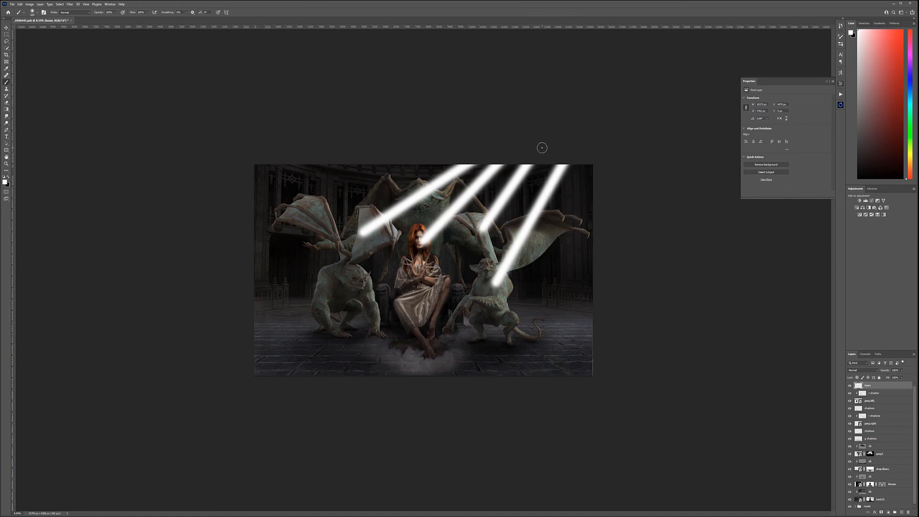
pyautogui.keyDown('shift'); pyautogui.click(416, 299); pyautogui.keyUp('shift')
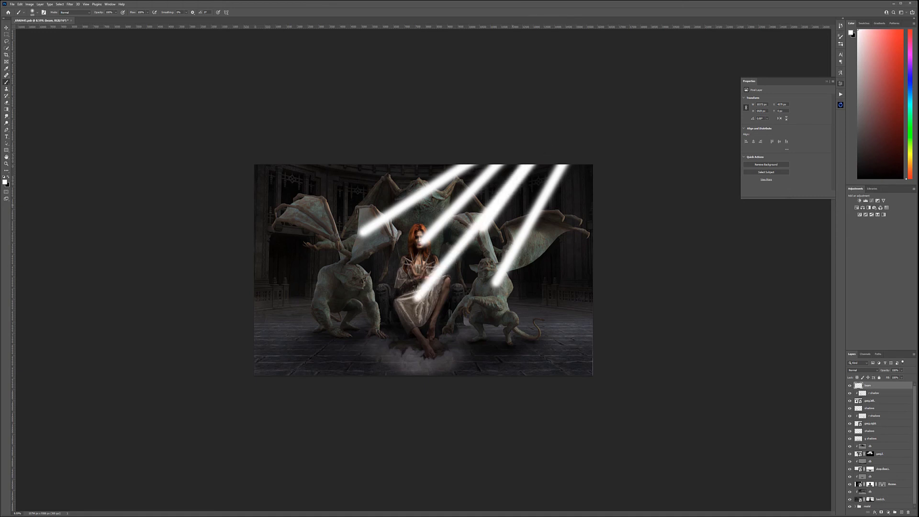
# Paint five thin white beams with a smaller brush across the woman and both gargoyles
pyautogui.press('[')
pyautogui.press('[')
pyautogui.press('[')
pyautogui.moveTo(506, 165); pyautogui.dragTo(402, 280)
pyautogui.moveTo(471, 165); pyautogui.dragTo(358, 282)
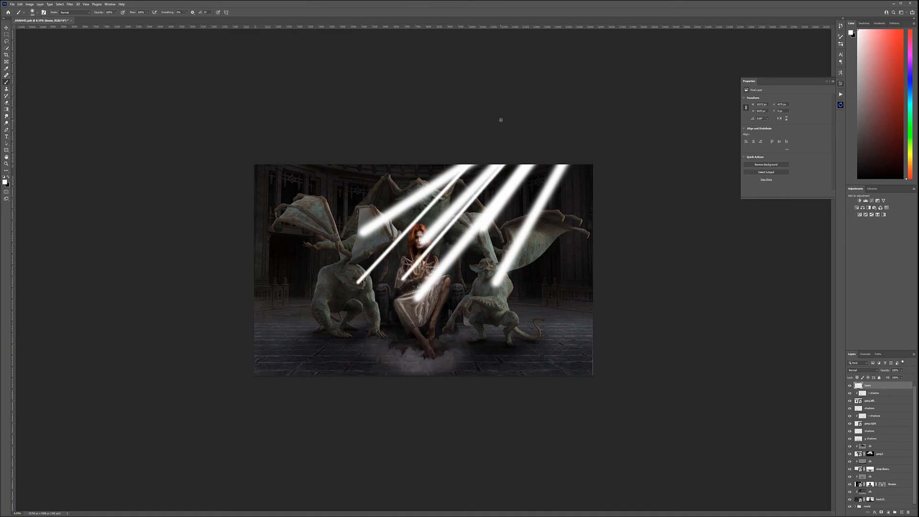
pyautogui.moveTo(318, 213); pyautogui.dragTo(465, 144)
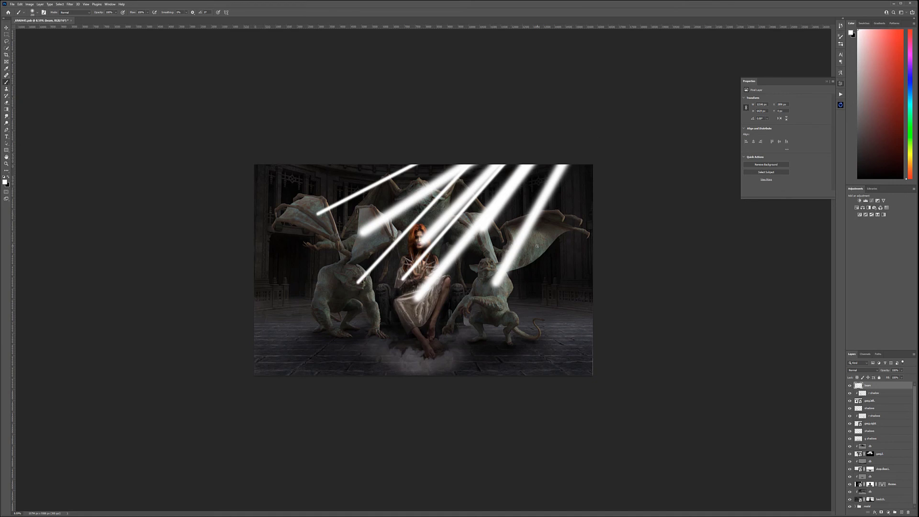
pyautogui.moveTo(524, 243); pyautogui.dragTo(610, 136)
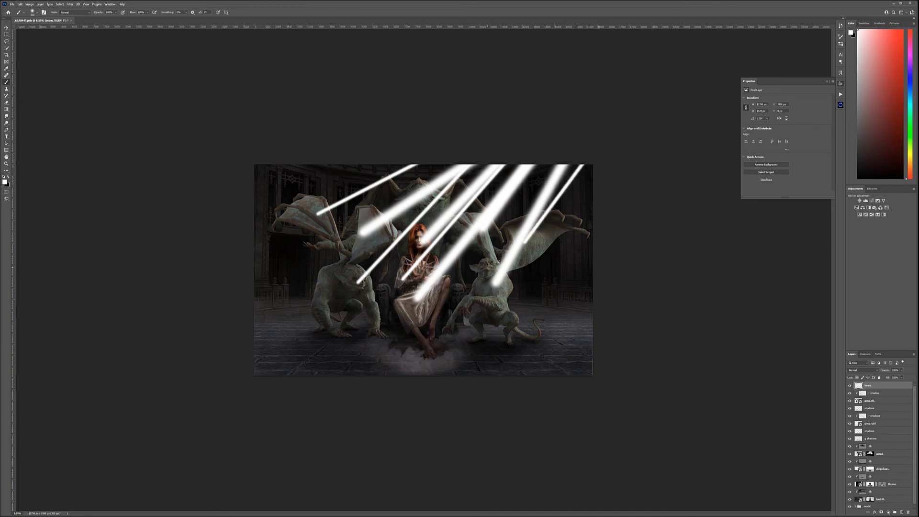
pyautogui.moveTo(486, 266); pyautogui.dragTo(593, 144)
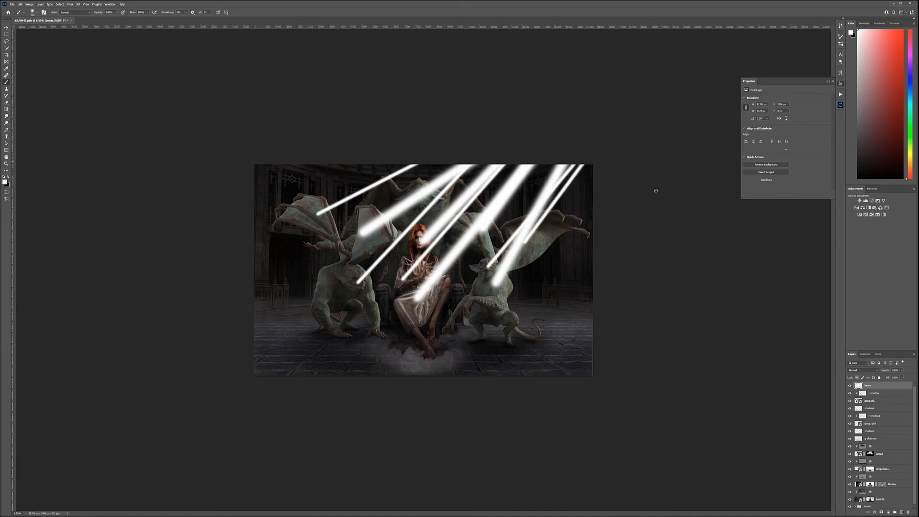
# Soften the light beams with a Gaussian Blur of radius about 179.1
pyautogui.click(70, 5)
pyautogui.moveTo(115, 70)
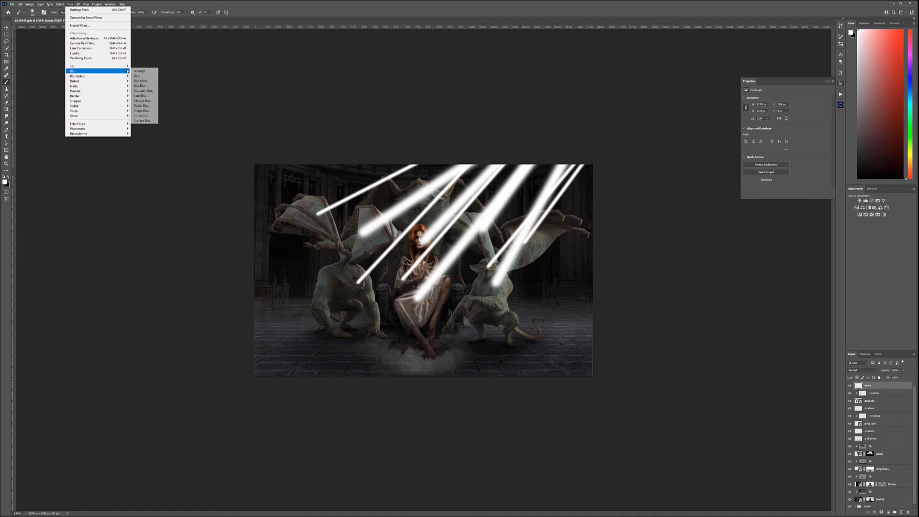
pyautogui.click(151, 92)
pyautogui.moveTo(663, 182); pyautogui.dragTo(670, 181)
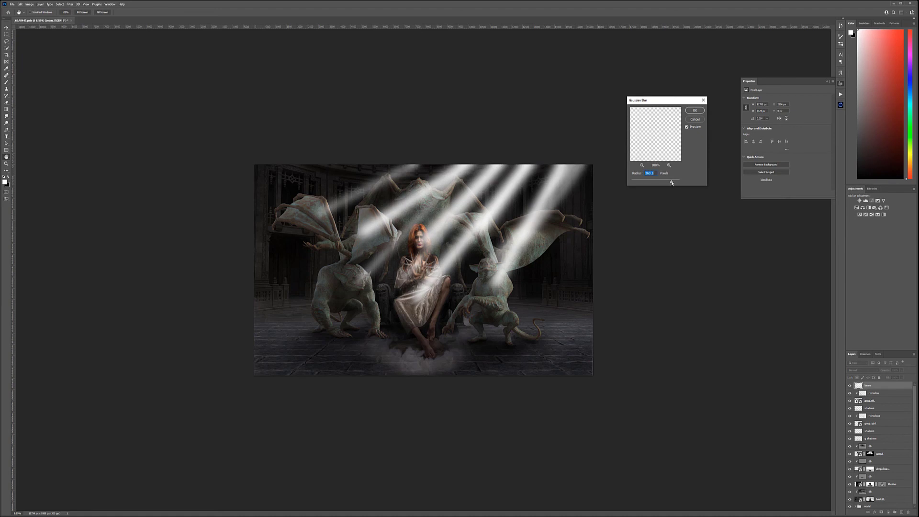
pyautogui.click(697, 110)
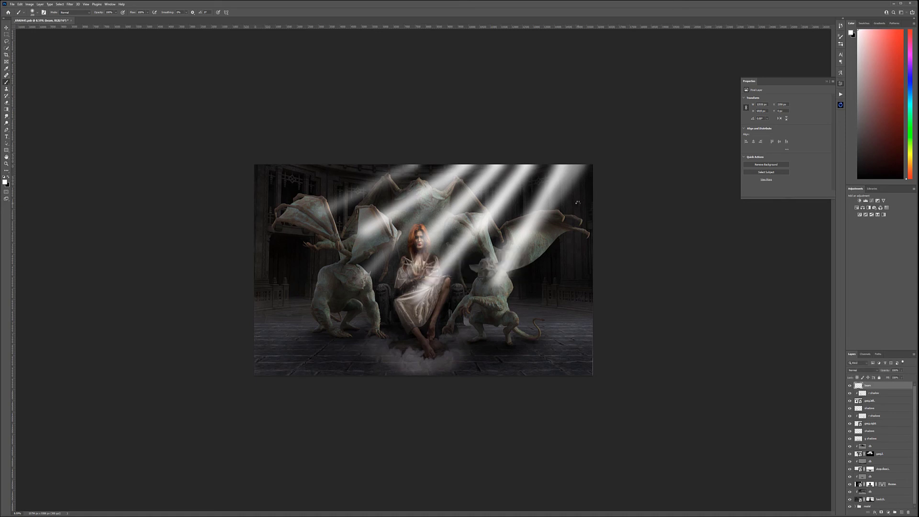
# Set the beam layer to Soft Light at reduced opacity and add a new empty layer
pyautogui.click(877, 373)
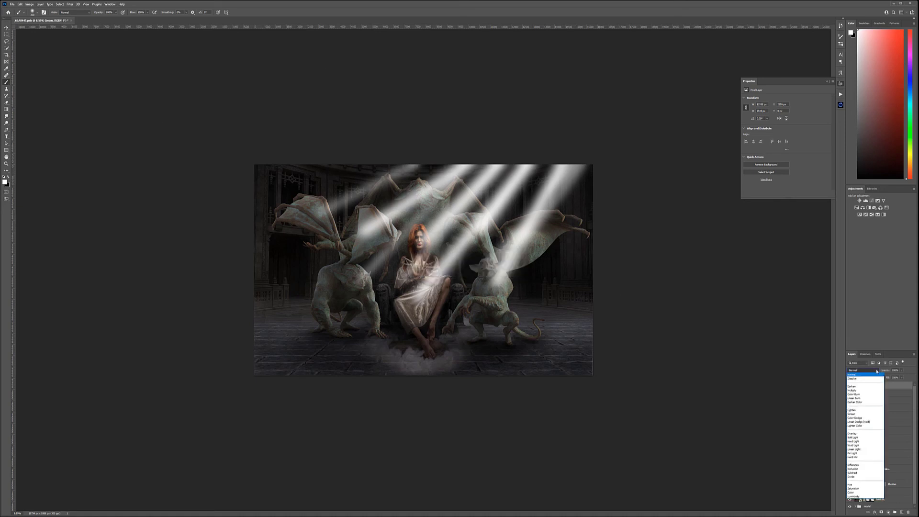
pyautogui.click(866, 435)
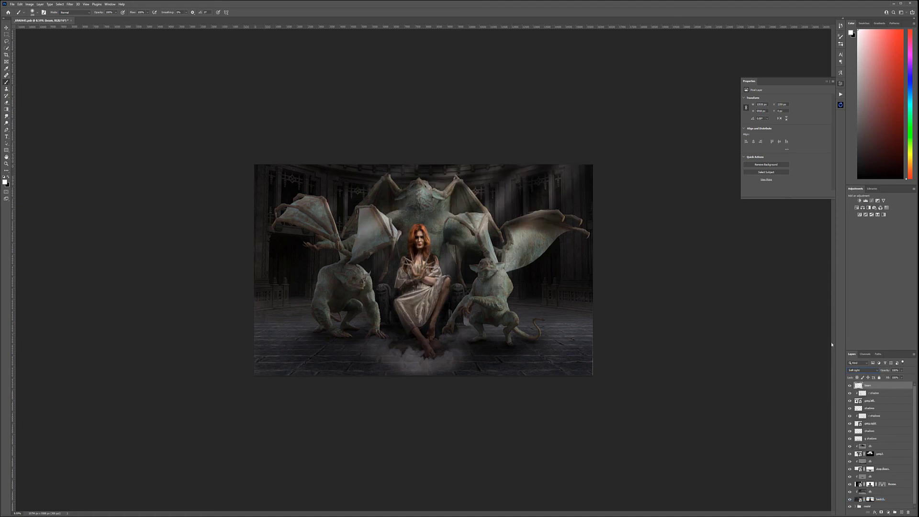
pyautogui.click(903, 371)
pyautogui.moveTo(884, 377); pyautogui.dragTo(885, 376)
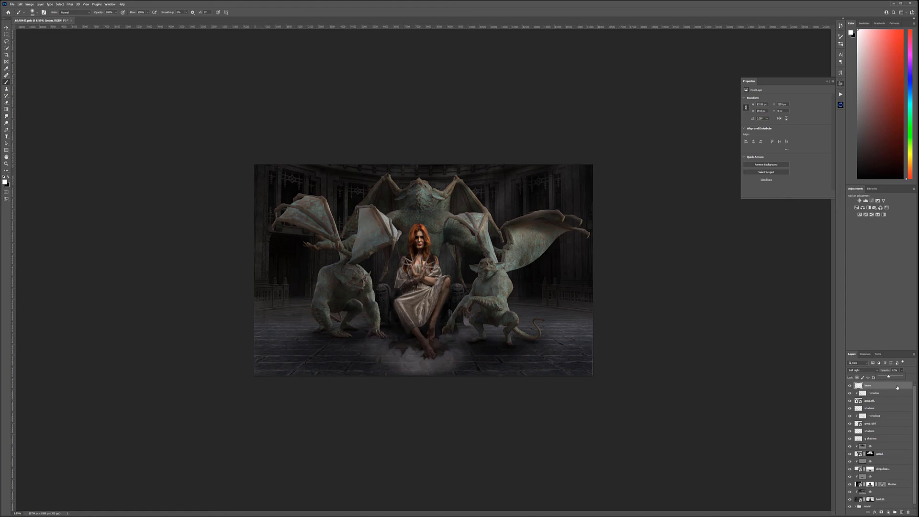
pyautogui.click(903, 511)
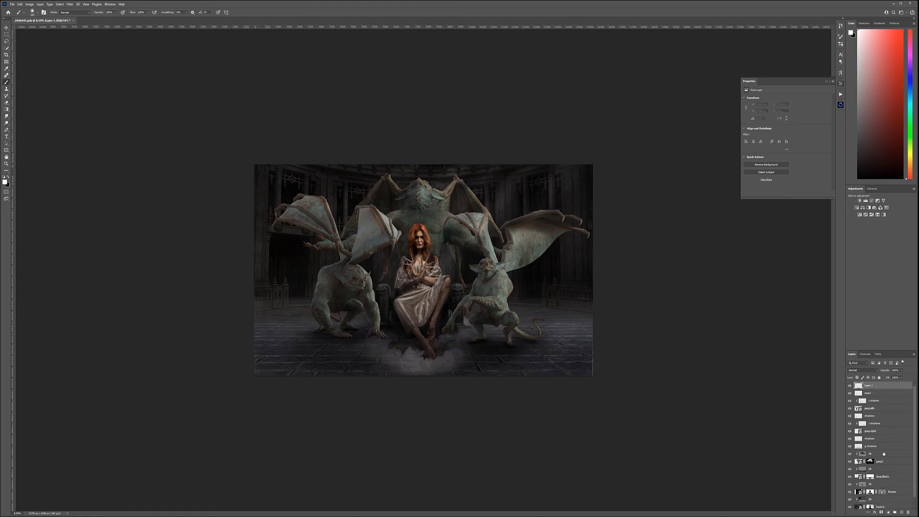
# Name the new layer fog, place it below the beam layer, and move a duplicate near the drop floor layer
pyautogui.press('g')
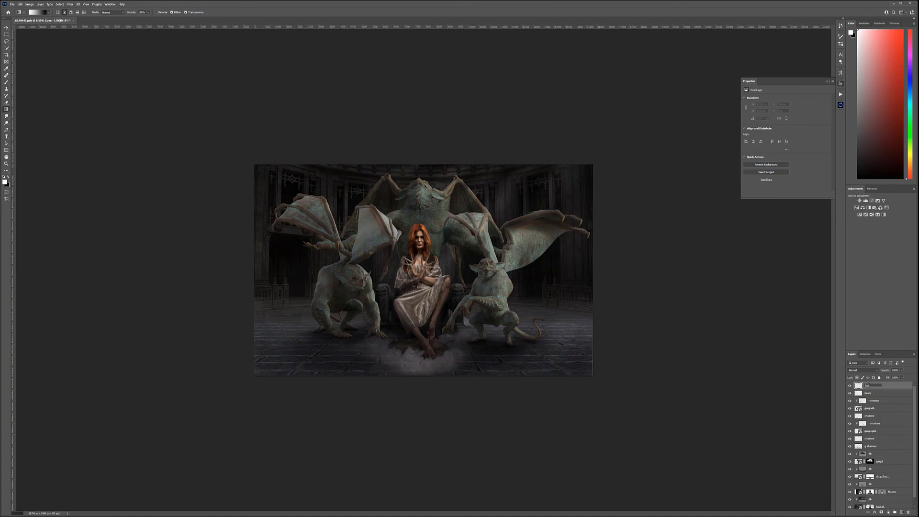
pyautogui.press('Return')
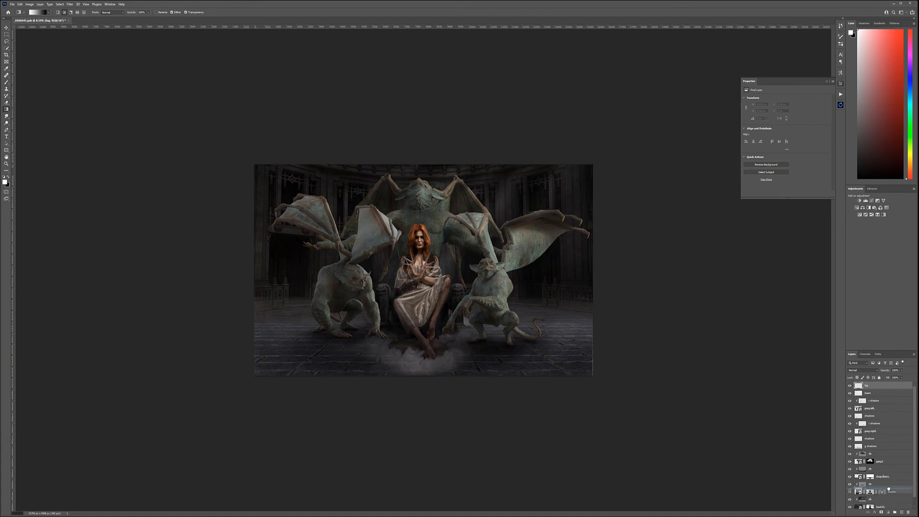
pyautogui.moveTo(899, 390); pyautogui.dragTo(890, 385)
pyautogui.hotkey('ctrl', 'j')
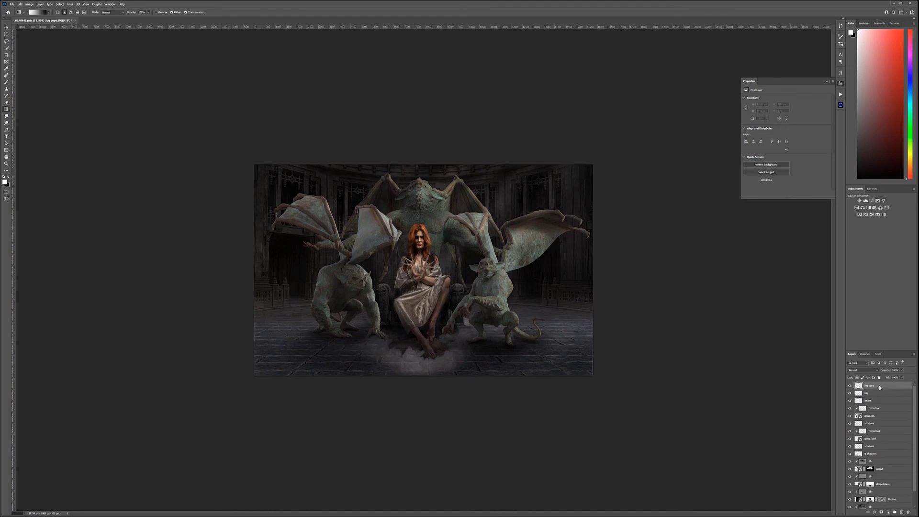
pyautogui.moveTo(879, 384); pyautogui.dragTo(889, 487)
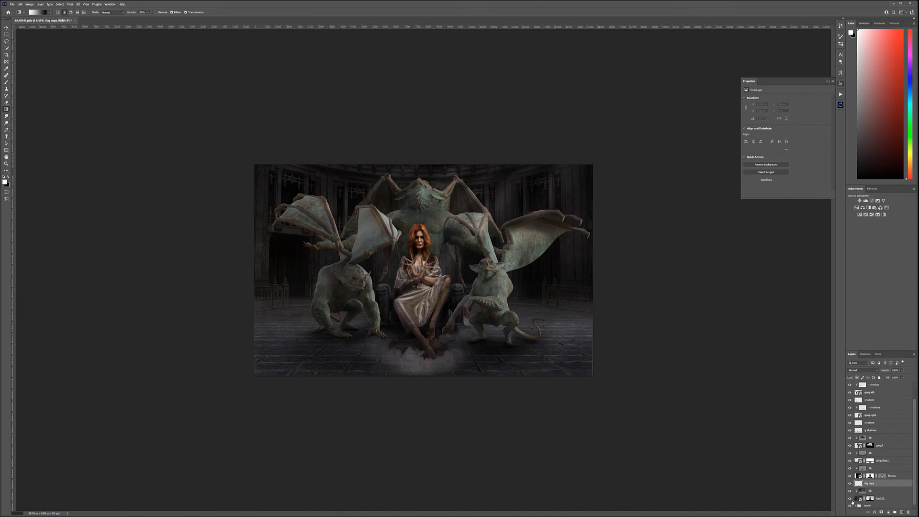
# Create another fog copy named back fog low in the stack
pyautogui.click(850, 476)
pyautogui.click(850, 476)
pyautogui.moveTo(901, 512)
pyautogui.mouseDown()
pyautogui.moveTo(885, 504)
pyautogui.moveTo(891, 515)
pyautogui.mouseUp()
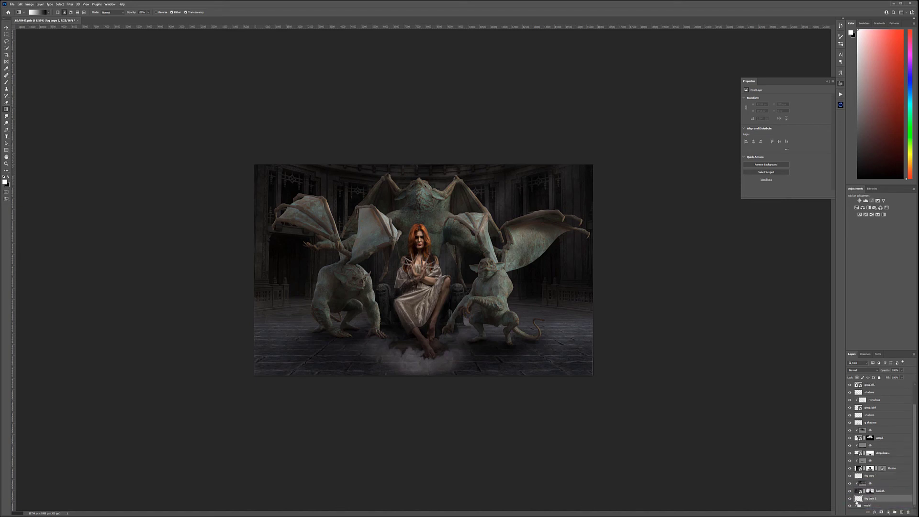
pyautogui.write('fog')
pyautogui.press('Return')
pyautogui.click(850, 492)
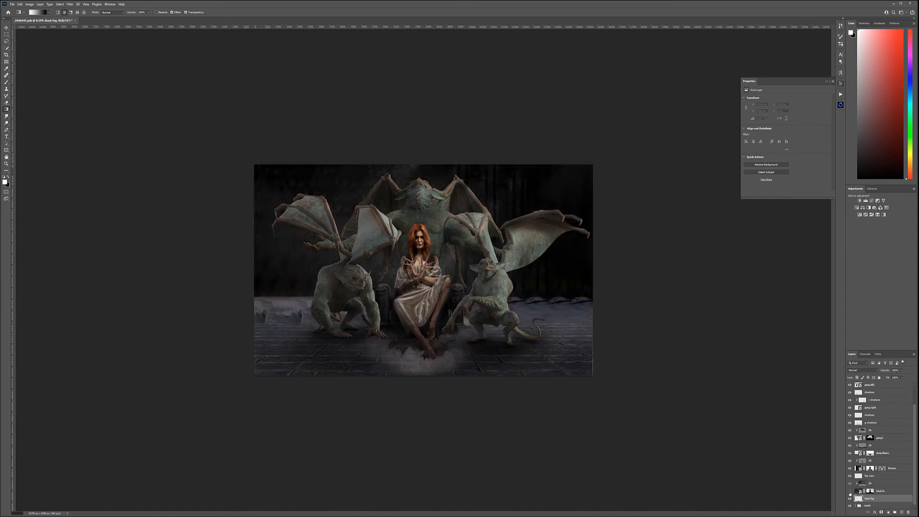
pyautogui.click(850, 492)
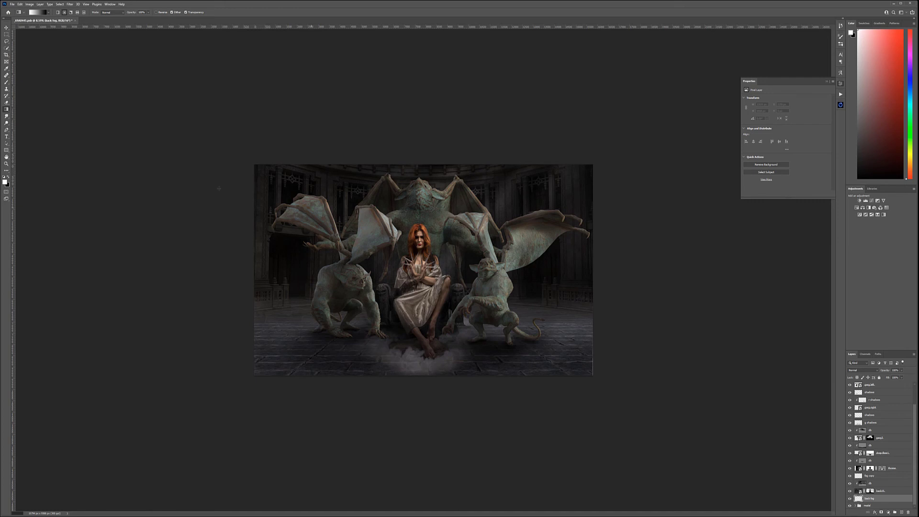
pyautogui.click(7, 82)
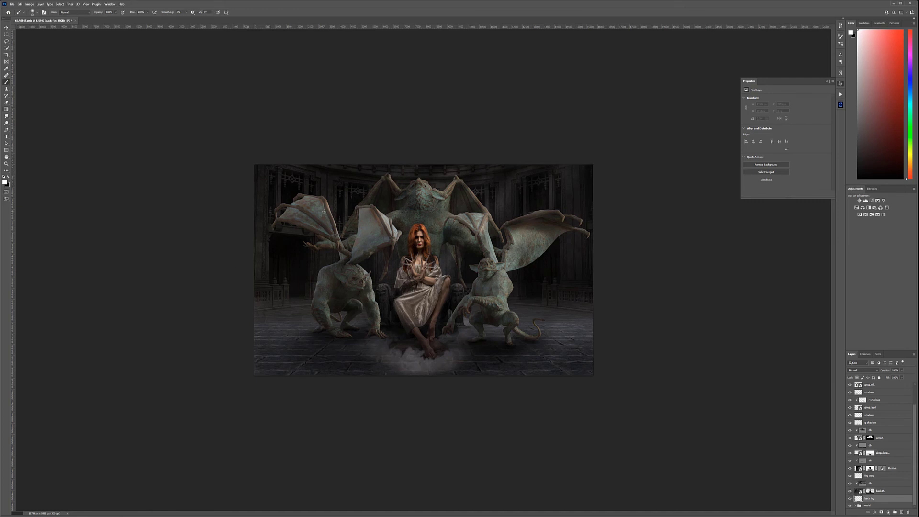
# Choose the fog 5 brush from the ronsfog brush folder
pyautogui.rightClick(323, 211)
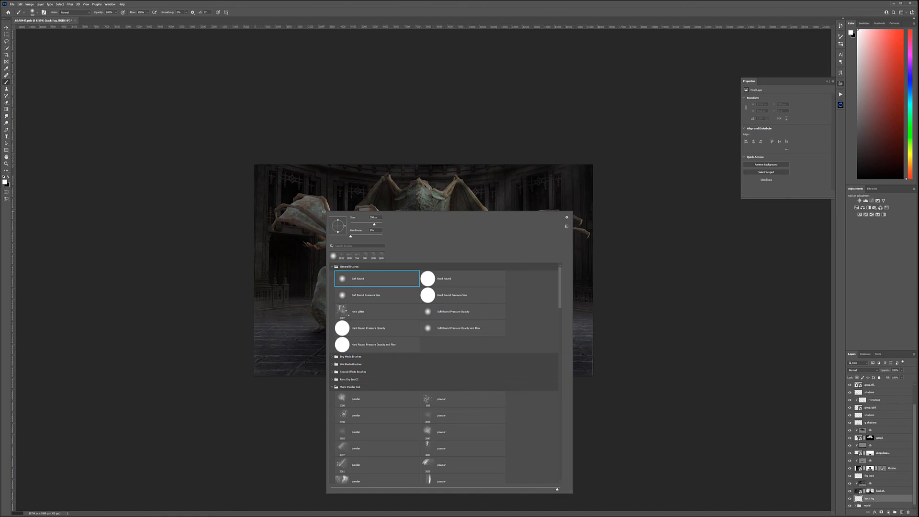
pyautogui.click(336, 387)
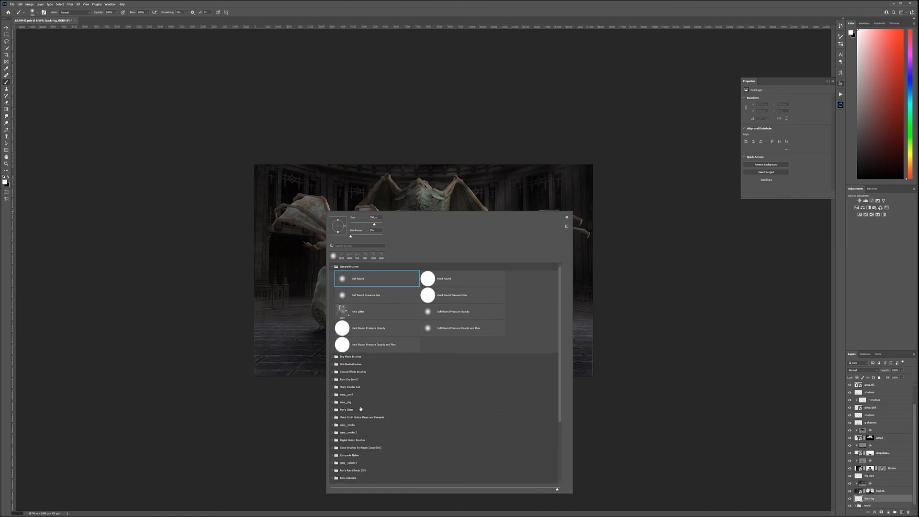
pyautogui.click(331, 402)
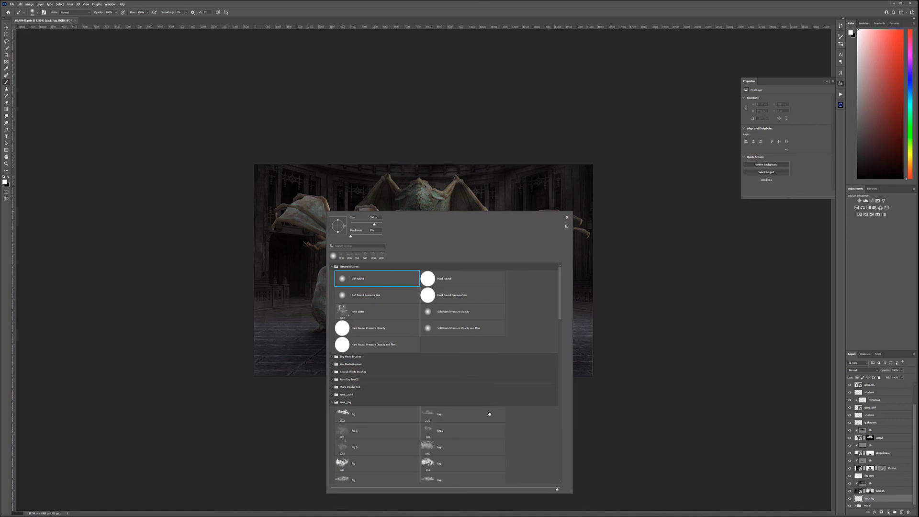
pyautogui.click(357, 437)
pyautogui.click(290, 239)
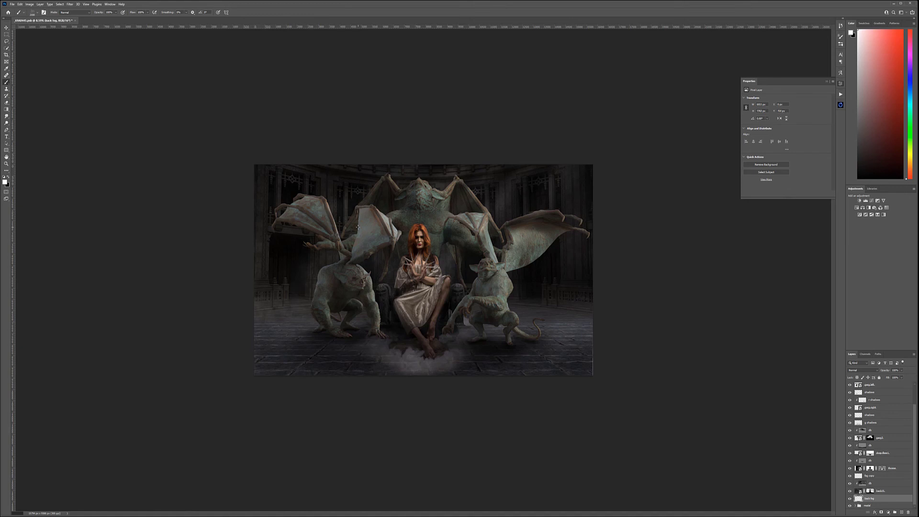
# Paint white haze near the top centre and along the left and right edges, keeping the woman clear
pyautogui.moveTo(435, 179); pyautogui.dragTo(473, 202)
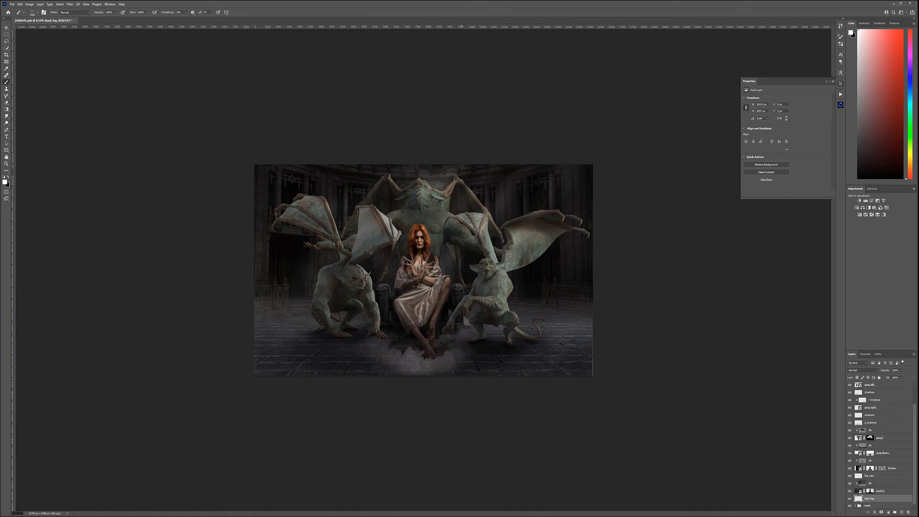
pyautogui.moveTo(483, 282); pyautogui.dragTo(457, 273)
pyautogui.moveTo(428, 246); pyautogui.dragTo(429, 247)
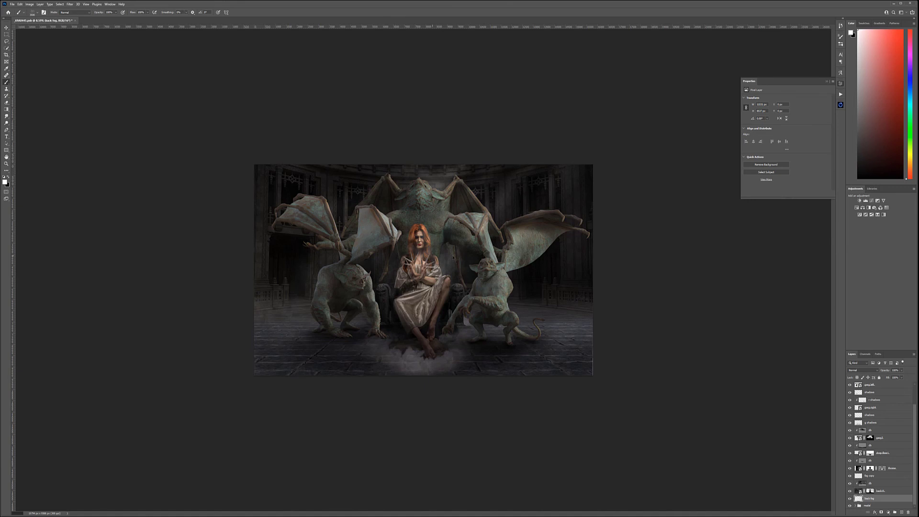
pyautogui.hotkey('ctrl', 'z')
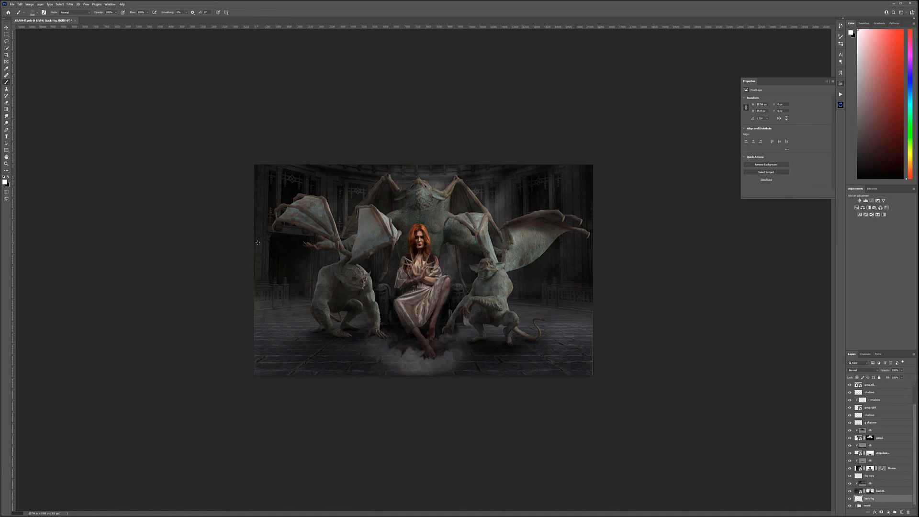
pyautogui.moveTo(266, 237)
pyautogui.mouseDown()
pyautogui.moveTo(267, 204)
pyautogui.moveTo(350, 180)
pyautogui.mouseUp()
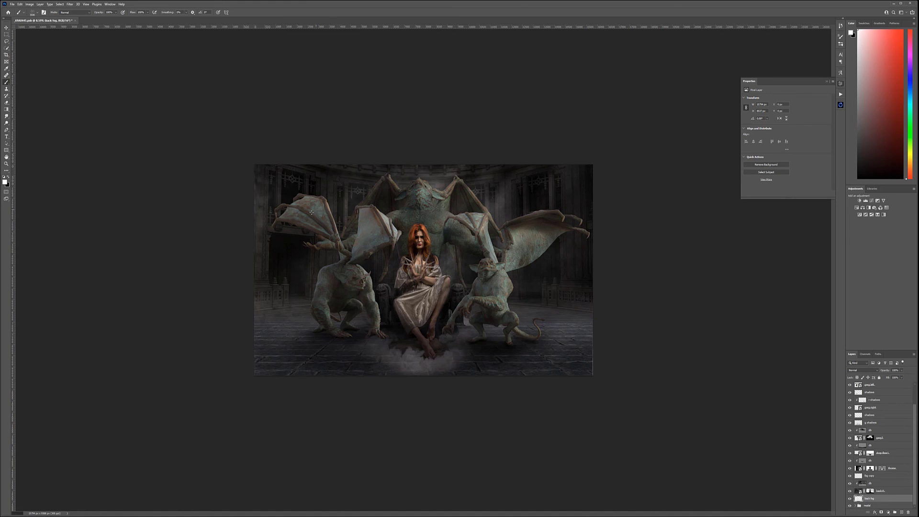
pyautogui.moveTo(589, 257); pyautogui.dragTo(589, 192)
pyautogui.press('x')
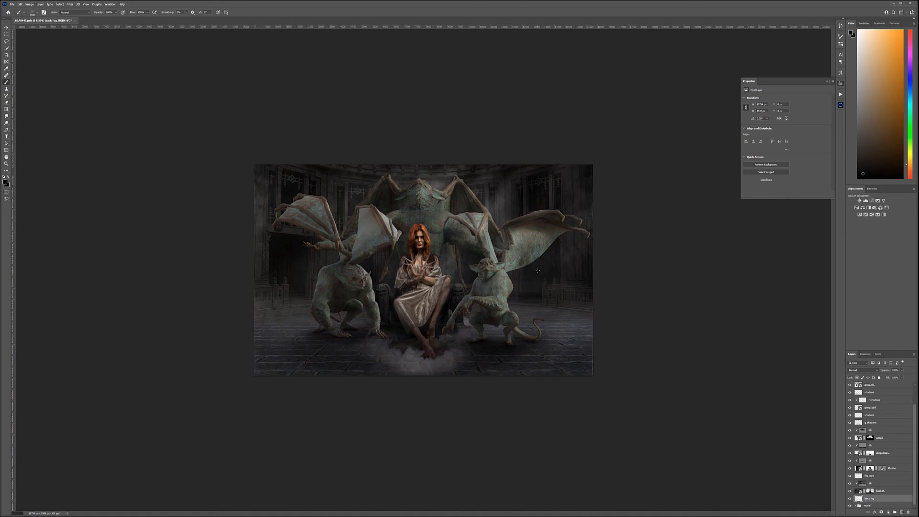
# Compare the back fog and side fog layers, then make fog copy the active layer
pyautogui.click(850, 499)
pyautogui.click(850, 499)
pyautogui.click(887, 477)
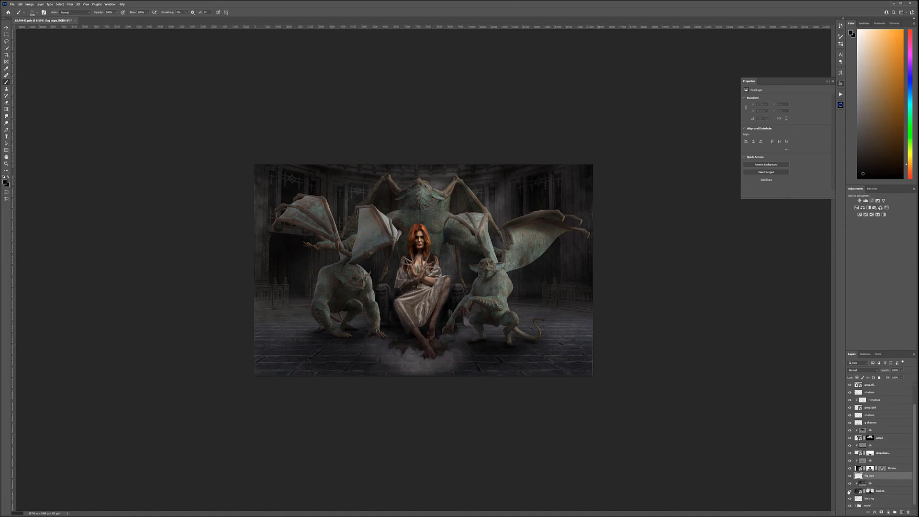
pyautogui.click(850, 491)
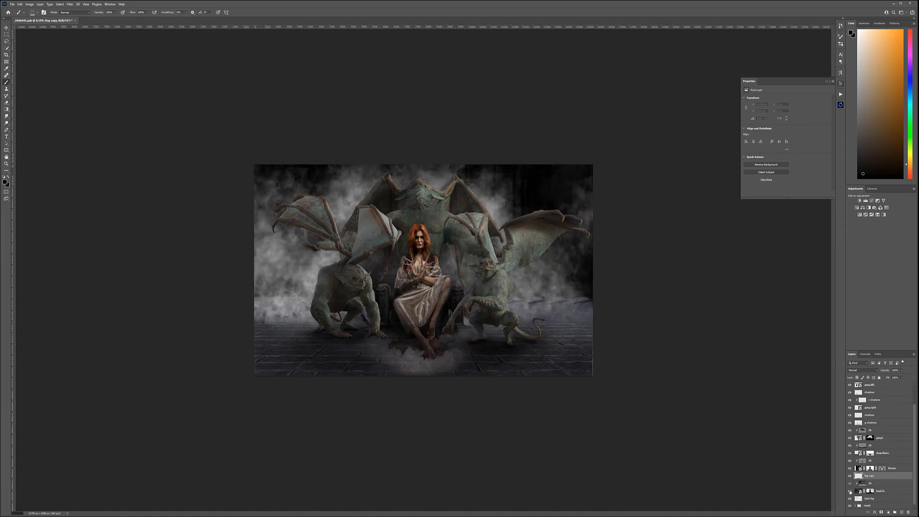
pyautogui.click(850, 491)
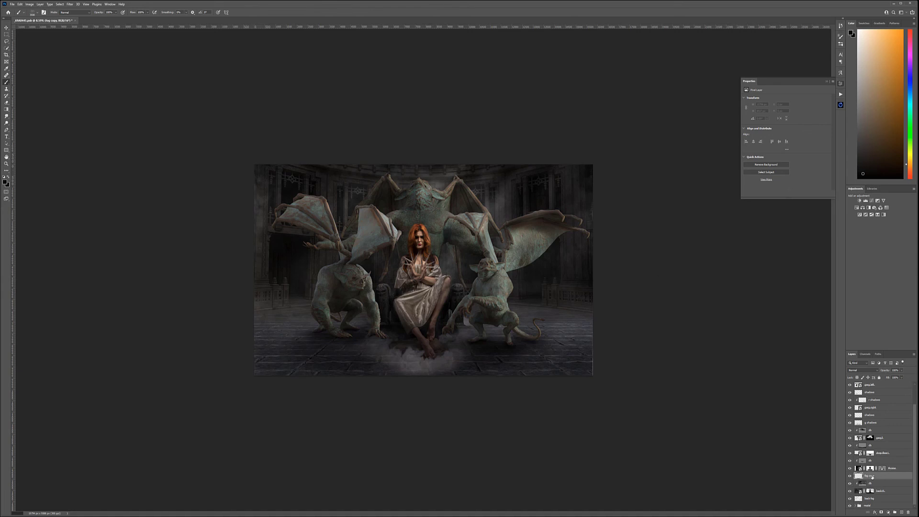
# Dab faint white fog near the left gargoyle, over the woman's arms, and toward the right gargoyle
pyautogui.click(8, 177)
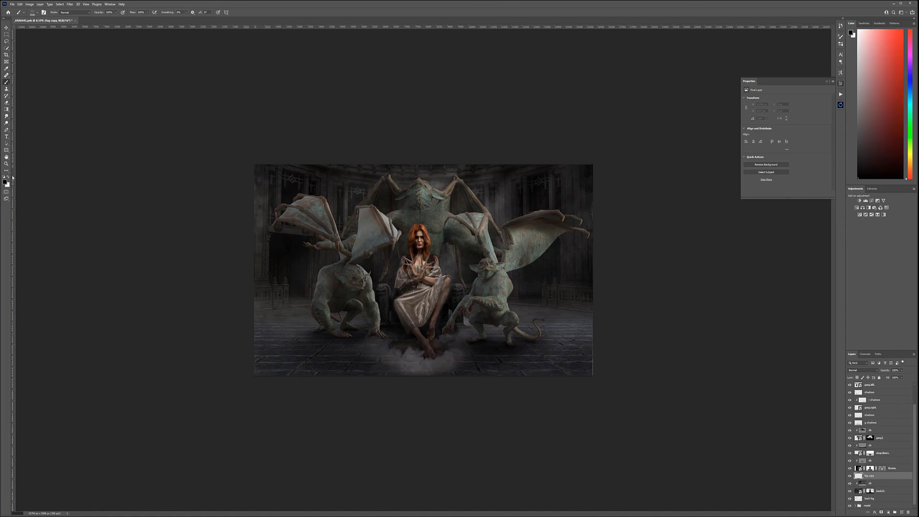
pyautogui.moveTo(349, 274)
pyautogui.mouseDown()
pyautogui.moveTo(377, 249)
pyautogui.moveTo(355, 289)
pyautogui.mouseUp()
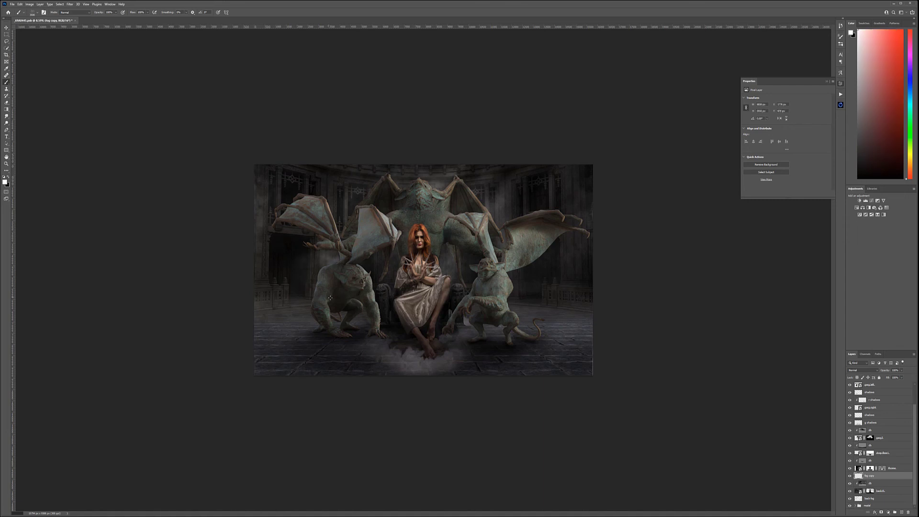
pyautogui.moveTo(416, 258); pyautogui.dragTo(378, 297)
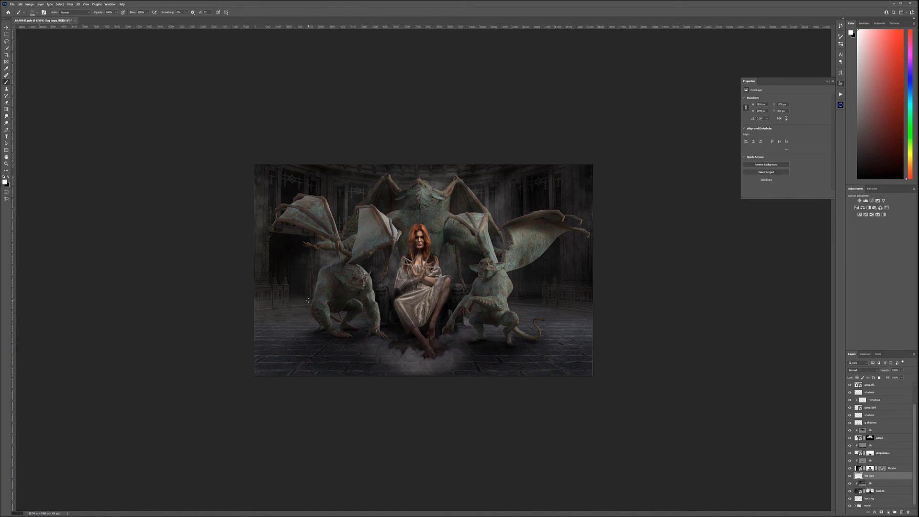
pyautogui.moveTo(307, 300); pyautogui.dragTo(293, 296)
pyautogui.click(468, 276)
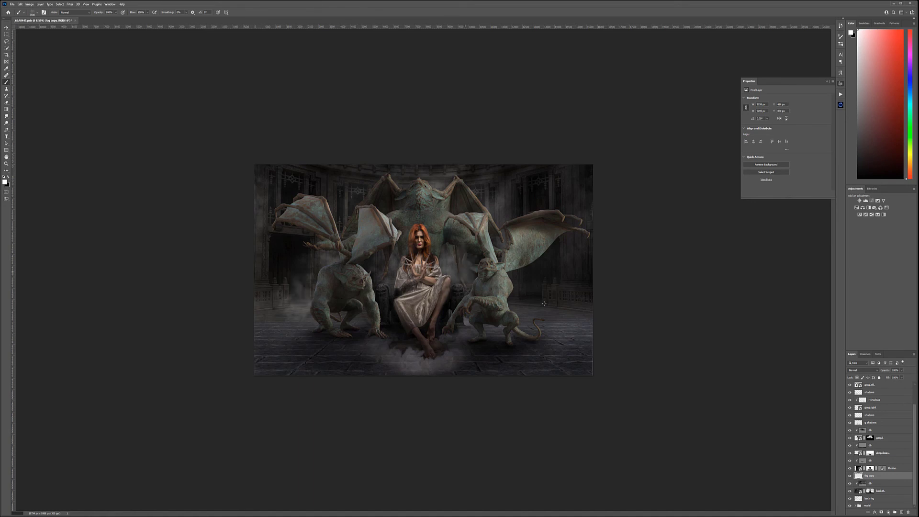
# Stamp fog clouds beside both gargoyles' legs with a larger fog brush, removing the extra cloud
pyautogui.rightClick(499, 269)
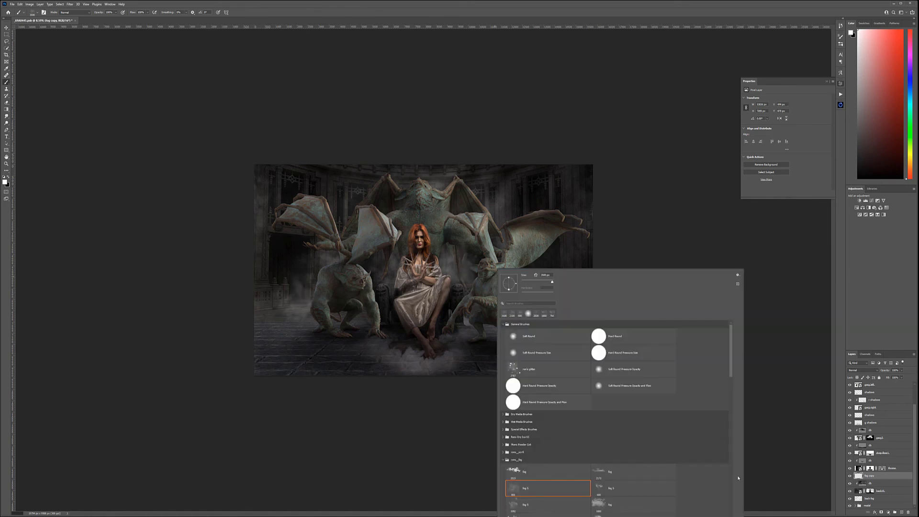
pyautogui.scroll(-3, 582, 467)
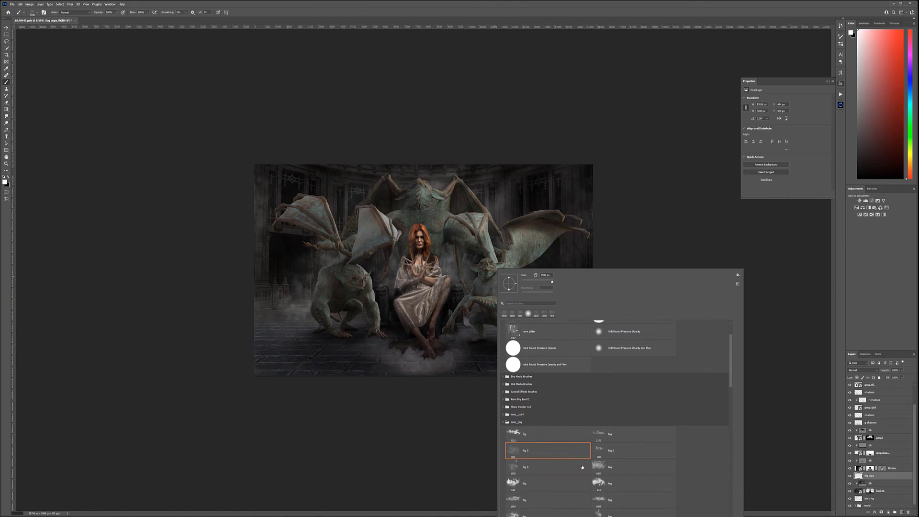
pyautogui.click(540, 485)
pyautogui.click(349, 310)
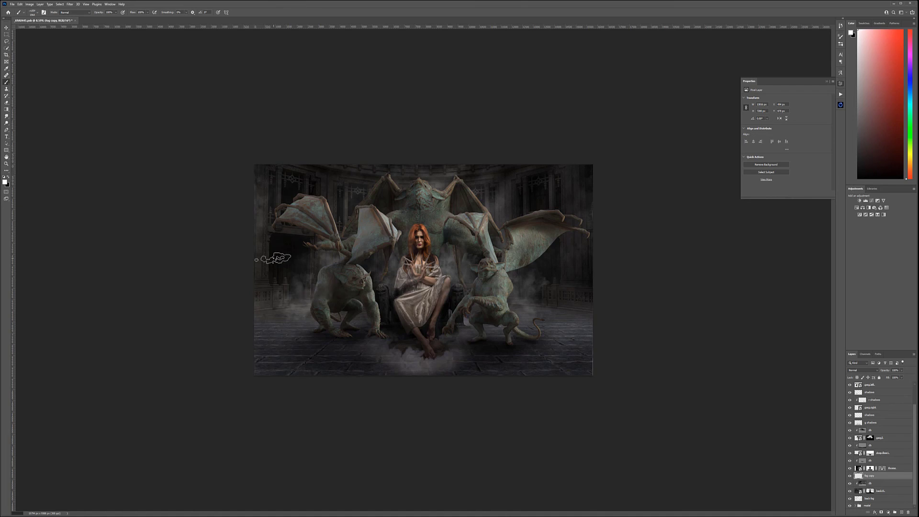
pyautogui.press(']')
pyautogui.press(']')
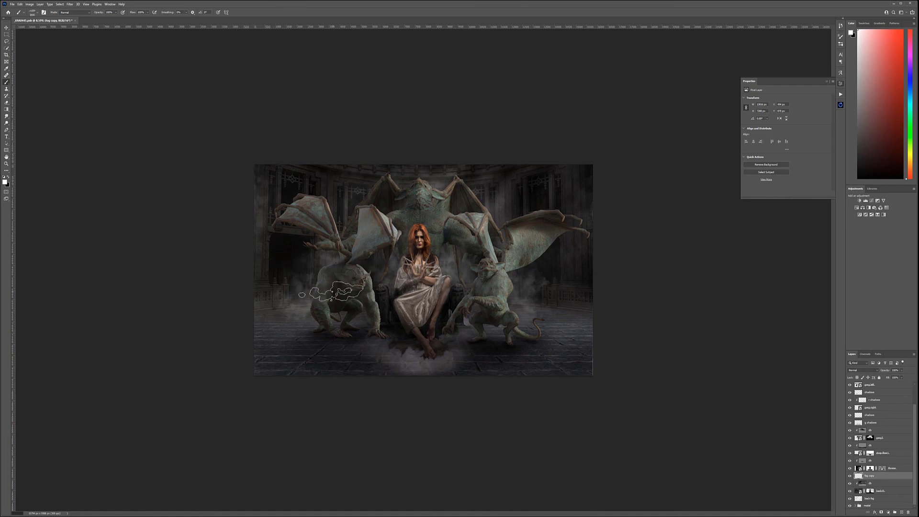
pyautogui.click(297, 303)
pyautogui.click(507, 300)
pyautogui.click(522, 275)
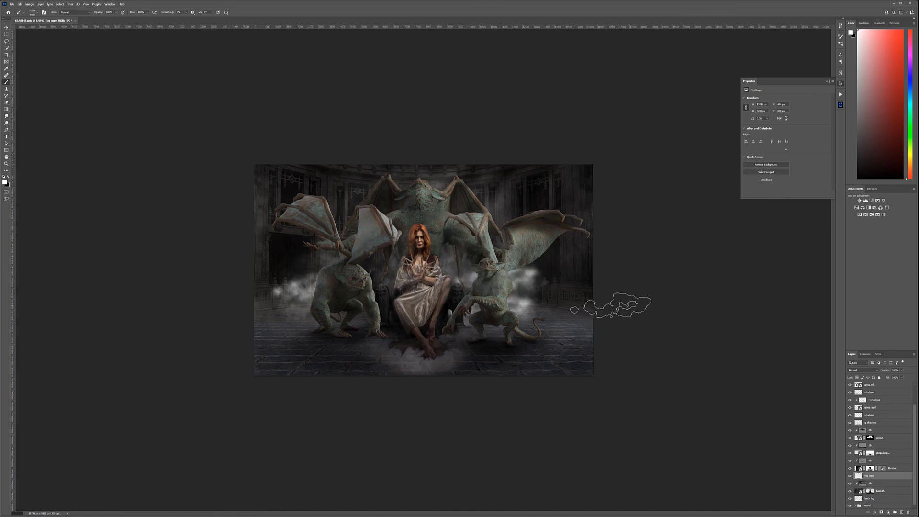
pyautogui.hotkey('ctrl', 'z')
# Lower the fog copy layer to 79% opacity, compare fog layers, and select the db layer
pyautogui.click(898, 369)
pyautogui.moveTo(903, 377); pyautogui.dragTo(890, 376)
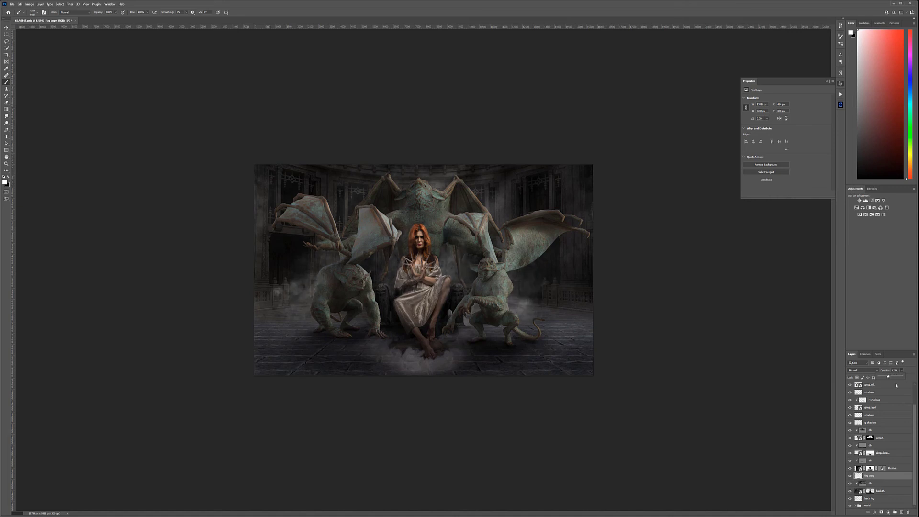
pyautogui.scroll(1, 887, 473)
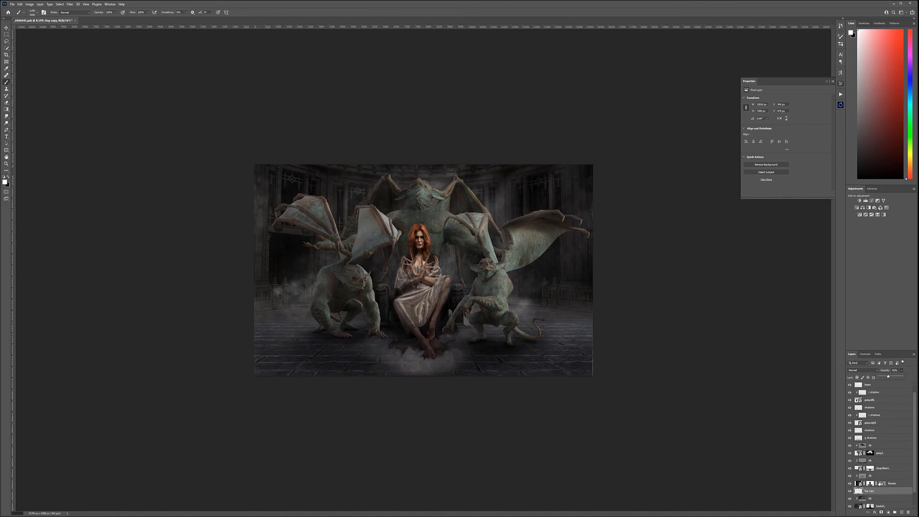
pyautogui.click(849, 484)
pyautogui.click(849, 483)
pyautogui.click(849, 469)
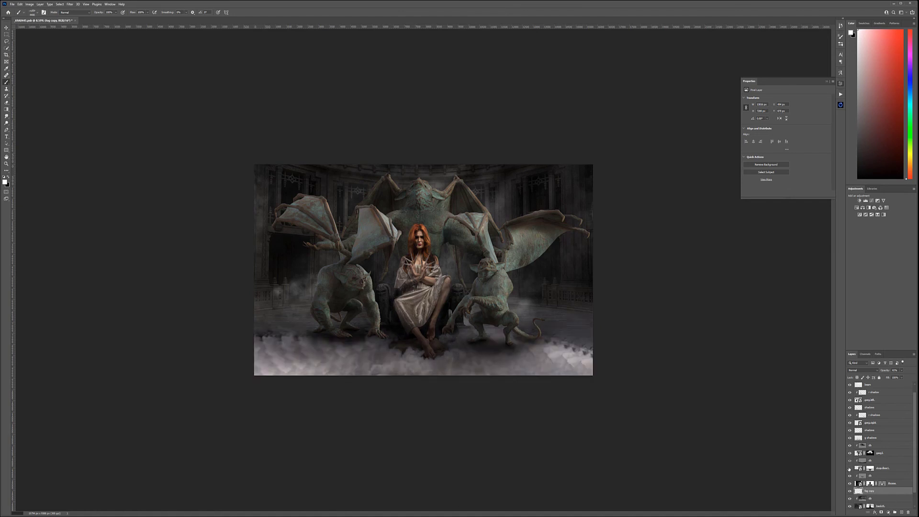
pyautogui.click(849, 469)
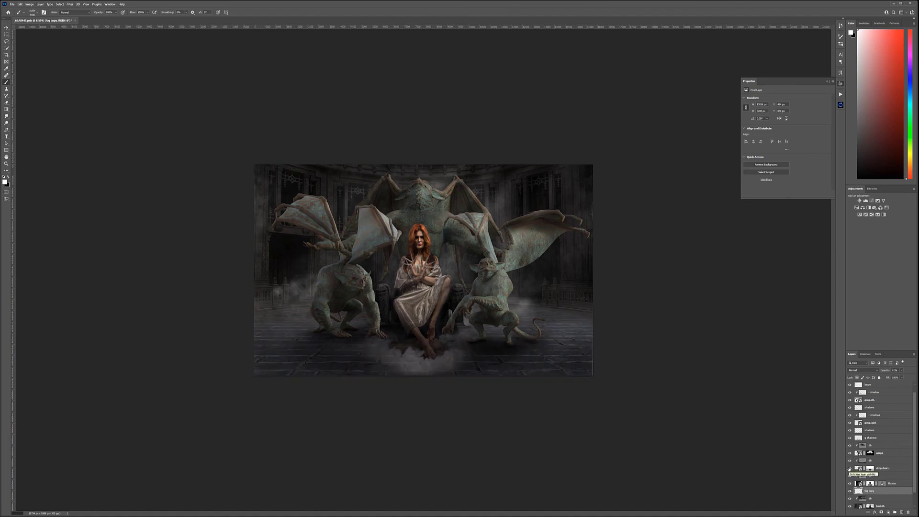
pyautogui.click(900, 461)
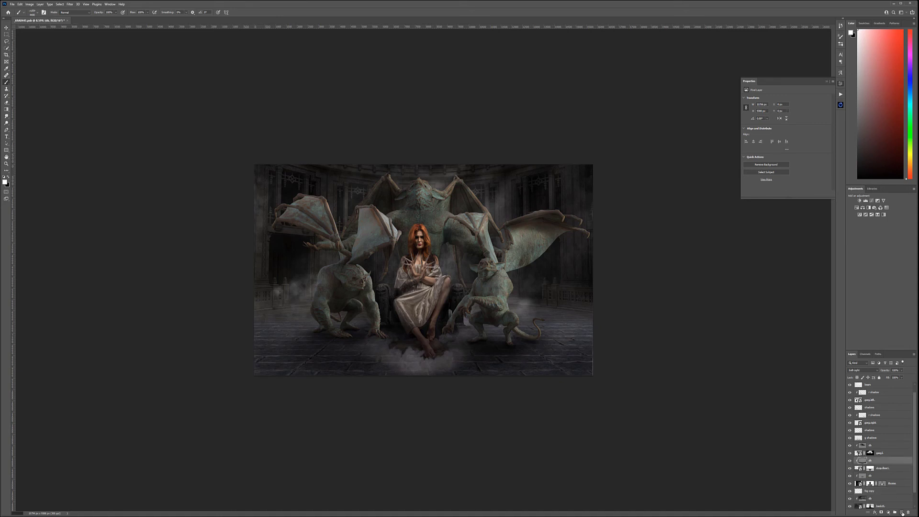
# Add a new layer above db named 'floor fog'
pyautogui.click(902, 512)
pyautogui.doubleClick(868, 461)
pyautogui.press('BackSpace')
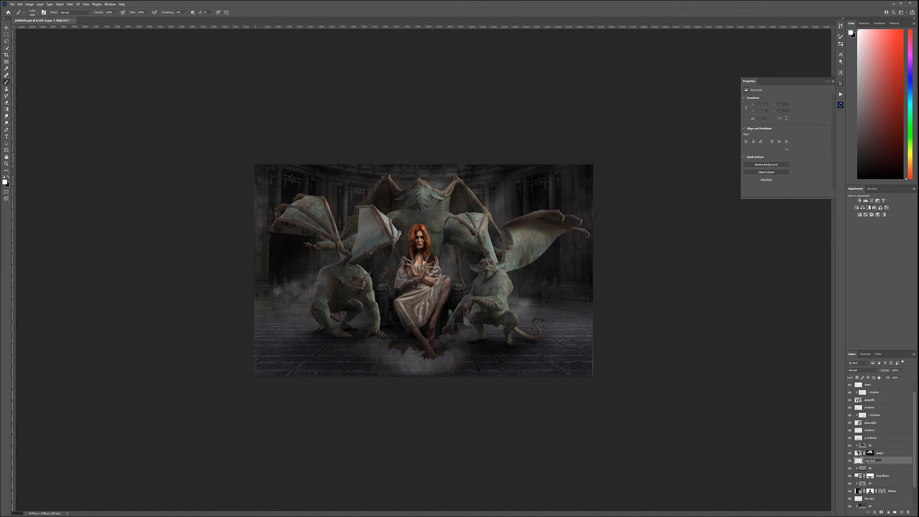
pyautogui.write('floor fog')
pyautogui.press('Return')
# Paint fog around both gargoyles' feet and blend the floor fog layer in Soft Light
pyautogui.moveTo(523, 311)
pyautogui.mouseDown()
pyautogui.moveTo(563, 315)
pyautogui.moveTo(527, 320)
pyautogui.moveTo(508, 309)
pyautogui.moveTo(503, 317)
pyautogui.moveTo(589, 302)
pyautogui.mouseUp()
pyautogui.moveTo(354, 316); pyautogui.dragTo(265, 317)
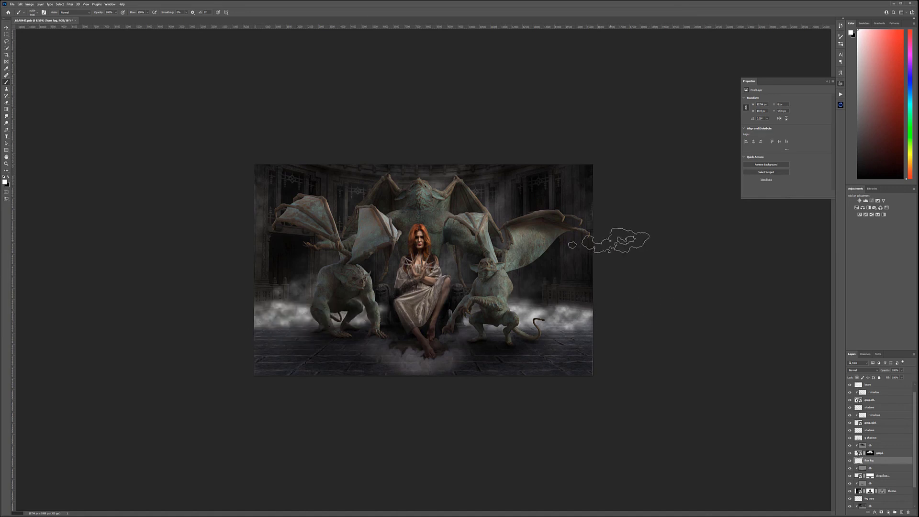
pyautogui.click(862, 370)
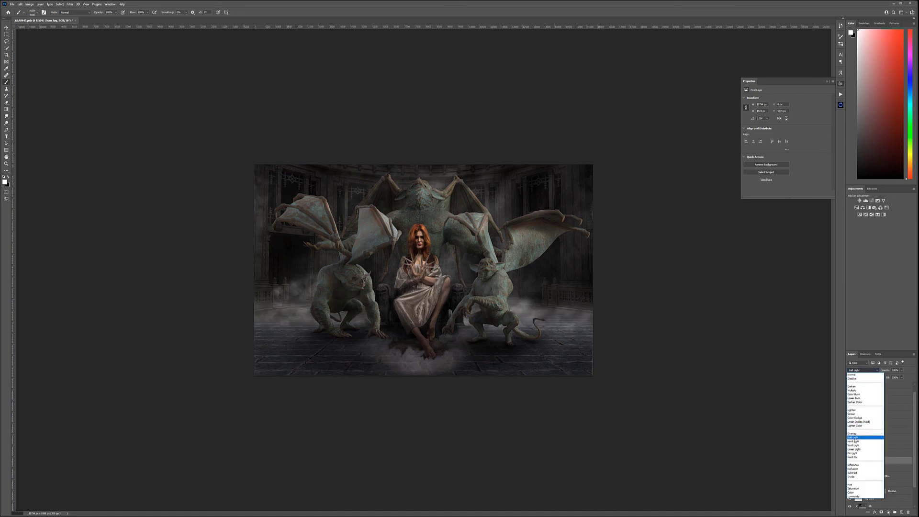
pyautogui.click(861, 437)
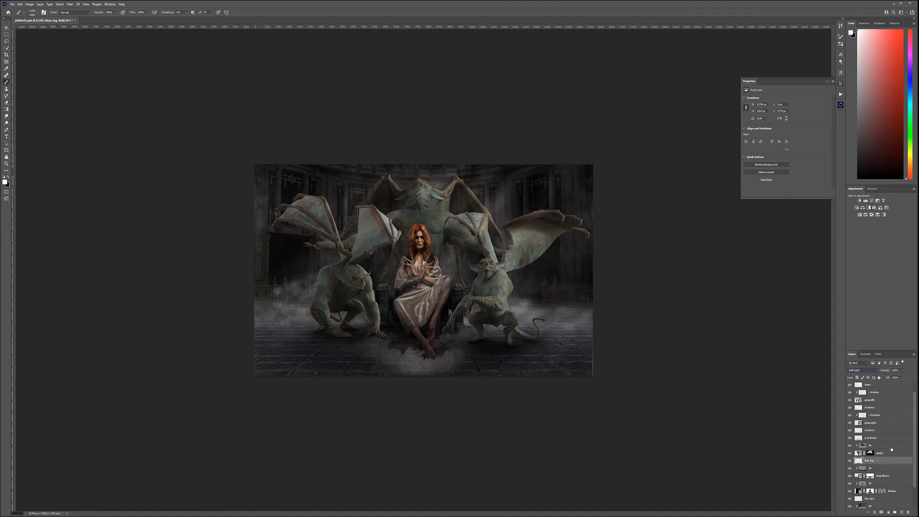
# Add a new layer named 'back garg fog' above the db layer
pyautogui.click(850, 452)
pyautogui.click(850, 453)
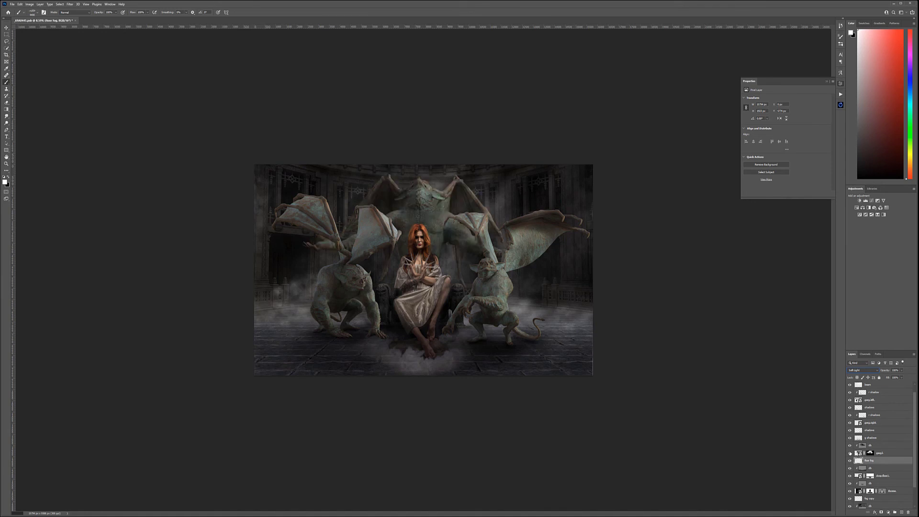
pyautogui.click(894, 446)
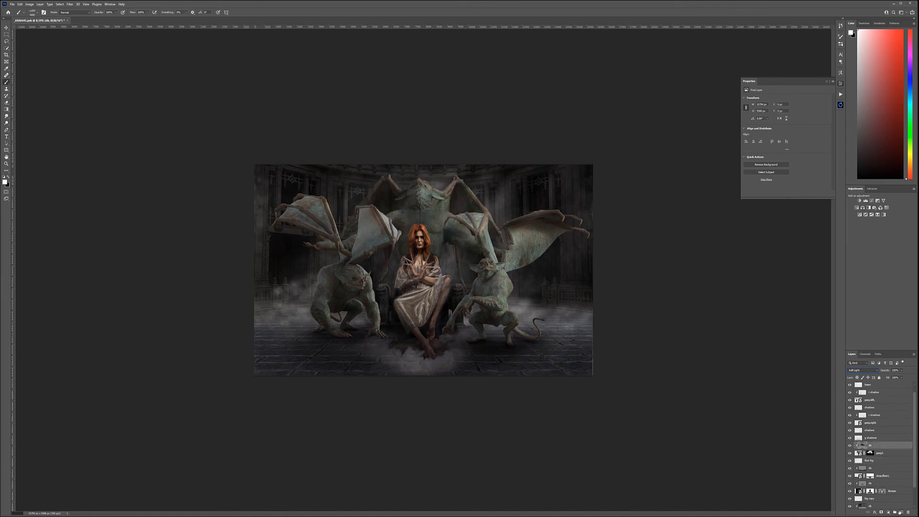
pyautogui.click(900, 512)
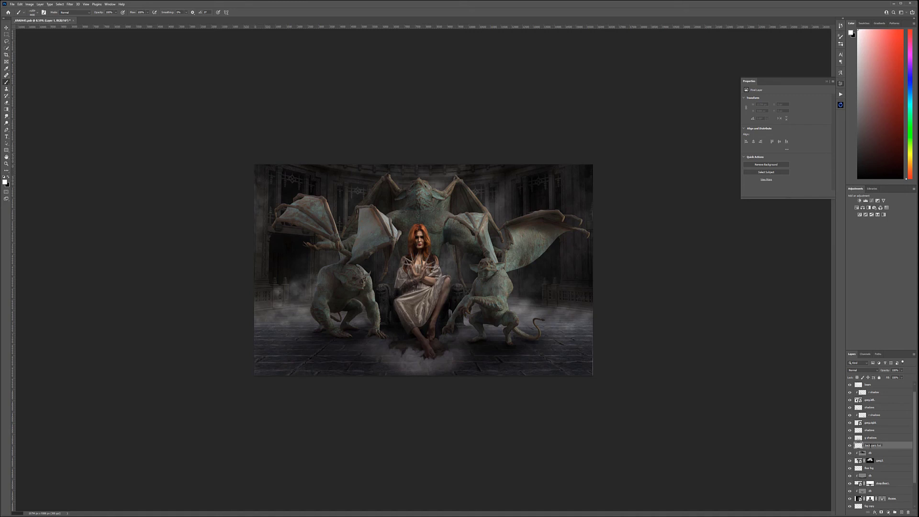
pyautogui.press('Return')
# Choose the 440 fog brush from the brush presets
pyautogui.rightClick(422, 249)
pyautogui.scroll(-2, 574, 447)
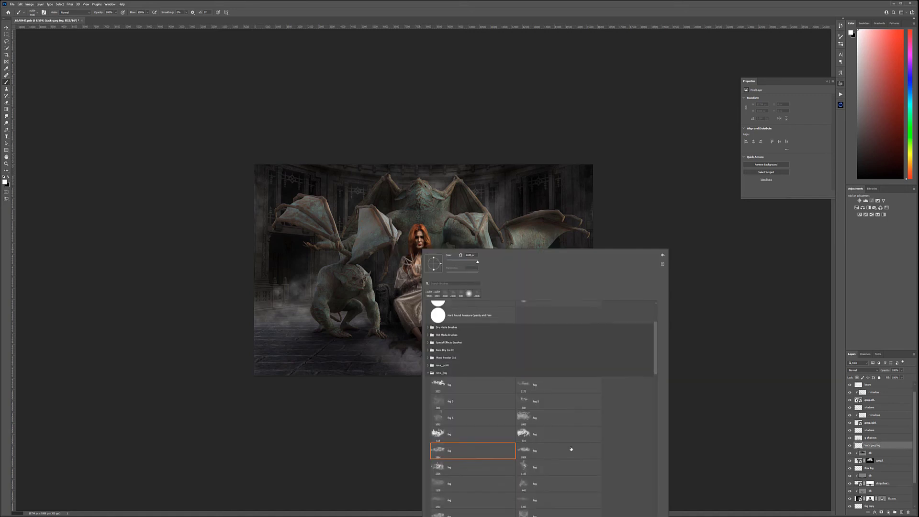
pyautogui.click(537, 479)
pyautogui.press('Return')
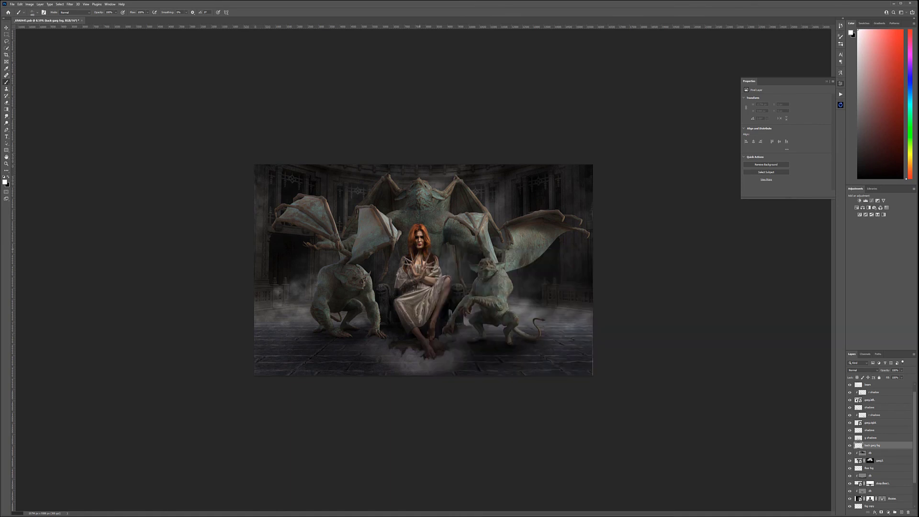
# Paint fog around the gargoyles' heads and wings, then fade the layer to 76% opacity
pyautogui.moveTo(407, 238); pyautogui.dragTo(396, 238)
pyautogui.moveTo(410, 237)
pyautogui.mouseDown()
pyautogui.moveTo(476, 235)
pyautogui.moveTo(419, 212)
pyautogui.moveTo(382, 210)
pyautogui.moveTo(406, 259)
pyautogui.moveTo(348, 235)
pyautogui.moveTo(370, 234)
pyautogui.moveTo(340, 244)
pyautogui.moveTo(347, 254)
pyautogui.moveTo(387, 239)
pyautogui.mouseUp()
pyautogui.moveTo(361, 277); pyautogui.dragTo(383, 268)
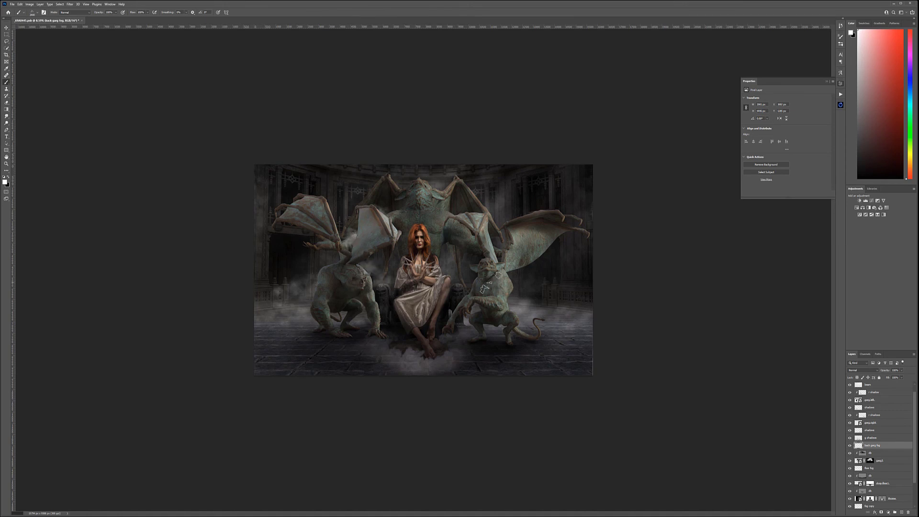
pyautogui.moveTo(502, 261); pyautogui.dragTo(517, 273)
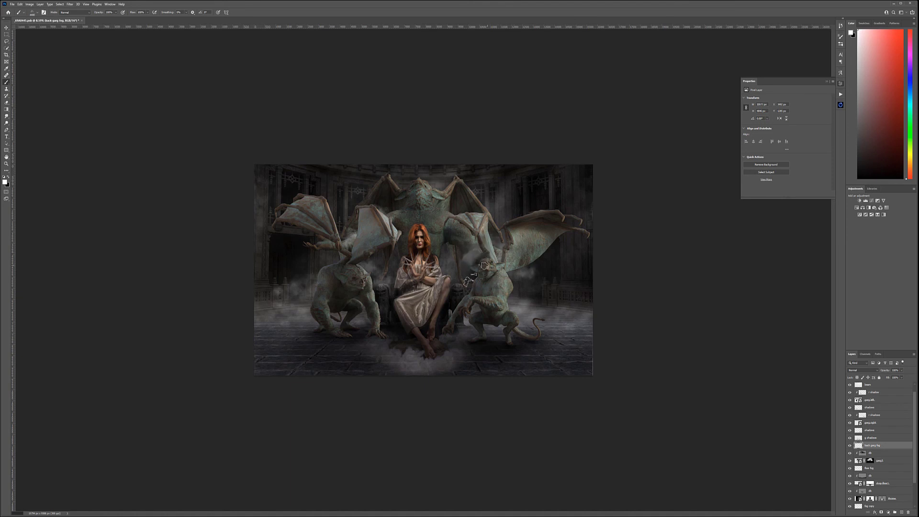
pyautogui.moveTo(473, 268); pyautogui.dragTo(469, 287)
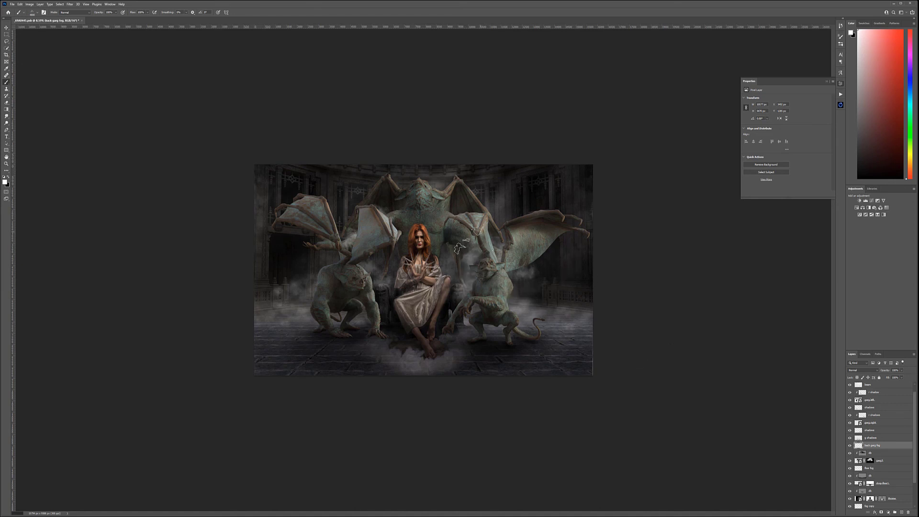
pyautogui.moveTo(459, 247); pyautogui.dragTo(476, 254)
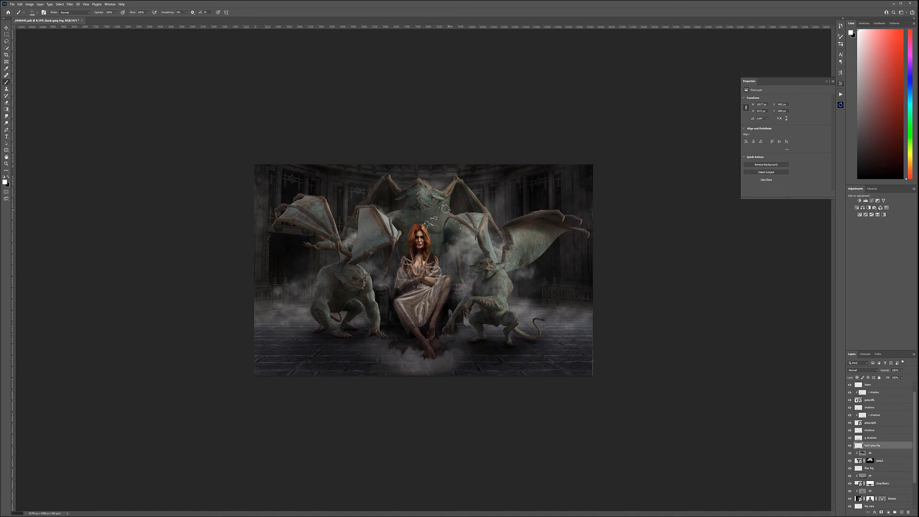
pyautogui.moveTo(375, 208)
pyautogui.mouseDown()
pyautogui.moveTo(349, 249)
pyautogui.moveTo(345, 235)
pyautogui.mouseUp()
pyautogui.moveTo(311, 282); pyautogui.dragTo(330, 254)
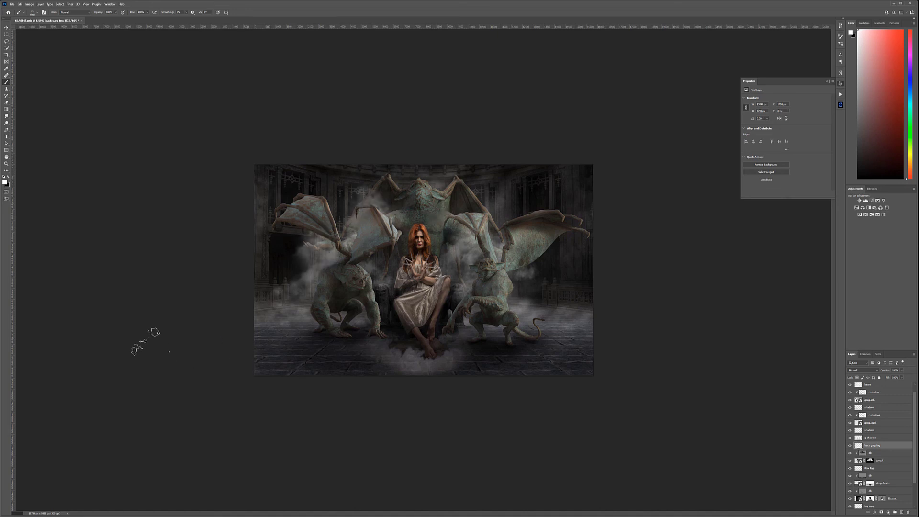
pyautogui.moveTo(354, 301); pyautogui.dragTo(383, 273)
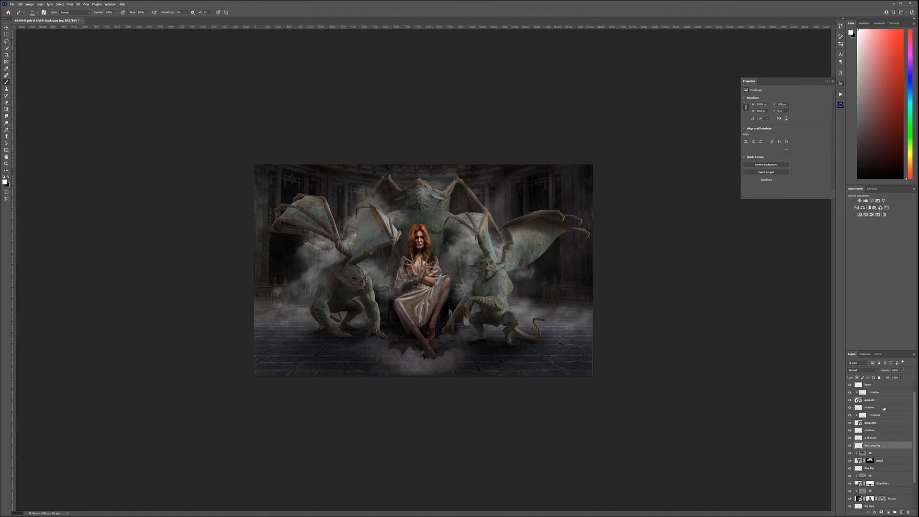
pyautogui.click(901, 371)
pyautogui.moveTo(899, 376); pyautogui.dragTo(896, 377)
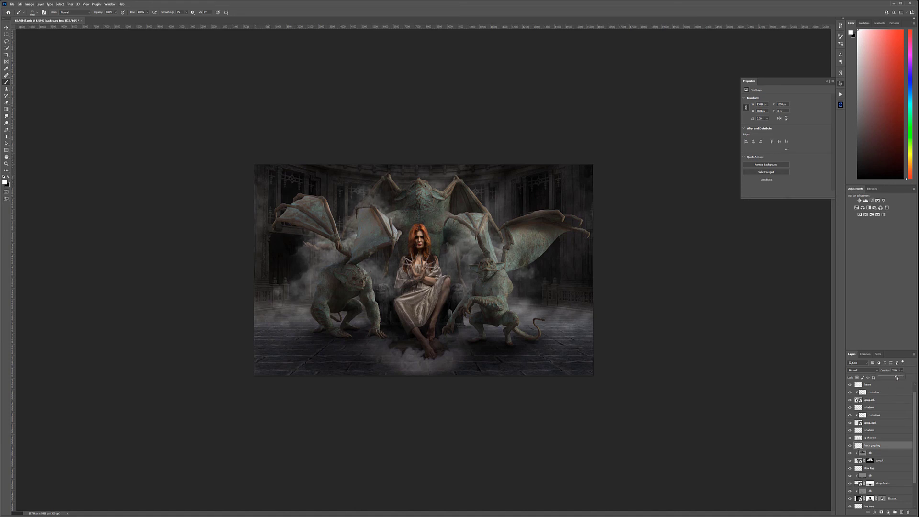
# Toggle the g shadows, gargoyle shadow and right gargoyle layers to compare, then select the top fog layer
pyautogui.click(849, 437)
pyautogui.click(850, 438)
pyautogui.click(850, 430)
pyautogui.click(850, 431)
pyautogui.click(849, 423)
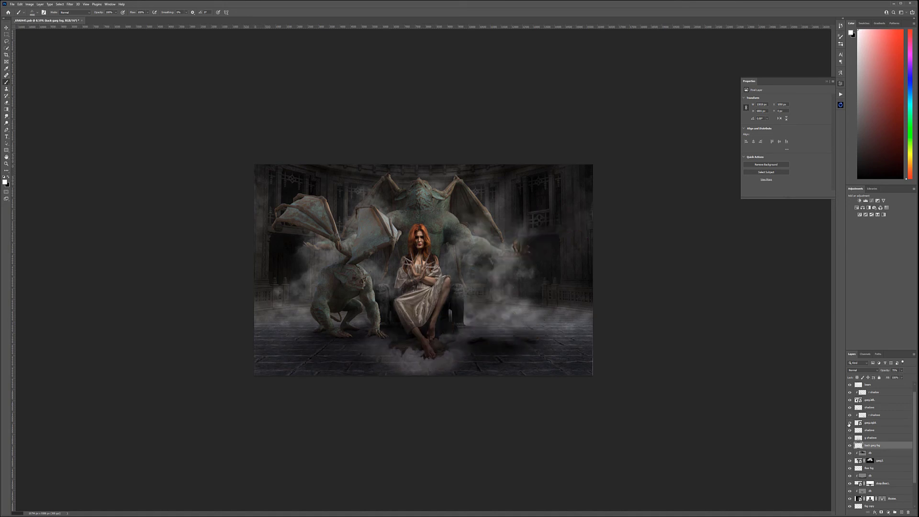
pyautogui.click(850, 423)
pyautogui.scroll(1, 849, 392)
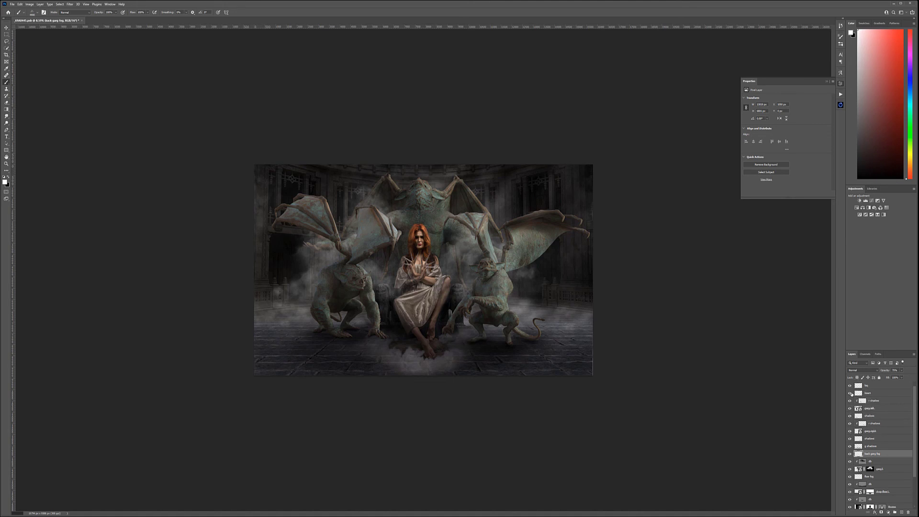
pyautogui.click(884, 400)
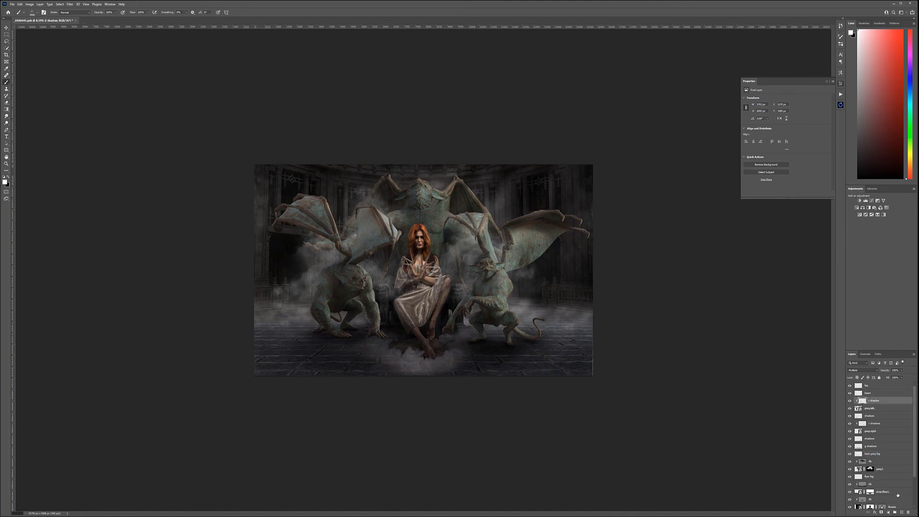
pyautogui.click(892, 385)
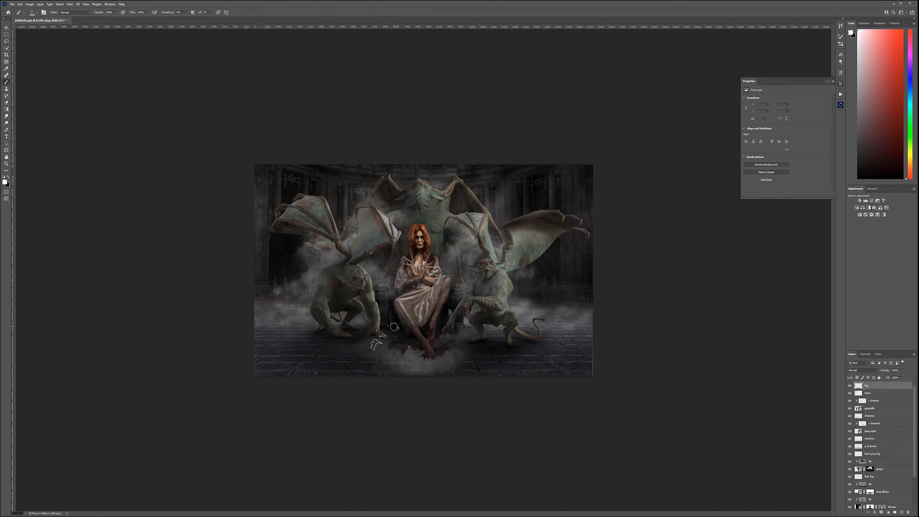
# Try fog stamps on the floor and keep one left of the woman's feet
pyautogui.click(370, 343)
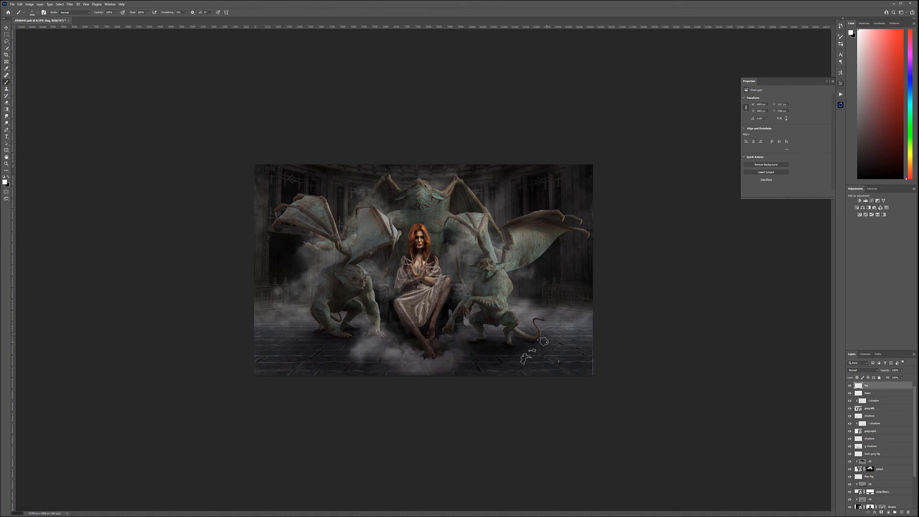
pyautogui.hotkey('ctrl', 'z')
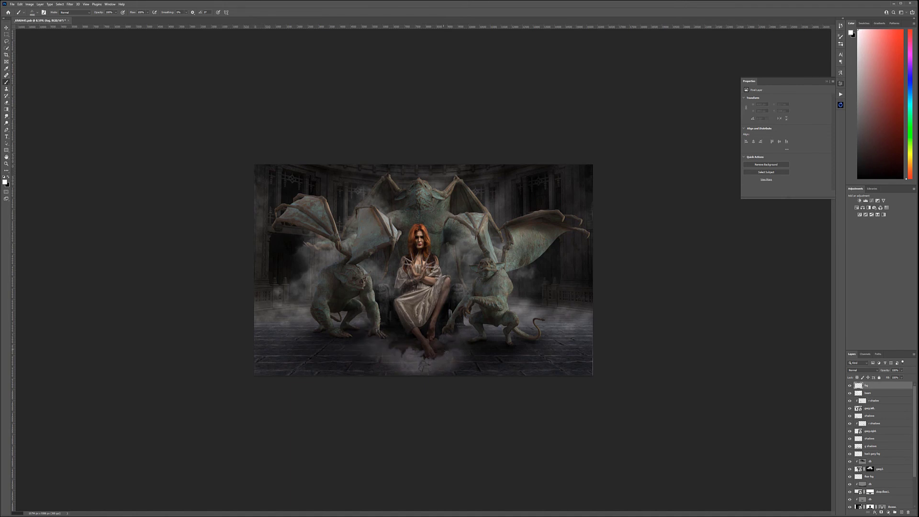
pyautogui.click(442, 346)
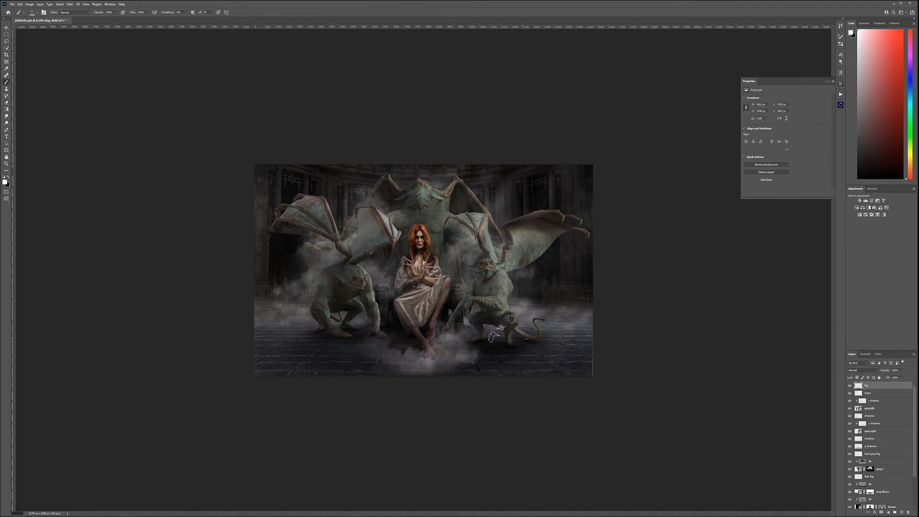
pyautogui.hotkey('ctrl', 'z')
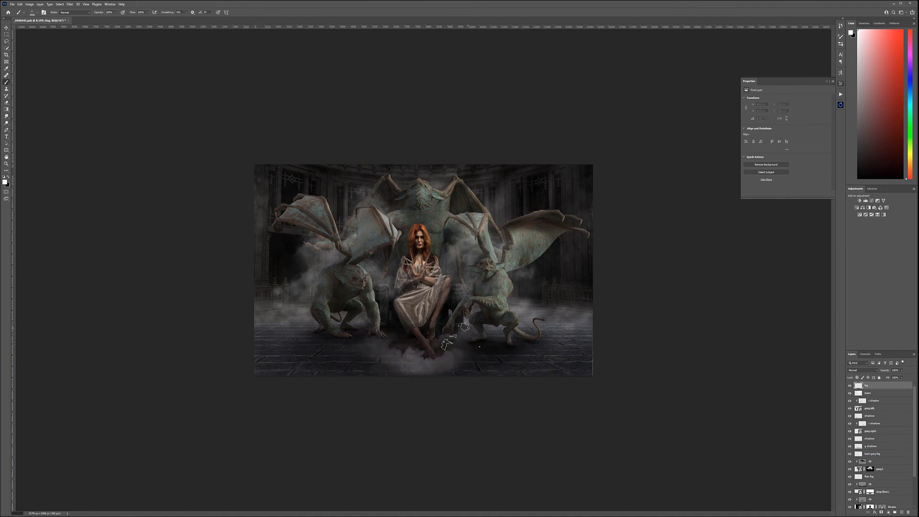
pyautogui.click(407, 352)
# Switch to the 1871 fog brush, stamp fog near the woman's feet, and fit the image to the window
pyautogui.rightClick(452, 342)
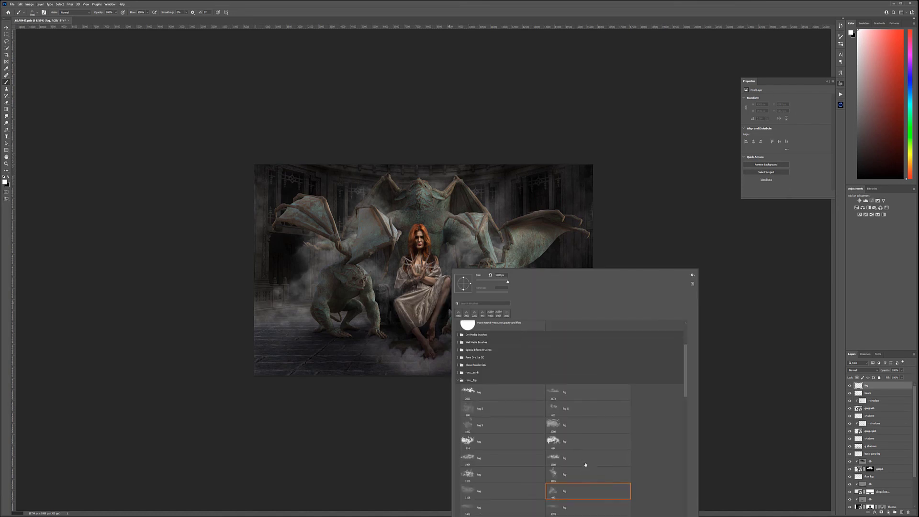
pyautogui.scroll(-5, 585, 464)
pyautogui.scroll(-3, 584, 465)
pyautogui.click(476, 477)
pyautogui.press('Return')
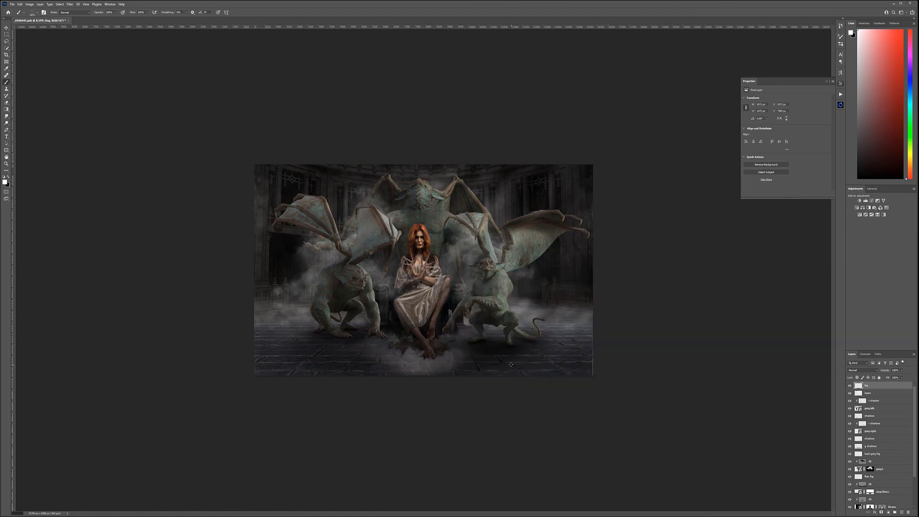
pyautogui.hotkey('ctrl', 'z')
pyautogui.click(454, 355)
pyautogui.hotkey('ctrl', '0')
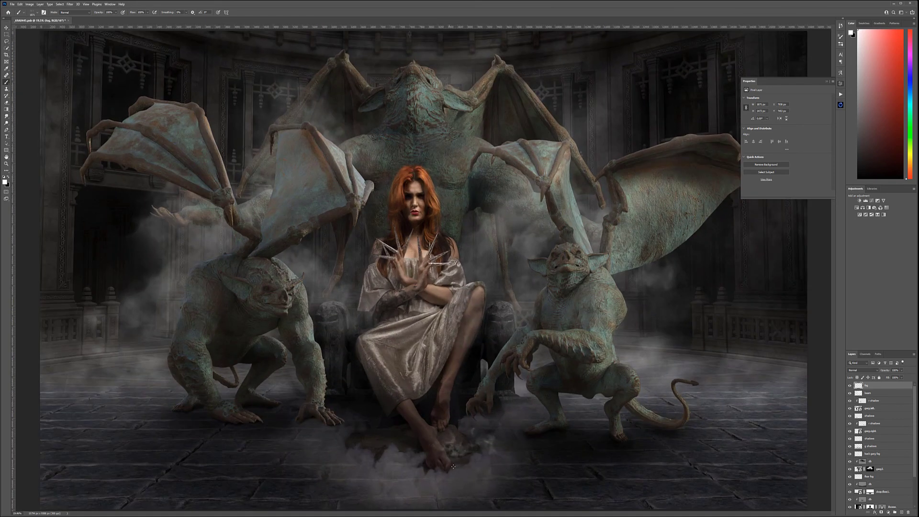
# Replace the previous fog stamp with a new one at the woman's feet
pyautogui.hotkey('ctrl', 'z')
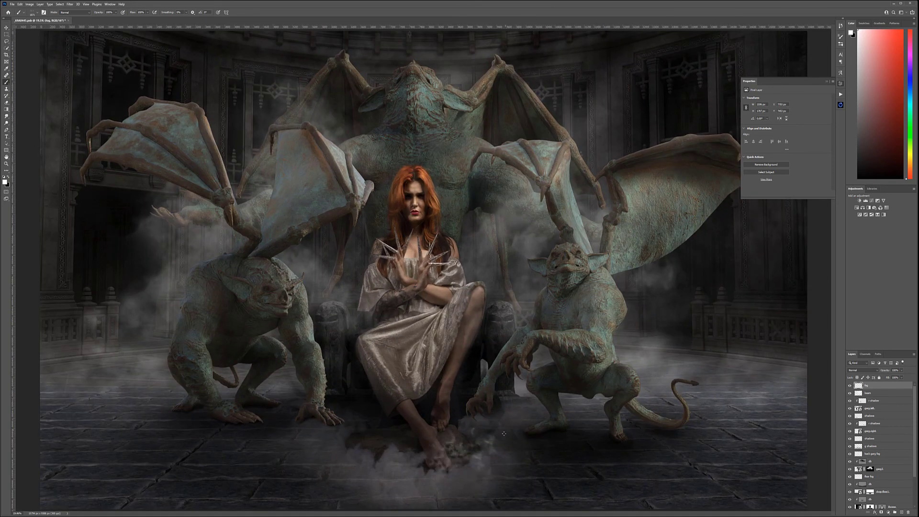
pyautogui.click(477, 460)
pyautogui.hotkey('ctrl', 'z')
pyautogui.click(457, 459)
# Switch to fog brushes 1782 then 1460, stamp fog by the left throne base, and show the brush library
pyautogui.rightClick(501, 420)
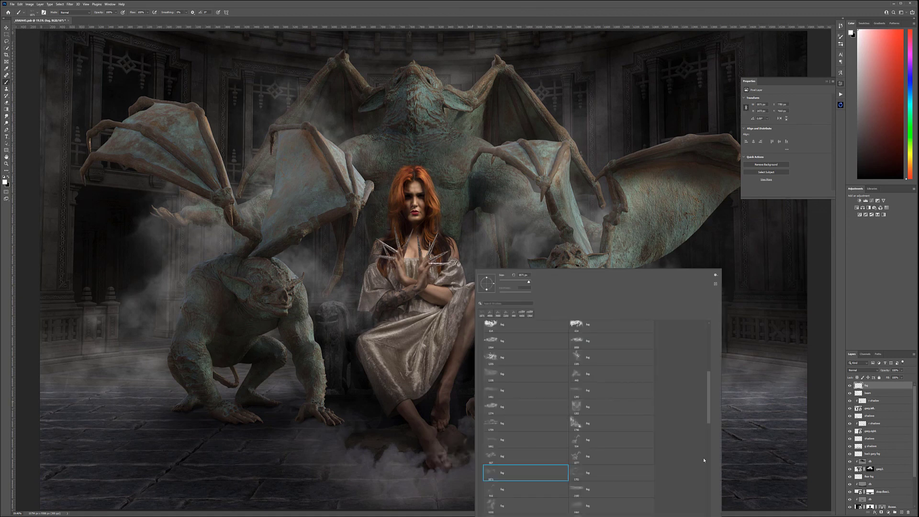
pyautogui.click(587, 473)
pyautogui.press('Return')
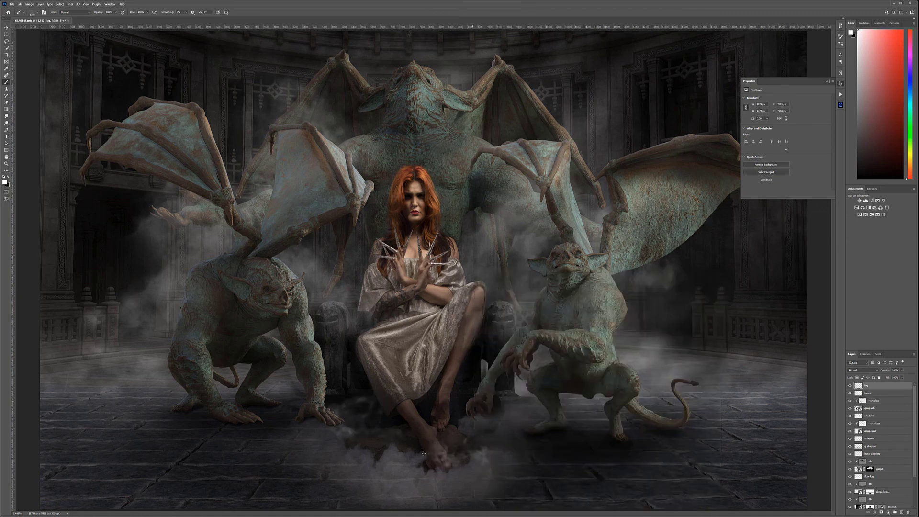
pyautogui.rightClick(462, 416)
pyautogui.scroll(-1, 598, 507)
pyautogui.click(581, 494)
pyautogui.press('Return')
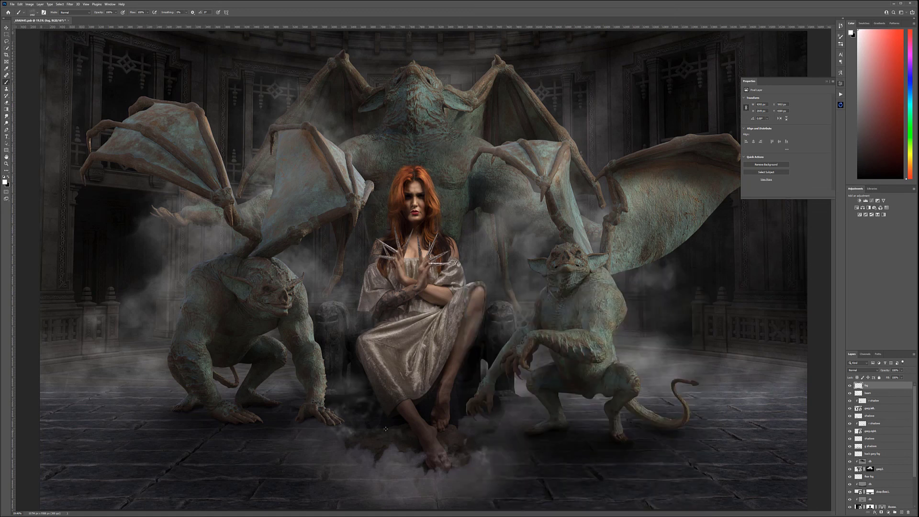
pyautogui.click(384, 362)
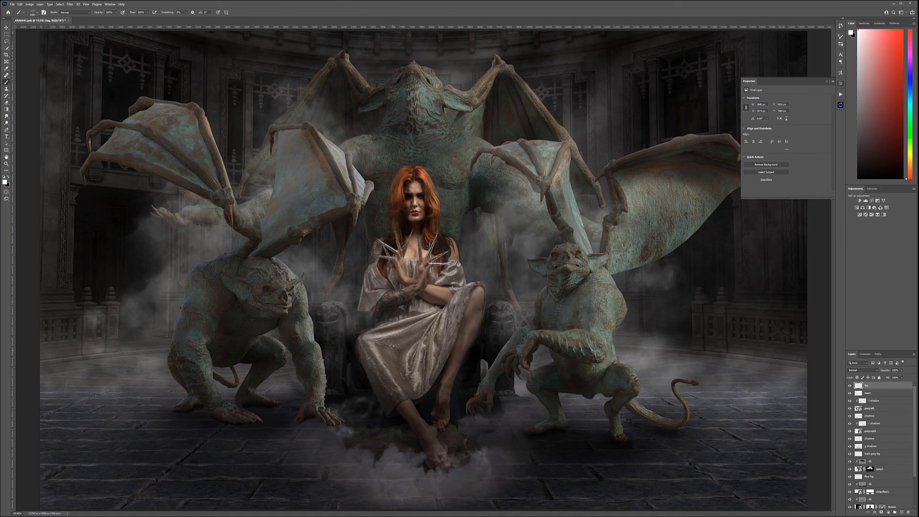
pyautogui.click(841, 46)
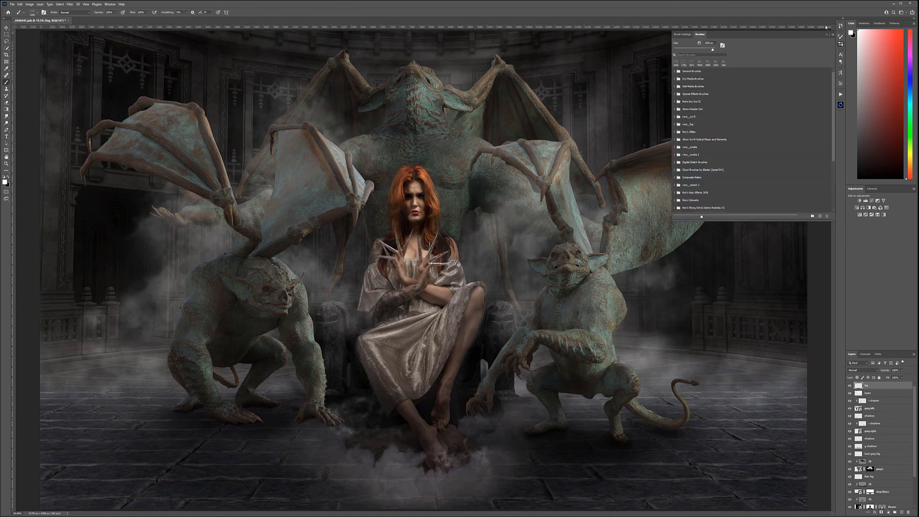
# Give the brush size jitter ~50%, angle jitter 51%, roundness jitter 13%, and 44% scattering
pyautogui.click(684, 35)
pyautogui.click(677, 35)
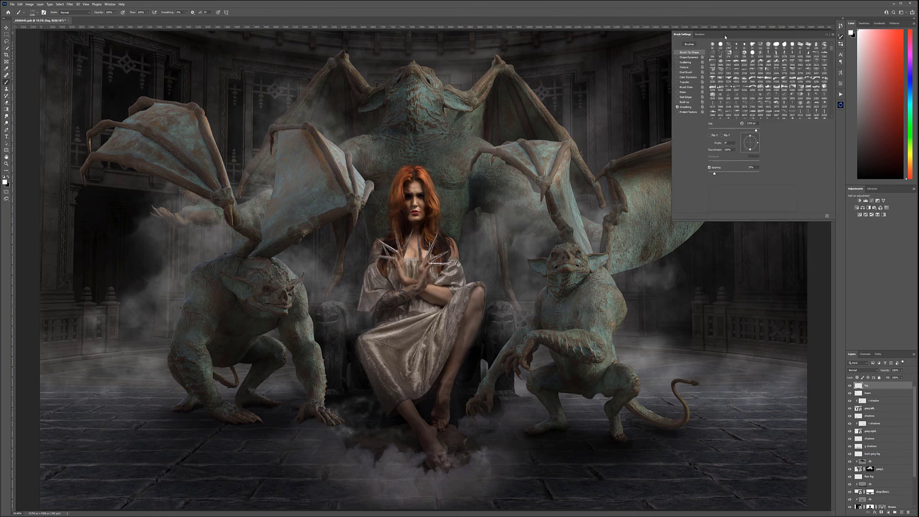
pyautogui.click(689, 57)
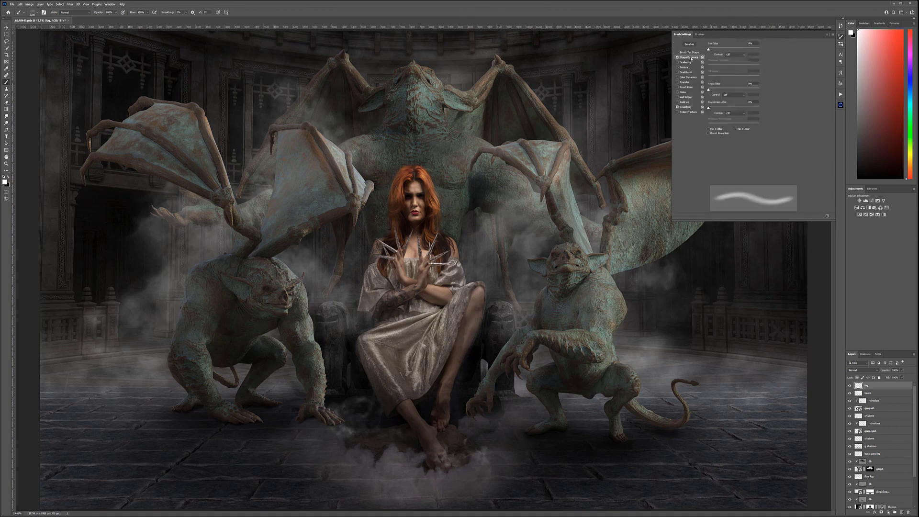
pyautogui.moveTo(721, 45); pyautogui.dragTo(736, 49)
pyautogui.moveTo(721, 89); pyautogui.dragTo(734, 90)
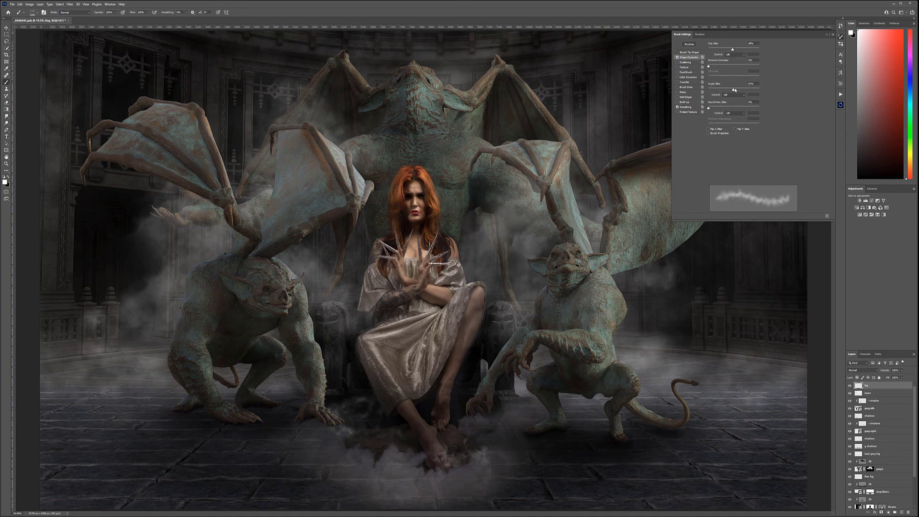
pyautogui.click(716, 108)
pyautogui.click(685, 62)
pyautogui.moveTo(720, 51)
pyautogui.mouseDown()
pyautogui.moveTo(711, 49)
pyautogui.moveTo(721, 79)
pyautogui.mouseUp()
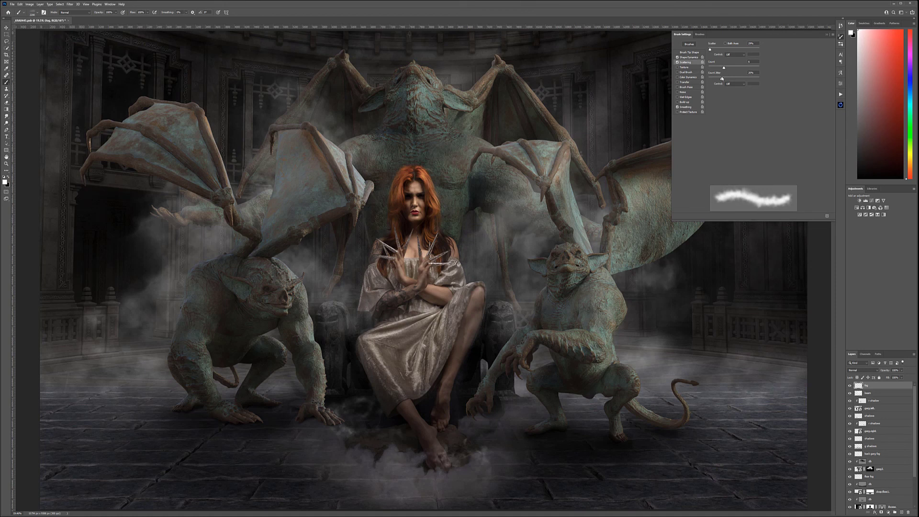
# Paint fog around both gargoyles' hands, legs, feet and tail, and by the woman's legs
pyautogui.click(429, 395)
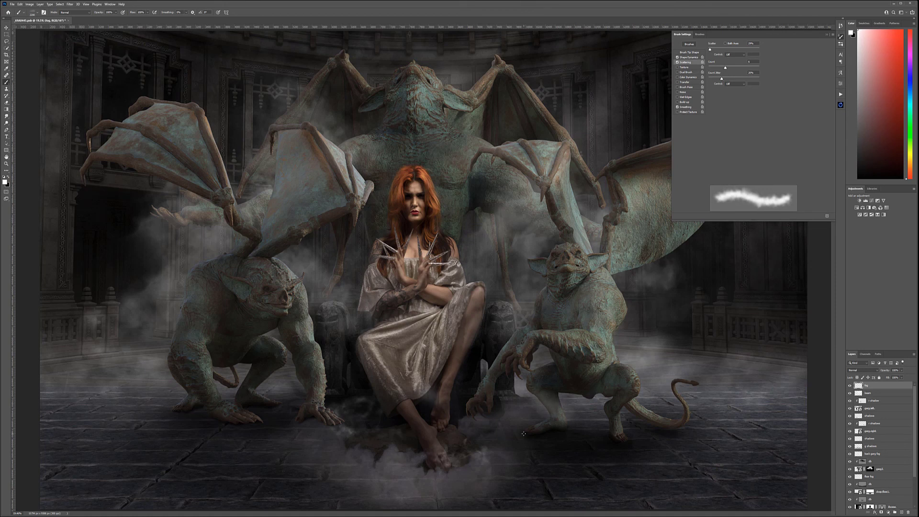
pyautogui.moveTo(500, 390); pyautogui.dragTo(492, 410)
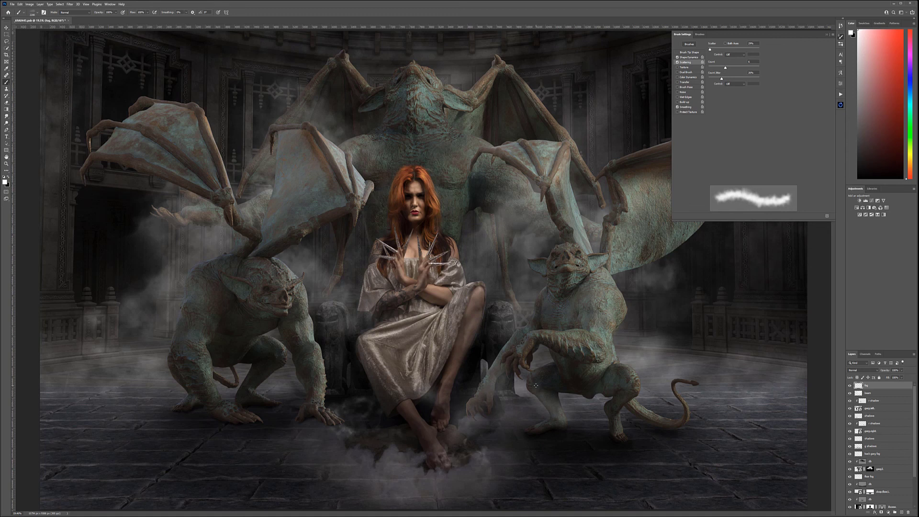
pyautogui.moveTo(536, 369)
pyautogui.mouseDown()
pyautogui.moveTo(507, 378)
pyautogui.moveTo(512, 402)
pyautogui.mouseUp()
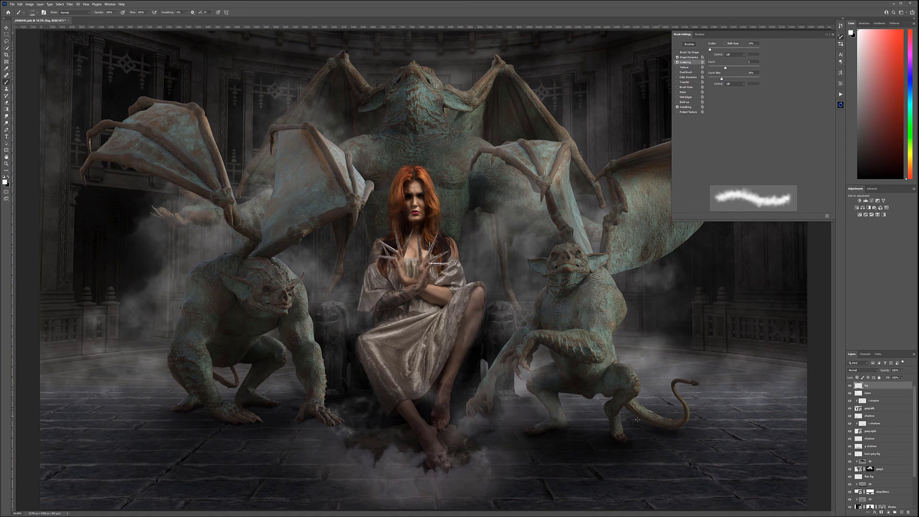
pyautogui.moveTo(607, 404); pyautogui.dragTo(639, 416)
pyautogui.moveTo(582, 410); pyautogui.dragTo(471, 412)
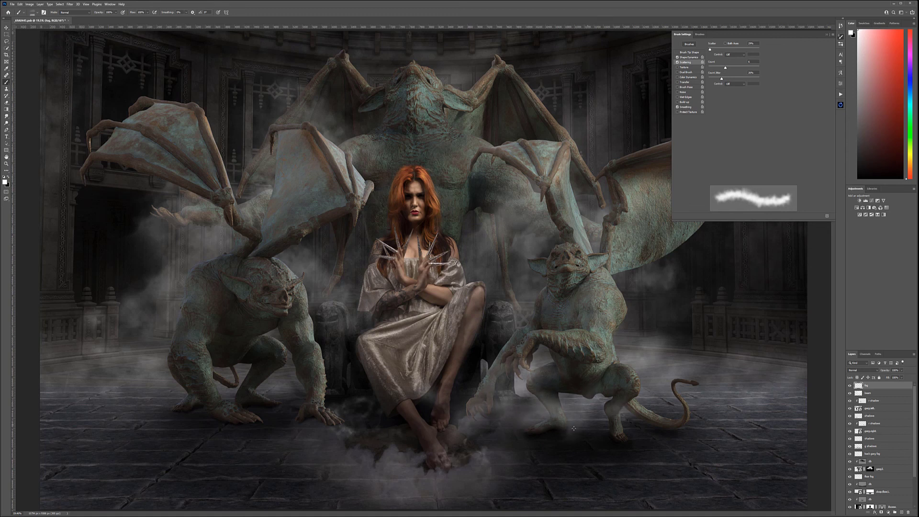
pyautogui.moveTo(337, 410)
pyautogui.mouseDown()
pyautogui.moveTo(307, 425)
pyautogui.moveTo(366, 422)
pyautogui.moveTo(216, 422)
pyautogui.moveTo(177, 410)
pyautogui.mouseUp()
pyautogui.moveTo(268, 382)
pyautogui.mouseDown()
pyautogui.moveTo(239, 411)
pyautogui.moveTo(210, 412)
pyautogui.mouseUp()
pyautogui.moveTo(296, 400)
pyautogui.mouseDown()
pyautogui.moveTo(335, 378)
pyautogui.moveTo(264, 405)
pyautogui.mouseUp()
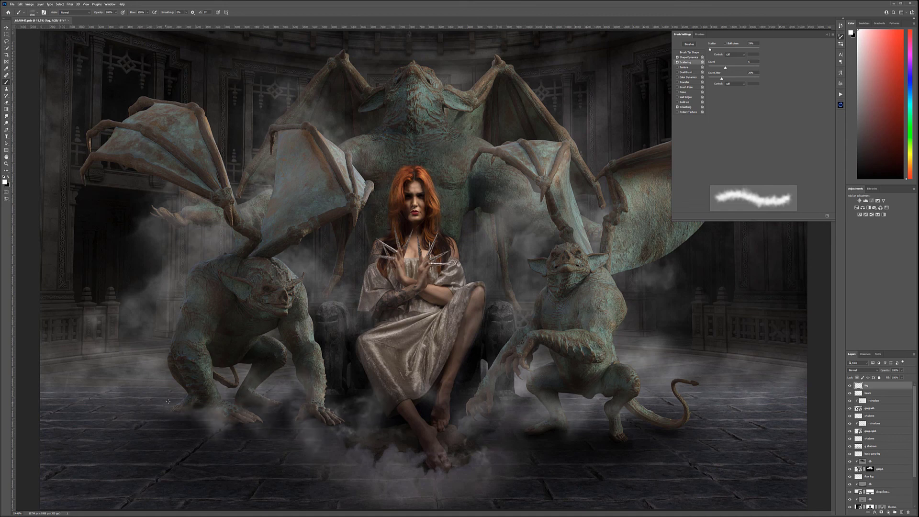
pyautogui.moveTo(165, 405); pyautogui.dragTo(165, 390)
pyautogui.scroll(-5, 397, 377)
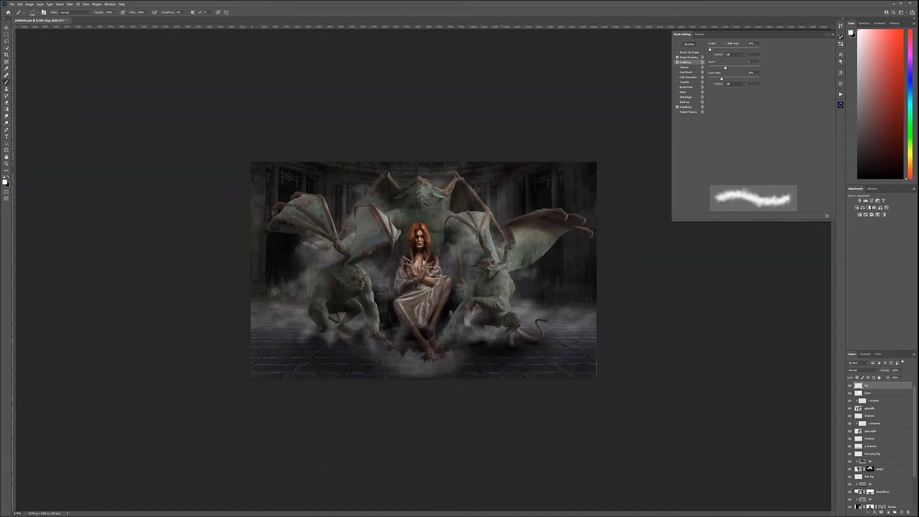
# Dab fog across the floor, extending it toward the image's left edge
pyautogui.click(394, 351)
pyautogui.moveTo(264, 342); pyautogui.dragTo(233, 331)
pyautogui.moveTo(302, 316); pyautogui.dragTo(211, 299)
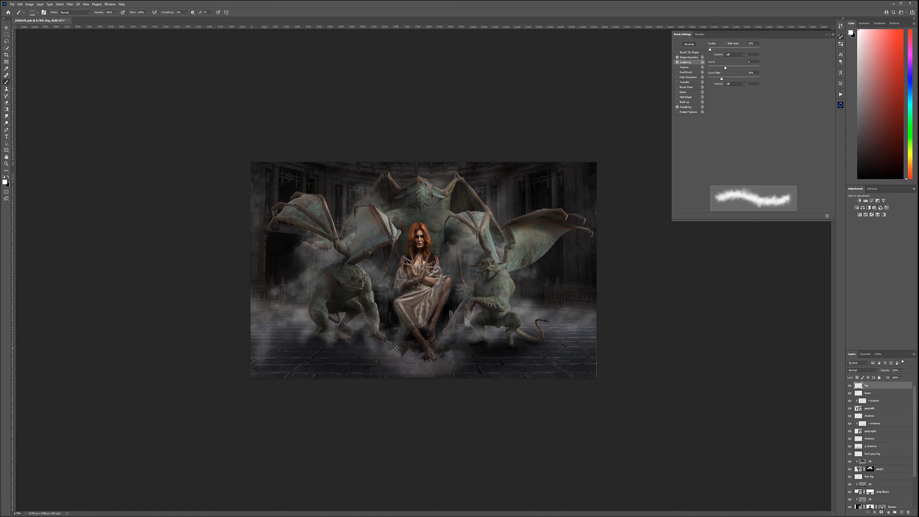
pyautogui.click(355, 346)
# Switch to different fog brush presets and stamp fog around the gargoyle's foot
pyautogui.rightClick(440, 323)
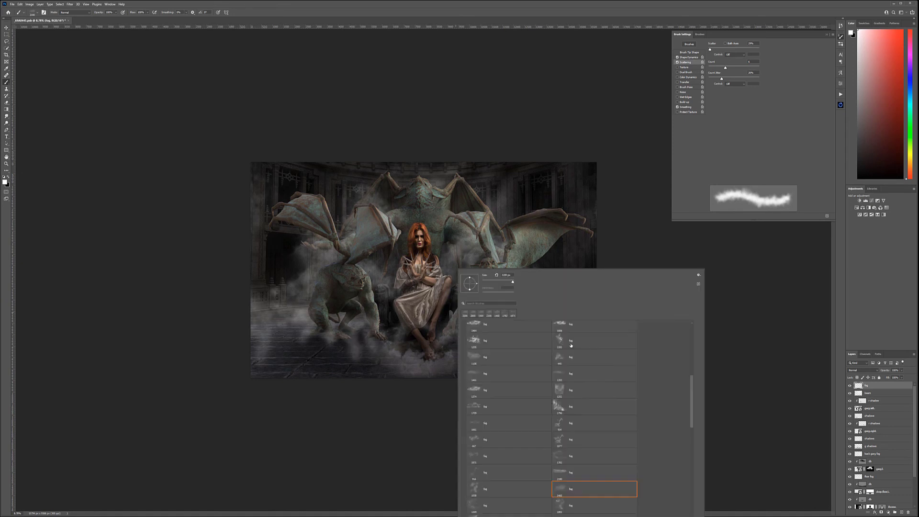
pyautogui.click(575, 489)
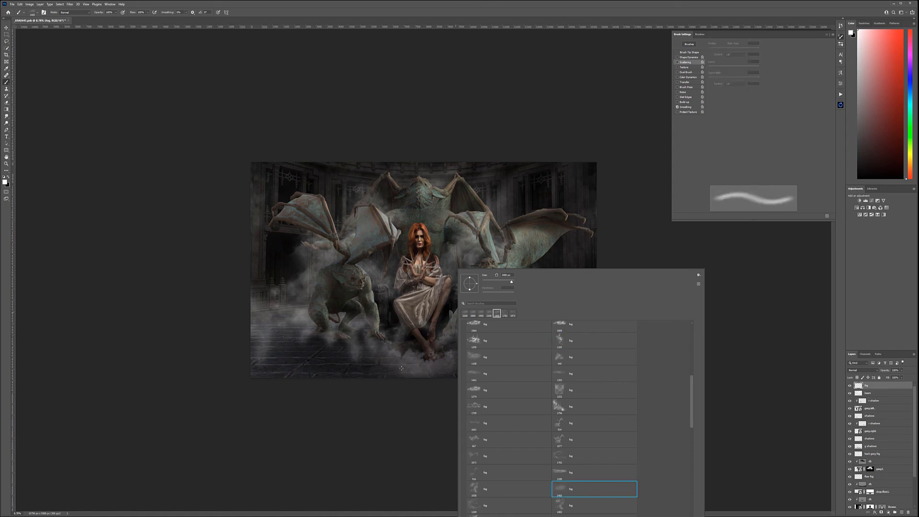
pyautogui.press('Return')
pyautogui.rightClick(498, 340)
pyautogui.scroll(-2, 583, 478)
pyautogui.click(583, 479)
pyautogui.press('Return')
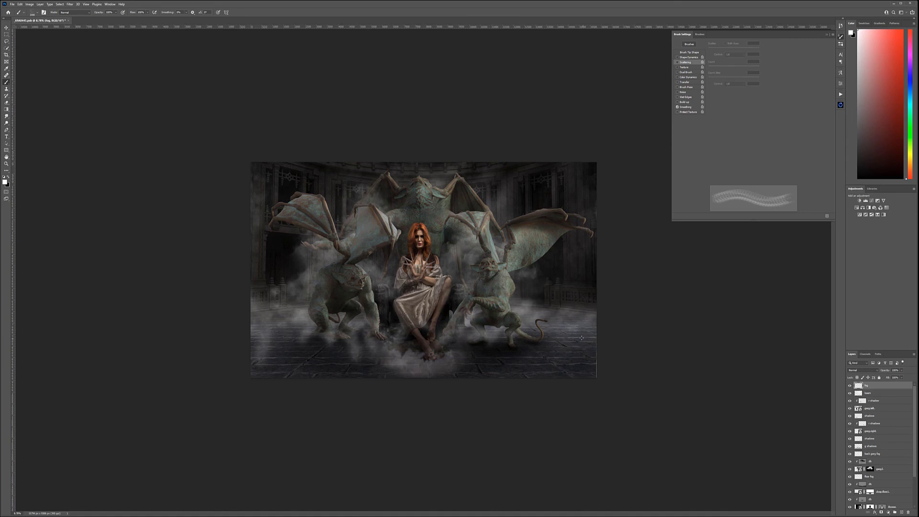
pyautogui.click(504, 341)
# Choose the 1600 fog brush, then another preset, and dab fog in the dark area left of the woman
pyautogui.rightClick(439, 307)
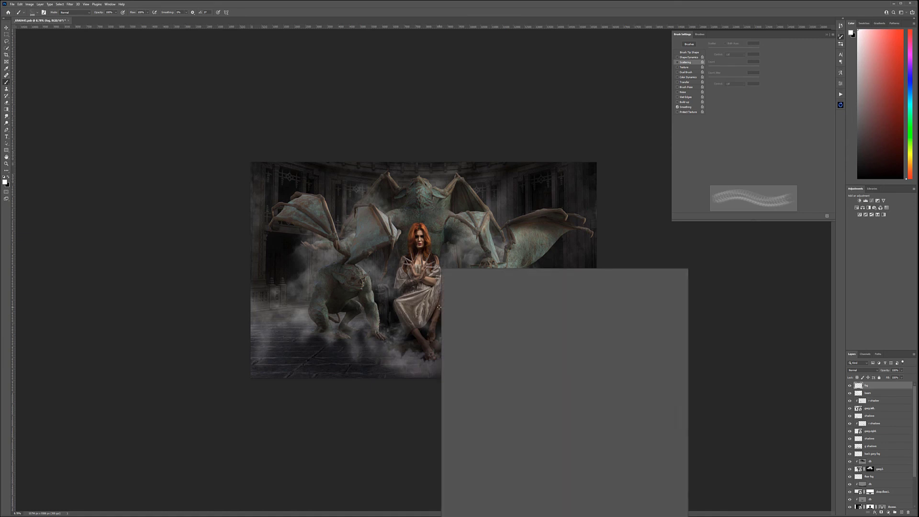
pyautogui.scroll(-3, 561, 478)
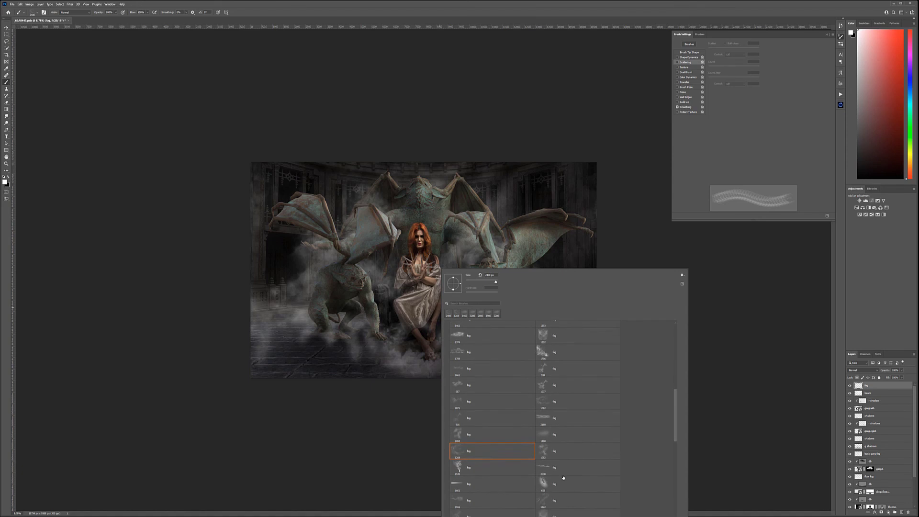
pyautogui.doubleClick(472, 506)
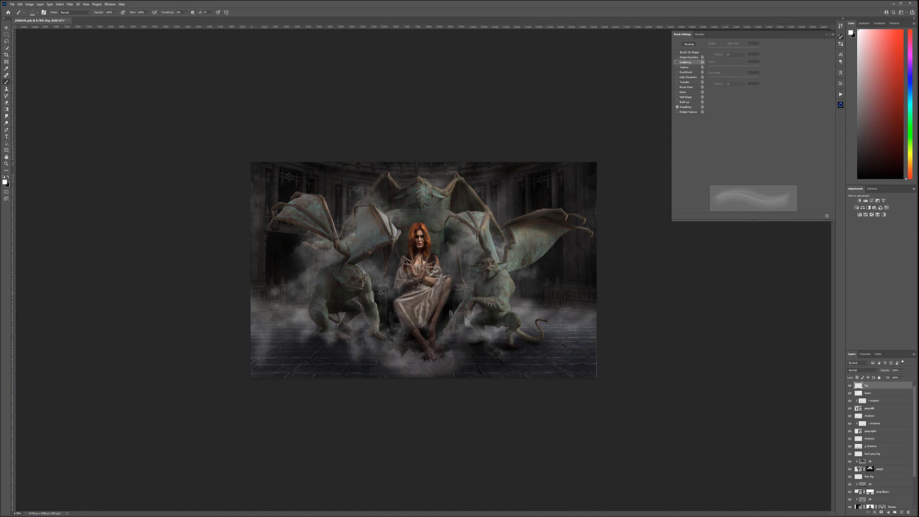
pyautogui.rightClick(425, 287)
pyautogui.scroll(-2, 510, 482)
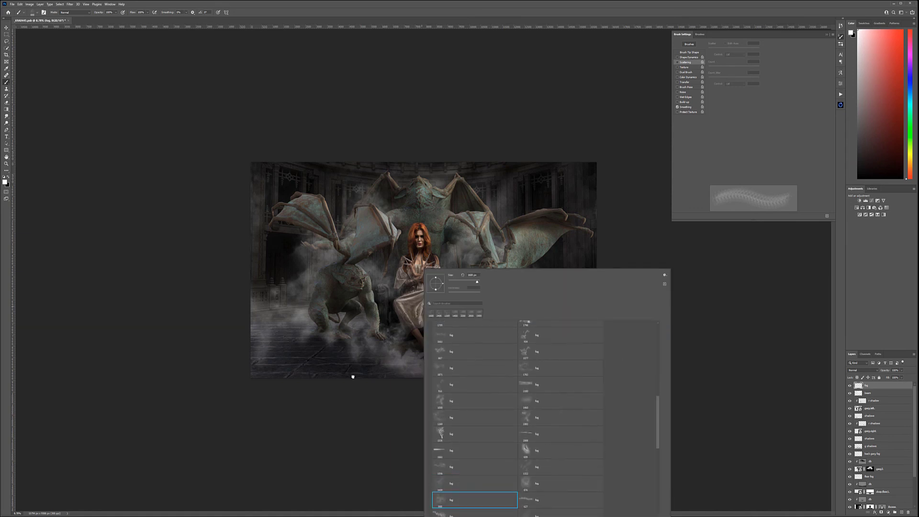
pyautogui.doubleClick(440, 484)
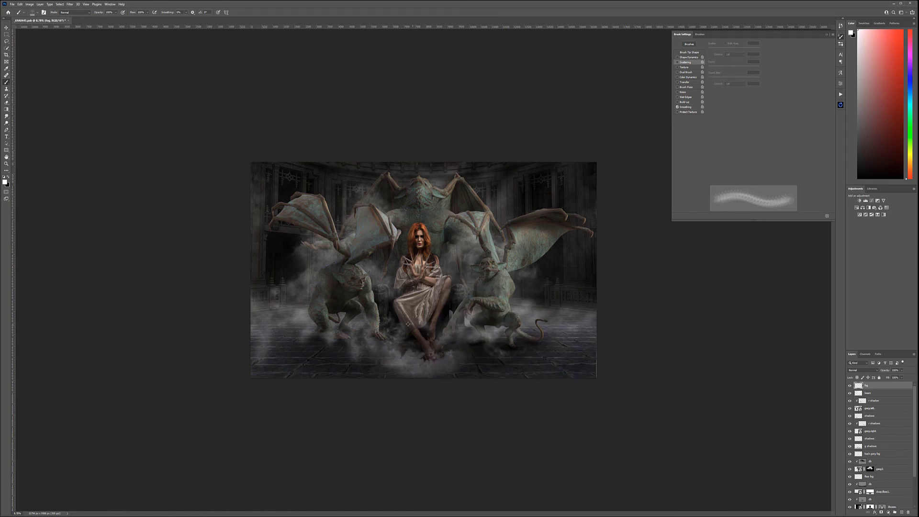
pyautogui.click(326, 329)
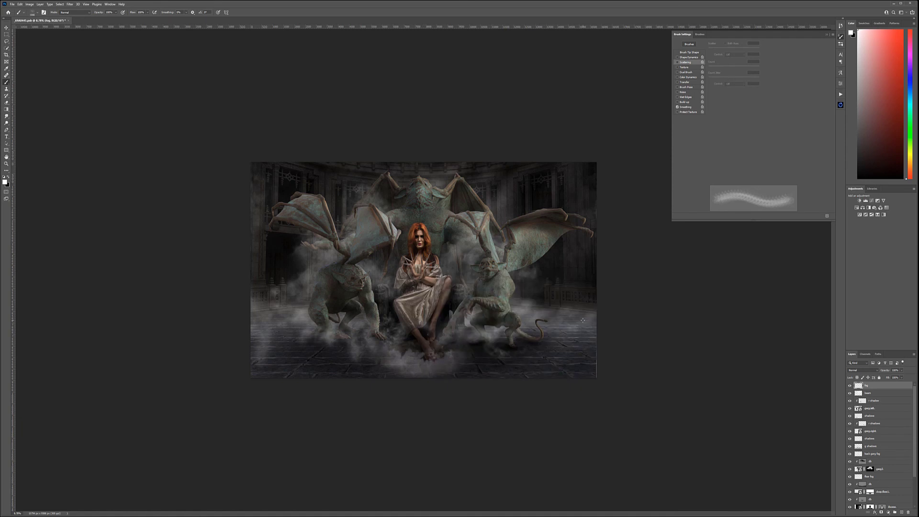
pyautogui.hotkey('ctrl', 'z')
pyautogui.click(381, 290)
pyautogui.click(452, 272)
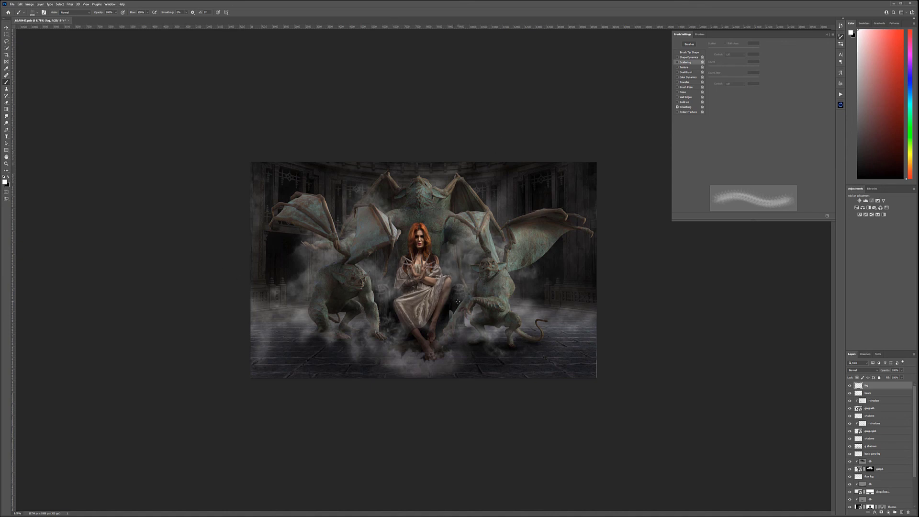
# With another fog preset, stamp fog between the woman's feet and the right gargoyle, then lower the layer opacity slightly
pyautogui.rightClick(519, 301)
pyautogui.scroll(-4, 515, 464)
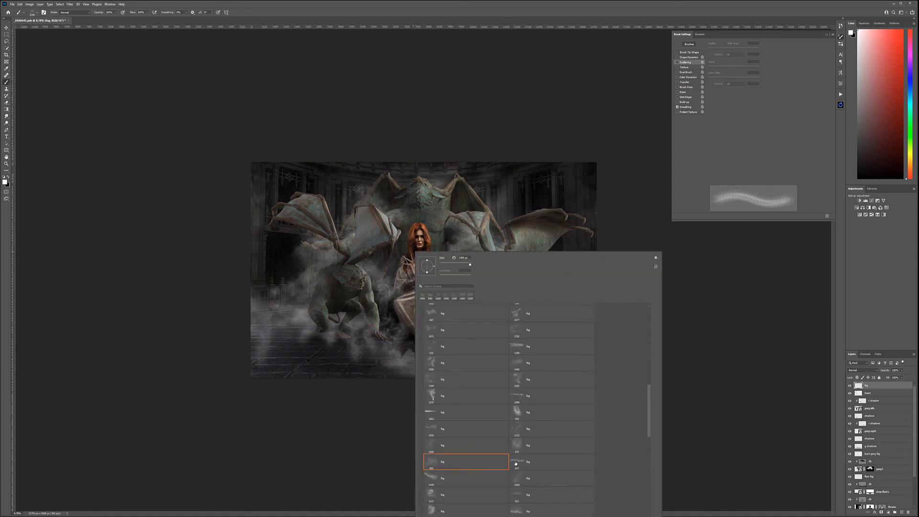
pyautogui.scroll(-2, 515, 464)
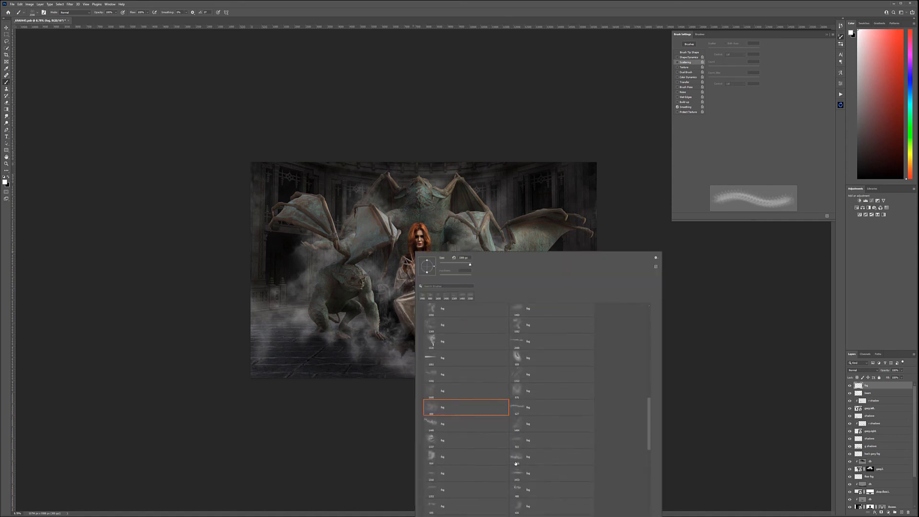
pyautogui.scroll(-1, 527, 459)
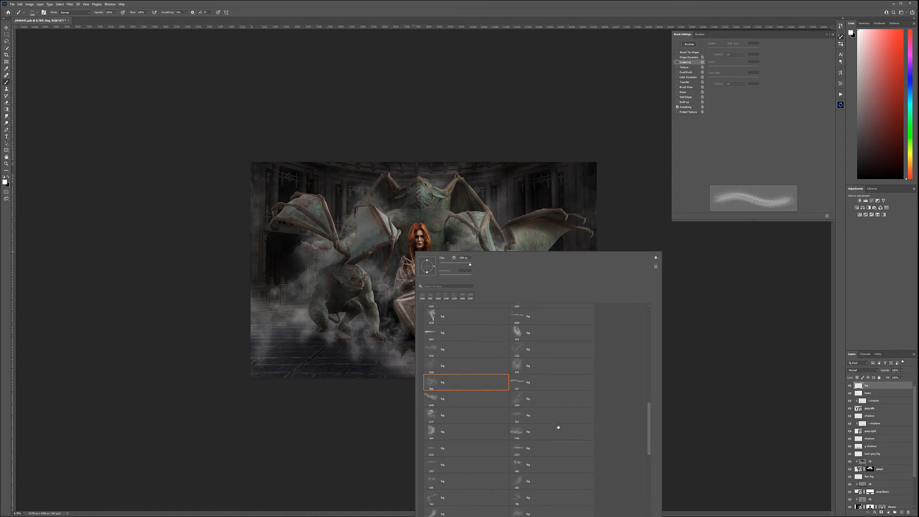
pyautogui.doubleClick(525, 431)
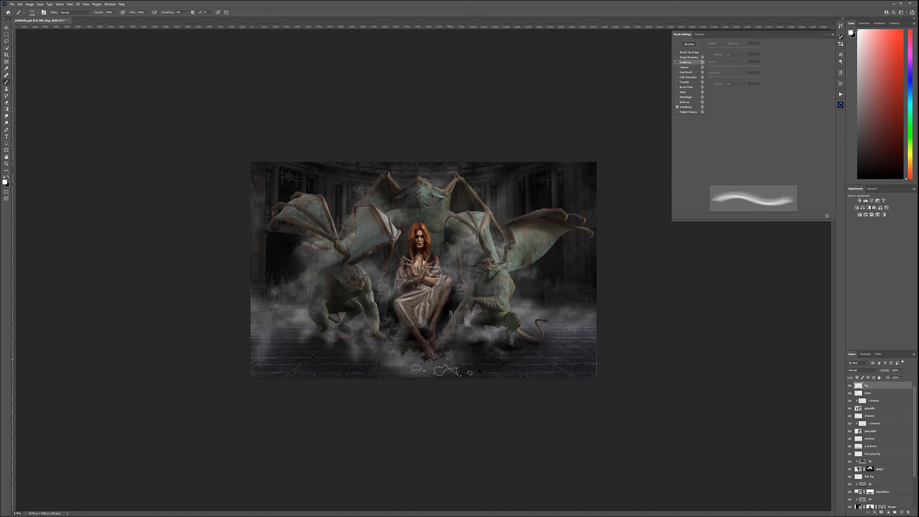
pyautogui.click(424, 359)
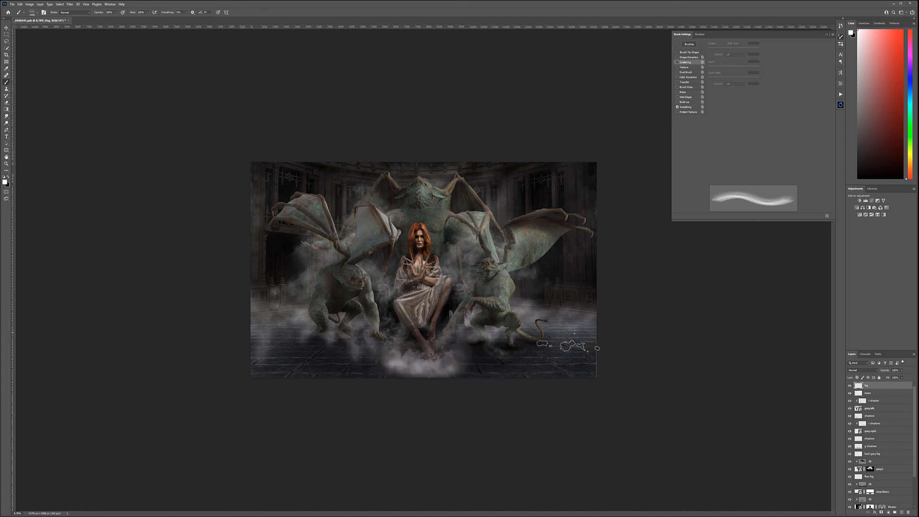
pyautogui.hotkey('ctrl', 'z')
pyautogui.click(468, 342)
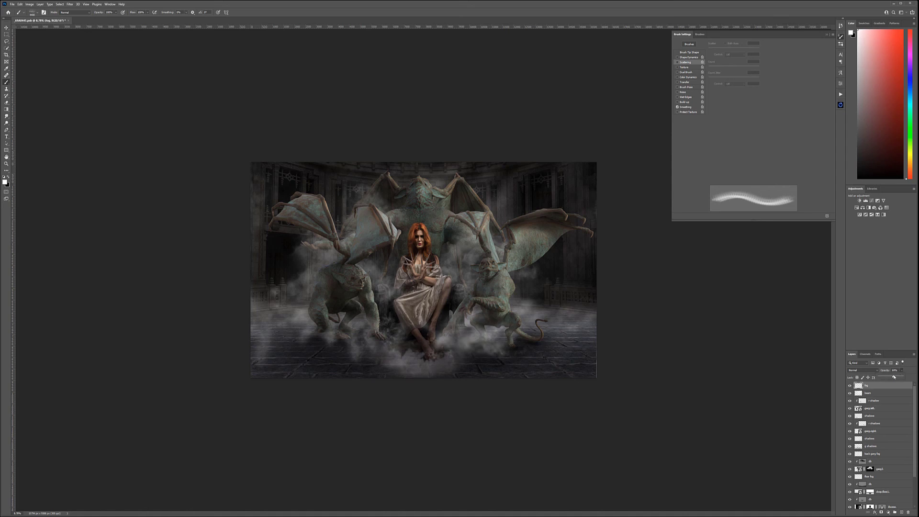
pyautogui.moveTo(894, 377); pyautogui.dragTo(893, 376)
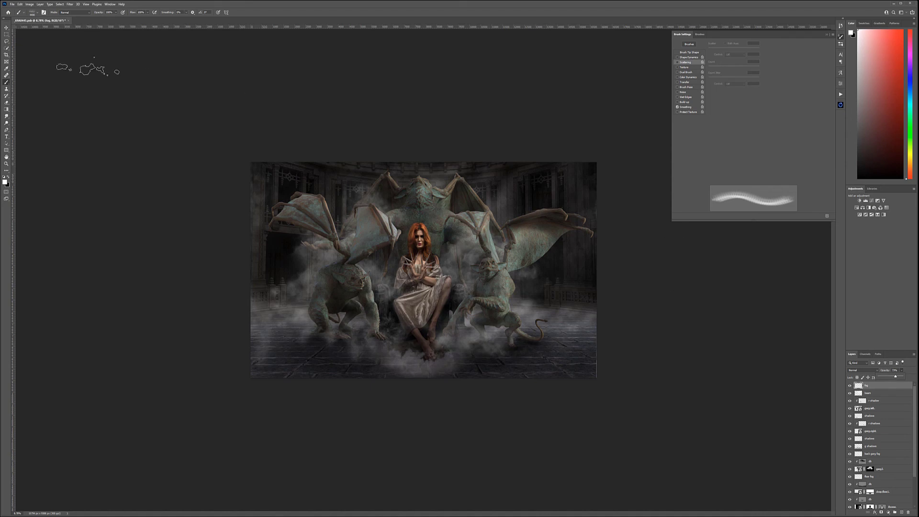
# Add a new top layer and switch to a powder brush from the Rons Powder Cs6 set
pyautogui.click(901, 512)
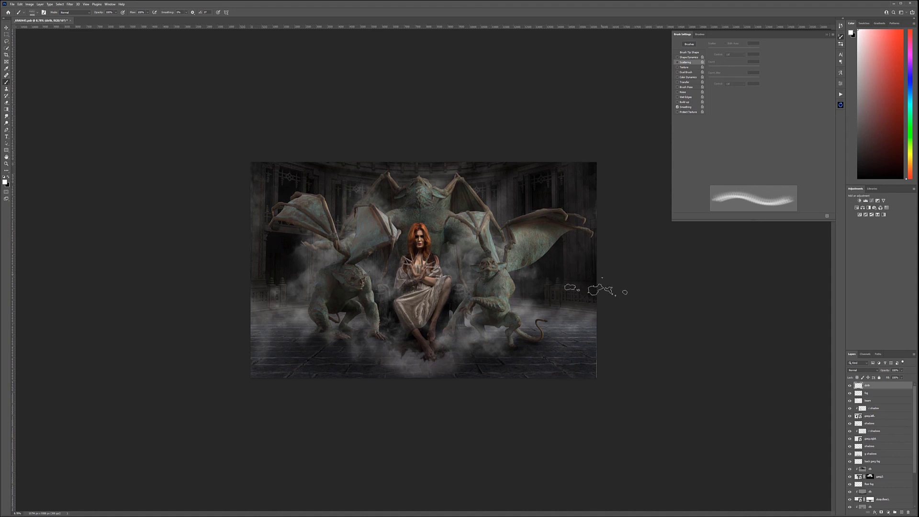
pyautogui.rightClick(328, 239)
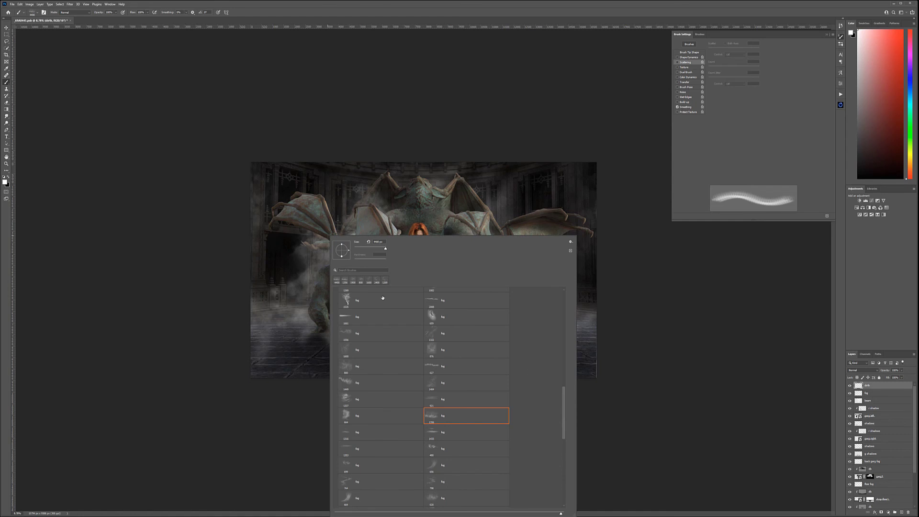
pyautogui.scroll(3, 395, 326)
pyautogui.moveTo(566, 400); pyautogui.dragTo(569, 289)
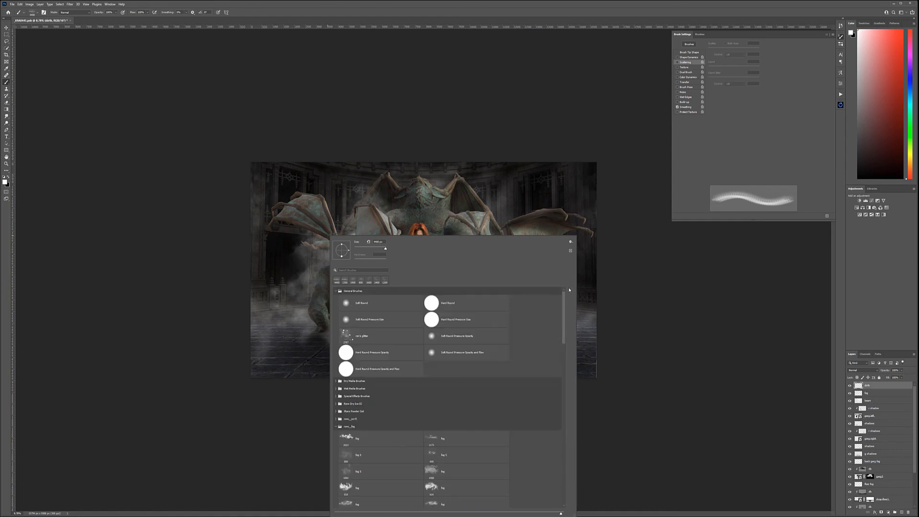
pyautogui.click(335, 426)
pyautogui.click(336, 411)
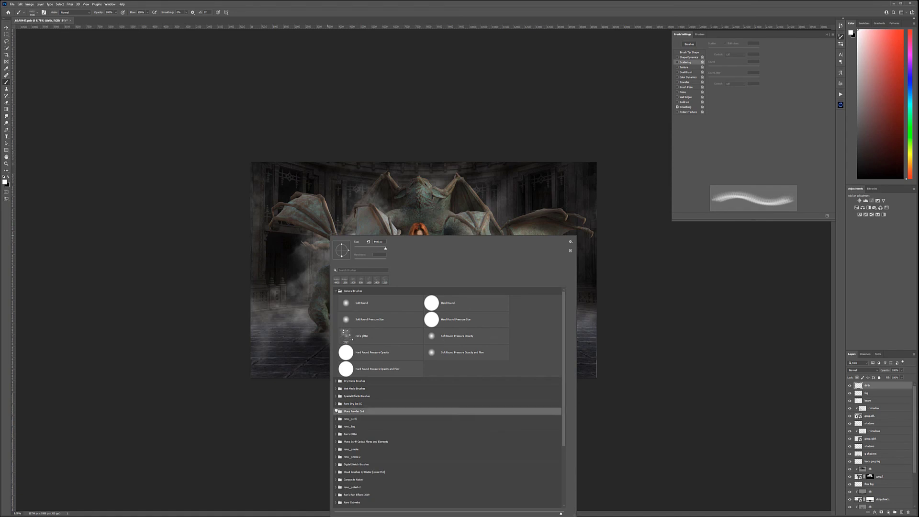
pyautogui.doubleClick(432, 439)
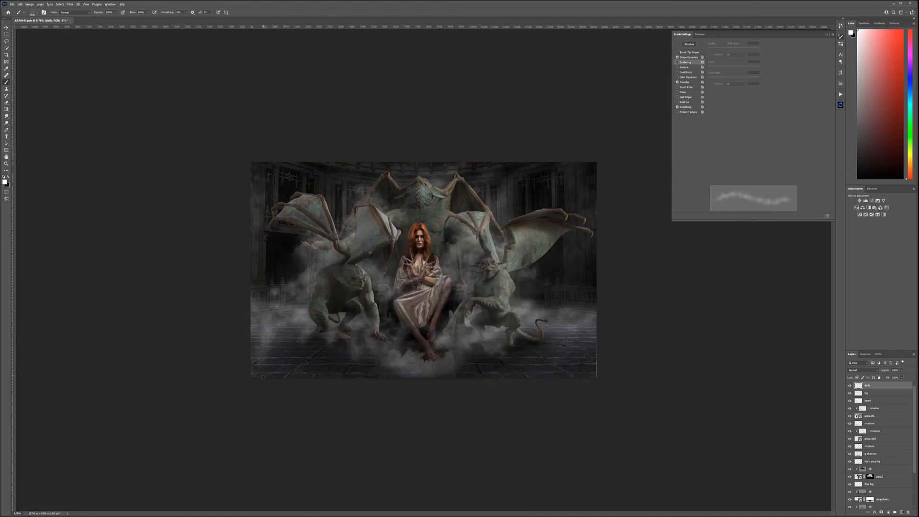
pyautogui.hotkey('ctrl', '+')
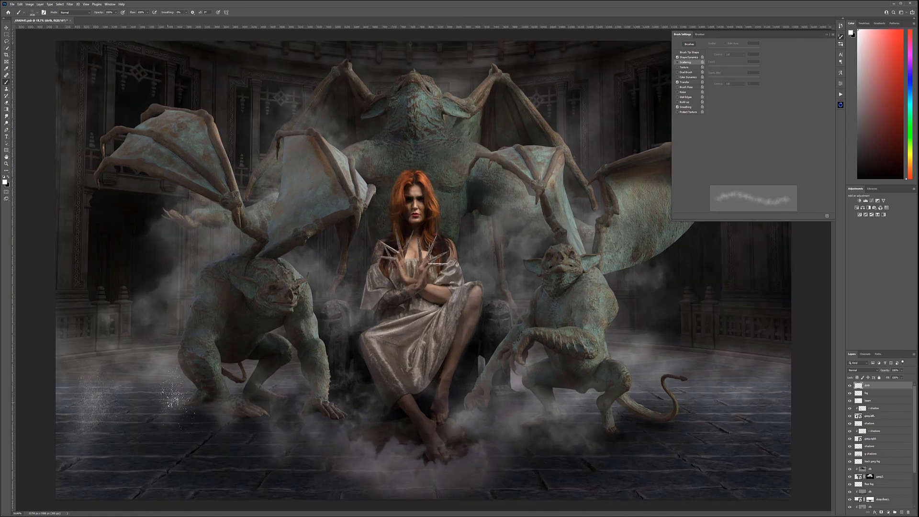
# Try powder dabs on the woman's shin and the floor, undoing each one
pyautogui.hotkey('ctrl', 'z')
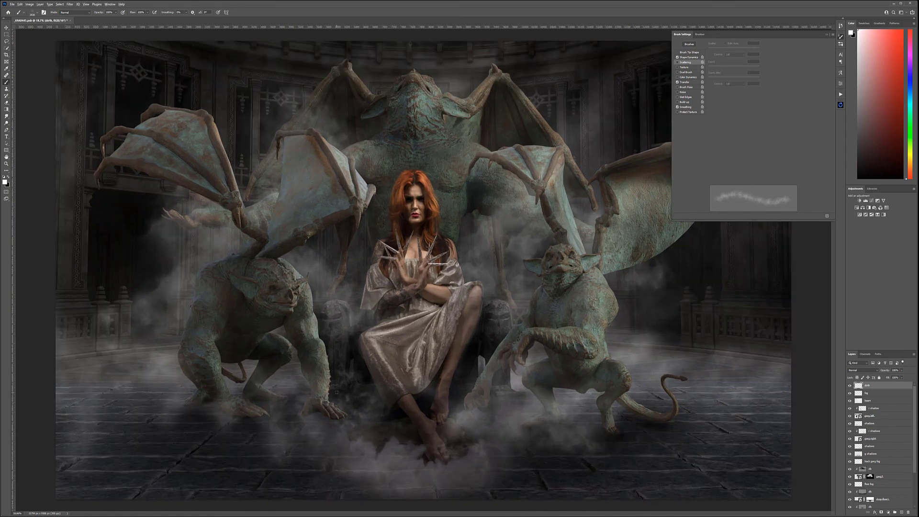
pyautogui.press('x')
pyautogui.click(415, 401)
pyautogui.hotkey('ctrl', 'z')
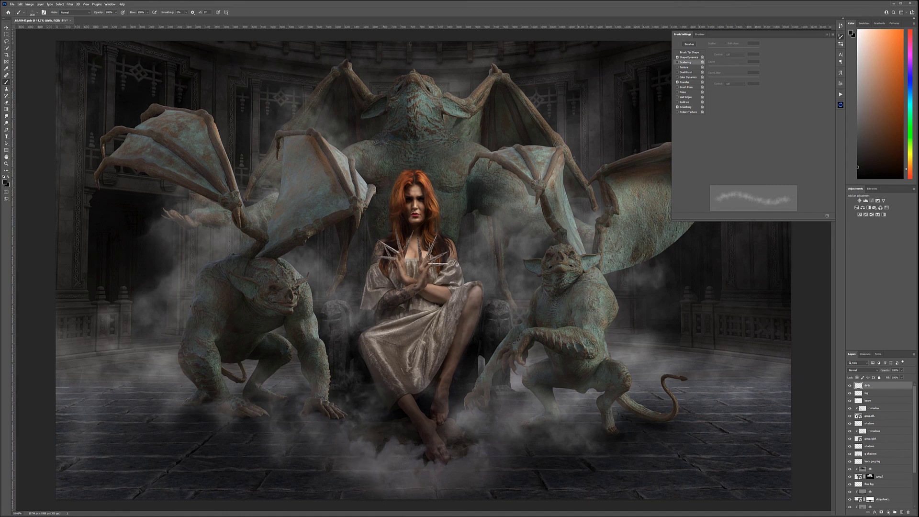
pyautogui.click(579, 455)
pyautogui.hotkey('ctrl', 'z')
# Sample dark reddish, dark blue, dark yellow, orange, blue and violet tones from the image
pyautogui.keyDown('alt'); pyautogui.click(483, 402); pyautogui.keyUp('alt')
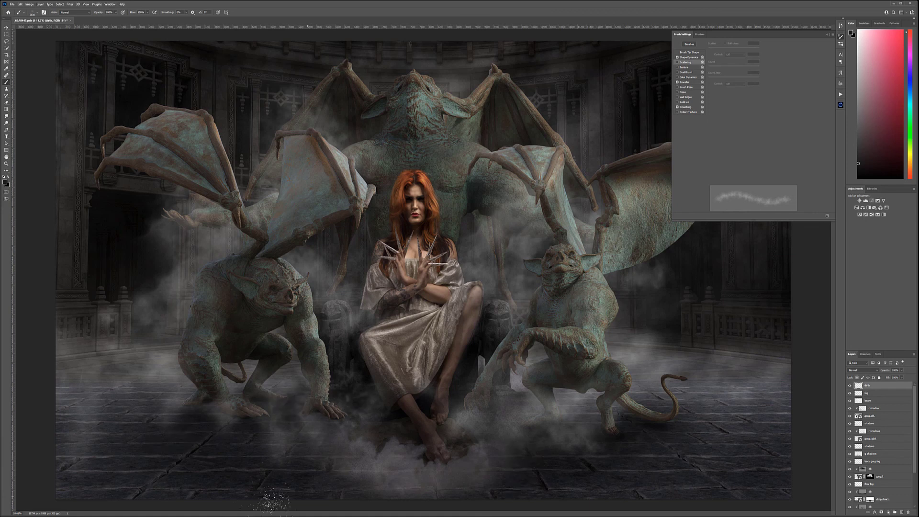
pyautogui.keyDown('alt'); pyautogui.click(202, 399); pyautogui.keyUp('alt')
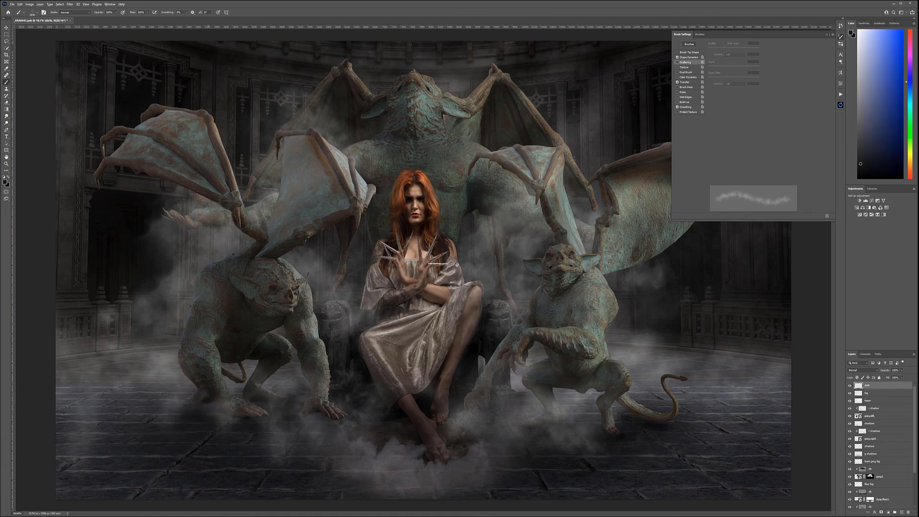
pyautogui.keyDown('alt'); pyautogui.click(185, 358); pyautogui.keyUp('alt')
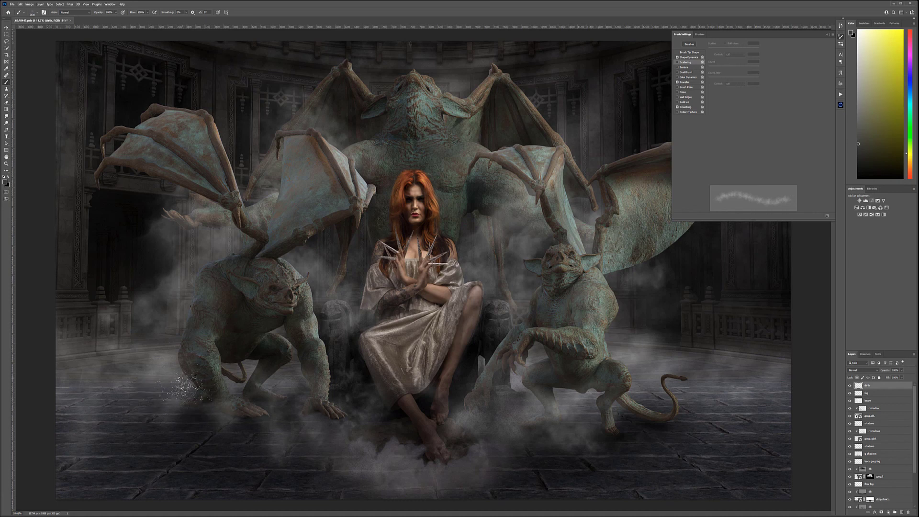
pyautogui.keyDown('alt'); pyautogui.click(86, 340); pyautogui.keyUp('alt')
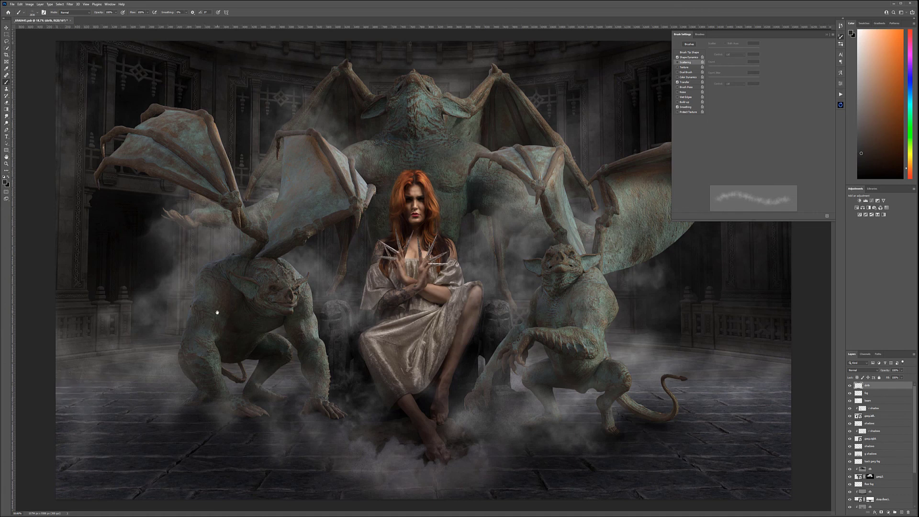
pyautogui.keyDown('alt'); pyautogui.click(94, 447); pyautogui.keyUp('alt')
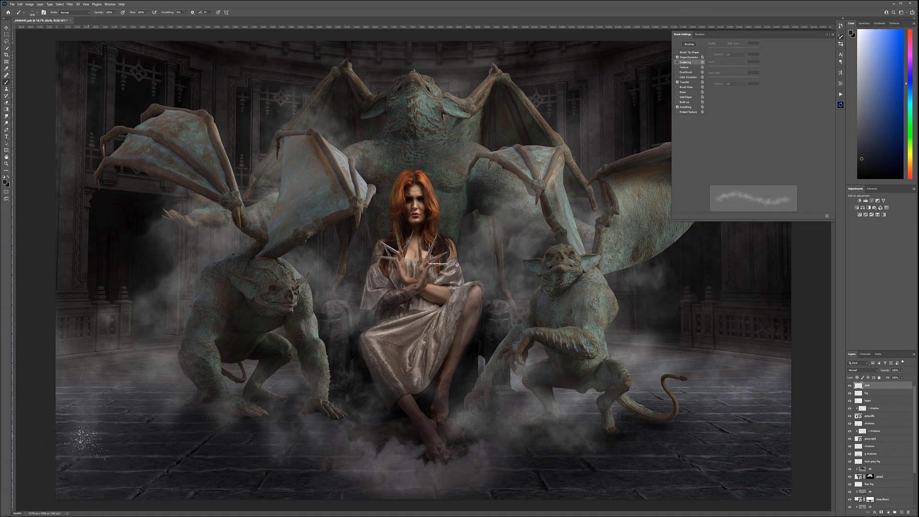
pyautogui.keyDown('alt'); pyautogui.click(423, 479); pyautogui.keyUp('alt')
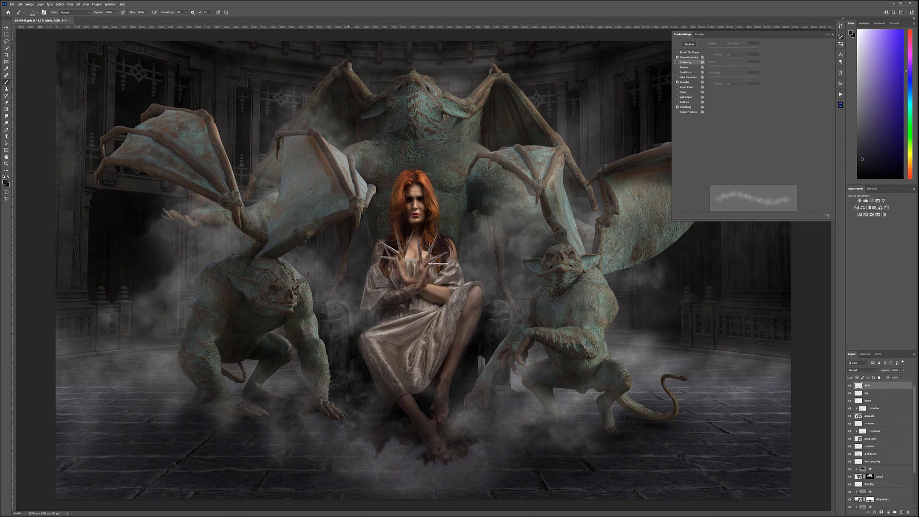
# Dab light speckles beside the woman's left arm, then sample a dark brown from the central gargoyle's head
pyautogui.press('x')
pyautogui.moveTo(332, 236); pyautogui.dragTo(340, 261)
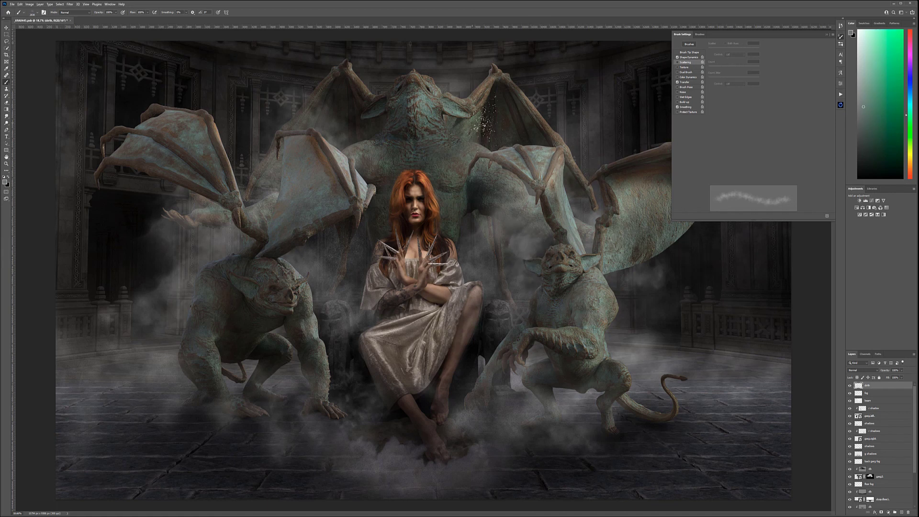
pyautogui.keyDown('alt'); pyautogui.click(529, 55); pyautogui.keyUp('alt')
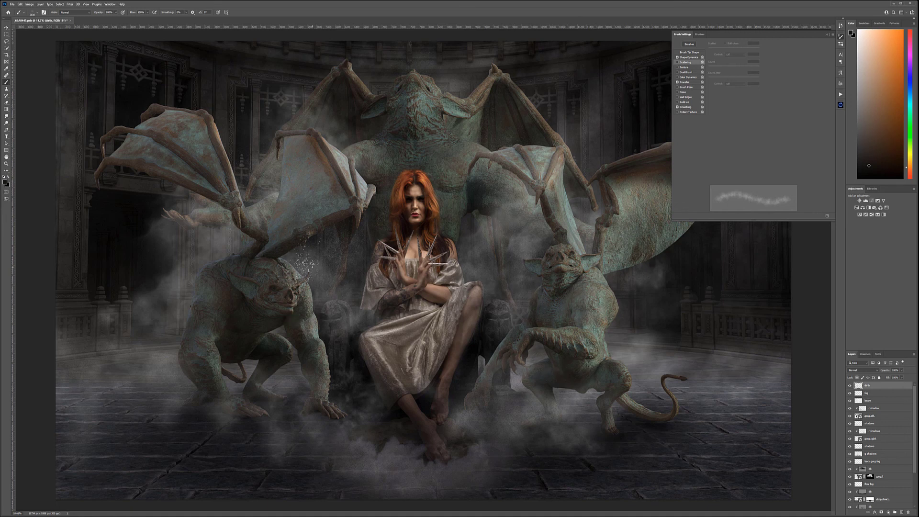
pyautogui.scroll(-3, 421, 447)
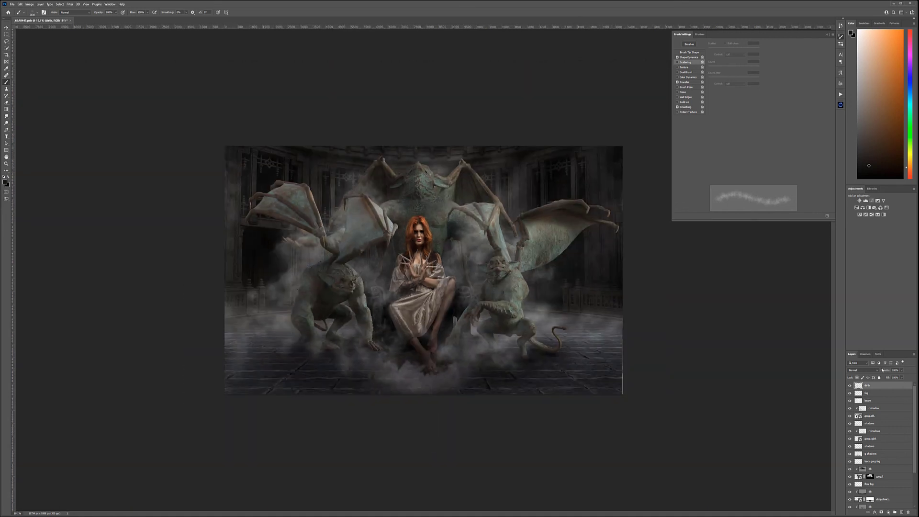
# Add a new layer named pdb, fill it with 50% grey, and set it to Soft Light
pyautogui.click(902, 513)
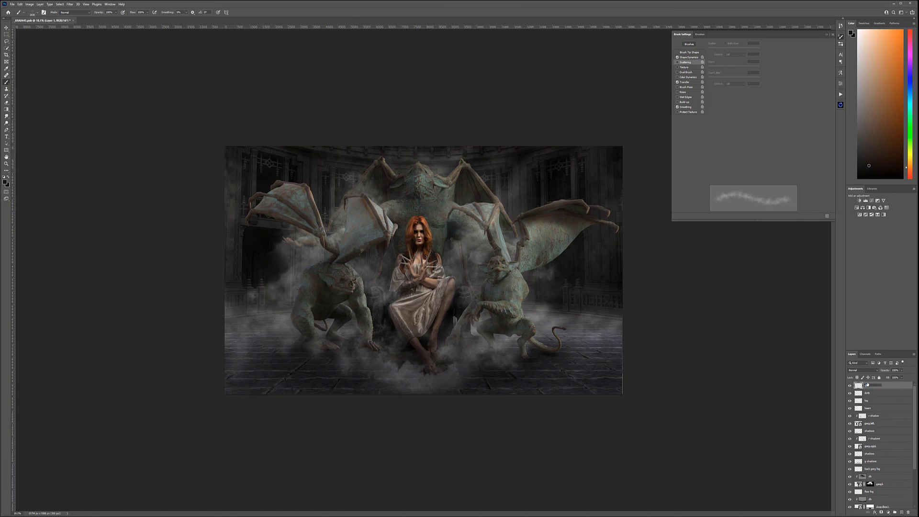
pyautogui.press('Return')
pyautogui.hotkey('shift', 'F5')
pyautogui.press('Return')
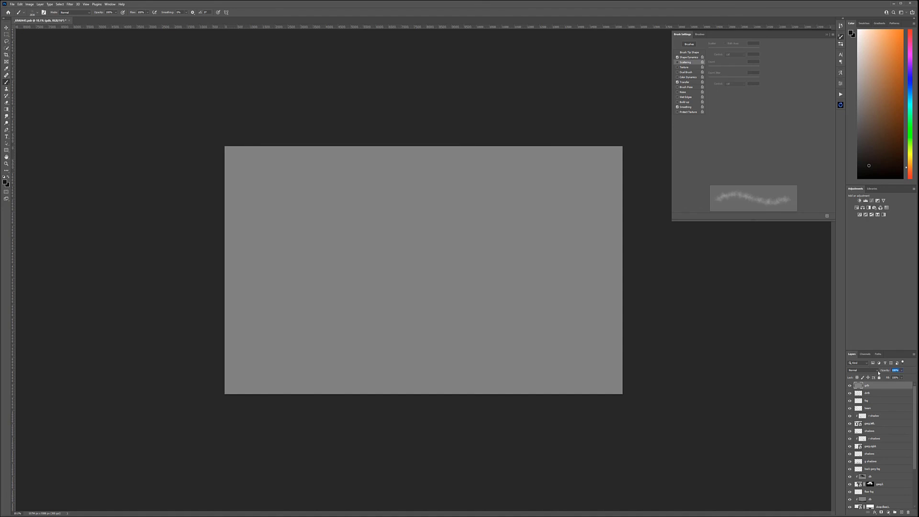
pyautogui.click(878, 371)
pyautogui.click(864, 440)
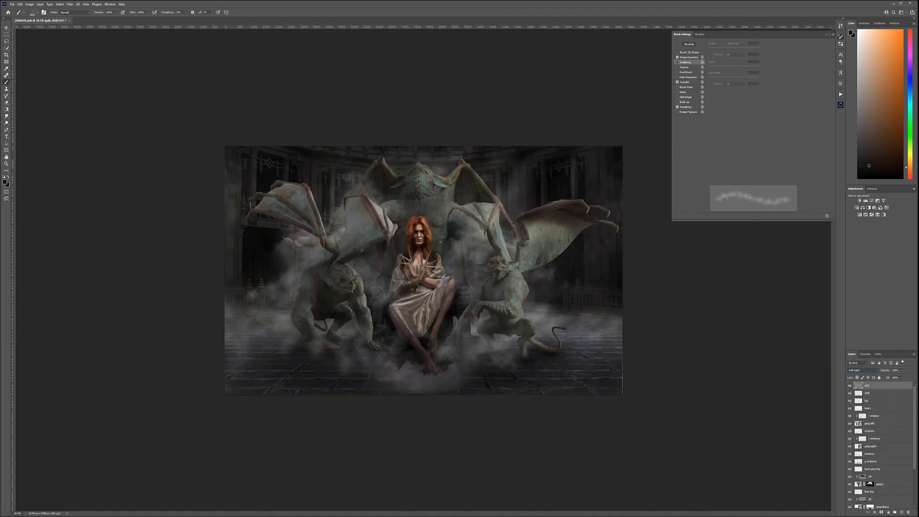
# With a black Soft Round brush at 10% opacity, burn in the fog over the left doorway
pyautogui.rightClick(366, 209)
pyautogui.click(421, 286)
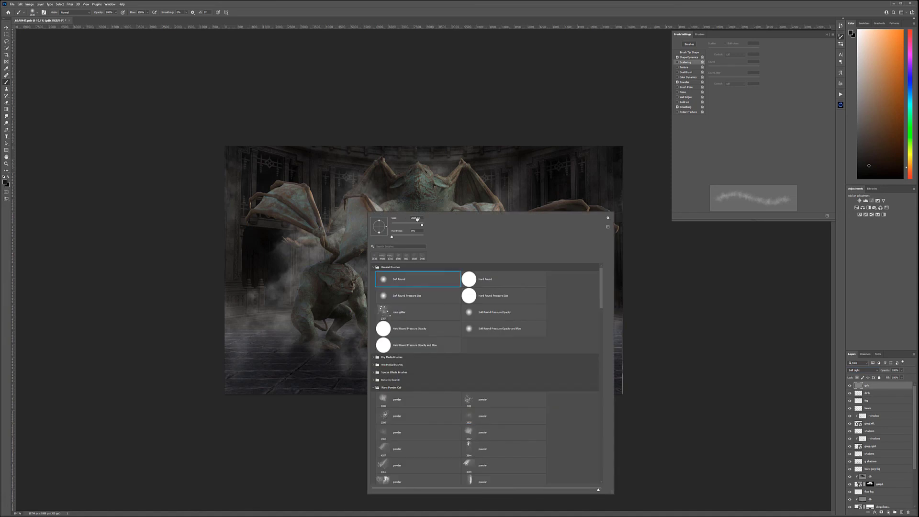
pyautogui.click(140, 97)
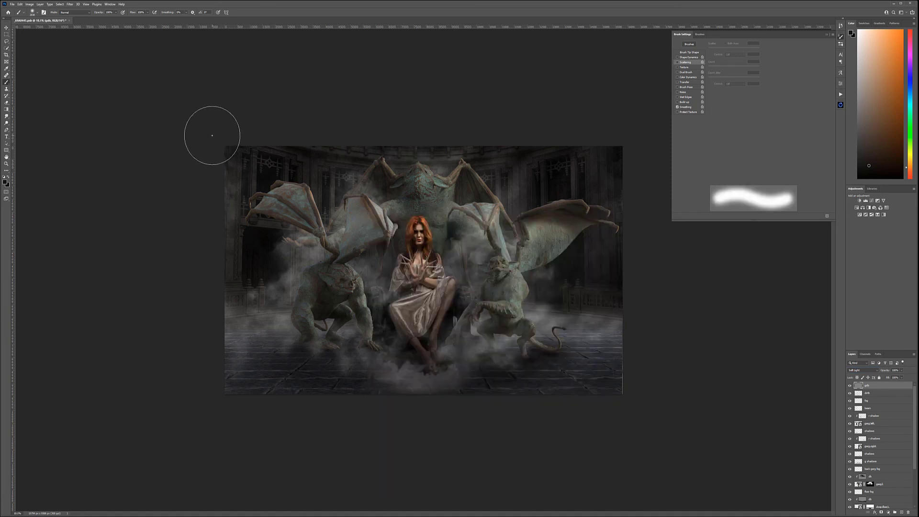
pyautogui.press('d')
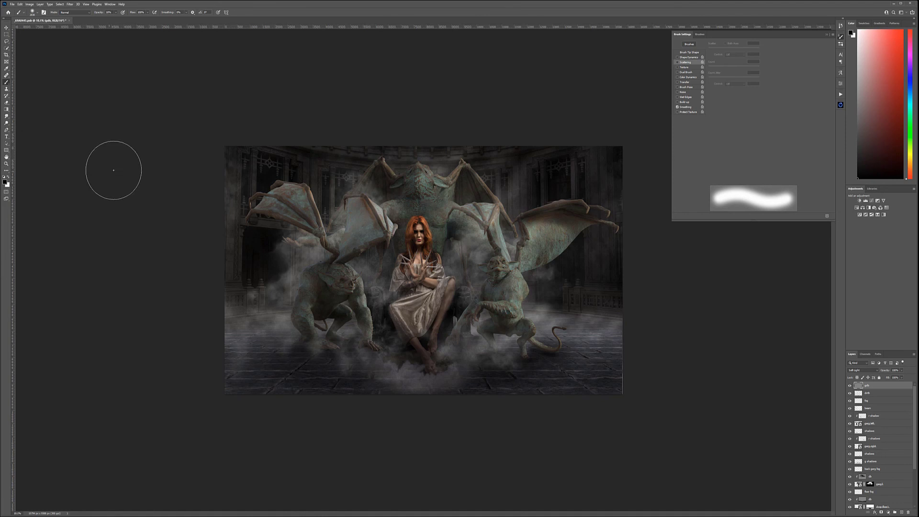
pyautogui.press('1')
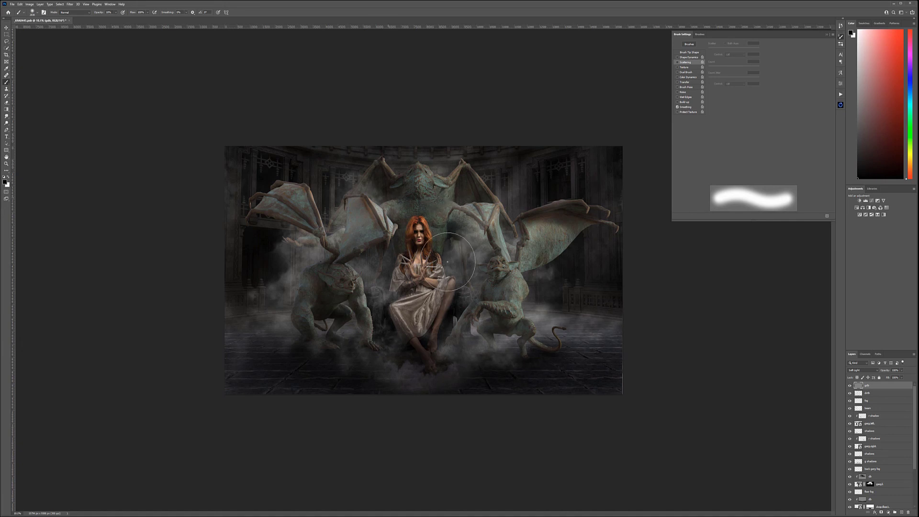
pyautogui.press('x')
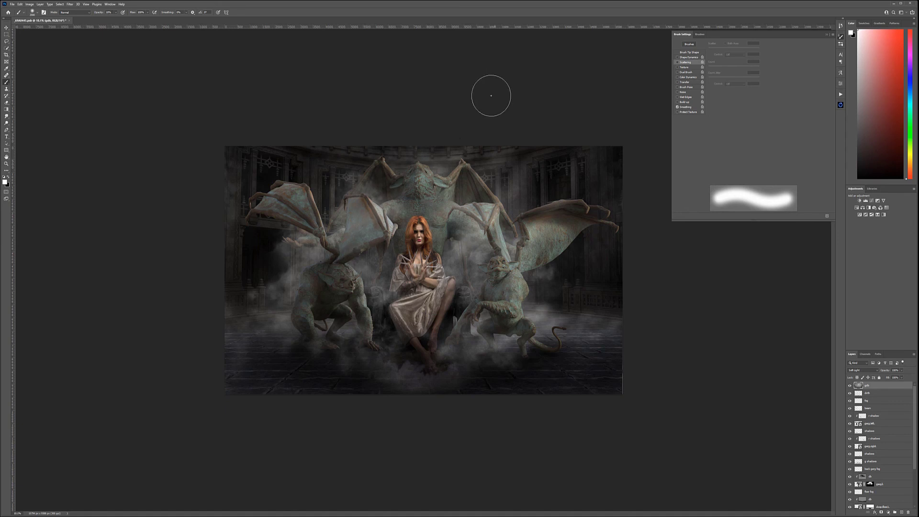
pyautogui.press('x')
pyautogui.press(']')
pyautogui.press(']')
pyautogui.press(']')
pyautogui.moveTo(258, 274)
pyautogui.mouseDown()
pyautogui.moveTo(230, 263)
pyautogui.moveTo(226, 164)
pyautogui.moveTo(284, 376)
pyautogui.moveTo(233, 362)
pyautogui.mouseUp()
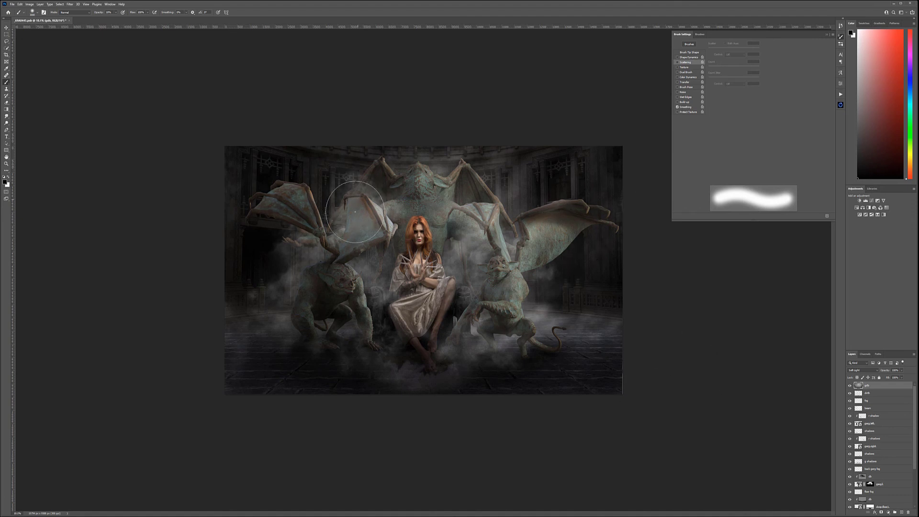
# Select the shadows through r shadows layers and drag the right gargoyle group to its new spot
pyautogui.click(850, 446)
pyautogui.click(850, 446)
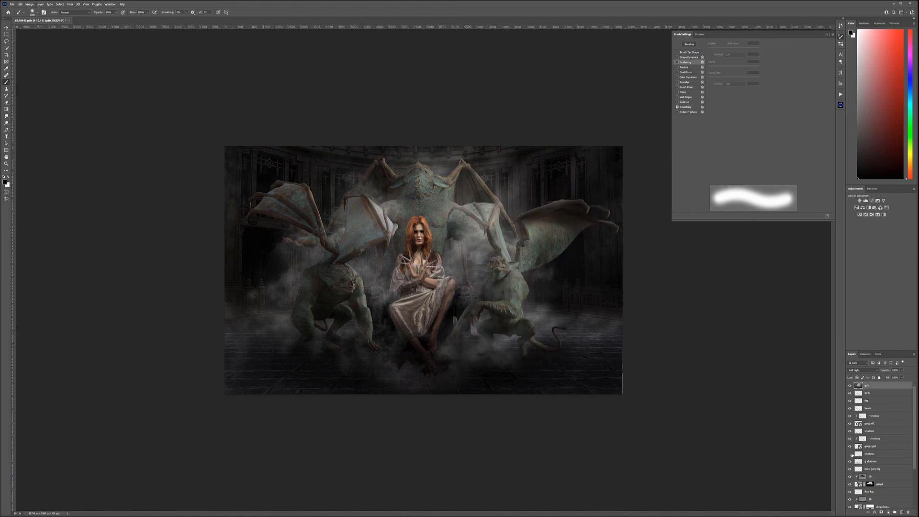
pyautogui.click(875, 455)
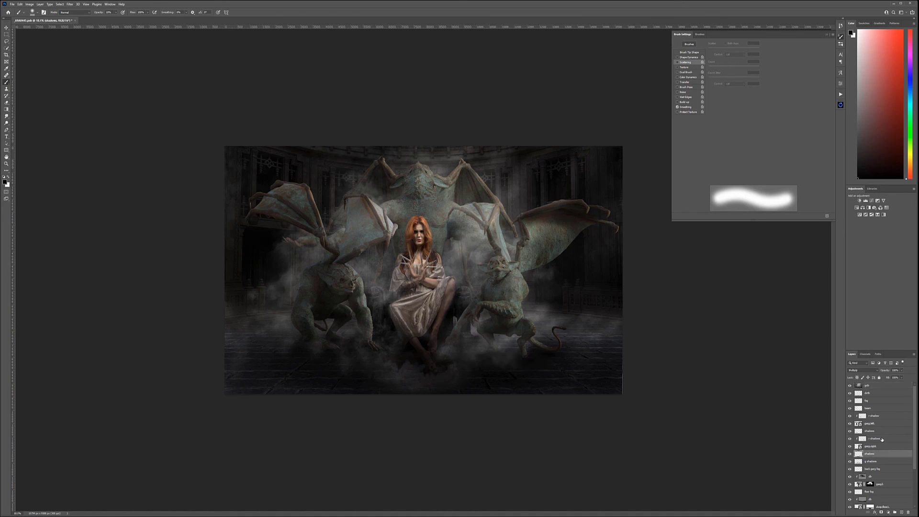
pyautogui.keyDown('shift'); pyautogui.click(903, 440); pyautogui.keyUp('shift')
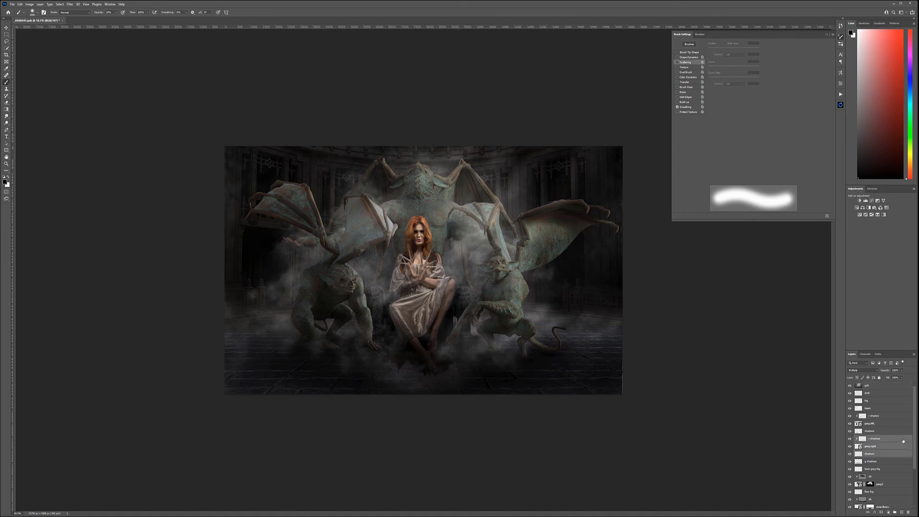
pyautogui.click(6, 27)
pyautogui.moveTo(493, 287); pyautogui.dragTo(517, 296)
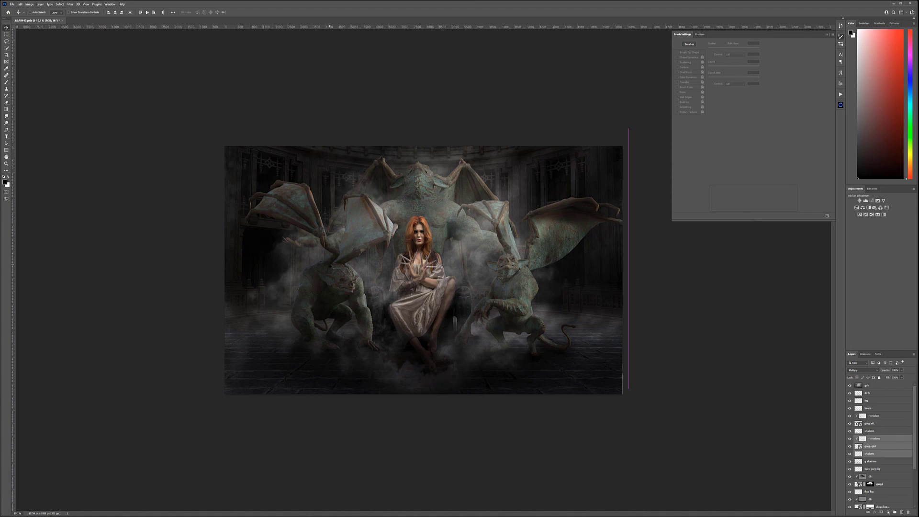
# Compare the garg.left and fog layers, then add a new layer above the fog layer
pyautogui.click(849, 424)
pyautogui.click(849, 424)
pyautogui.scroll(5, 381, 384)
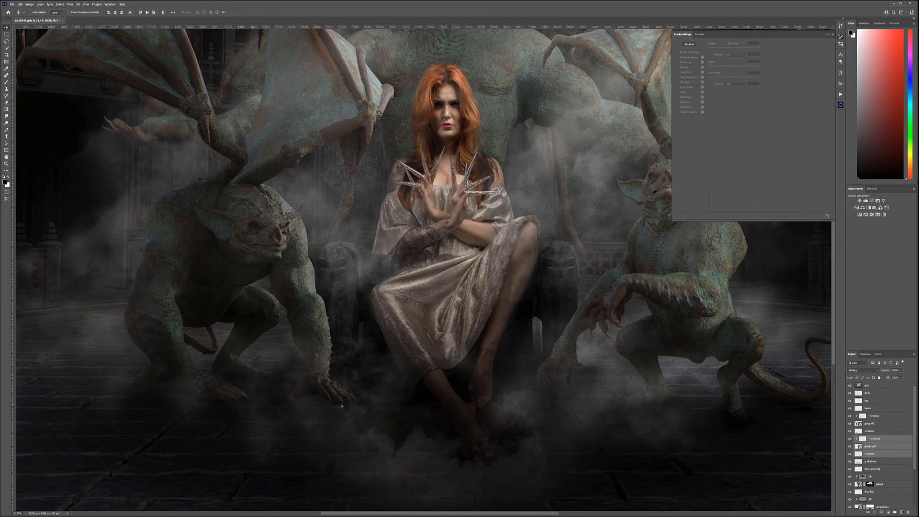
pyautogui.scroll(2, 340, 405)
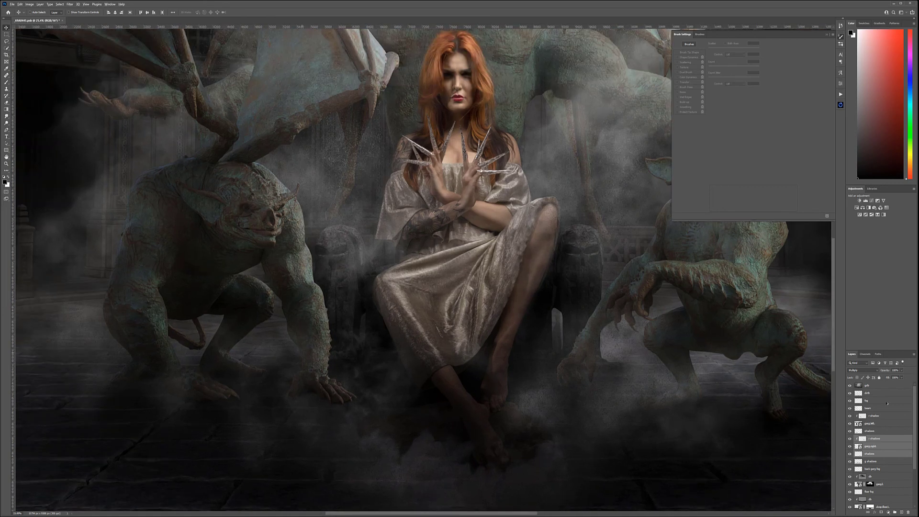
pyautogui.scroll(1, 374, 307)
pyautogui.click(884, 409)
pyautogui.click(880, 402)
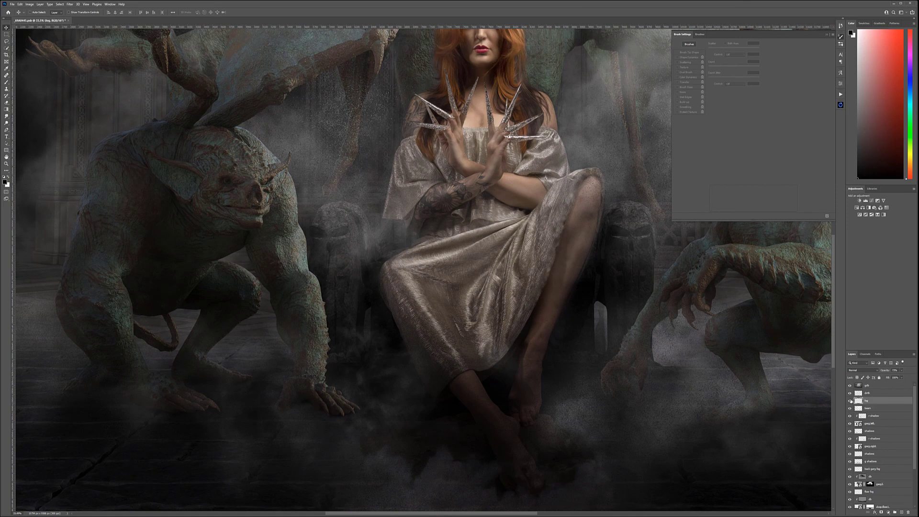
pyautogui.click(851, 401)
pyautogui.click(850, 400)
pyautogui.click(902, 512)
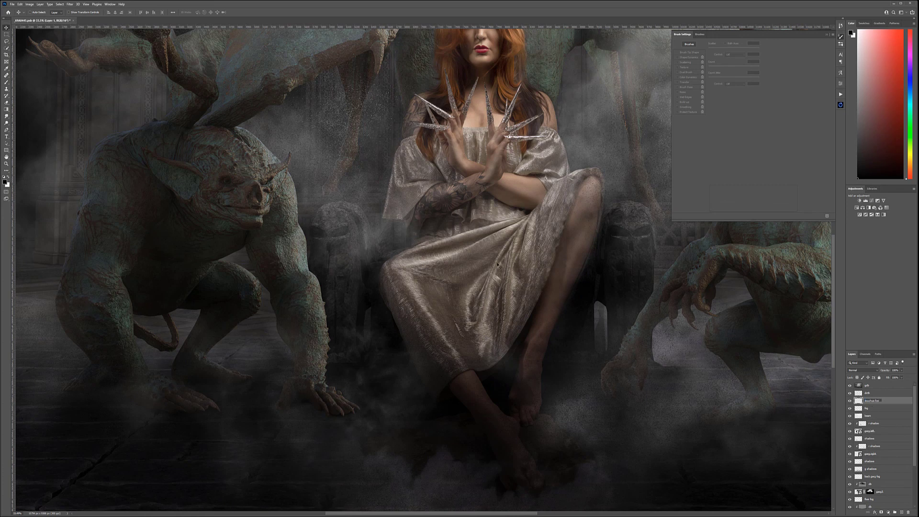
# Set up a smaller white brush and choose the fog 5 brush from the fog folder
pyautogui.click(8, 82)
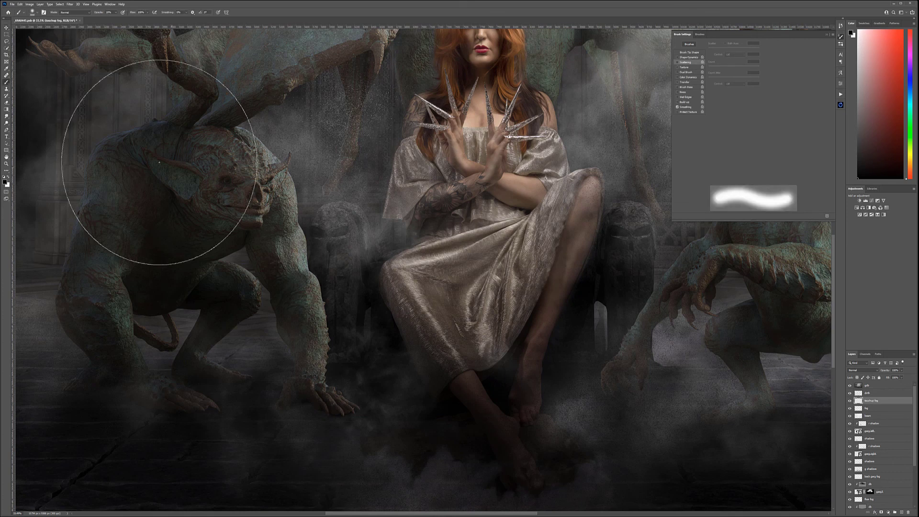
pyautogui.press('x')
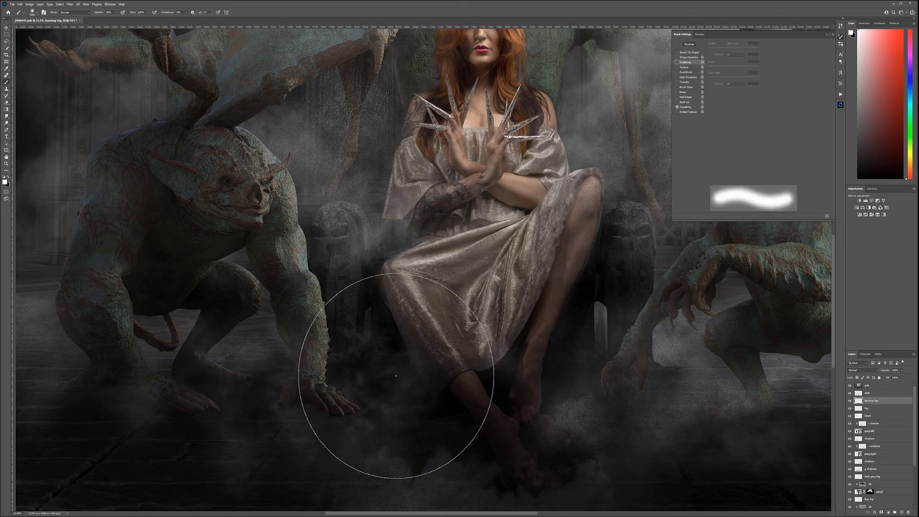
pyautogui.press('[')
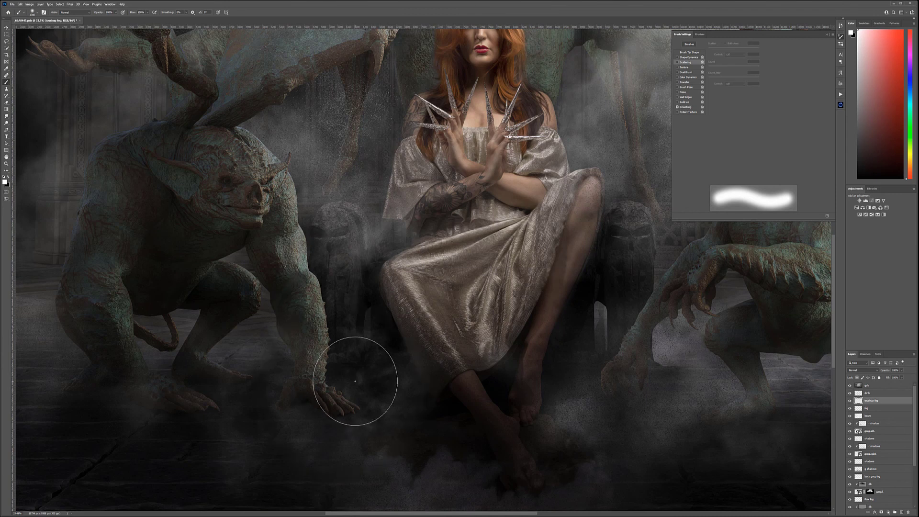
pyautogui.rightClick(359, 378)
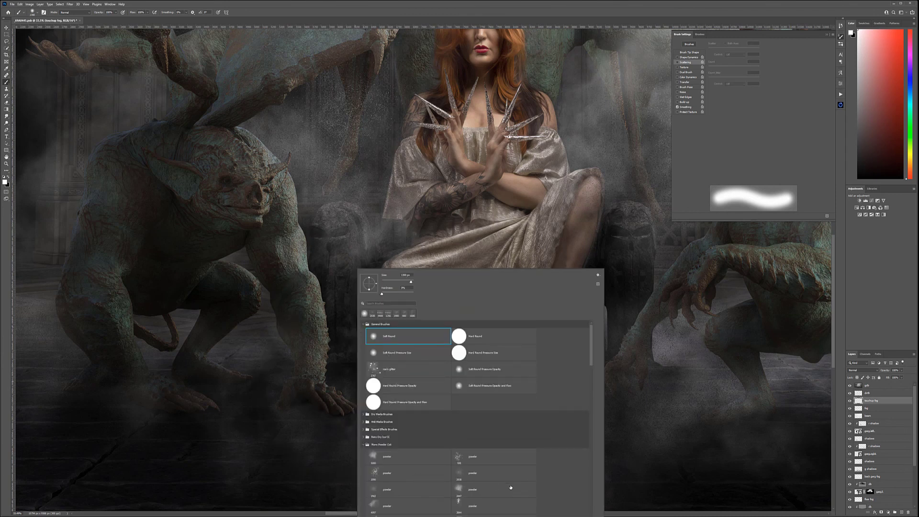
pyautogui.scroll(-2, 492, 488)
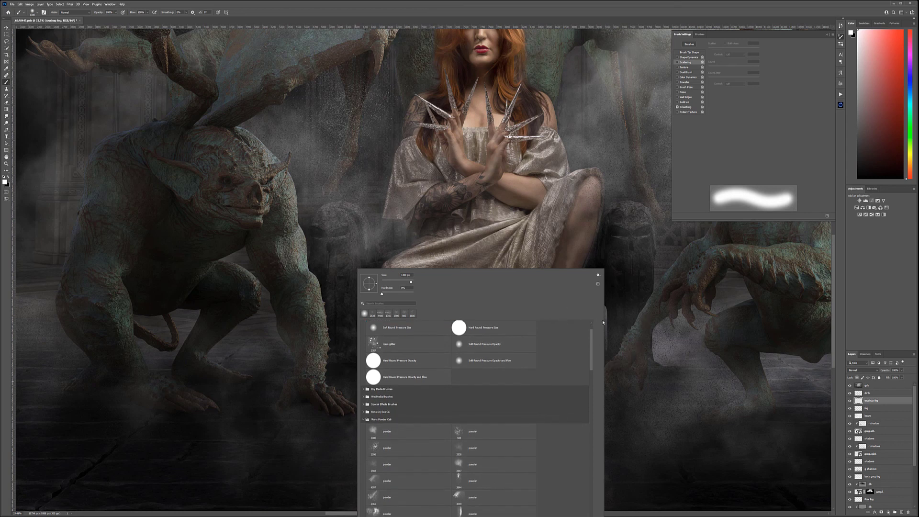
pyautogui.moveTo(591, 338); pyautogui.dragTo(589, 493)
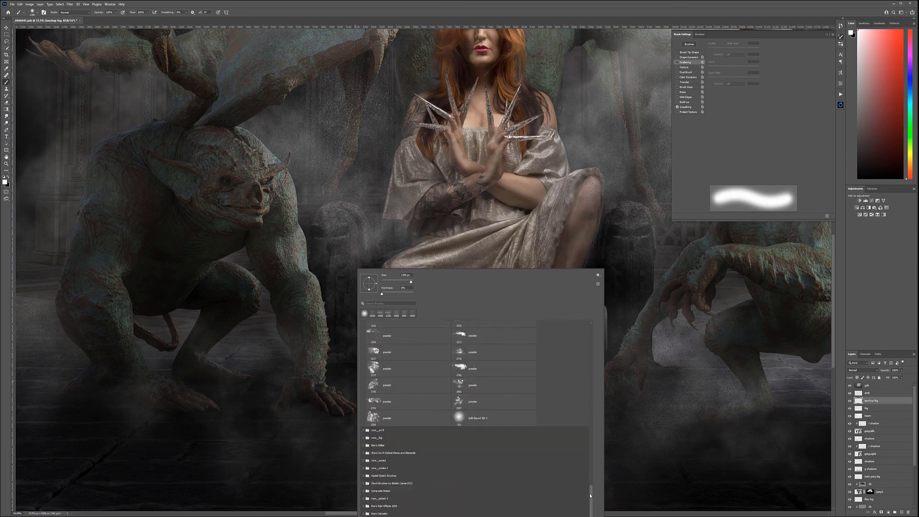
pyautogui.click(362, 437)
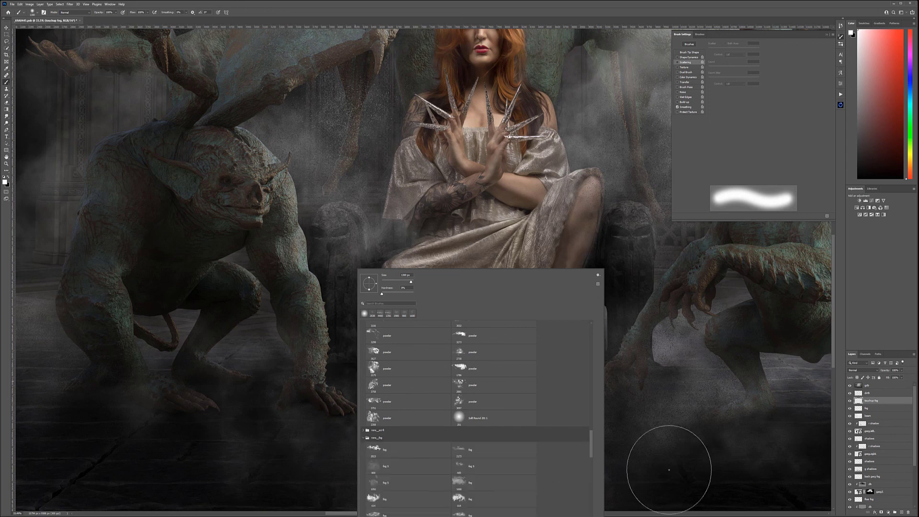
pyautogui.doubleClick(384, 466)
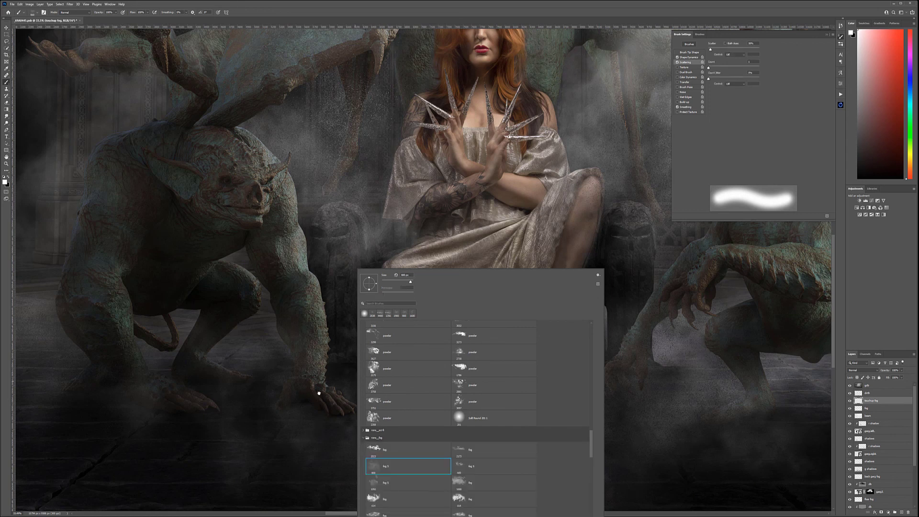
# Try fog clouds over the gargoyle's claws with different fog brushes, undoing the results
pyautogui.click(358, 412)
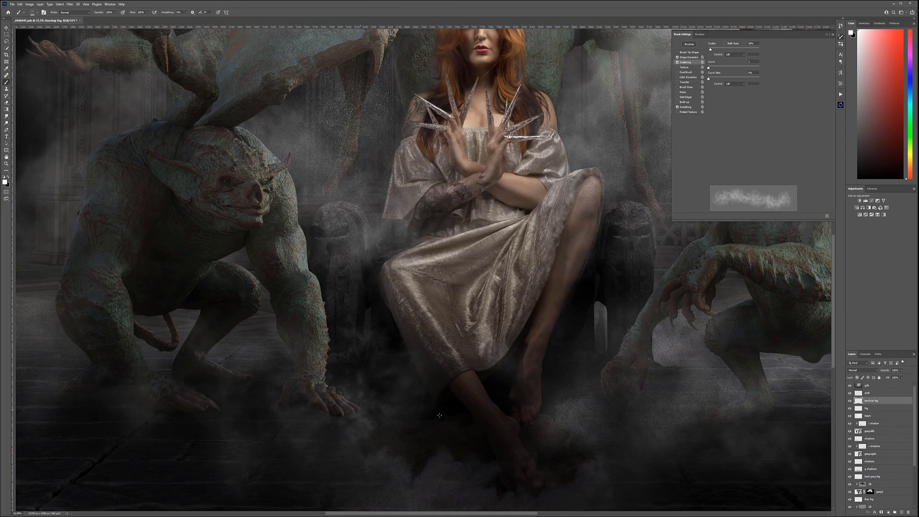
pyautogui.rightClick(342, 410)
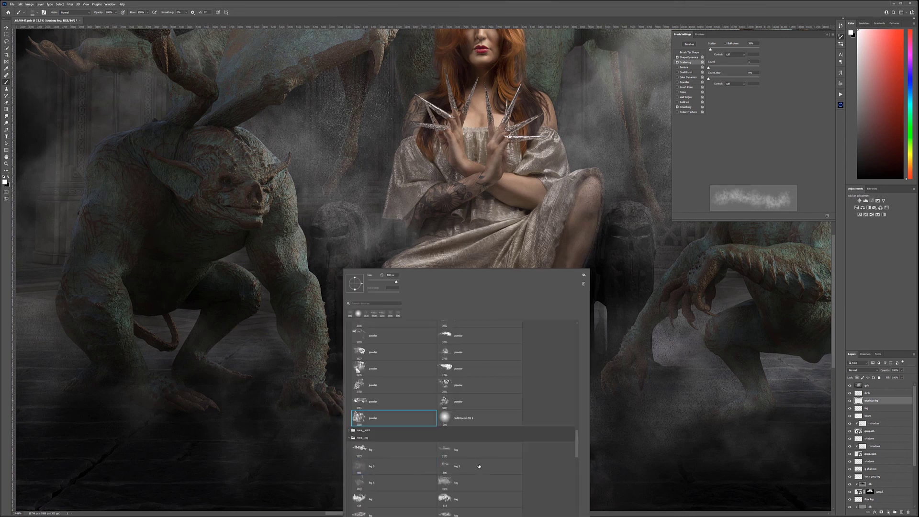
pyautogui.scroll(-1, 481, 480)
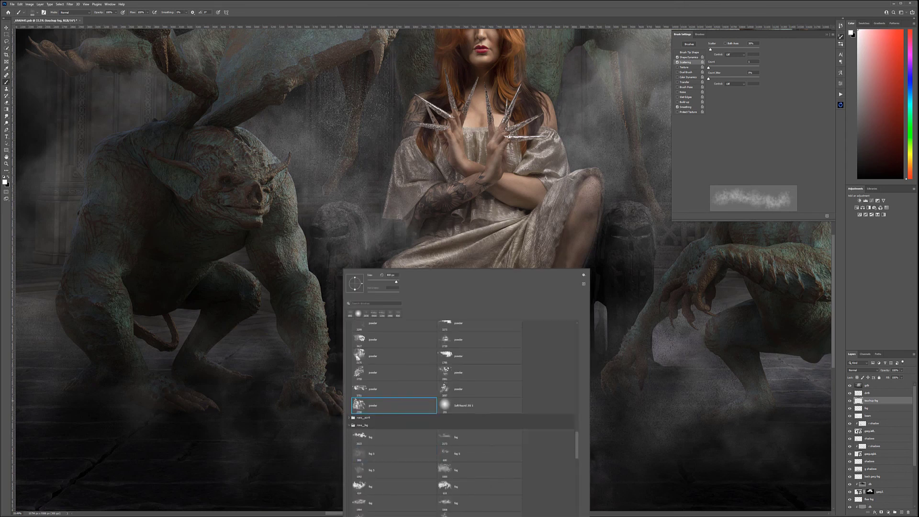
pyautogui.moveTo(306, 424); pyautogui.dragTo(345, 414)
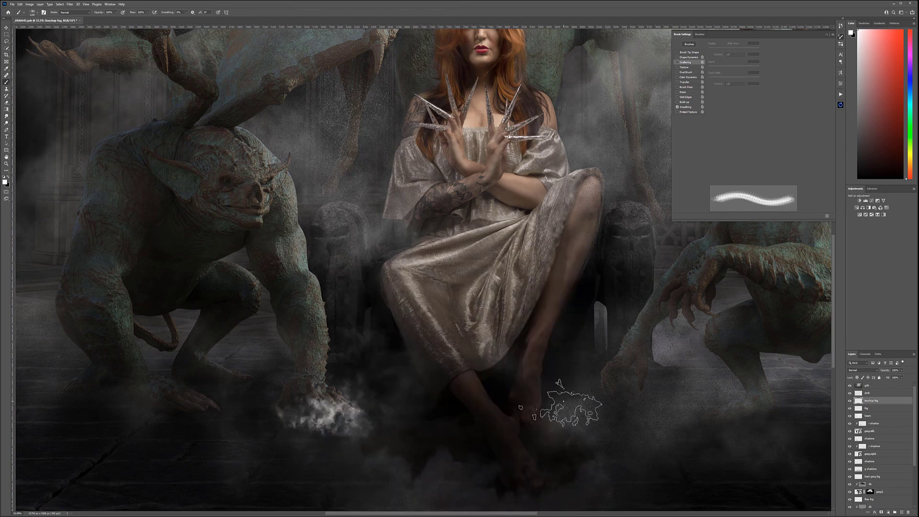
pyautogui.hotkey('ctrl', 'z')
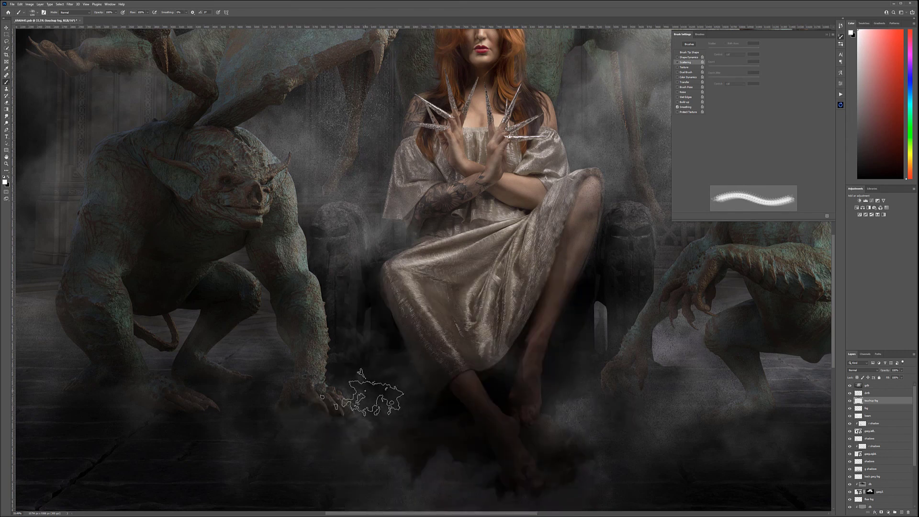
pyautogui.rightClick(378, 391)
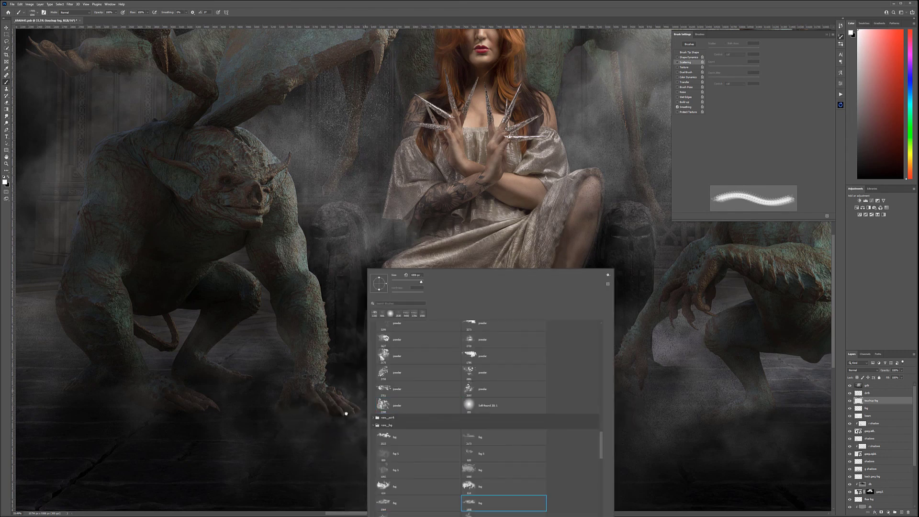
pyautogui.doubleClick(389, 437)
pyautogui.hotkey('ctrl', 'shift', 'z')
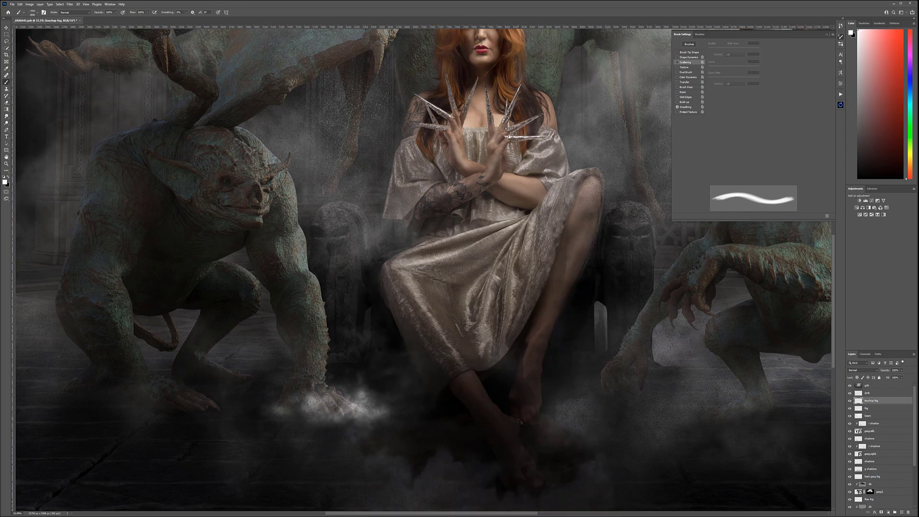
pyautogui.hotkey('ctrl', 'z')
# Brush faint fog at 30% opacity across the left gargoyle's feet
pyautogui.press('3')
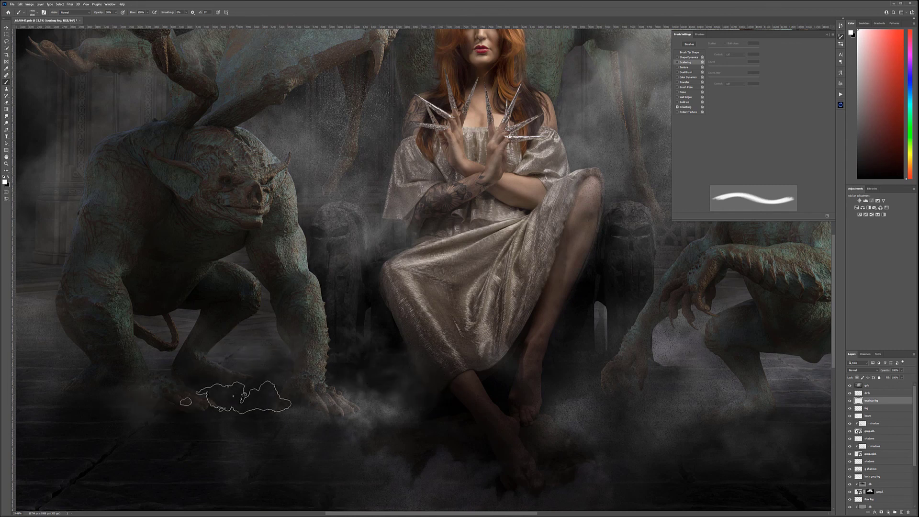
pyautogui.moveTo(214, 369)
pyautogui.mouseDown()
pyautogui.moveTo(253, 407)
pyautogui.moveTo(289, 428)
pyautogui.moveTo(254, 414)
pyautogui.moveTo(544, 444)
pyautogui.moveTo(500, 452)
pyautogui.moveTo(782, 477)
pyautogui.moveTo(447, 416)
pyautogui.moveTo(437, 381)
pyautogui.moveTo(782, 484)
pyautogui.moveTo(812, 401)
pyautogui.moveTo(775, 428)
pyautogui.moveTo(712, 409)
pyautogui.moveTo(550, 307)
pyautogui.moveTo(899, 461)
pyautogui.moveTo(630, 414)
pyautogui.moveTo(513, 361)
pyautogui.mouseUp()
pyautogui.scroll(-2, 514, 361)
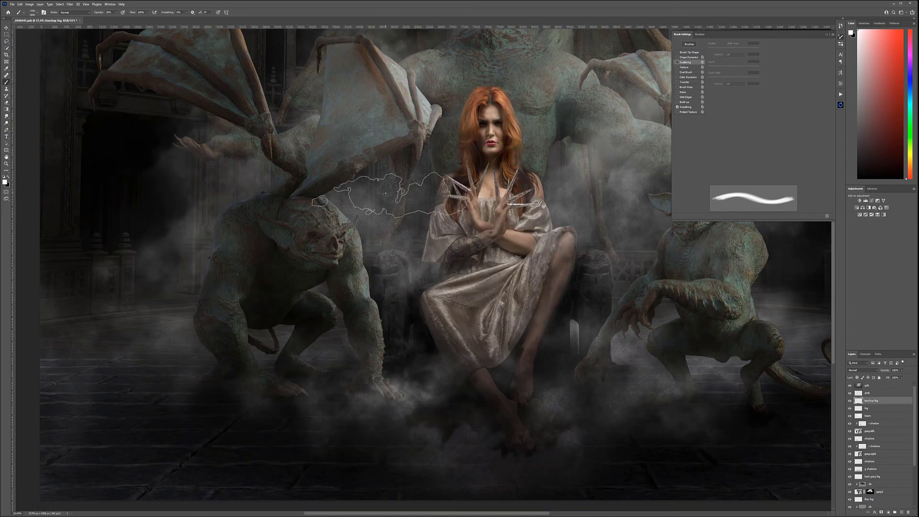
# Brush faint fog haze over the image's top-left and top-right corners
pyautogui.scroll(-3, 469, 348)
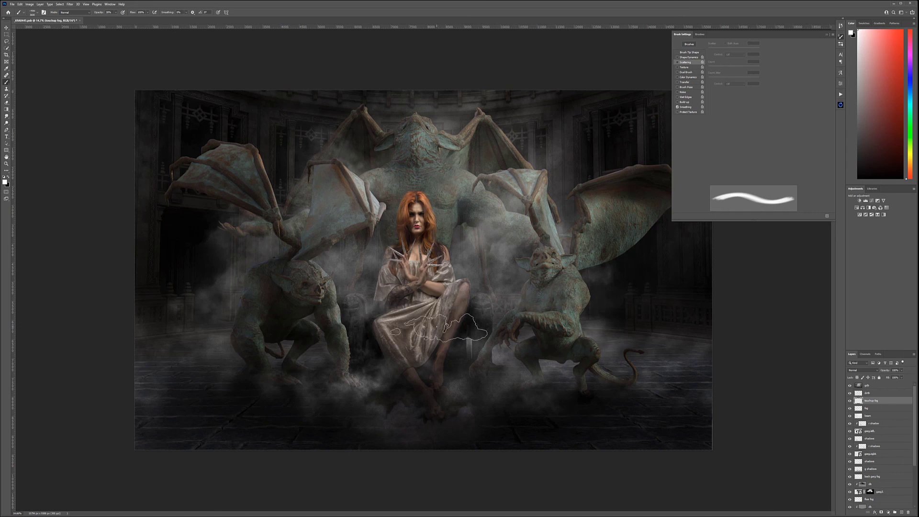
pyautogui.click(120, 97)
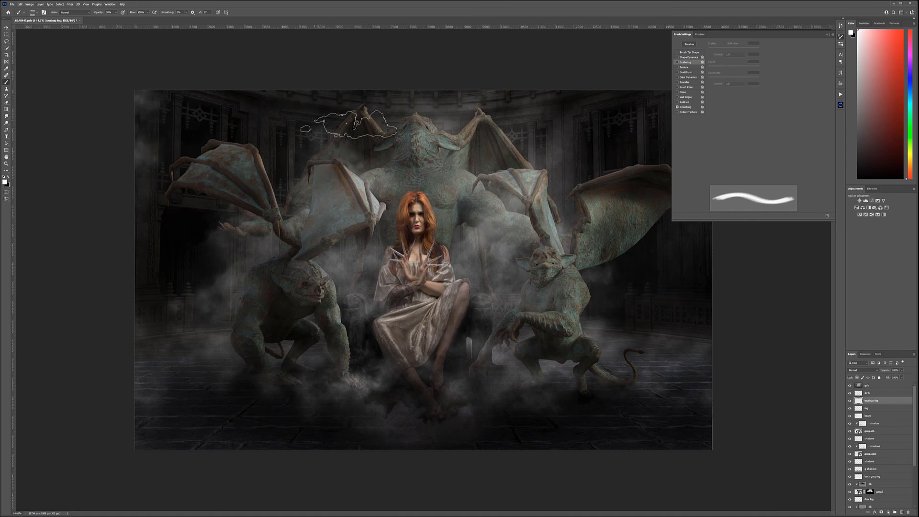
pyautogui.scroll(-2, 486, 301)
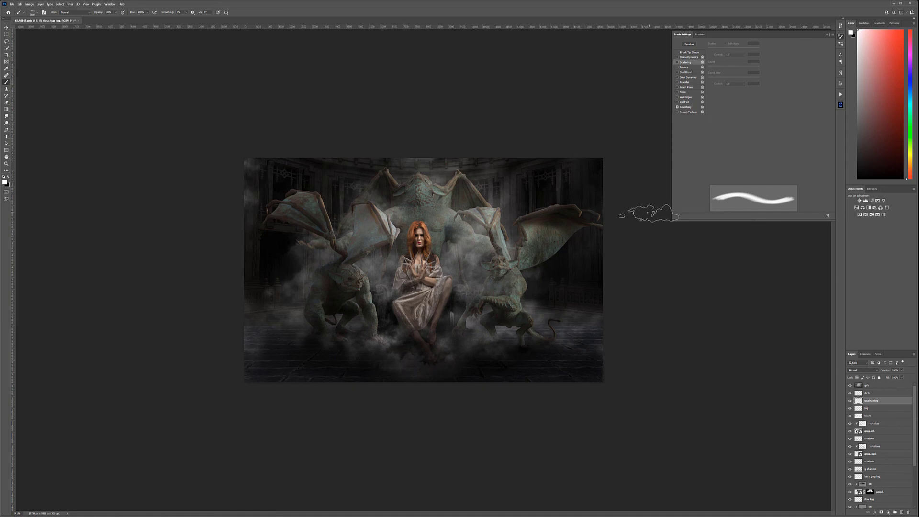
pyautogui.moveTo(609, 163)
pyautogui.mouseDown()
pyautogui.moveTo(584, 156)
pyautogui.moveTo(598, 211)
pyautogui.mouseUp()
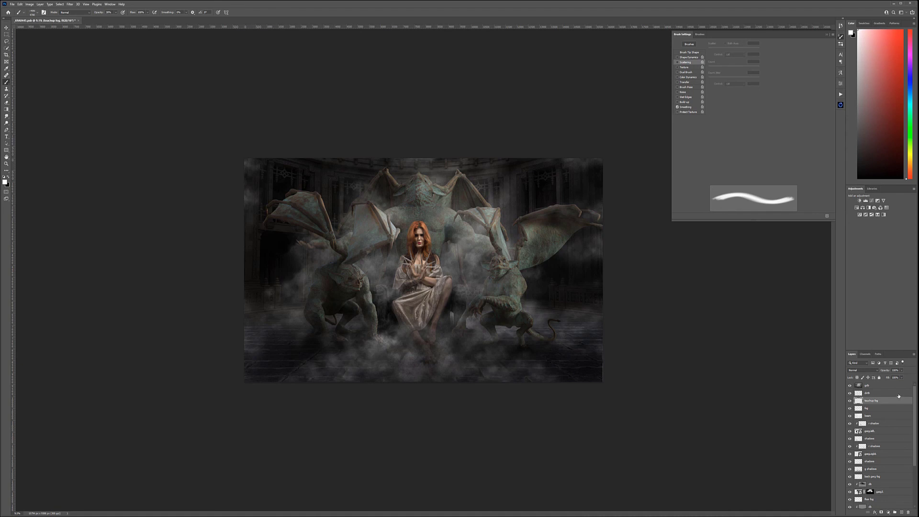
# Pick another fog brush, drop the fog layer to about 59% opacity, and select the gdb layer
pyautogui.rightClick(397, 339)
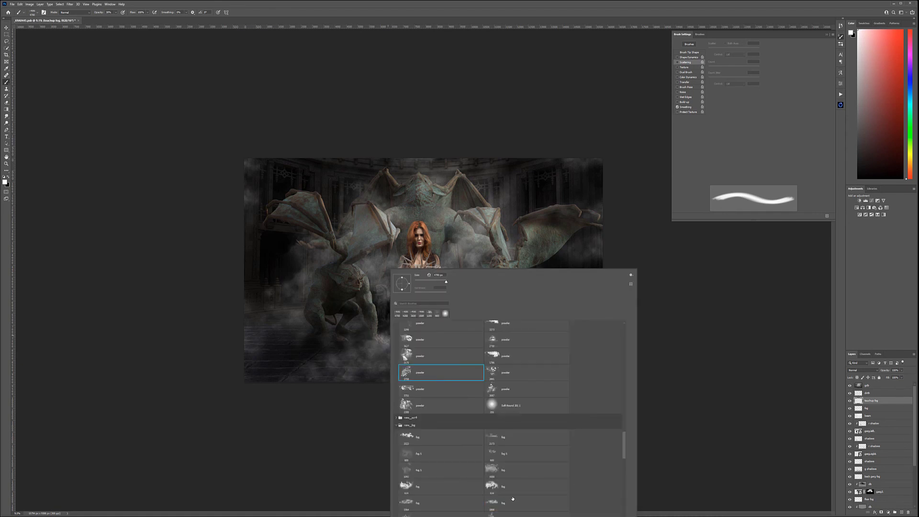
pyautogui.doubleClick(416, 448)
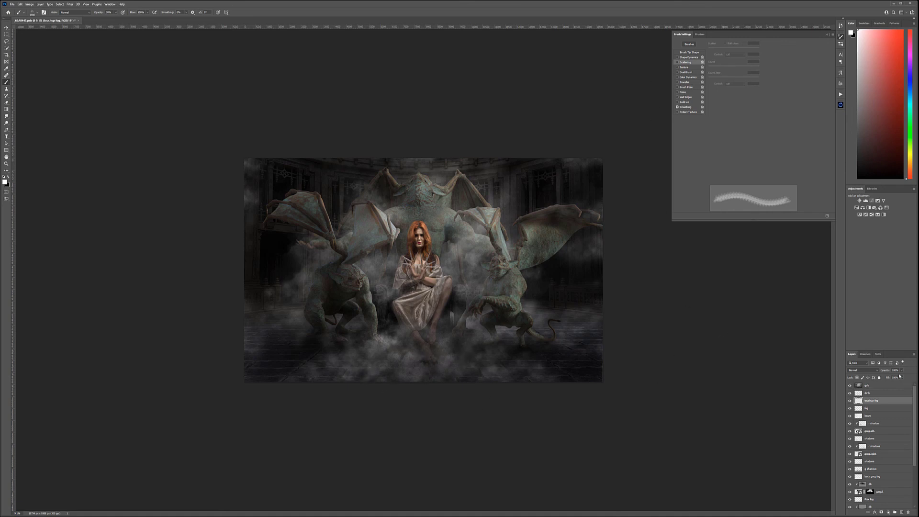
pyautogui.moveTo(902, 370)
pyautogui.mouseDown()
pyautogui.moveTo(892, 377)
pyautogui.moveTo(900, 377)
pyautogui.mouseUp()
pyautogui.click(895, 385)
pyautogui.click(7, 28)
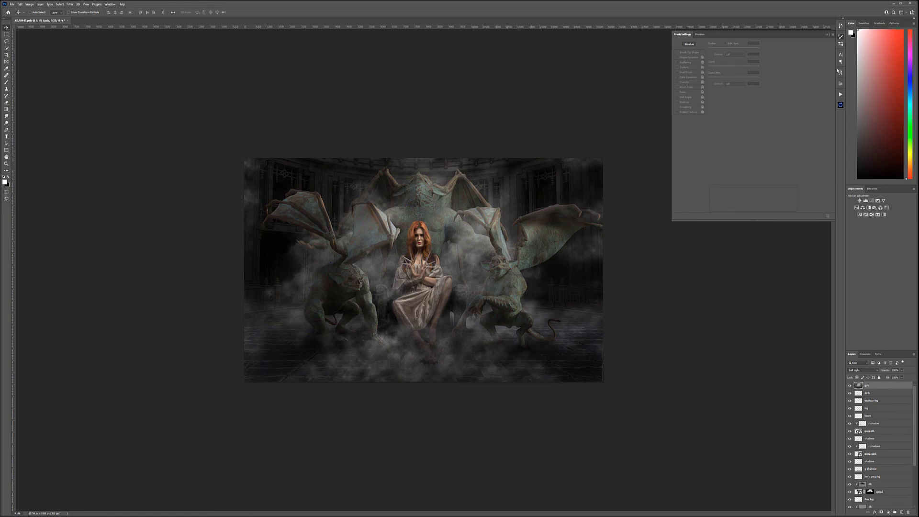
# Generate an Oniric glow and raise its threshold using the X-Ray preview
pyautogui.click(839, 105)
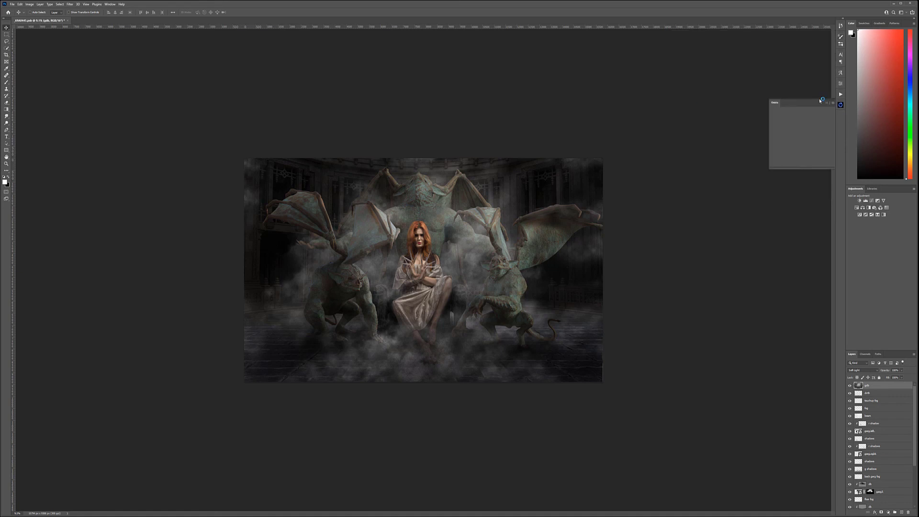
pyautogui.press('b')
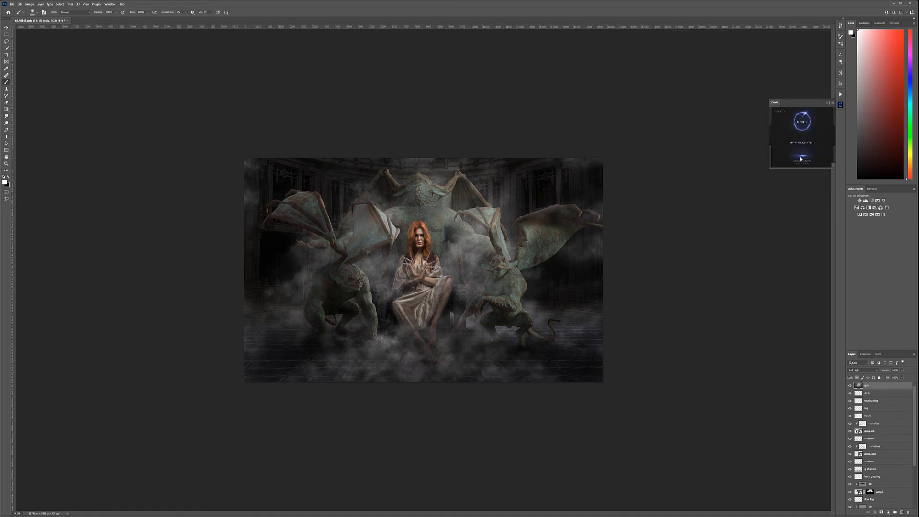
pyautogui.click(812, 140)
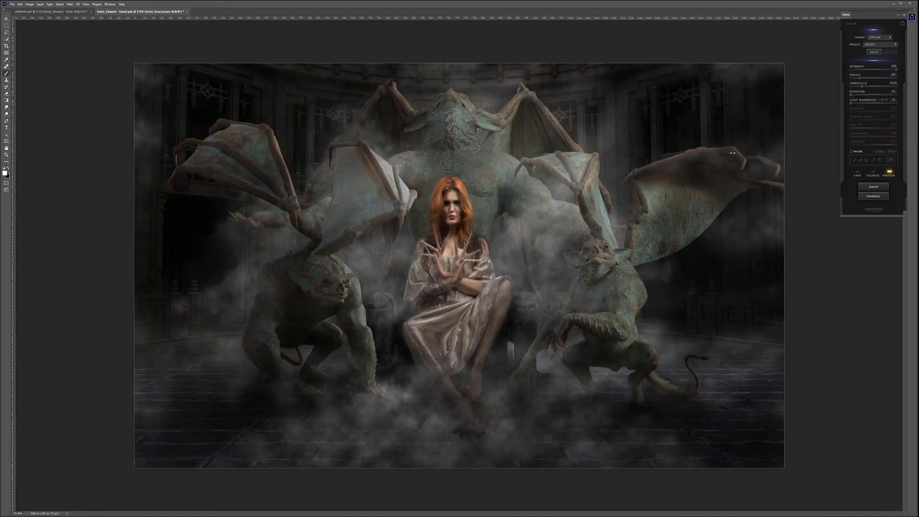
pyautogui.click(857, 172)
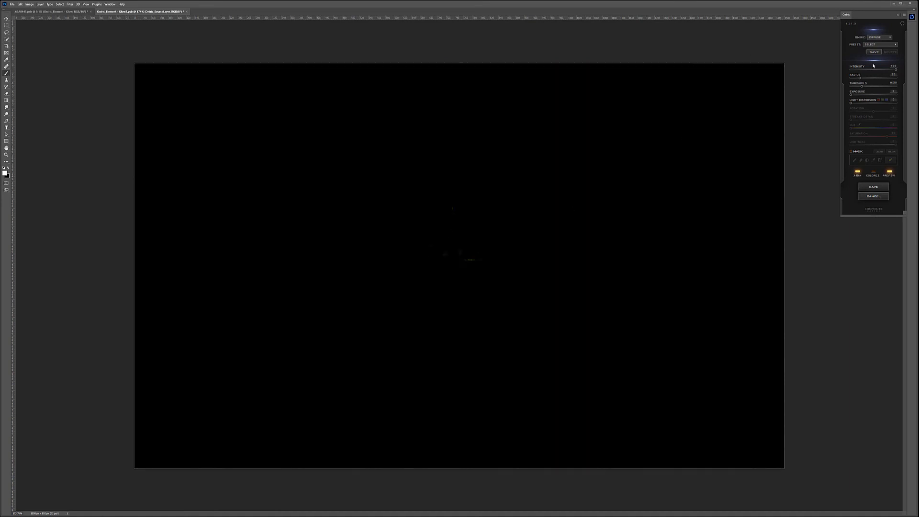
pyautogui.moveTo(861, 86); pyautogui.dragTo(878, 88)
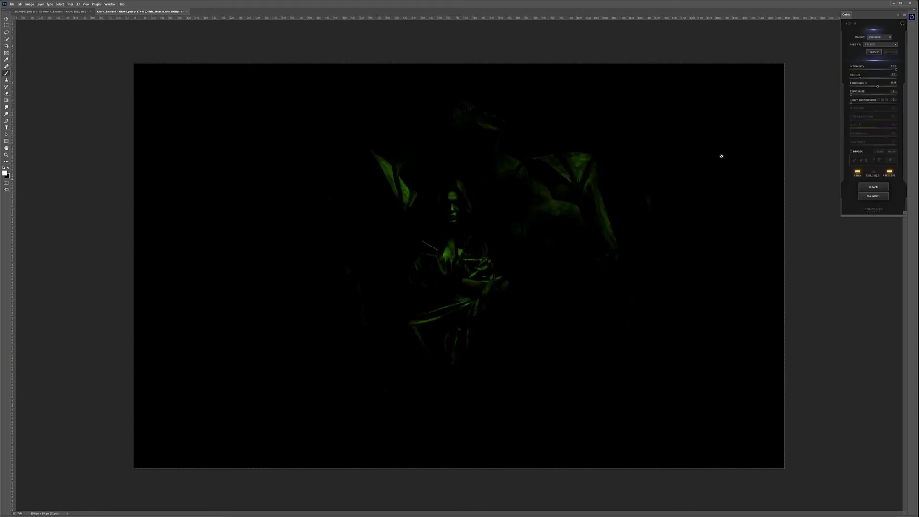
pyautogui.moveTo(877, 87); pyautogui.dragTo(879, 88)
pyautogui.click(857, 171)
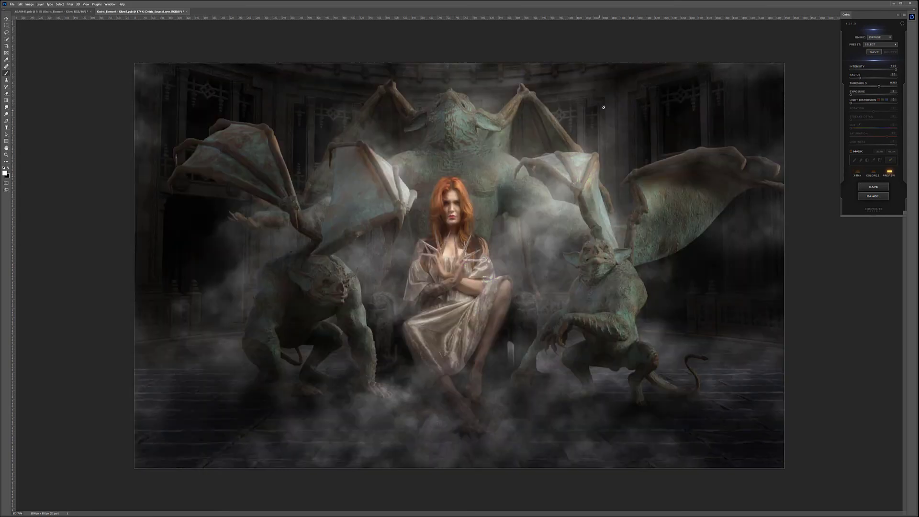
# Save the glow as a new Oniric element named 'glow'
pyautogui.click(873, 187)
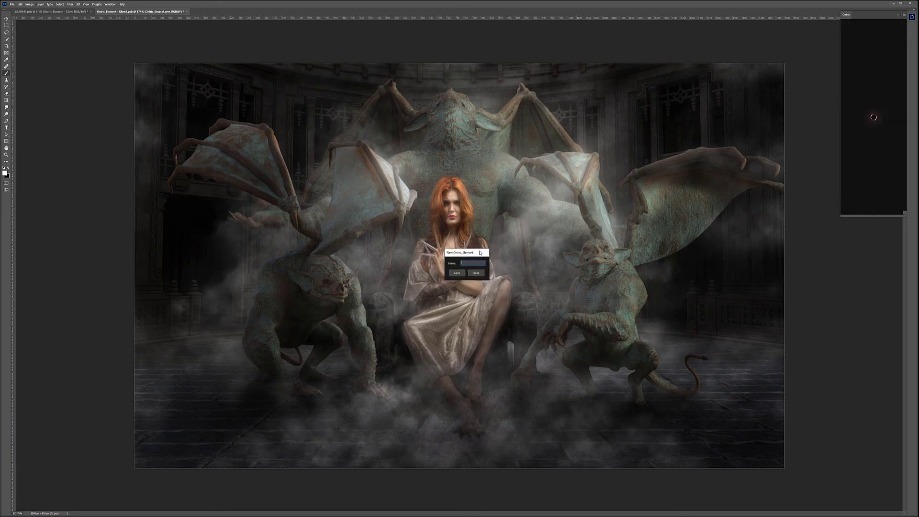
pyautogui.write('glow')
pyautogui.press('Return')
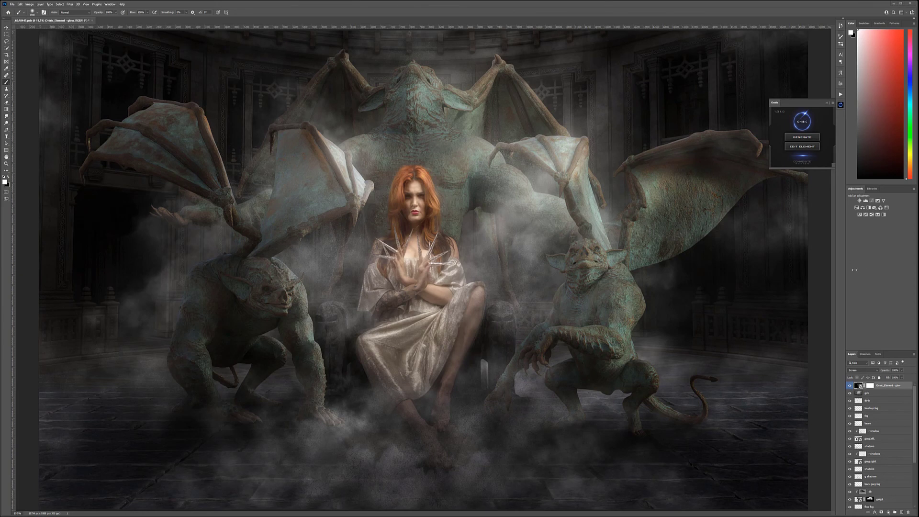
pyautogui.scroll(-2, 500, 264)
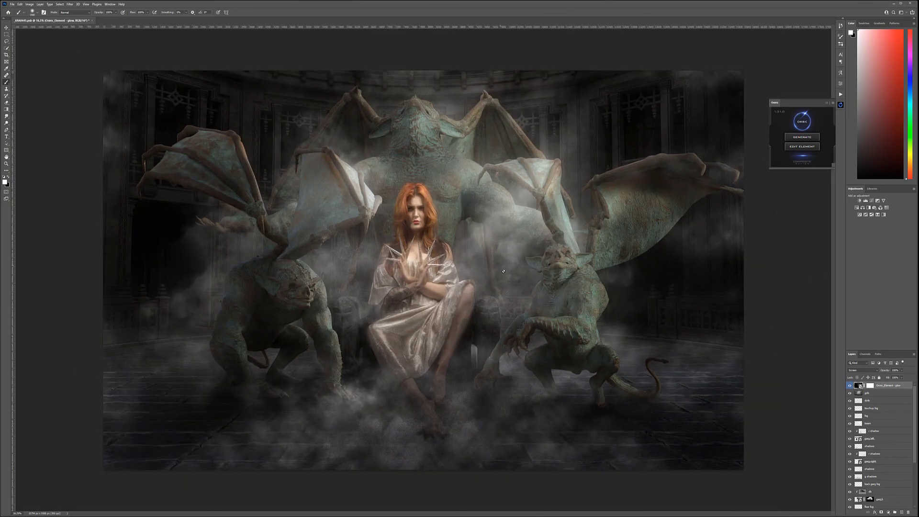
pyautogui.click(870, 386)
pyautogui.press('x')
pyautogui.press('1')
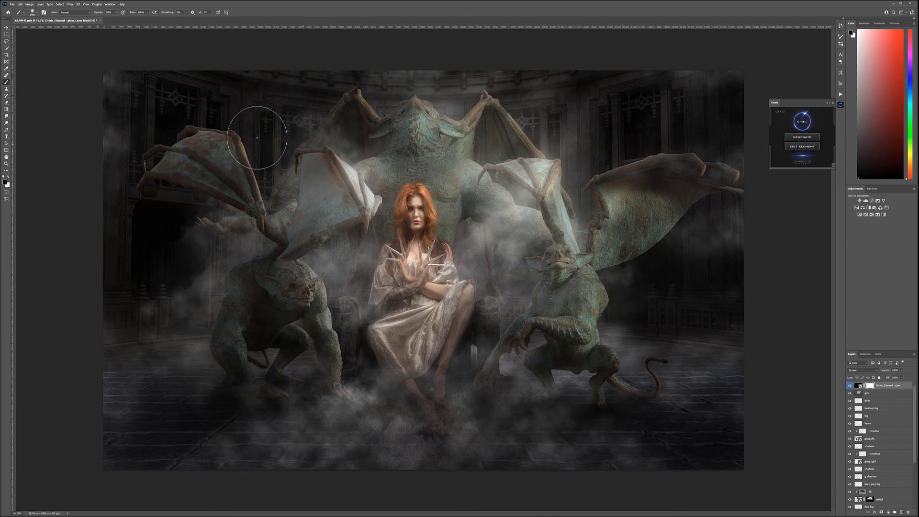
pyautogui.click(850, 386)
pyautogui.click(850, 385)
pyautogui.click(850, 385)
pyautogui.click(850, 385)
pyautogui.click(7, 29)
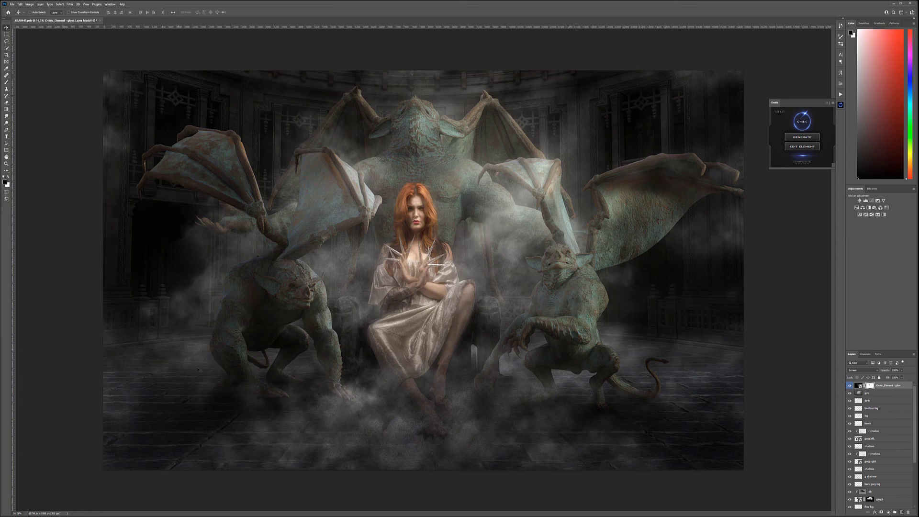
pyautogui.scroll(-3, 532, 349)
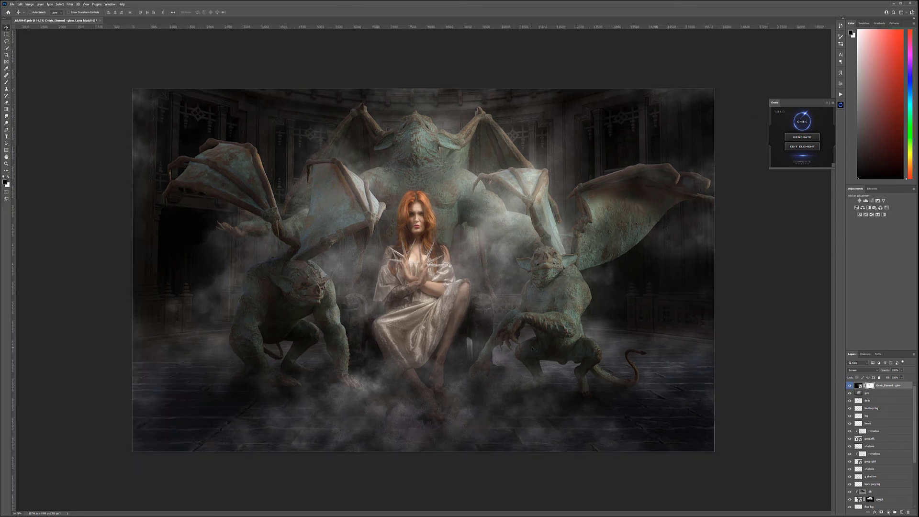
pyautogui.scroll(2, 275, 254)
# Add a new layer filled with 50% gray and name it grain
pyautogui.click(899, 512)
pyautogui.press('x')
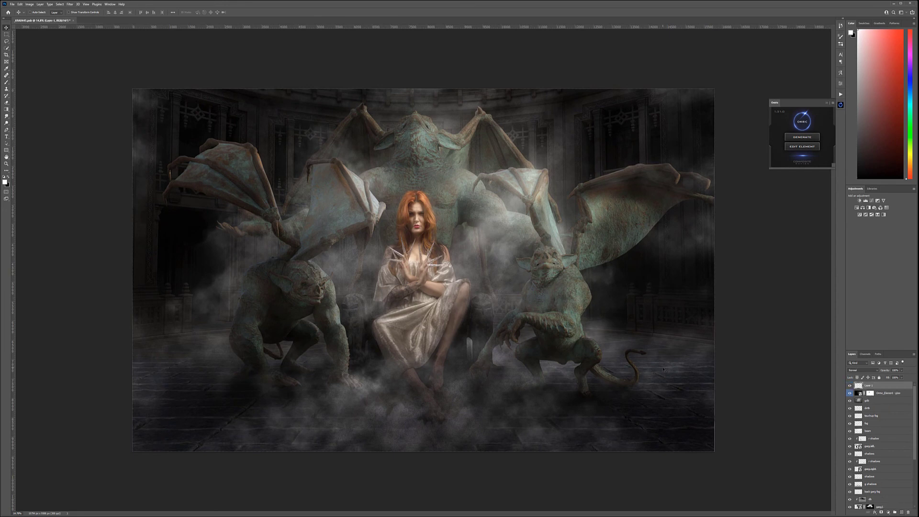
pyautogui.hotkey('shift', 'F5')
pyautogui.click(494, 165)
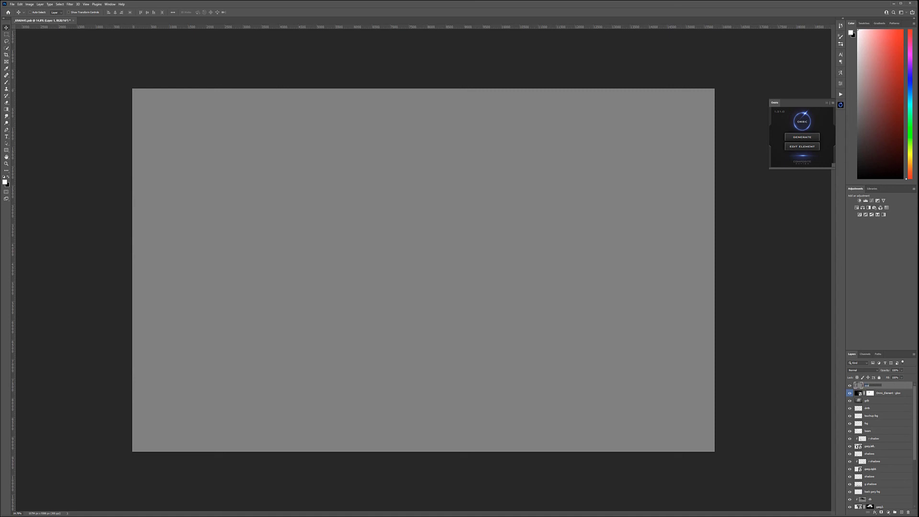
pyautogui.press('Return')
# Apply Add Noise to the grain layer and set its blend mode to Soft Light
pyautogui.click(73, 5)
pyautogui.moveTo(60, 4)
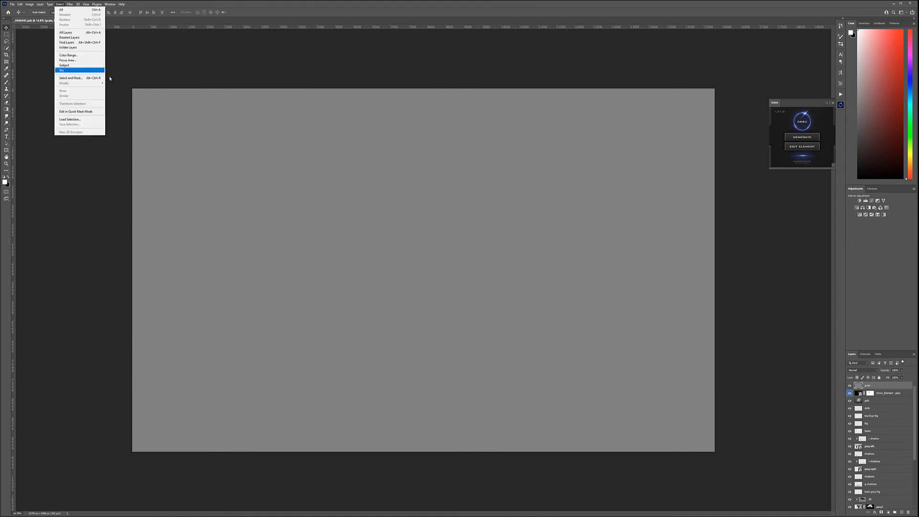
pyautogui.moveTo(77, 86)
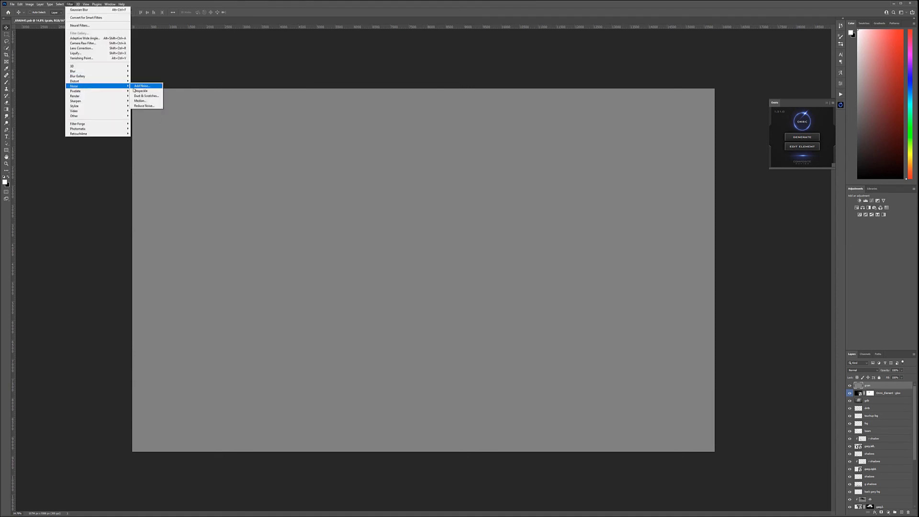
pyautogui.click(141, 86)
pyautogui.press('Return')
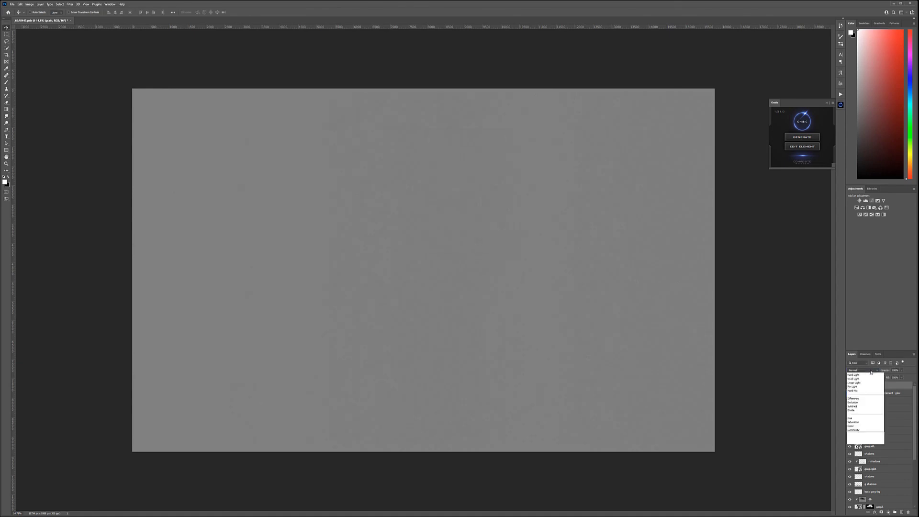
pyautogui.click(869, 369)
pyautogui.click(849, 430)
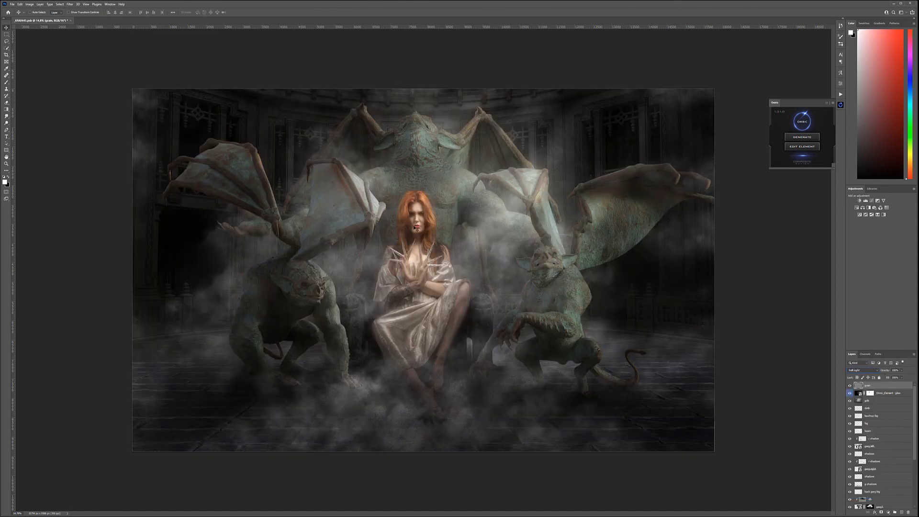
# Raise the grain layer's opacity
pyautogui.scroll(3, 445, 223)
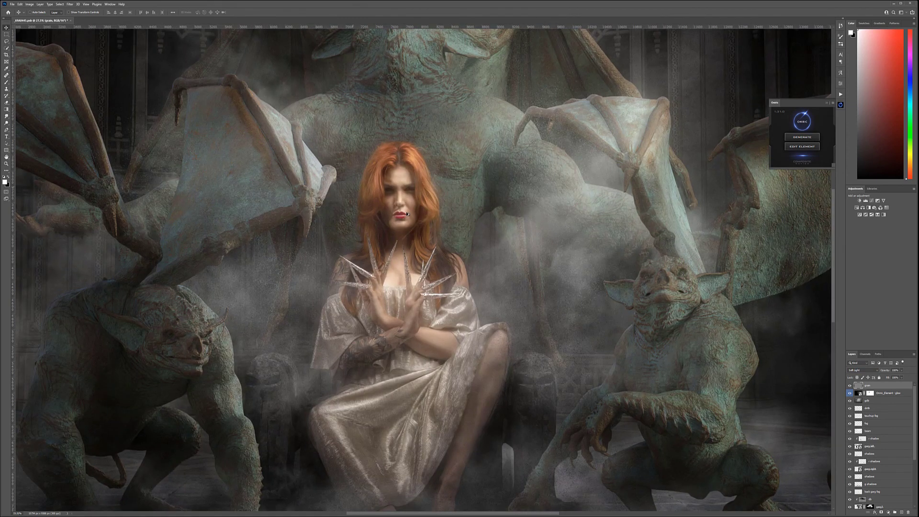
pyautogui.scroll(2, 441, 196)
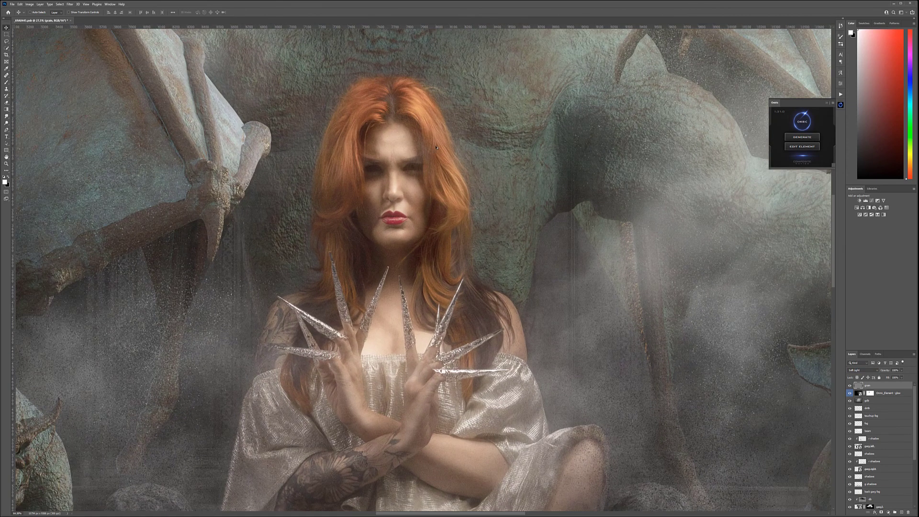
pyautogui.scroll(5, 434, 166)
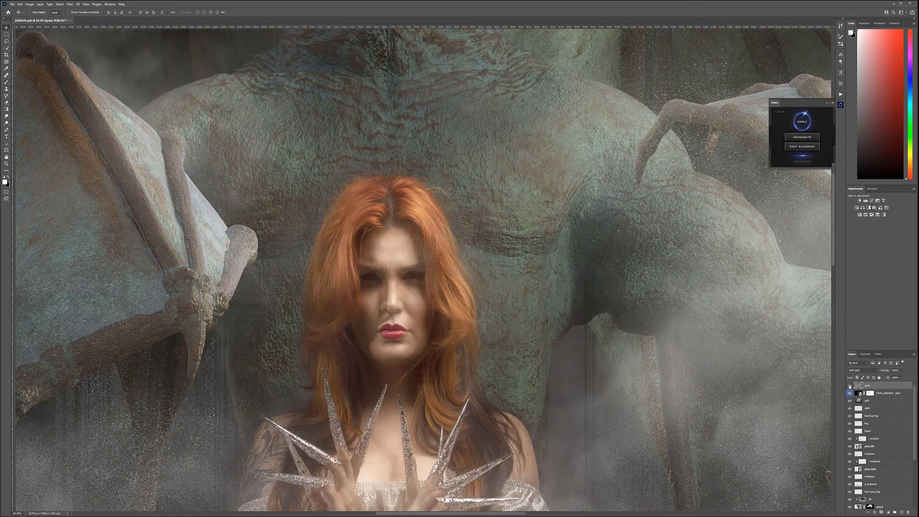
pyautogui.click(903, 370)
pyautogui.moveTo(894, 379); pyautogui.dragTo(897, 377)
pyautogui.click(578, 336)
# Stamp all visible layers into a new merged top layer with Ctrl+Alt+Shift+E
pyautogui.scroll(-4, 421, 286)
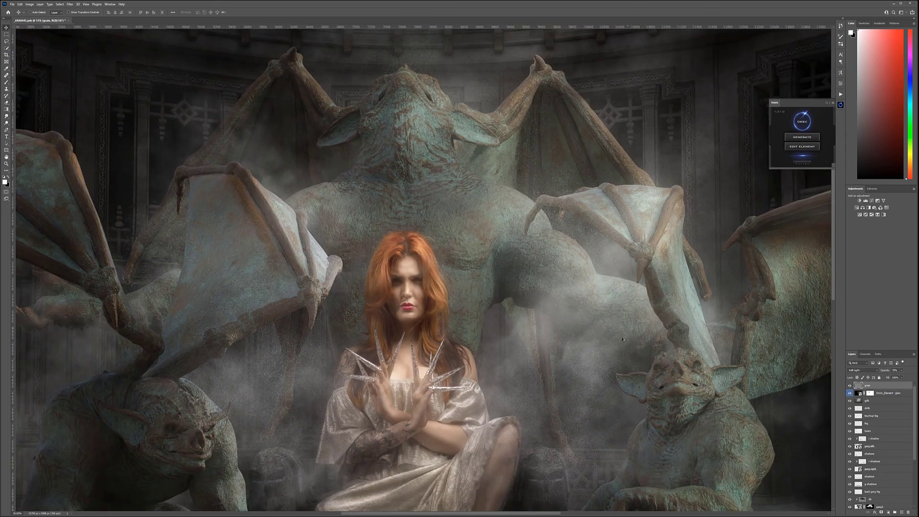
pyautogui.scroll(-3, 456, 256)
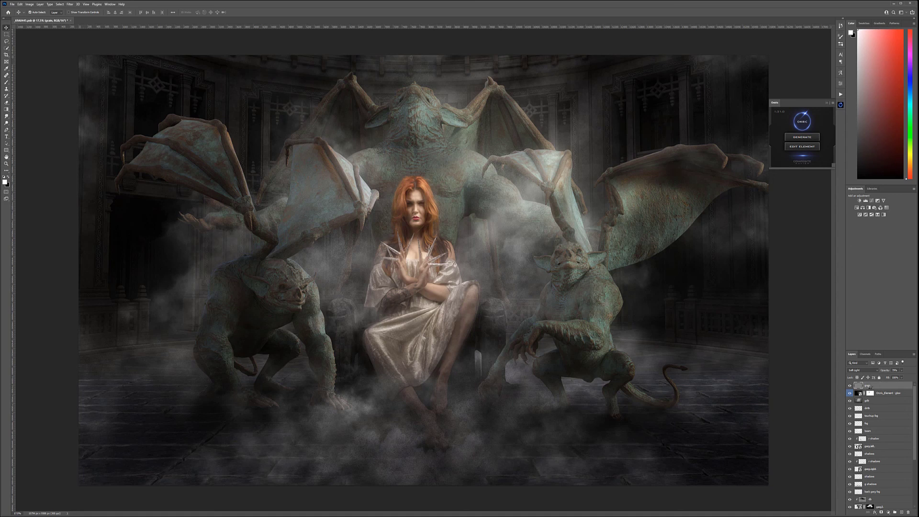
pyautogui.hotkey('ctrl', 'shift', 'alt', 'e')
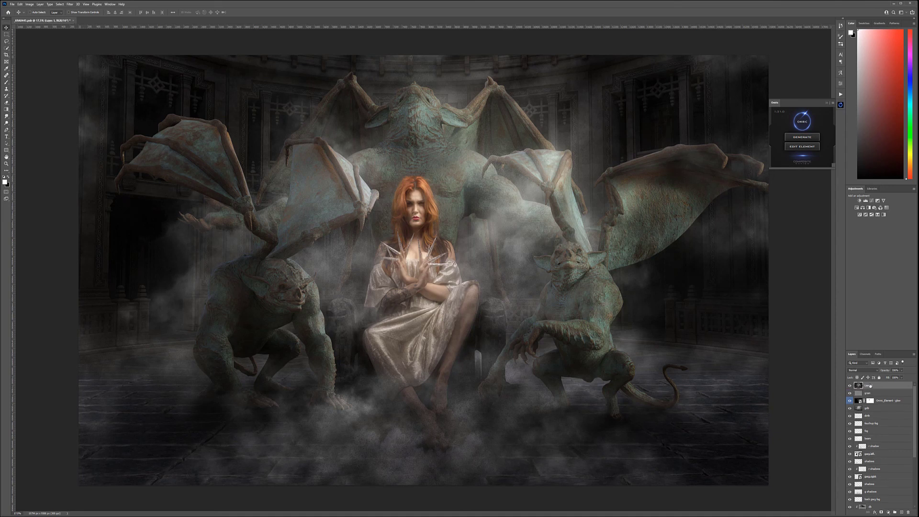
# Rename the stamped layer 'lf' and preview a PhotoTone preset in Filter Forge 10
pyautogui.write('lf')
pyautogui.press('Return')
pyautogui.click(69, 3)
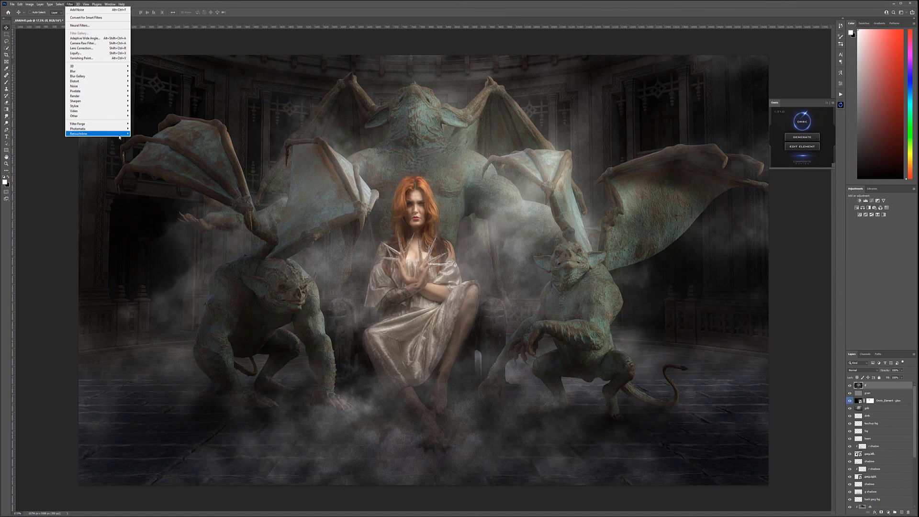
pyautogui.moveTo(115, 123)
pyautogui.click(144, 123)
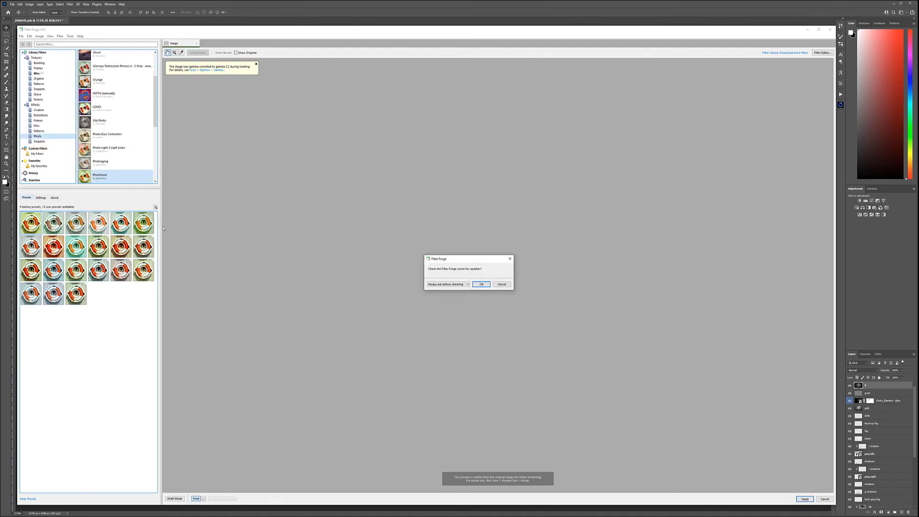
pyautogui.click(501, 284)
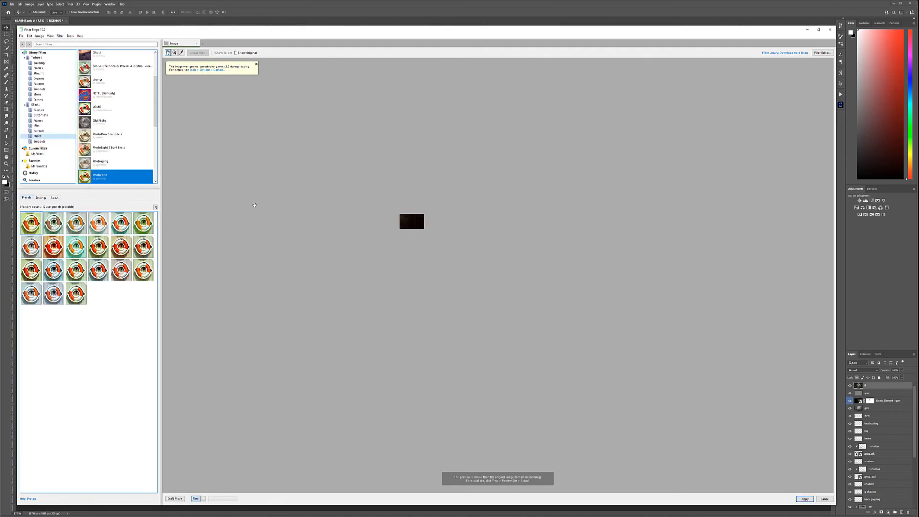
pyautogui.click(76, 269)
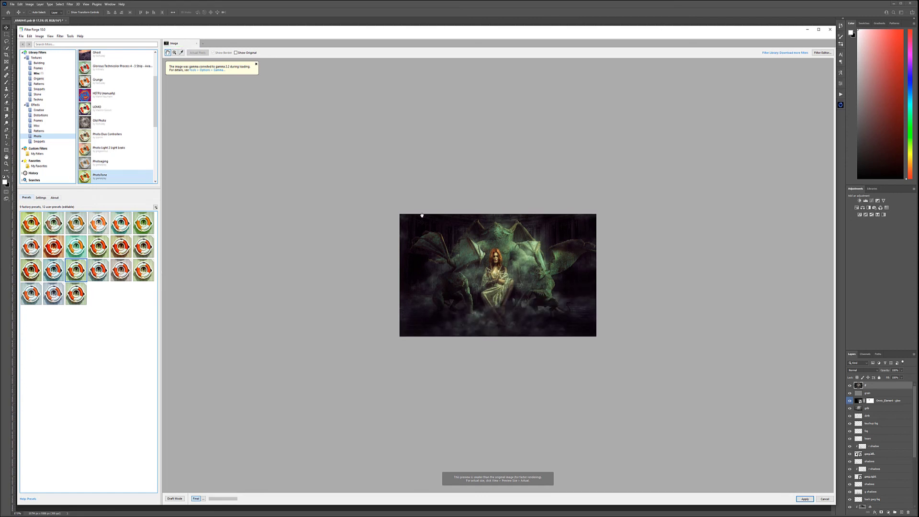
# Set PhotoTone to Red 26, B Cycle 88 and Vibrance 52, then apply it
pyautogui.click(41, 198)
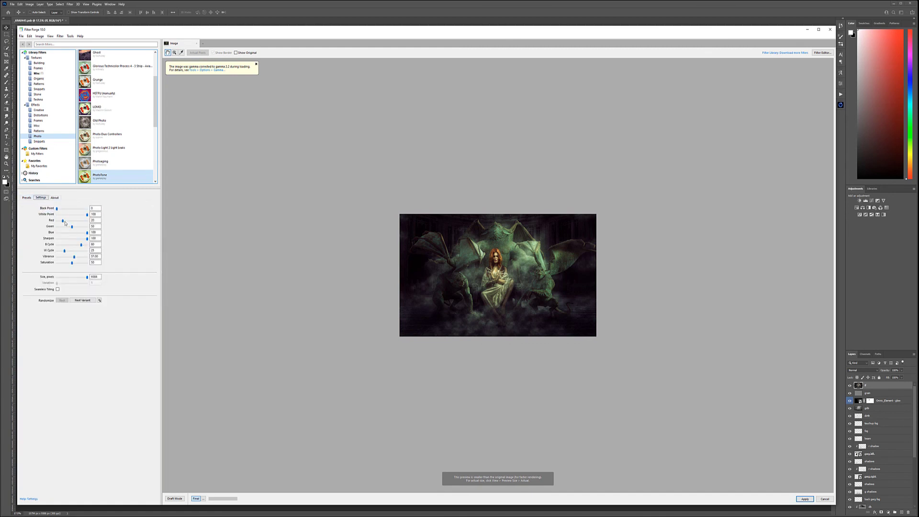
pyautogui.moveTo(63, 221); pyautogui.dragTo(62, 251)
pyautogui.moveTo(81, 246); pyautogui.dragTo(81, 245)
pyautogui.moveTo(75, 259); pyautogui.dragTo(72, 257)
pyautogui.click(805, 498)
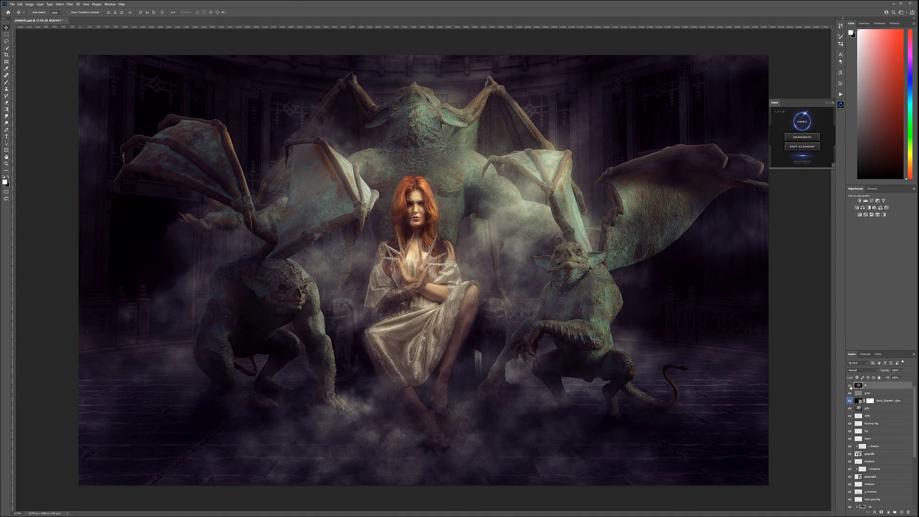
# Compare the filtered top layer on and off, then raise its Fill to about 78%
pyautogui.click(849, 386)
pyautogui.click(849, 386)
pyautogui.click(901, 377)
pyautogui.moveTo(892, 384); pyautogui.dragTo(897, 384)
# Add a Selective Color layer and, in Blacks, adjust Black and add a little Cyan
pyautogui.click(888, 512)
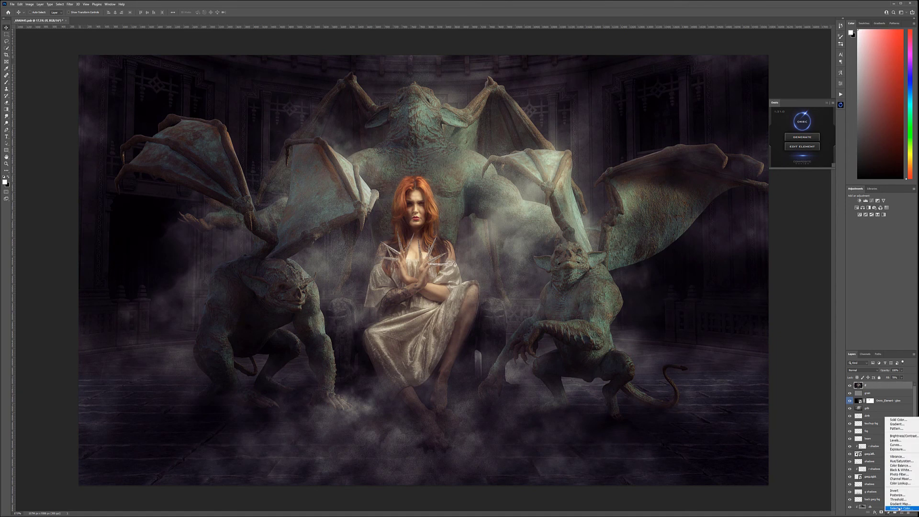
pyautogui.click(899, 508)
pyautogui.click(776, 105)
pyautogui.click(786, 144)
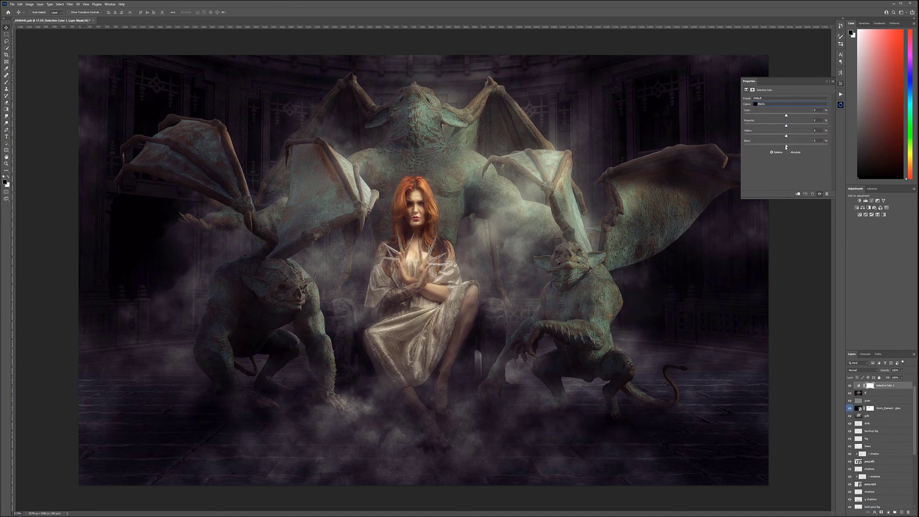
pyautogui.moveTo(781, 148); pyautogui.dragTo(783, 145)
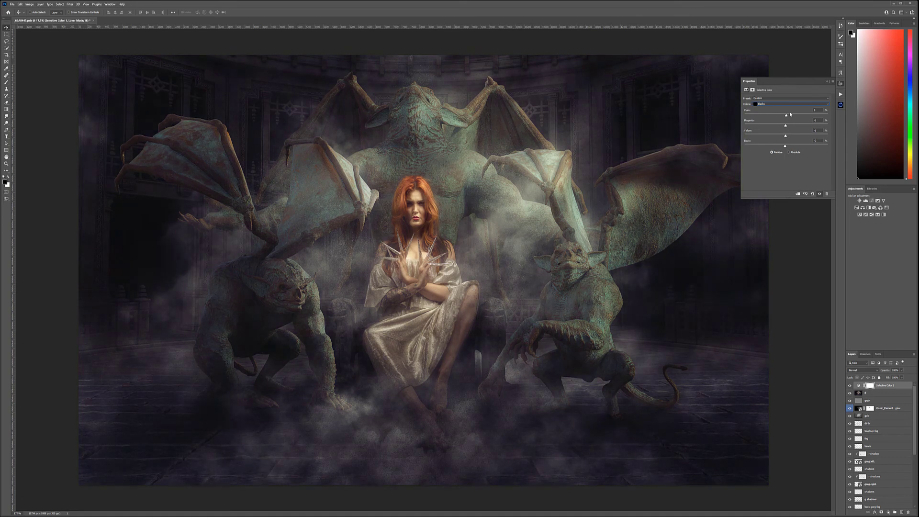
pyautogui.moveTo(786, 115); pyautogui.dragTo(790, 117)
pyautogui.click(771, 104)
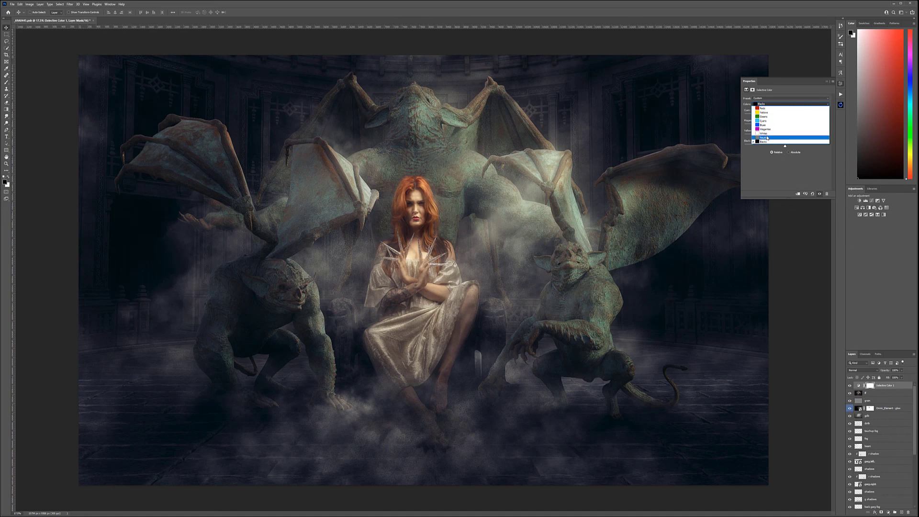
# In Selective Color Neutrals, push Yellow up and set Cyan to about +6, then compare
pyautogui.click(787, 142)
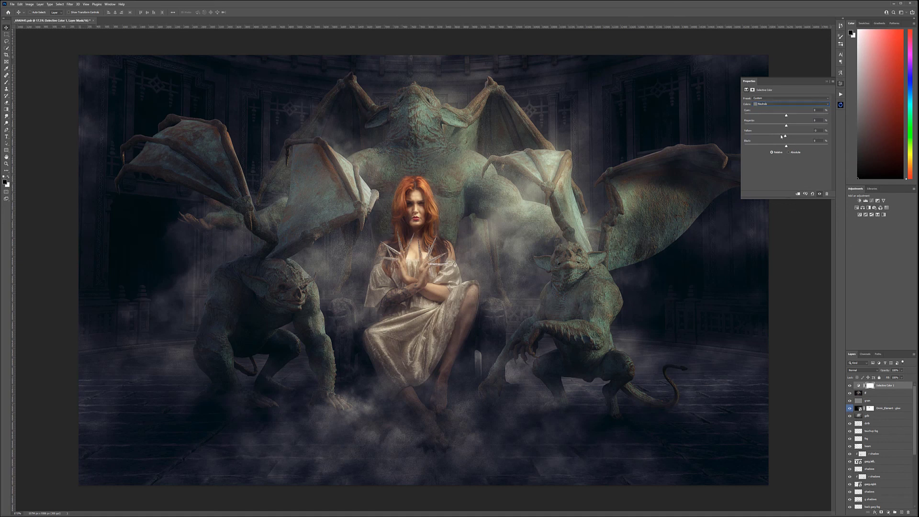
pyautogui.moveTo(800, 137); pyautogui.dragTo(804, 139)
pyautogui.moveTo(787, 116)
pyautogui.mouseDown()
pyautogui.moveTo(773, 116)
pyautogui.moveTo(784, 116)
pyautogui.mouseUp()
pyautogui.click(791, 116)
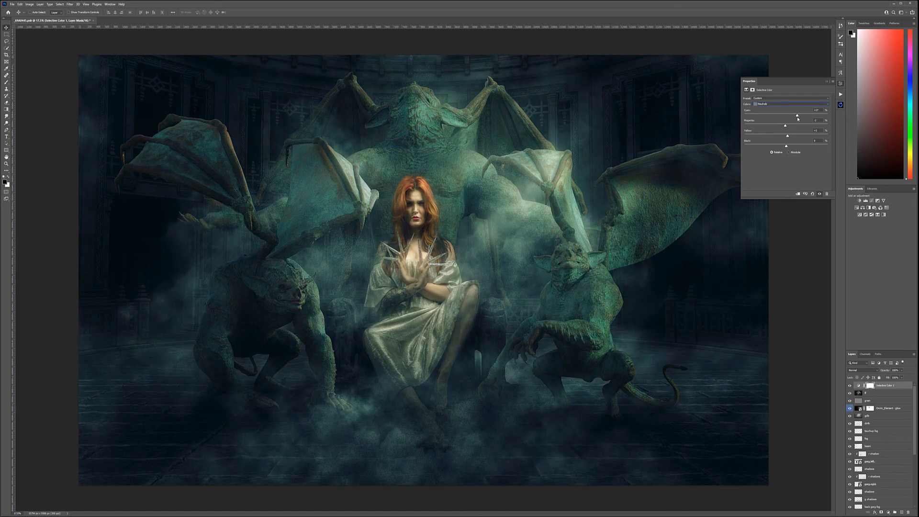
pyautogui.moveTo(797, 116); pyautogui.dragTo(786, 117)
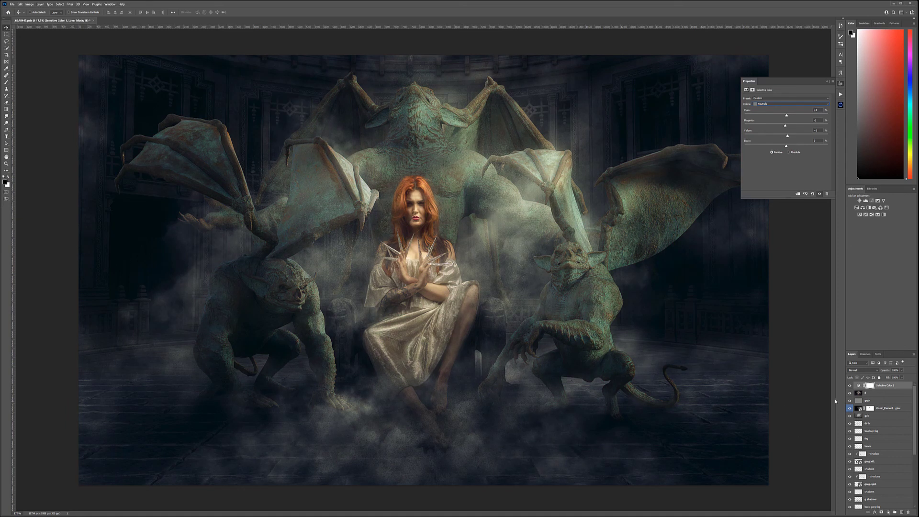
pyautogui.click(850, 385)
pyautogui.click(850, 385)
# Set the Reds range Black to about +26, add Cyan and Yellow, then select layer d
pyautogui.click(782, 104)
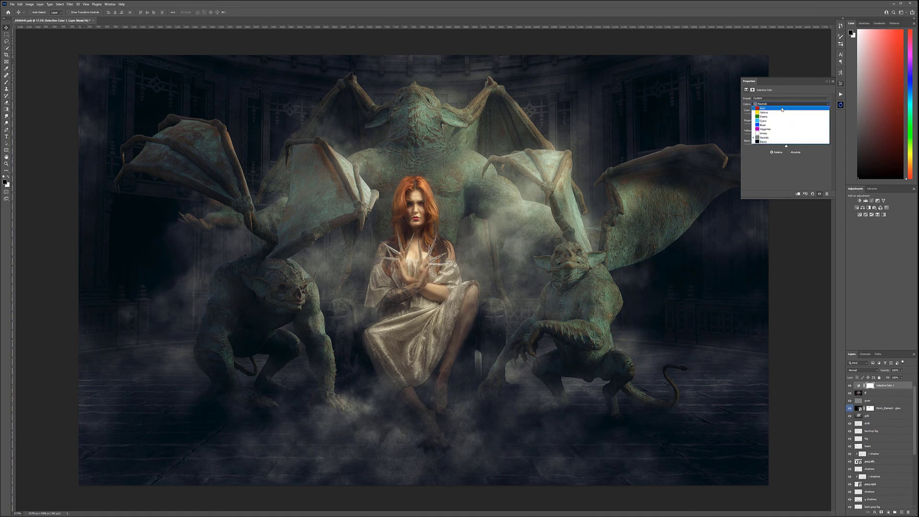
pyautogui.click(782, 108)
pyautogui.moveTo(841, 151); pyautogui.dragTo(699, 153)
pyautogui.moveTo(799, 154); pyautogui.dragTo(792, 152)
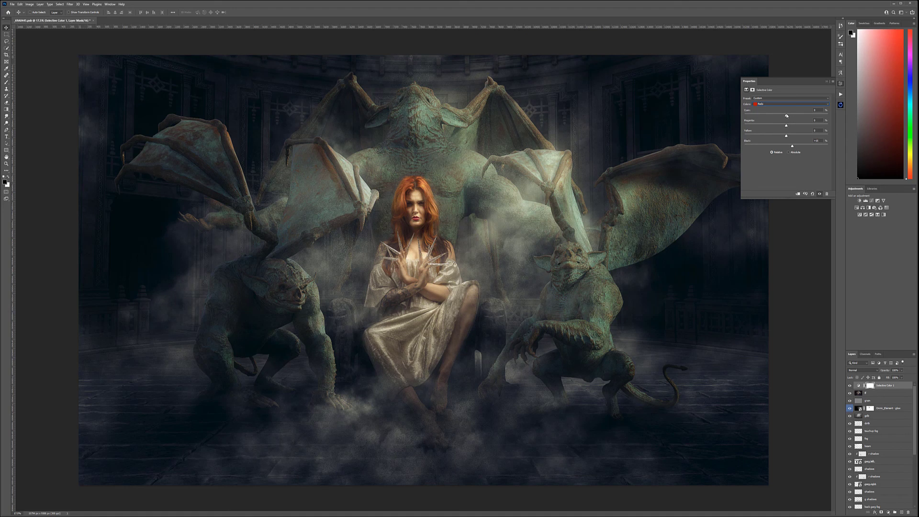
pyautogui.moveTo(762, 117); pyautogui.dragTo(783, 118)
pyautogui.moveTo(803, 138); pyautogui.dragTo(816, 139)
pyautogui.click(891, 393)
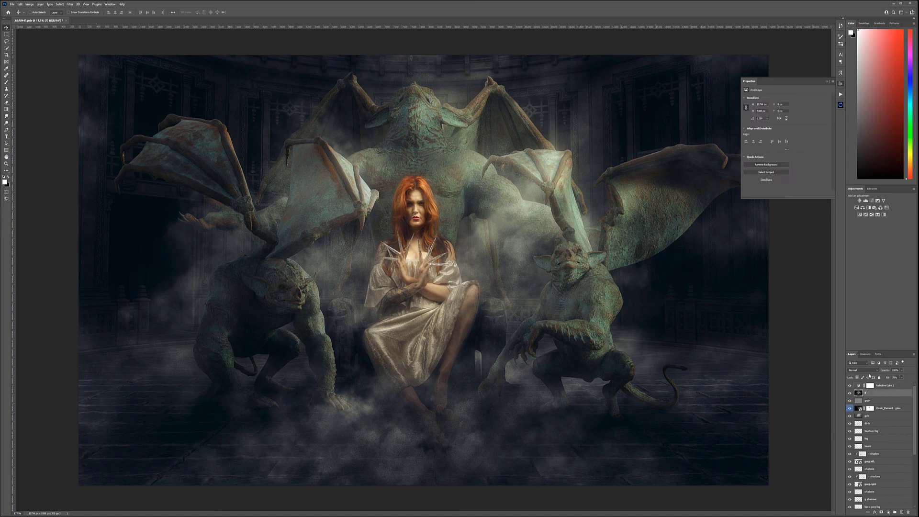
# Add a Curves adjustment above layer d with its top point pulled down to darken heavily
pyautogui.click(888, 512)
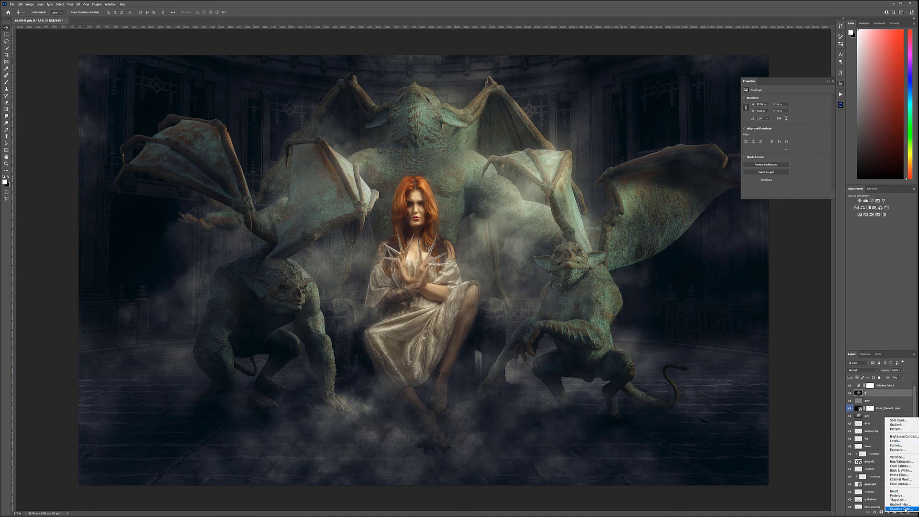
pyautogui.click(898, 446)
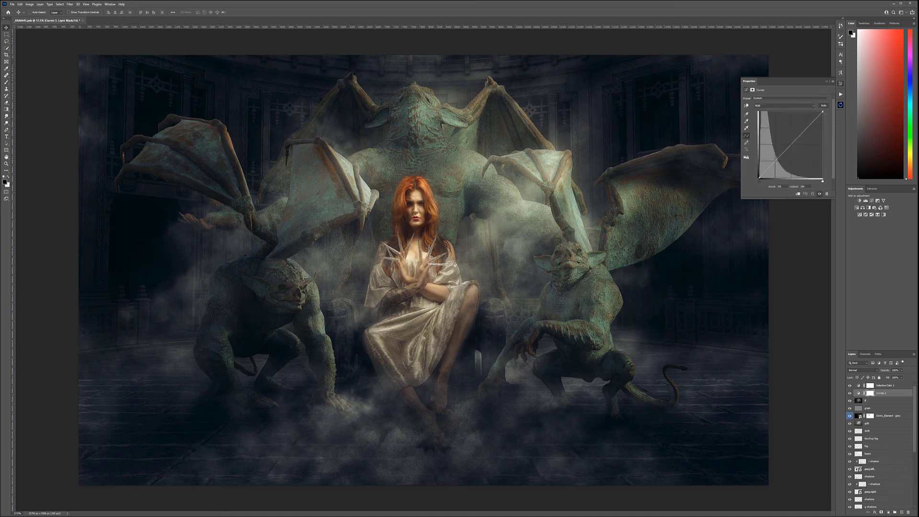
pyautogui.moveTo(822, 112); pyautogui.dragTo(822, 178)
# Marquee the canvas inside its edges and invert the Curves mask so only the edges darken
pyautogui.click(7, 34)
pyautogui.moveTo(84, 59); pyautogui.dragTo(765, 481)
pyautogui.hotkey('alt', 'space')
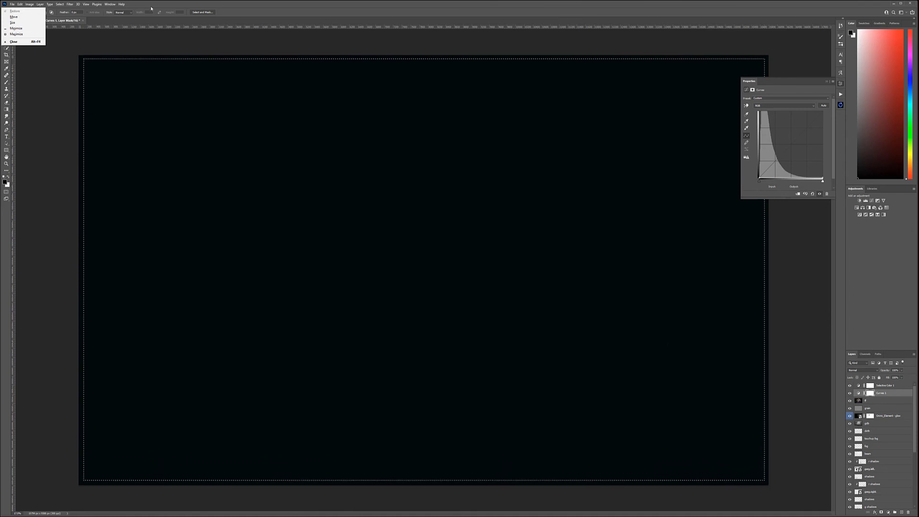
pyautogui.press('Escape')
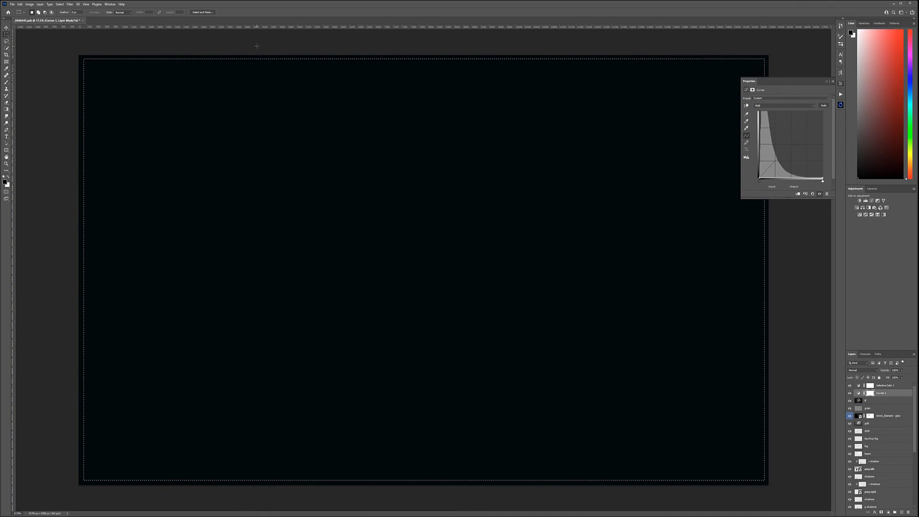
pyautogui.hotkey('ctrl', 'i')
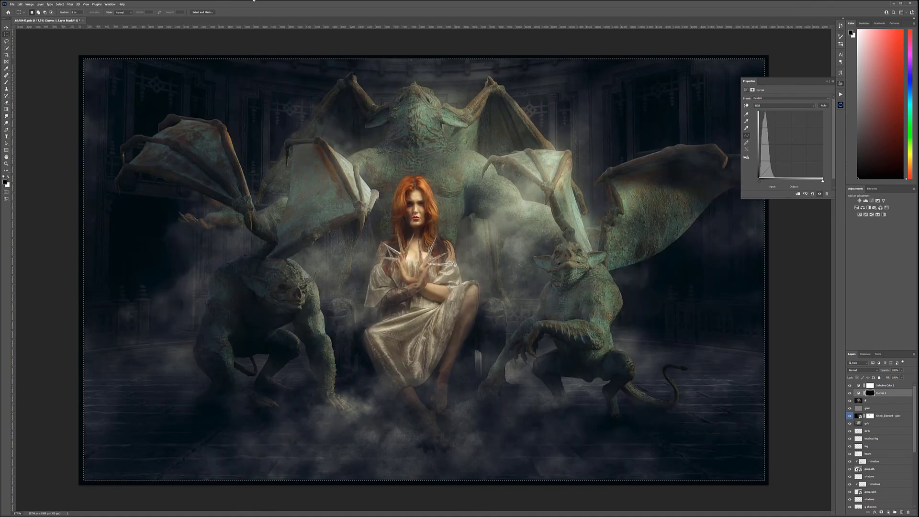
pyautogui.hotkey('ctrl', 'd')
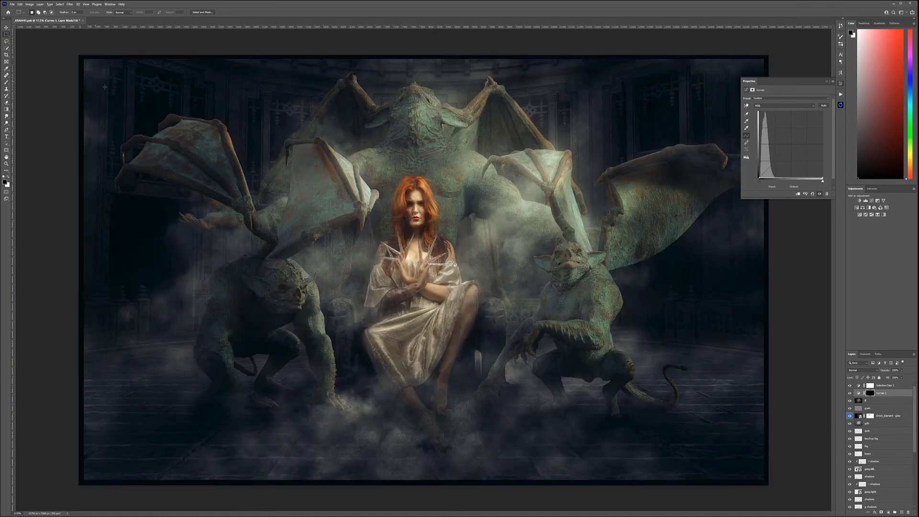
# Feather the vignette mask to about 200 px and set the Curves layer to Soft Light
pyautogui.click(753, 90)
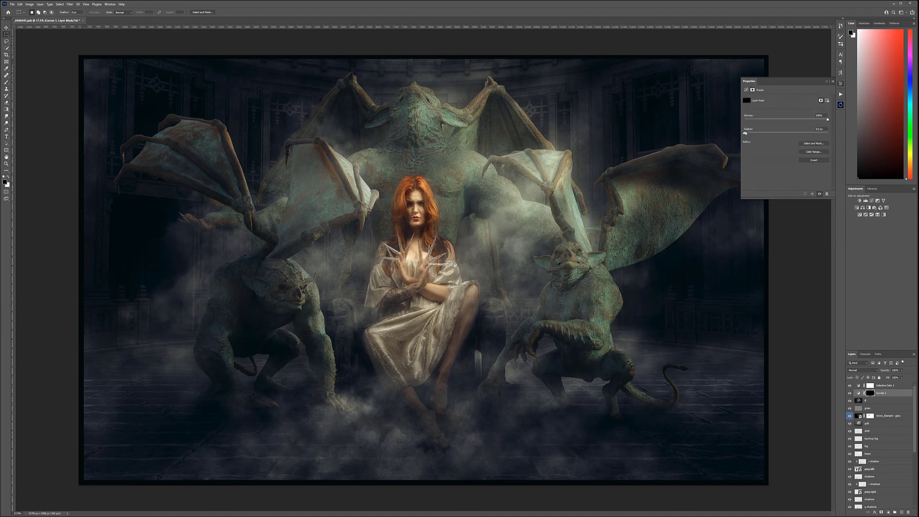
pyautogui.moveTo(799, 134); pyautogui.dragTo(812, 133)
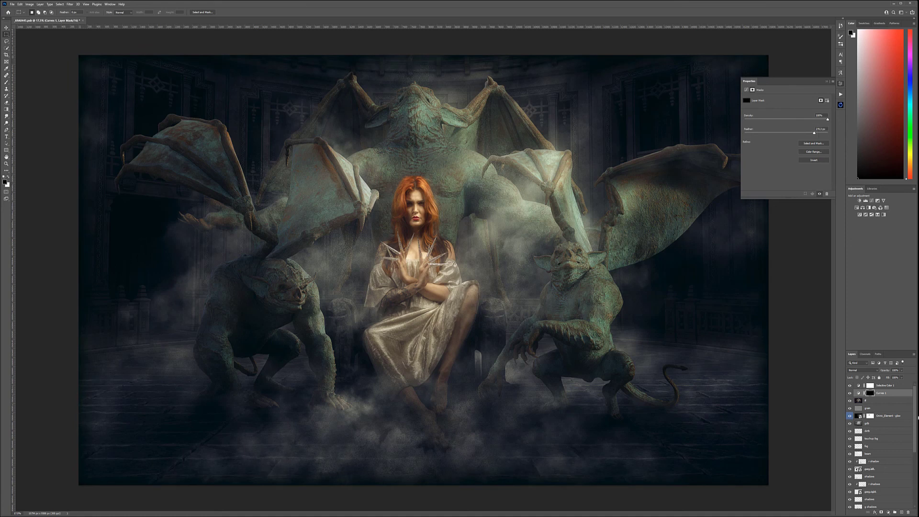
pyautogui.click(850, 393)
pyautogui.click(850, 392)
pyautogui.click(861, 370)
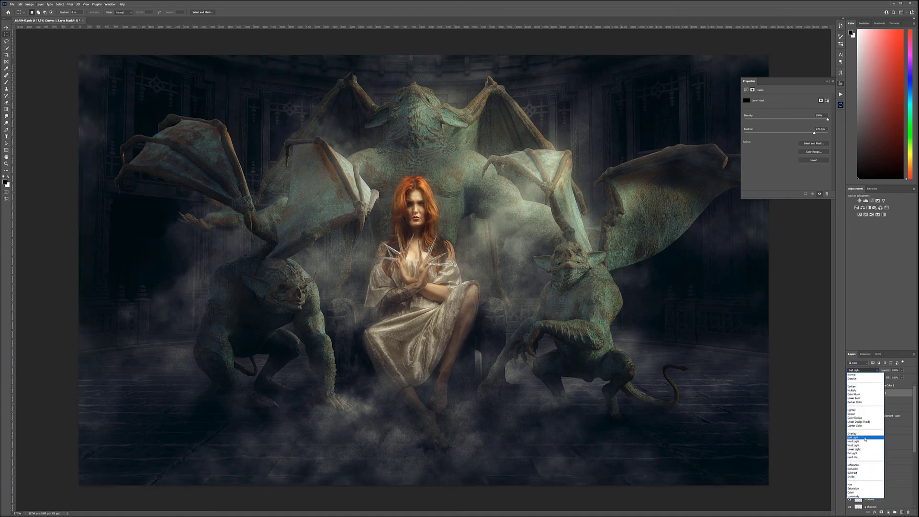
pyautogui.click(865, 437)
pyautogui.click(7, 28)
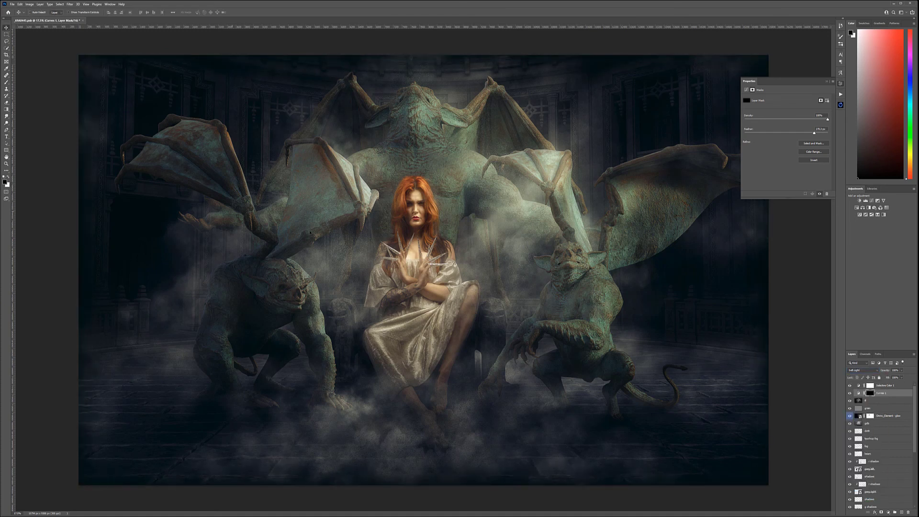
pyautogui.scroll(-3, 481, 356)
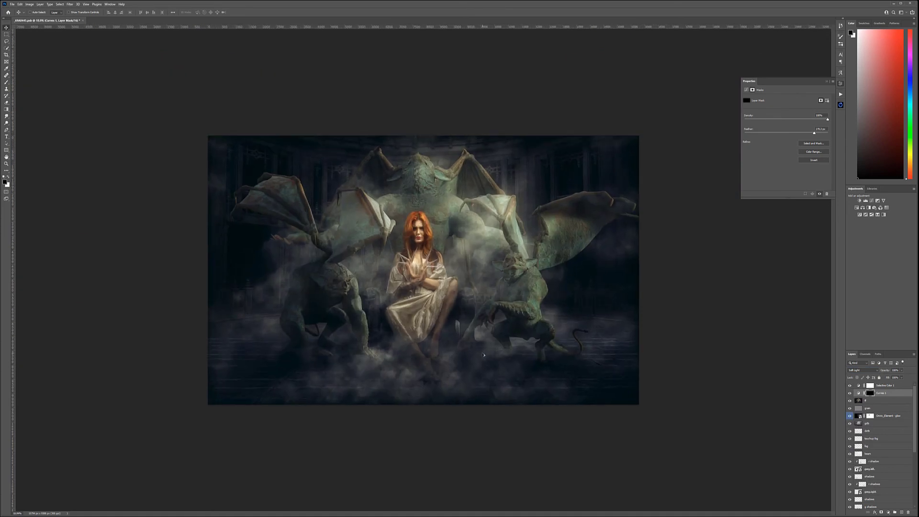
# Compare the touchup fog layer on and off, leaving it hidden, then select Selective Color 1
pyautogui.scroll(1, 484, 355)
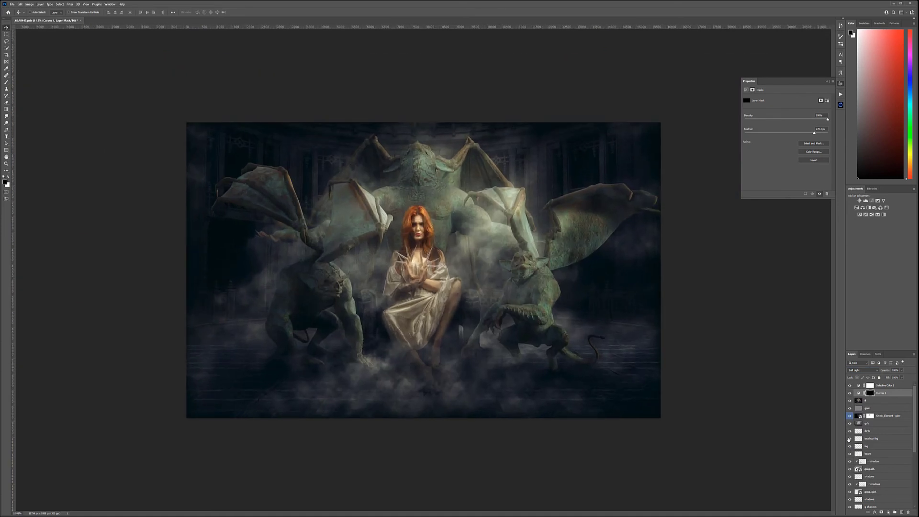
pyautogui.click(849, 438)
pyautogui.click(849, 439)
pyautogui.click(850, 439)
pyautogui.click(849, 438)
pyautogui.click(849, 439)
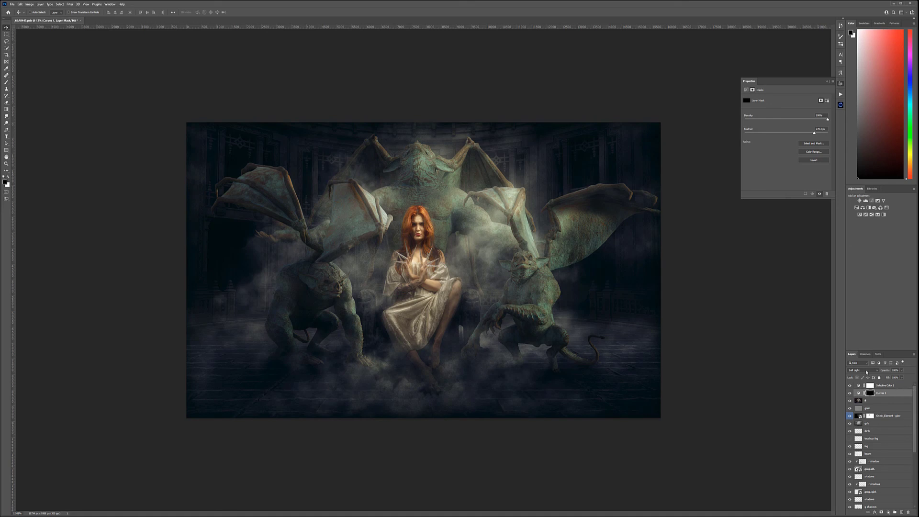
pyautogui.click(902, 387)
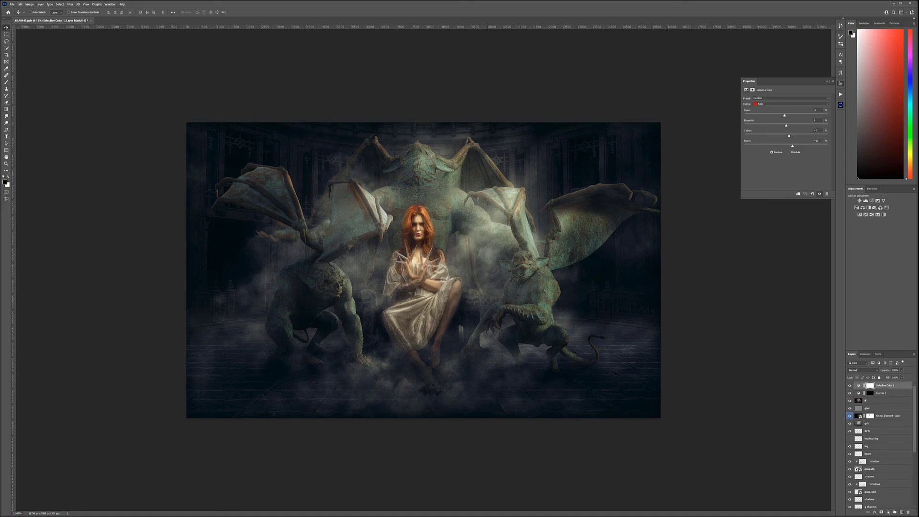
pyautogui.click(6, 136)
# Create a text layer left of the woman containing the photographer's credit line
pyautogui.click(309, 258)
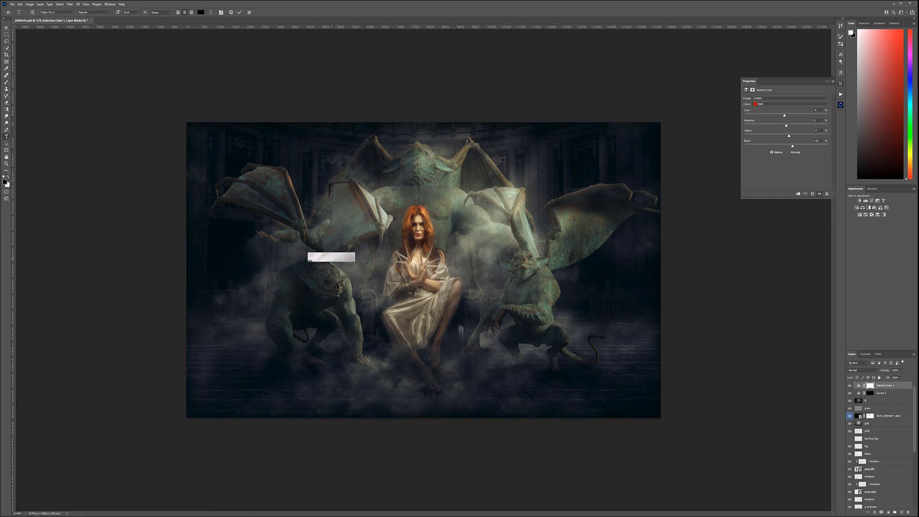
pyautogui.write('MORRIGAN')
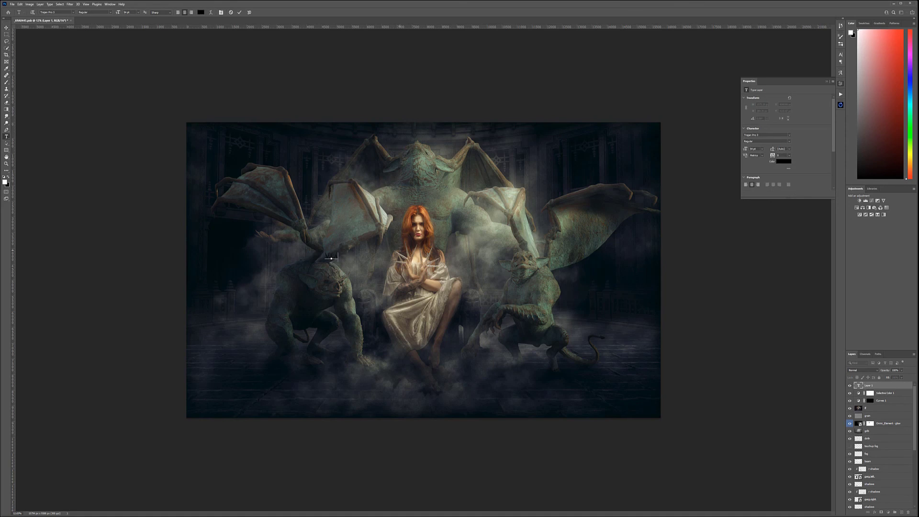
pyautogui.write(' CHEPINE PHOTOGRAPHY')
pyautogui.click(859, 385)
pyautogui.press('Return')
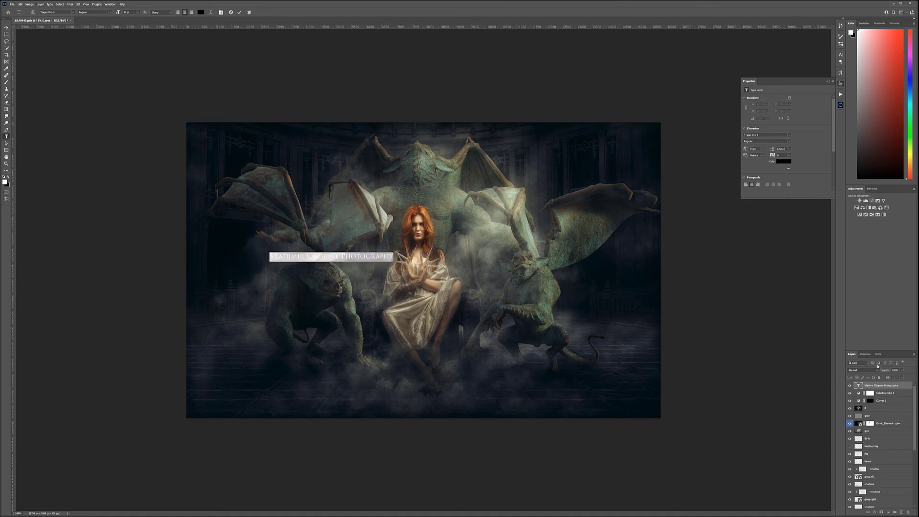
# Make the credit text white (ffffff) and shrink it from 54 to about 31 pt
pyautogui.click(201, 12)
pyautogui.write('ffffff')
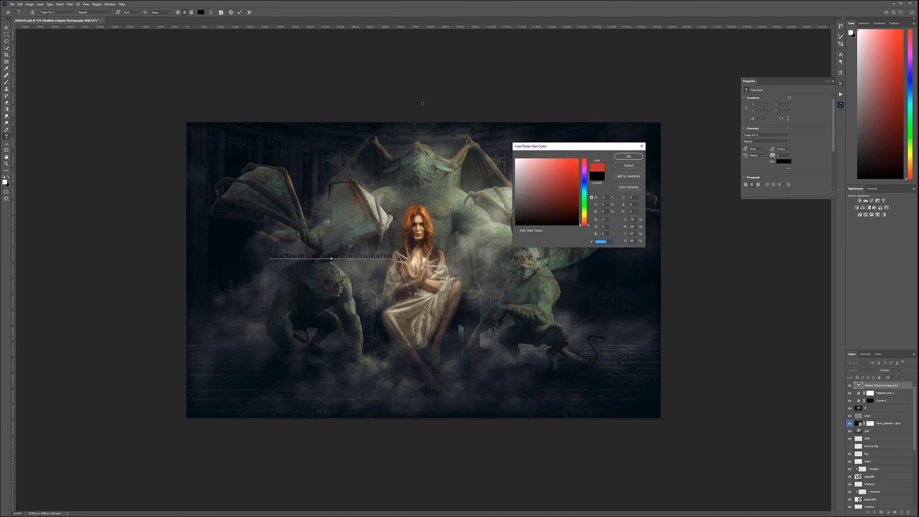
pyautogui.click(627, 157)
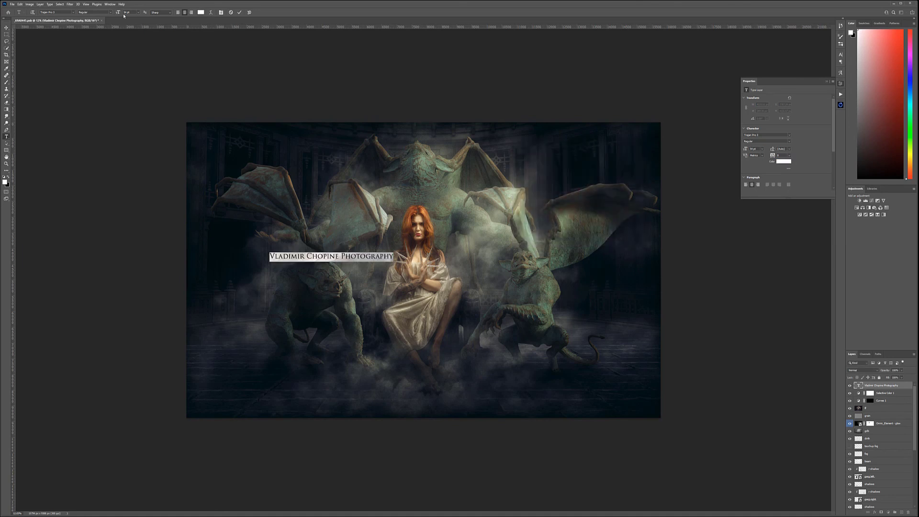
pyautogui.moveTo(117, 14); pyautogui.dragTo(110, 14)
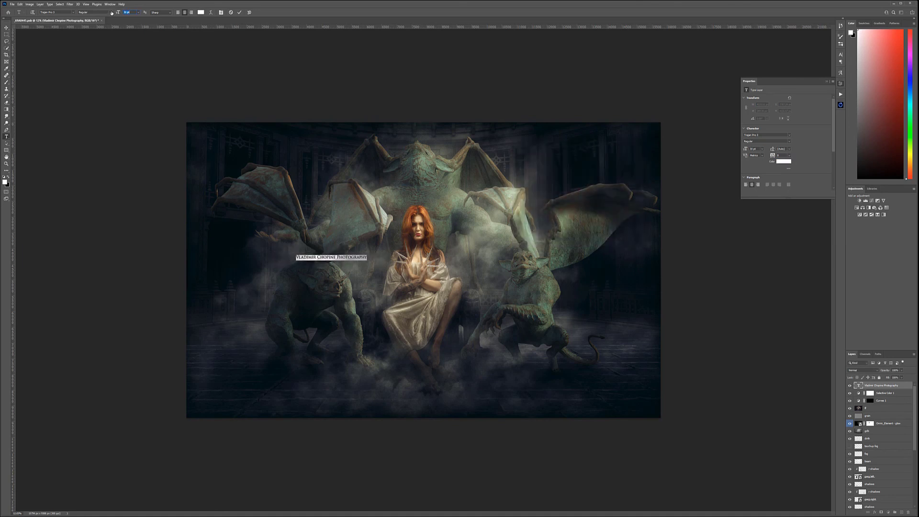
# Move the credit to the bottom-right corner and lower its opacity to make it faint
pyautogui.click(7, 27)
pyautogui.moveTo(331, 257); pyautogui.dragTo(662, 396)
pyautogui.click(903, 370)
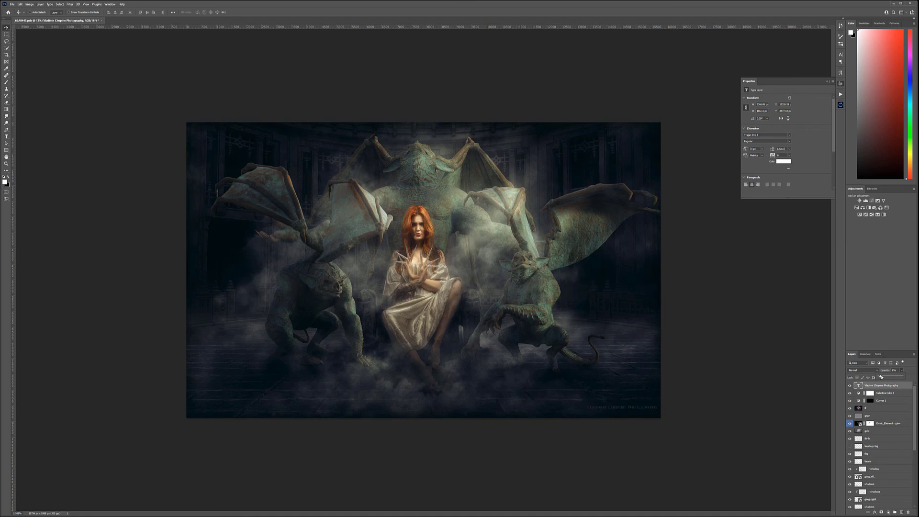
pyautogui.click(117, 87)
pyautogui.scroll(-5, 907, 459)
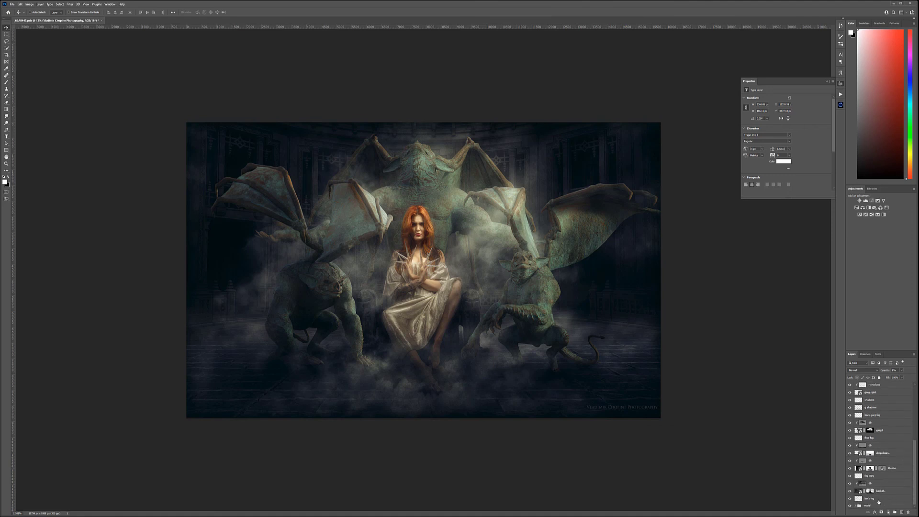
pyautogui.click(855, 506)
pyautogui.scroll(-2, 905, 447)
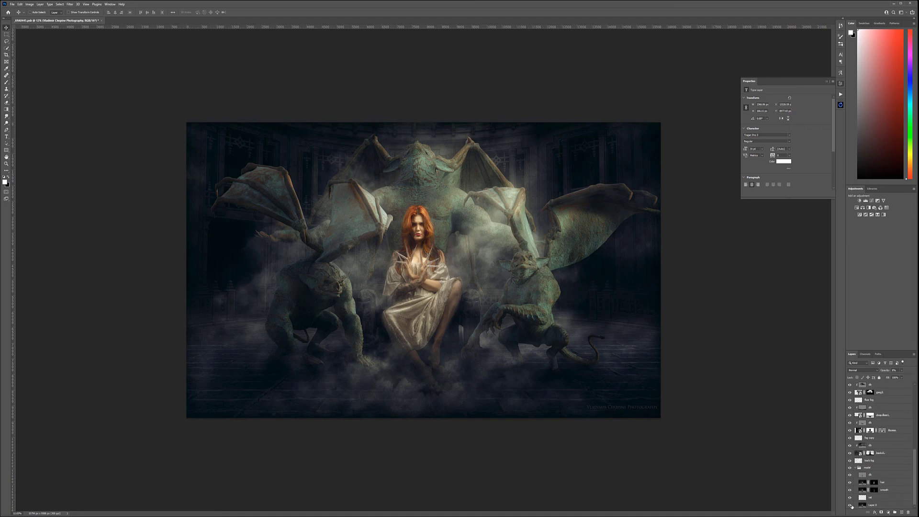
pyautogui.keyDown('alt'); pyautogui.click(850, 505); pyautogui.keyUp('alt')
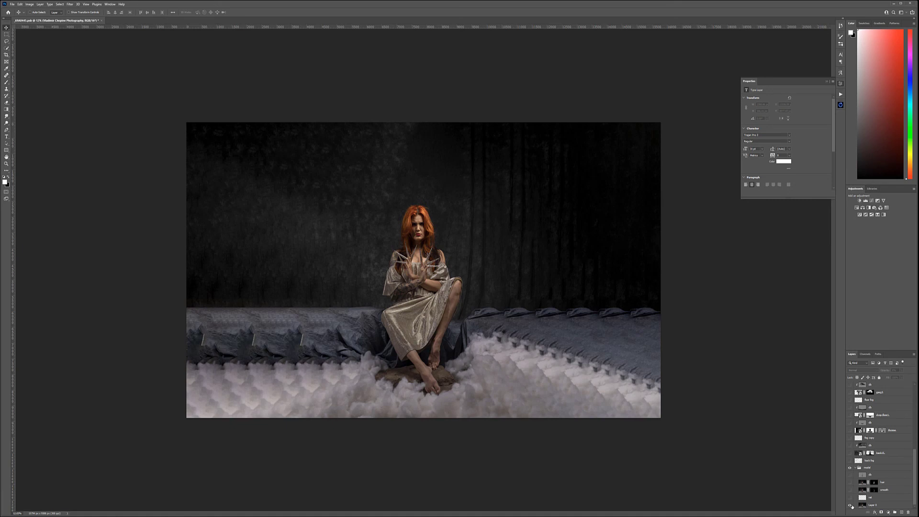
pyautogui.keyDown('alt'); pyautogui.click(850, 505); pyautogui.keyUp('alt')
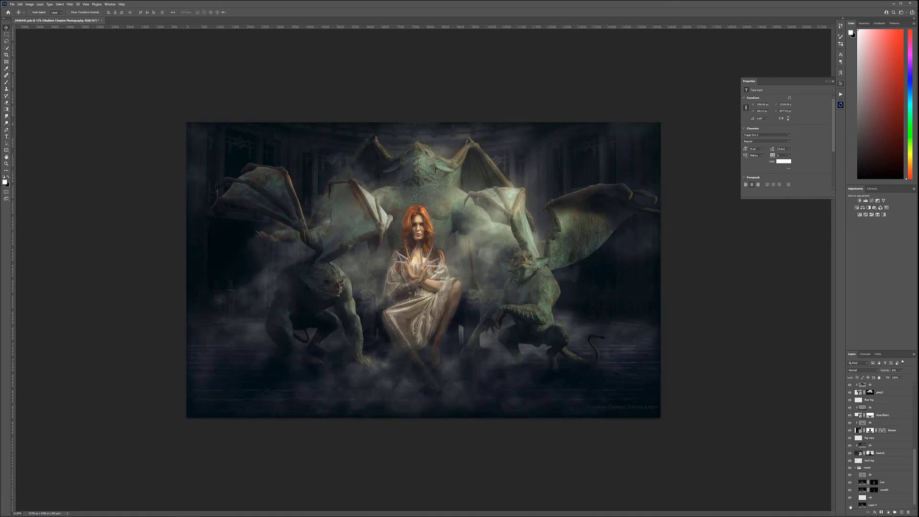
pyautogui.keyDown('alt'); pyautogui.click(850, 504); pyautogui.keyUp('alt')
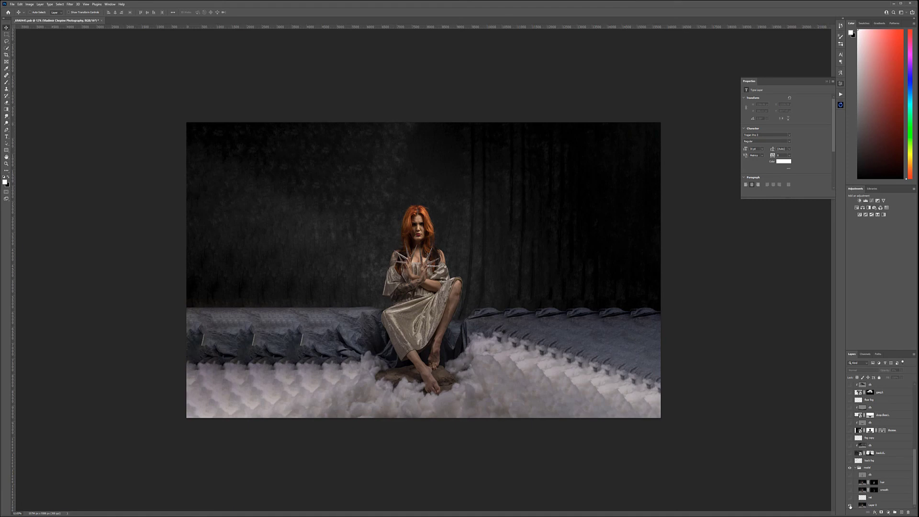
pyautogui.keyDown('alt'); pyautogui.click(850, 505); pyautogui.keyUp('alt')
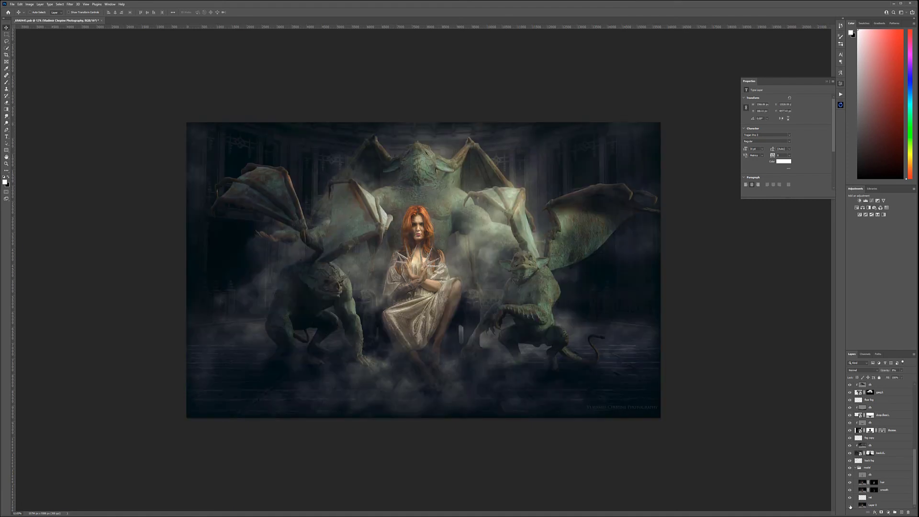